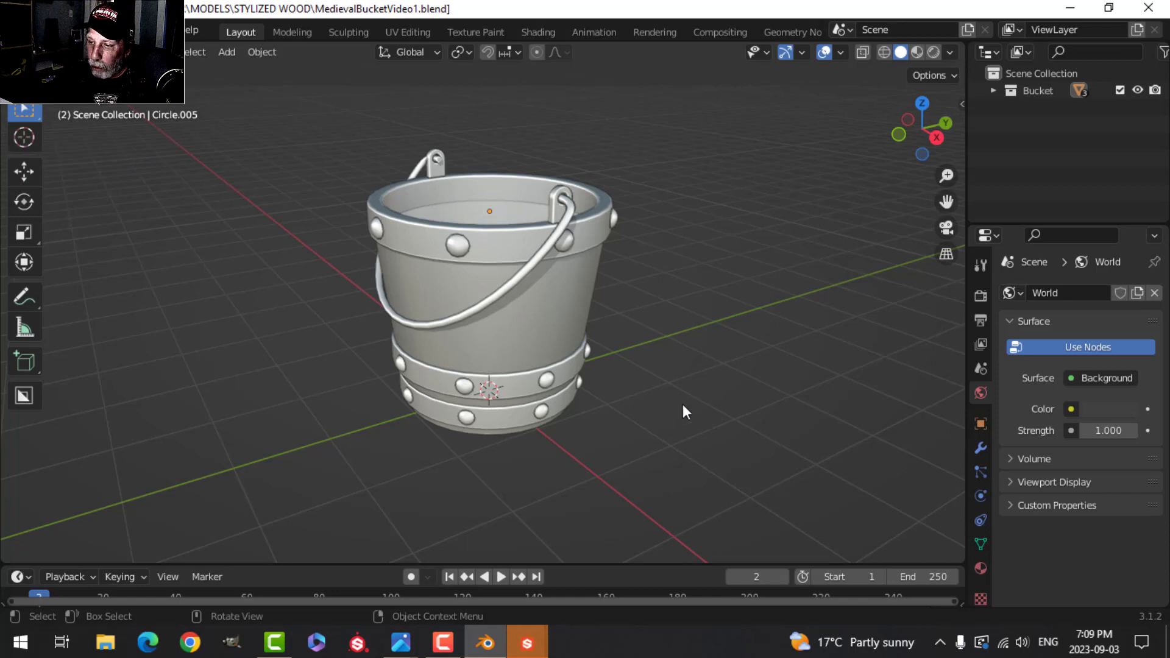
Switch to Substance Designer and create a new substance graph named StylizedWoodBucket from the PBR (Metallic/Roughness) template
left_click(527, 642)
left_click(630, 550)
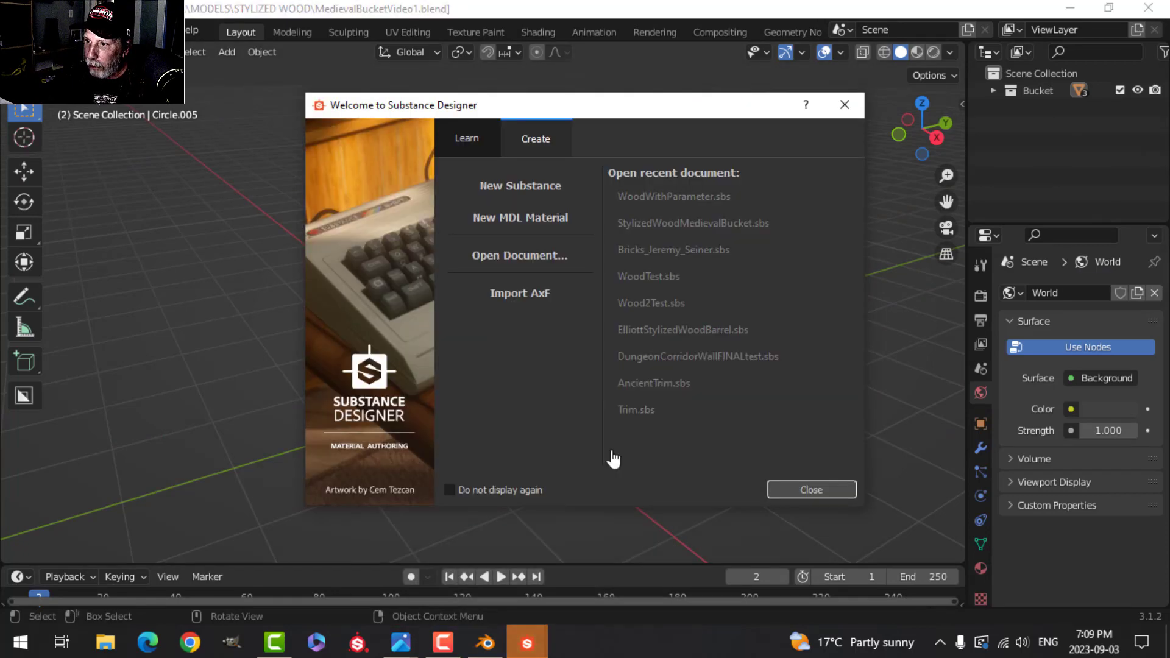
left_click(521, 187)
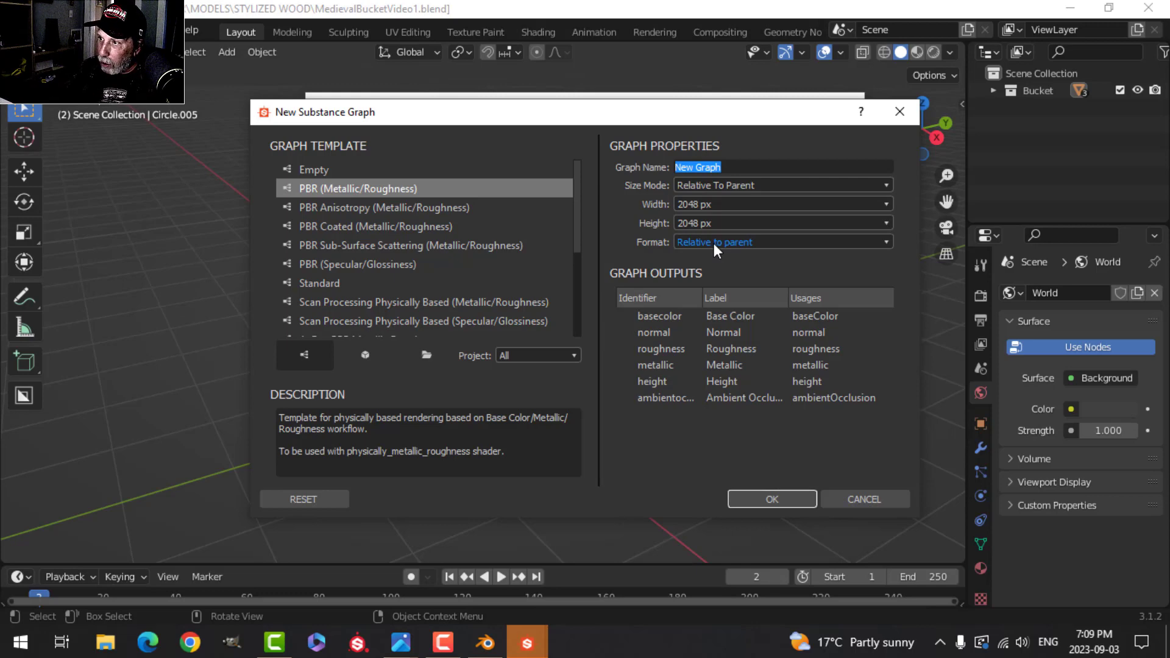
type("Woo")
key("BackSpace")
key("BackSpace")
key("BackSpace")
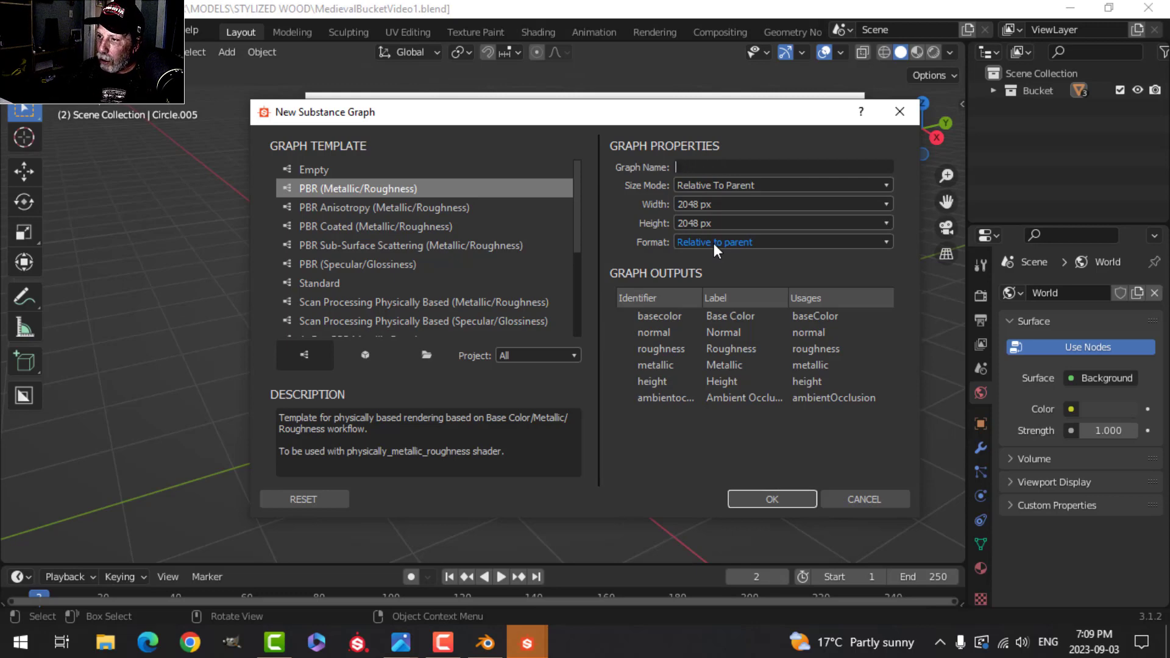
type("StylizedW")
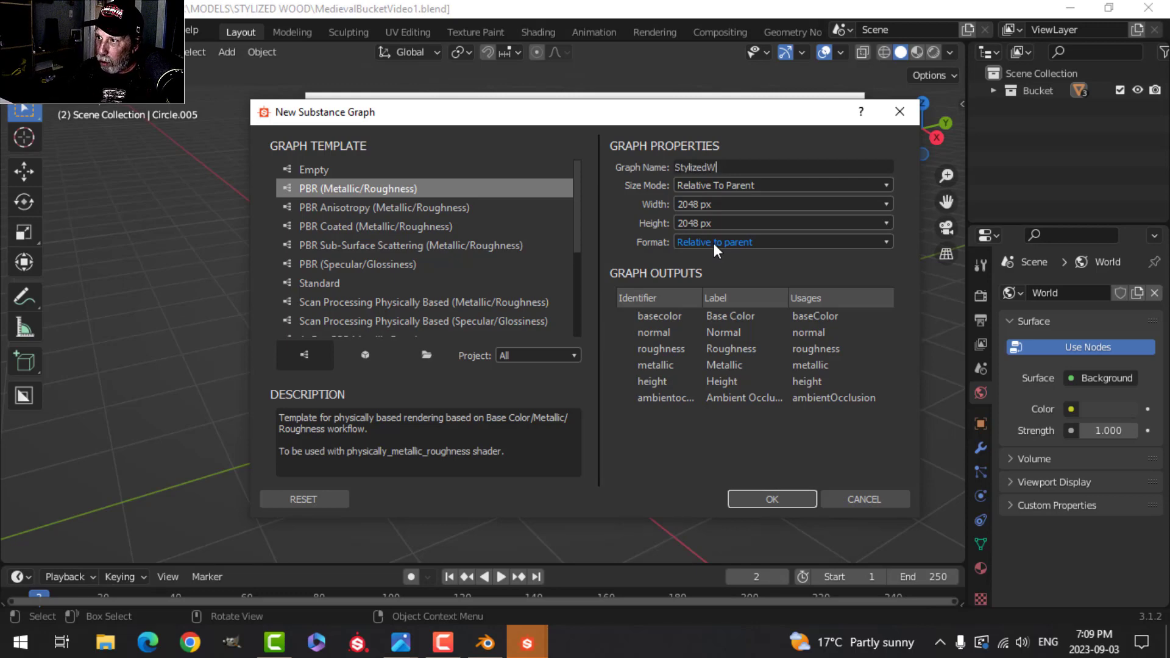
type("oodBucket")
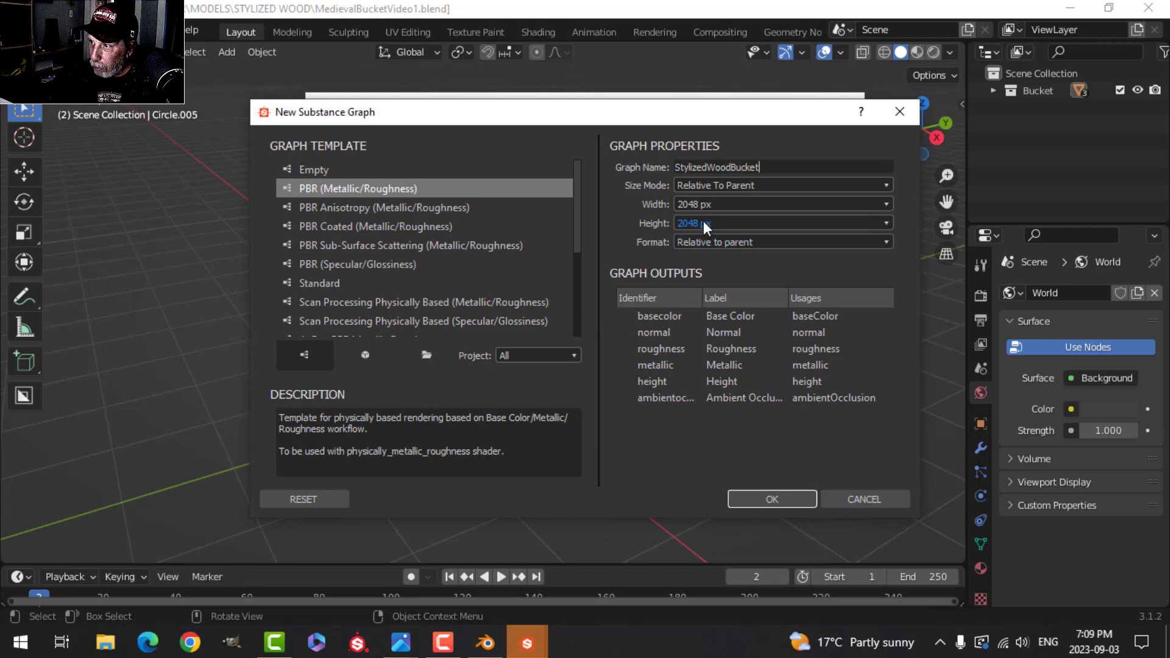
left_click(780, 496)
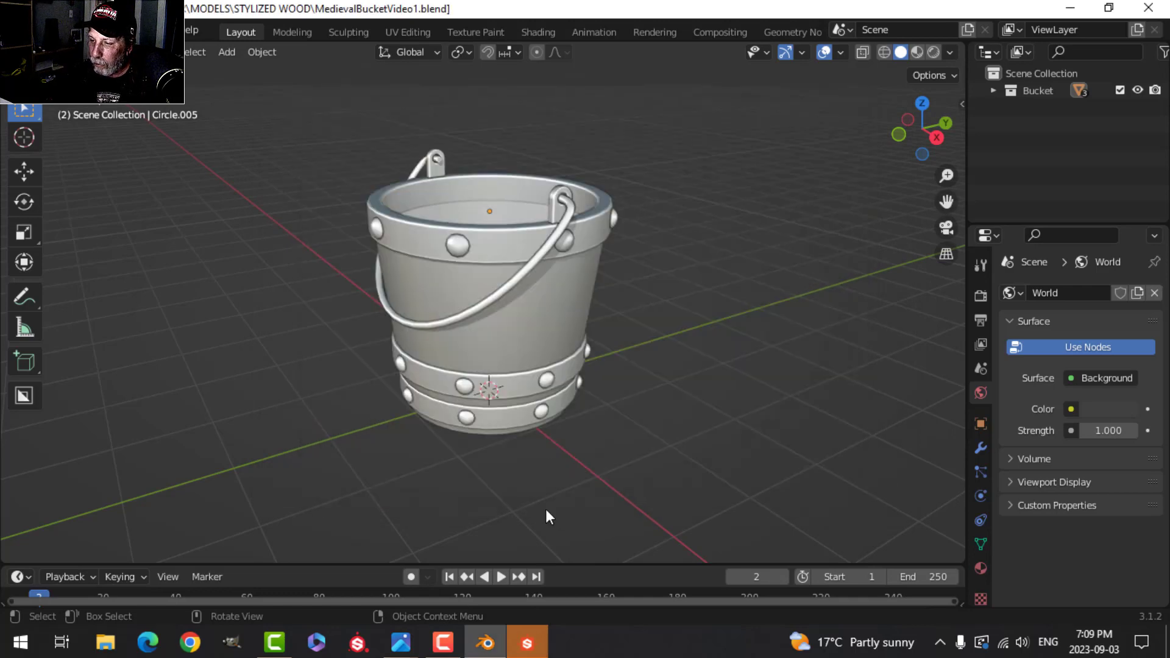
left_click(527, 643)
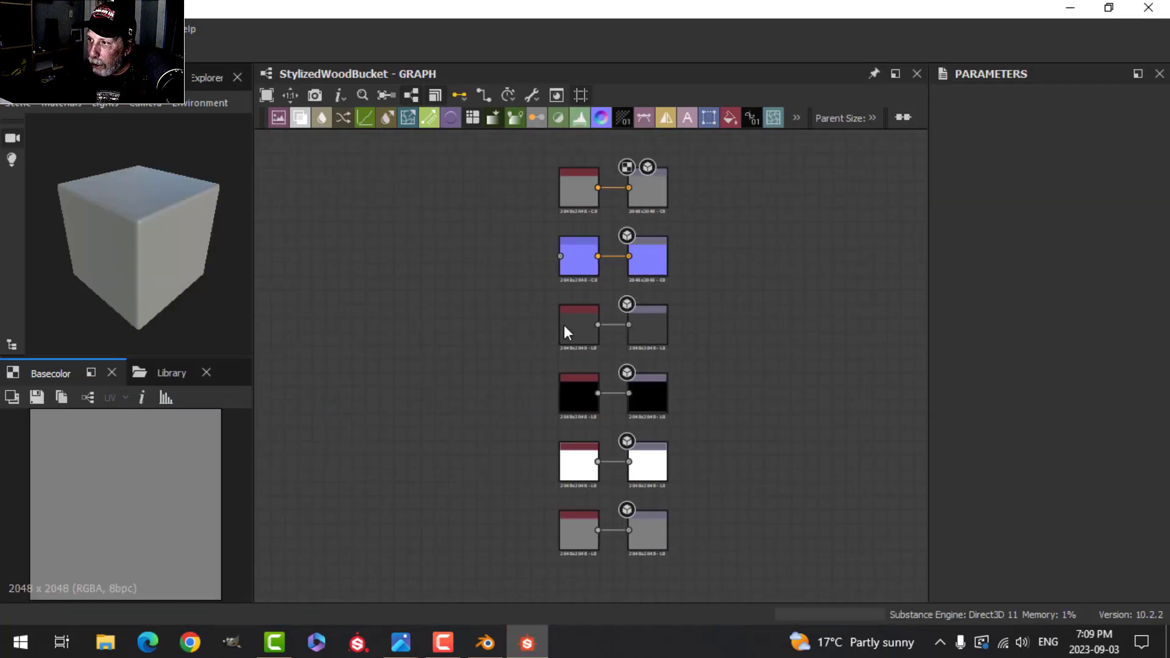
Add a Blend node in the empty graph area to the left of the material's output nodes
scroll(509, 344, "up", 2)
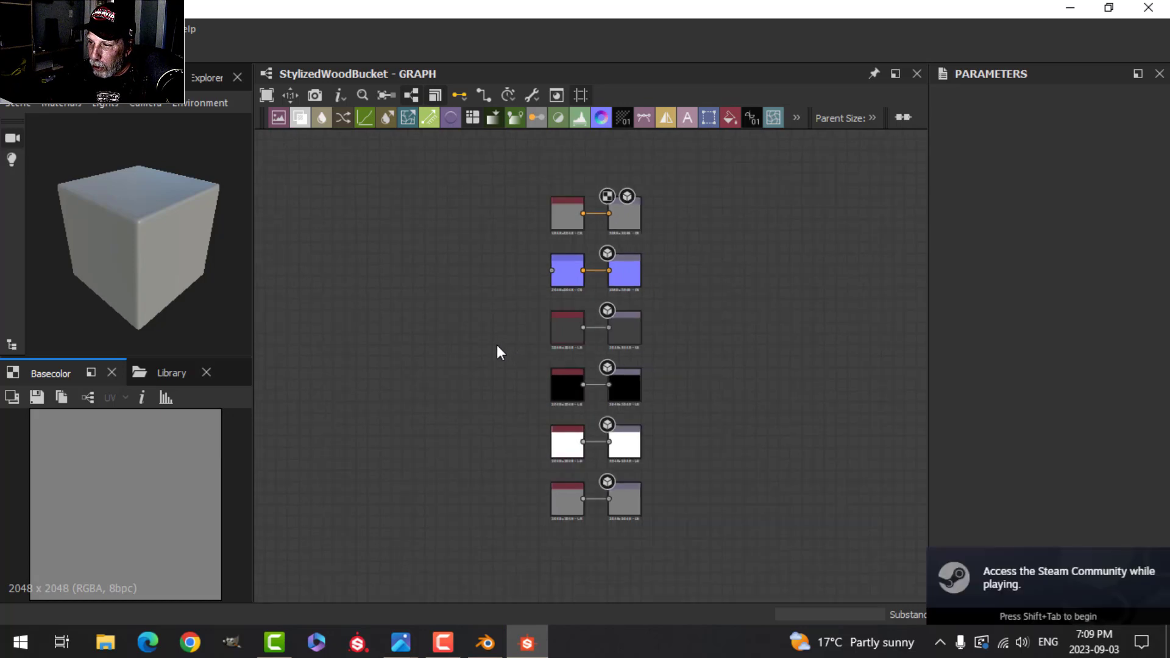
scroll(484, 351, "down", 2)
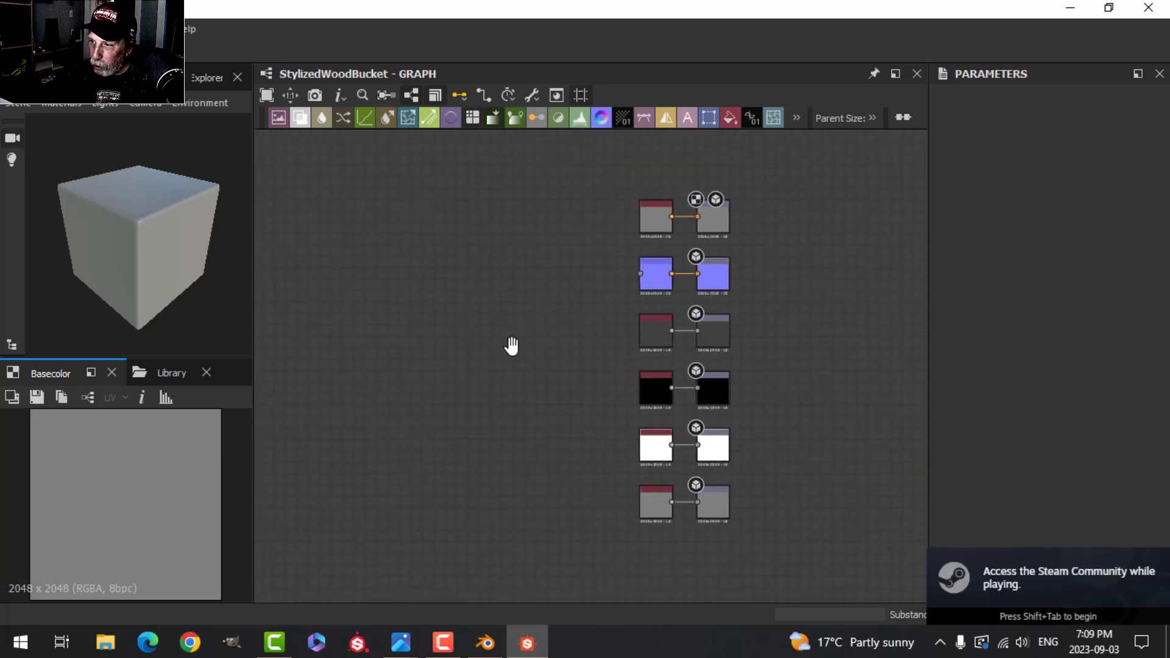
key("space")
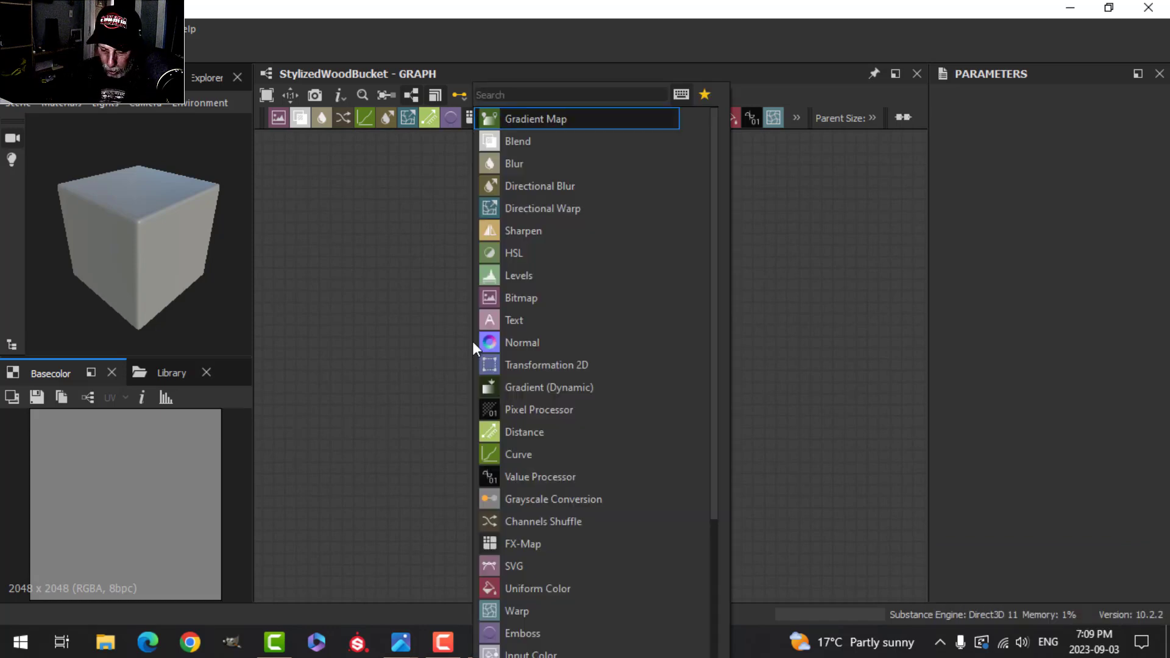
type("bl")
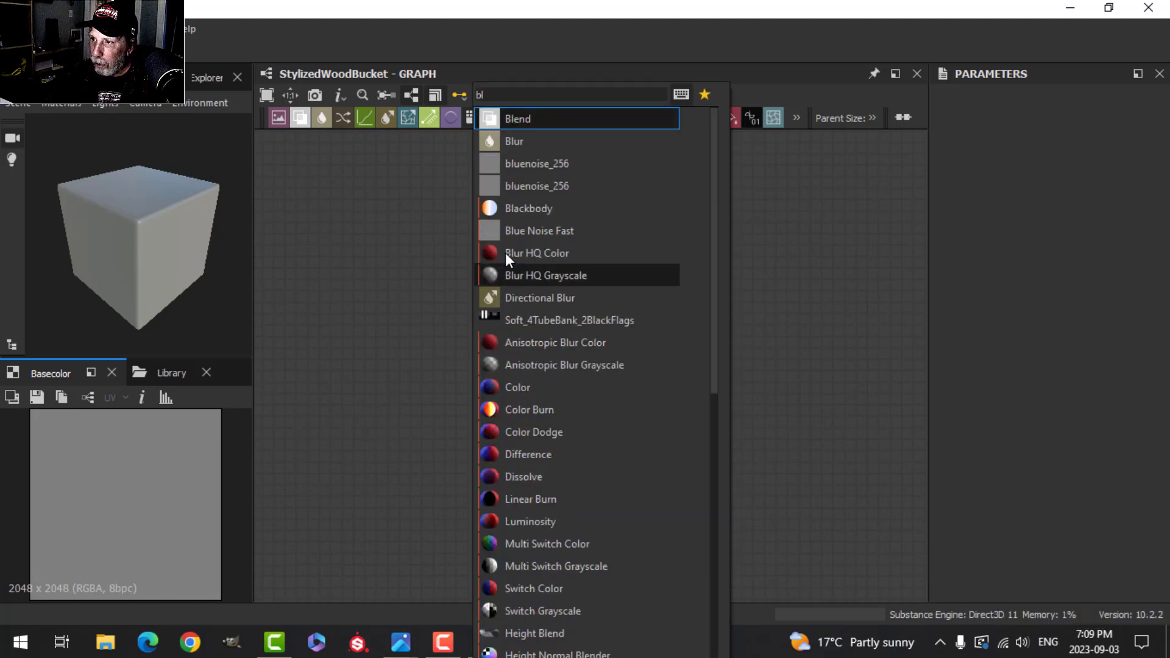
left_click(558, 119)
scroll(484, 360, "up", 1)
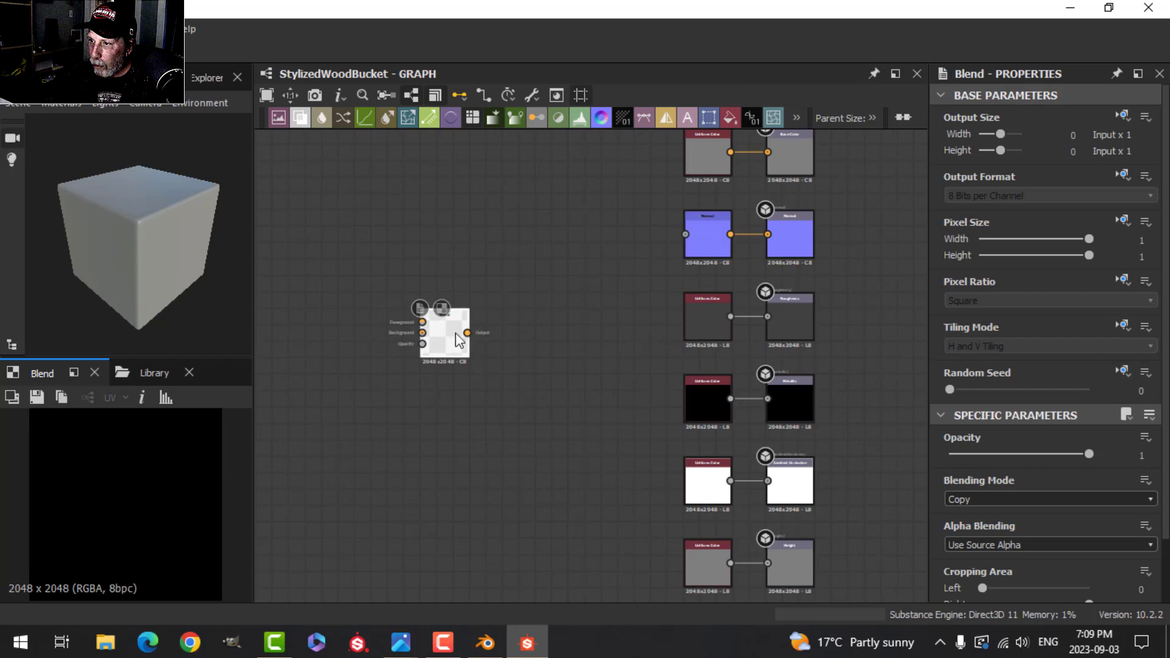
left_click_drag(483, 359, 550, 338)
Set the Normal node's intensity to 6 and its normal format to OpenGL
scroll(620, 330, "up", 2)
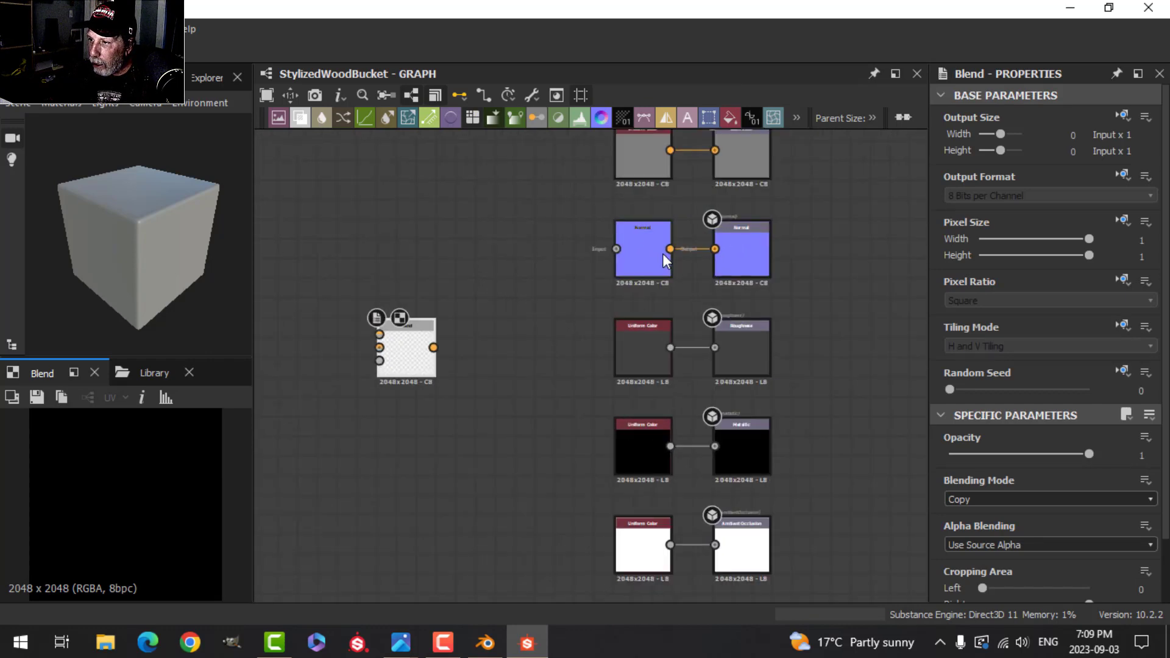
left_click(663, 254)
scroll(807, 346, "down", 1)
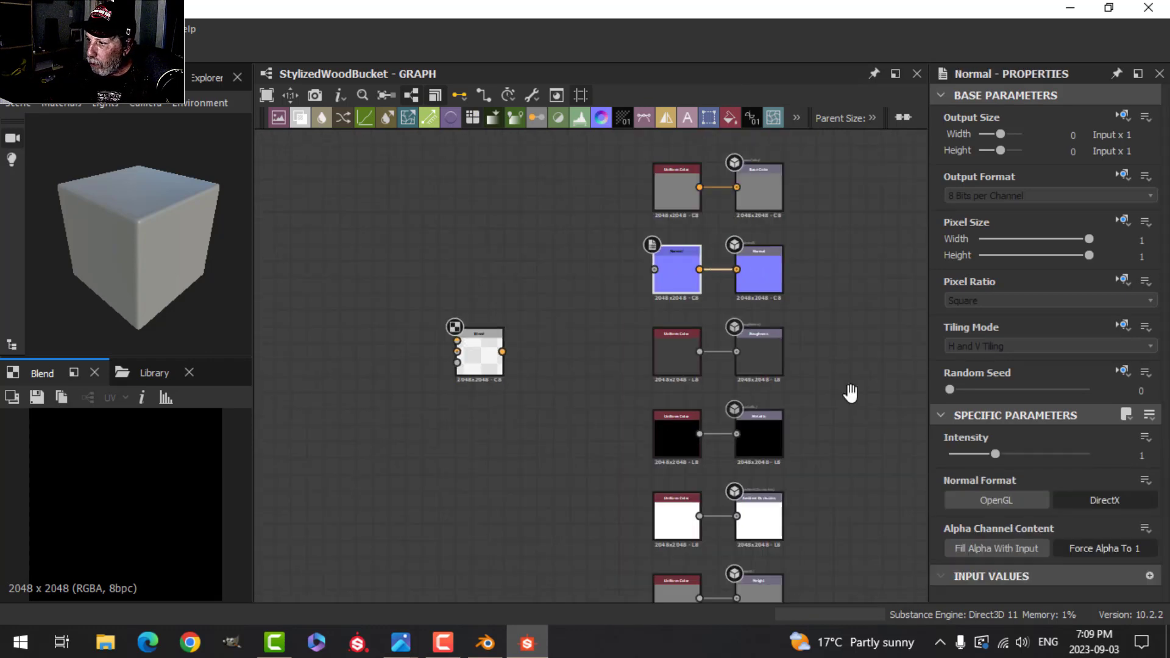
left_click(1134, 454)
type("6")
key("Return")
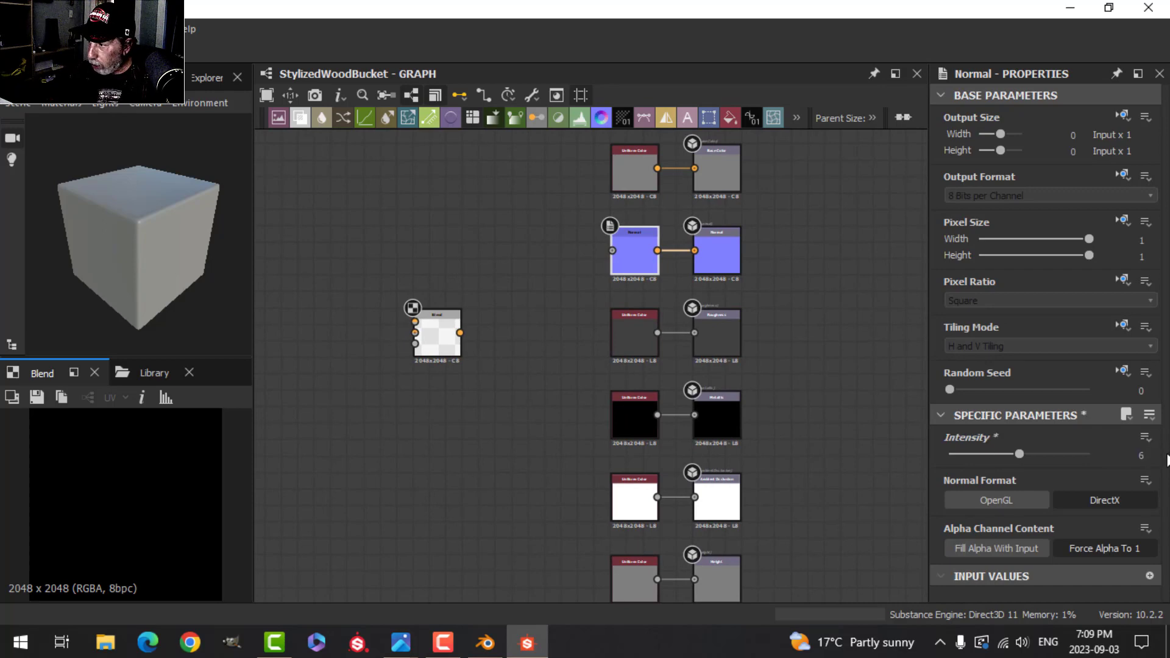
left_click(1058, 499)
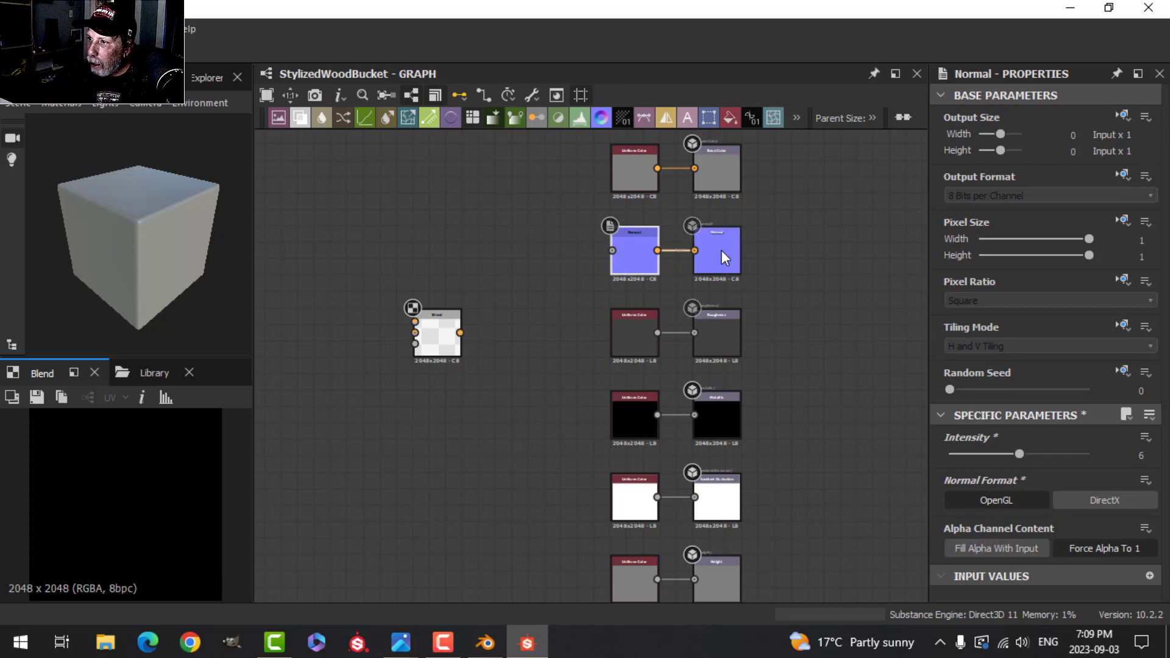
Replace the Uniform Color node feeding the Ambient Occlusion output with an Ambient Occlusion (HBAO) node
scroll(812, 297, "down", 1)
middle_click_drag(805, 294, 820, 259)
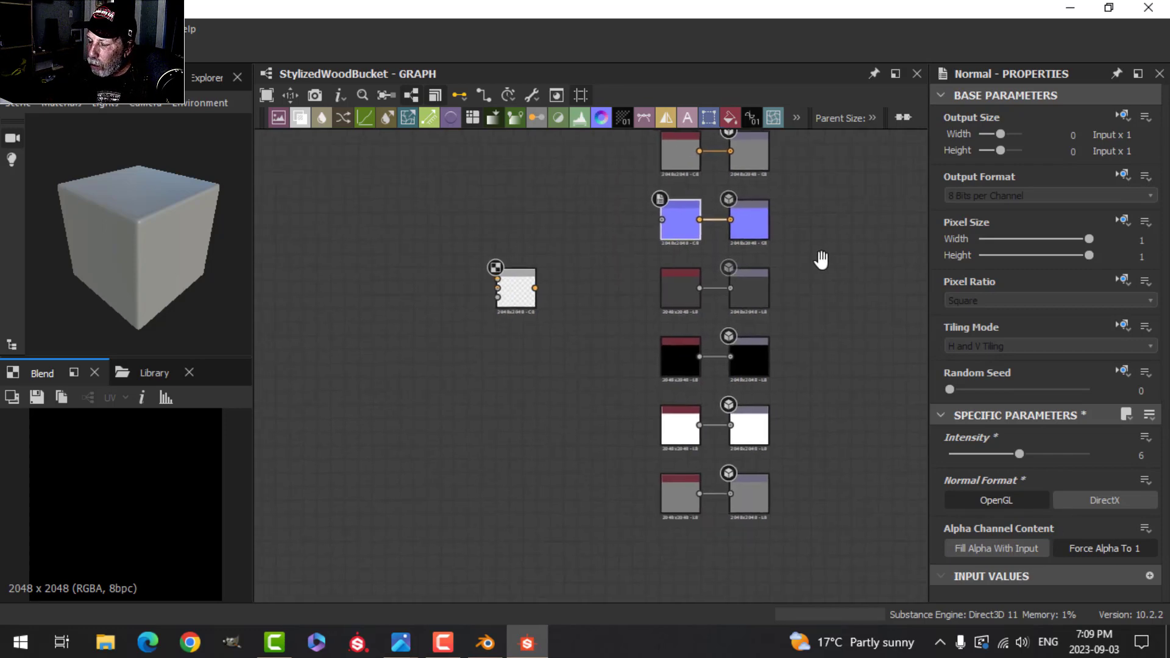
scroll(699, 437, "up", 2)
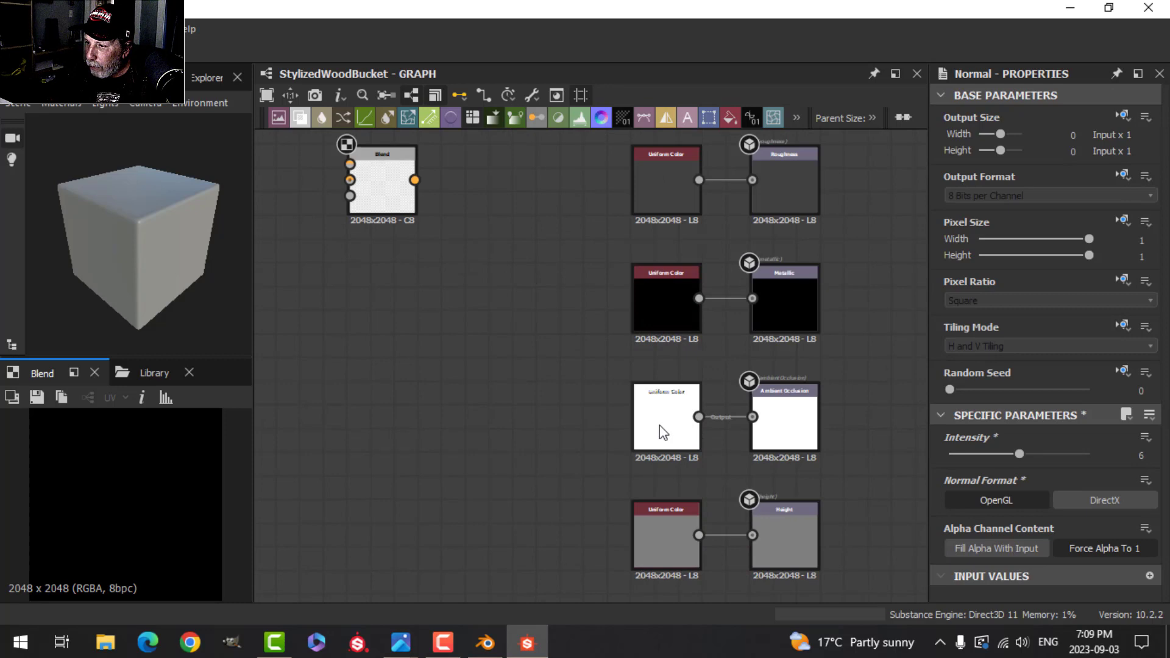
scroll(663, 432, "up", 2)
left_click(712, 405)
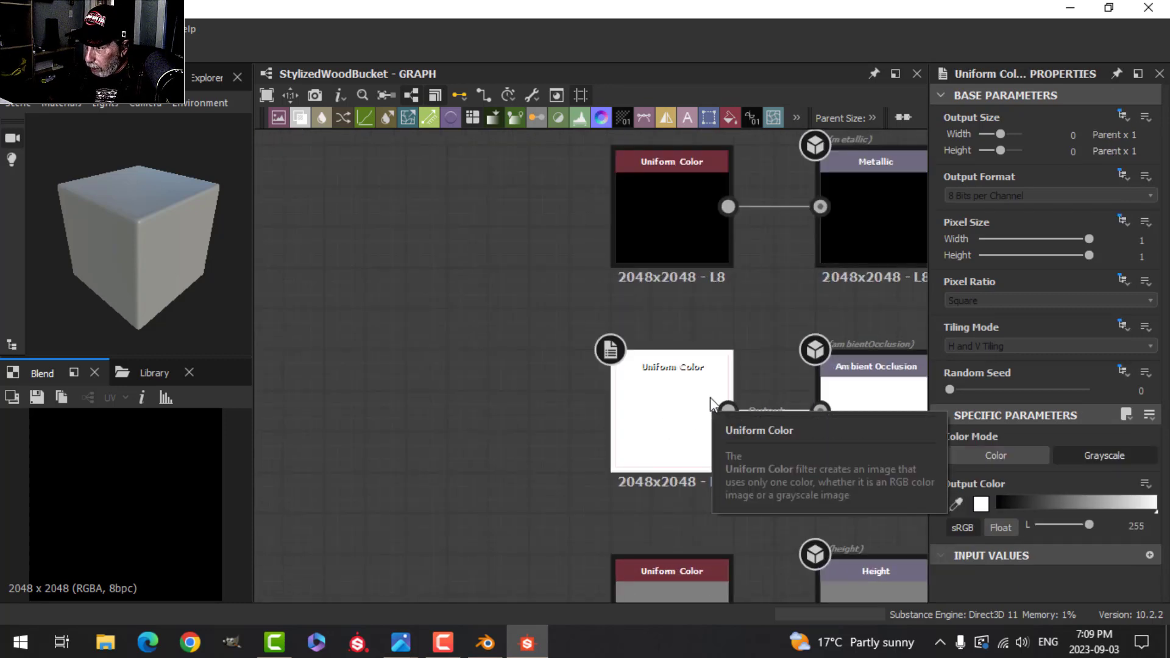
key("Delete")
left_click_drag(821, 411, 731, 408)
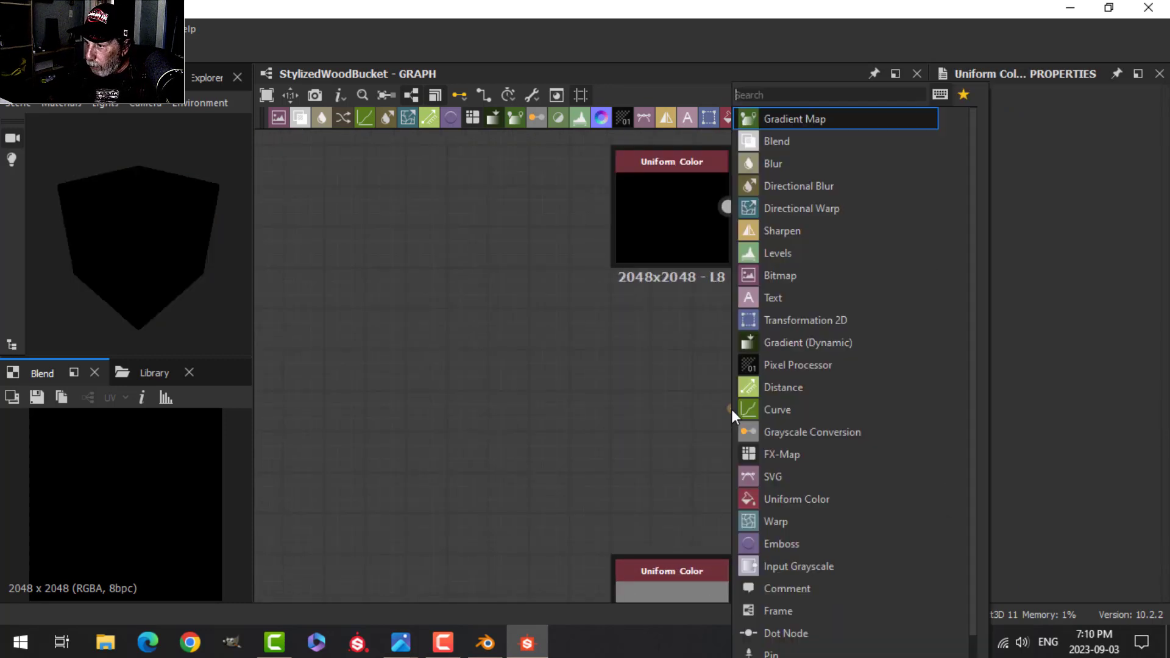
type("amb")
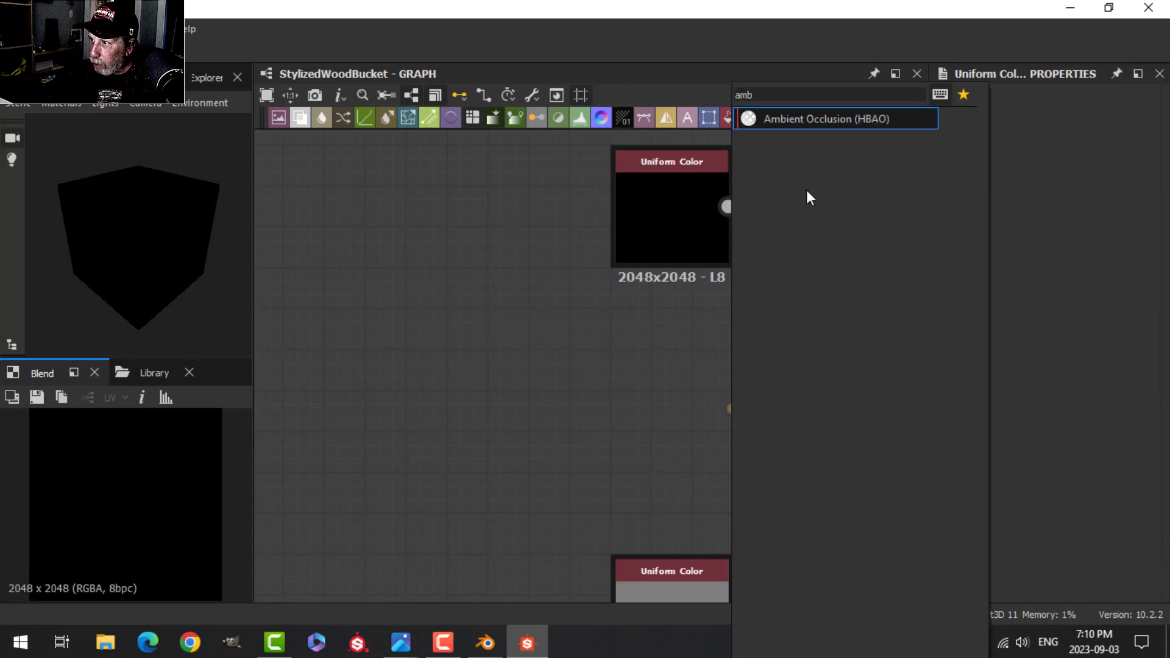
left_click(811, 117)
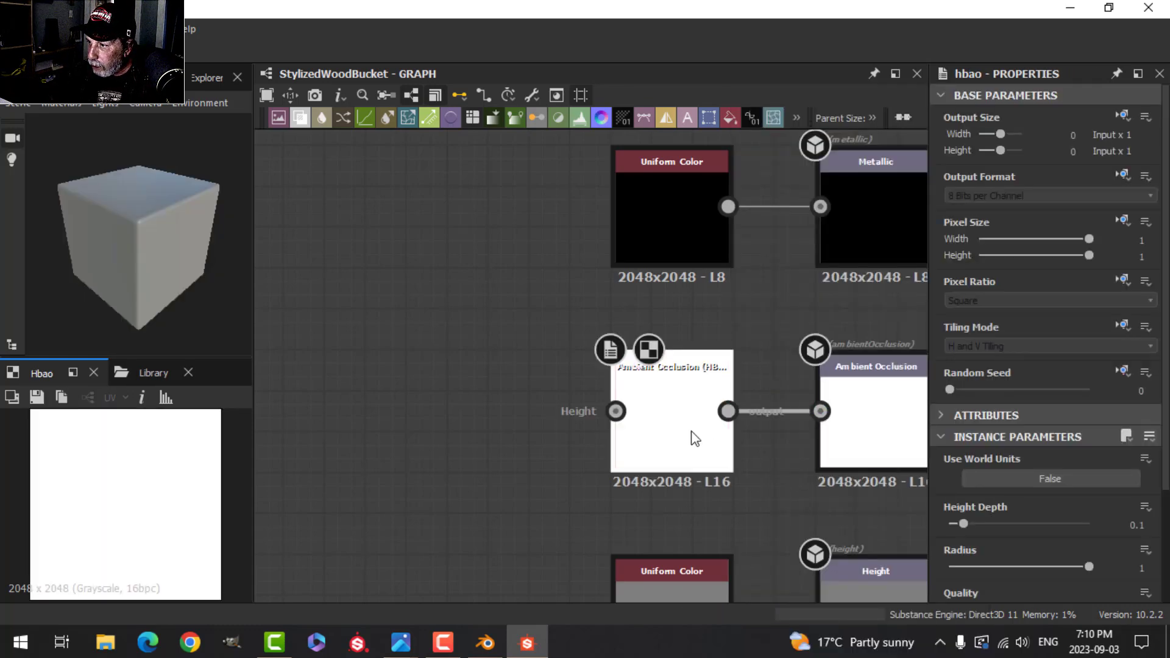
left_click_drag(691, 432, 709, 432)
Delete the Uniform Color node connected to the Height output
scroll(724, 464, "down", 2)
middle_click_drag(714, 514, 652, 354)
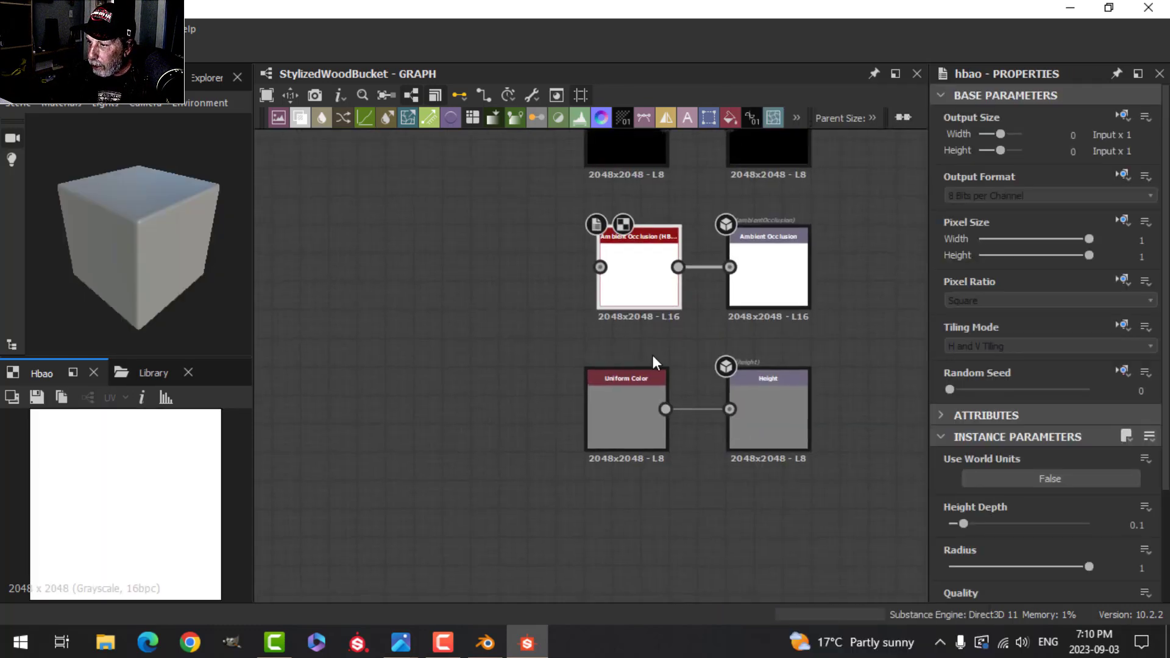
left_click(624, 400)
scroll(646, 390, "down", 4)
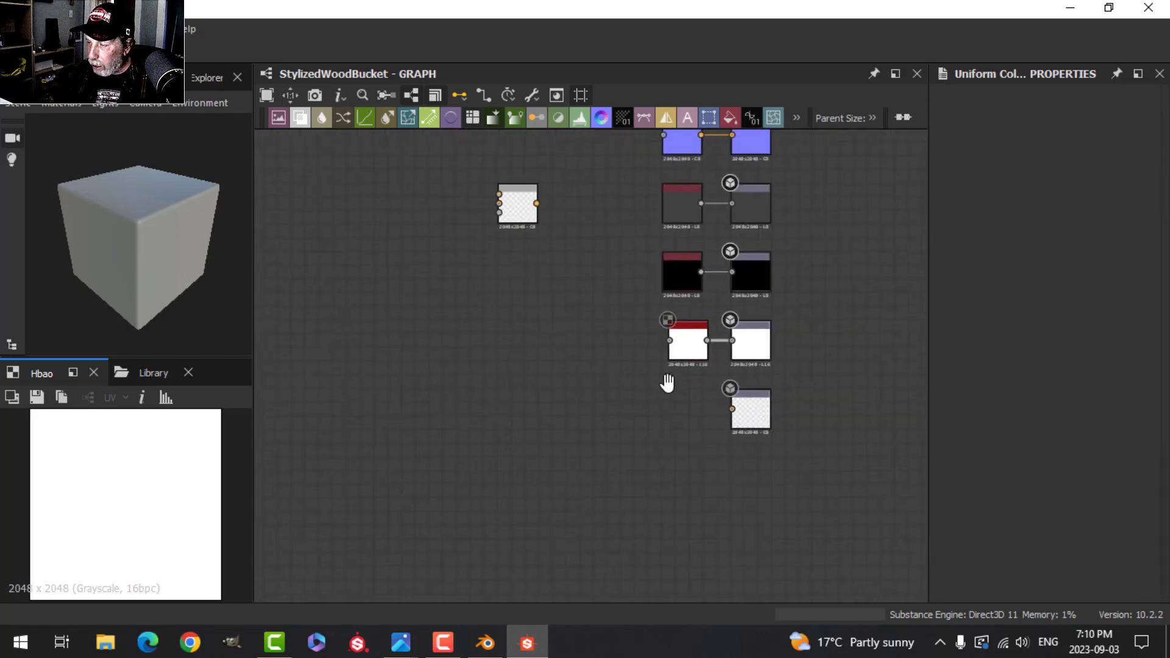
Add a square Shape node with Scale 0.74 and connect its output to the Blend node's foreground input
middle_click_drag(667, 383, 757, 396)
middle_click_drag(609, 375, 613, 404)
scroll(625, 388, "up", 2)
key("space")
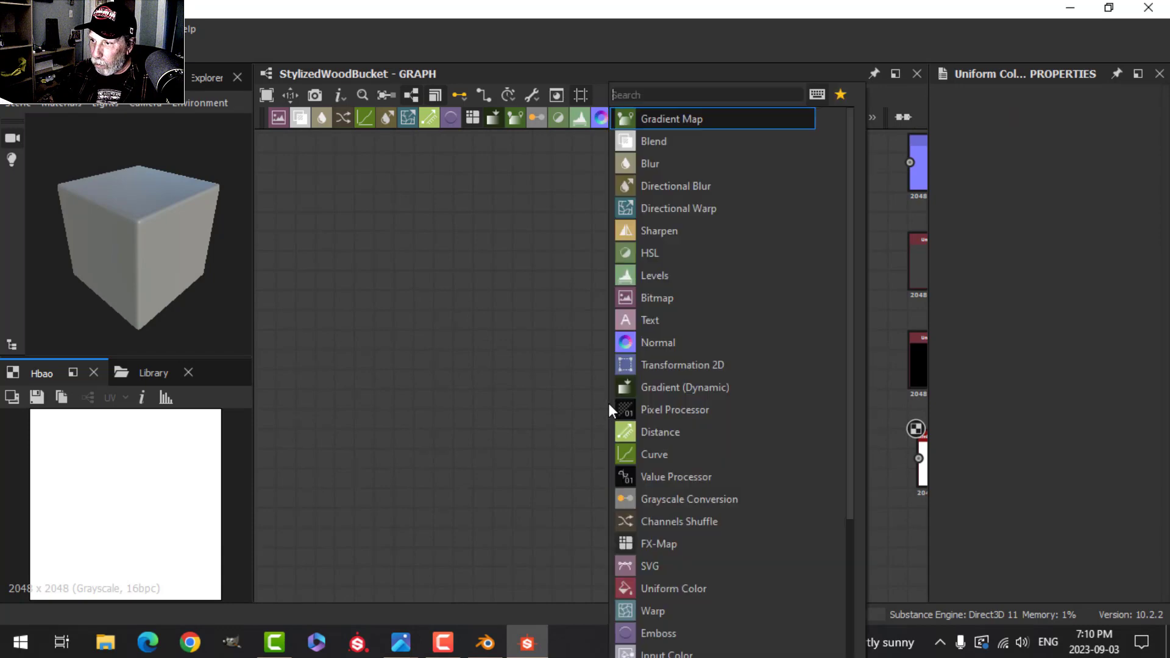
type("sha")
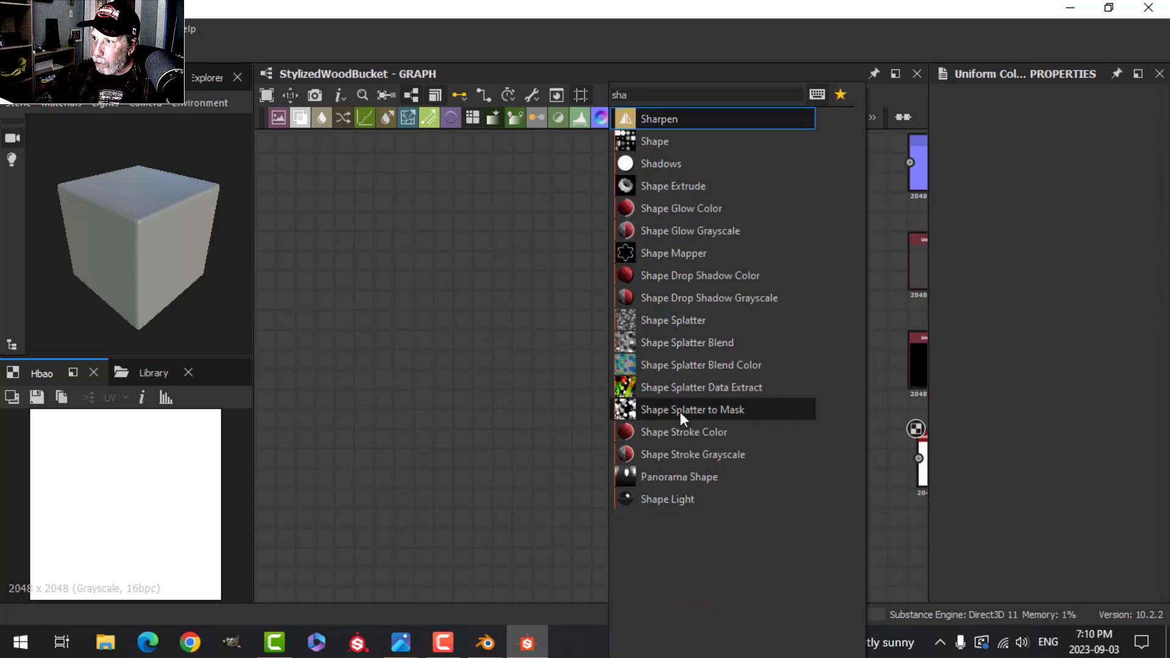
left_click(671, 142)
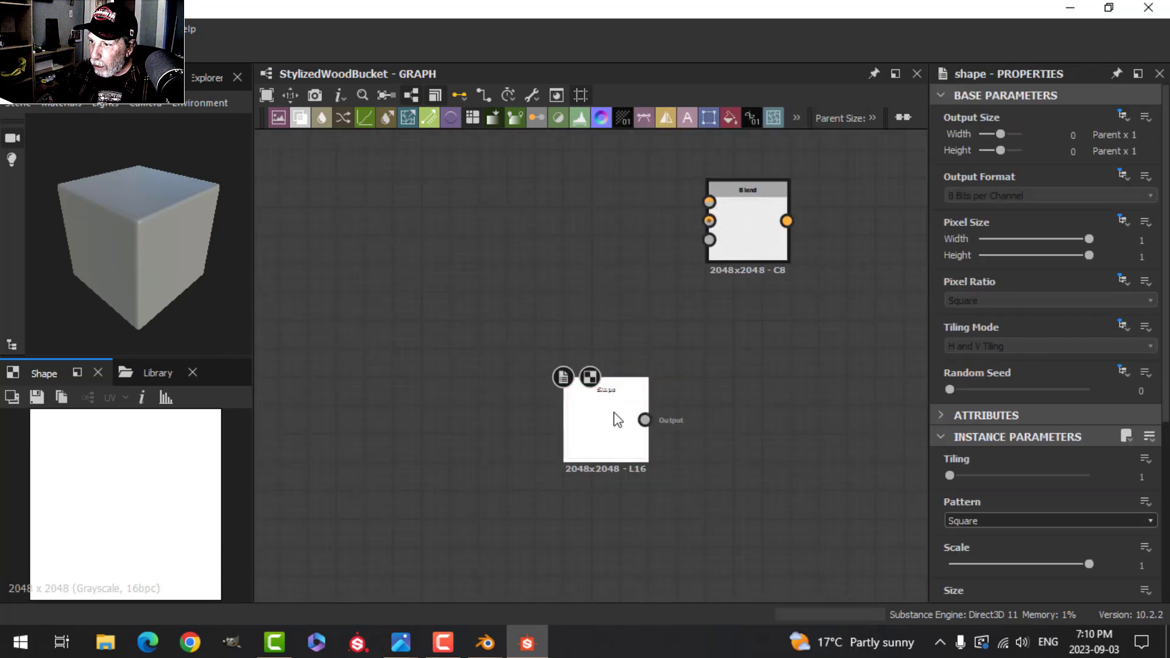
left_click_drag(613, 411, 542, 262)
left_click_drag(1089, 564, 1053, 563)
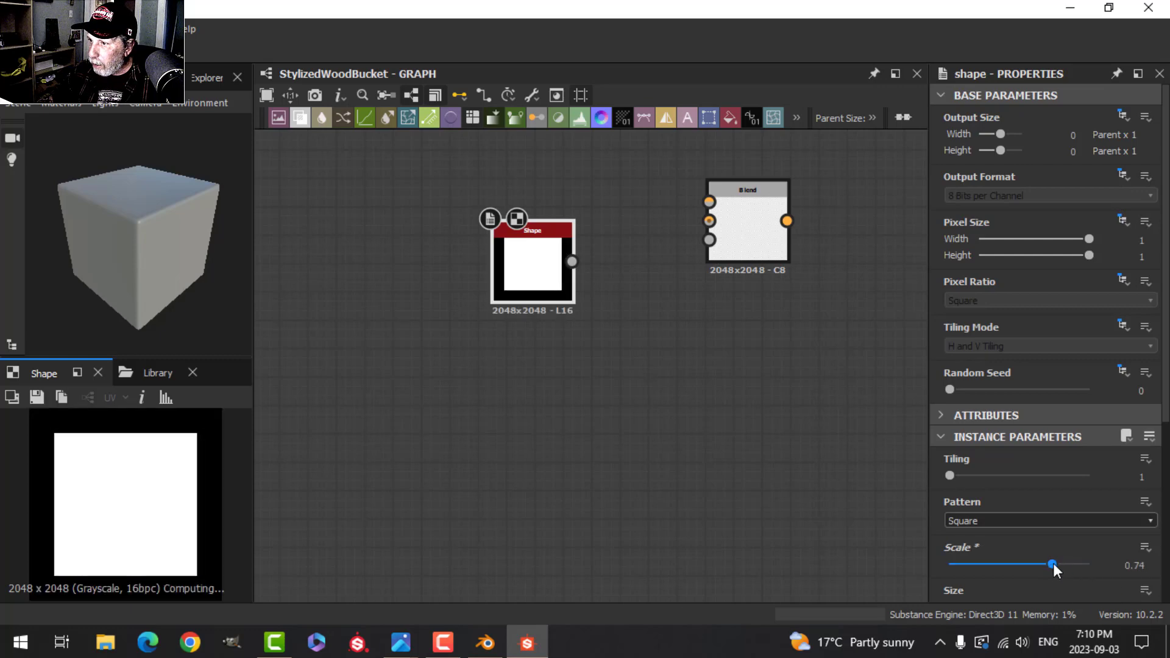
left_click_drag(571, 262, 709, 201)
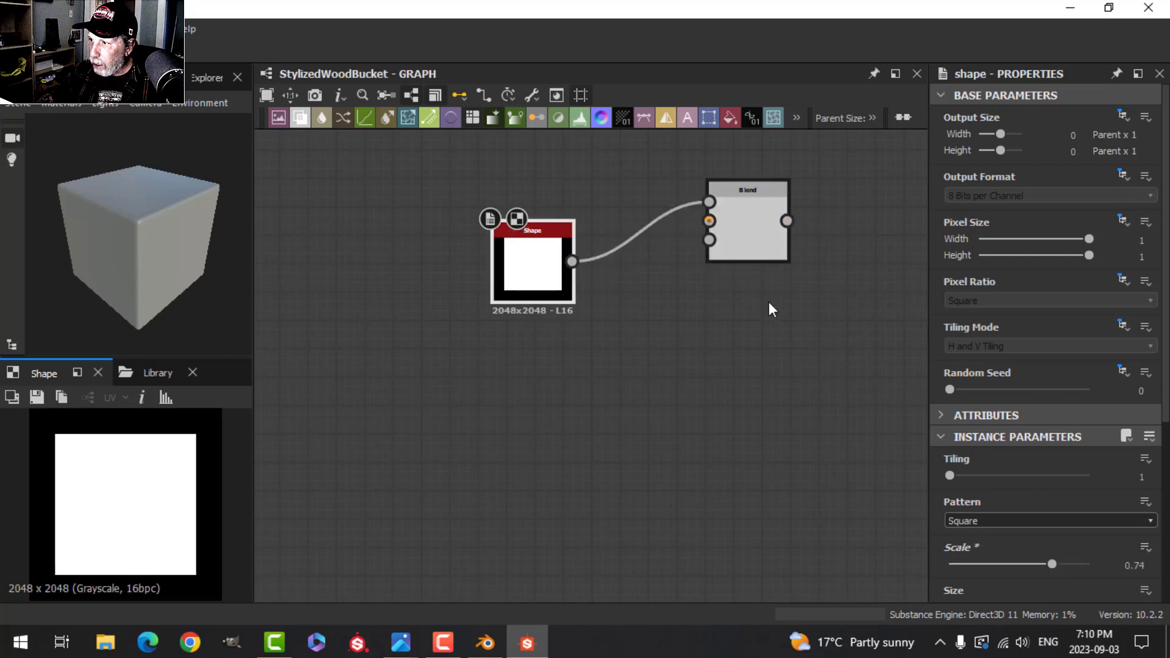
Edit the 3D view's default material, setting DirectX Normal to False and the height Scale to about 3.43
scroll(769, 305, "down", 3)
middle_click_drag(817, 313, 693, 361)
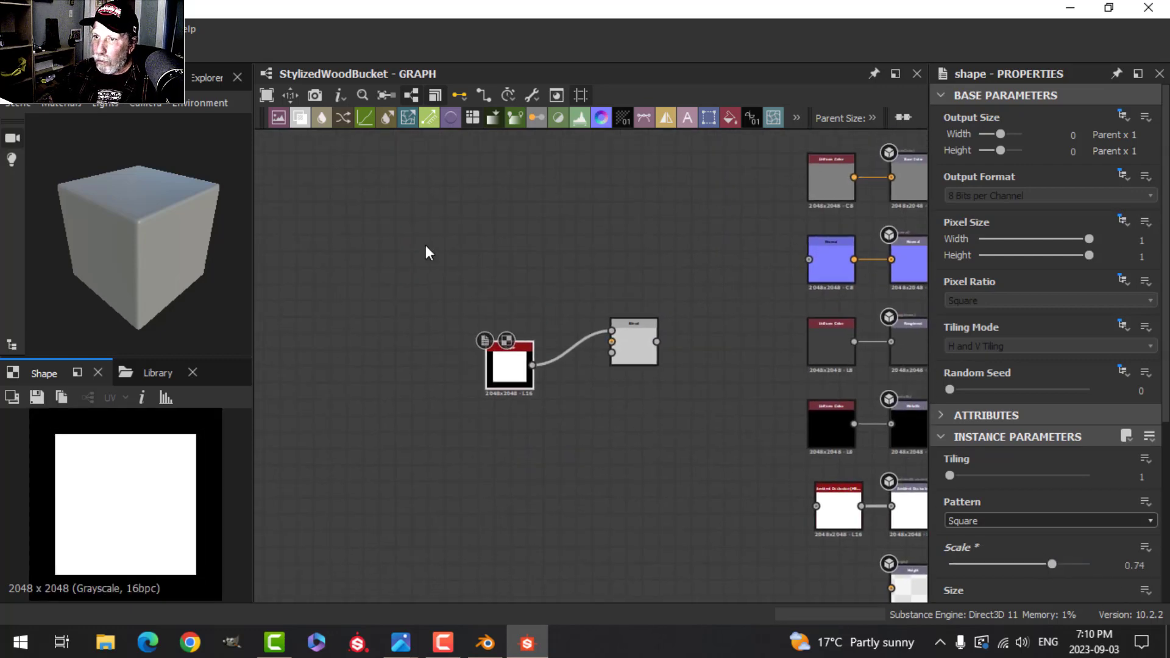
left_click(61, 103)
mouse_move(83, 123)
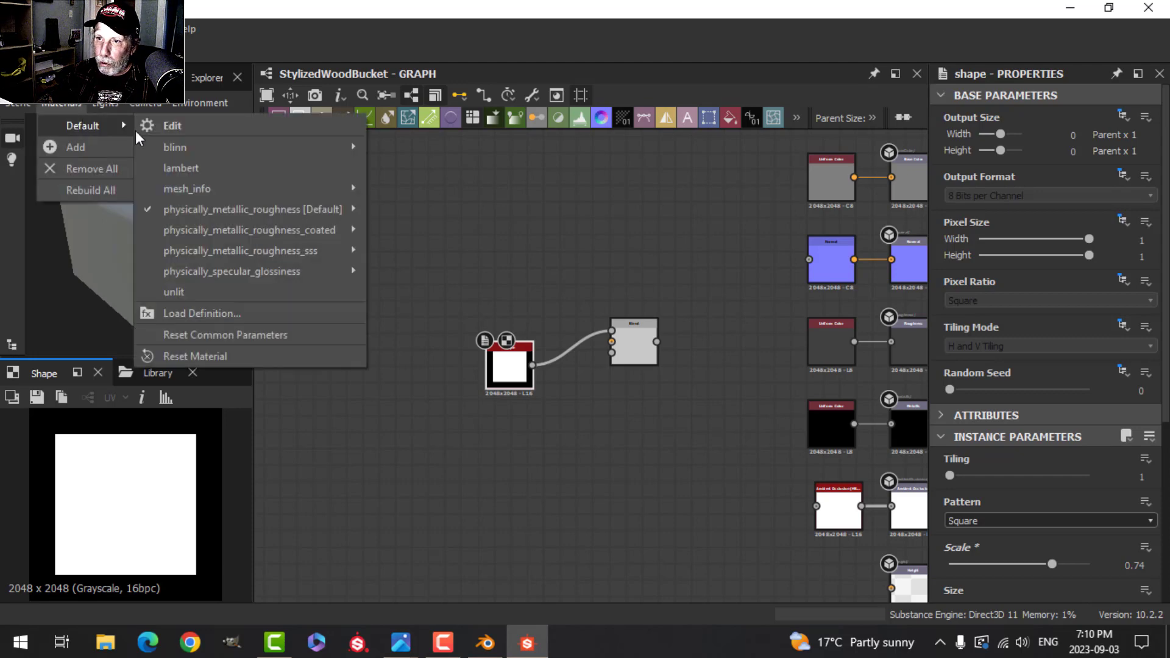
left_click(160, 126)
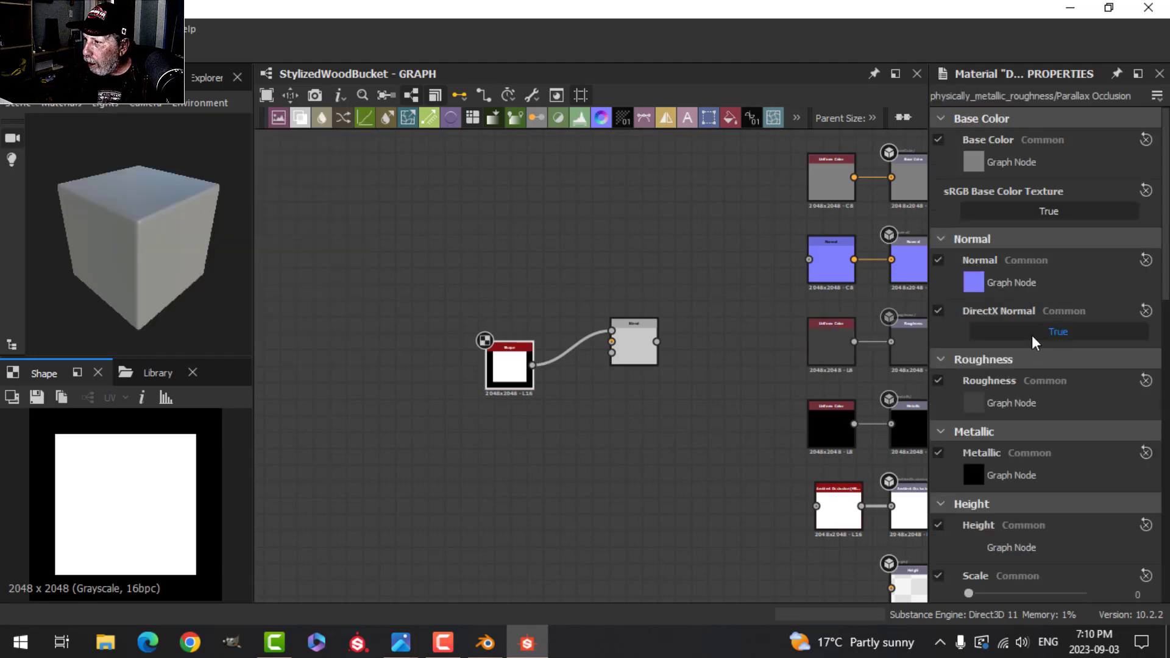
left_click(1015, 330)
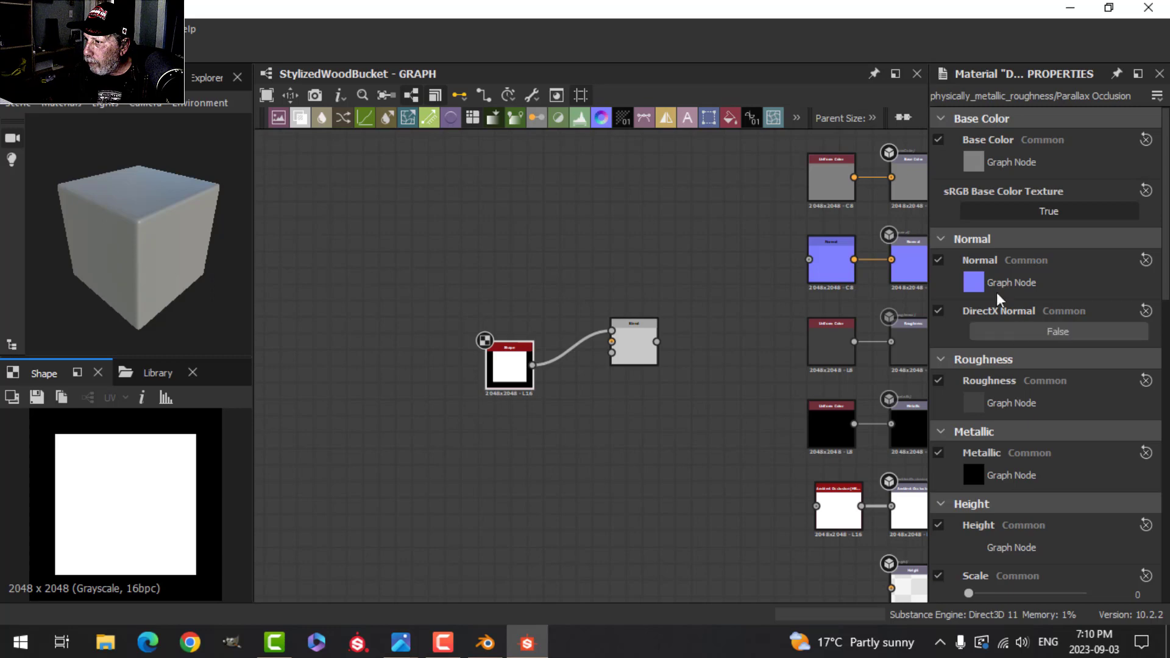
scroll(1032, 431, "down", 3)
left_click_drag(969, 438, 1011, 437)
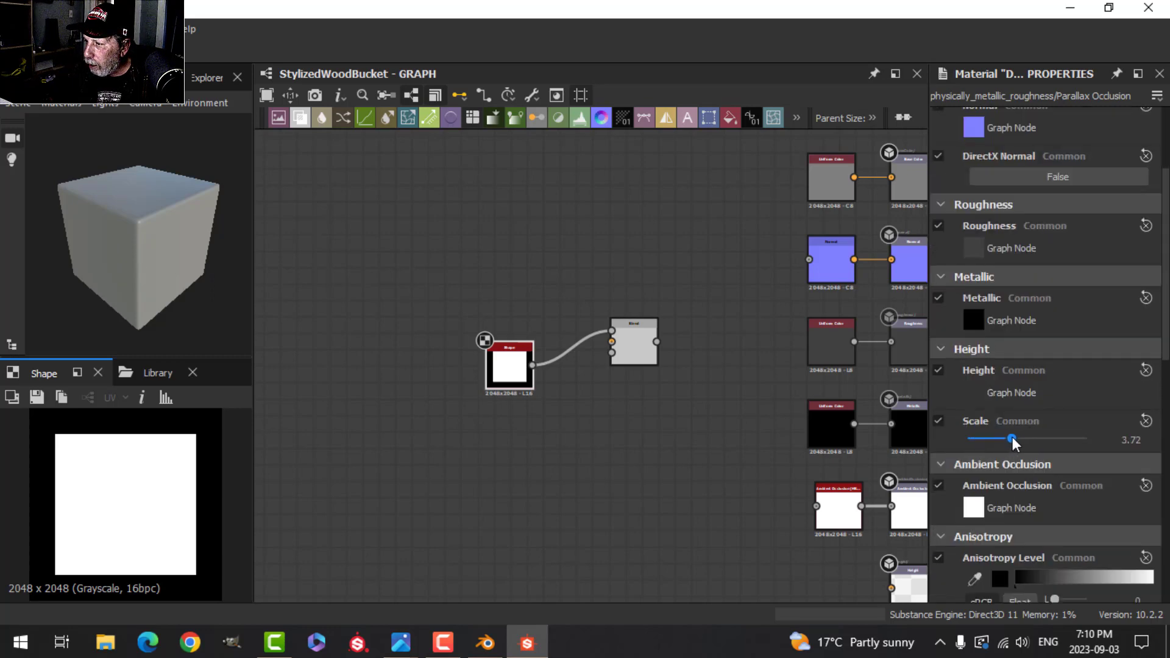
Switch the default physically_metallic_roughness material to Tessellation and raise its Tessellation Factor to 16
left_click(76, 103)
mouse_move(130, 136)
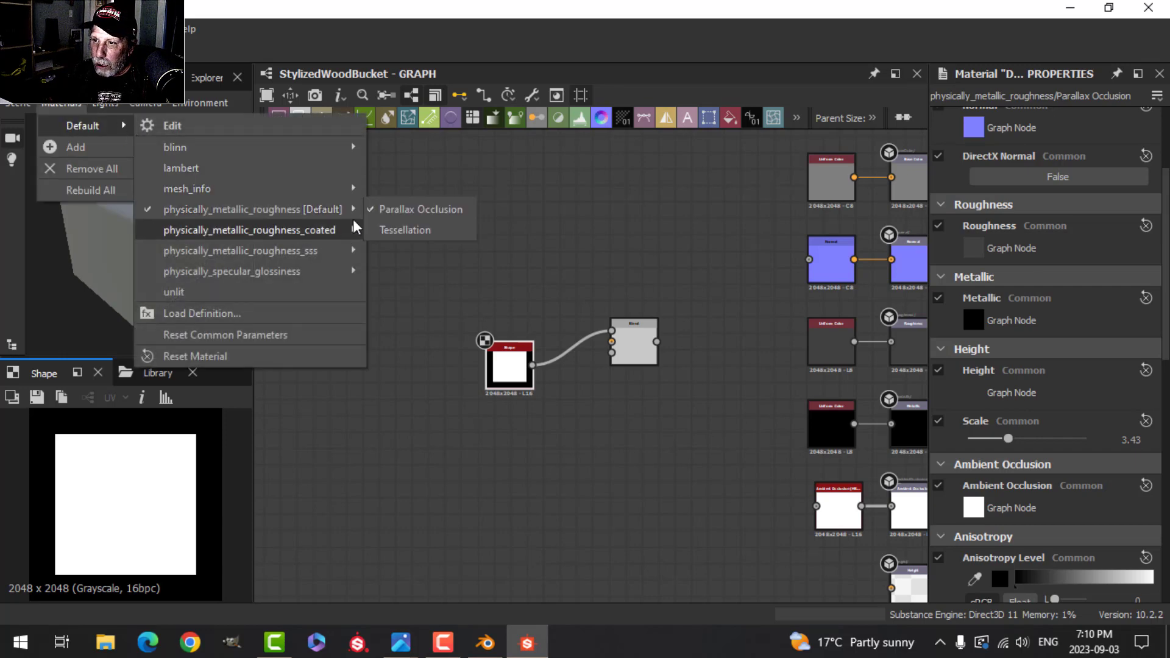
left_click(398, 231)
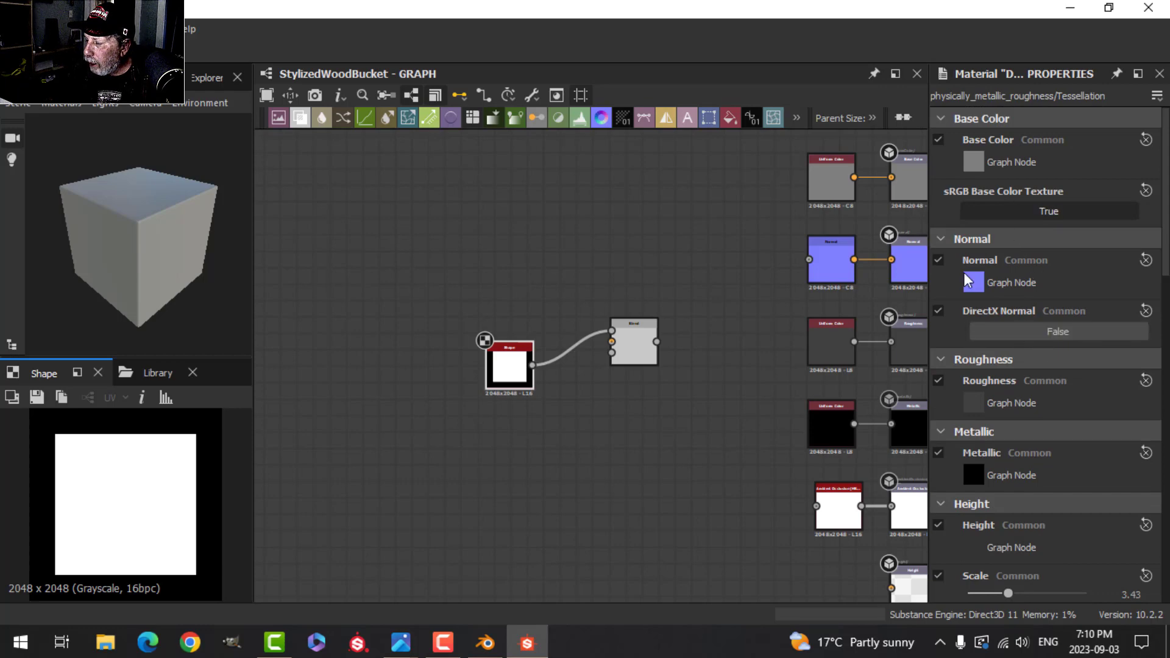
scroll(1069, 378, "down", 3)
left_click_drag(977, 481, 1097, 483)
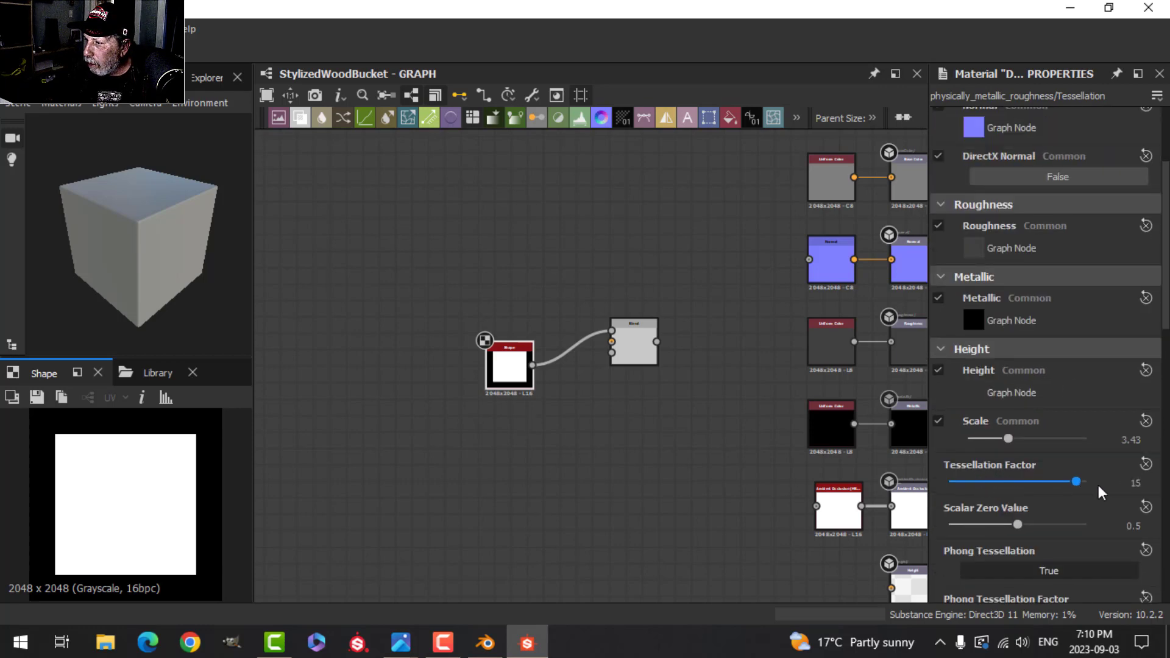
Connect the Blend node's output to the Normal node, the Ambient Occlusion (HBAO) node and the Height output
scroll(620, 390, "down", 1)
scroll(620, 385, "up", 2)
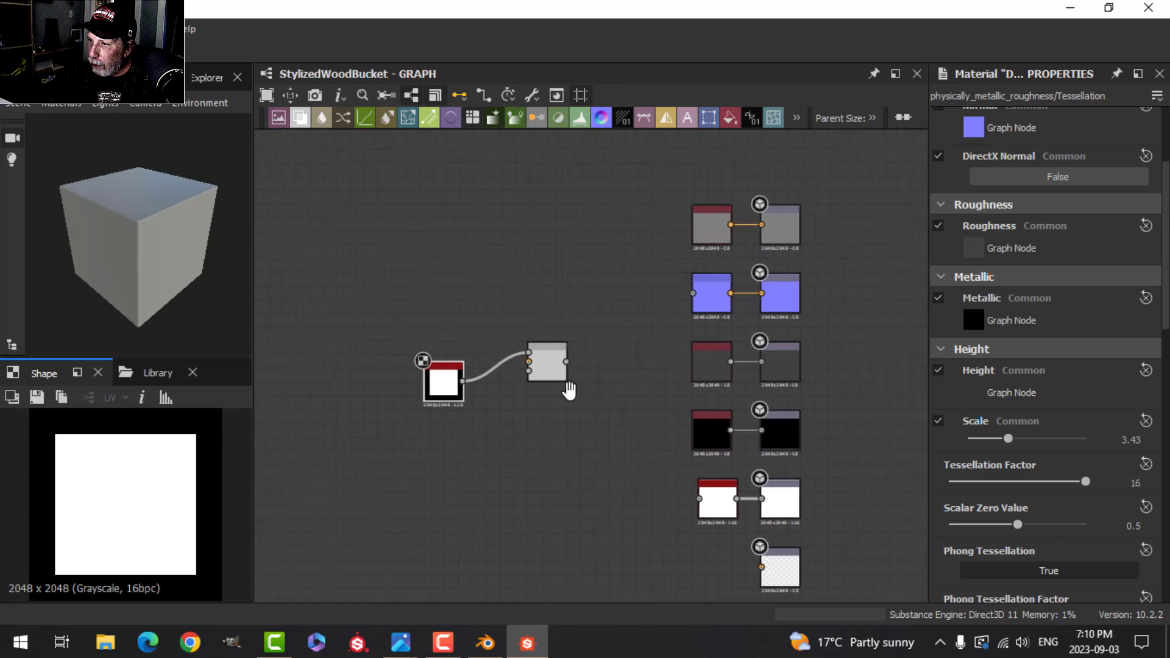
left_click_drag(551, 349, 734, 250)
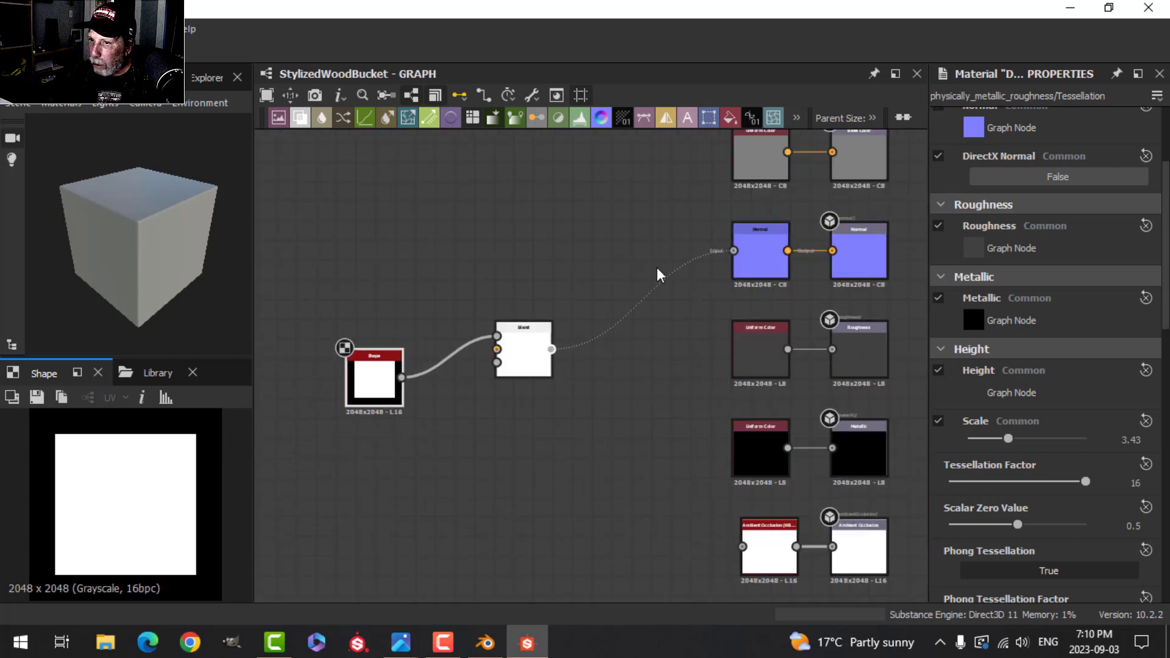
scroll(183, 283, "up", 3)
scroll(630, 365, "down", 2)
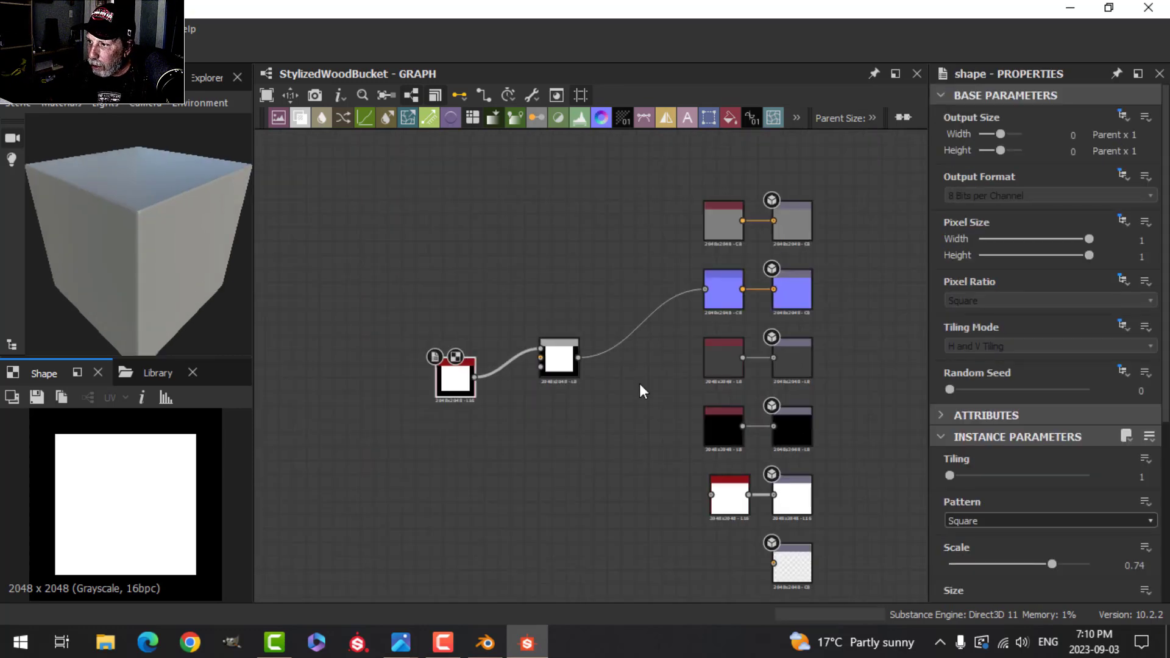
middle_click_drag(639, 382, 622, 320)
left_click_drag(559, 291, 692, 426)
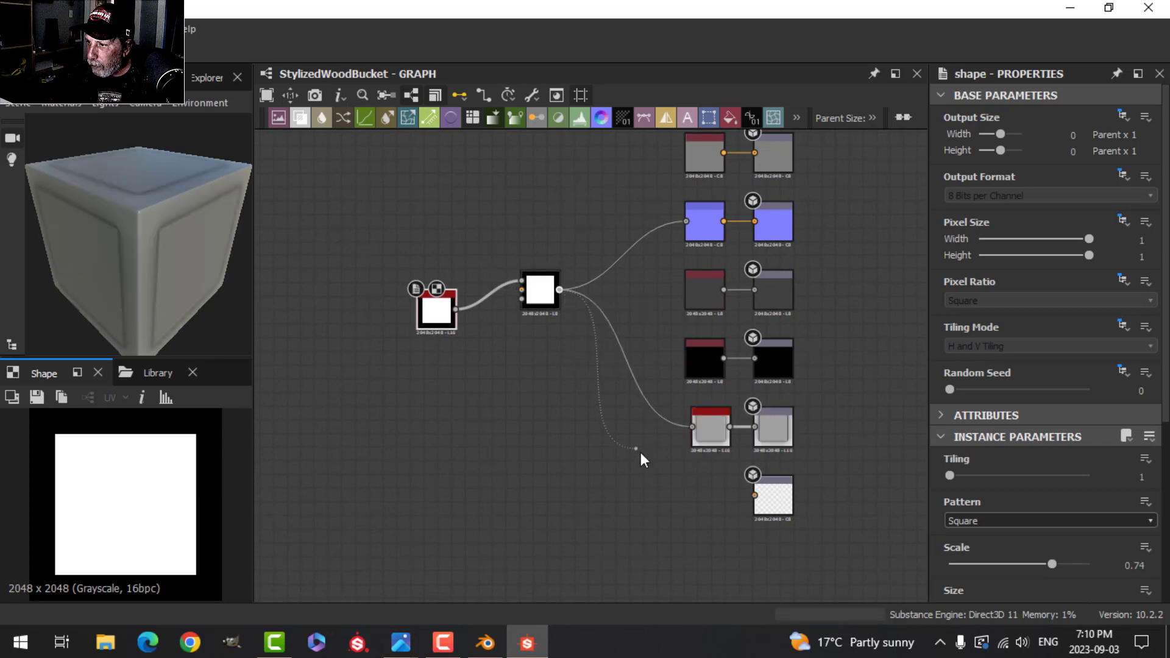
left_click_drag(744, 492, 753, 495)
scroll(515, 407, "down", 1)
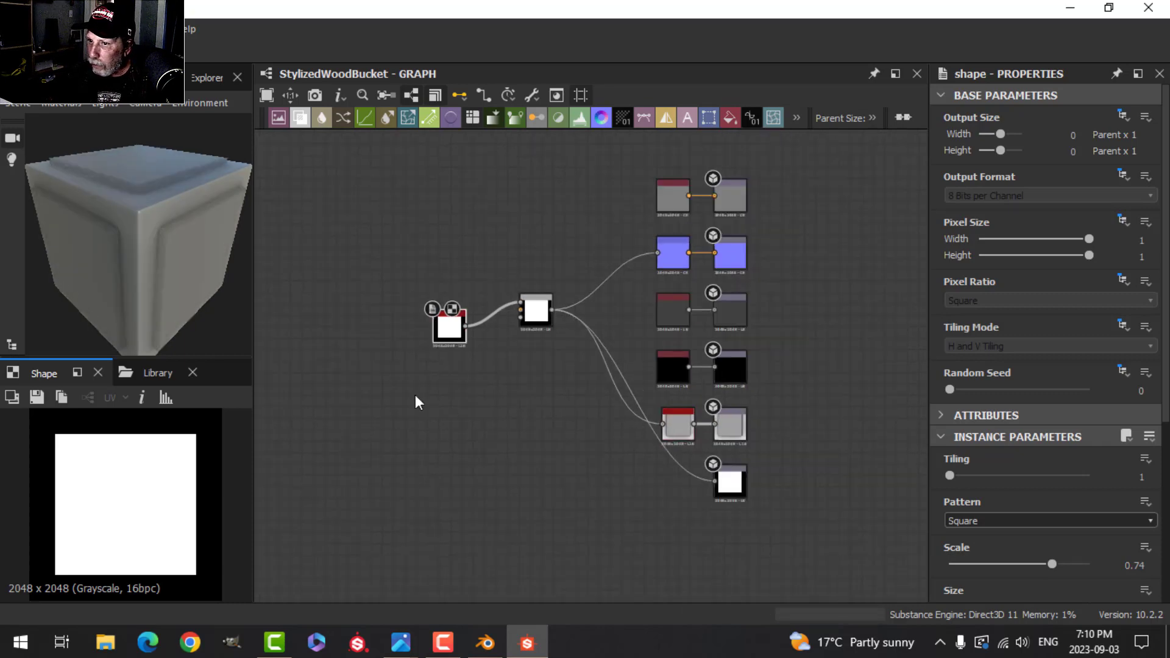
mouse_move(171, 247)
left_mouse_down()
mouse_move(152, 239)
mouse_move(186, 250)
left_mouse_up()
Delete the square Shape node feeding the Blend node
scroll(427, 370, "up", 1)
middle_click_drag(496, 392, 564, 412)
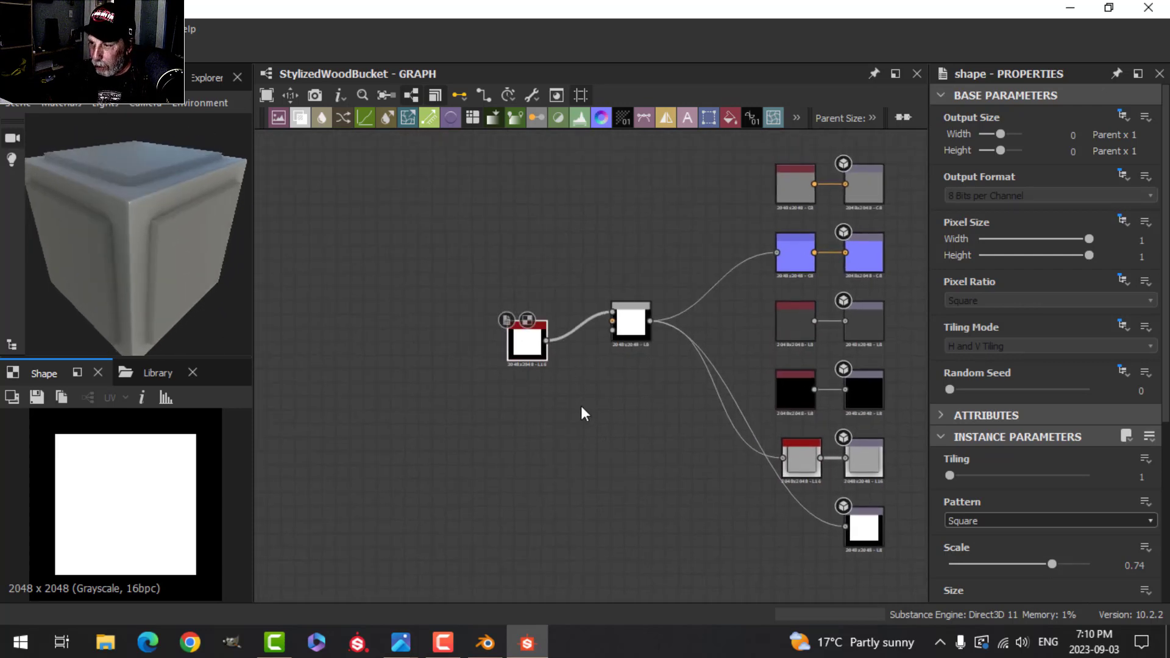
key("Delete")
Add a Tile Sampler node in the empty graph area well ahead of the Blend node
scroll(481, 385, "down", 2)
middle_click_drag(448, 370, 534, 369)
scroll(424, 398, "down", 1)
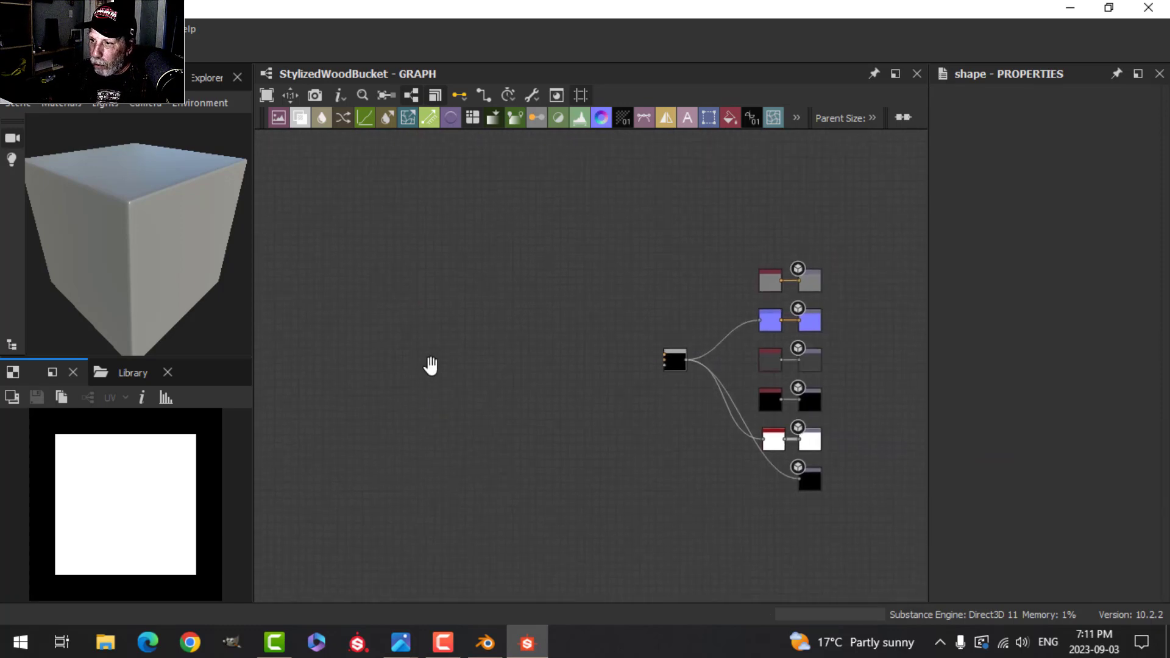
middle_click_drag(432, 366, 428, 358)
key("space")
type("tile")
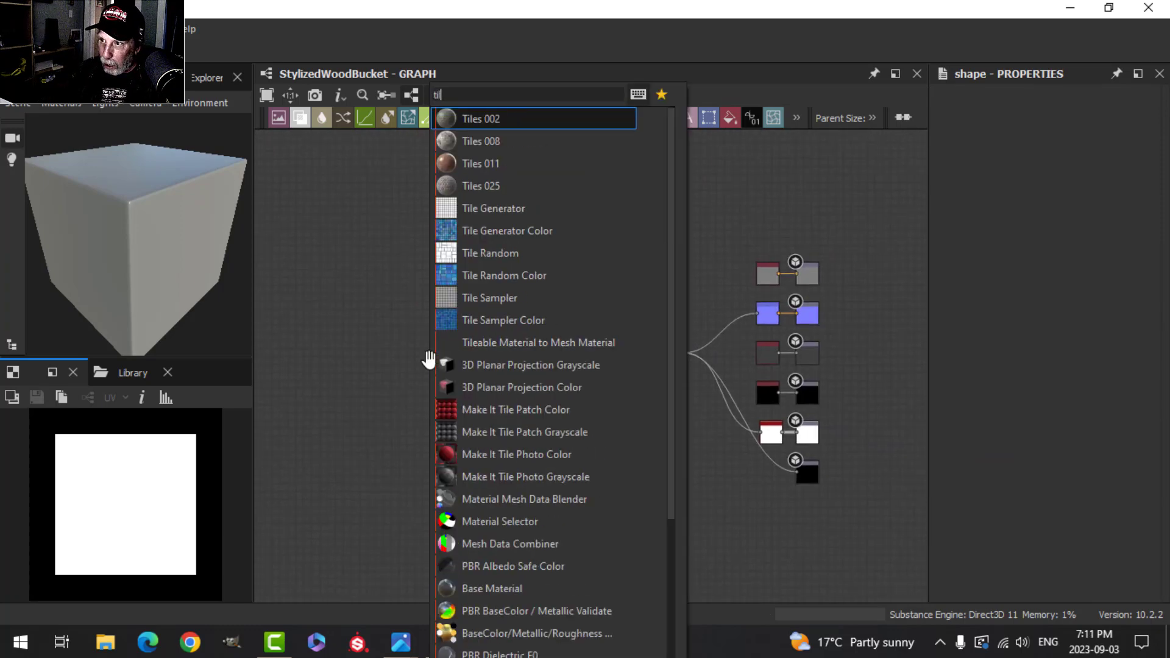
left_click(474, 299)
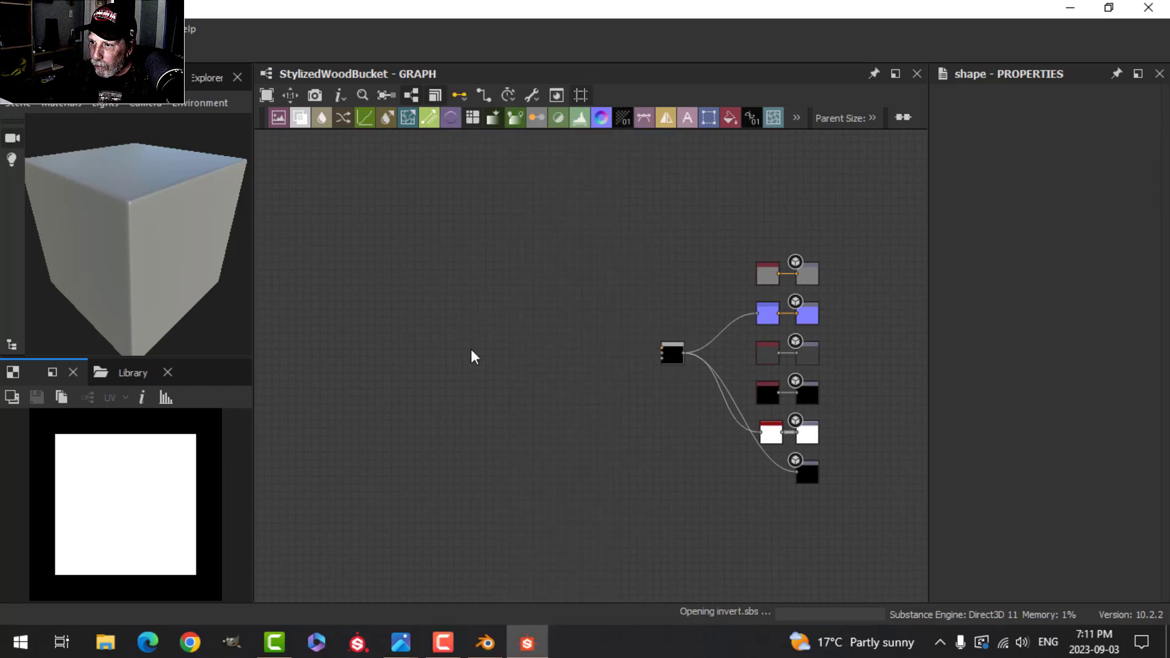
scroll(480, 374, "up", 3)
scroll(440, 360, "down", 1)
scroll(152, 469, "down", 2)
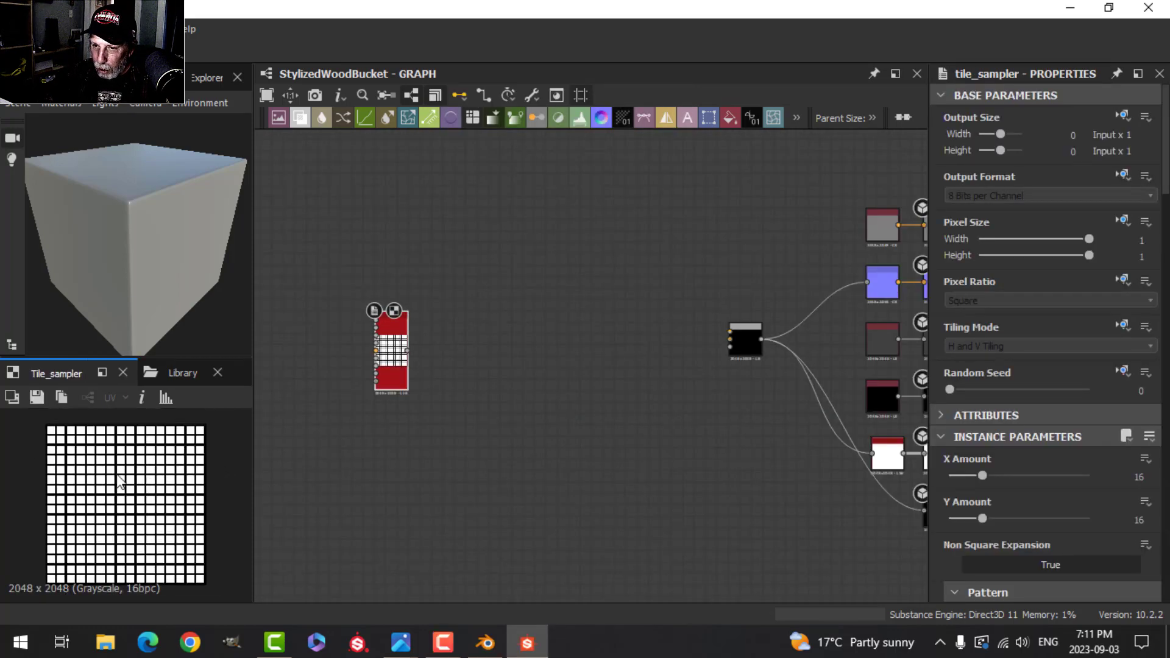
scroll(428, 475, "down", 1)
middle_click_drag(434, 457, 503, 457)
scroll(469, 448, "up", 3)
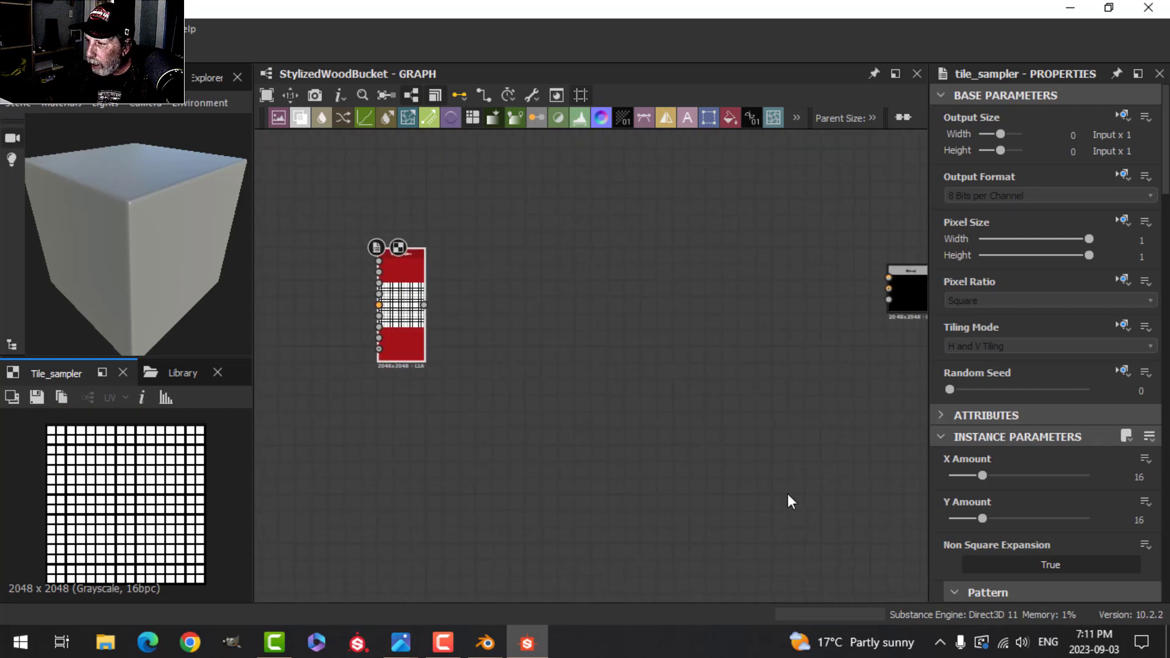
Set the Tile Sampler's X Amount to 7 and Y Amount to 1 to form vertical planks
left_click(982, 475)
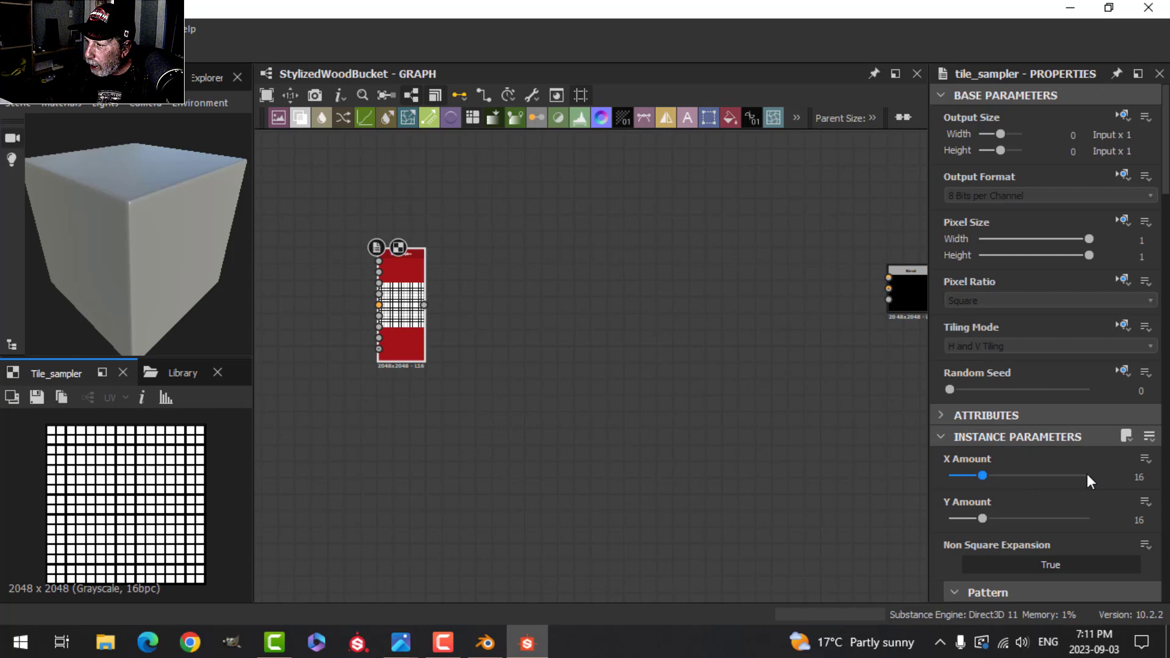
double_click(1122, 482)
type("7")
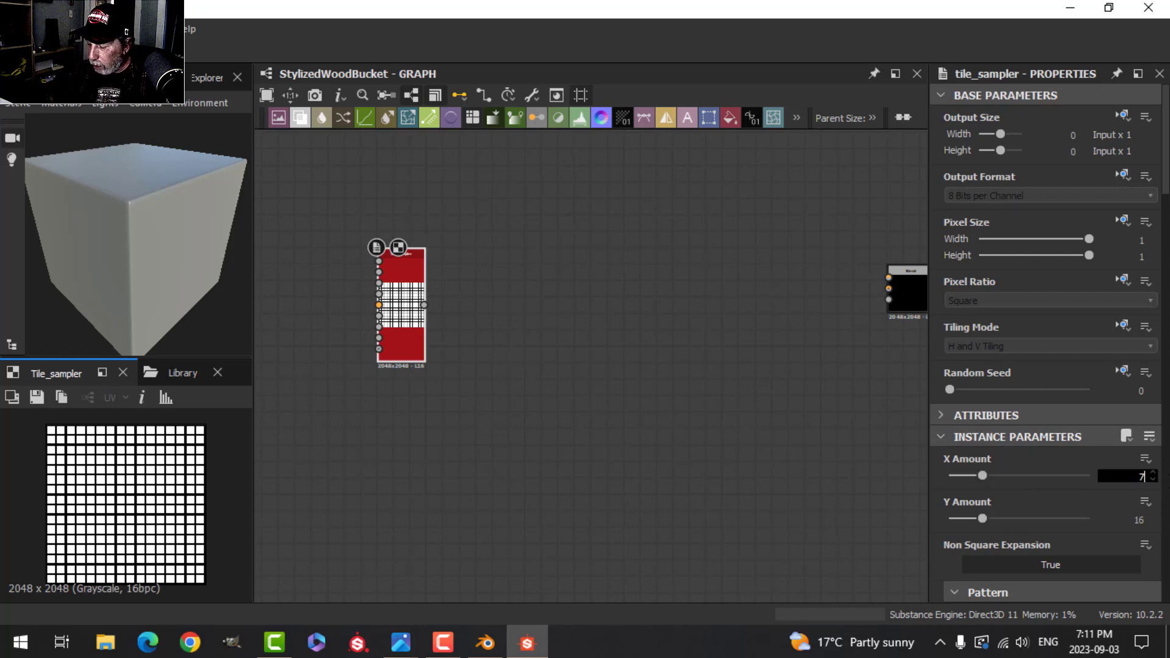
key("Return")
double_click(1124, 520)
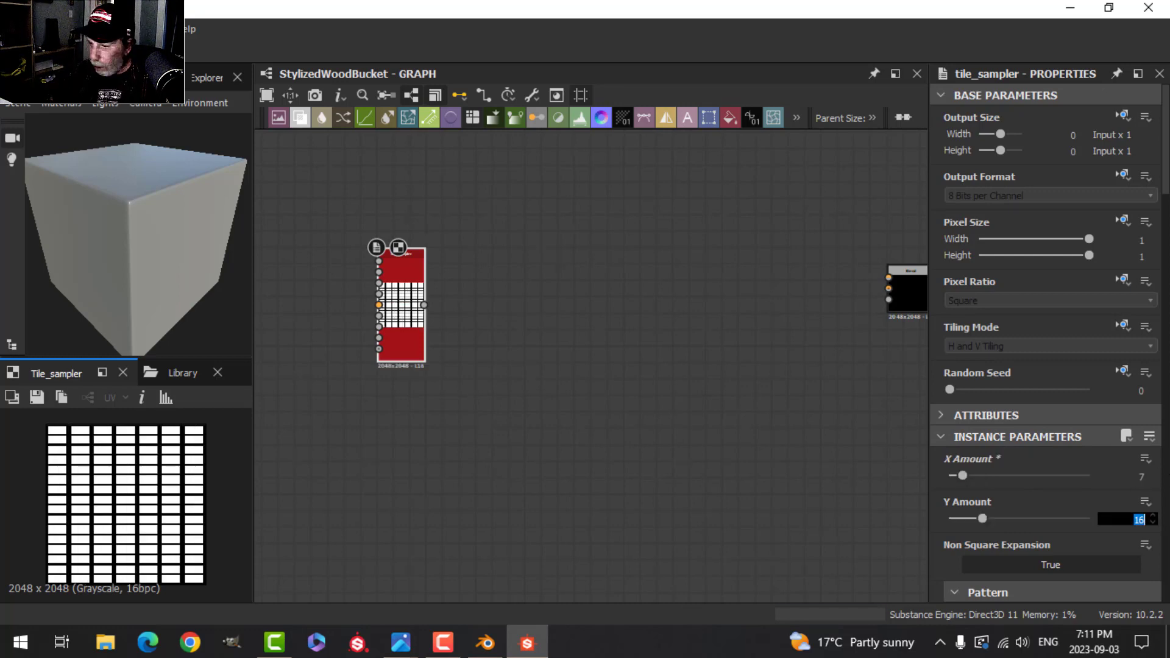
type("1")
key("Return")
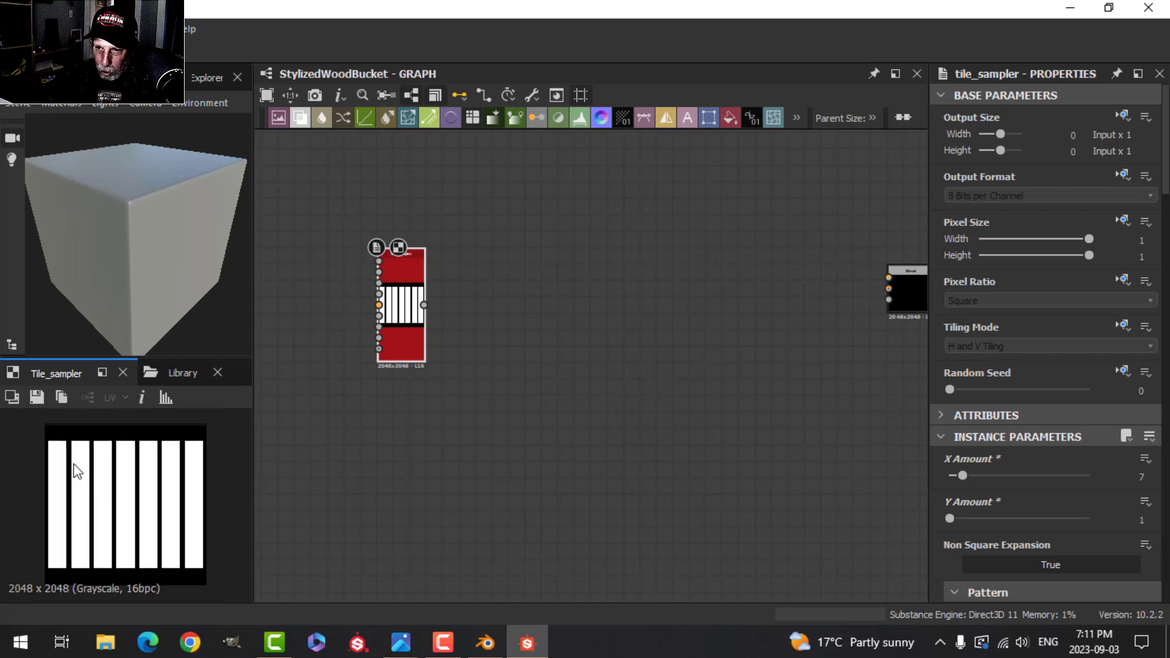
Set the Tile Sampler's Y Size to 3 so the planks span the full height
scroll(985, 516, "down", 2)
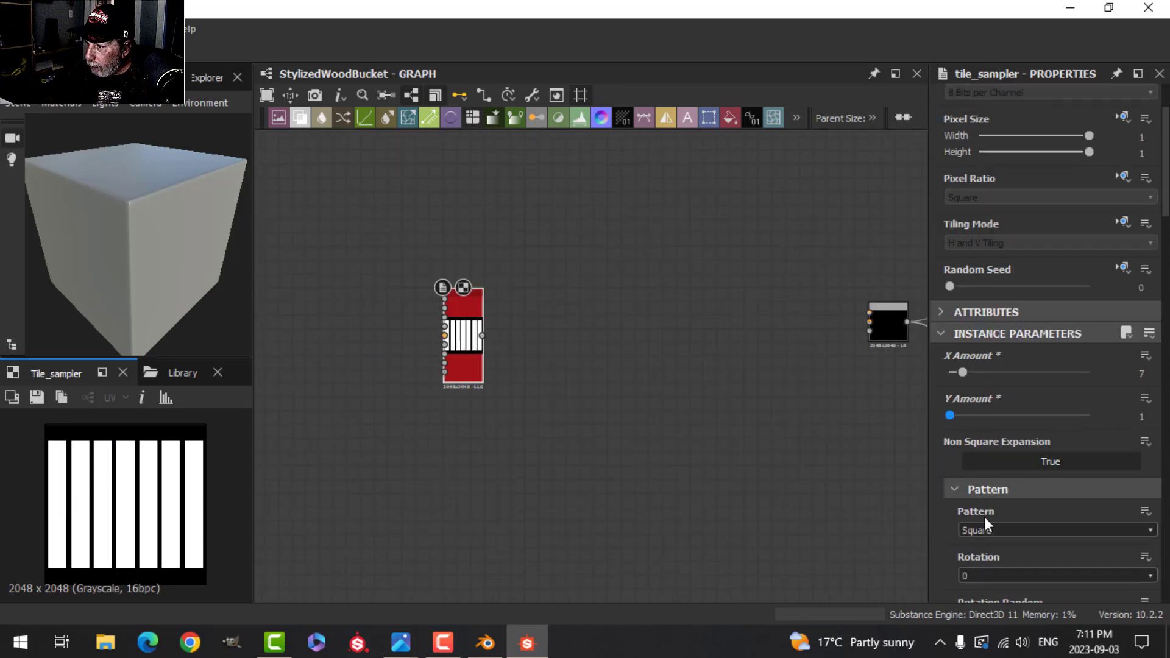
scroll(984, 516, "down", 3)
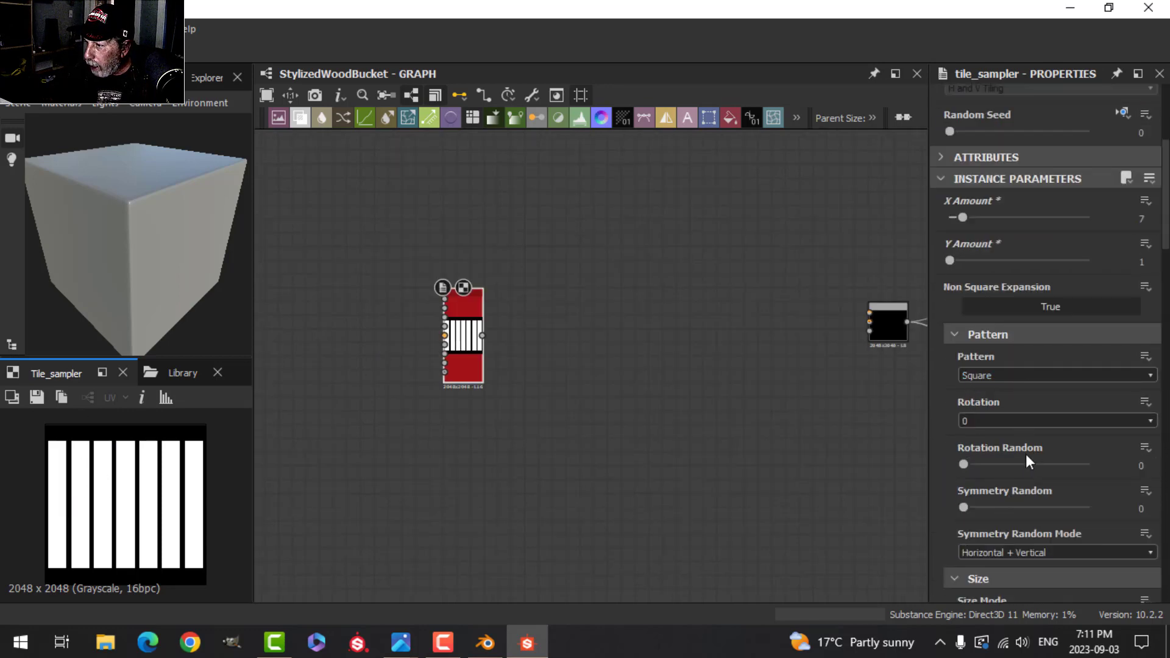
scroll(1029, 464, "down", 4)
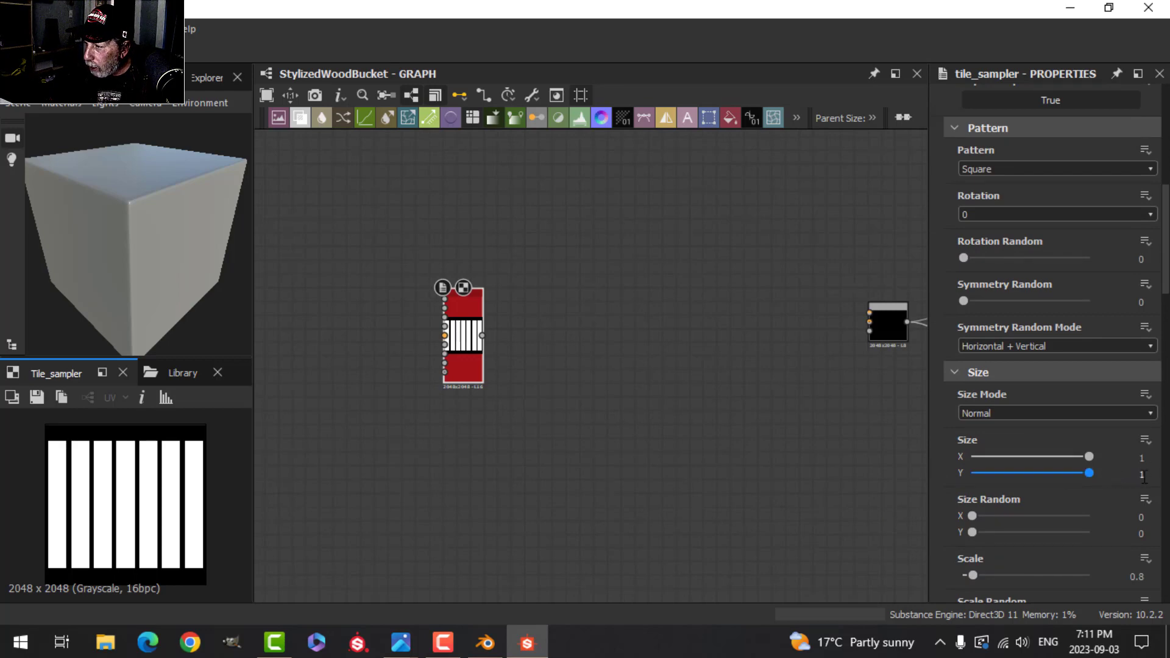
left_click(1129, 474)
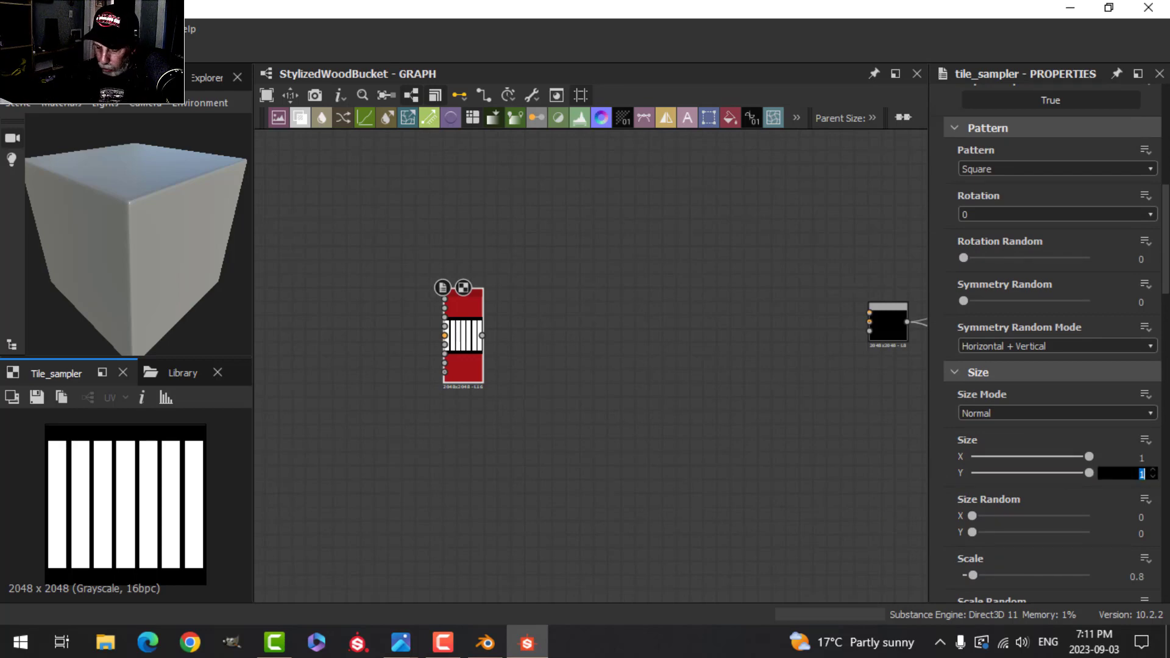
type("2")
key("Return")
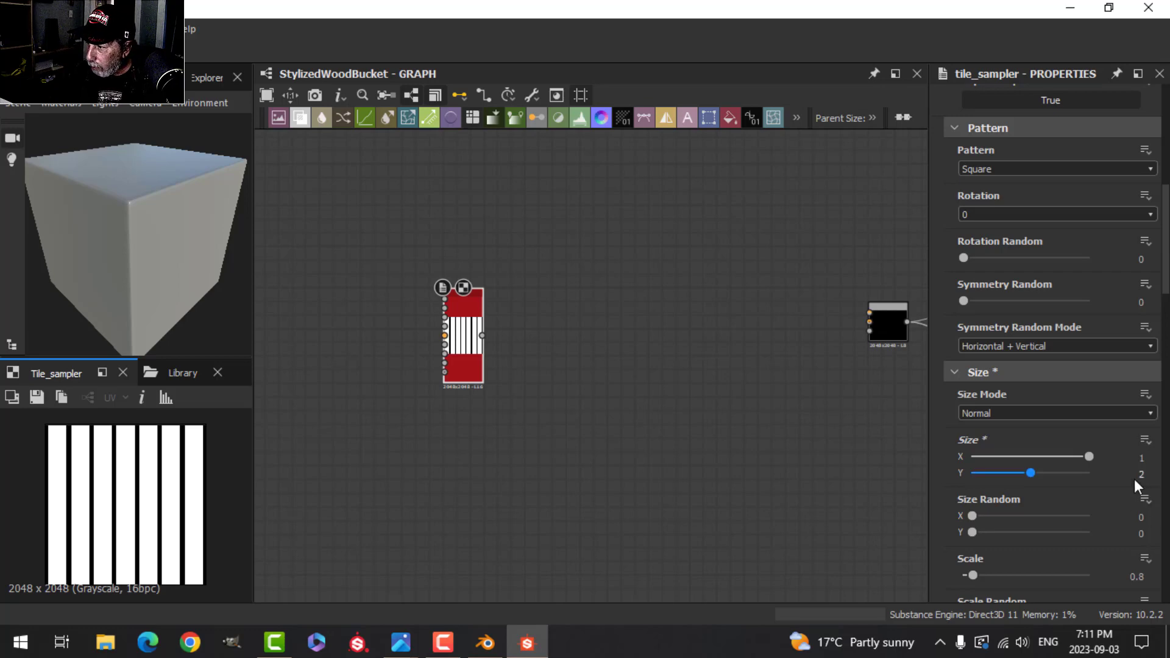
type("3")
key("Return")
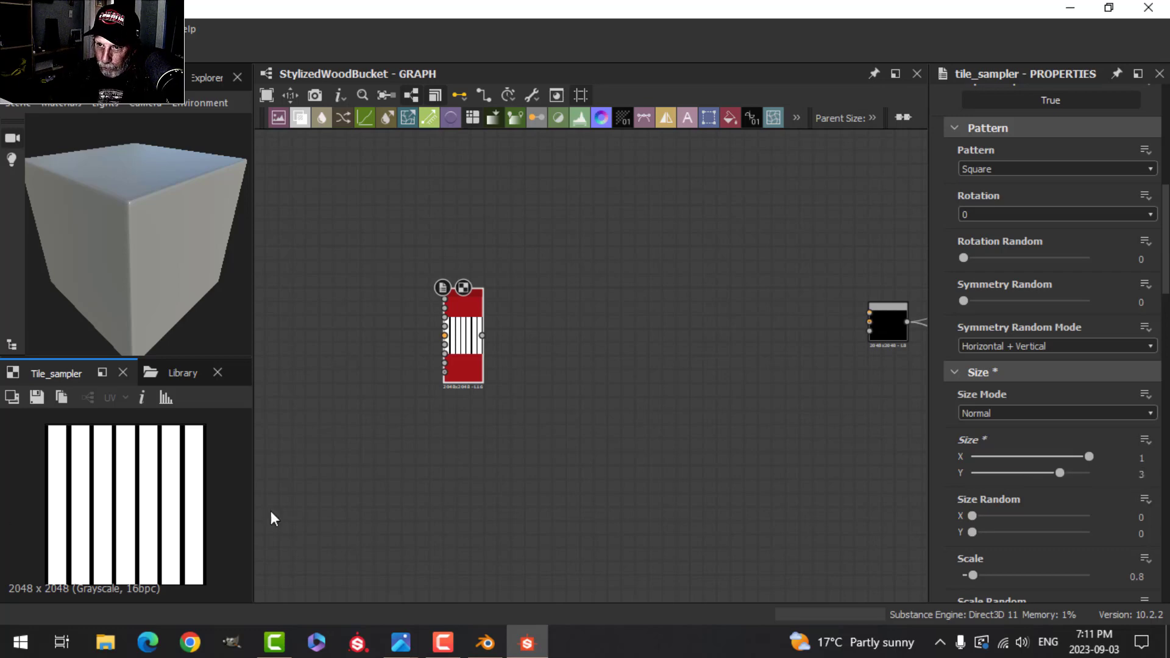
scroll(169, 448, "up", 2)
scroll(120, 437, "down", 2)
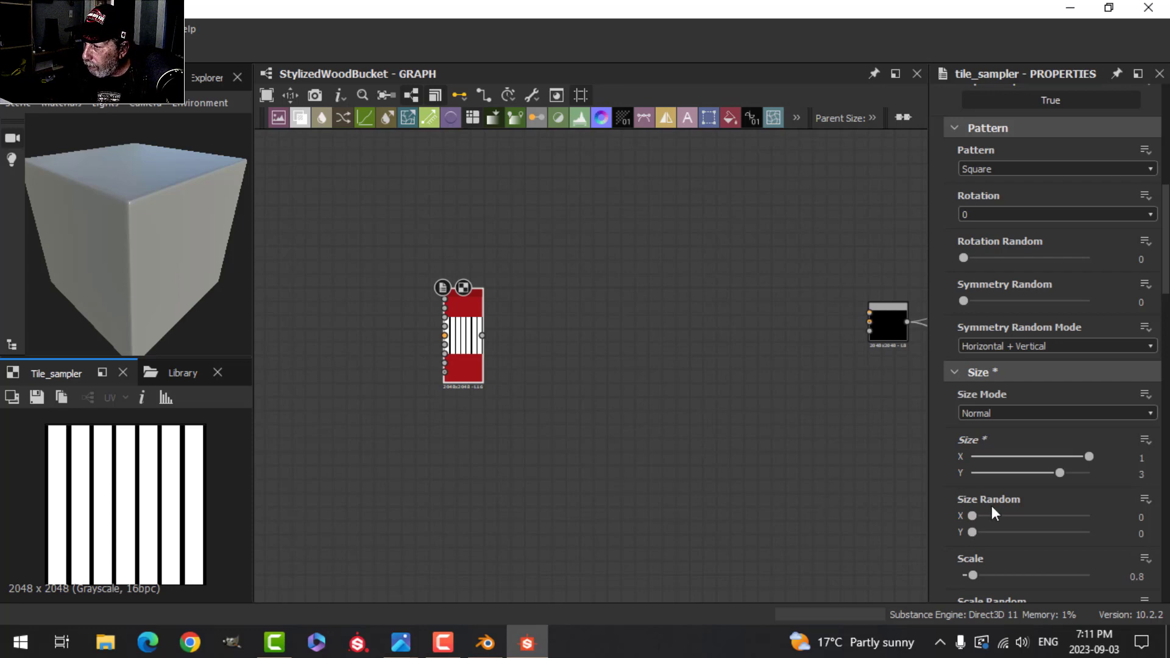
Set the Tile Sampler's Scale to 0.92 to narrow the gaps between the planks
scroll(992, 506, "down", 2)
double_click(1137, 525)
type("0")
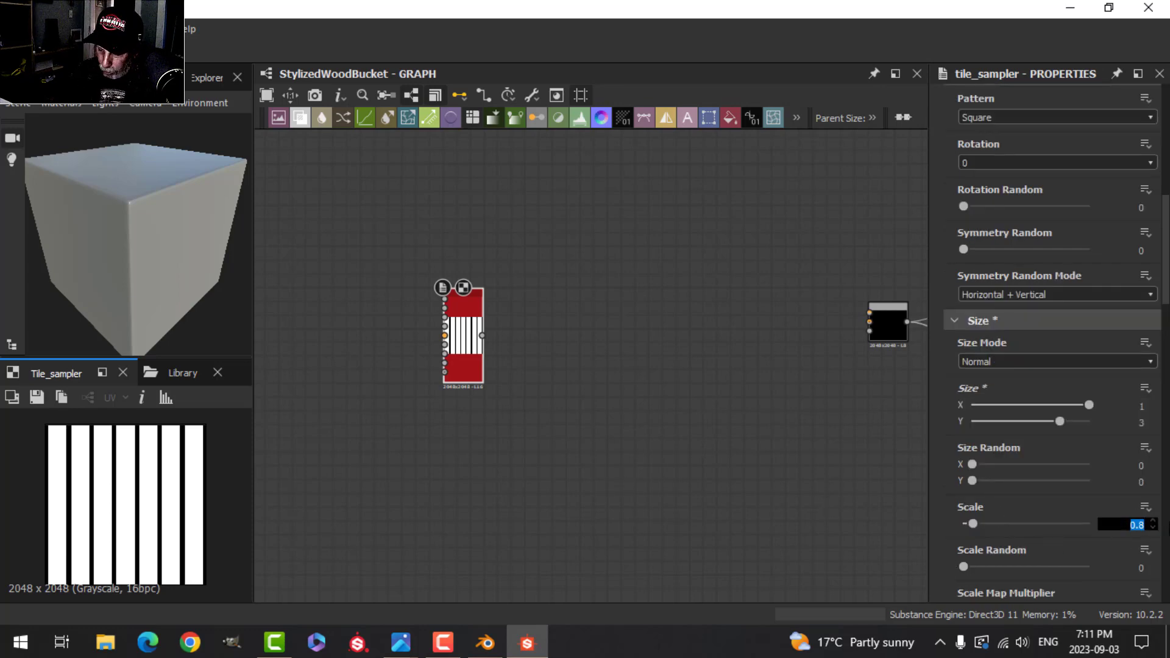
type(".92")
key("Return")
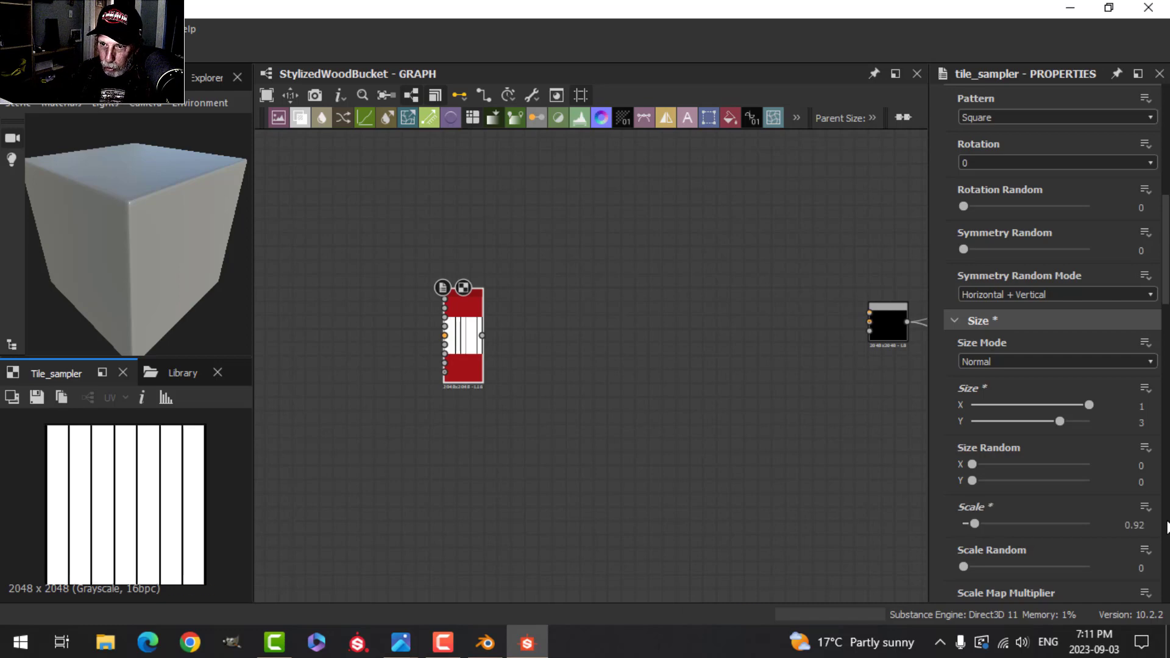
scroll(163, 503, "up", 2)
scroll(162, 496, "down", 1)
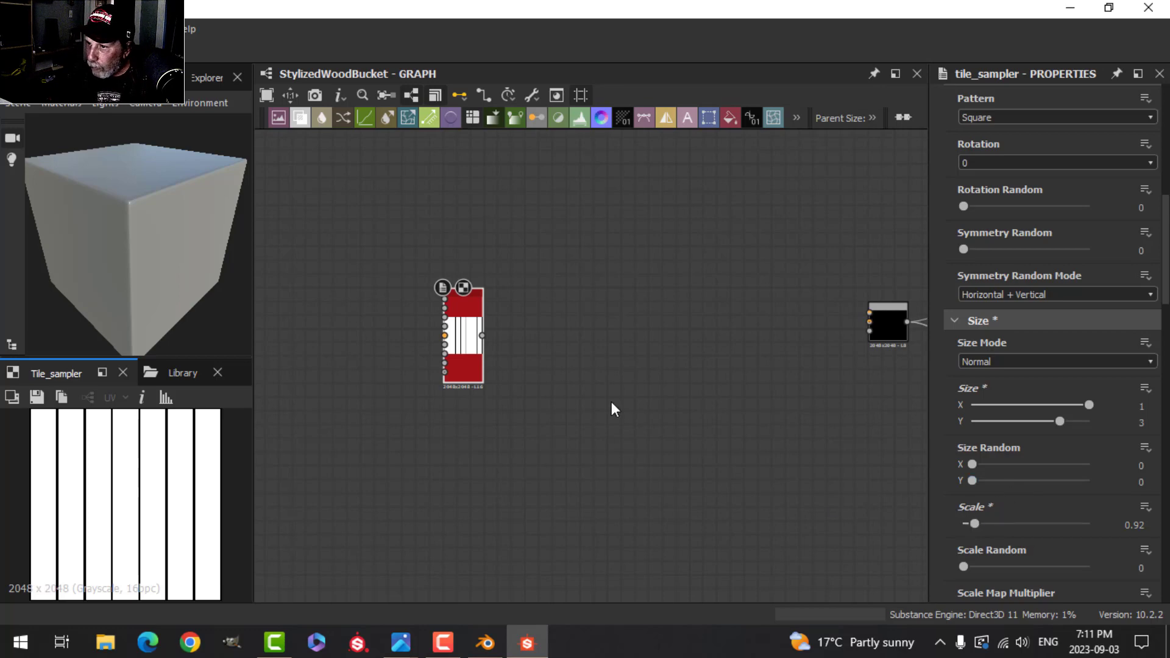
Add a Bevel node connected to the Tile Sampler's output
scroll(571, 373, "down", 1)
scroll(576, 373, "up", 1)
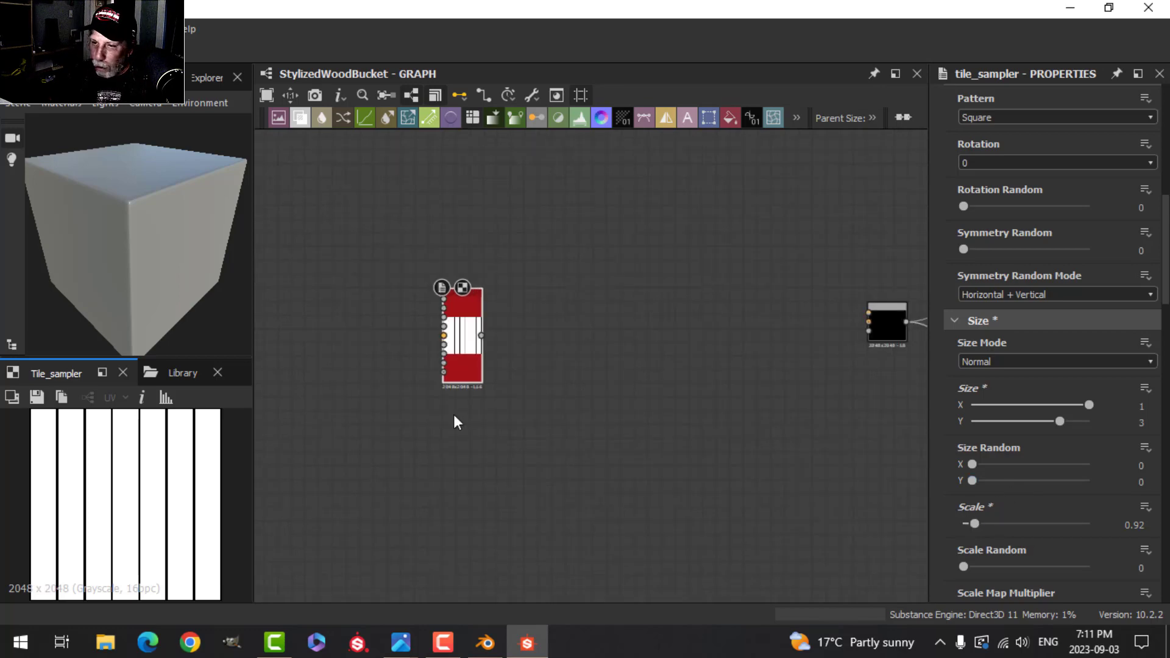
scroll(94, 469, "down", 1)
scroll(451, 365, "up", 2)
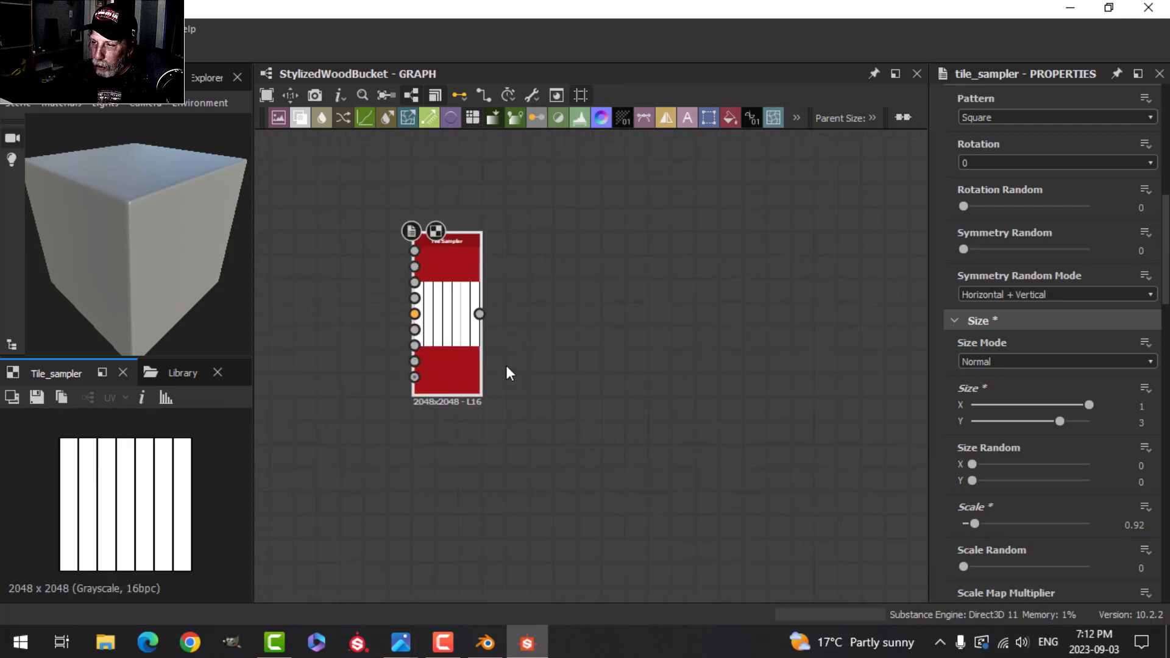
left_click_drag(479, 314, 563, 288)
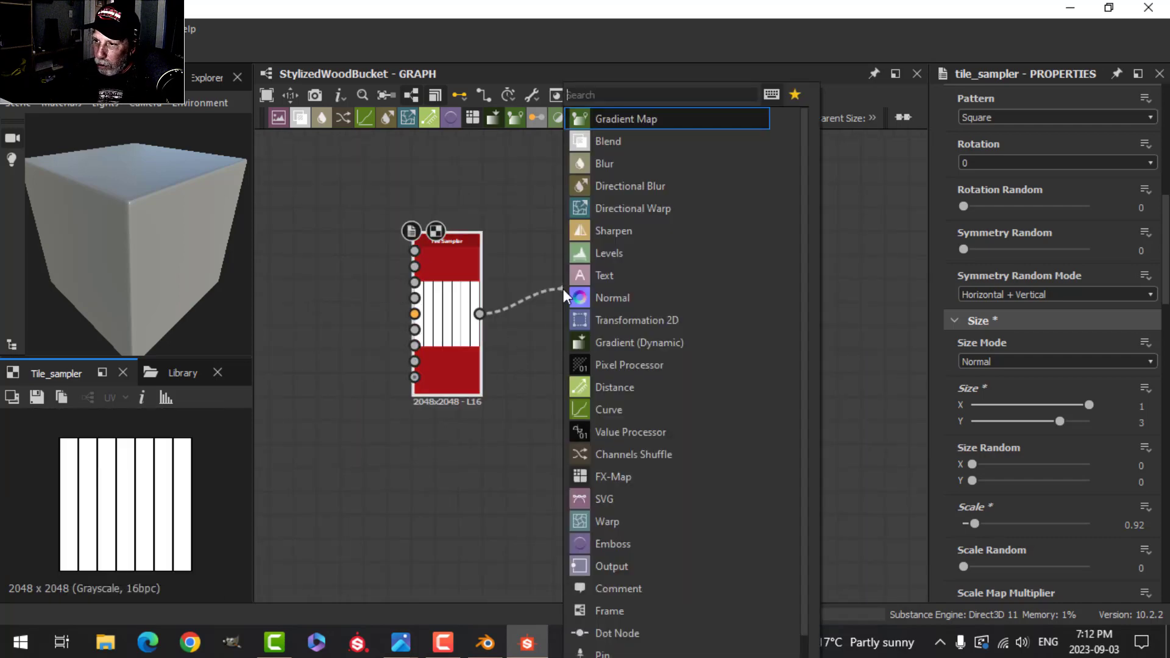
type("bl")
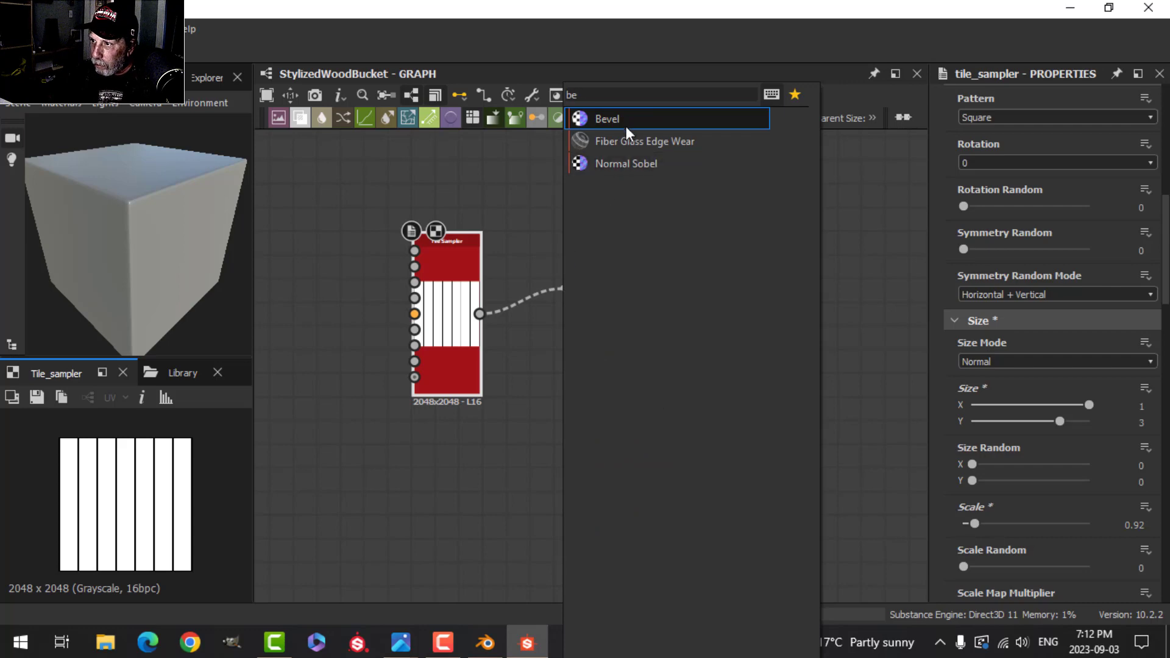
left_click(626, 125)
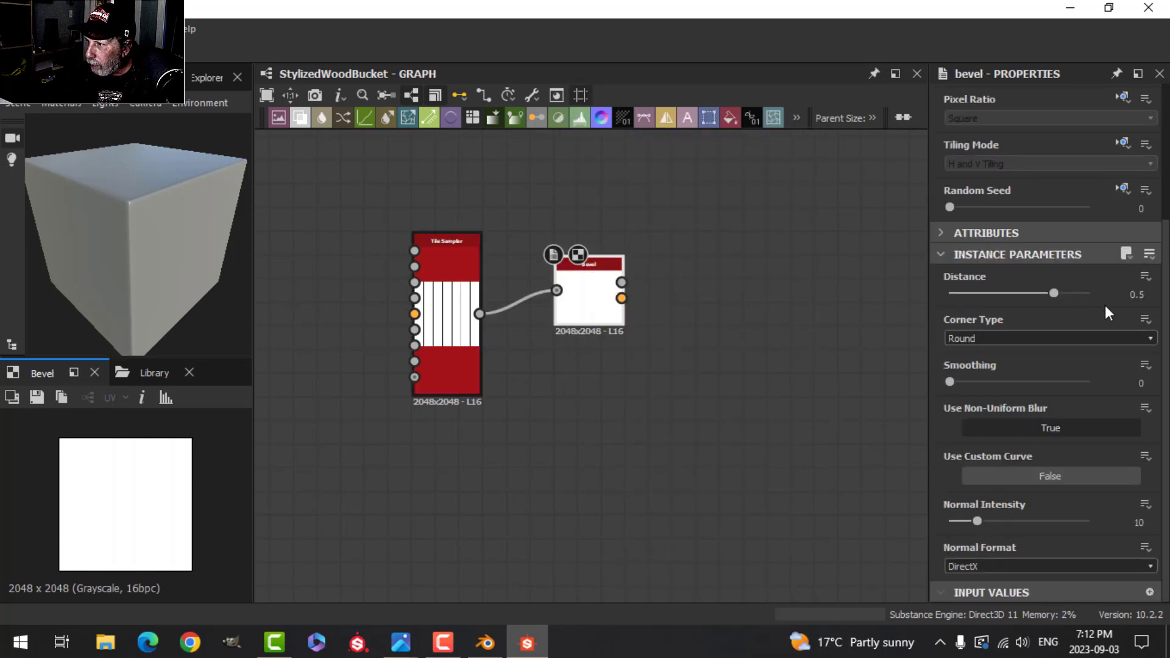
Set the Bevel's Distance to 0.02 and move the node slightly up and away from the Tile Sampler
left_click(1137, 294)
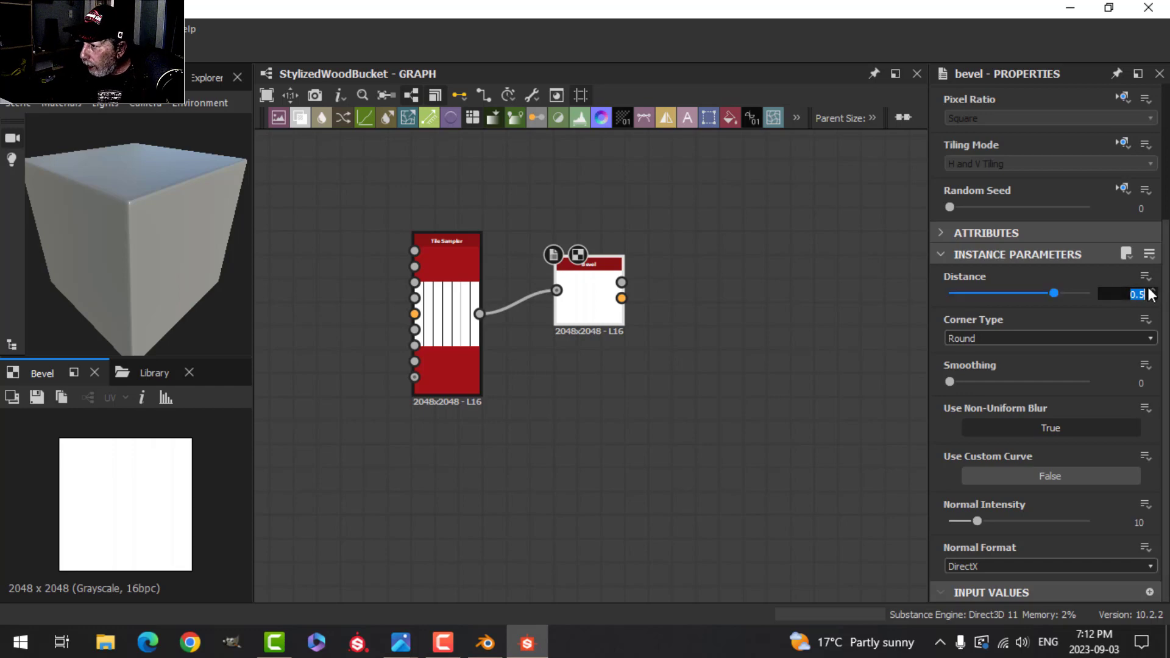
type("0.")
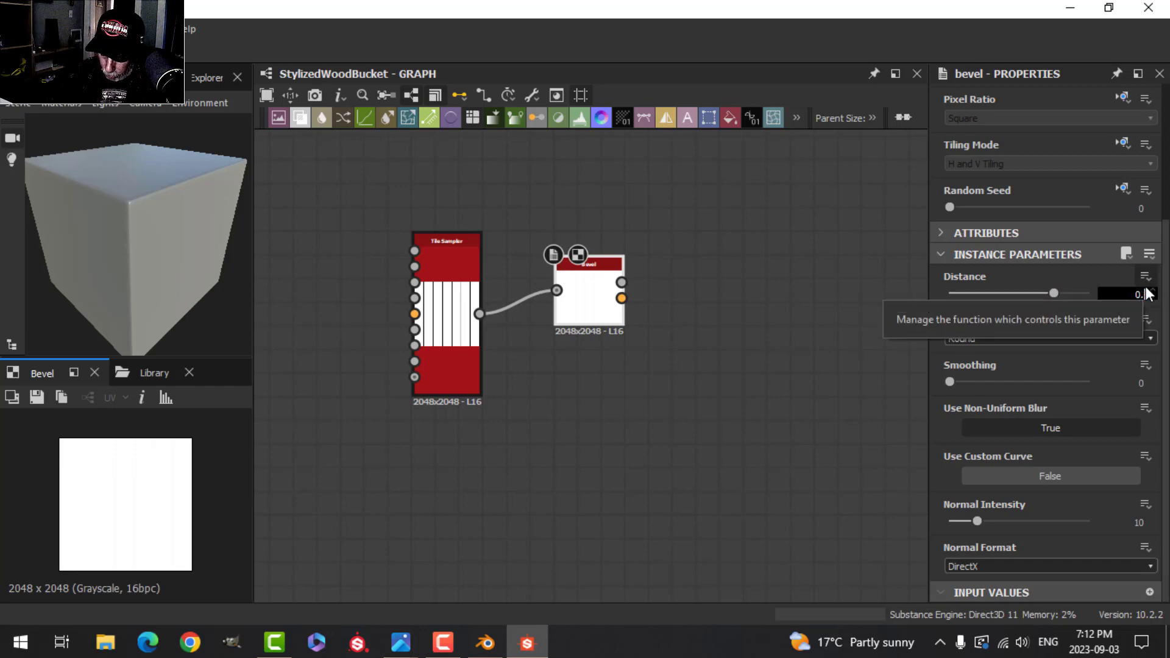
type("02")
key("Return")
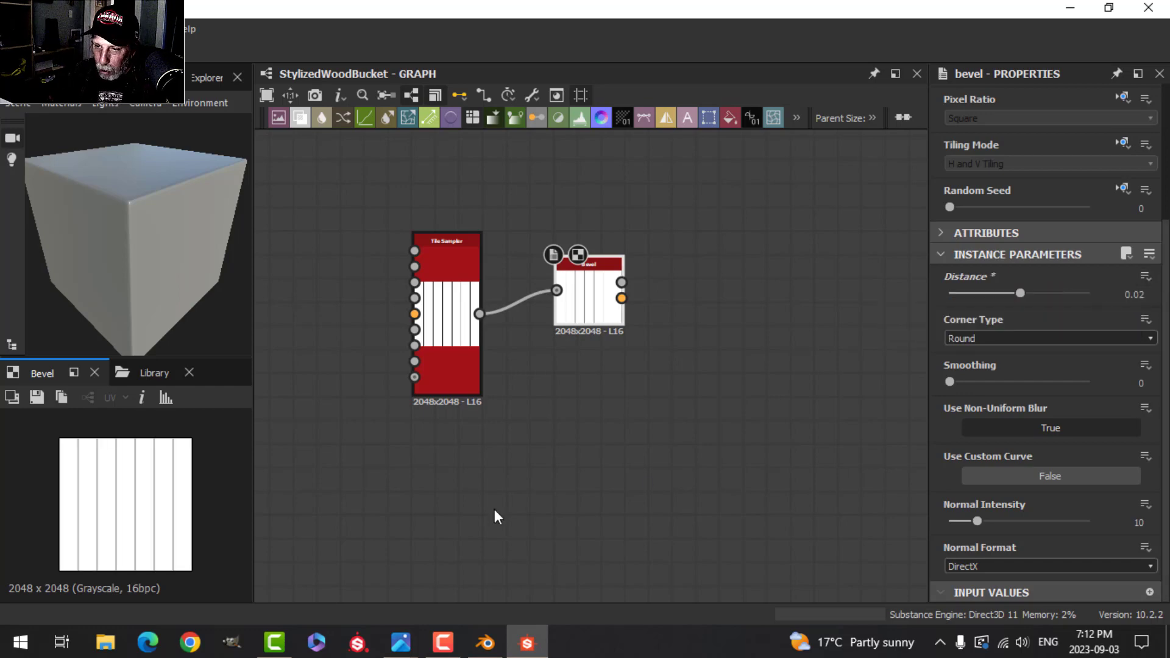
scroll(570, 424, "up", 1)
scroll(636, 387, "up", 1)
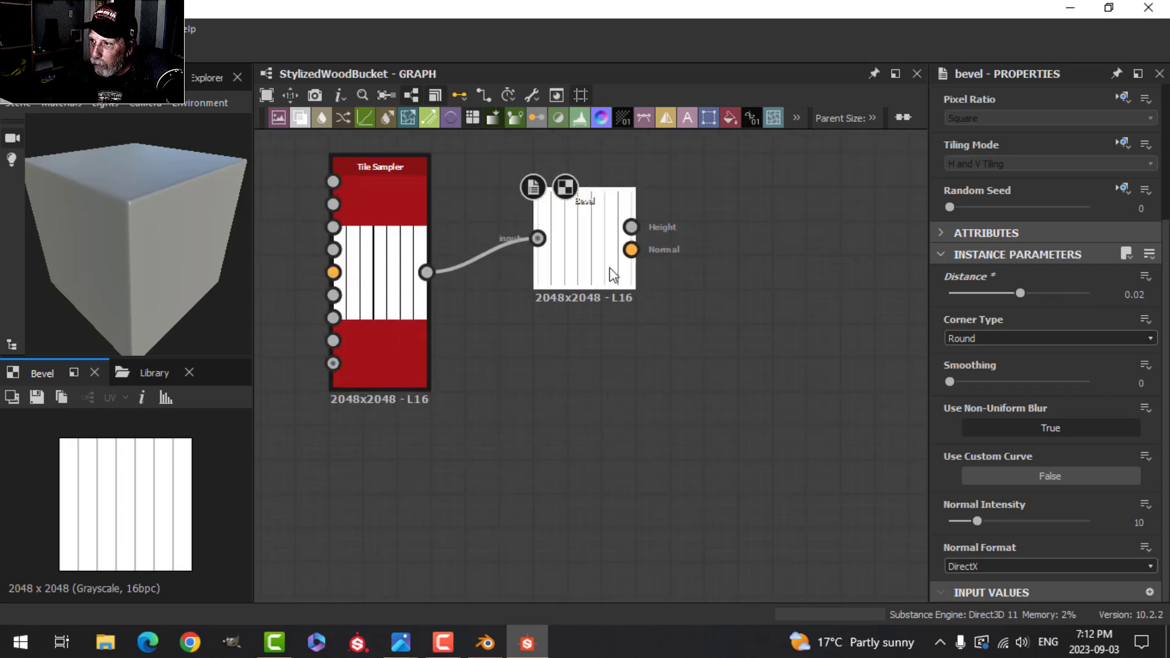
left_click_drag(581, 266, 617, 235)
scroll(646, 341, "down", 2)
scroll(626, 363, "up", 1)
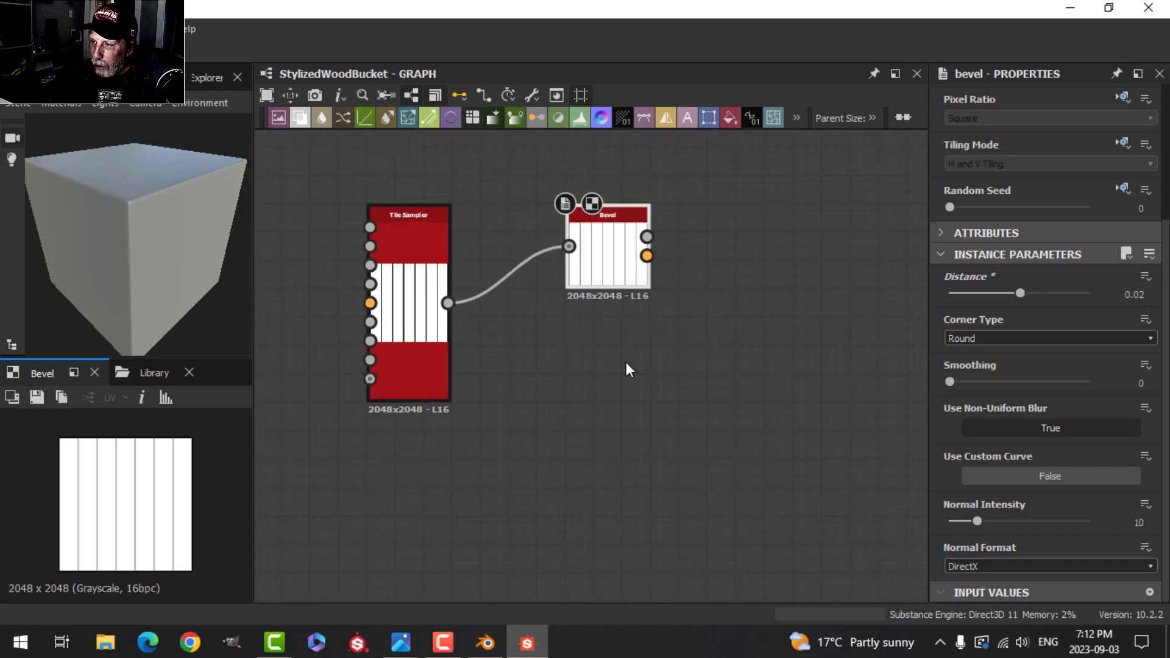
middle_click_drag(627, 363, 594, 390)
scroll(592, 388, "down", 1)
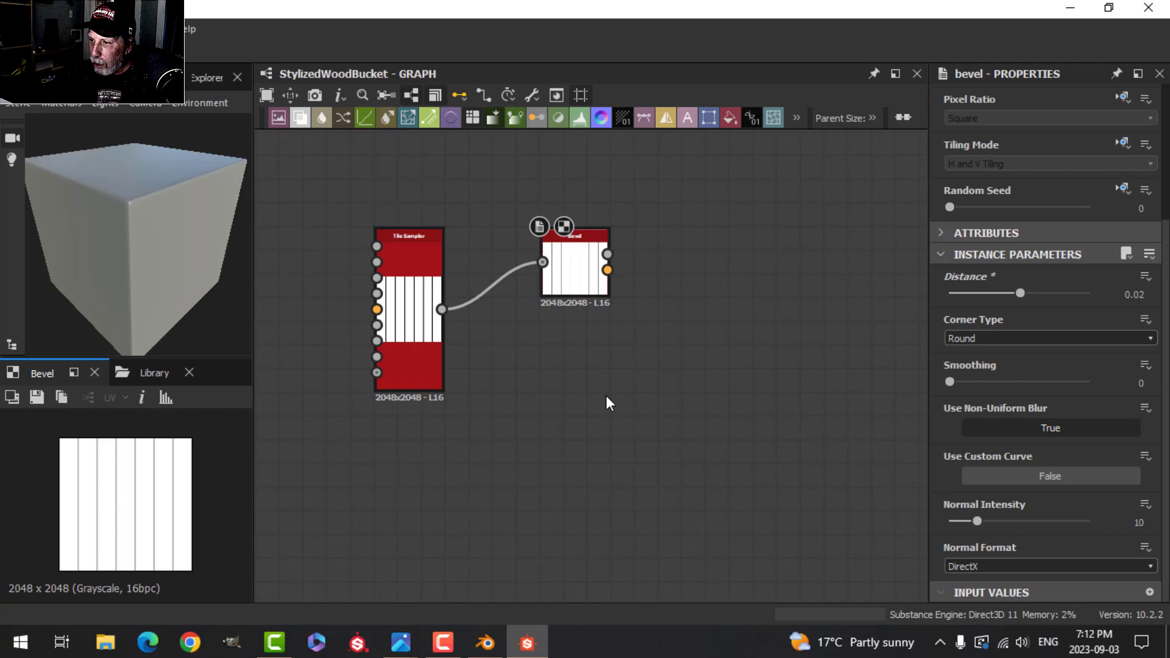
Add a Distance node and place it below and to the right of the Bevel node
key("space")
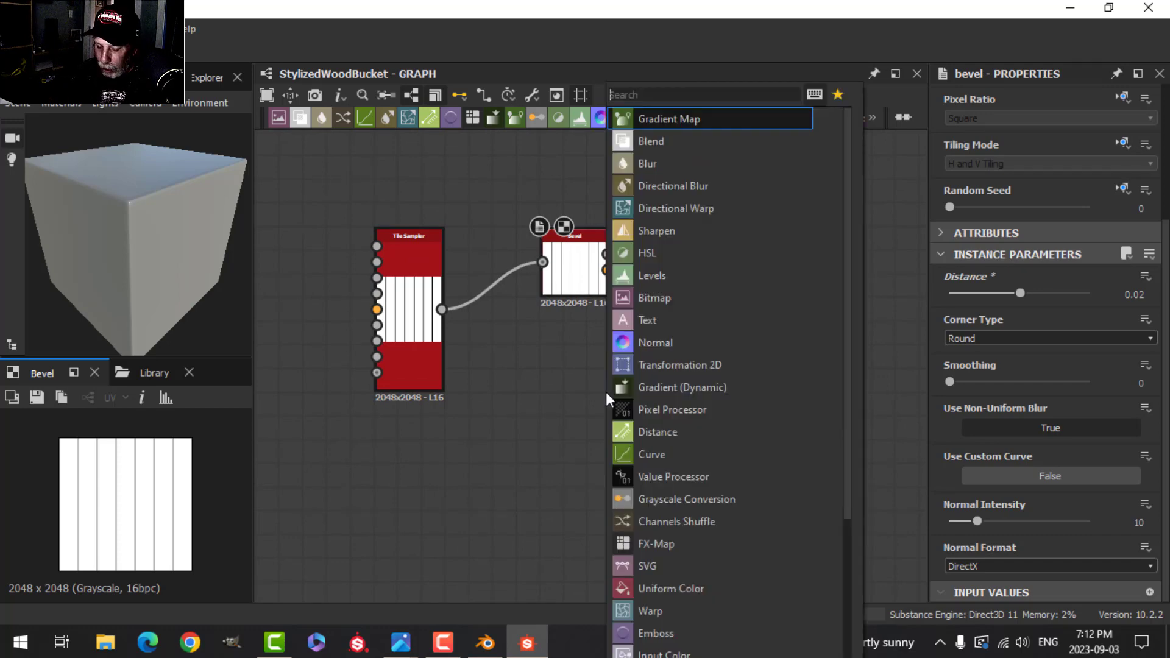
type("di")
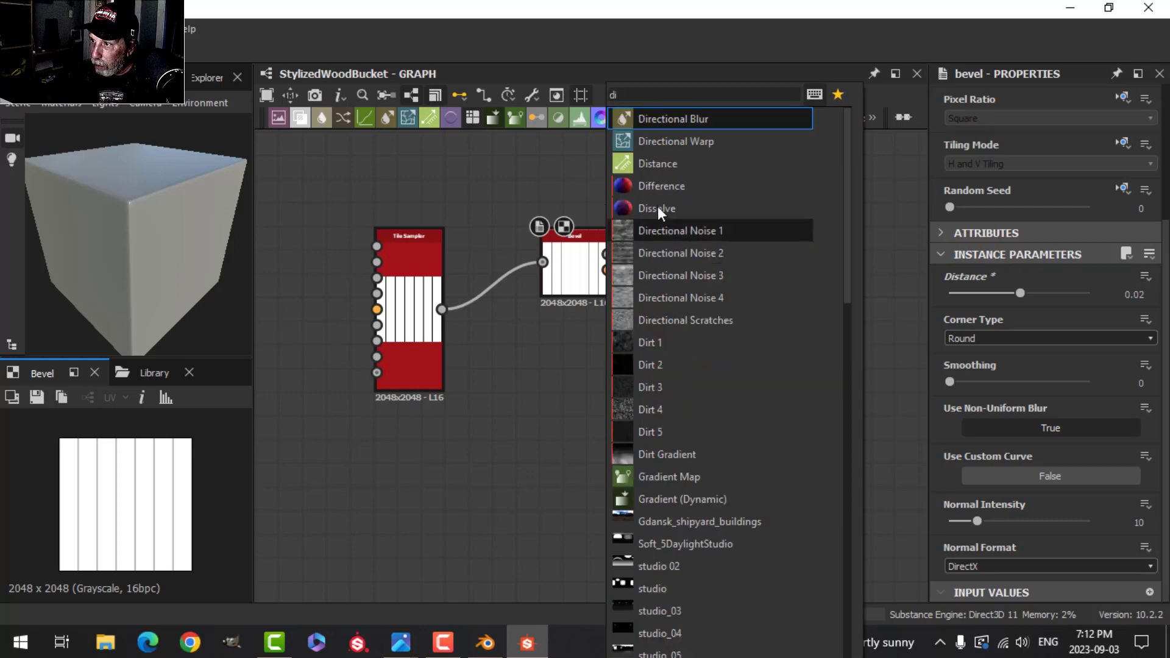
left_click(655, 163)
scroll(658, 378, "up", 2)
left_click_drag(593, 372, 708, 332)
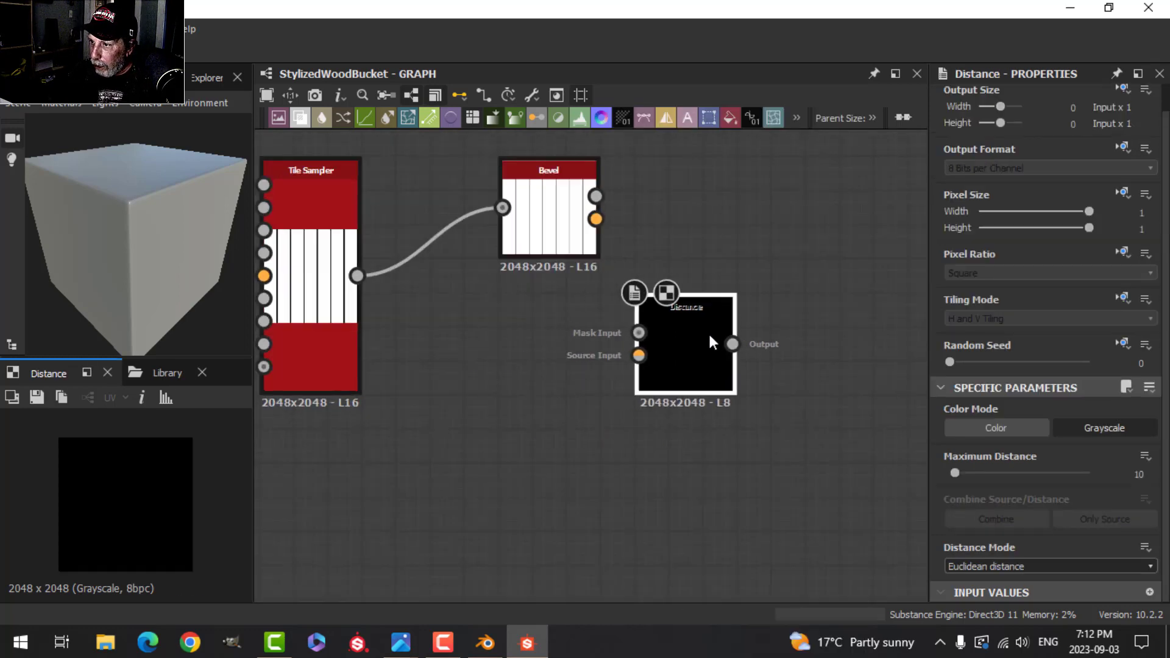
scroll(699, 345, "up", 2)
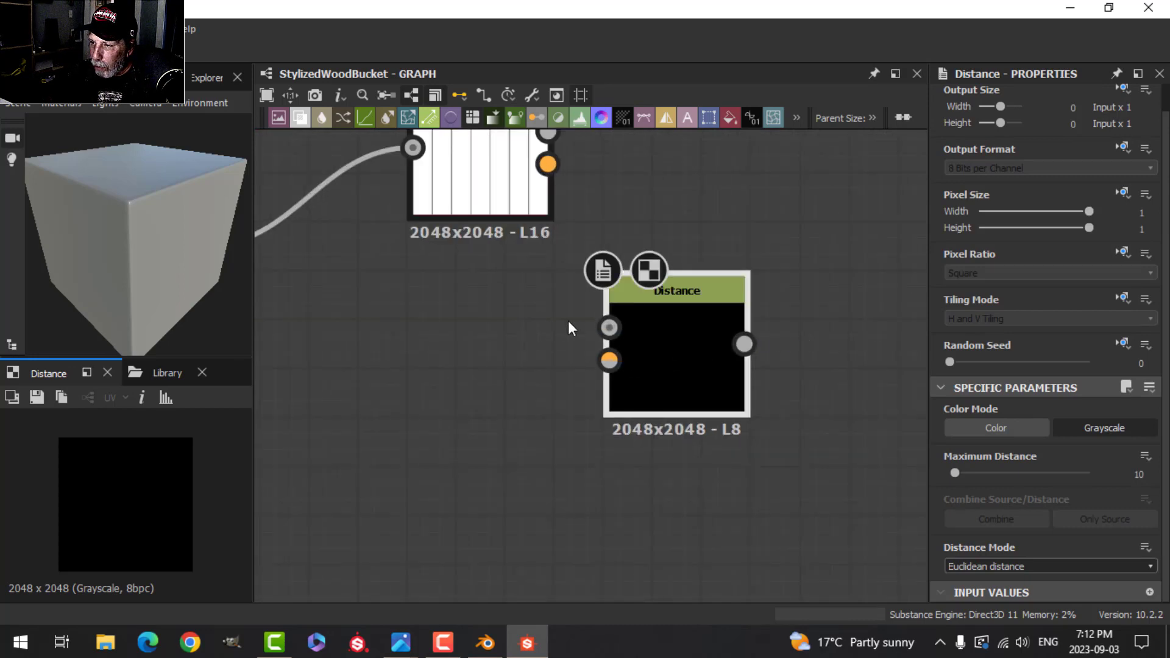
scroll(694, 354, "down", 1)
left_click_drag(681, 353, 718, 346)
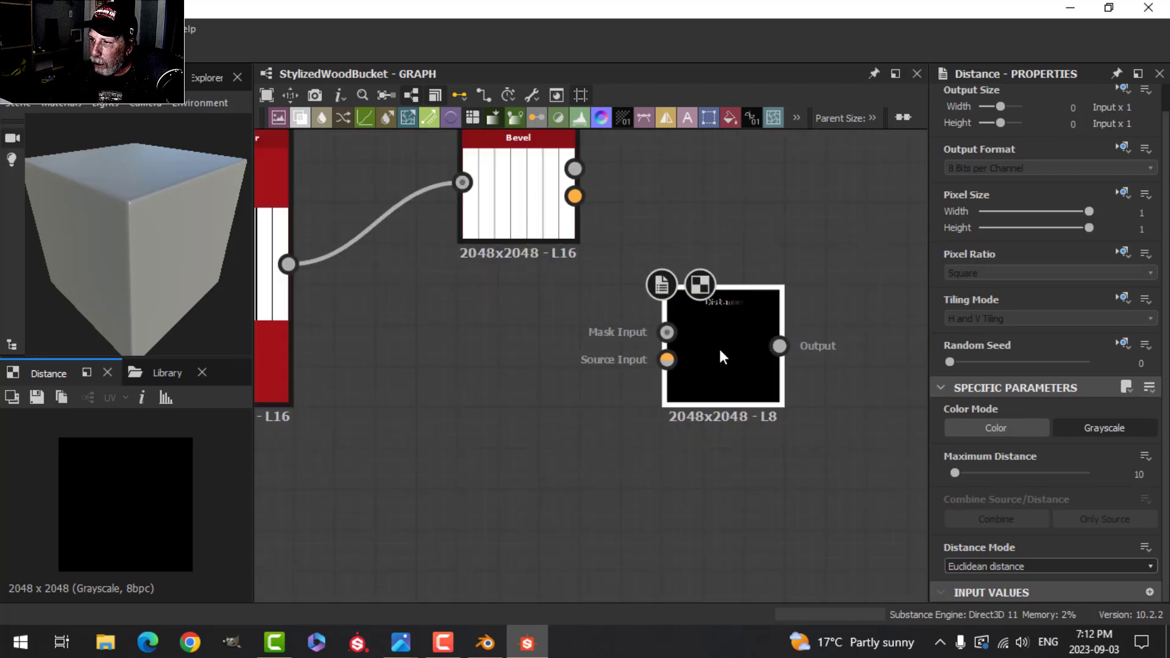
scroll(899, 407, "down", 1)
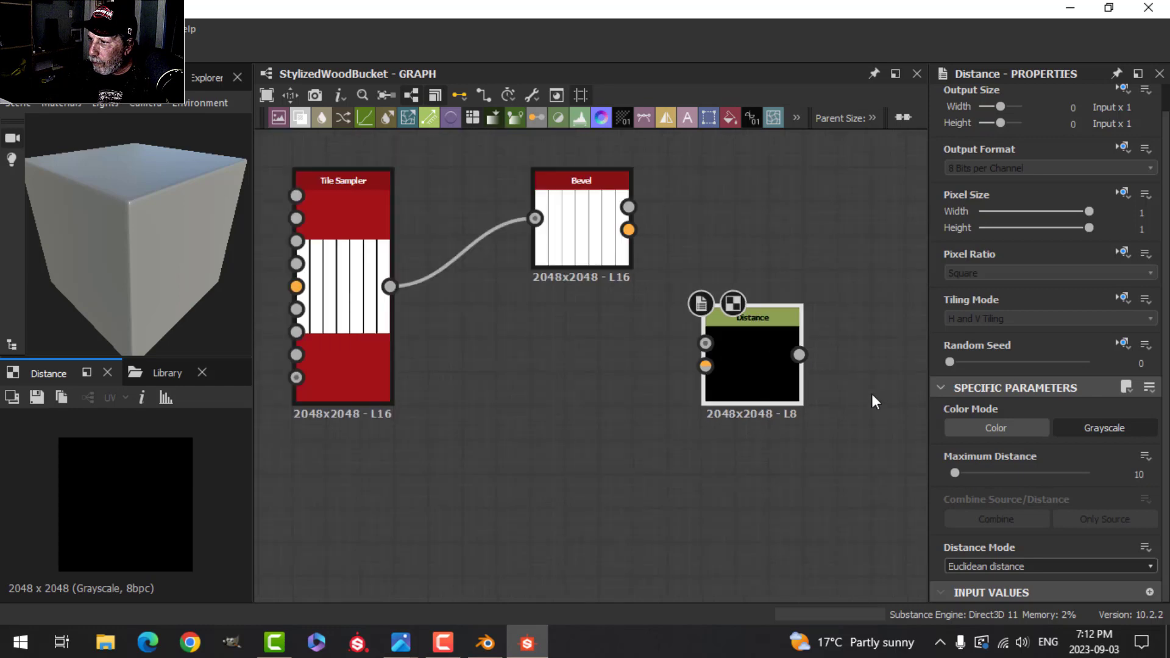
Connect the Bevel's Height output to the Distance node's Mask Input and the Tile Sampler's output to its Source Input
left_click_drag(630, 207, 705, 343)
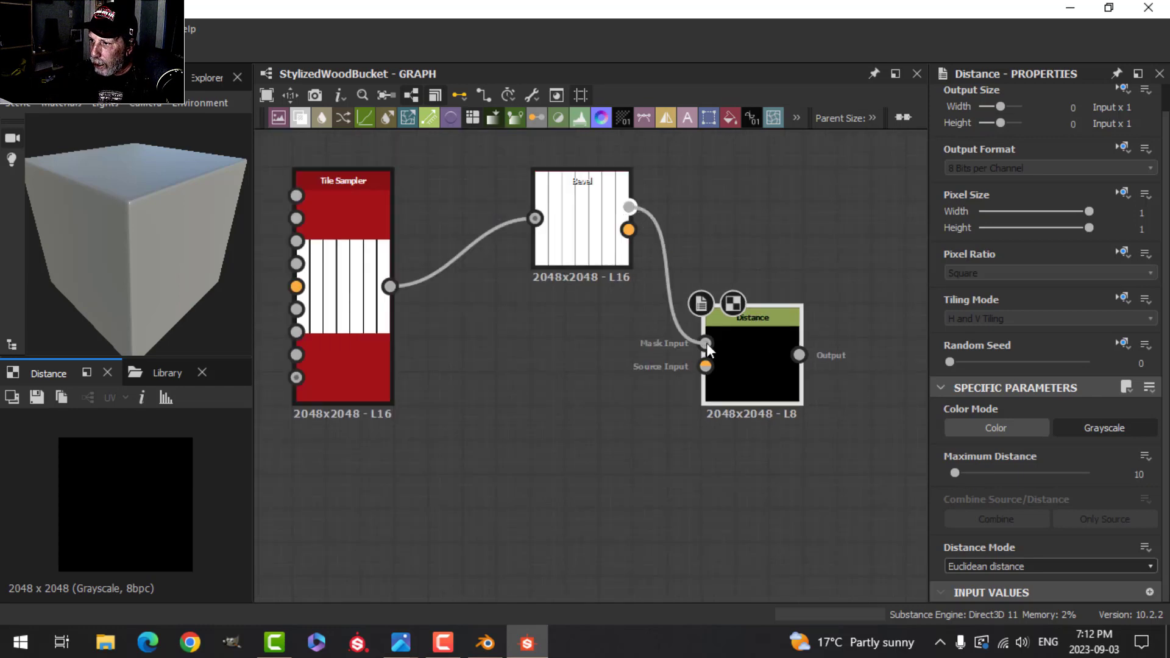
left_click_drag(390, 287, 756, 344)
scroll(806, 422, "up", 1)
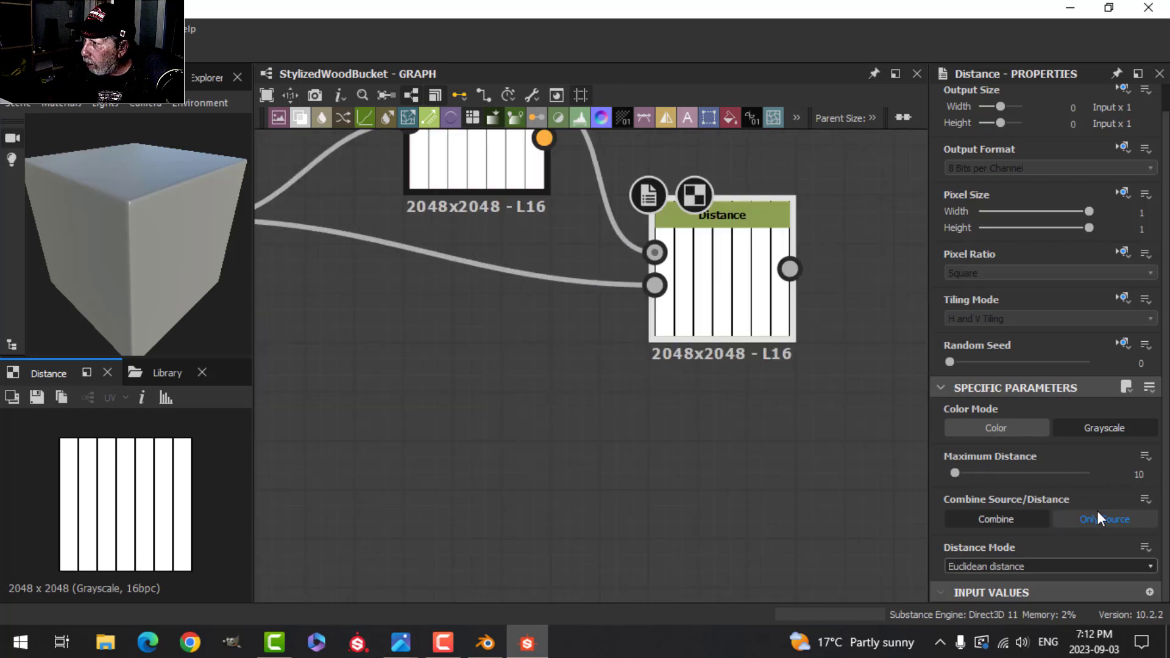
Set the Distance node's Maximum Distance to 15
double_click(1118, 471)
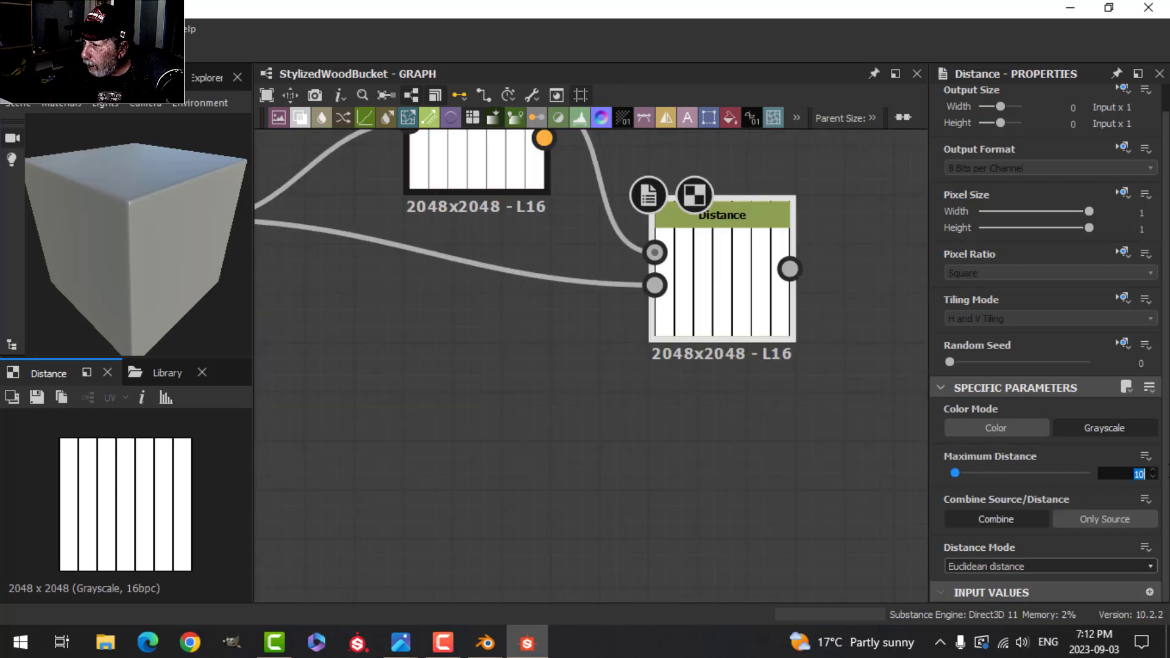
type("15")
key("Return")
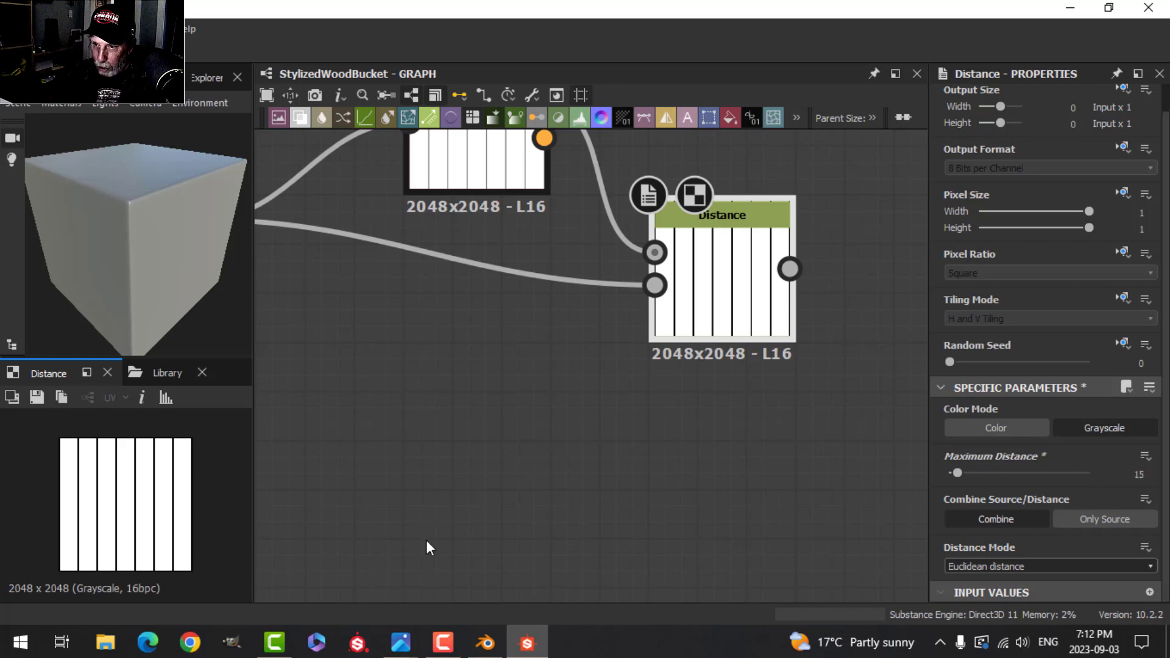
Examine the plank shapes and gaps in the 2D preview of the Distance output
scroll(673, 459, "down", 2)
middle_click_drag(673, 458, 552, 446)
scroll(490, 451, "down", 1)
scroll(560, 449, "down", 1)
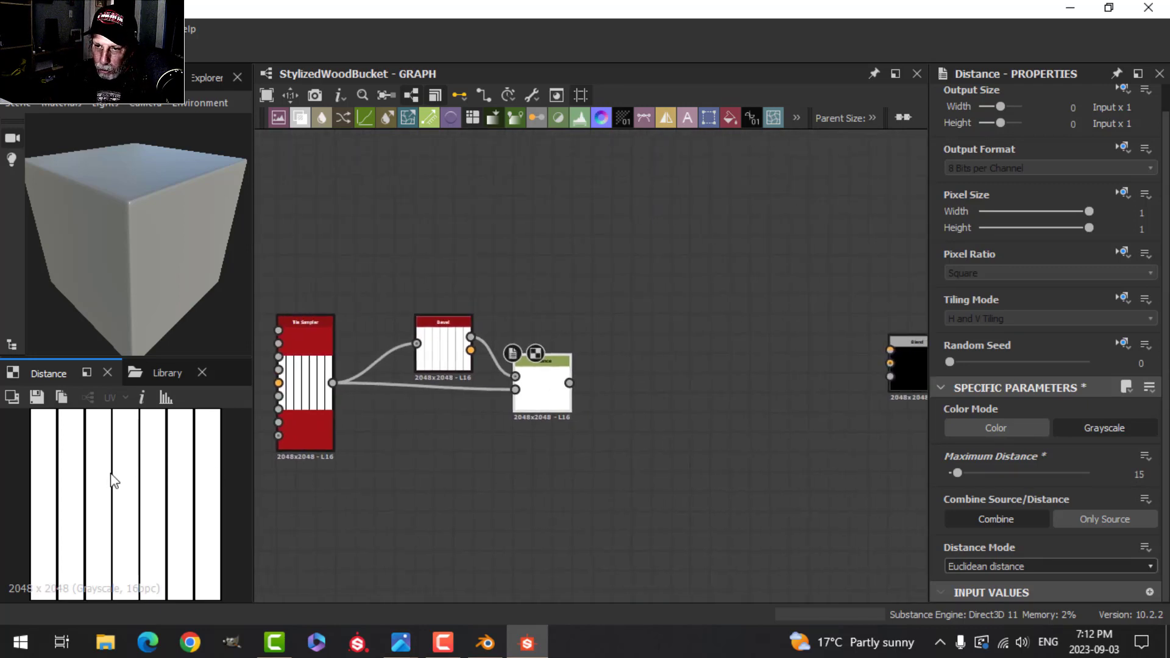
scroll(111, 469, "down", 1)
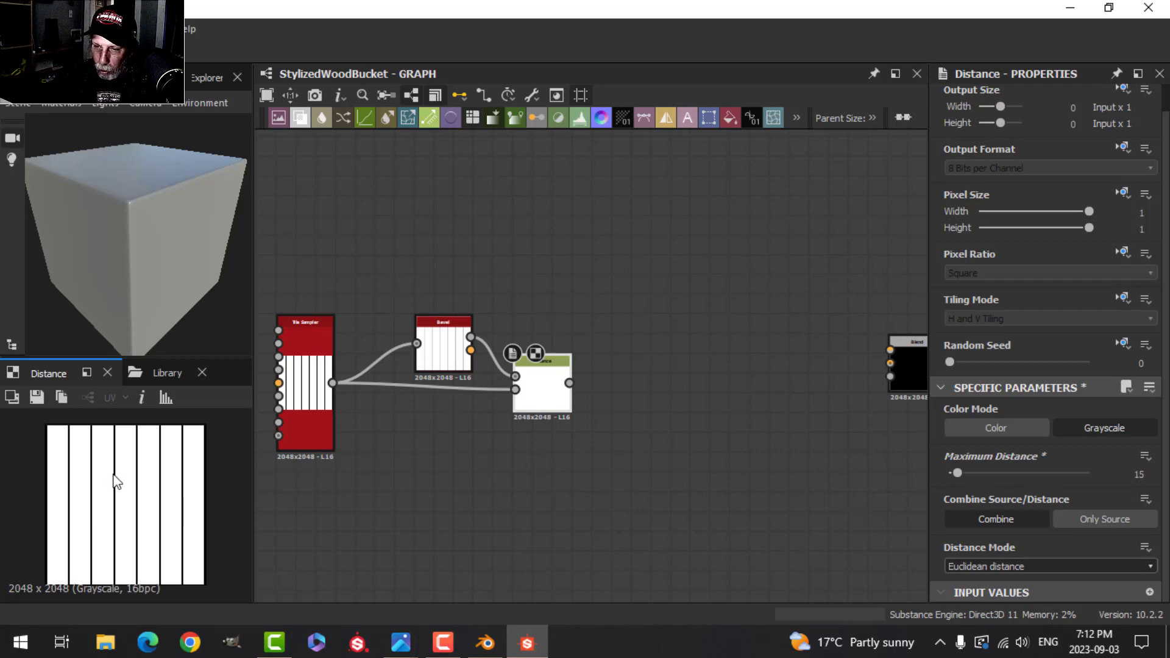
scroll(105, 496, "up", 3)
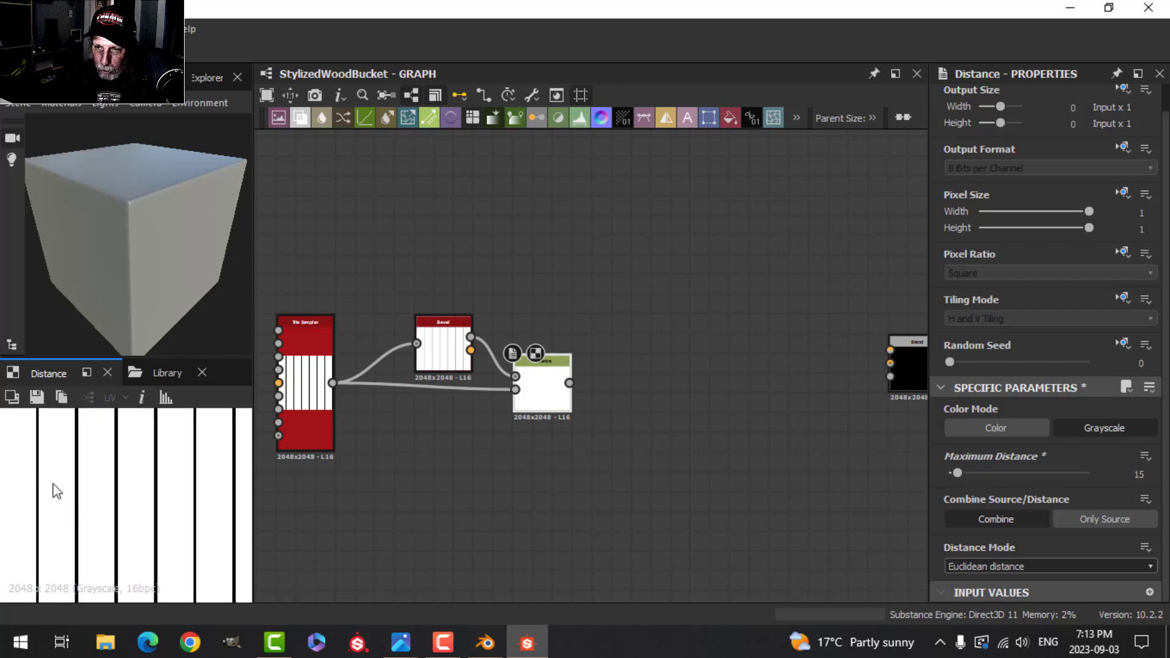
scroll(290, 514, "down", 3)
scroll(514, 469, "up", 3)
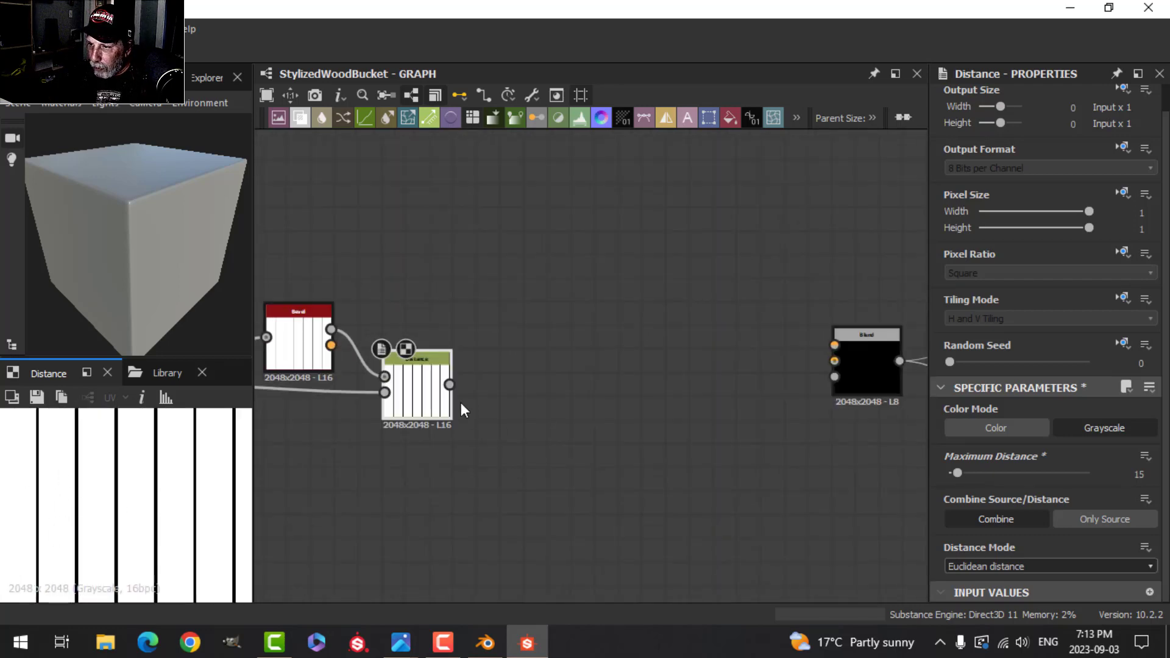
Add a Slope Blur Grayscale node fed by the Distance output and shift it slightly down
left_click_drag(449, 384, 487, 369)
type("slo")
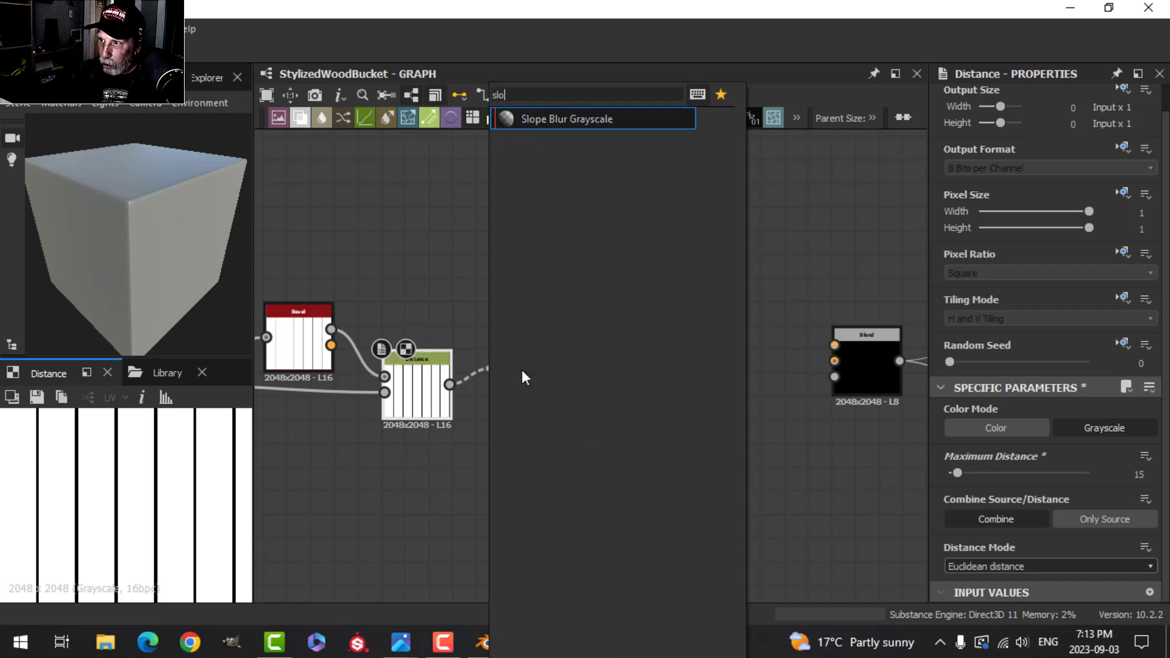
left_click(568, 119)
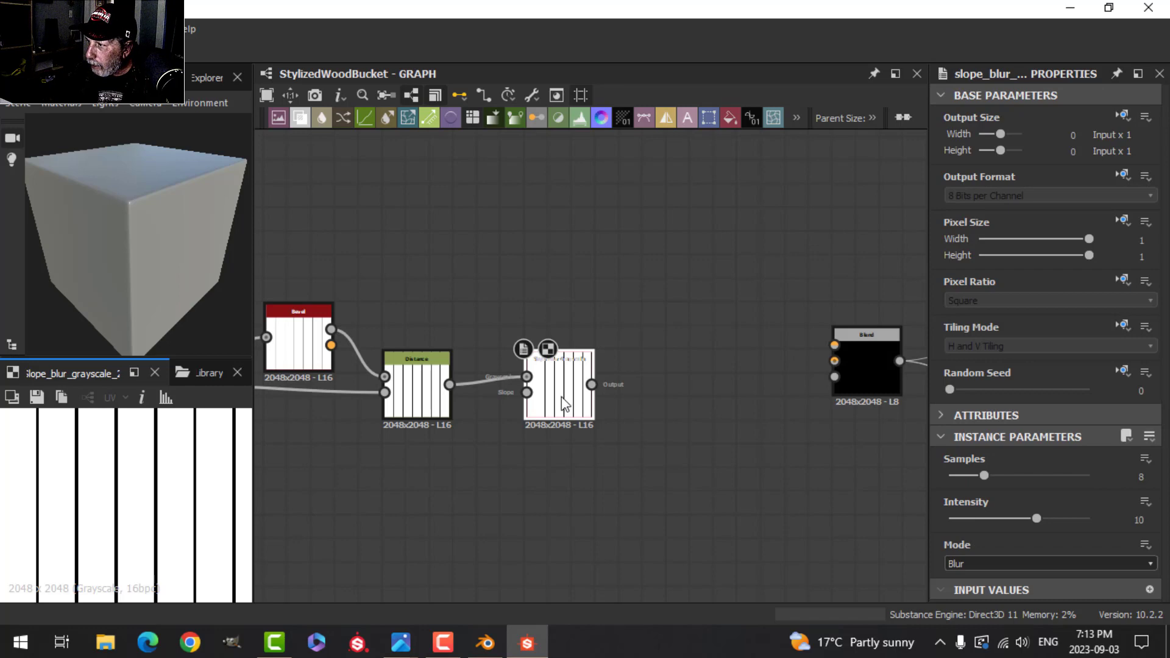
left_click_drag(559, 397, 555, 412)
scroll(555, 413, "up", 5)
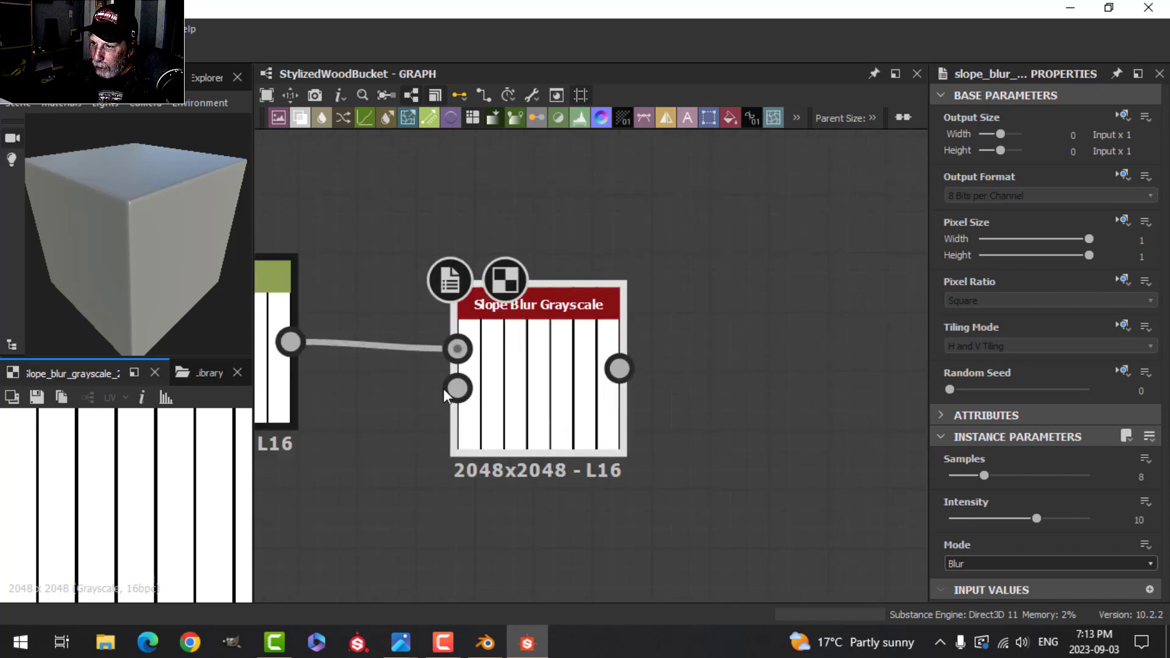
Add a Perlin Noise node below the Distance node
scroll(505, 390, "down", 1)
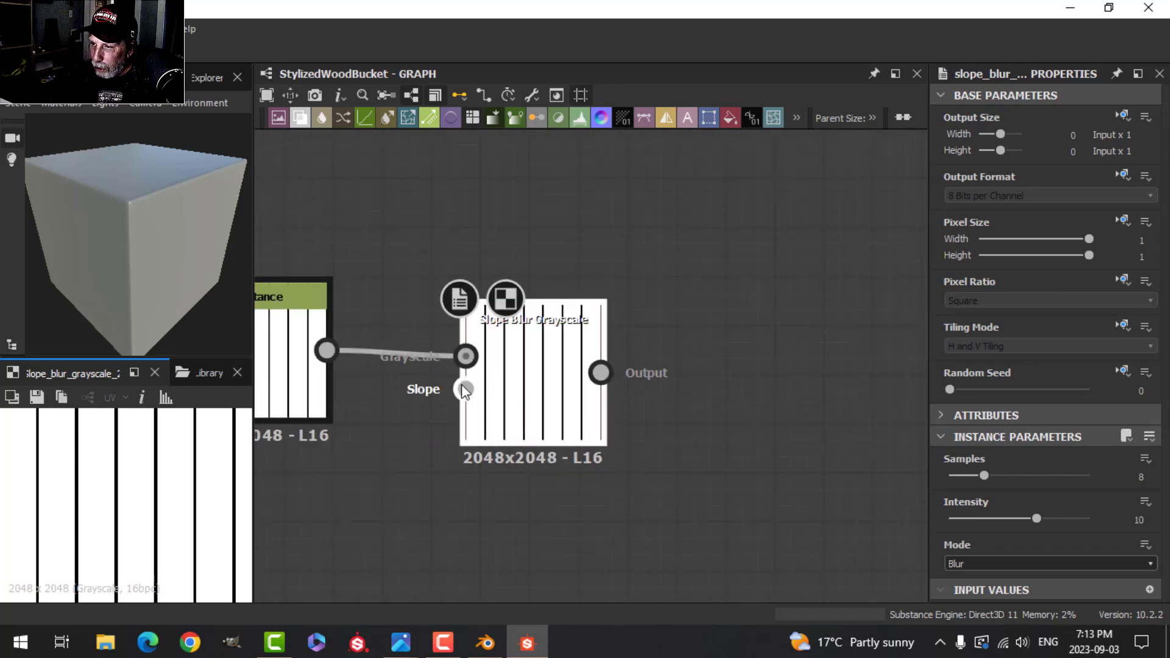
scroll(462, 384, "down", 2)
middle_click_drag(521, 386, 608, 325)
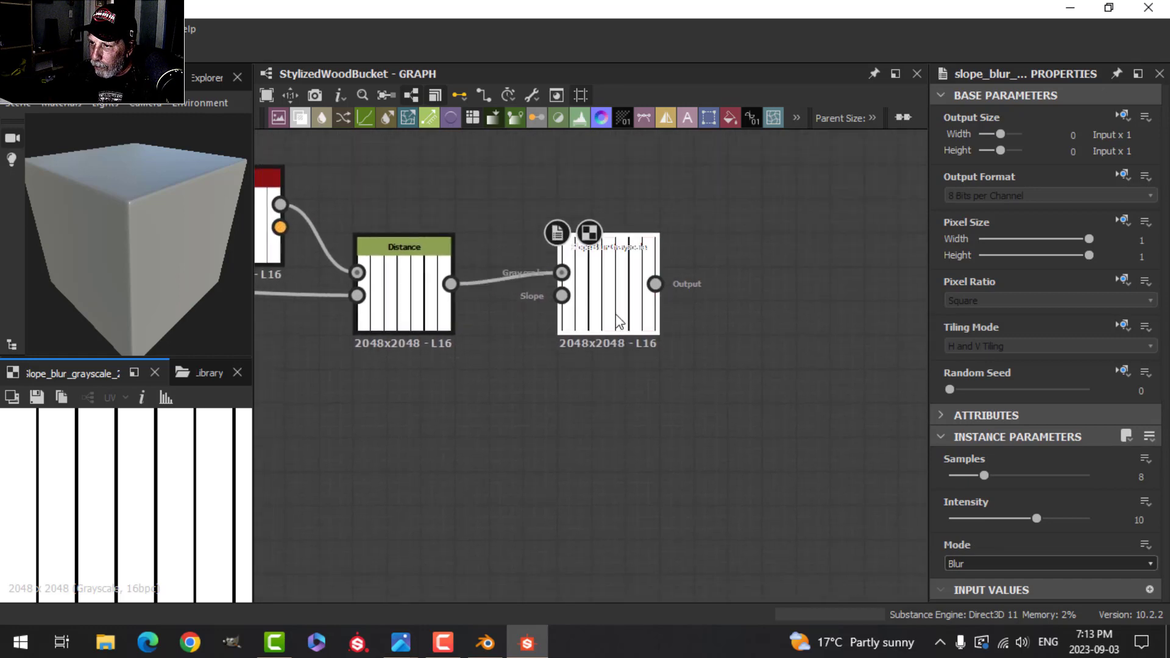
scroll(536, 377, "down", 3)
middle_click_drag(549, 361, 555, 333)
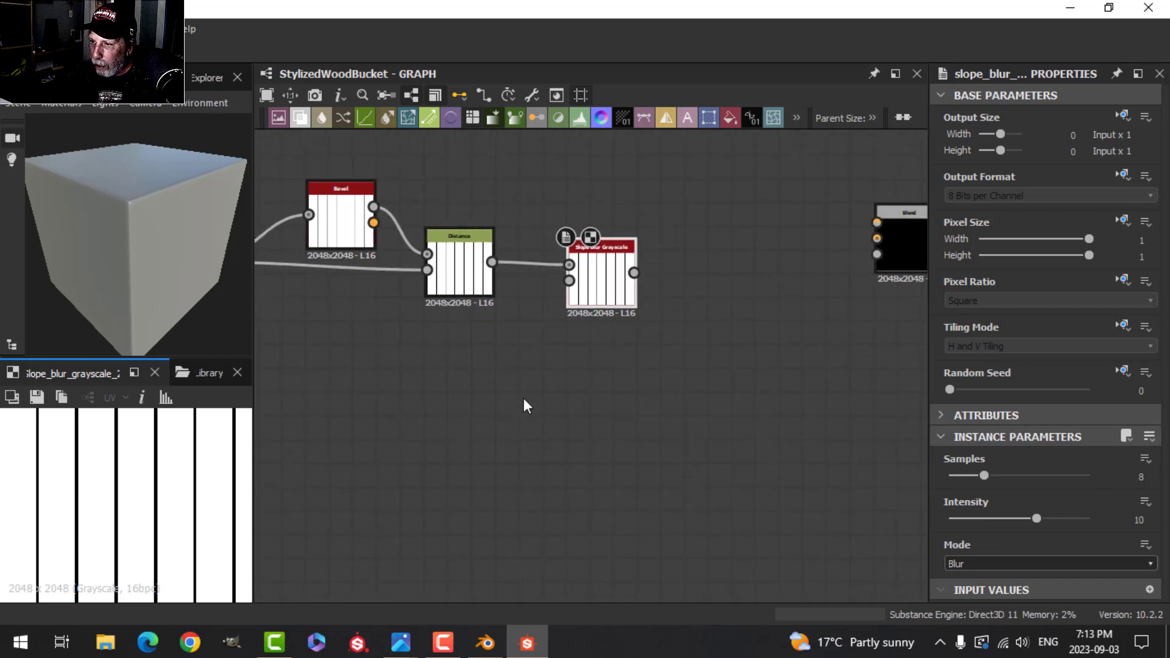
key("space")
type("pser")
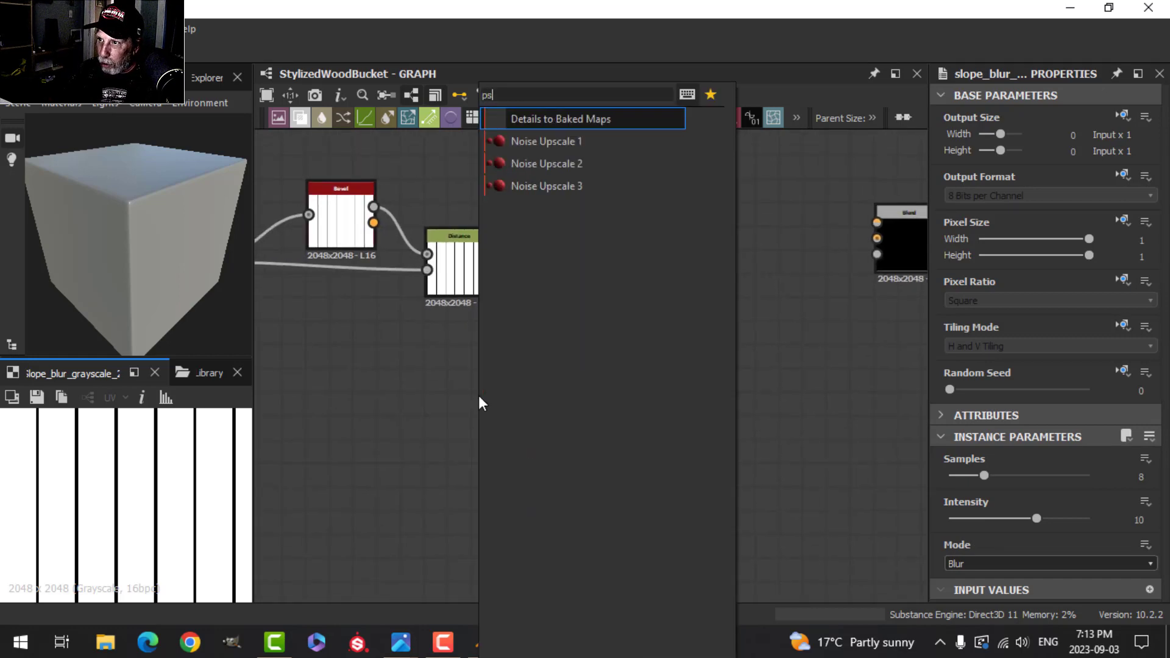
key("BackSpace")
key("BackSpace")
key("BackSpace")
type("er")
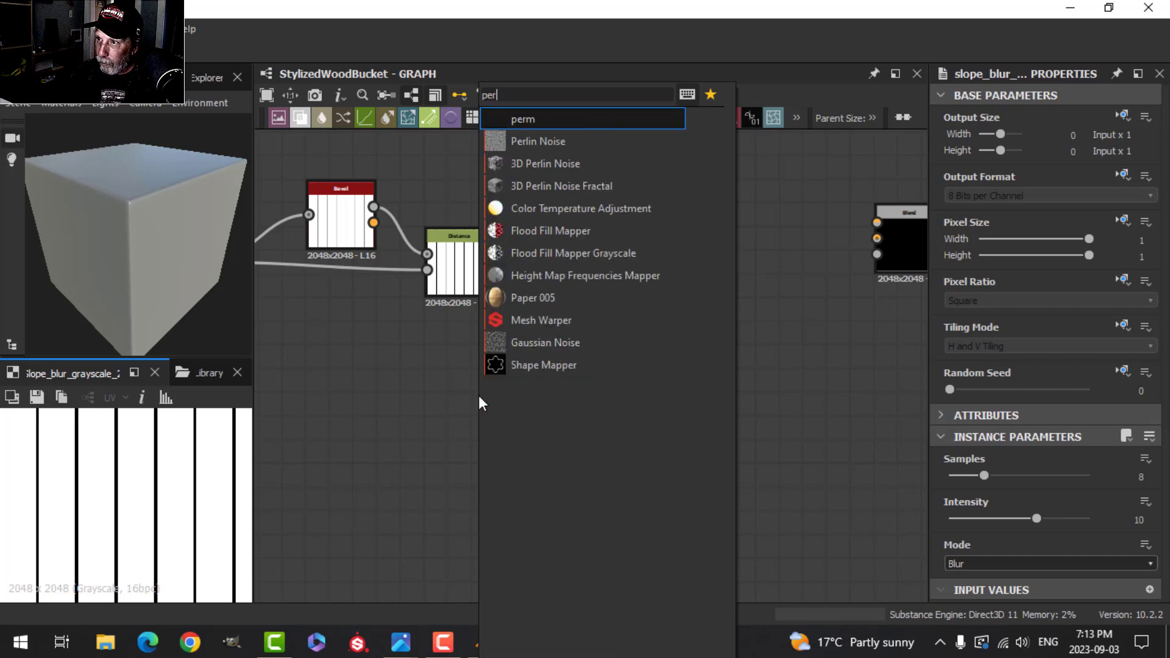
left_click(575, 144)
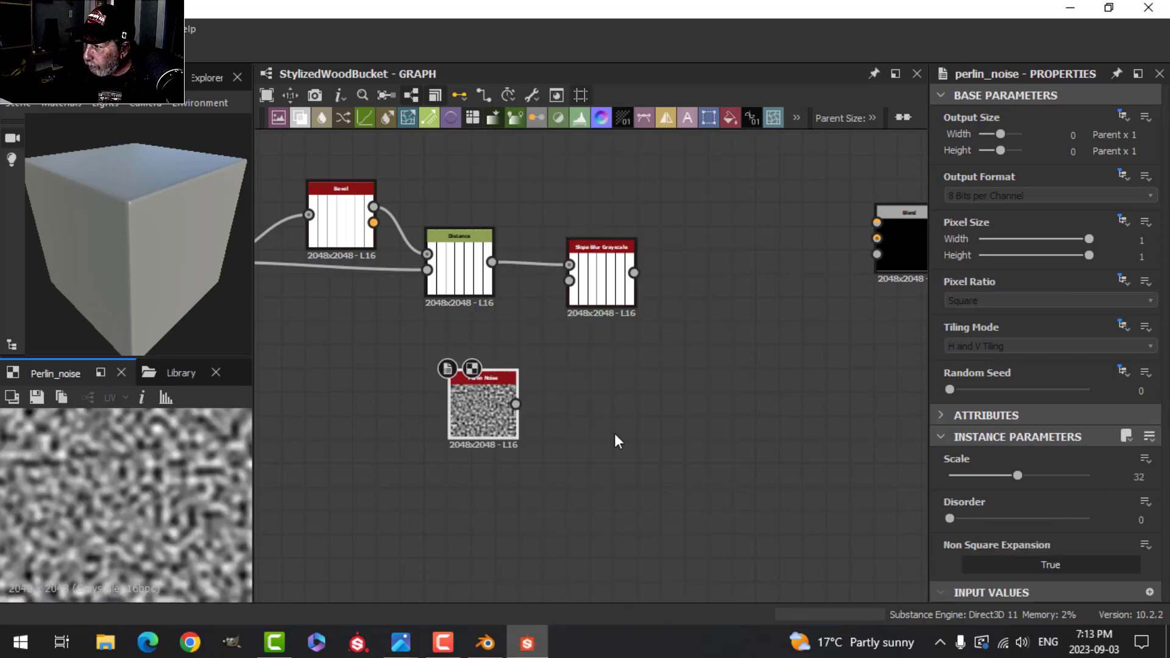
Connect the Perlin Noise output to the Slope Blur Grayscale's Slope input and preview the blurred result
scroll(613, 488, "up", 3)
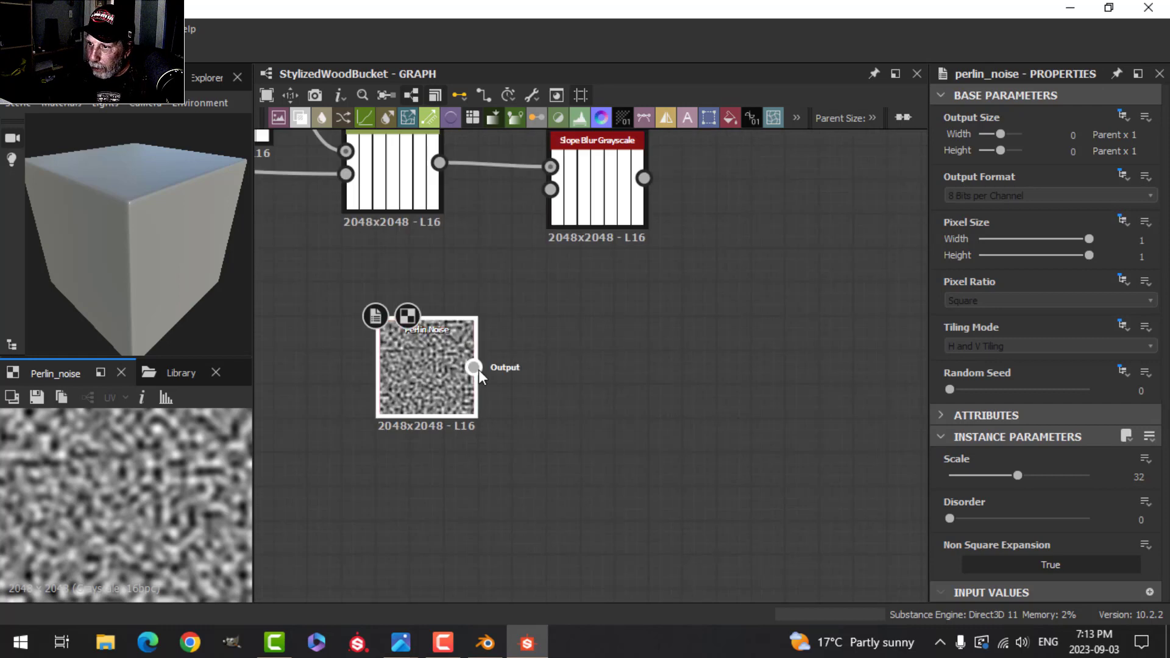
left_click_drag(474, 367, 550, 190)
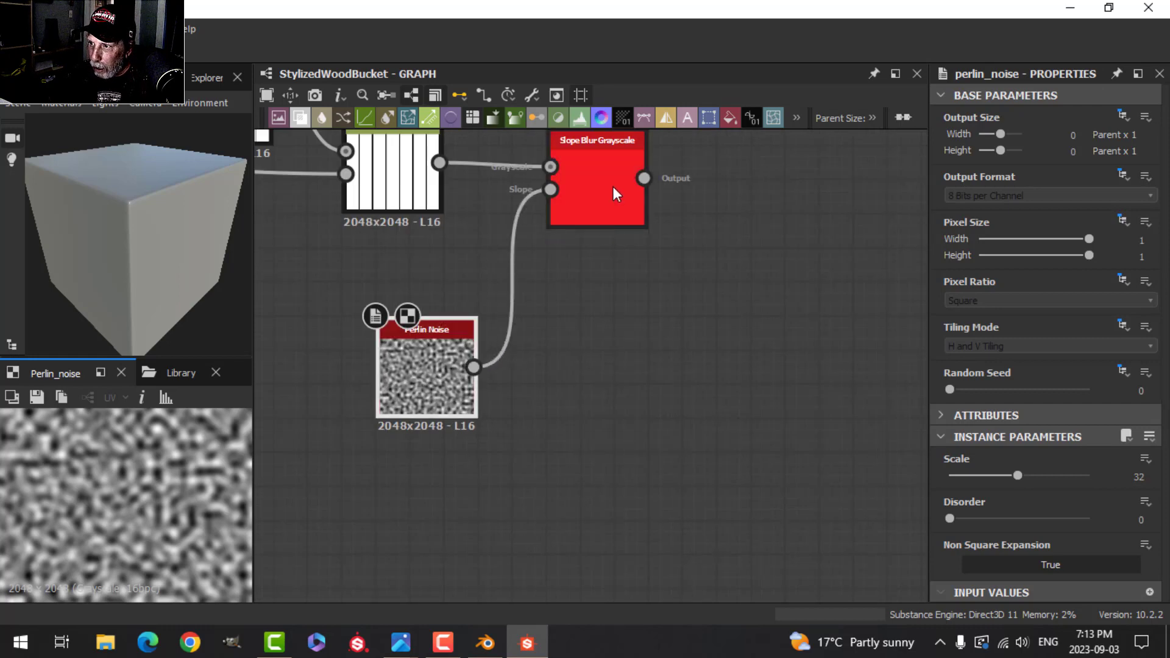
double_click(613, 186)
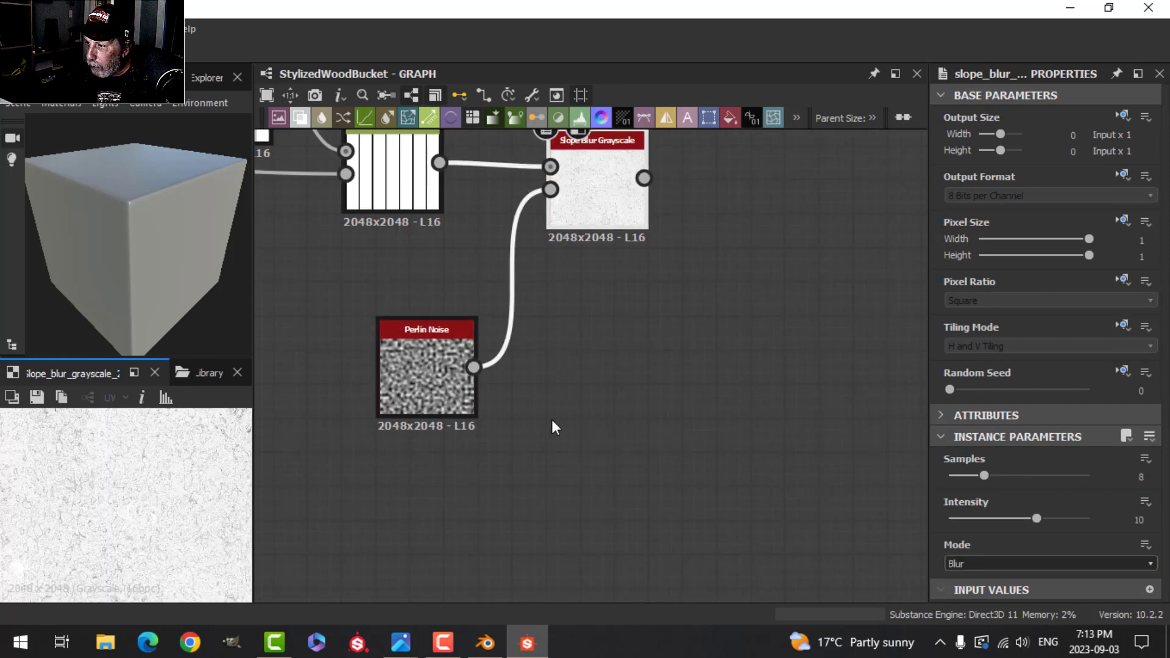
Set the Perlin Noise's Scale to 10
left_click(423, 388)
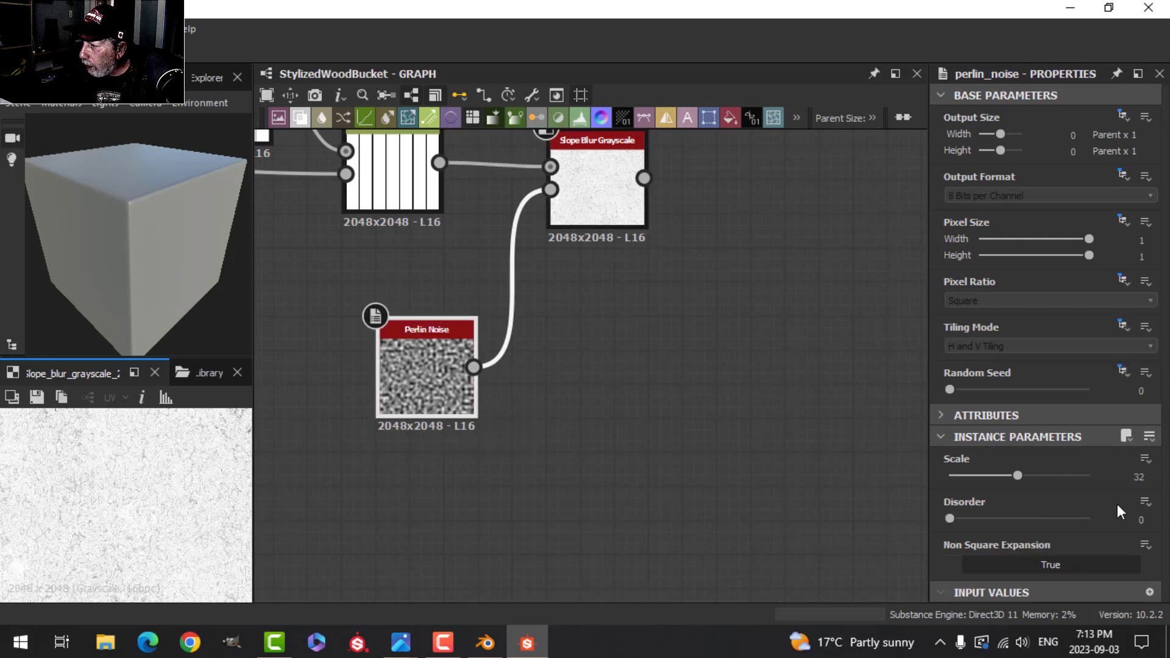
left_click(1137, 476)
type("10")
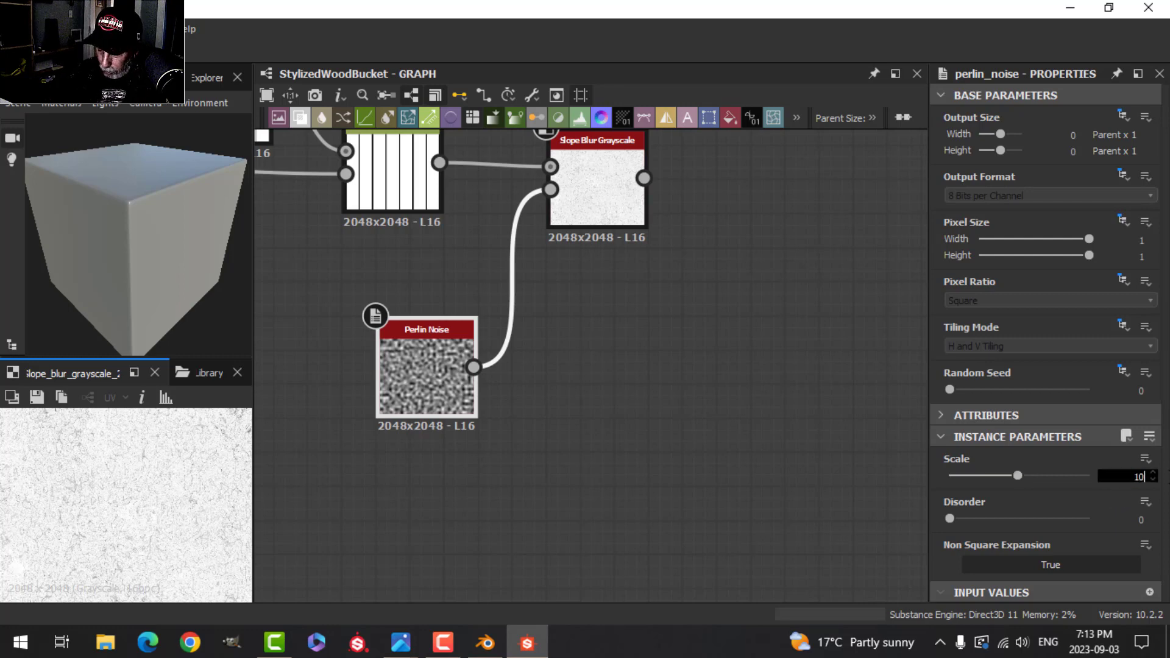
key("Return")
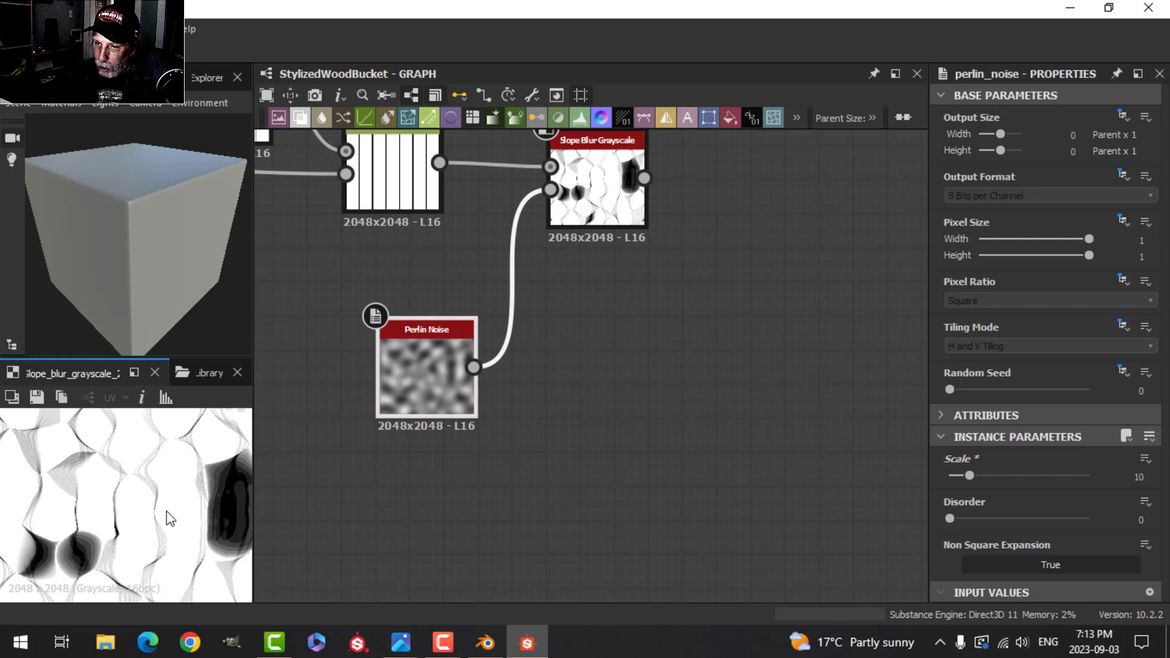
Set the Slope Blur Grayscale's Samples to 32 and Intensity to 0.3, and check the plank edges in the preview
key("f")
left_click(595, 201)
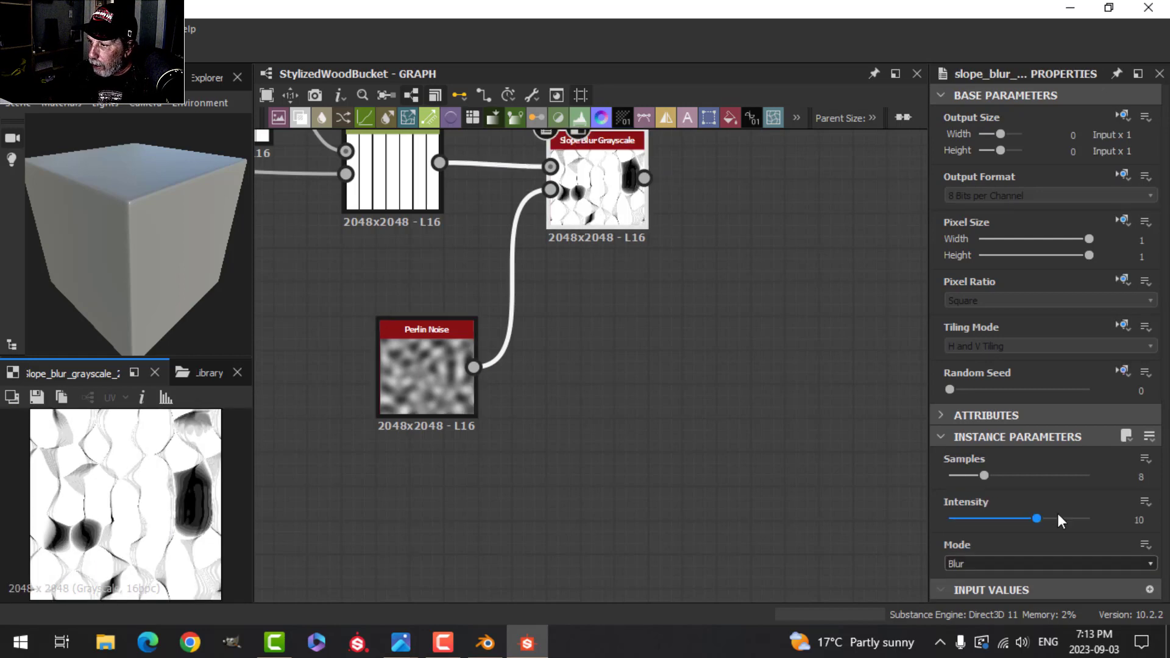
left_click_drag(984, 476, 1089, 475)
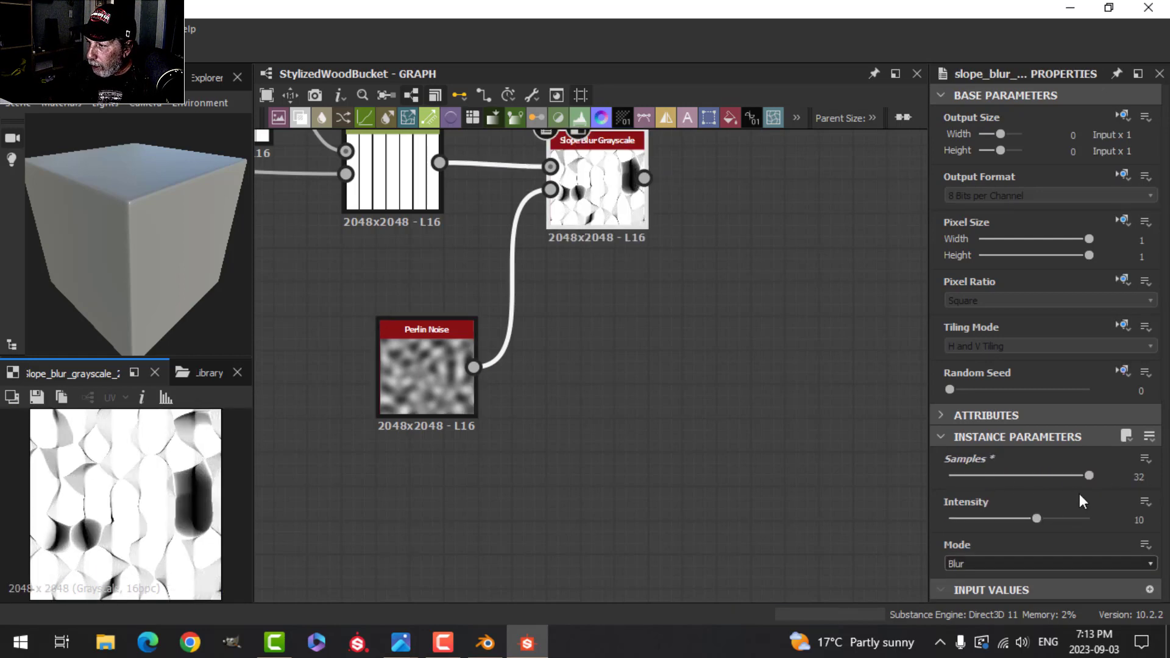
mouse_move(1035, 519)
left_mouse_down()
mouse_move(940, 521)
mouse_move(954, 516)
left_mouse_up()
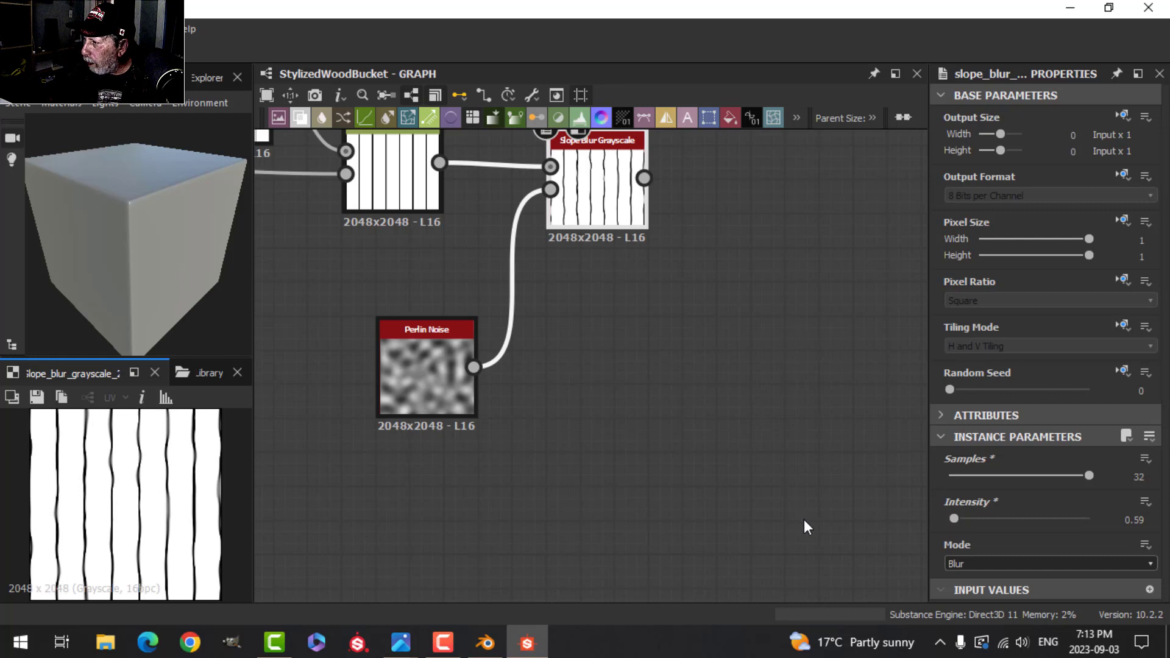
double_click(1120, 520)
type("0")
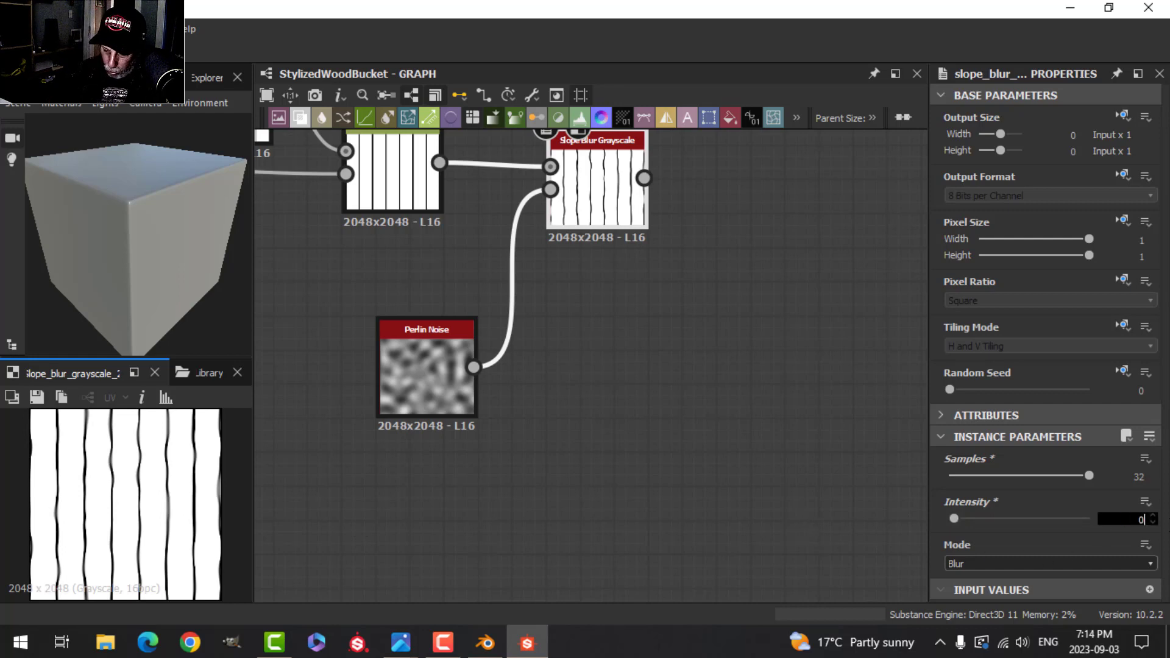
type(".3")
key("Return")
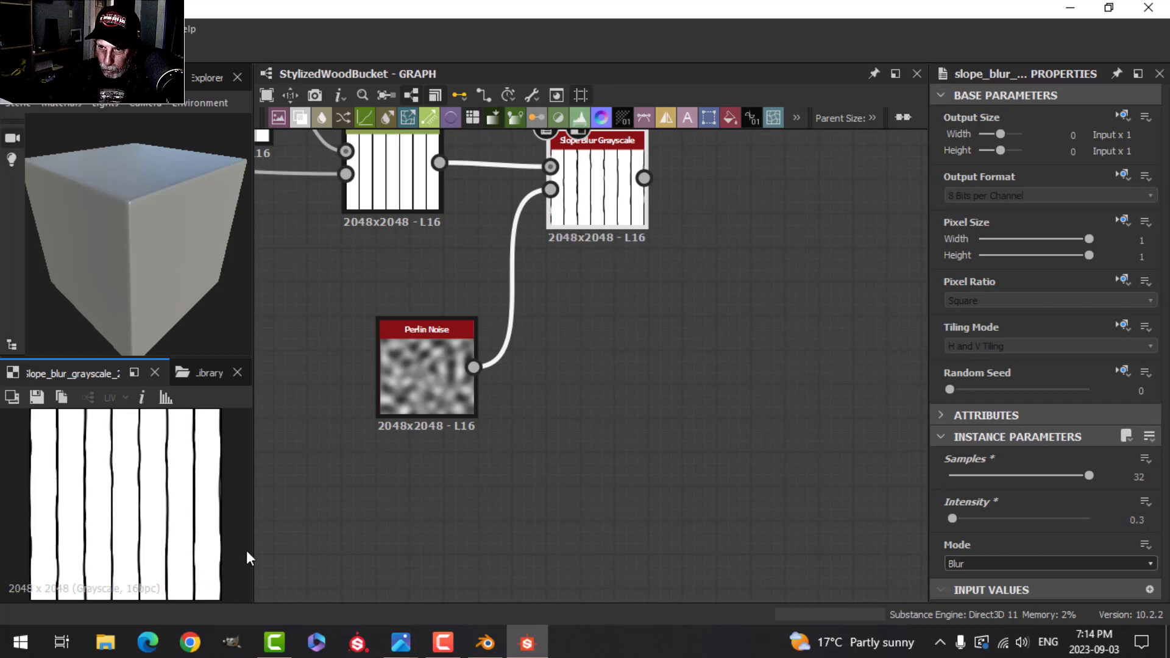
scroll(246, 558, "up", 3)
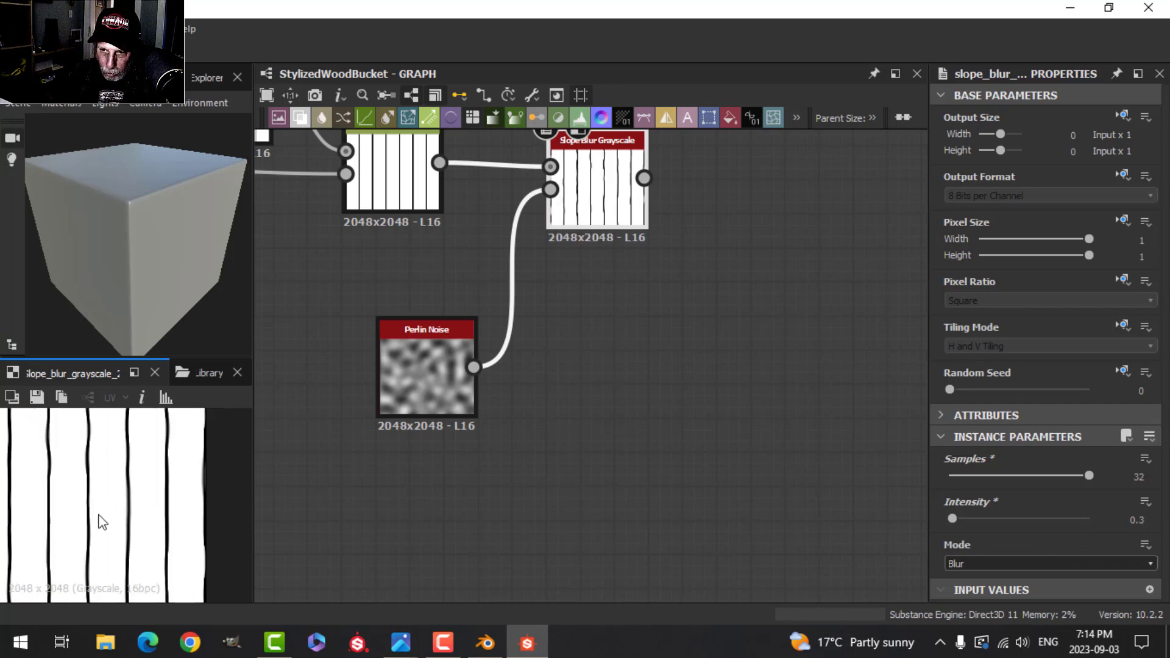
scroll(99, 515, "up", 2)
scroll(112, 494, "down", 1)
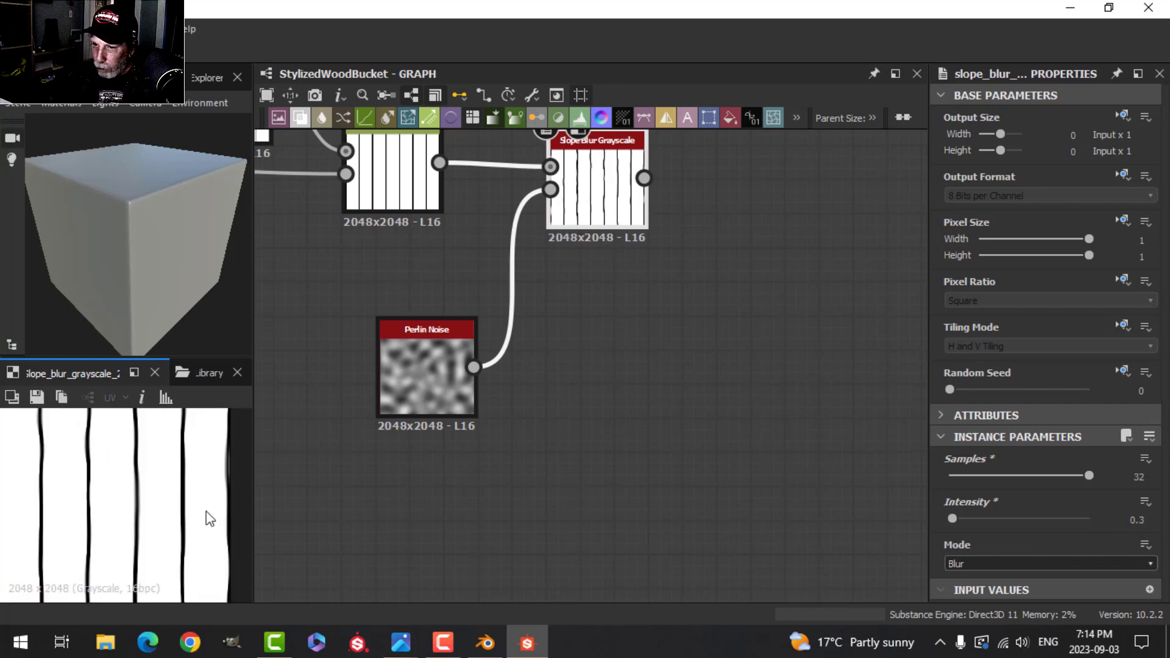
scroll(151, 523, "down", 1)
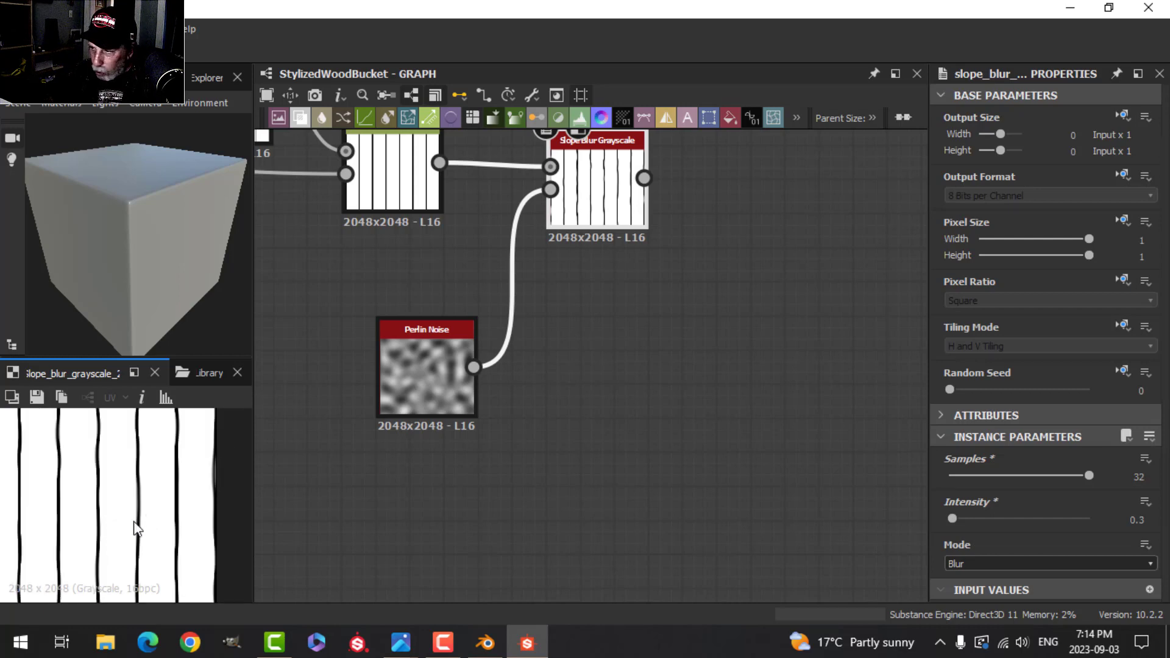
Compare the Min, Max and Blur modes of the Slope Blur Grayscale in the preview and set the Mode to Min
left_click(973, 564)
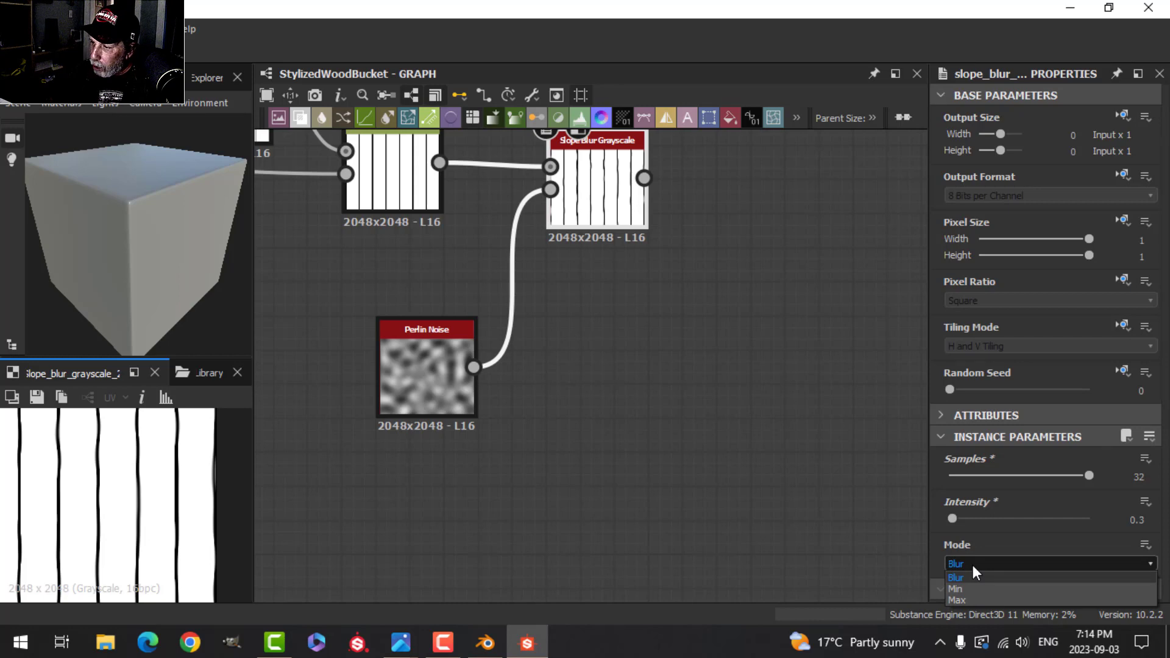
left_click(964, 589)
scroll(185, 513, "up", 1)
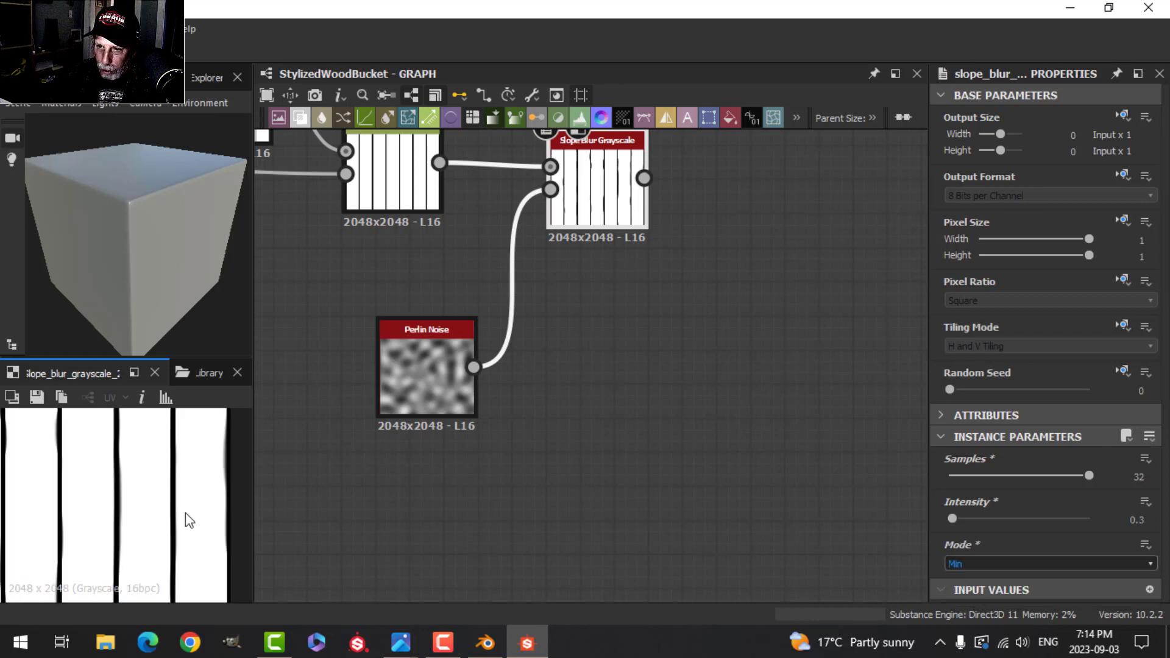
scroll(186, 513, "up", 1)
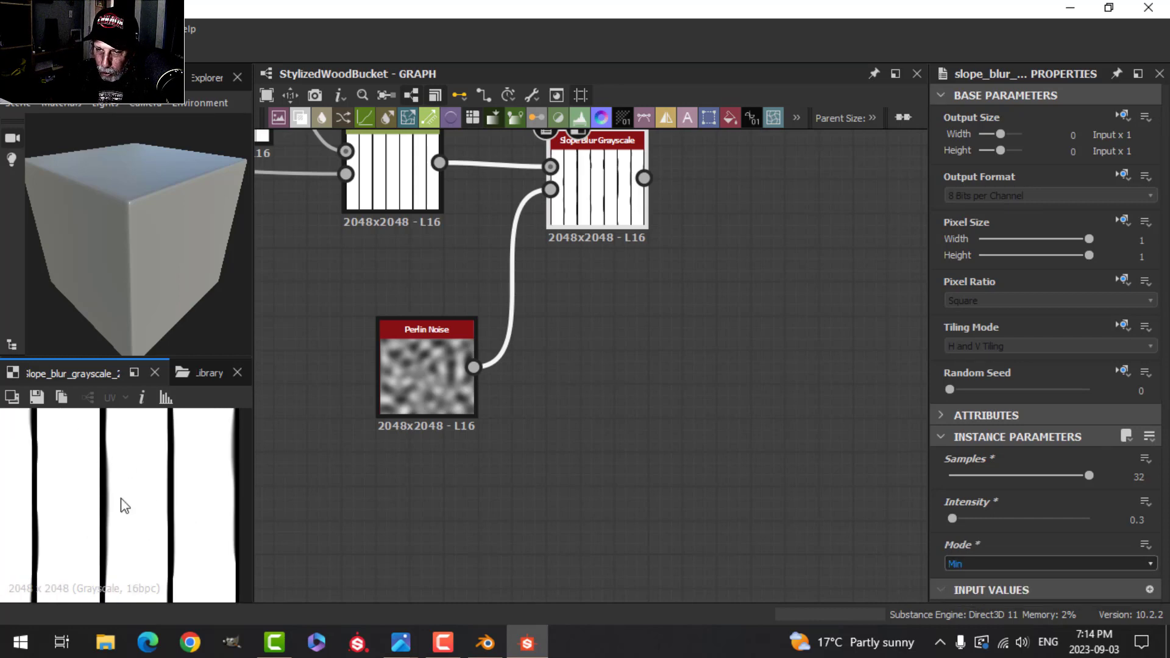
left_click(963, 564)
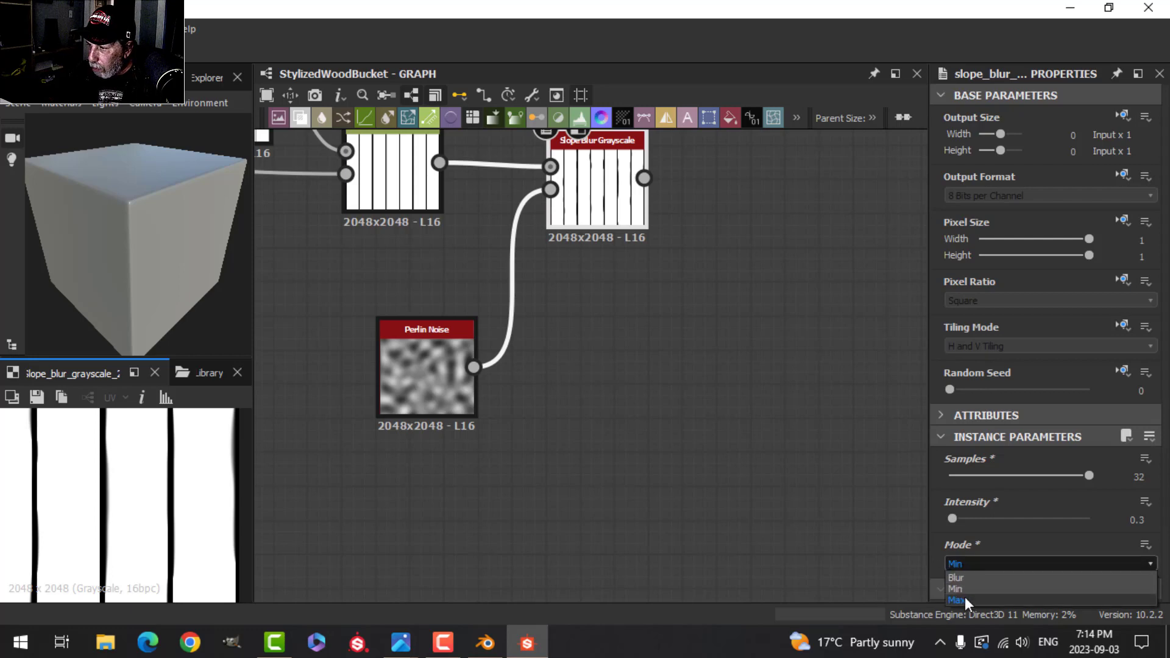
left_click(964, 598)
left_click(963, 563)
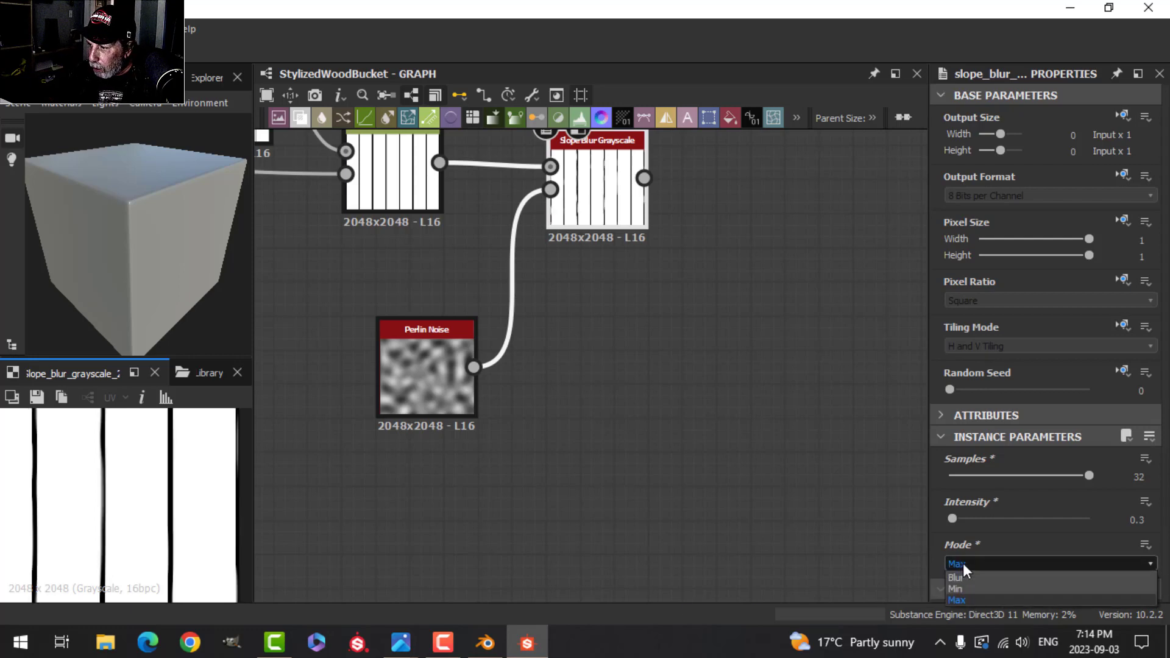
left_click(962, 577)
left_click(964, 567)
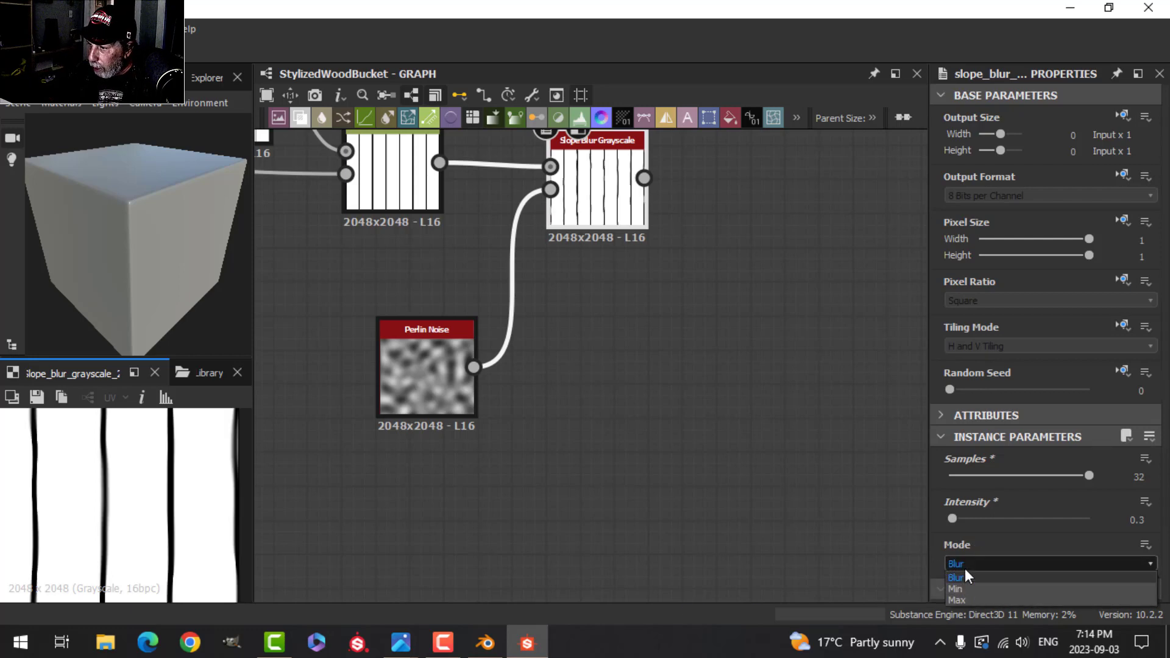
left_click(967, 587)
scroll(258, 568, "down", 1)
scroll(183, 530, "down", 2)
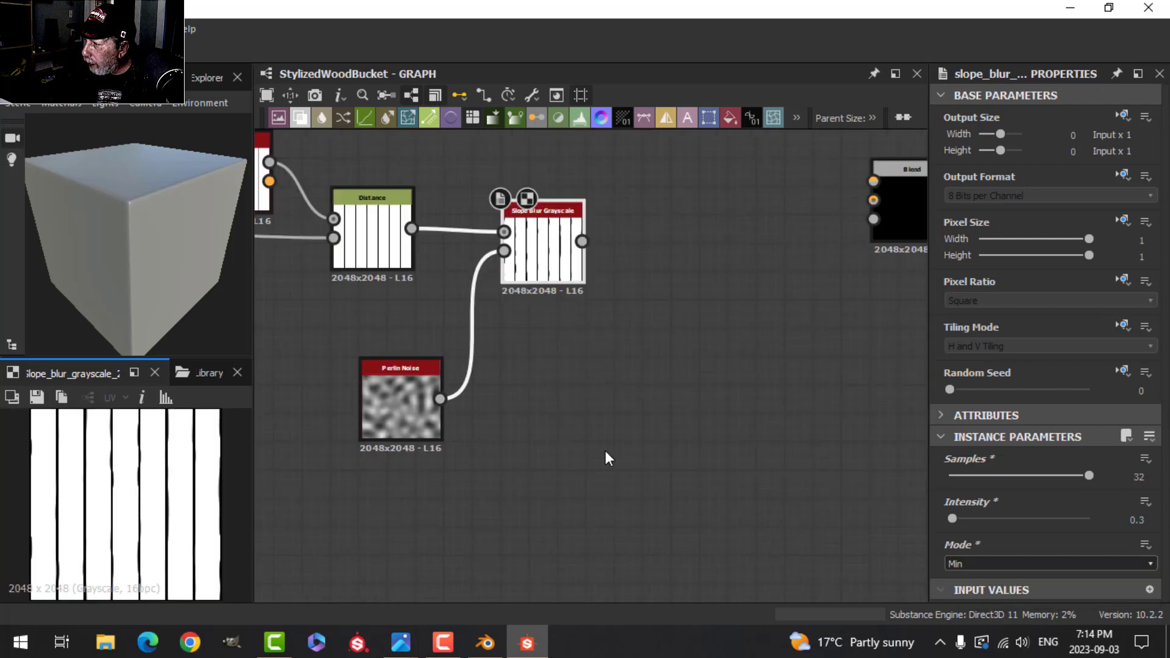
Move the whole group of plank nodes left, farther away from the Blend node
scroll(671, 405, "down", 3)
middle_click_drag(652, 406, 774, 402)
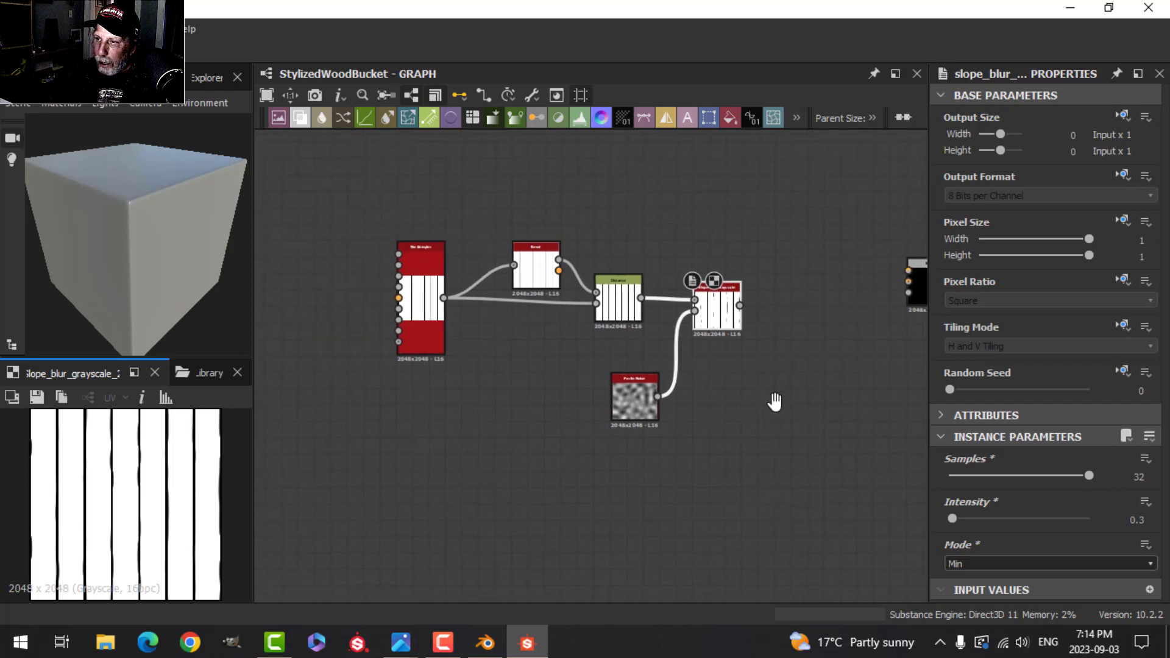
scroll(744, 404, "down", 1)
left_click_drag(430, 239, 827, 461)
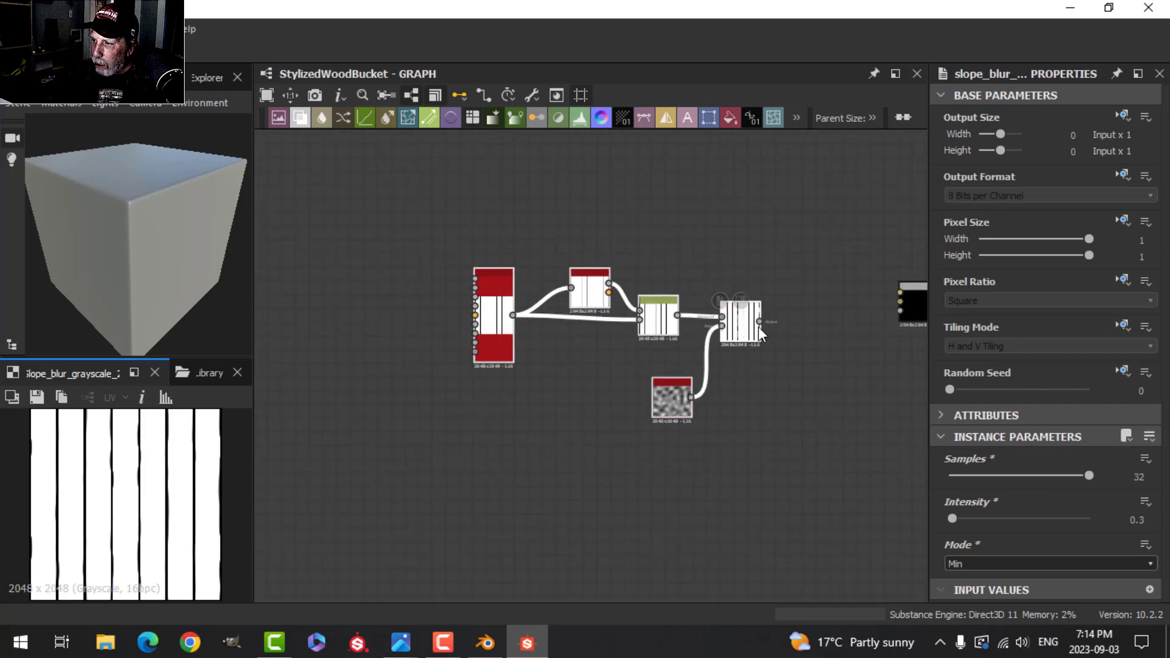
left_click_drag(758, 327, 579, 321)
middle_click_drag(649, 352, 628, 387)
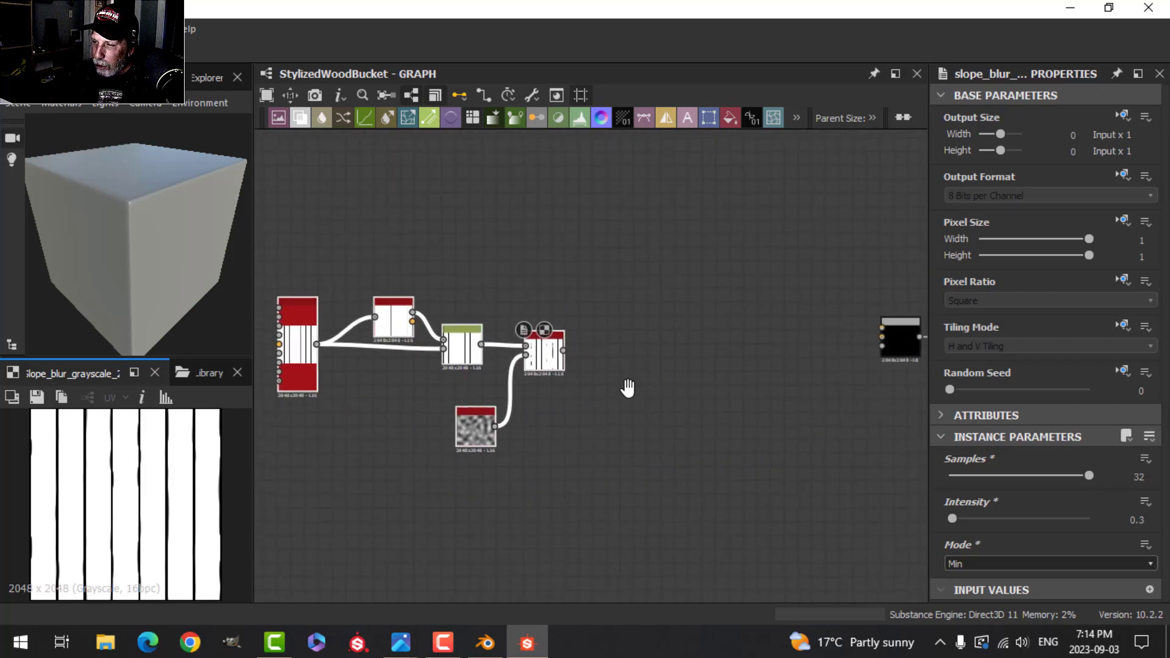
Add a Levels node after the Slope Blur Grayscale and lower its output white level so the planks turn light grey
scroll(627, 388, "up", 3)
left_click_drag(496, 317, 543, 316)
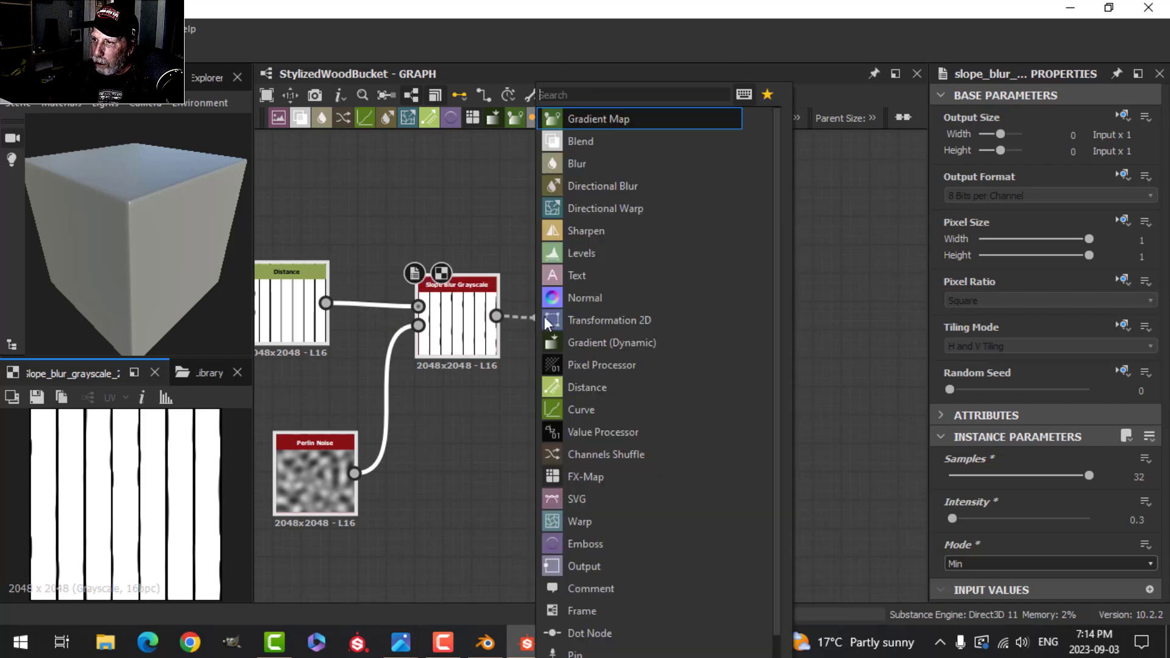
left_click(591, 252)
scroll(1037, 549, "down", 2)
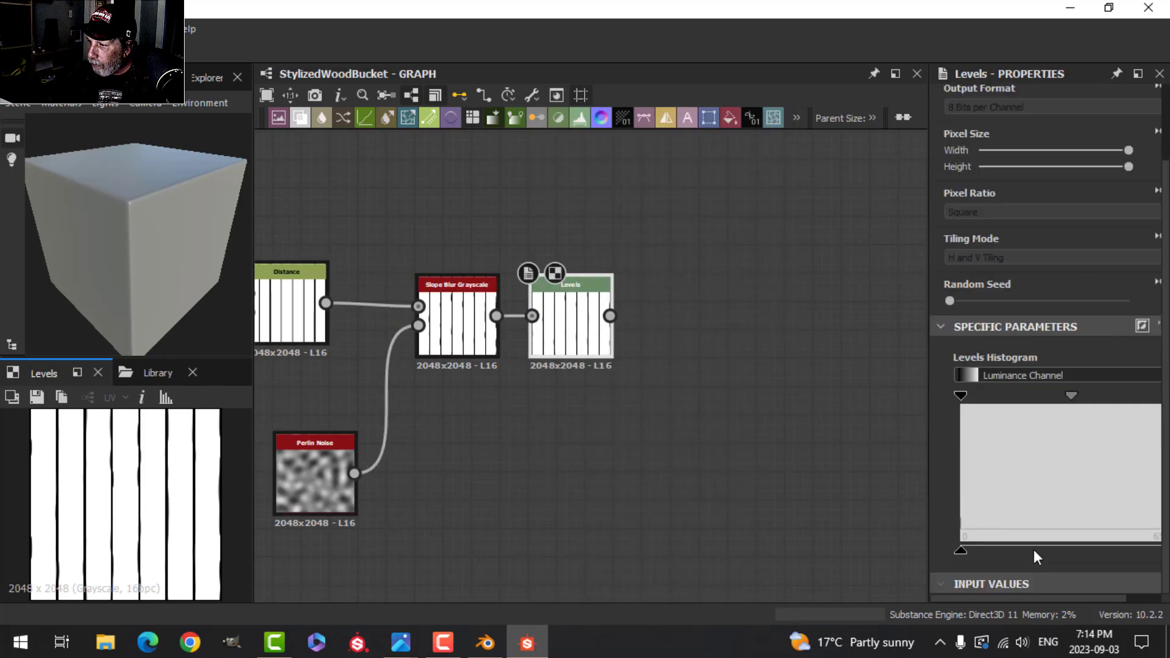
left_click_drag(979, 599, 1055, 596)
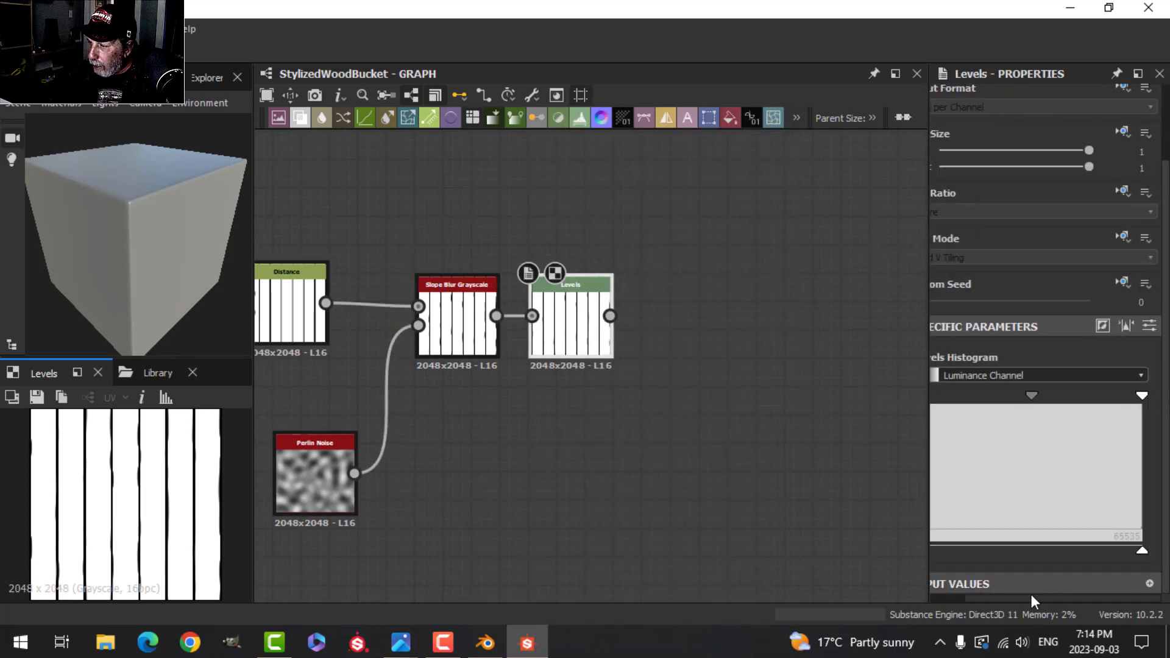
mouse_move(1143, 551)
left_mouse_down()
mouse_move(1033, 551)
mouse_move(1100, 547)
left_mouse_up()
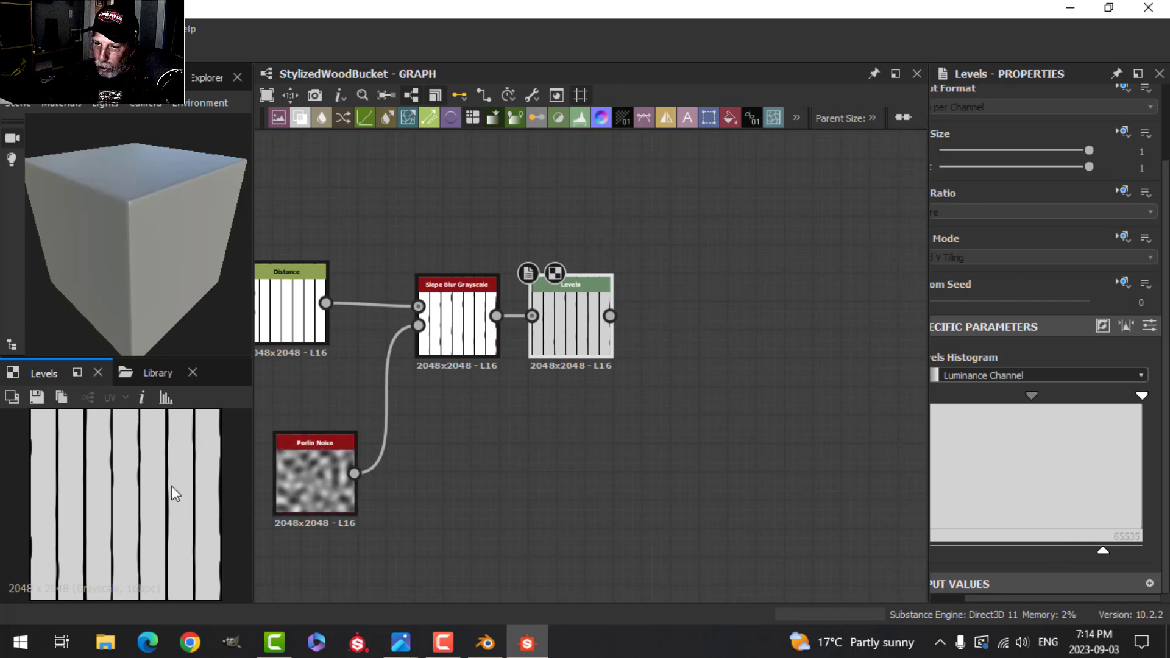
scroll(160, 486, "down", 2)
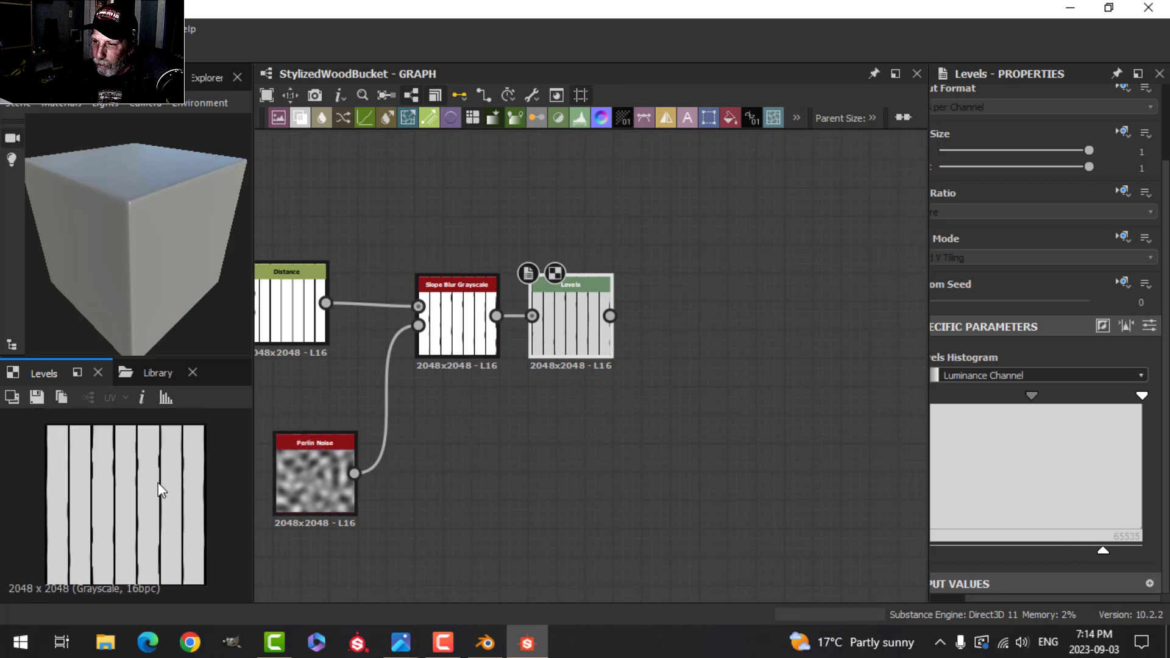
Connect the Levels output to the Blend node's first input and inspect the planks on the 3D cube
scroll(603, 451, "down", 2)
scroll(670, 430, "down", 1)
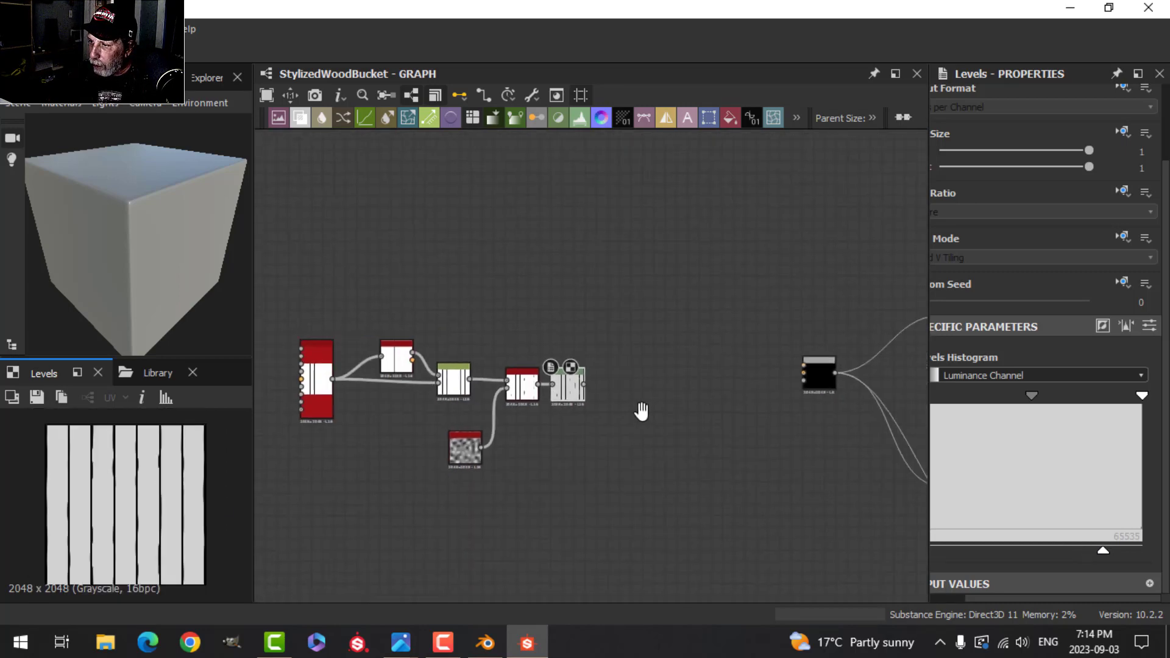
middle_click_drag(641, 412, 524, 394)
scroll(518, 390, "up", 2)
left_click_drag(428, 354, 734, 332)
left_click_drag(185, 276, 142, 188)
scroll(124, 247, "up", 3)
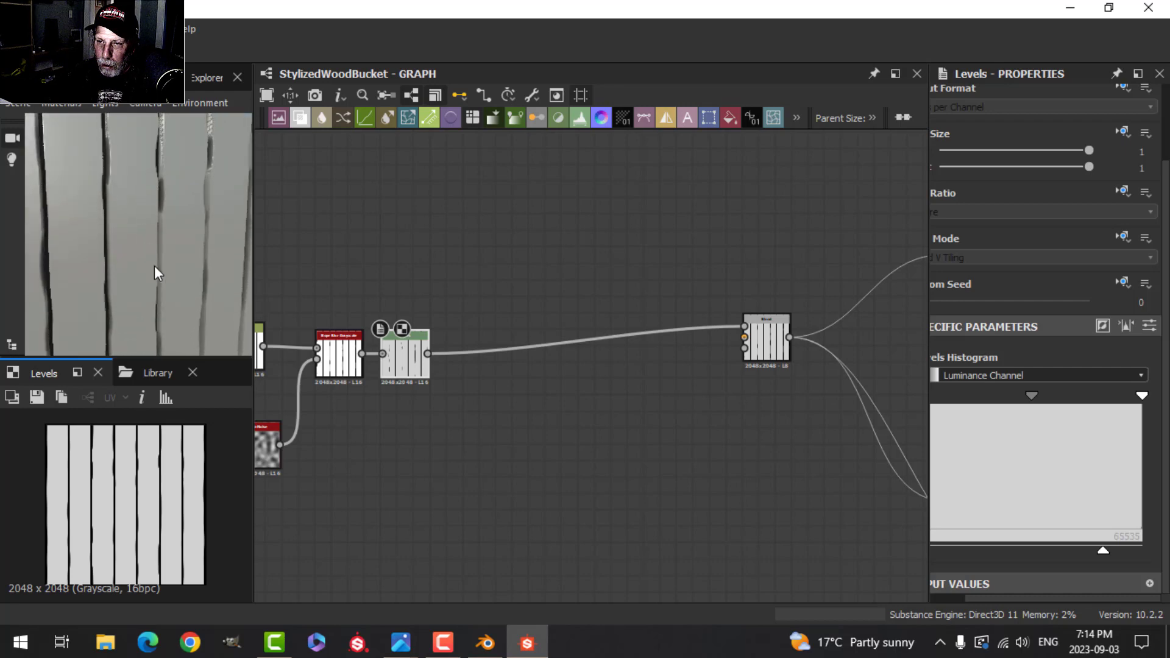
scroll(155, 265, "down", 5)
left_click_drag(154, 265, 204, 262)
scroll(573, 402, "down", 2)
Select all the plank nodes from the Tile Sampler to Levels and shift them slightly left and up
middle_click_drag(525, 427, 684, 398)
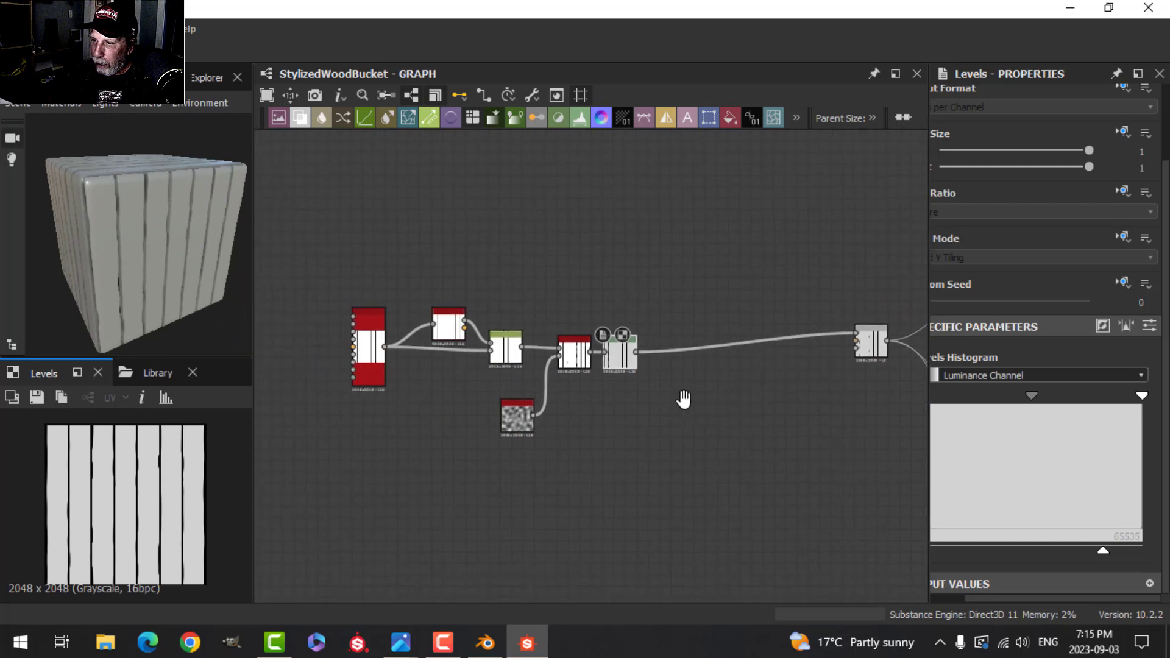
left_click_drag(301, 262, 650, 443)
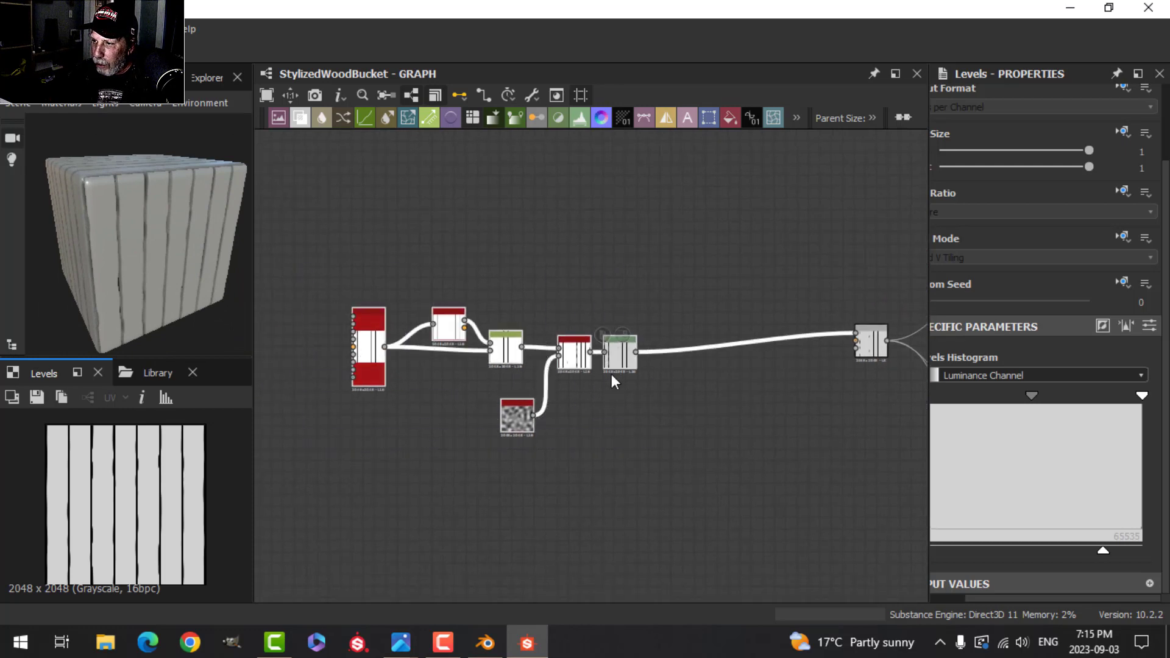
left_click_drag(611, 374, 580, 352)
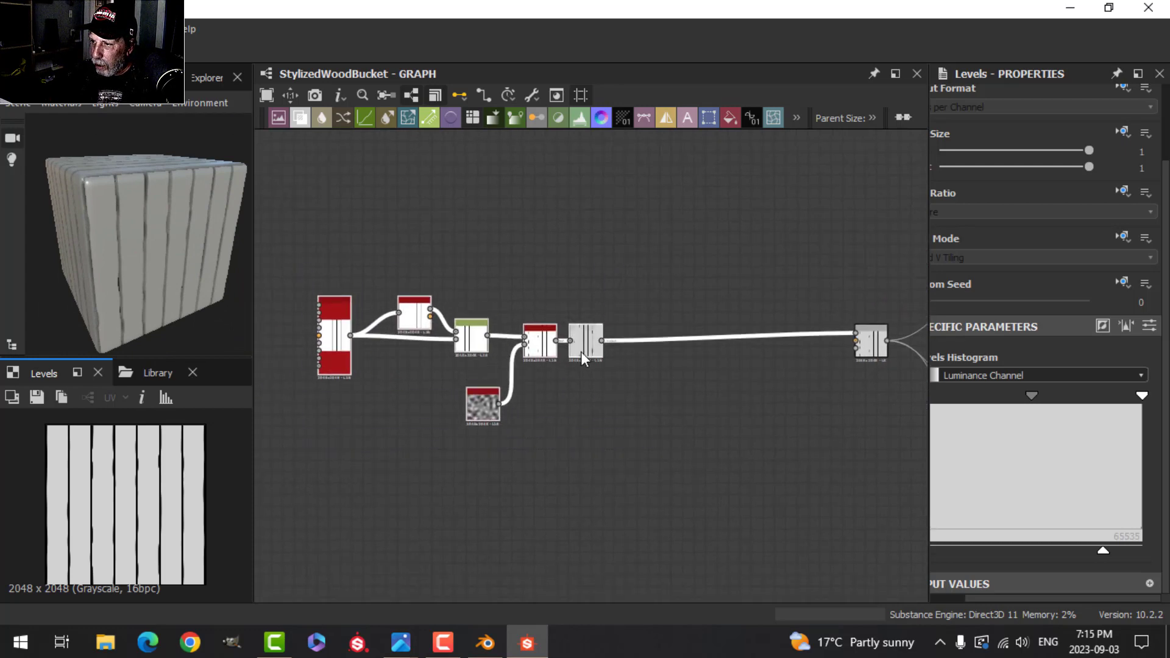
Add a Frame around the selected plank nodes and set its color to white (#ffffff)
key("space")
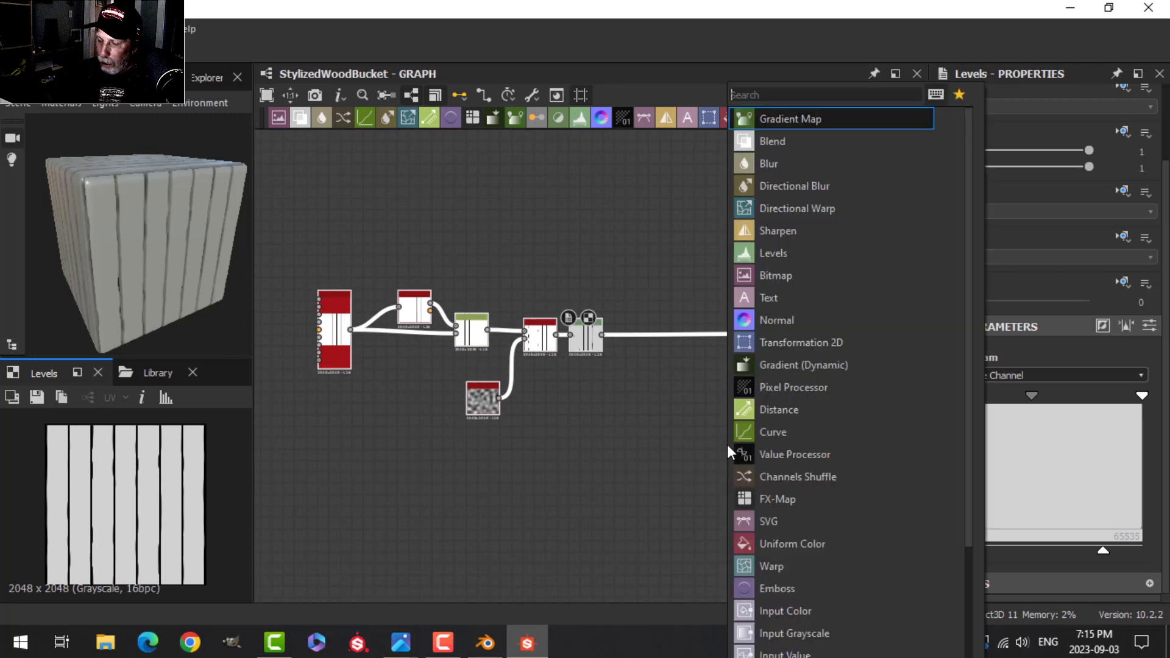
type("fra")
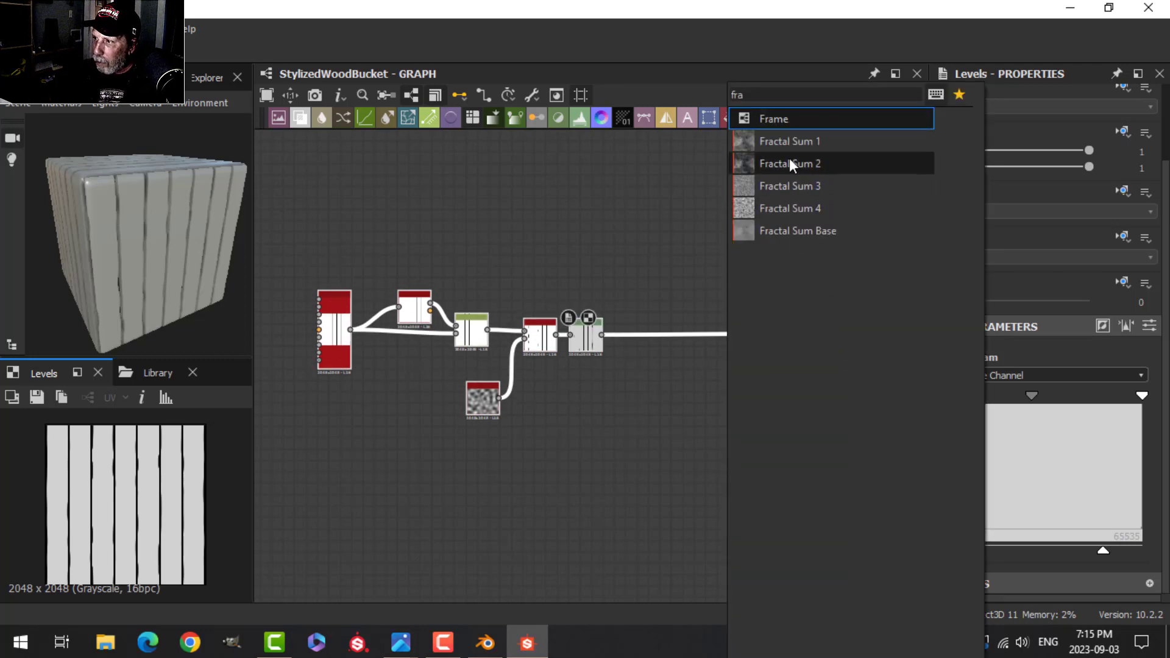
left_click(785, 122)
left_click(981, 320)
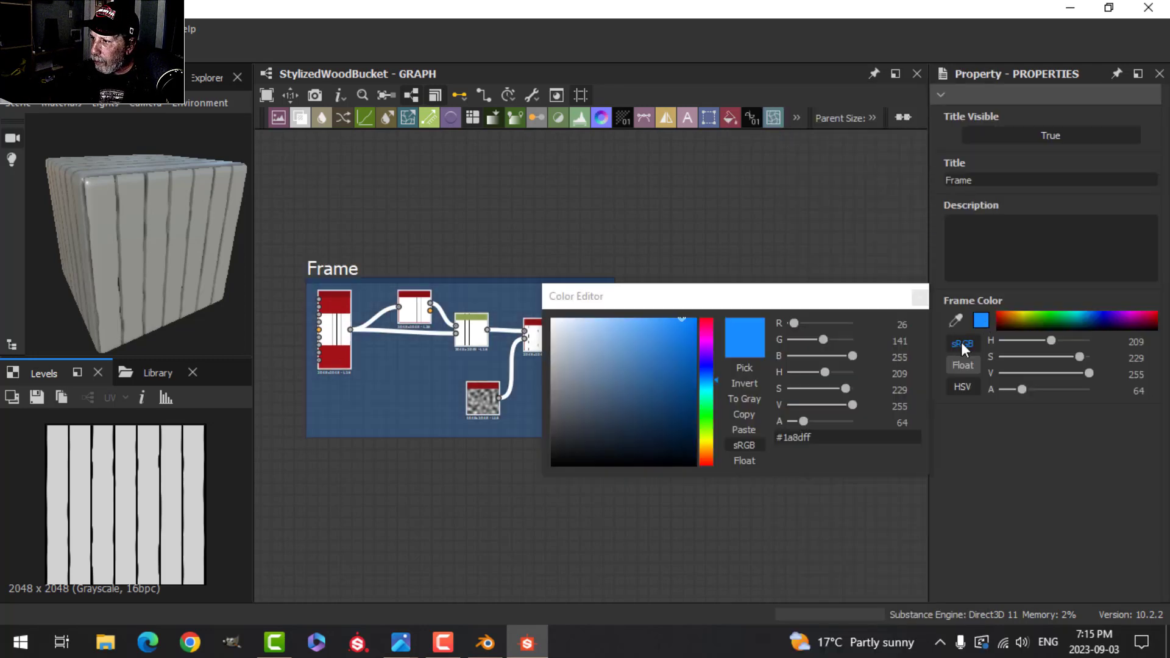
left_click_drag(630, 358, 486, 308)
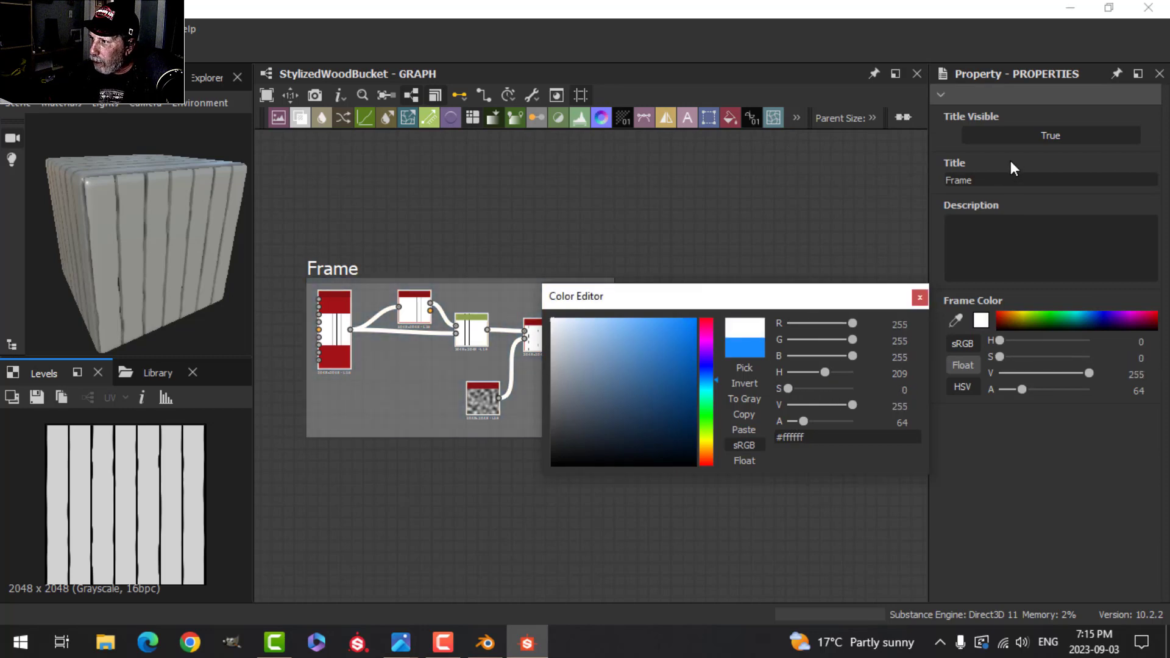
left_click(919, 297)
Title the frame around the plank nodes "Wood Planks"
left_click_drag(975, 180, 913, 186)
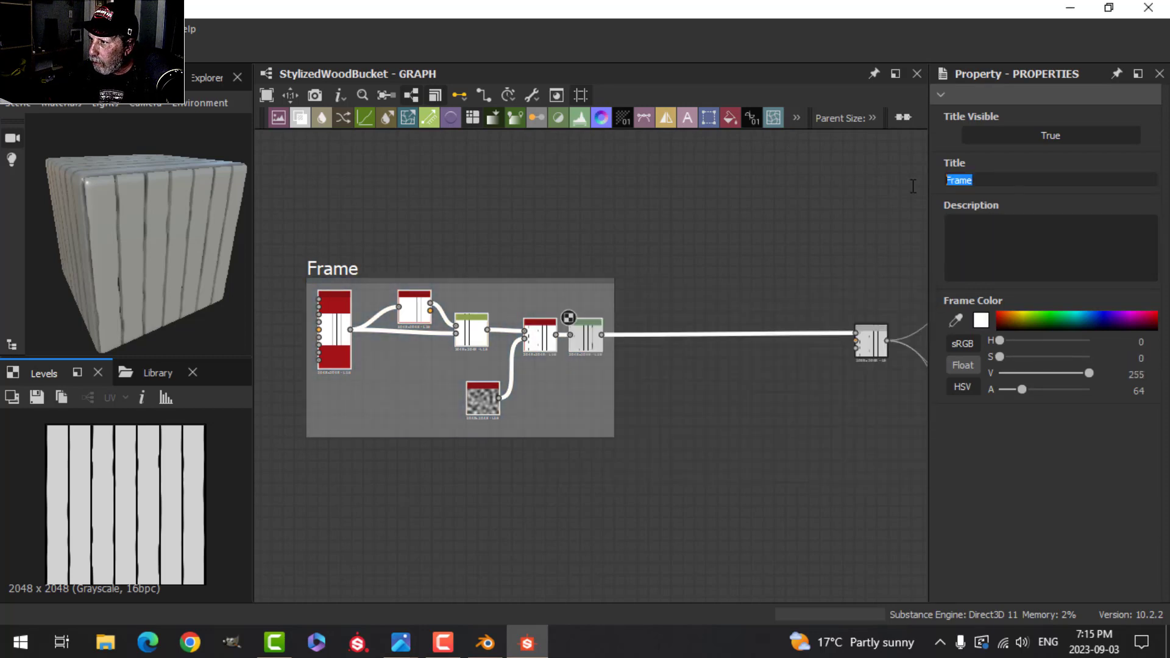
type("W")
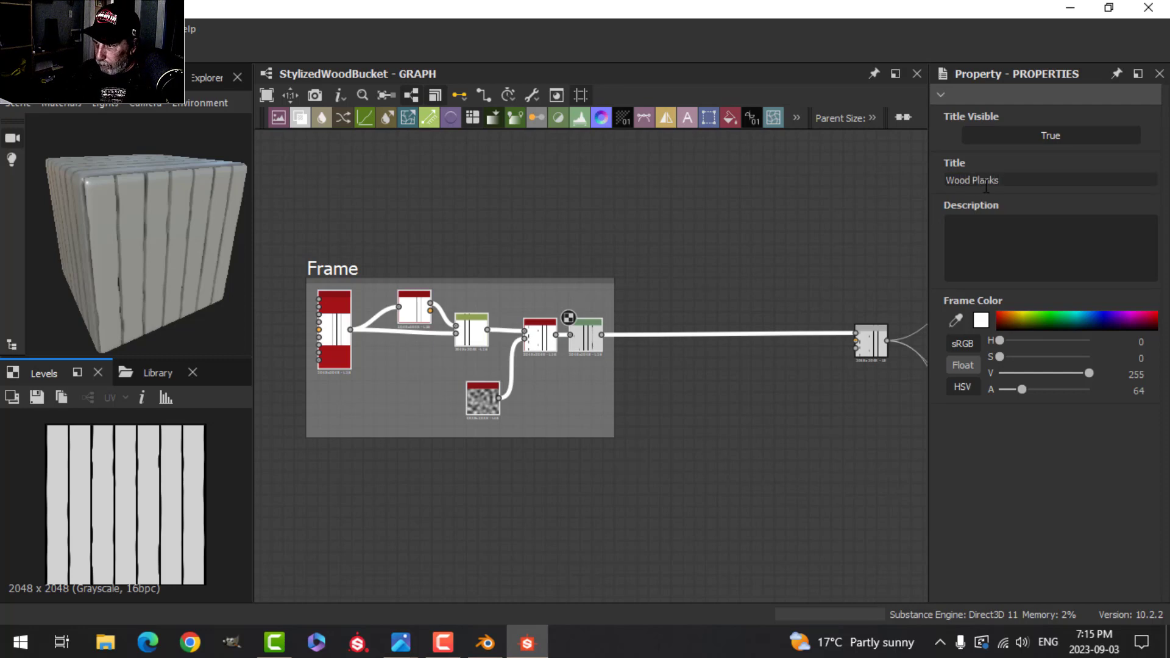
type("ood Planks")
key("Return")
scroll(799, 507, "down", 1)
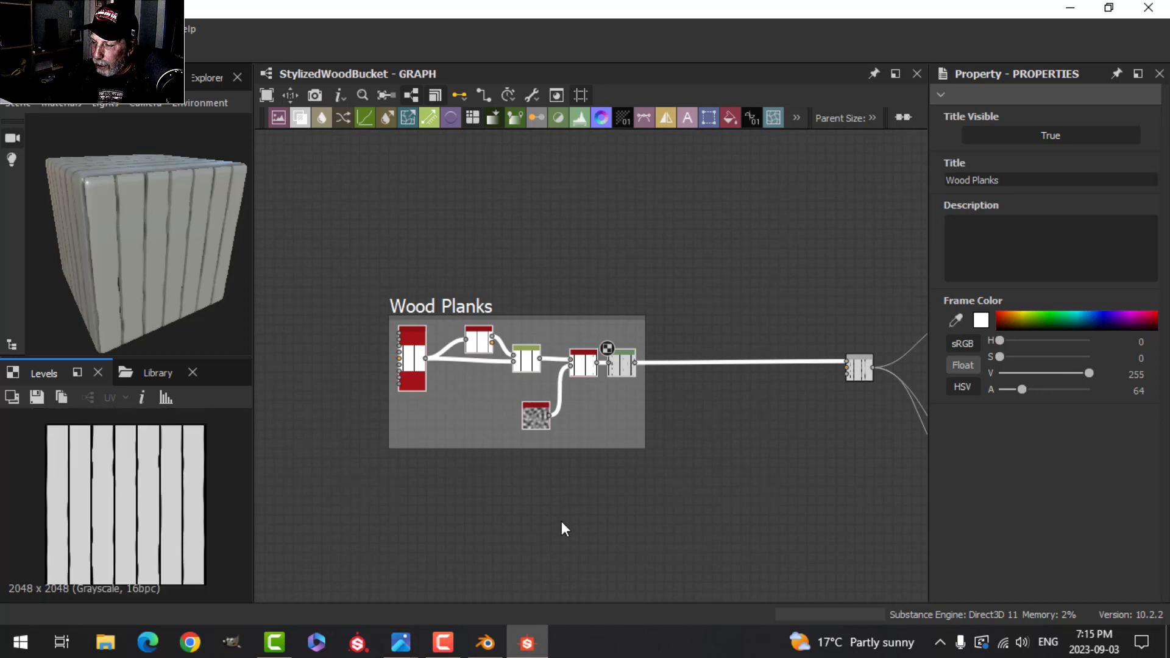
Add a second Tile Sampler node in the empty graph area below the Wood Planks frame
middle_click_drag(561, 521, 574, 445)
scroll(106, 503, "up", 2)
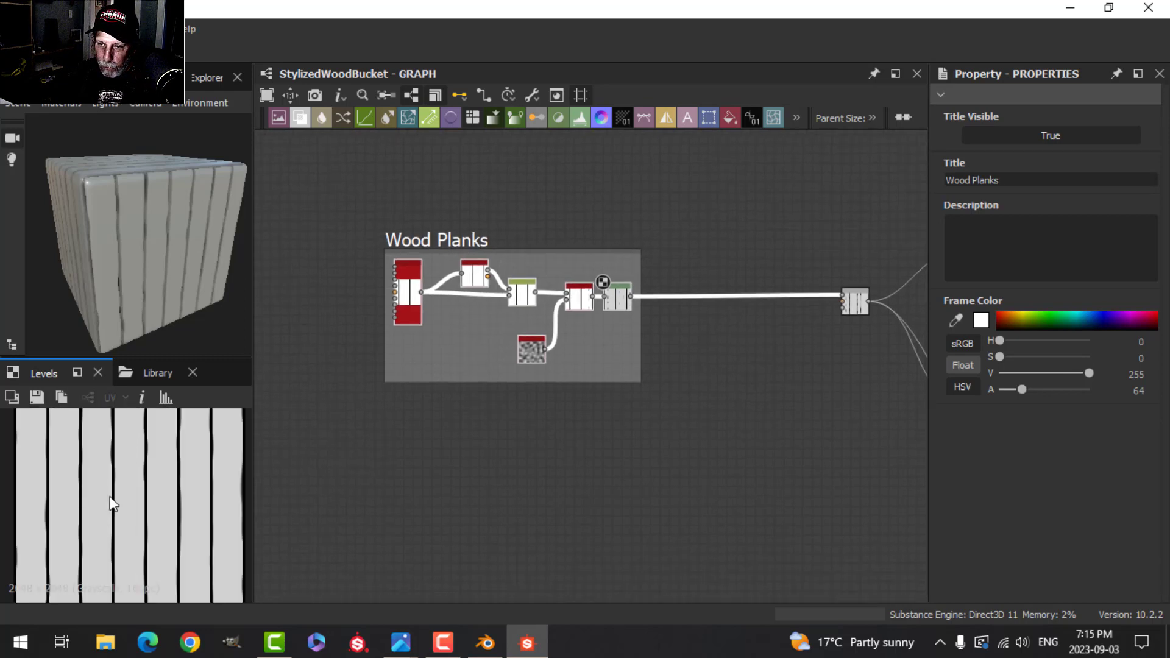
scroll(109, 454, "down", 1)
scroll(561, 500, "down", 1)
middle_click_drag(562, 499, 501, 479)
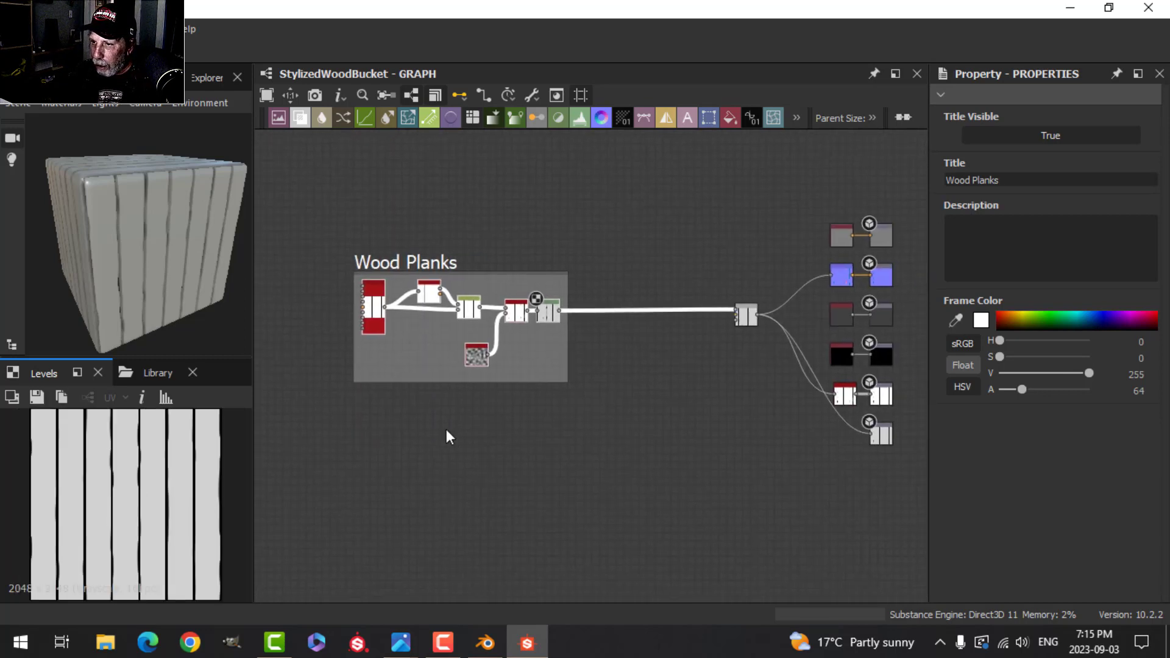
key("space")
type("tile")
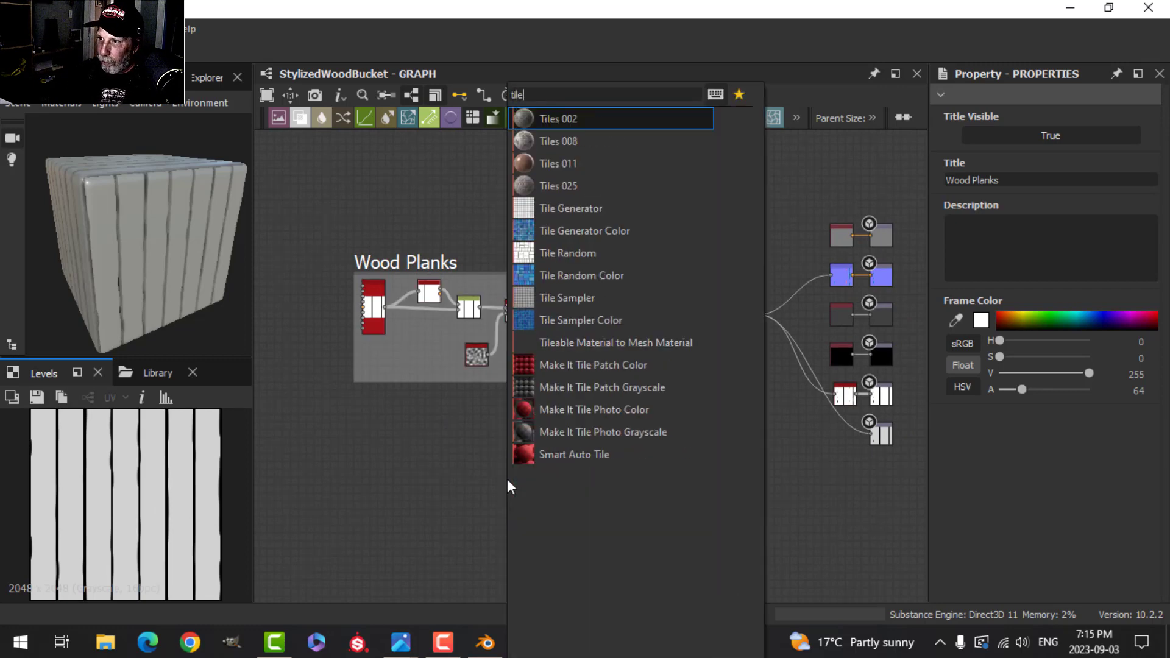
left_click(582, 299)
scroll(598, 464, "up", 3)
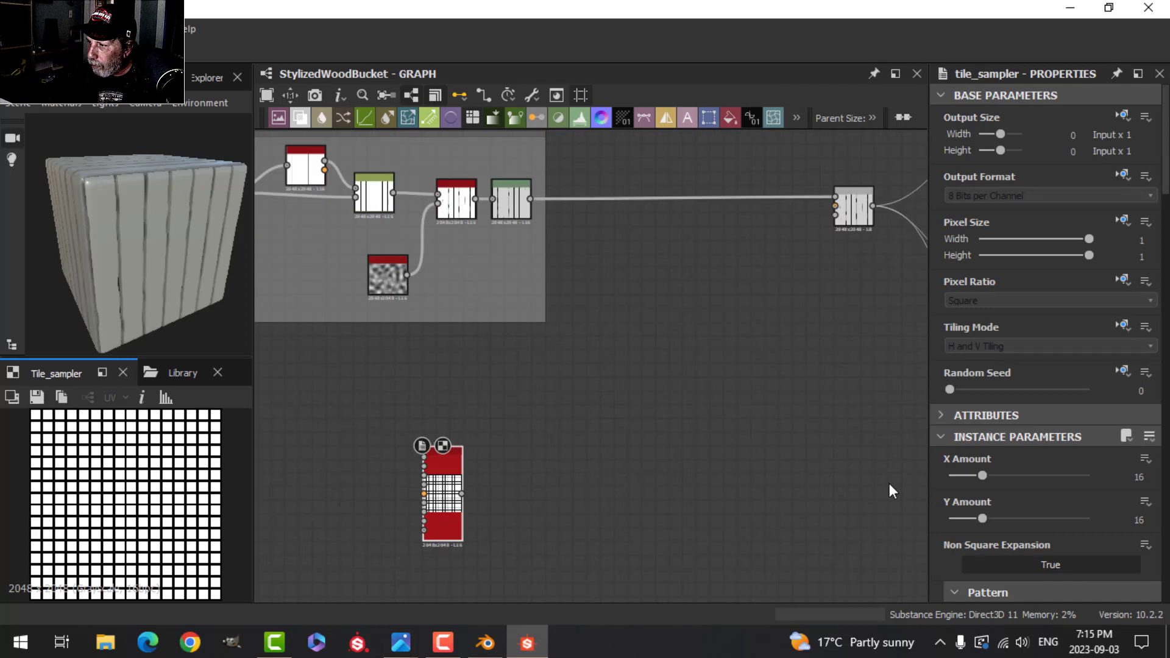
scroll(889, 484, "down", 1)
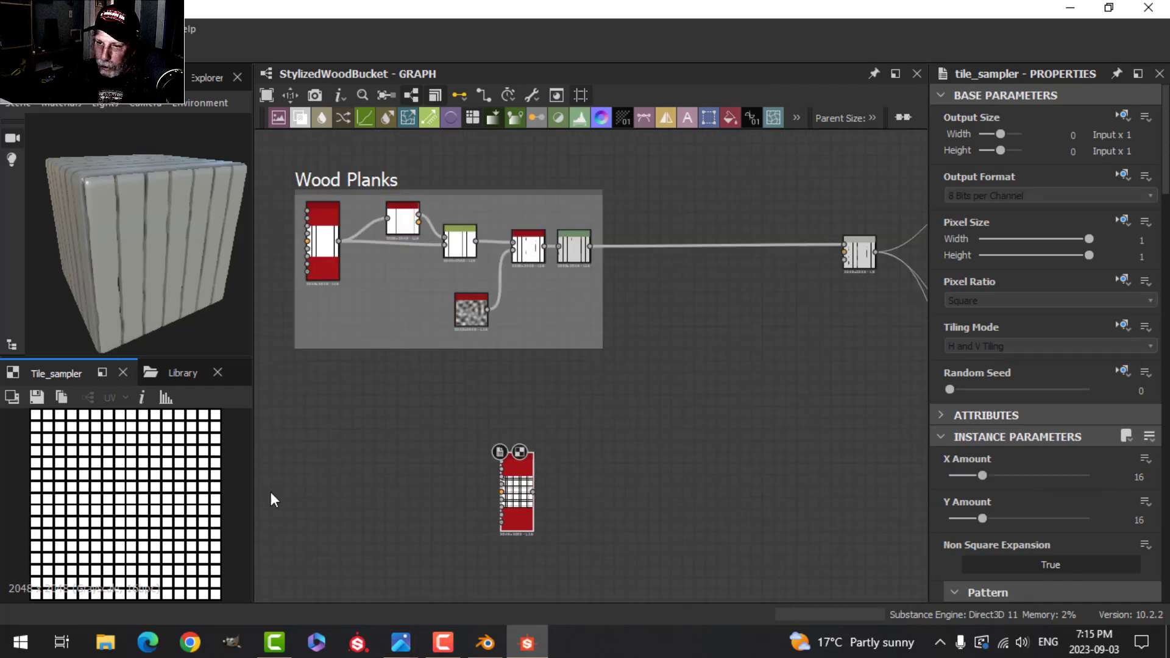
Set the new Tile Sampler's X Amount to 27 and Y Amount to 1
left_click(1133, 482)
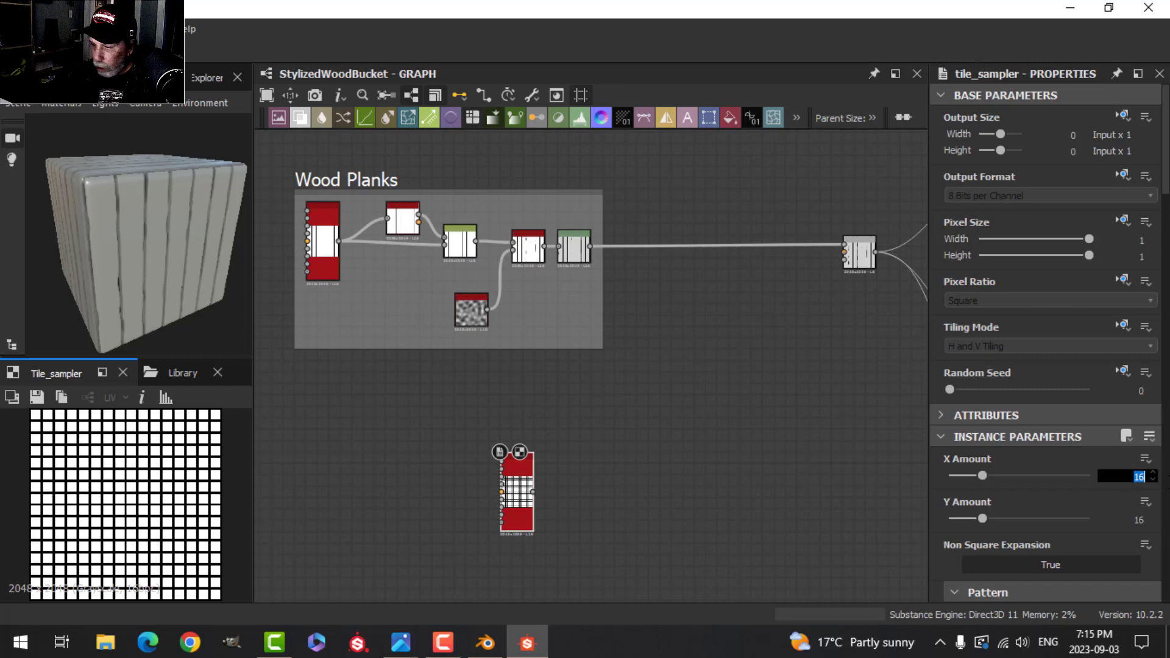
type("2")
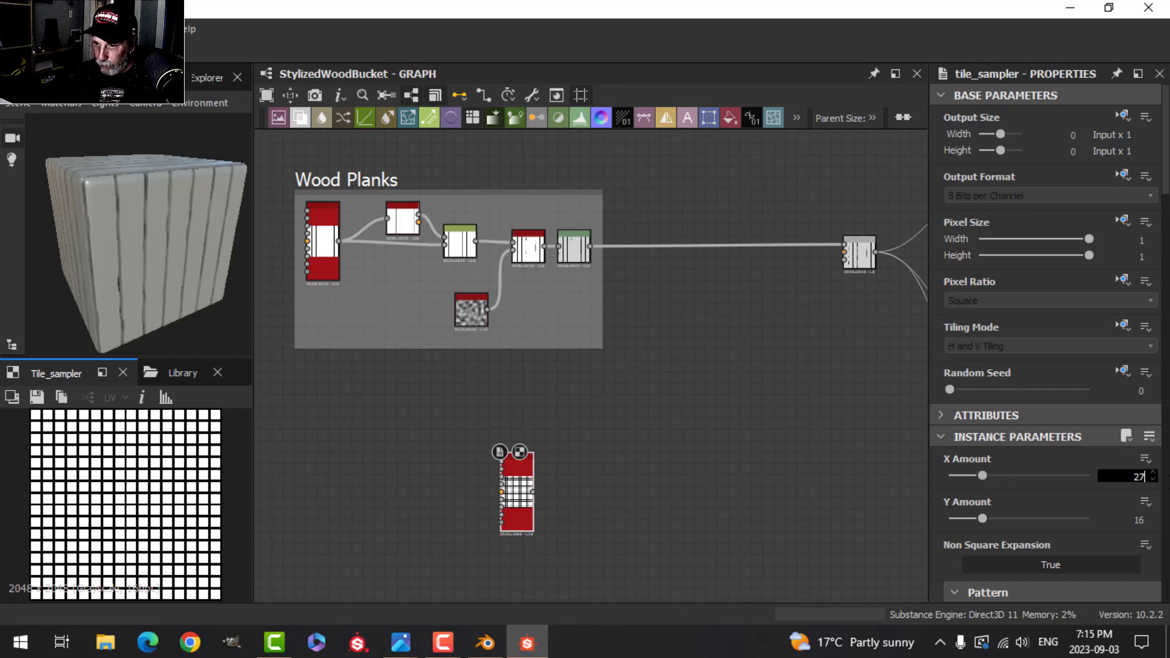
type("7")
key("Return")
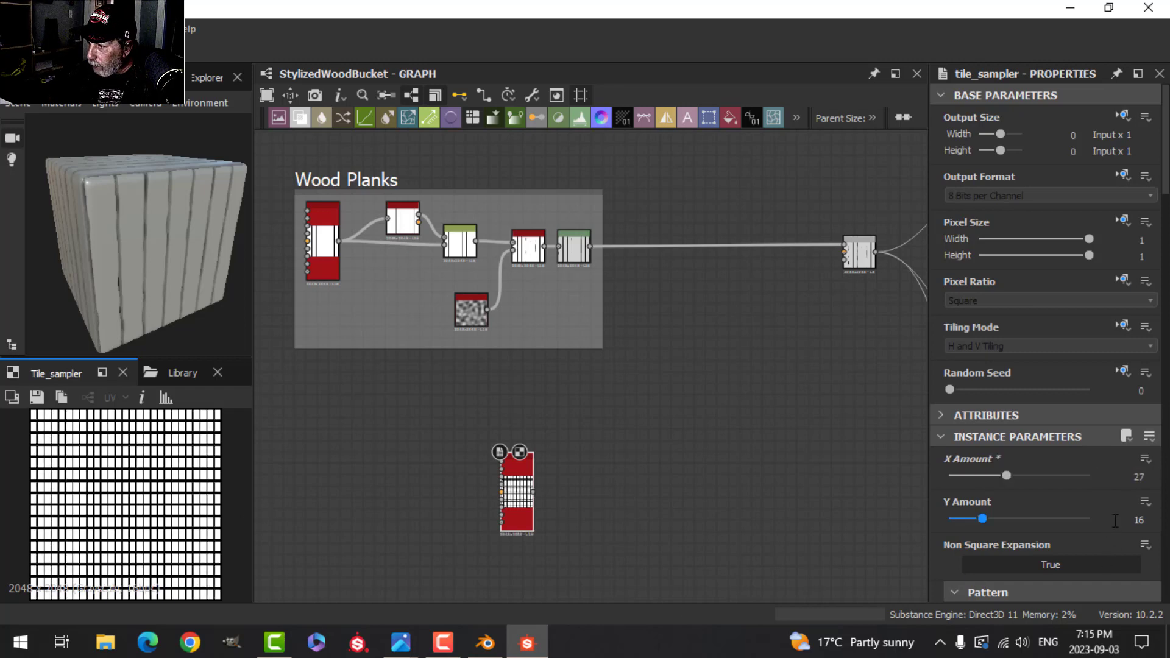
left_click(1138, 520)
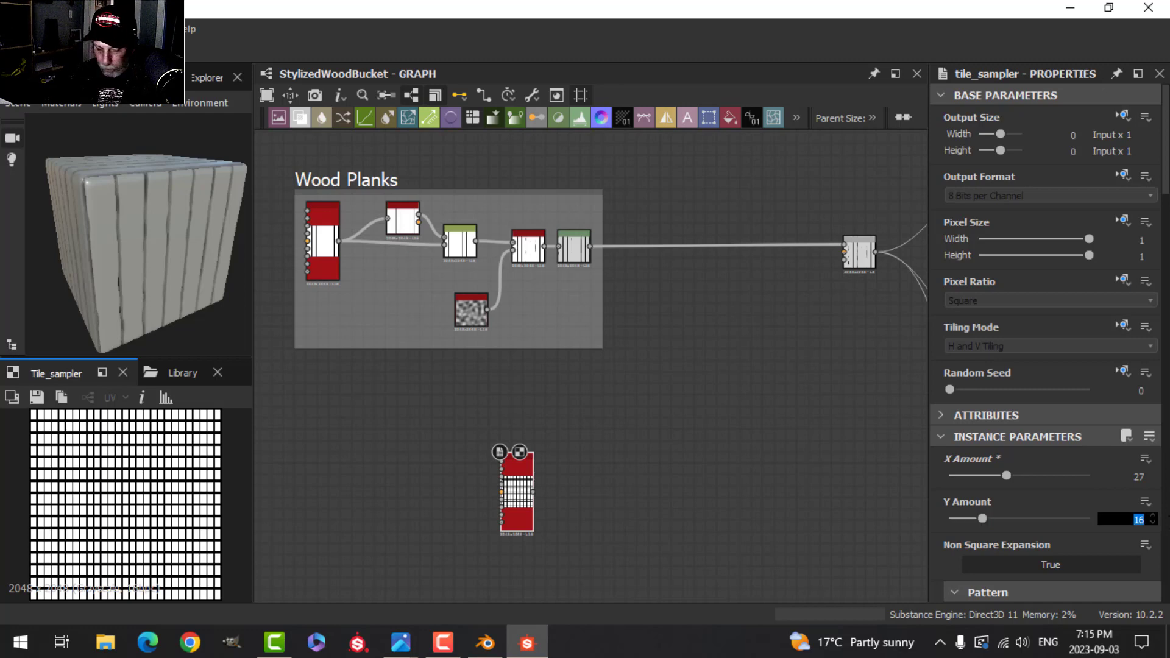
type("1")
key("Return")
scroll(101, 539, "up", 2)
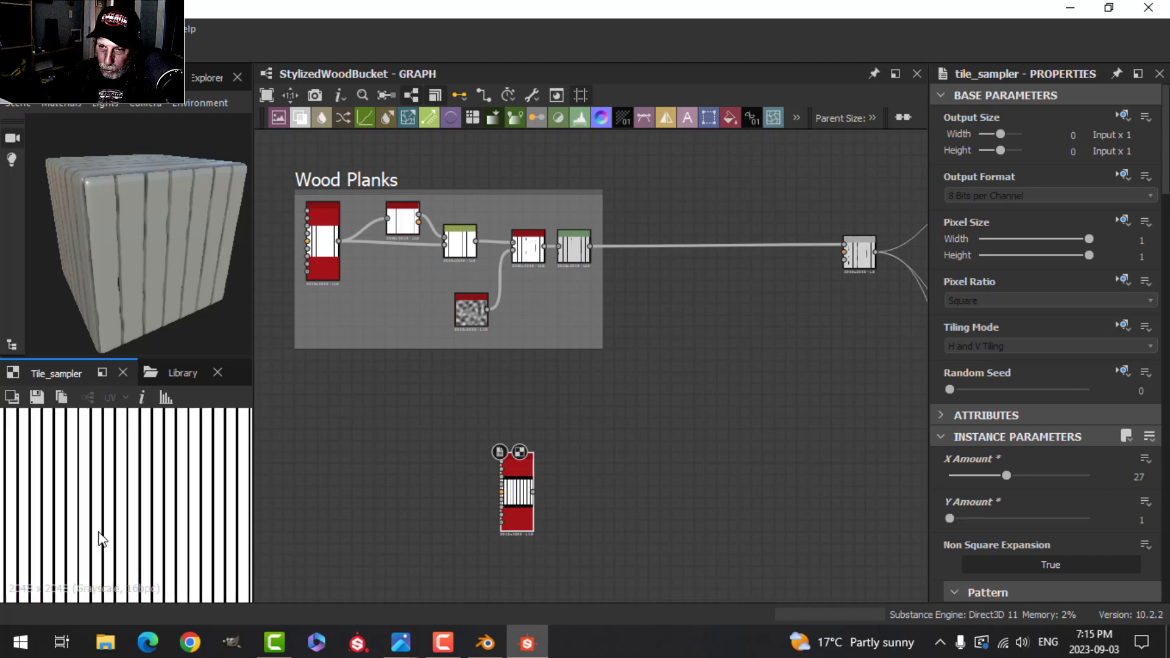
scroll(102, 536, "down", 1)
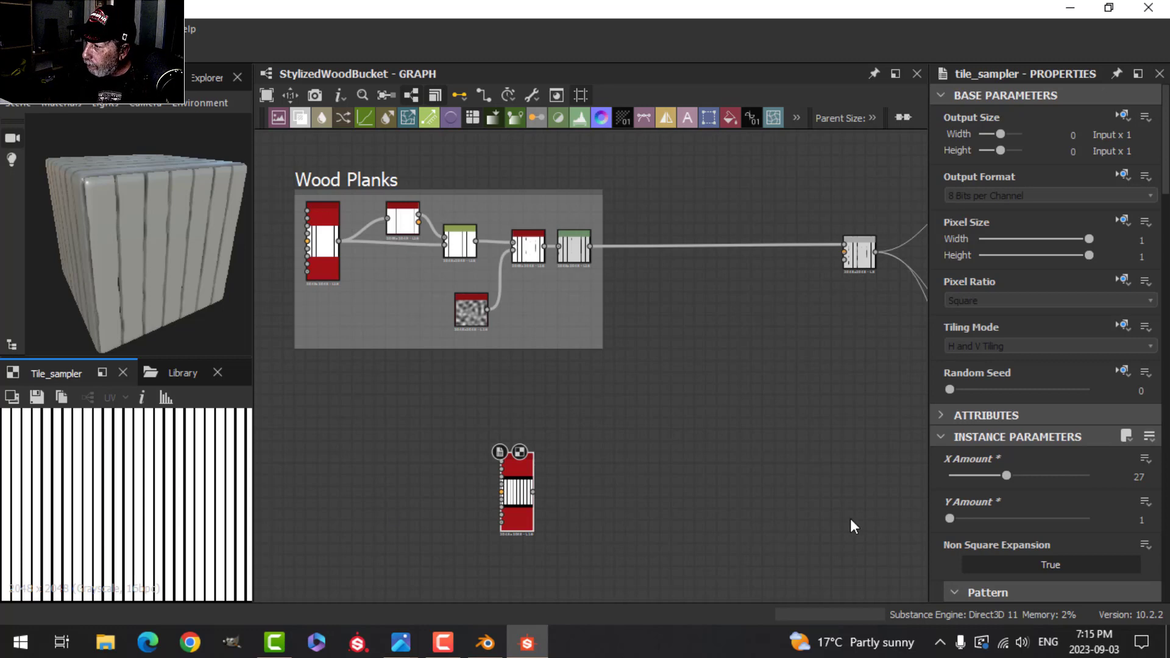
Try a Size Random Y value of 1 on the new Tile Sampler, and undo it
scroll(1016, 502, "down", 5)
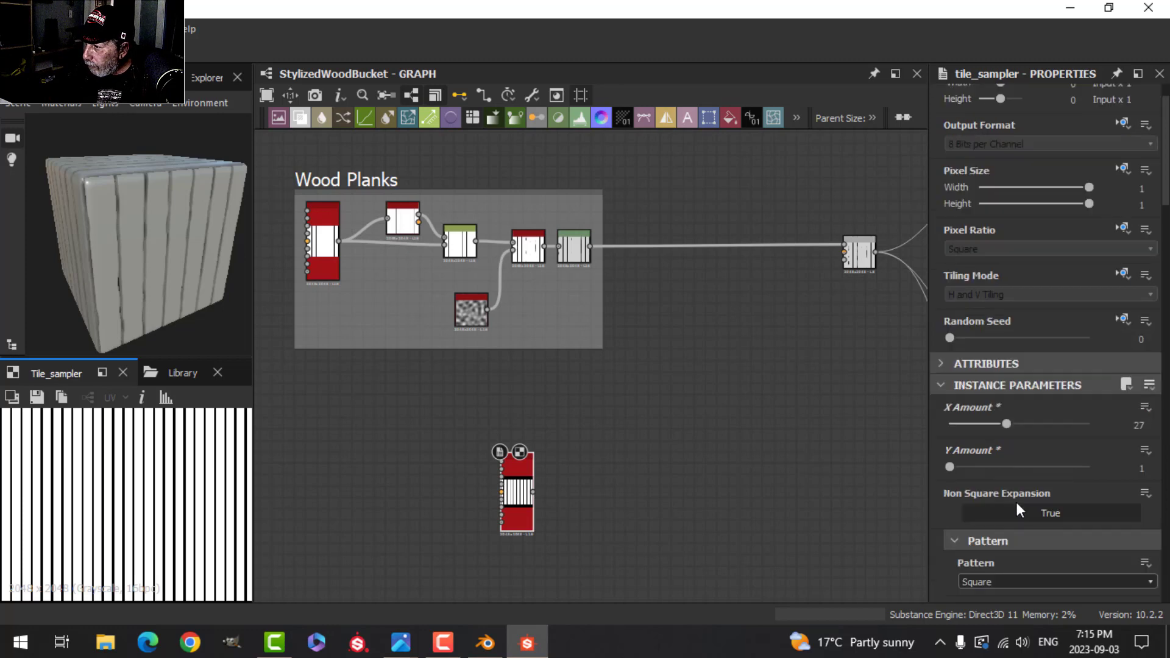
scroll(1016, 502, "down", 4)
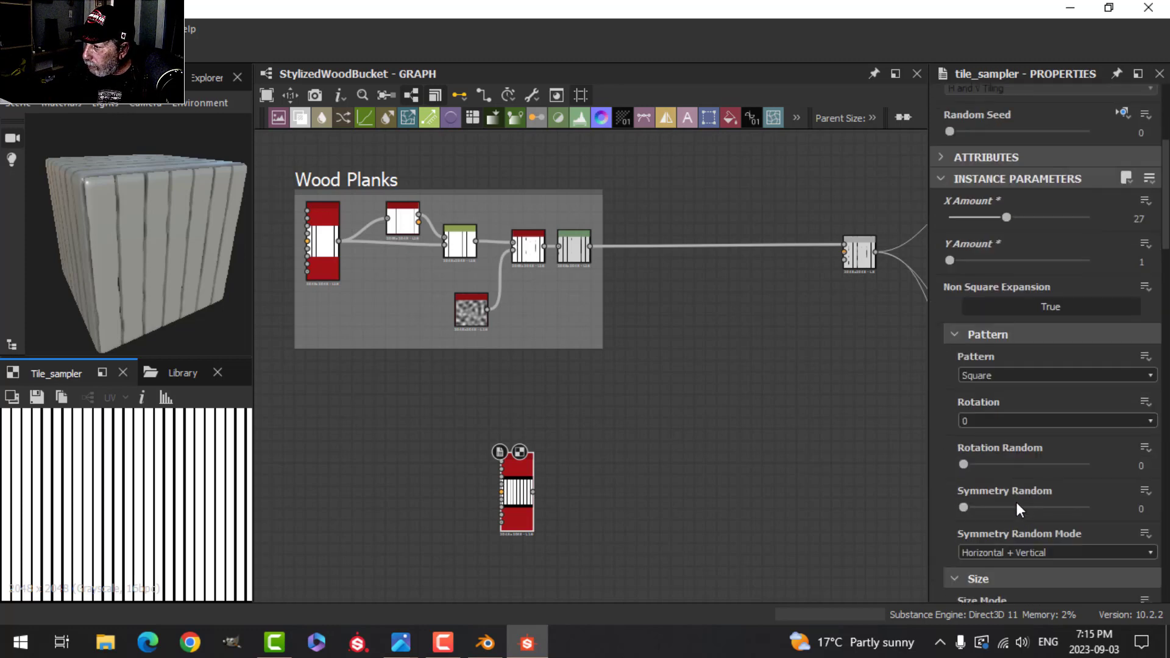
scroll(1016, 502, "up", 2)
scroll(1017, 502, "down", 3)
scroll(1017, 502, "down", 2)
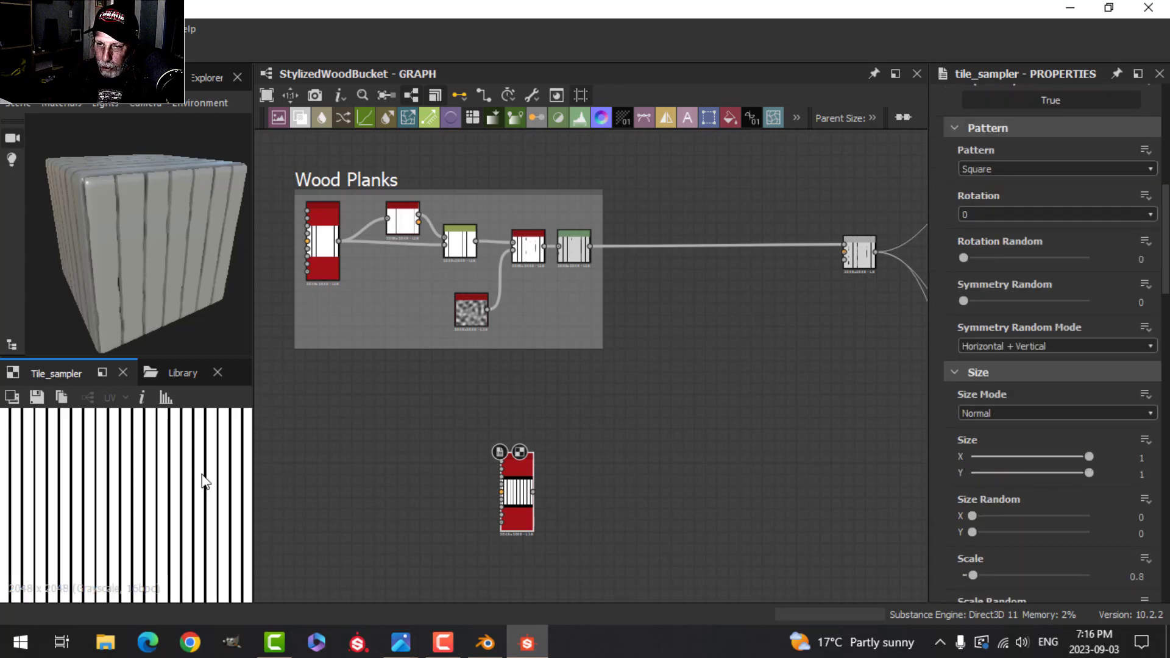
scroll(204, 480, "down", 2)
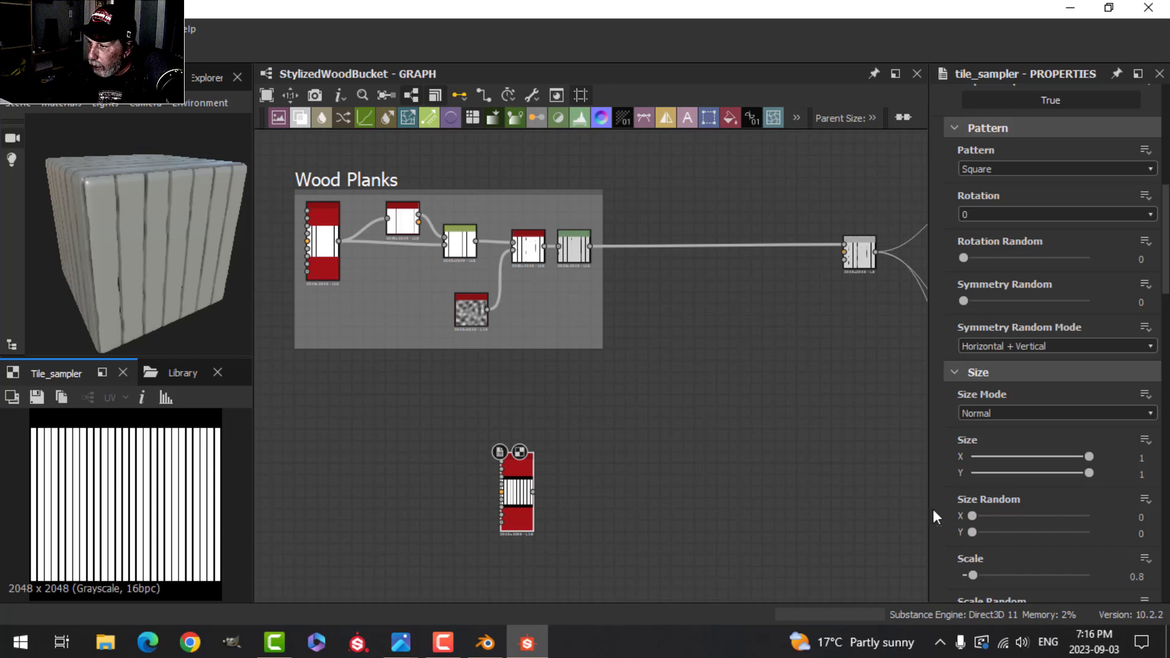
left_click(1120, 534)
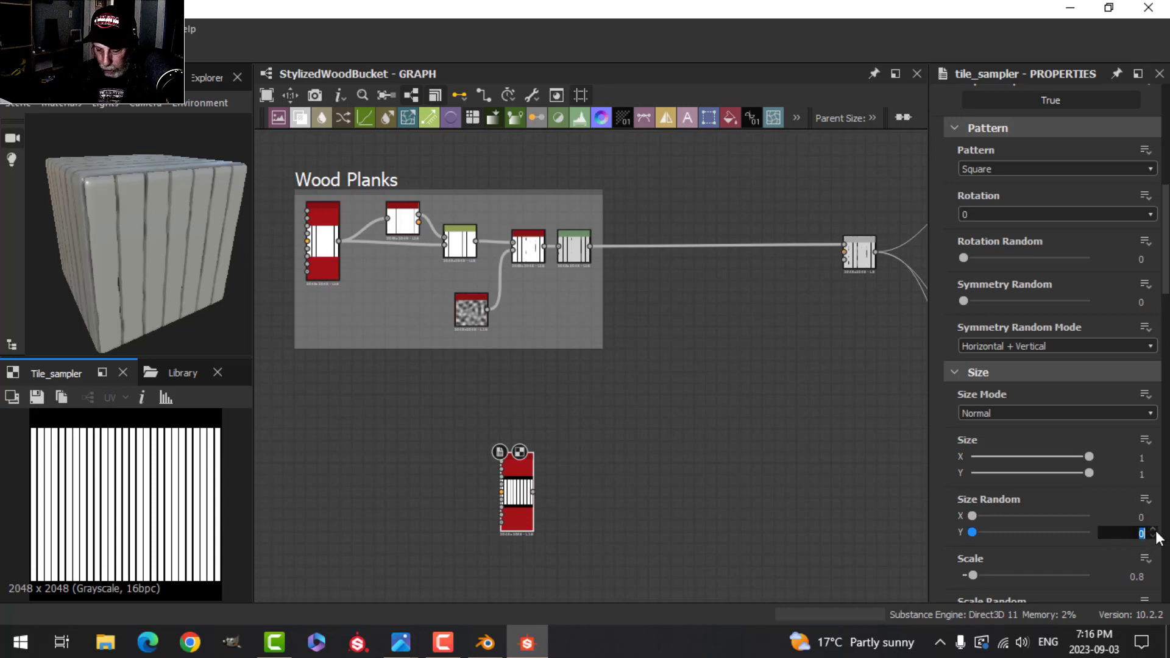
key("Return")
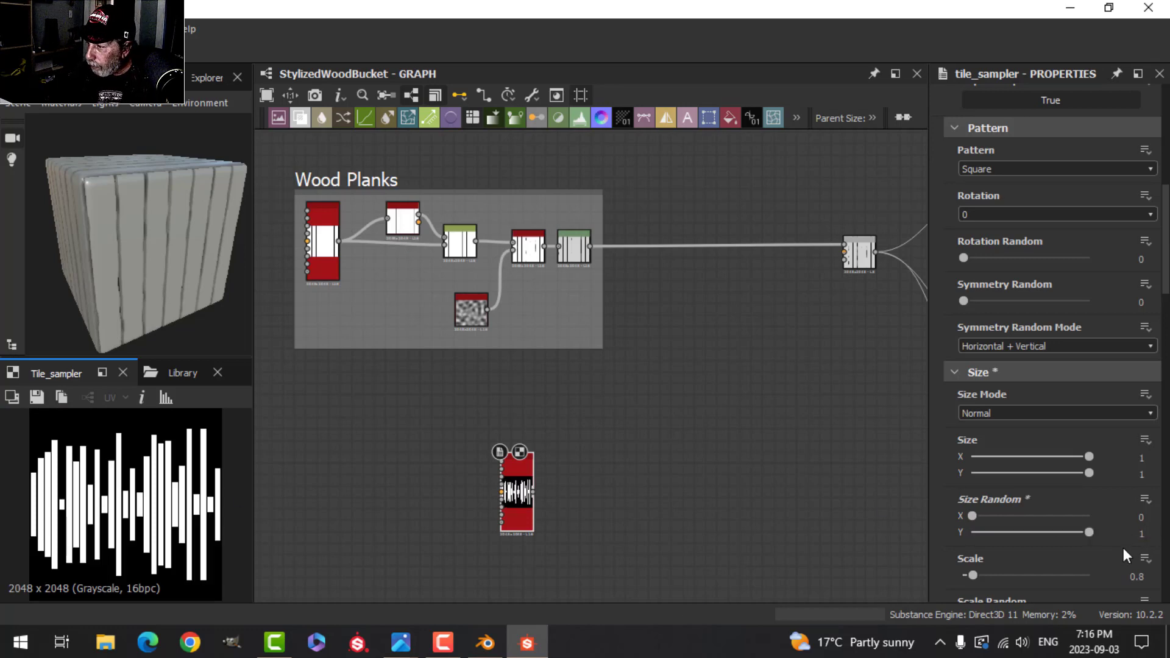
key("ctrl+z")
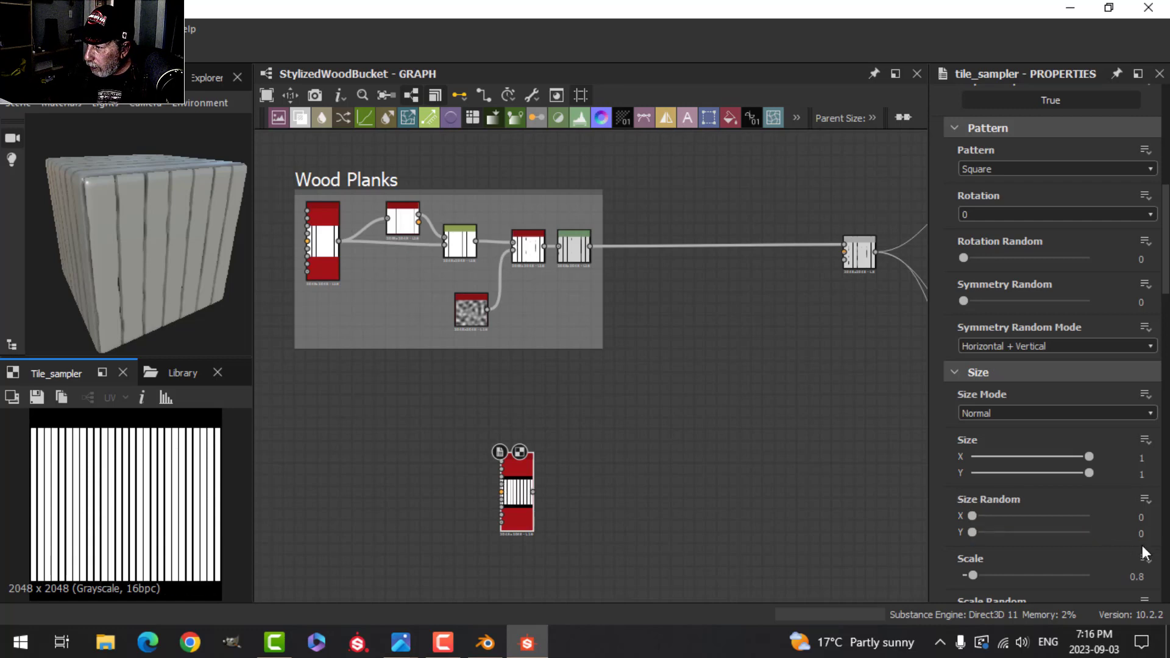
Set the new Tile Sampler's Size Y to 3 so the strips span the full height
left_click(1141, 473)
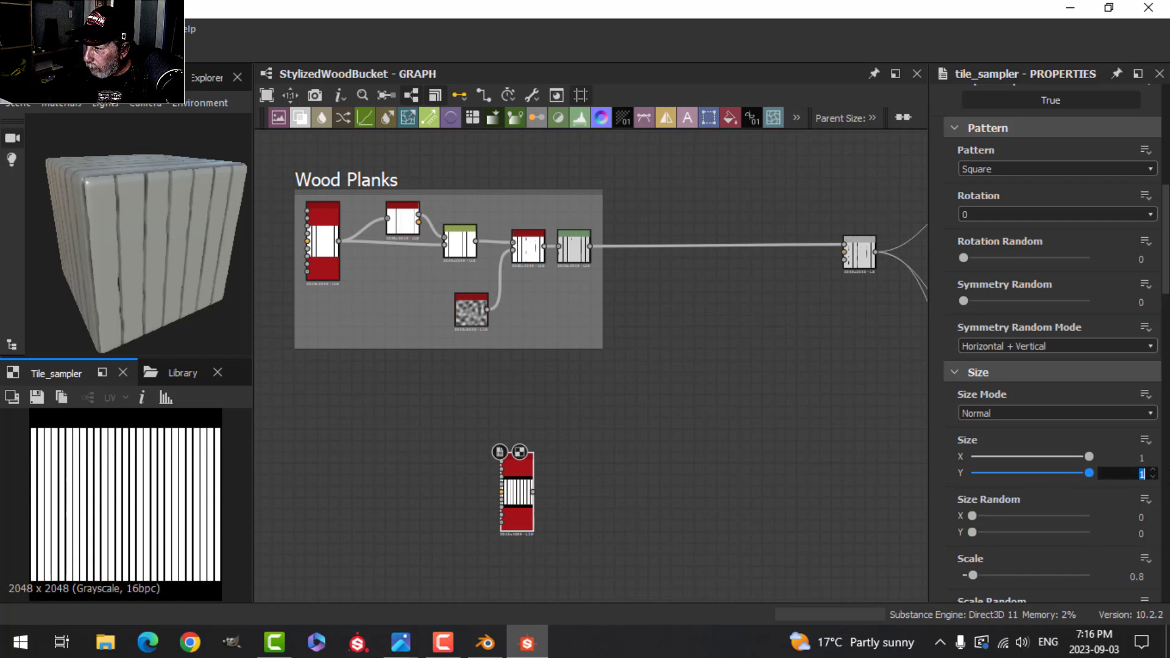
key("Return")
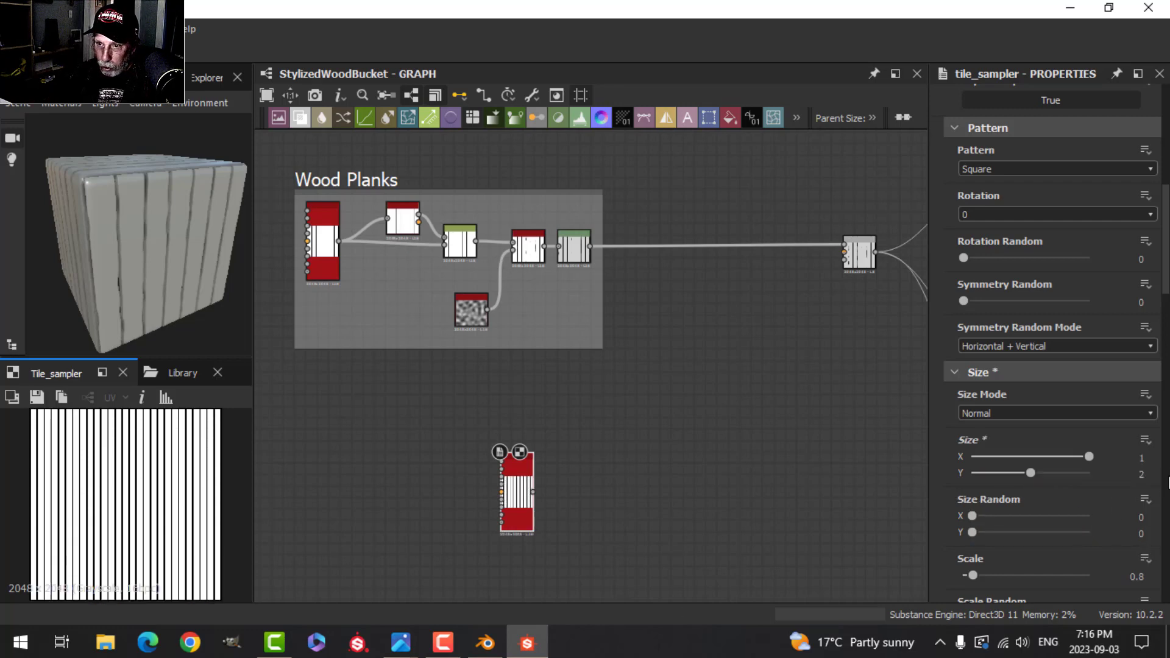
left_click(1138, 473)
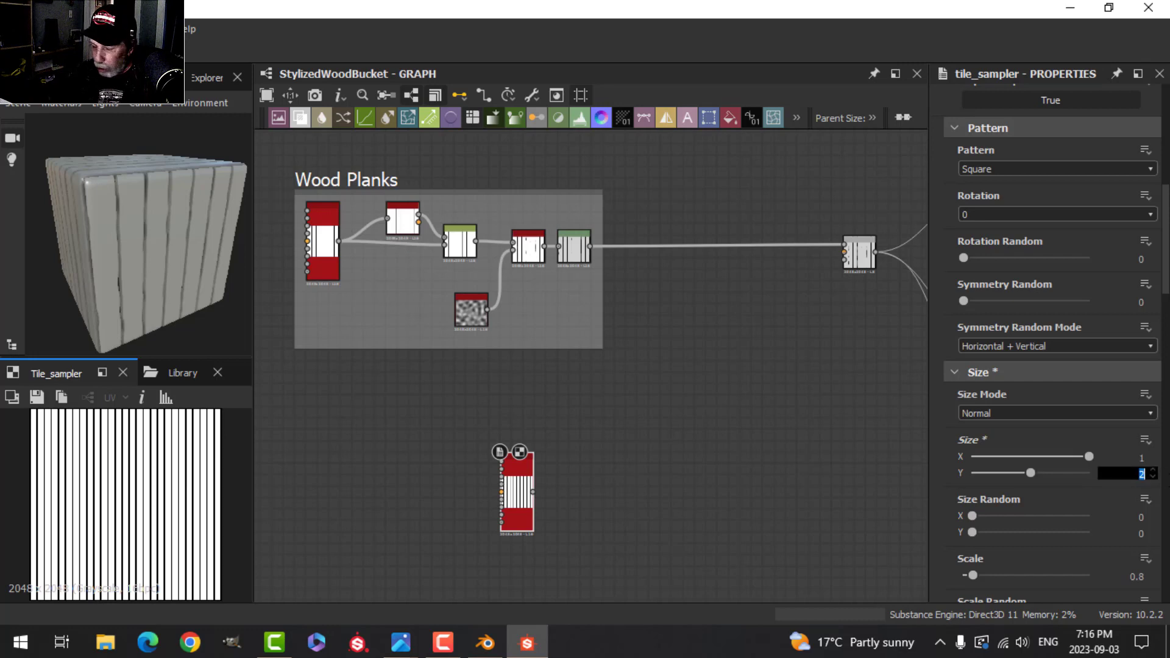
type("3")
key("Return")
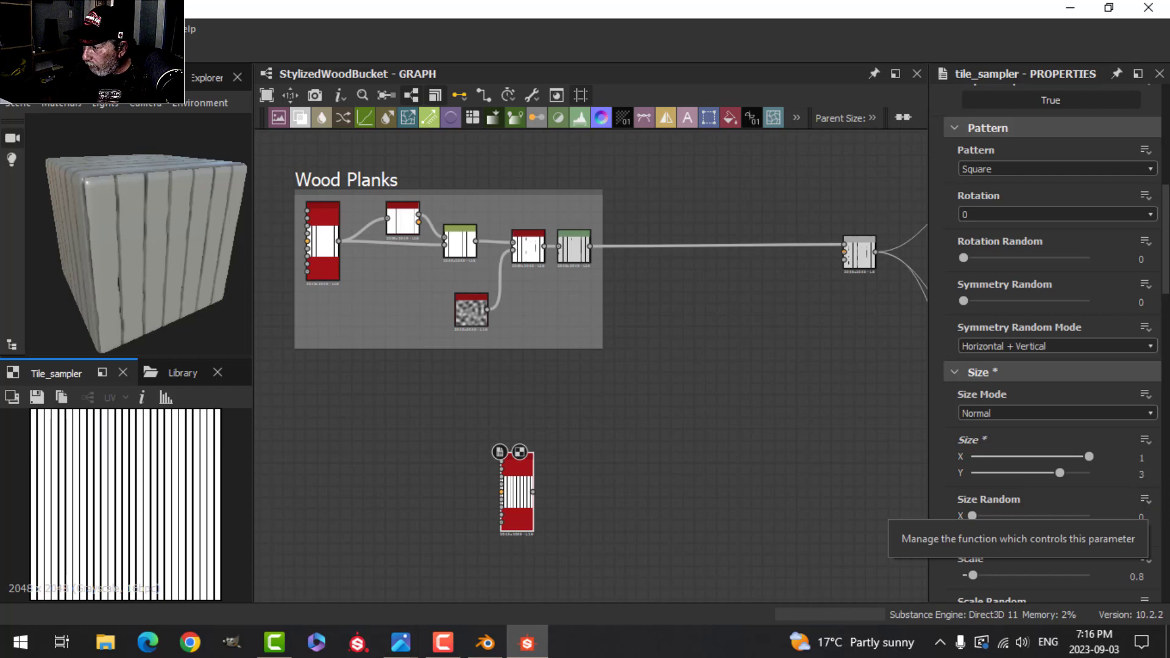
Set the new Tile Sampler's Color Random to 0.33 and inspect the strips in the 2D preview
scroll(1076, 517, "down", 2)
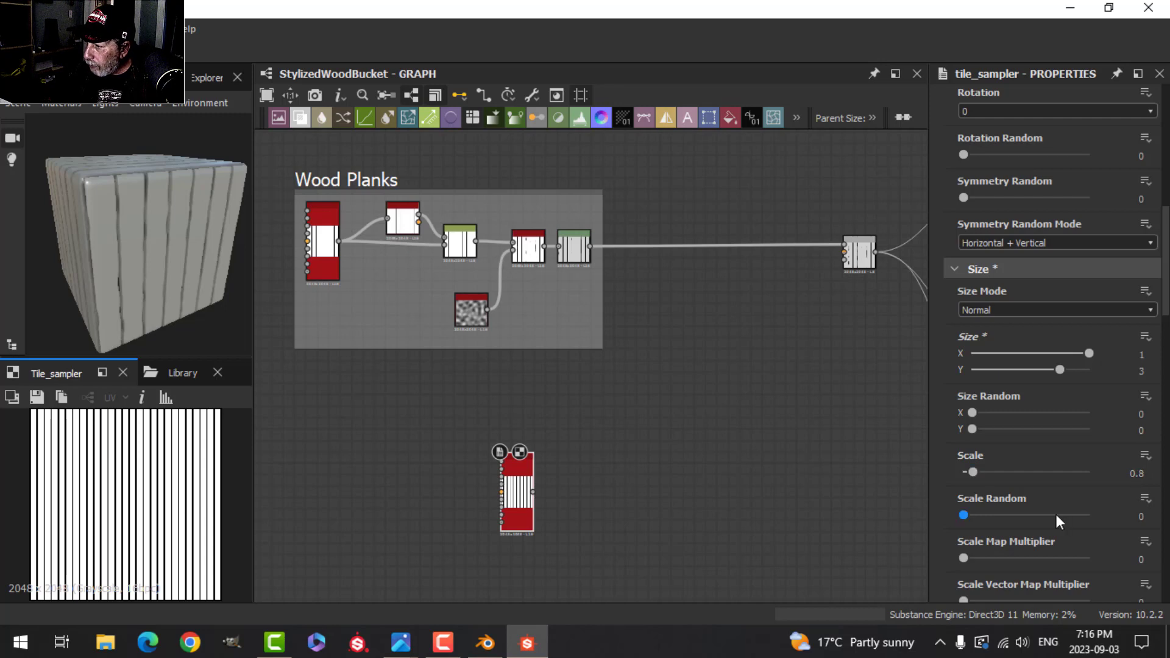
scroll(1052, 508, "down", 2)
scroll(1048, 489, "down", 4)
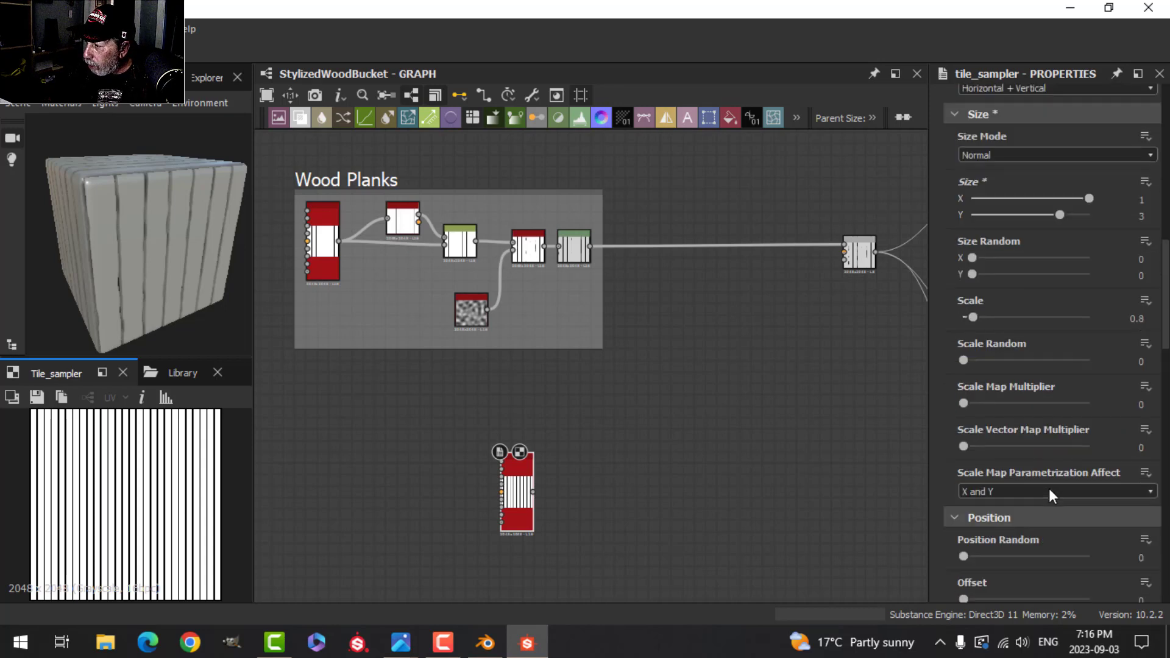
scroll(1048, 488, "down", 12)
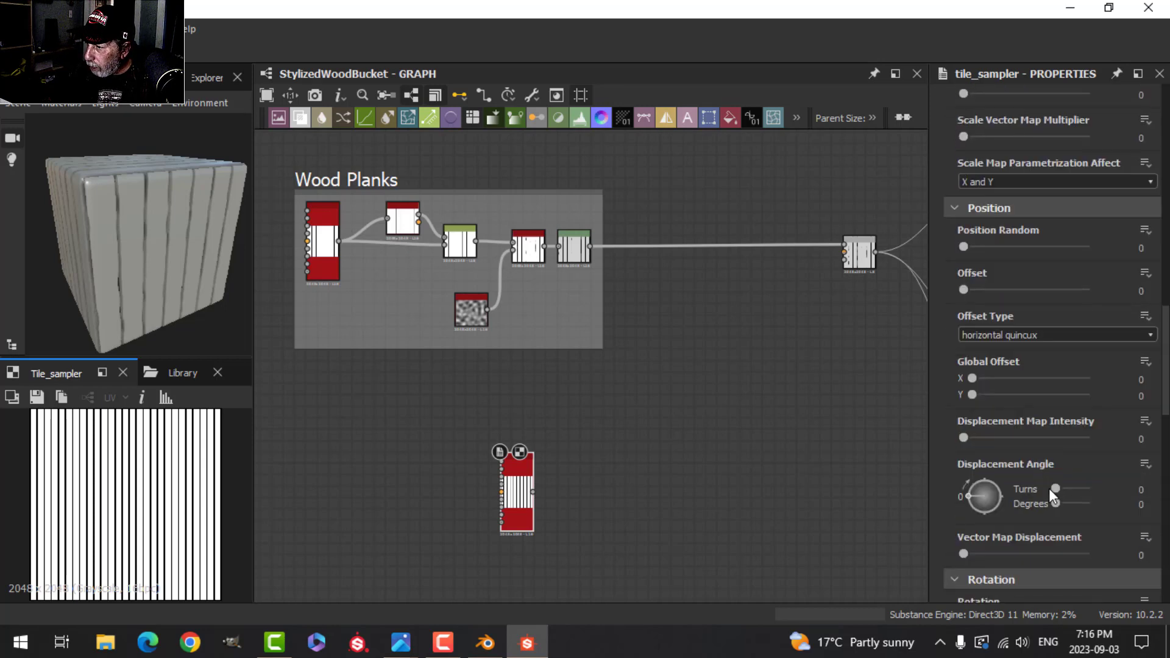
scroll(1048, 488, "down", 4)
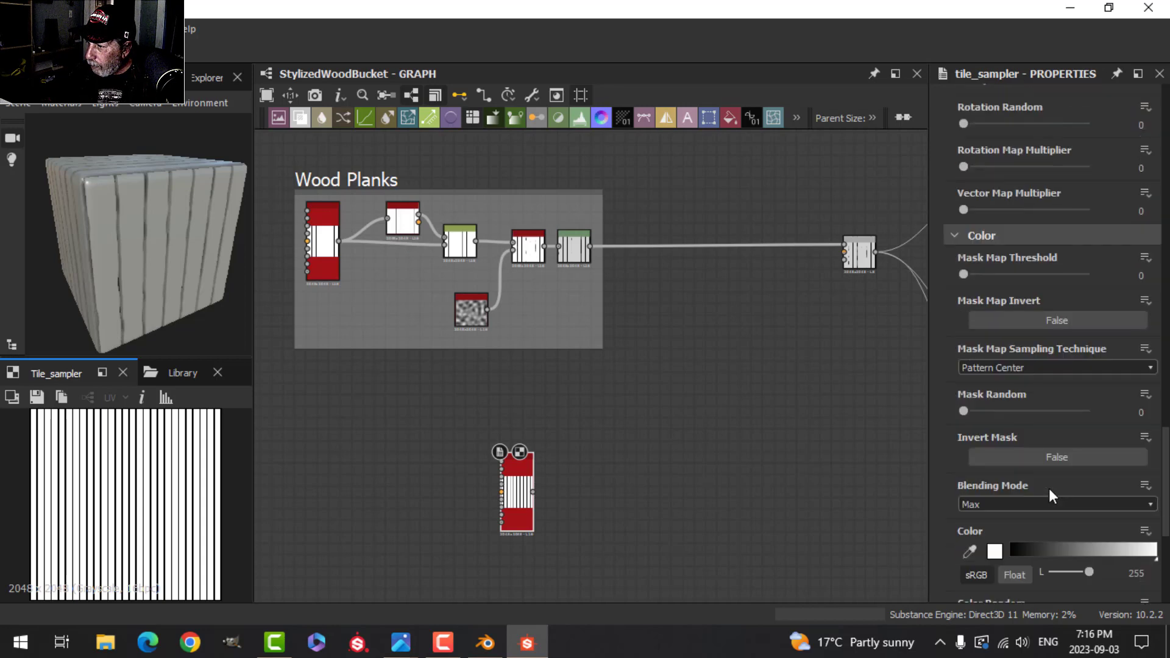
left_click_drag(967, 515, 1004, 516)
scroll(150, 496, "up", 3)
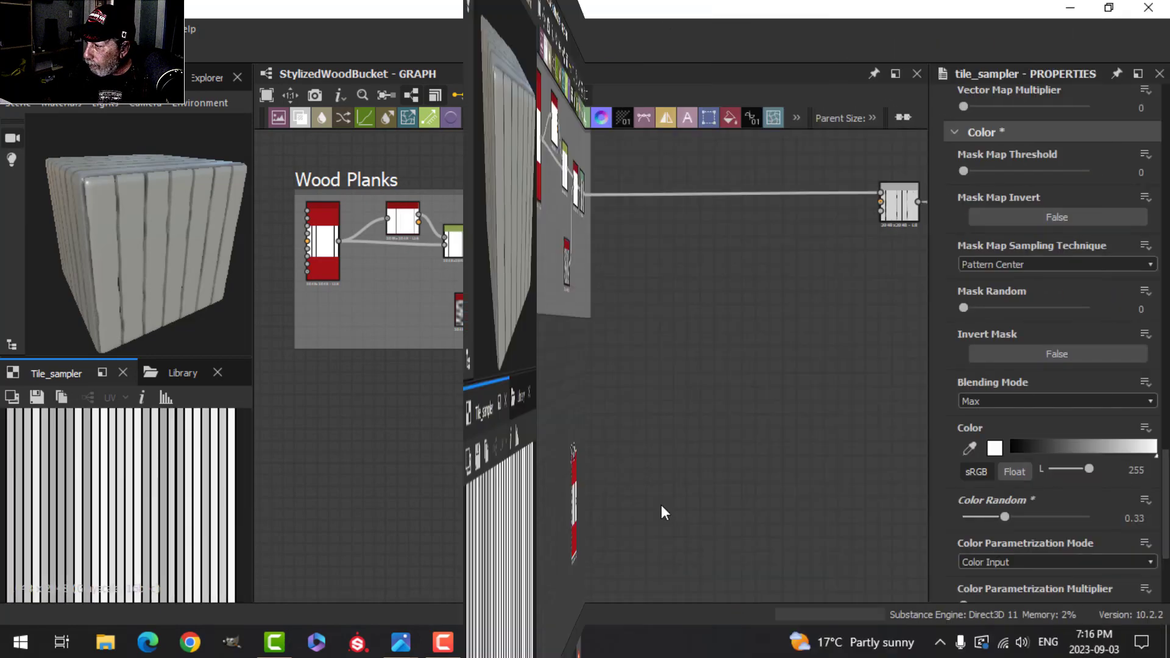
scroll(661, 504, "up", 1)
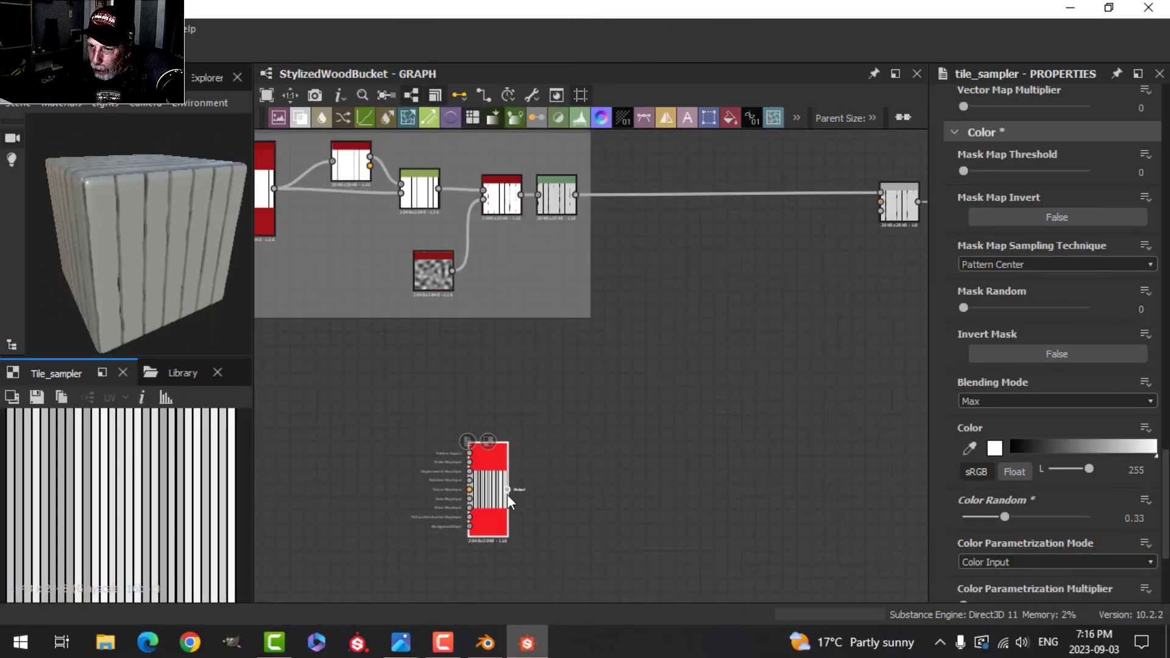
scroll(507, 495, "up", 1)
scroll(191, 527, "down", 3)
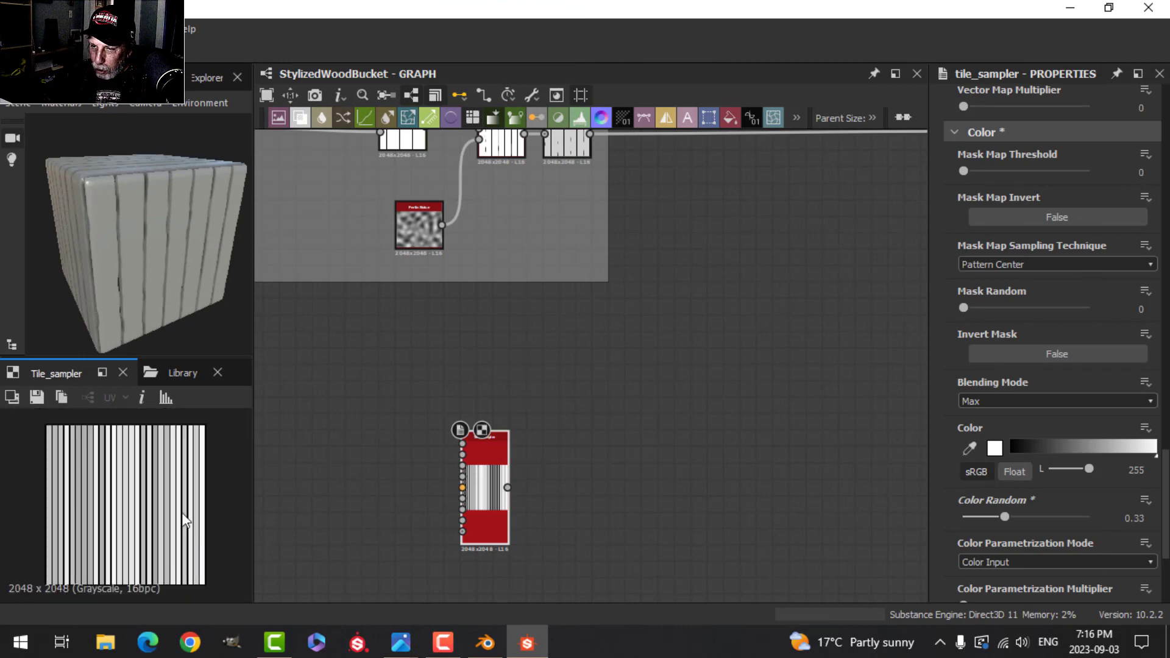
Add a Distance node fed by the new Tile Sampler's output, and shift the Tile Sampler slightly up and left
scroll(183, 516, "up", 1)
scroll(516, 513, "up", 2)
left_click_drag(506, 477, 579, 452)
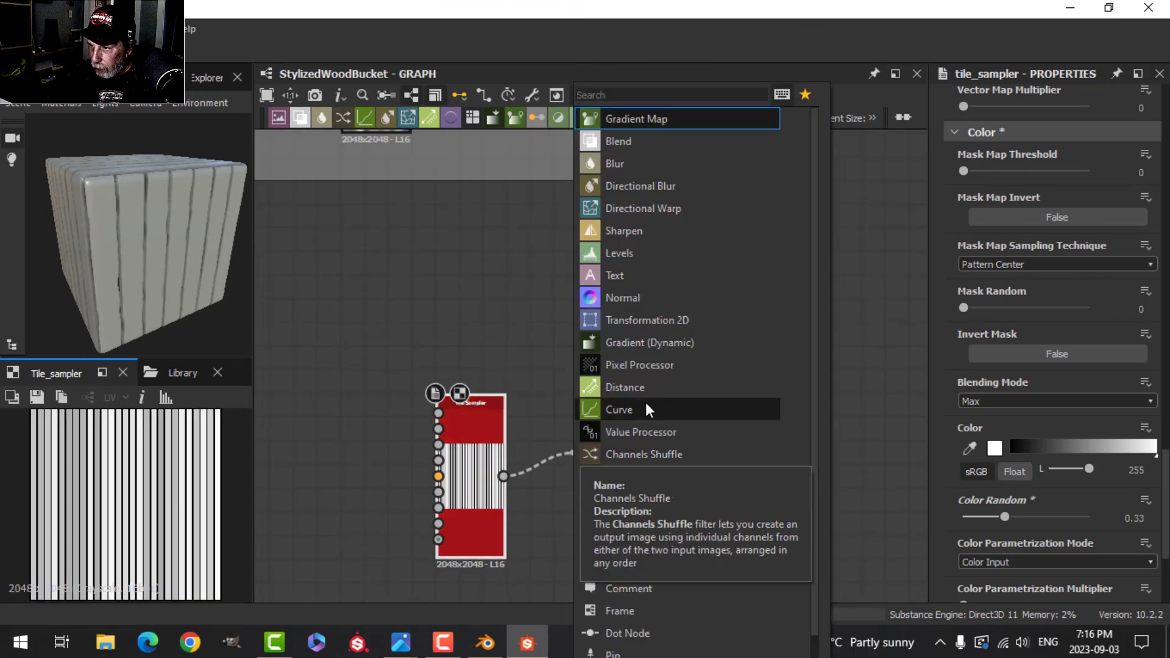
left_click(638, 385)
left_click_drag(480, 467, 459, 440)
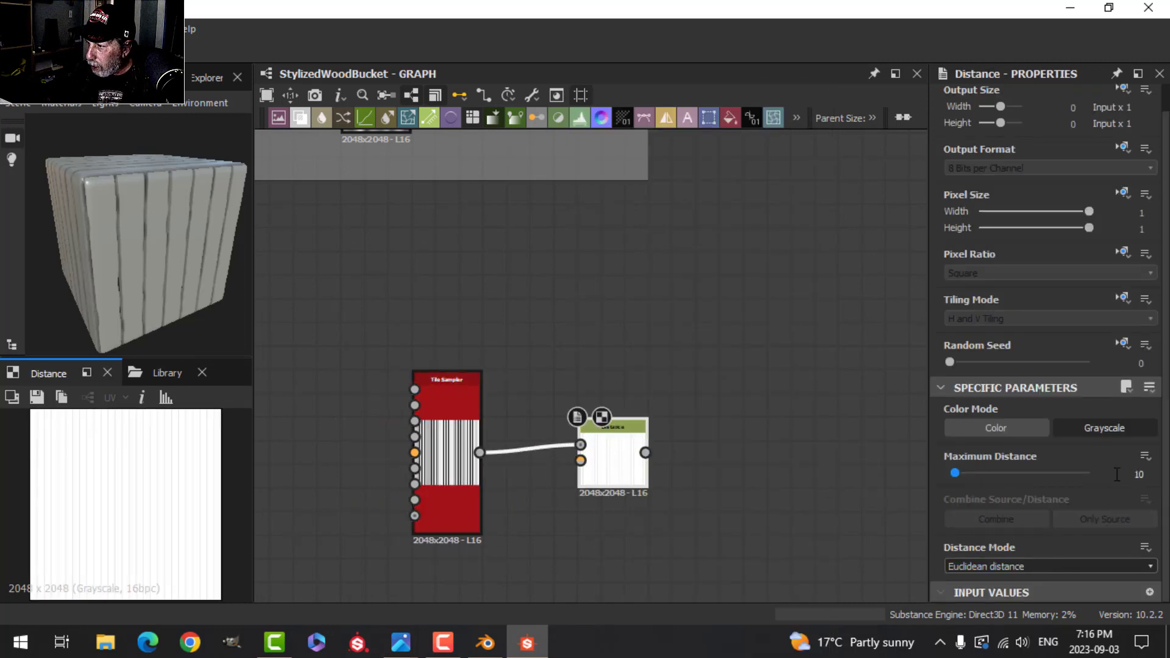
Set the Distance node's Maximum Distance to 2 and check the thin lines in the 2D preview
left_click(1139, 474)
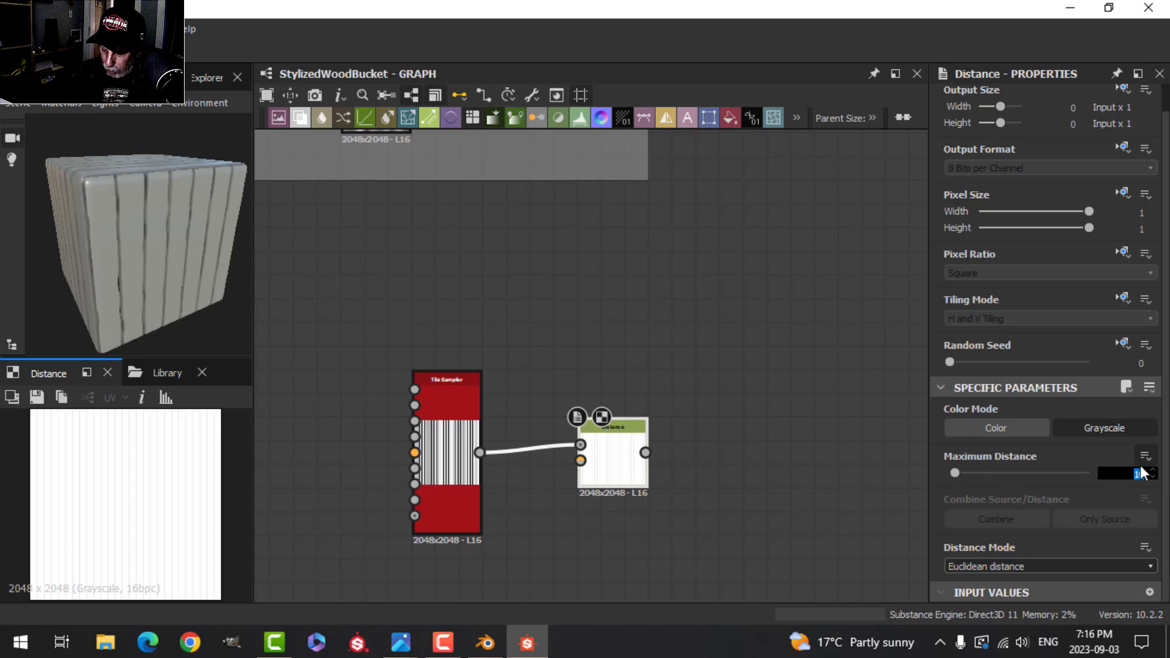
type("0.")
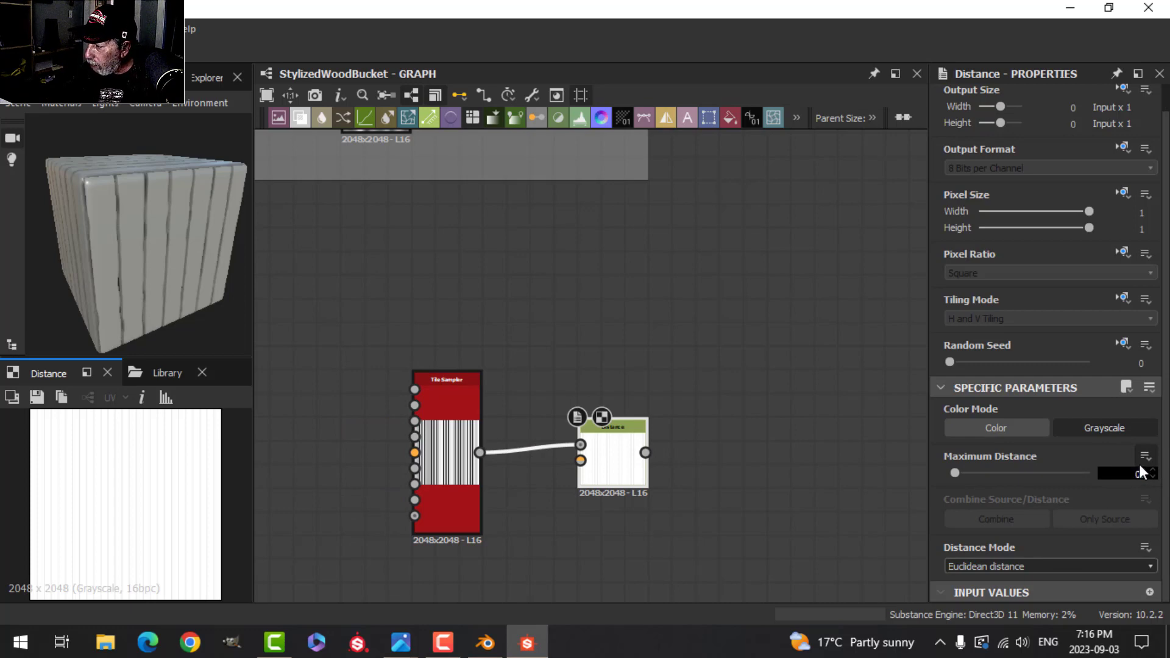
key("Return")
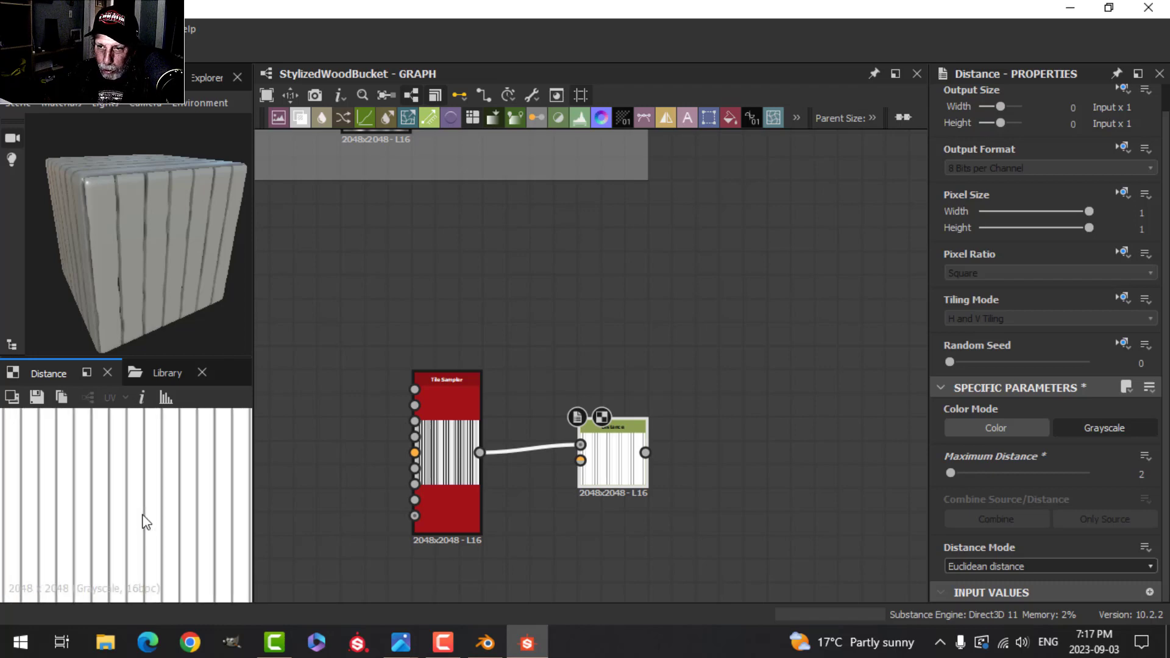
scroll(758, 521, "down", 3)
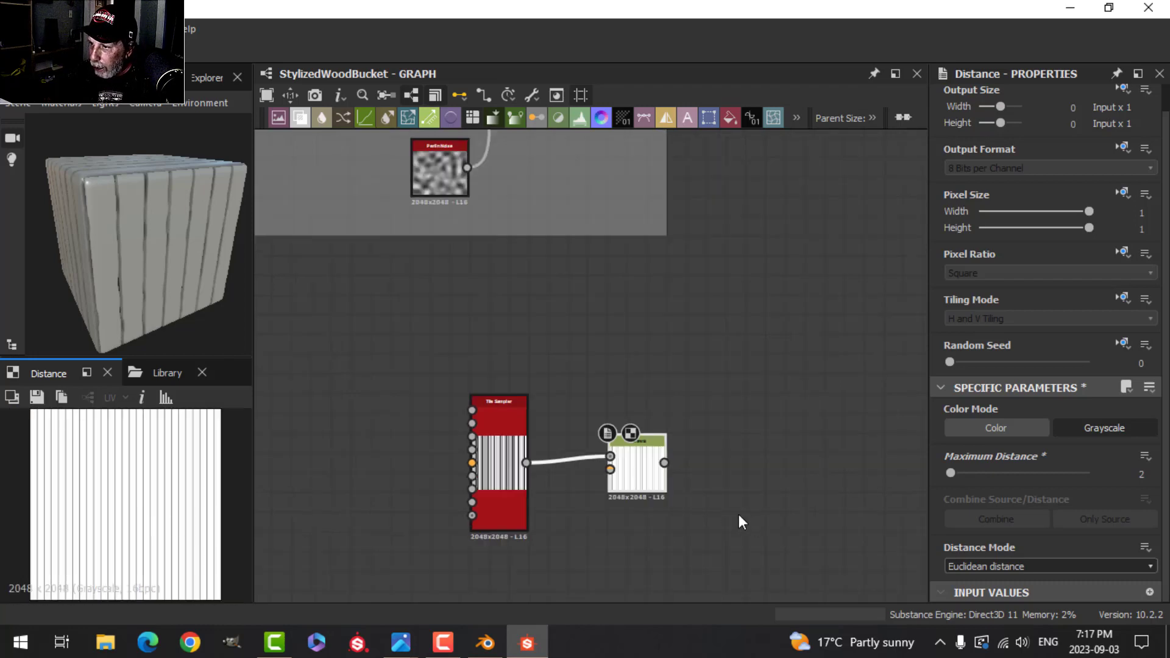
Connect the new Tile Sampler's output to the new Distance node's Source Input and check the result in the 2D preview
scroll(432, 257, "down", 1)
middle_click_drag(432, 258, 452, 330)
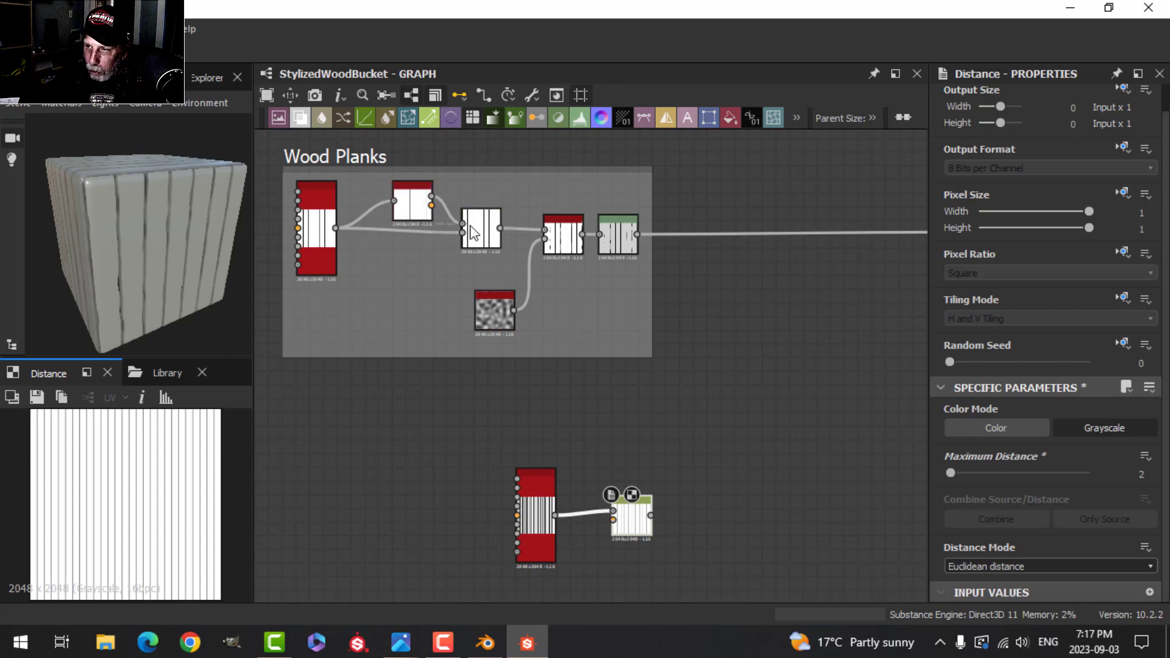
scroll(718, 429, "up", 2)
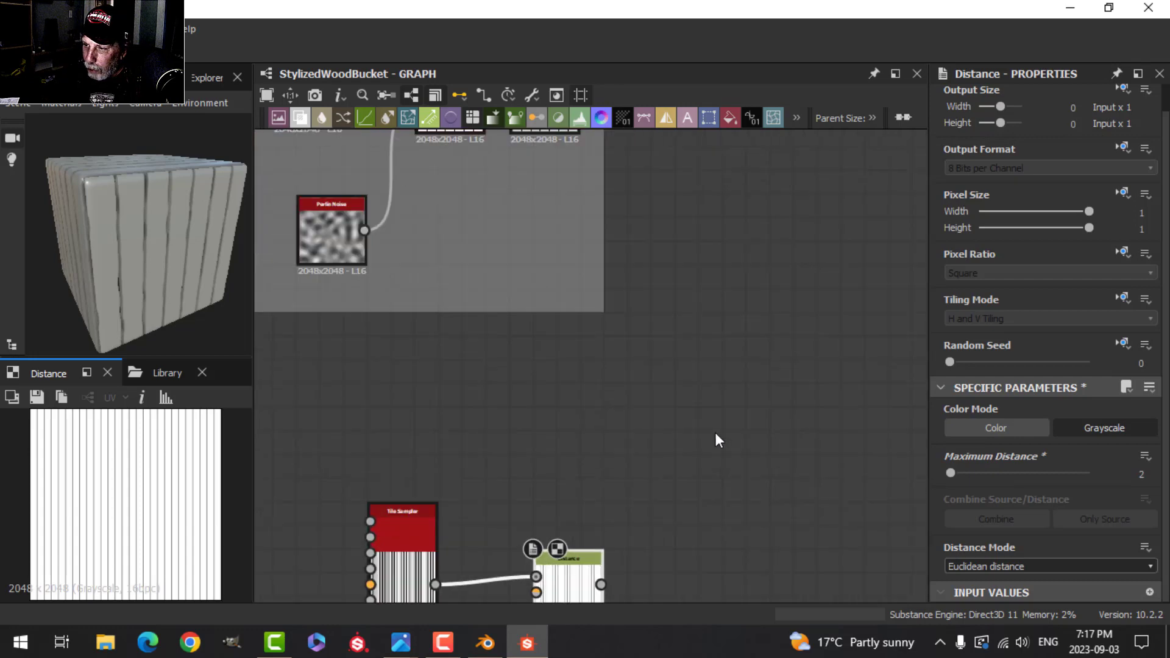
middle_click_drag(716, 439, 768, 306)
scroll(741, 357, "up", 4)
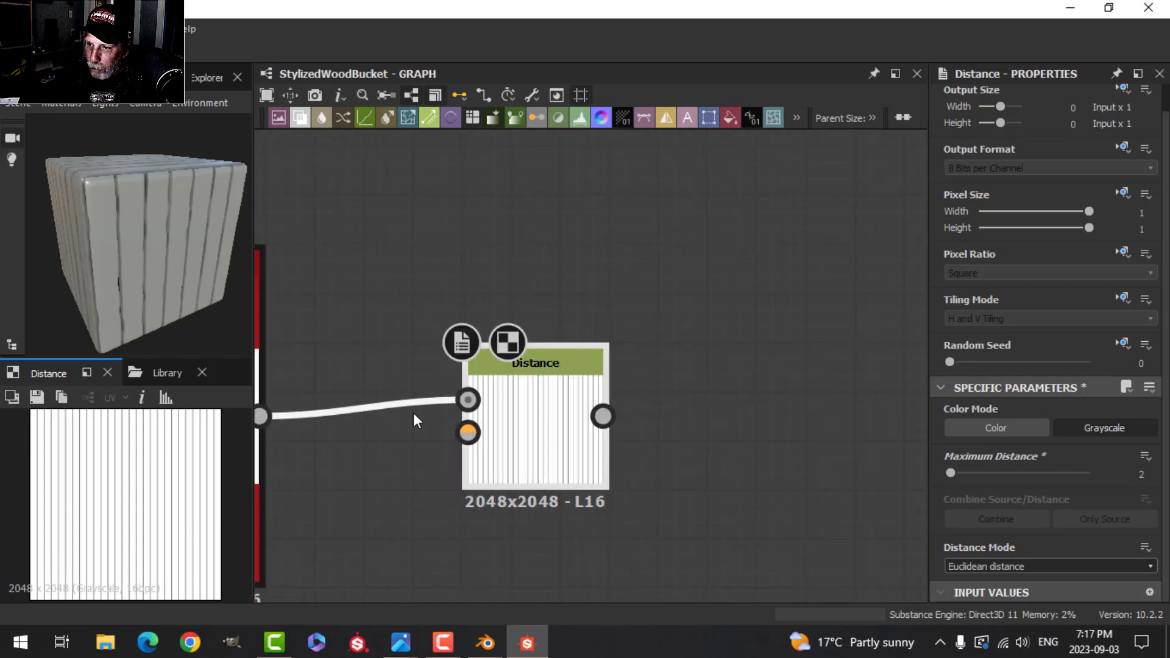
scroll(413, 420, "down", 1)
middle_click_drag(413, 421, 510, 360)
left_click_drag(375, 346, 550, 361)
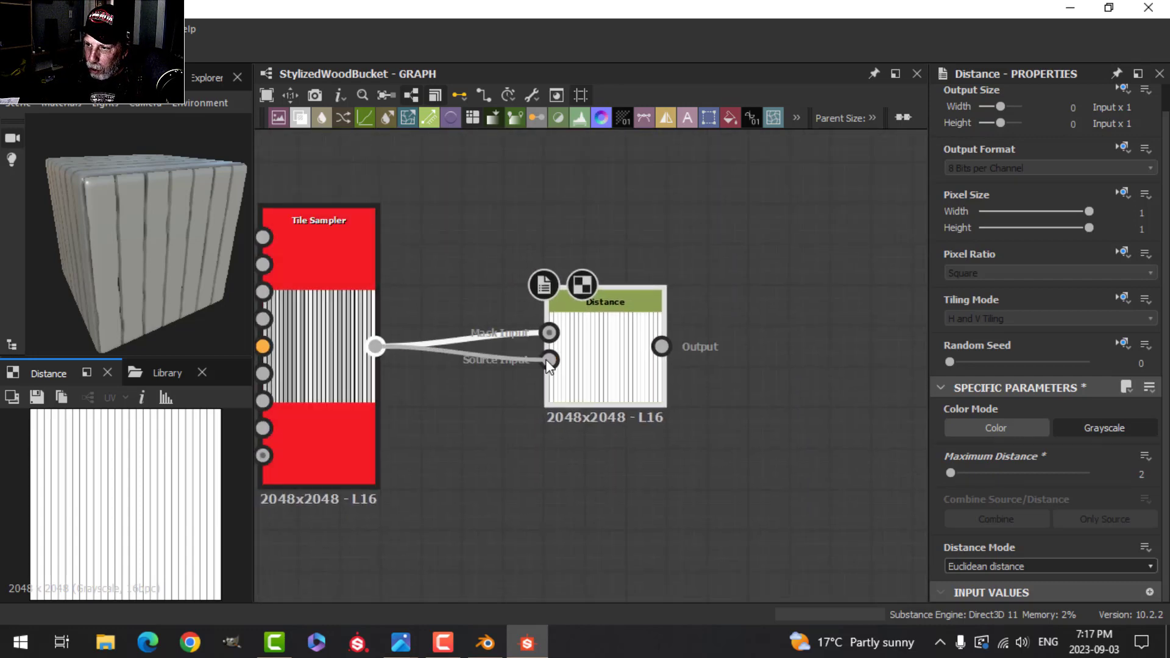
scroll(147, 516, "up", 1)
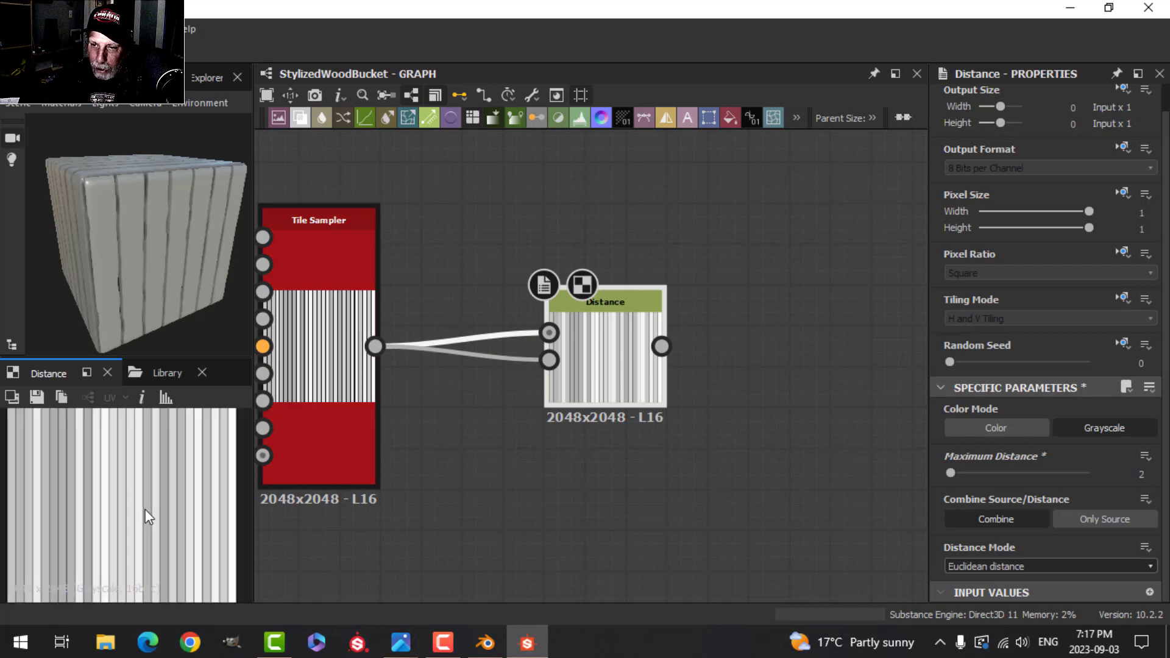
Add a Warp node fed by the new Distance node's output and space it farther from the Distance node
scroll(145, 513, "down", 1)
middle_click_drag(720, 452, 683, 448)
scroll(697, 442, "up", 2)
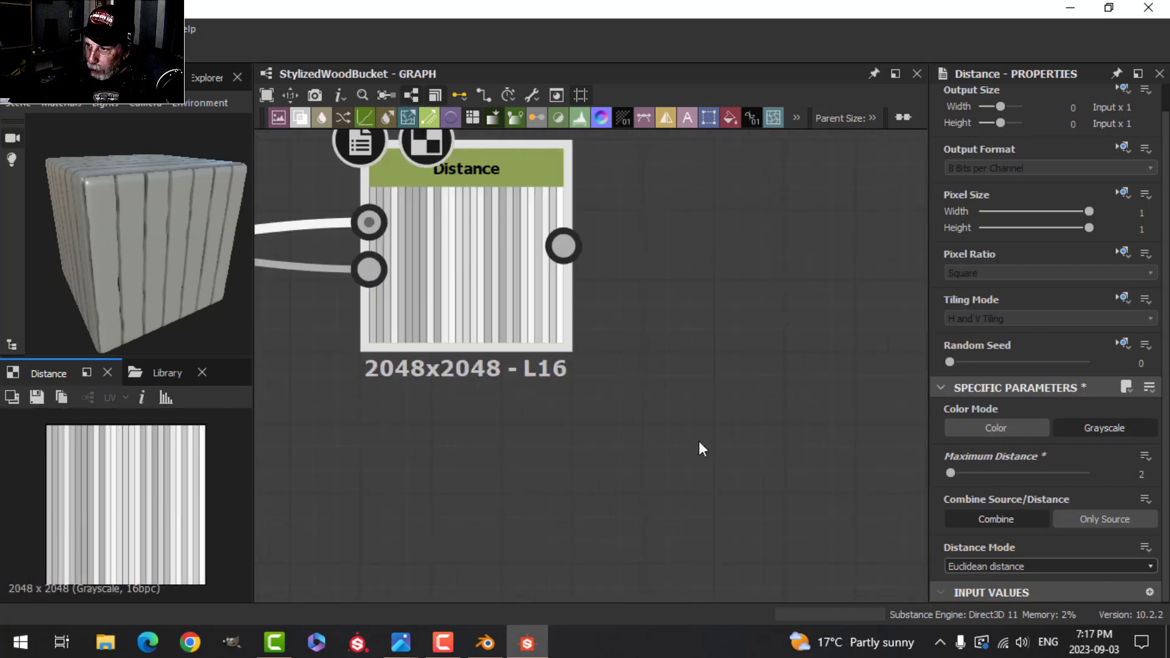
scroll(573, 469, "down", 1)
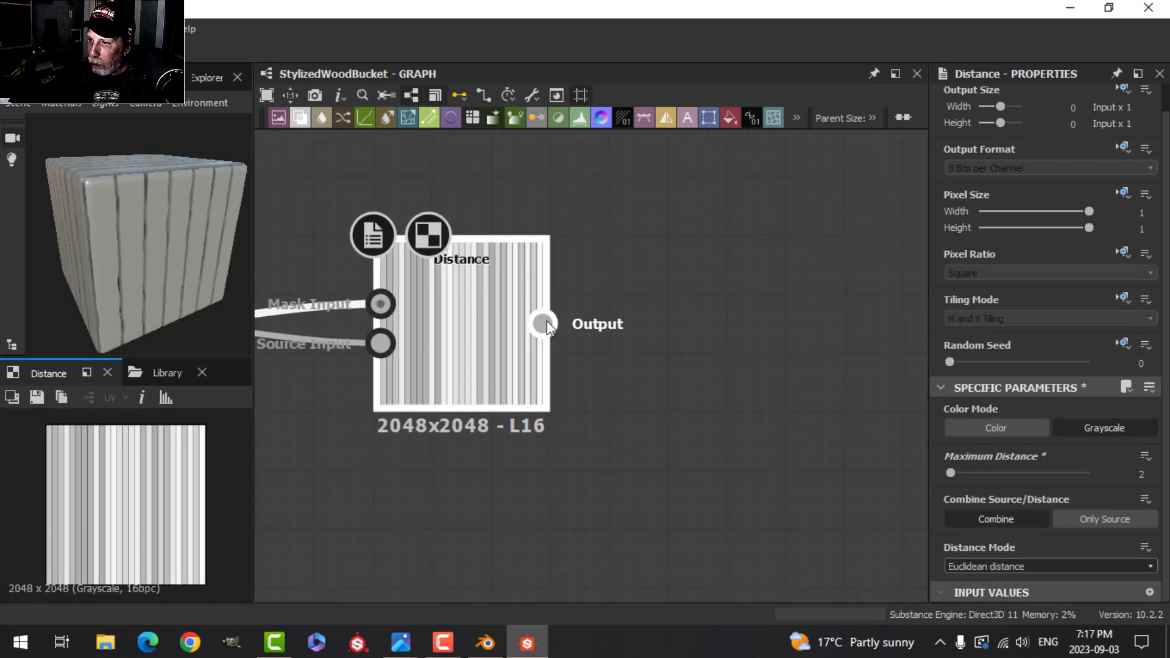
left_click_drag(544, 321, 609, 302)
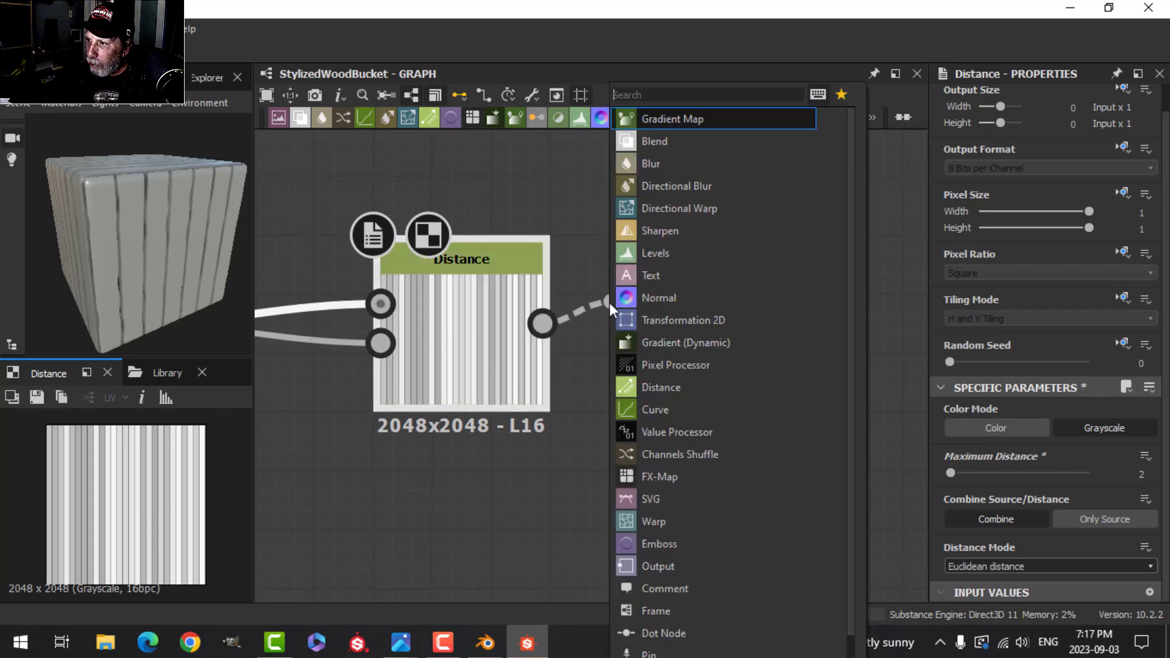
type("war")
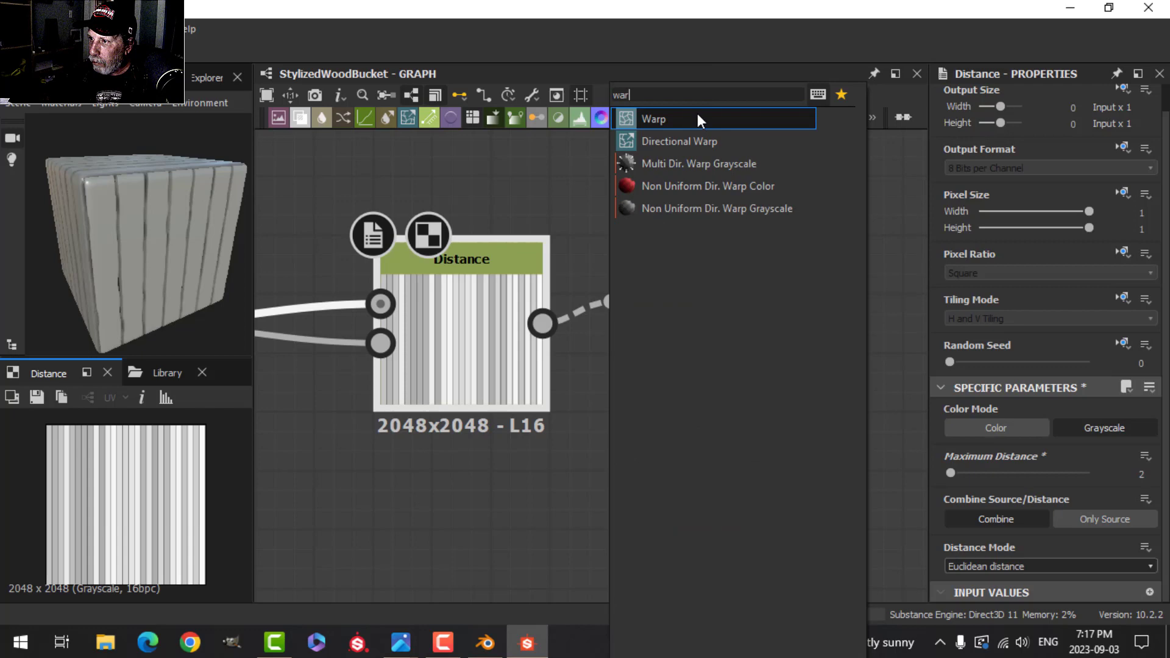
left_click(697, 117)
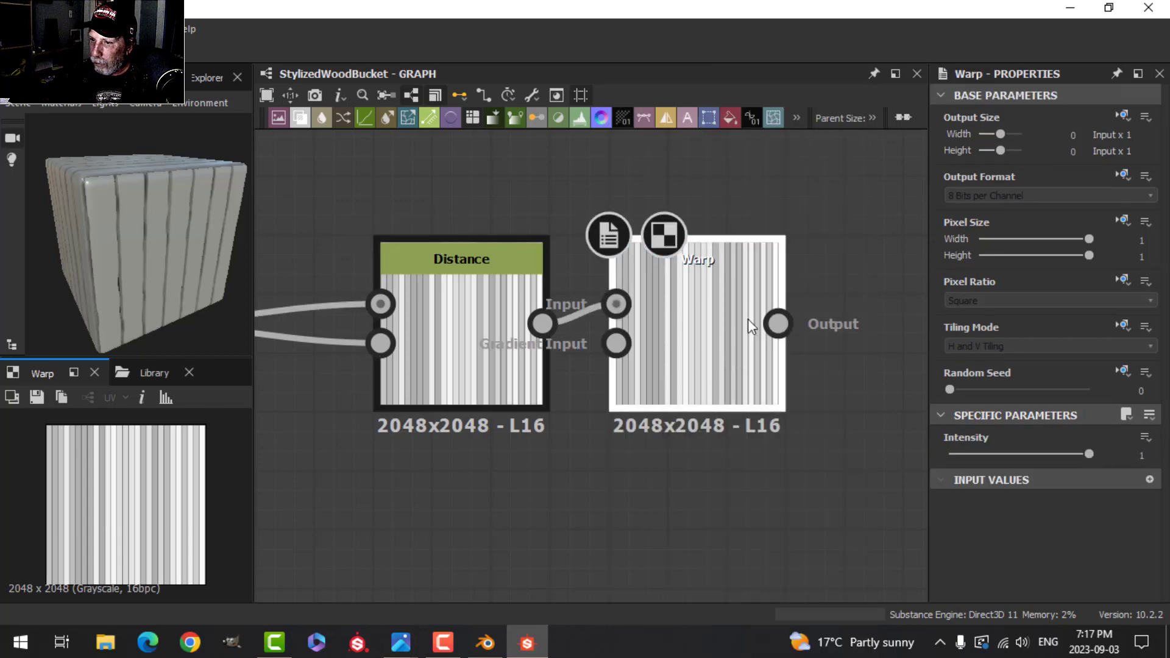
middle_click_drag(692, 342, 641, 347)
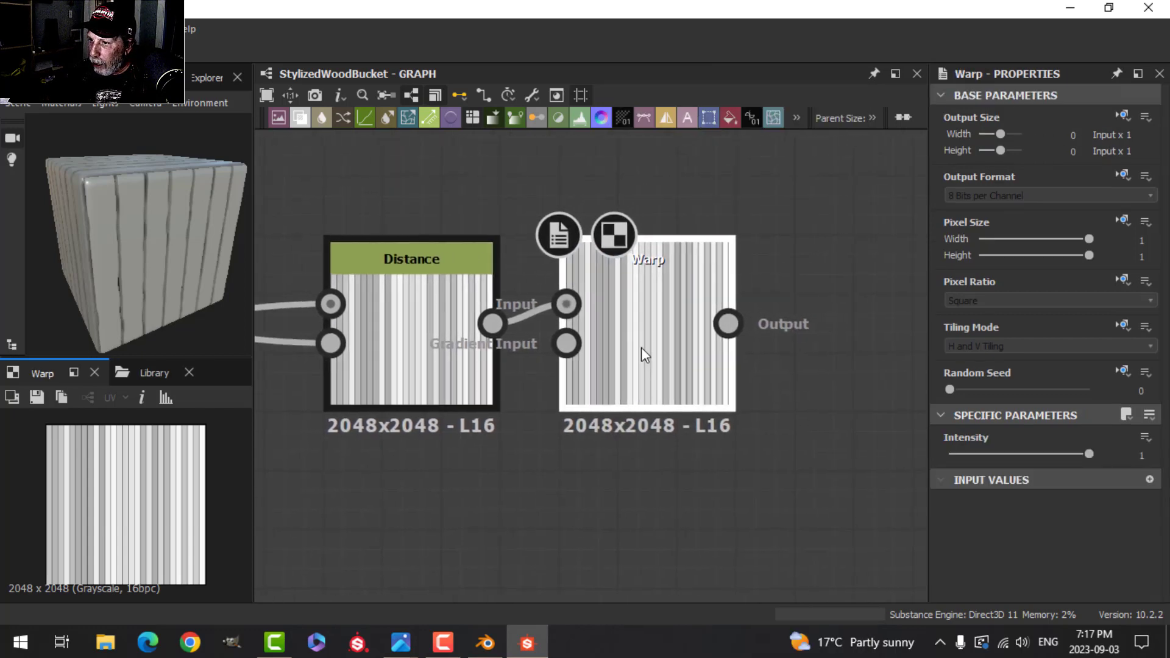
left_click_drag(641, 347, 762, 349)
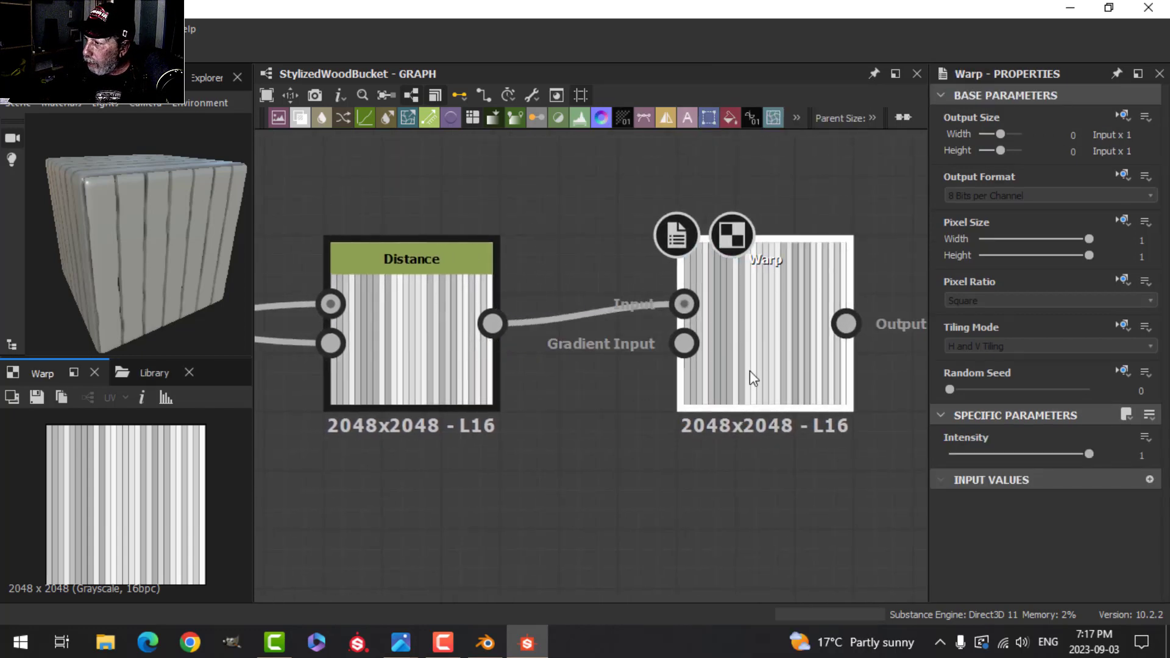
scroll(728, 465, "down", 3)
middle_click_drag(728, 465, 702, 371)
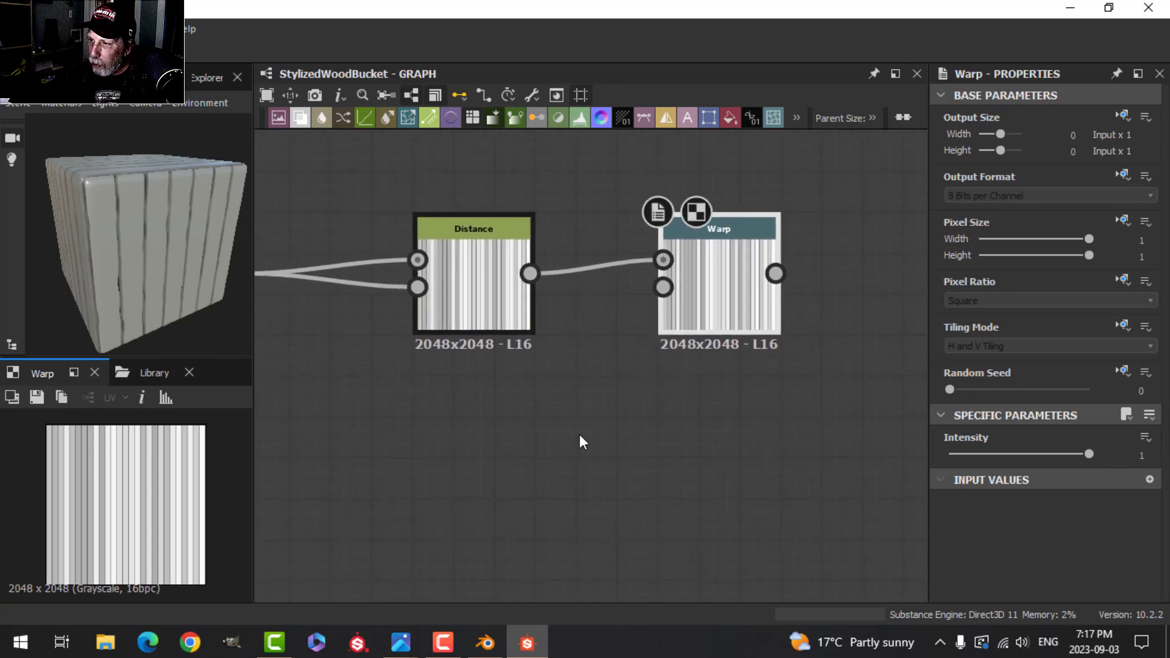
Add a Perlin Noise node below the Distance and Warp nodes and set its Scale to 10
key("space")
type("per")
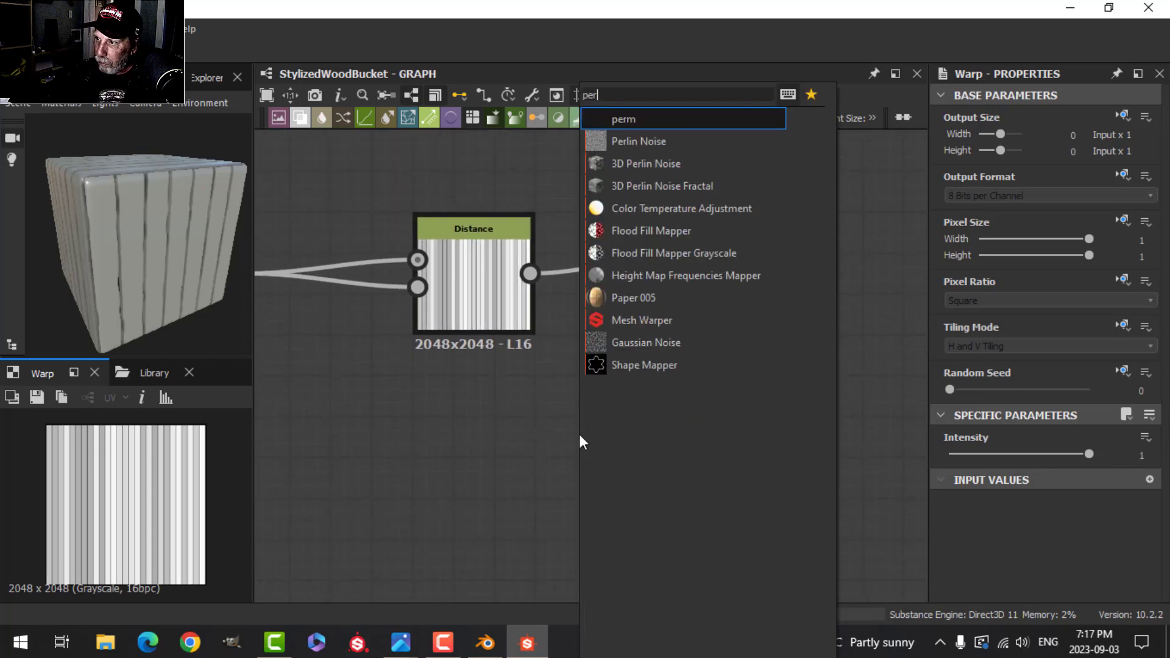
left_click(664, 146)
left_click(1137, 476)
type("1")
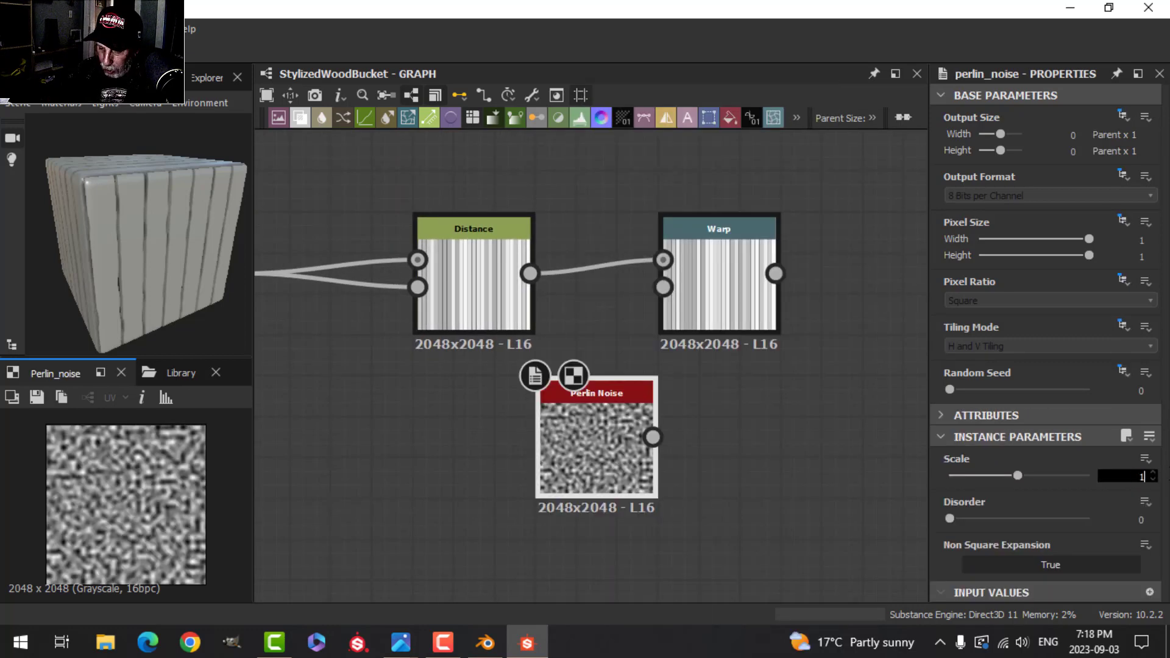
type("0")
key("Return")
Move the Perlin Noise node slightly aside, connect it to the Warp node's Gradient Input and inspect the warped strips in the 2D preview
left_click_drag(610, 454, 664, 286)
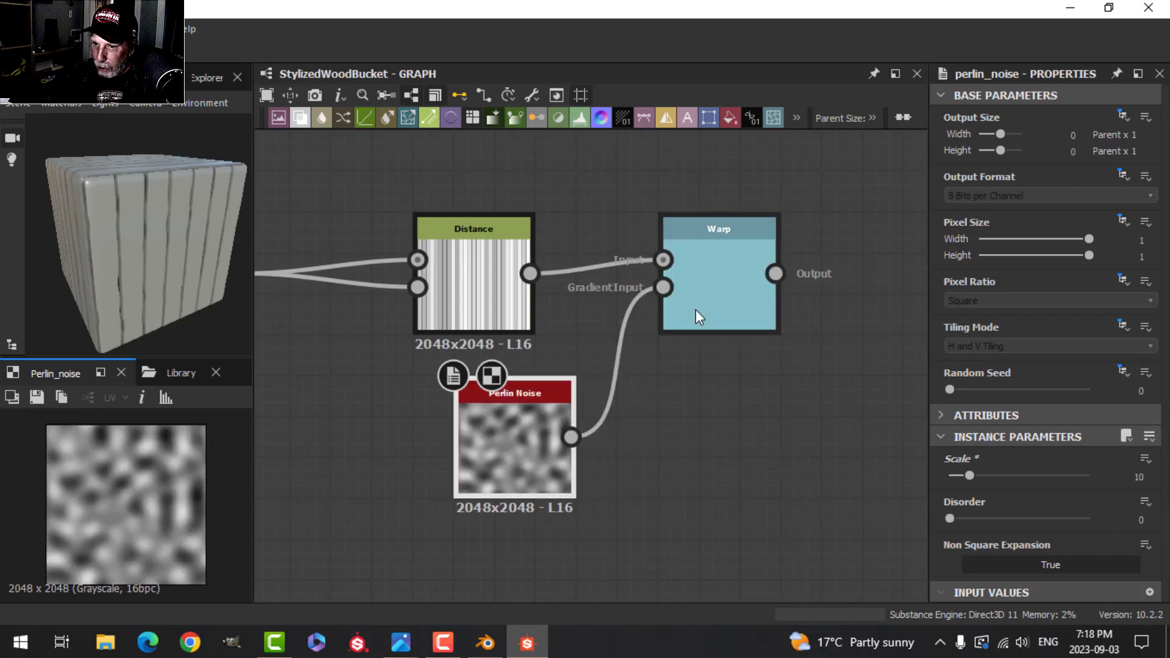
double_click(733, 284)
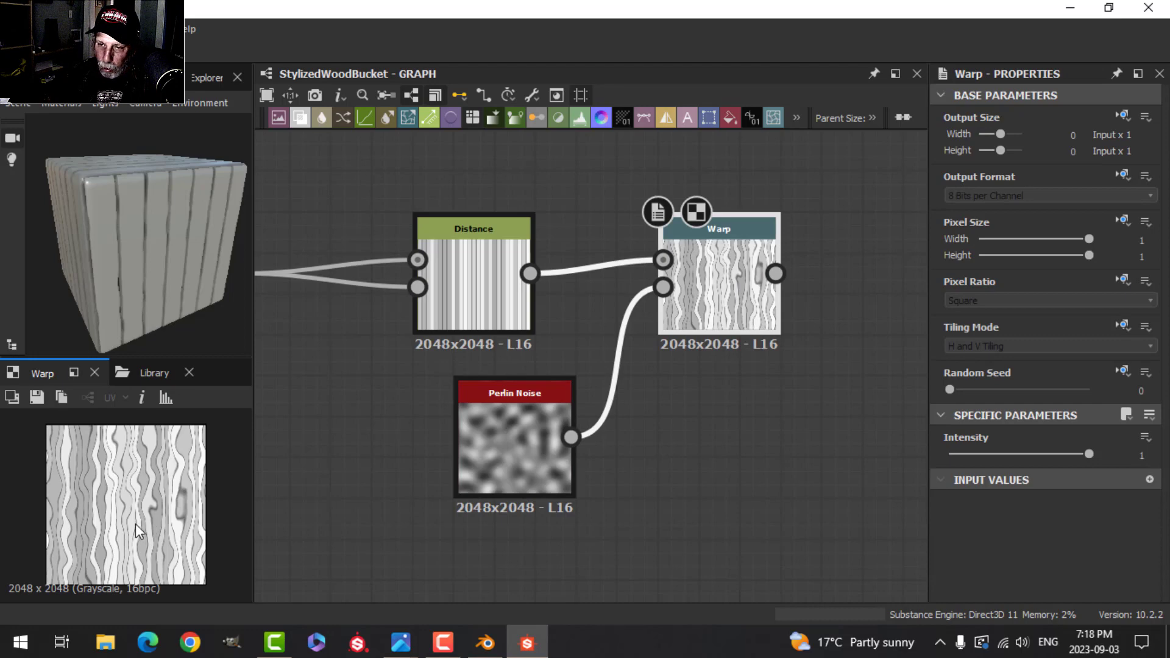
scroll(135, 524, "up", 2)
scroll(112, 496, "down", 1)
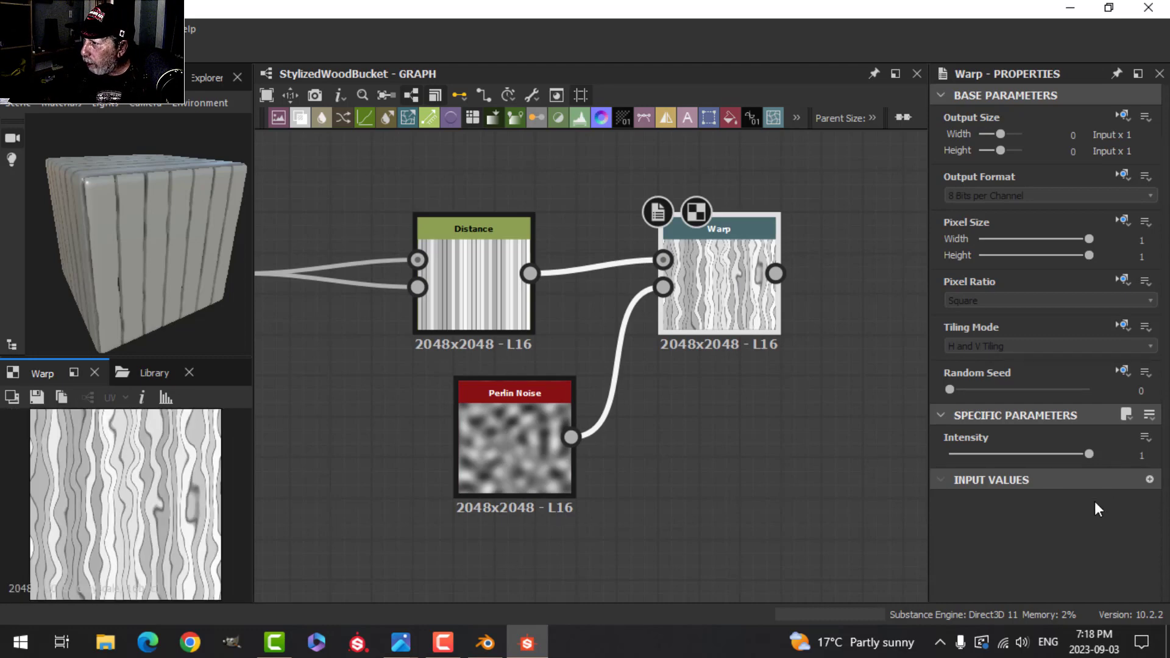
Set the Warp node's Intensity to 0.5 and inspect the wavy strips in the 2D preview
double_click(1141, 456)
type("0.")
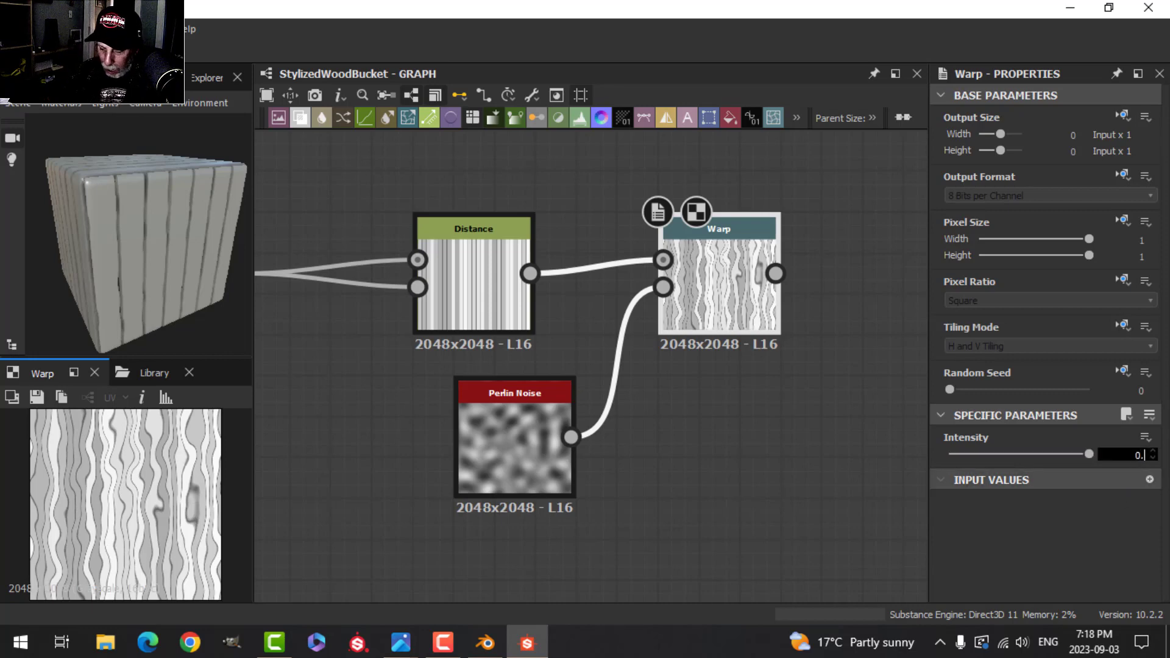
type("5")
key("Return")
scroll(170, 533, "up", 2)
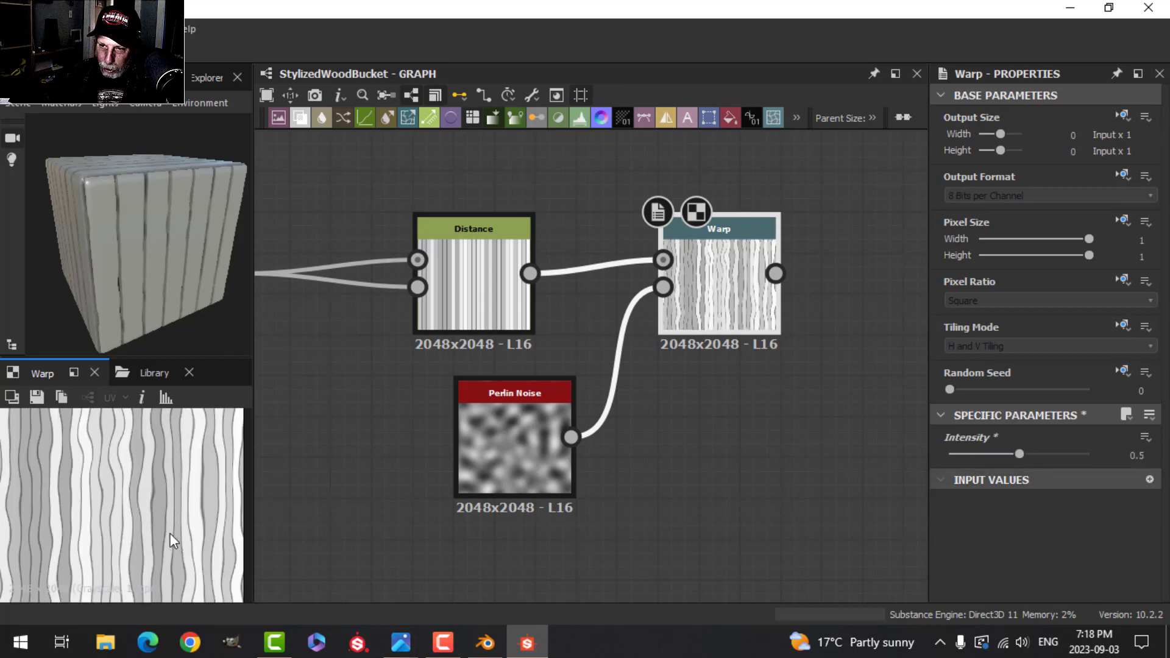
scroll(760, 438, "down", 2)
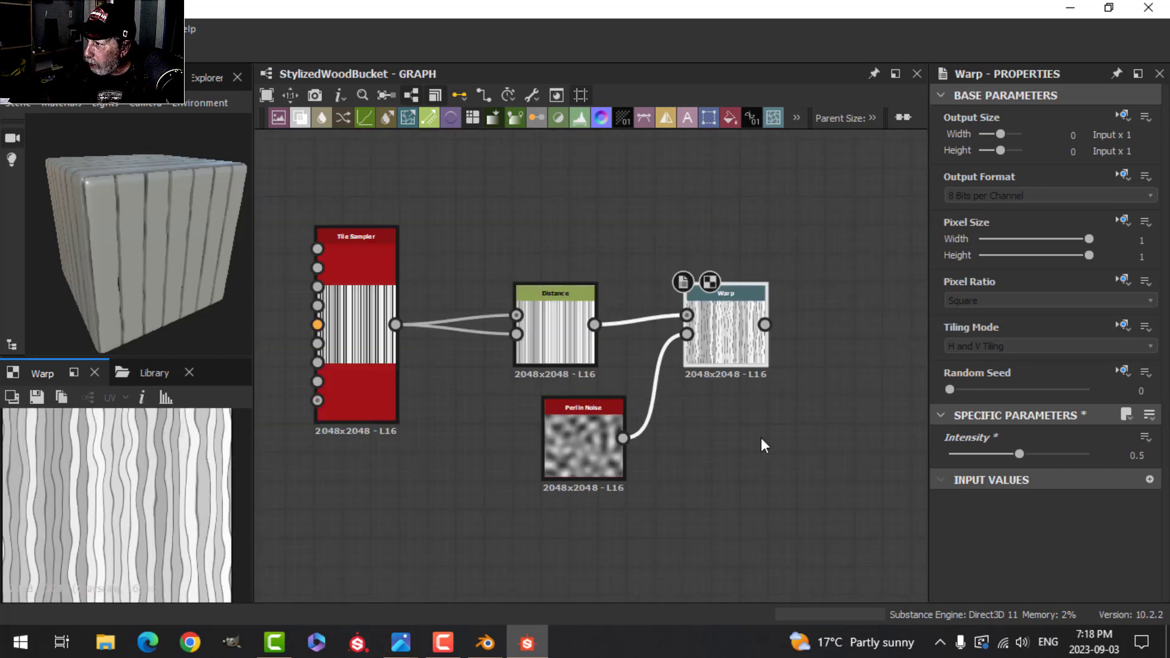
Add a Slope Blur Grayscale node fed by the Warp output and space it farther from the Warp node
middle_click_drag(763, 437, 591, 439)
scroll(593, 438, "down", 1)
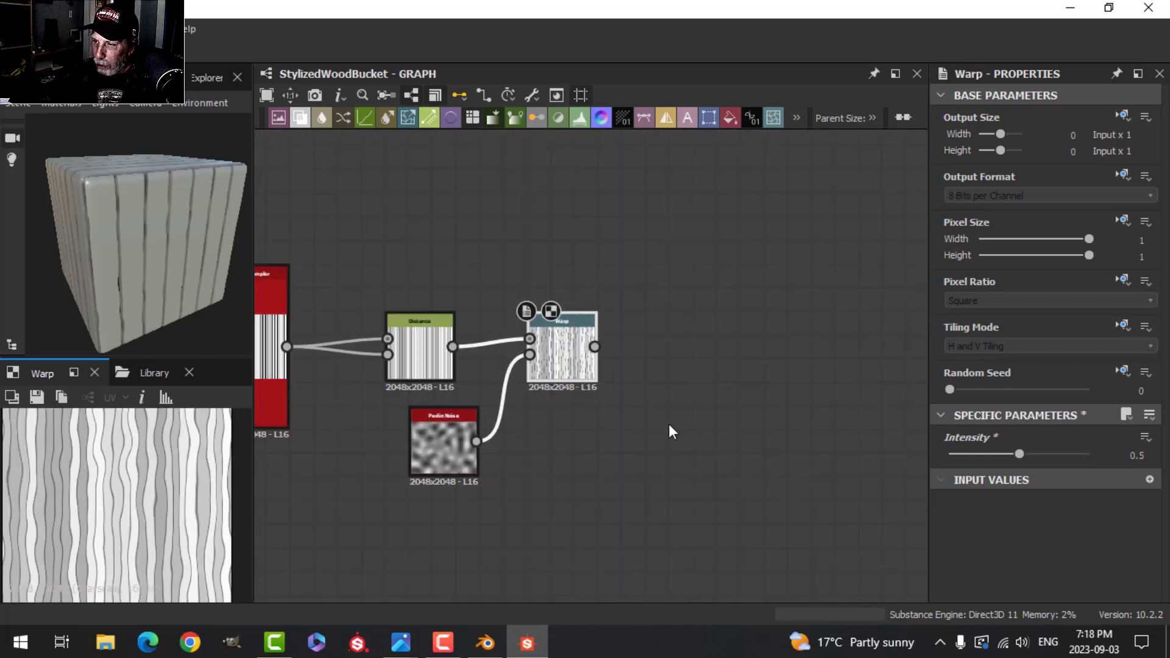
middle_click_drag(670, 429, 570, 439)
left_click_drag(496, 357, 564, 356)
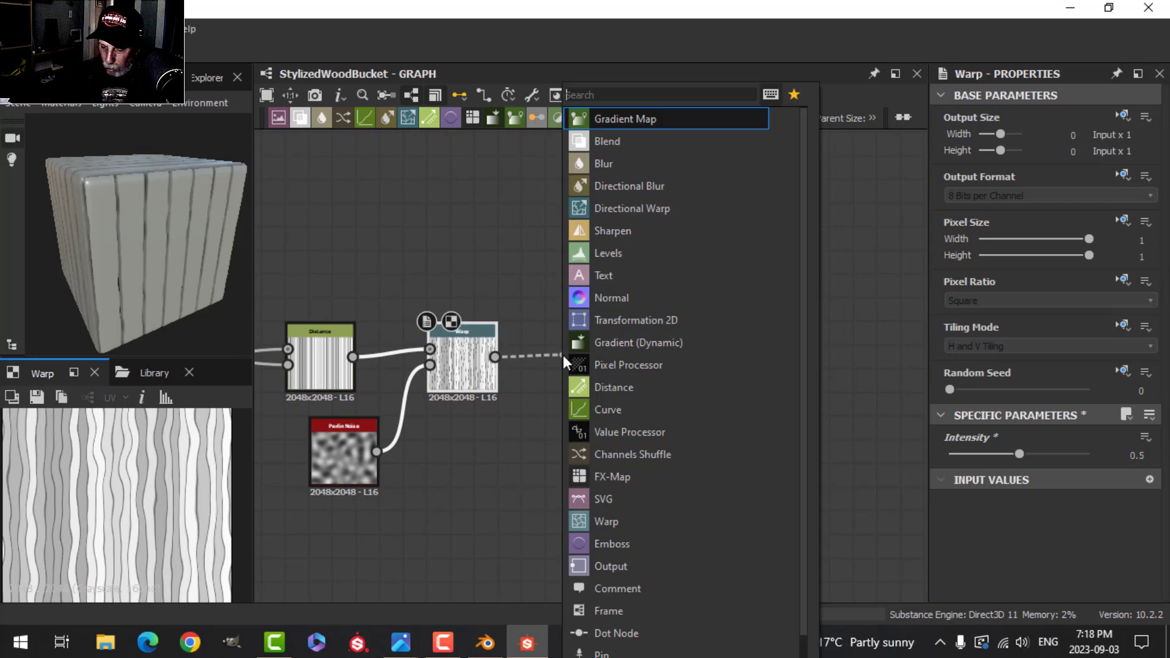
type("sl")
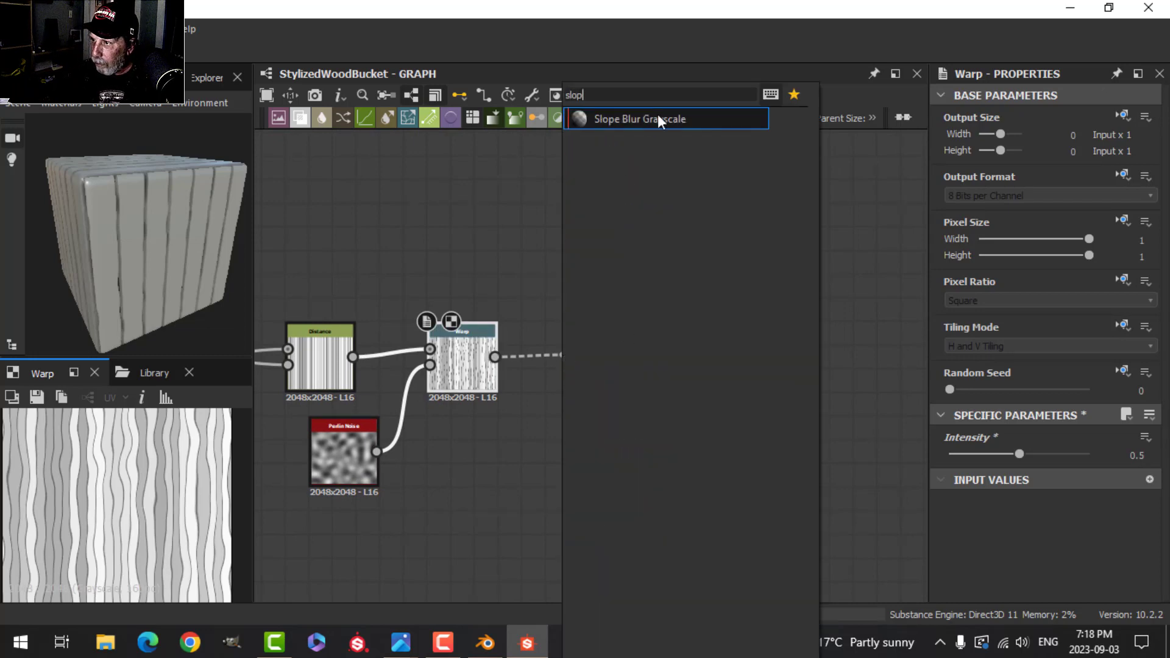
type("op")
left_click(657, 118)
left_click_drag(616, 353, 668, 356)
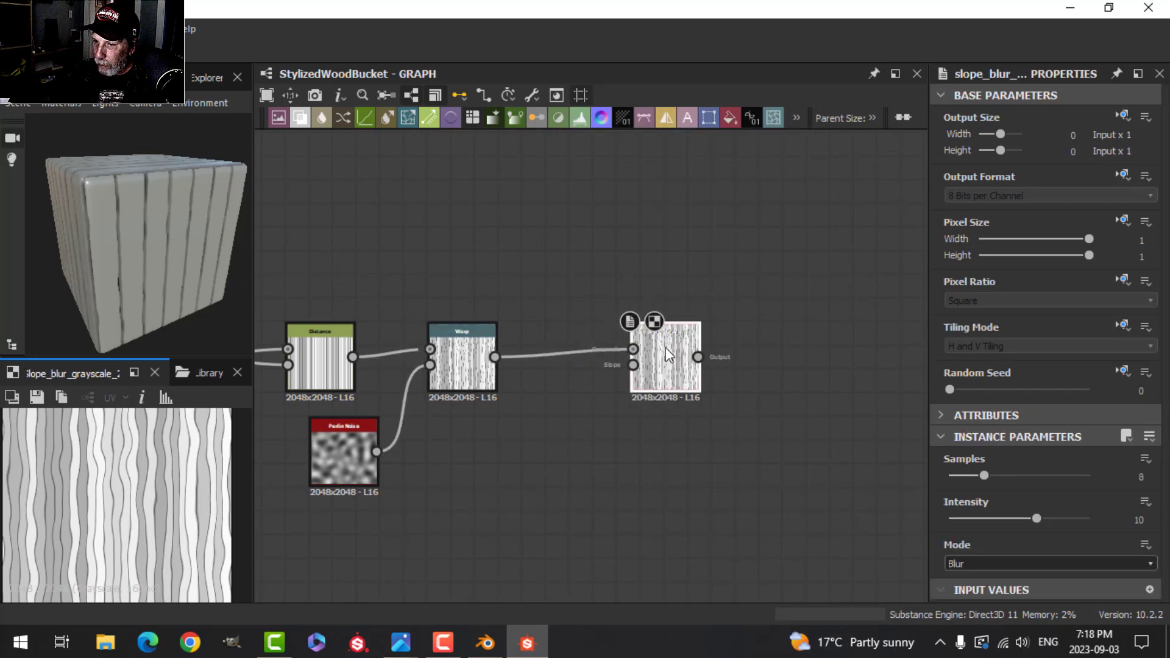
scroll(645, 387, "up", 3)
scroll(608, 387, "down", 2)
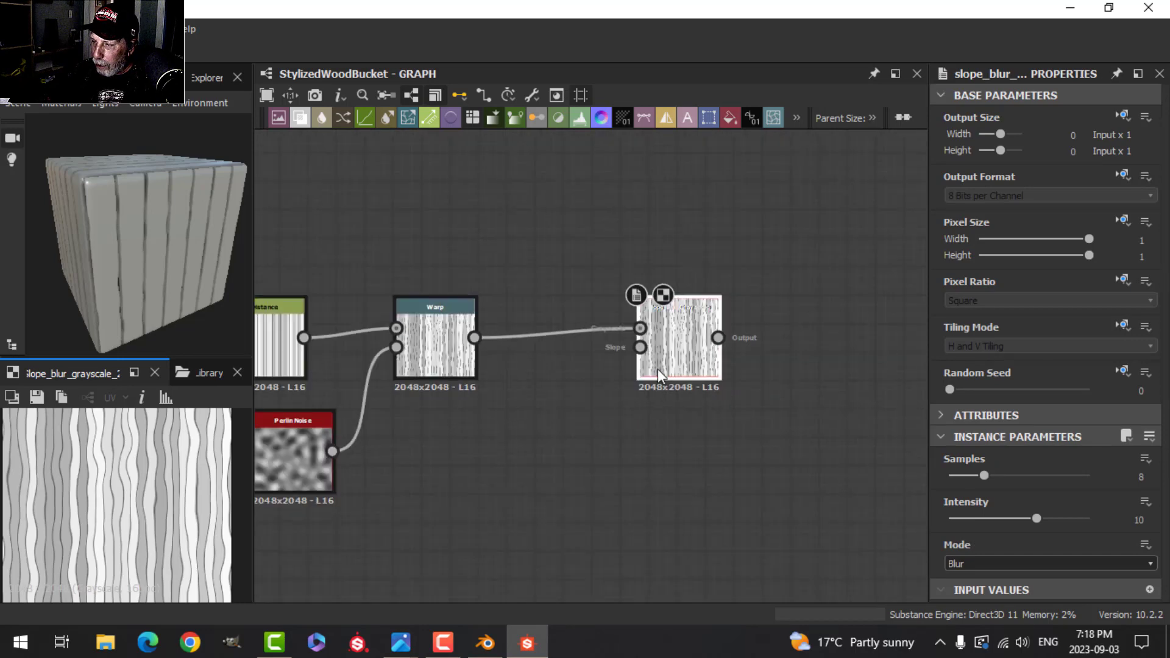
Add a Clouds 2 node below the Warp and Slope Blur nodes and connect it to the Slope Blur Grayscale's Slope input
key("space")
type("doi")
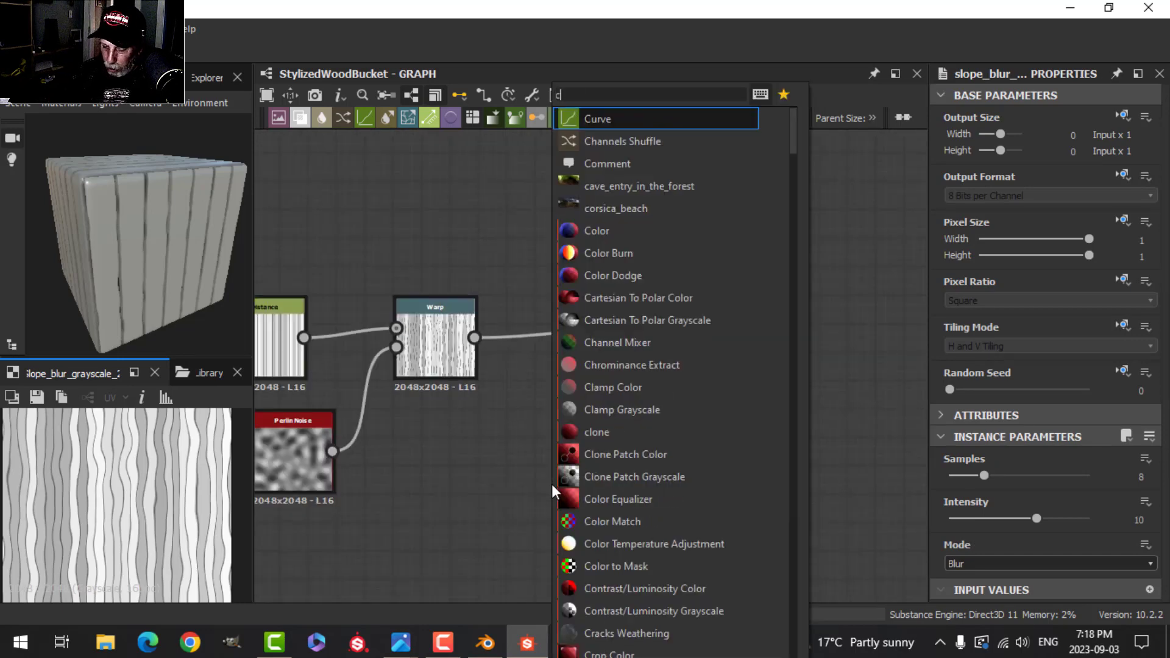
key("BackSpace")
key("BackSpace")
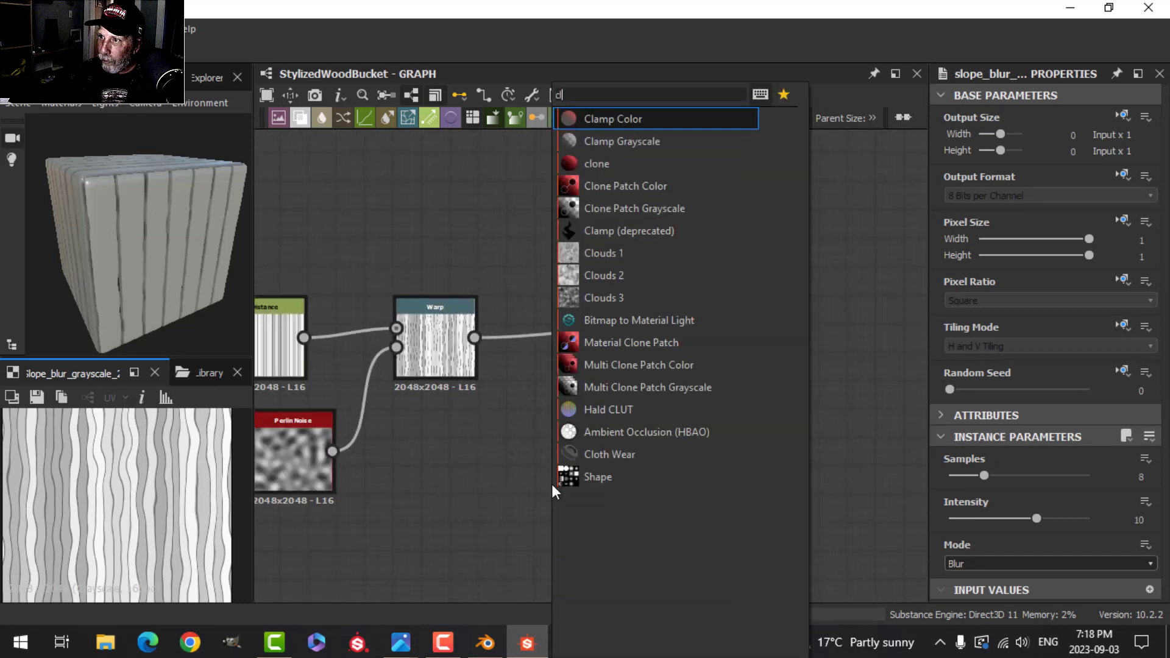
left_click(616, 274)
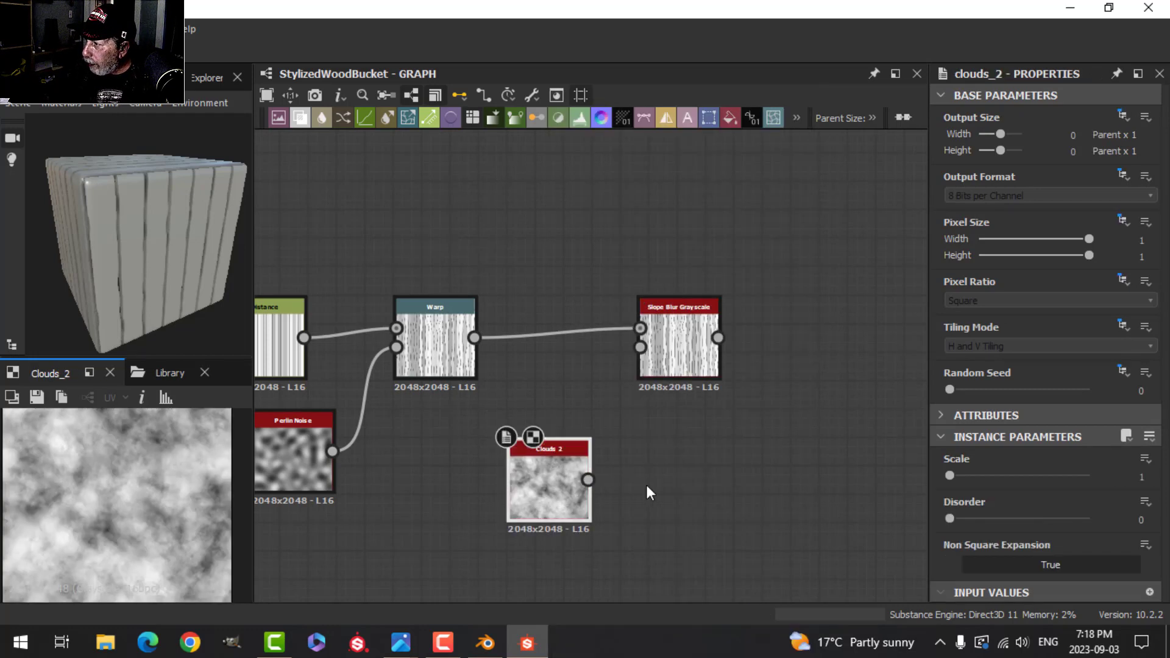
scroll(644, 488, "up", 1)
left_click_drag(575, 479, 638, 320)
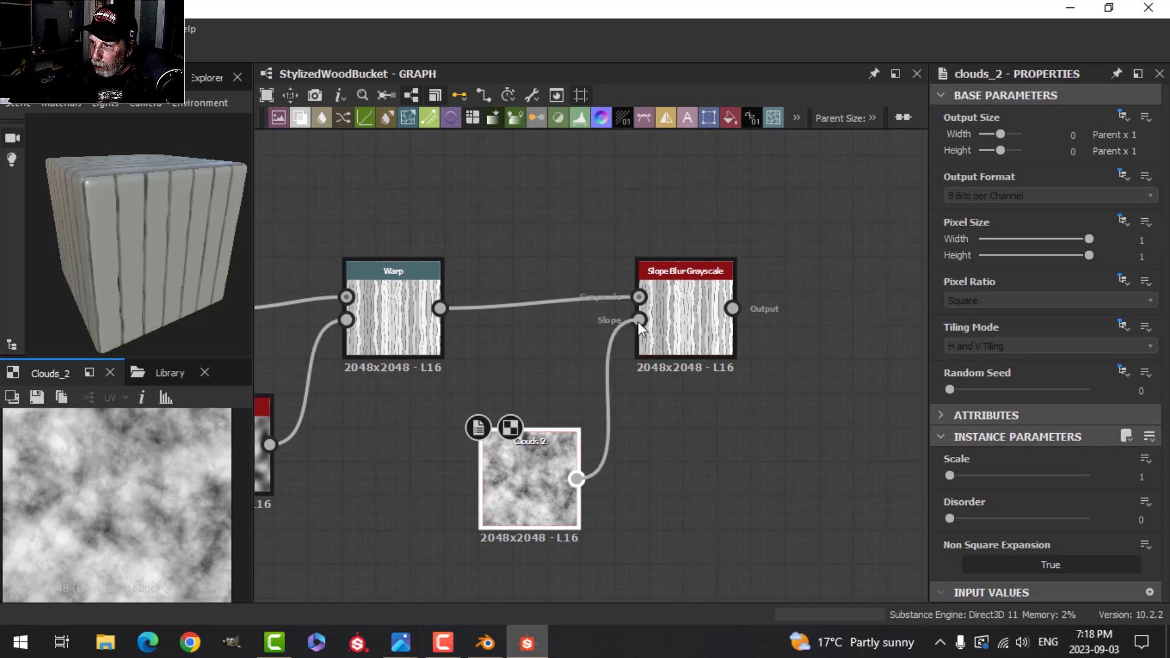
left_click_drag(541, 473, 509, 473)
Set the Slope Blur Grayscale node's Samples to 32 and its Intensity to 0.3
left_click(695, 316)
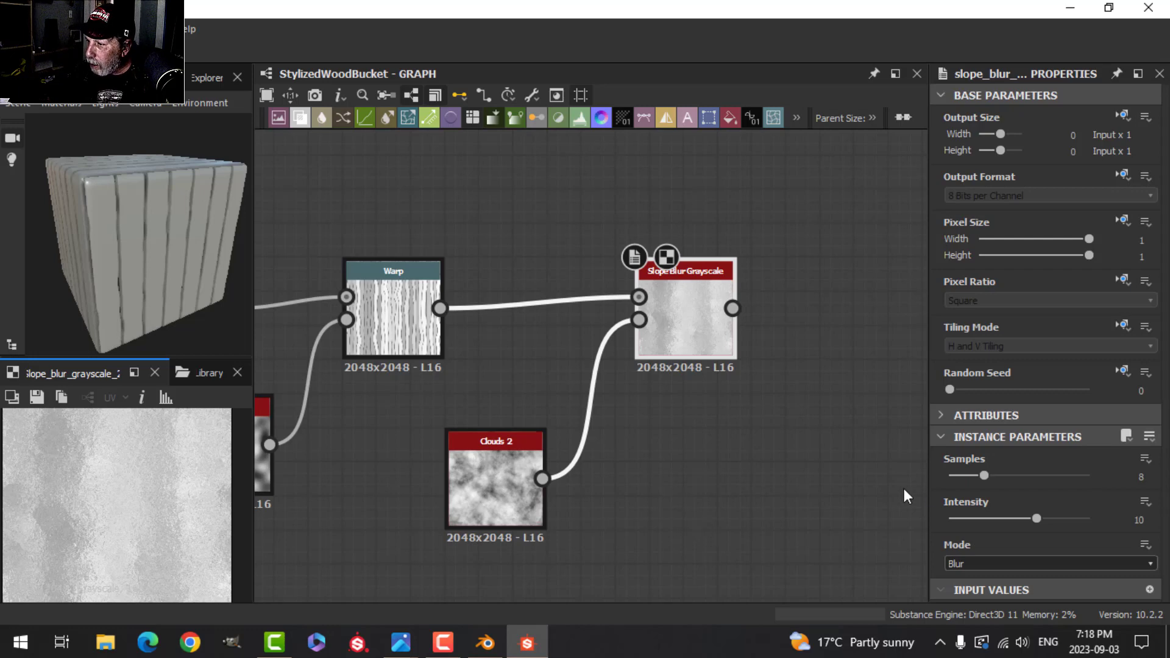
left_click_drag(984, 475, 1142, 470)
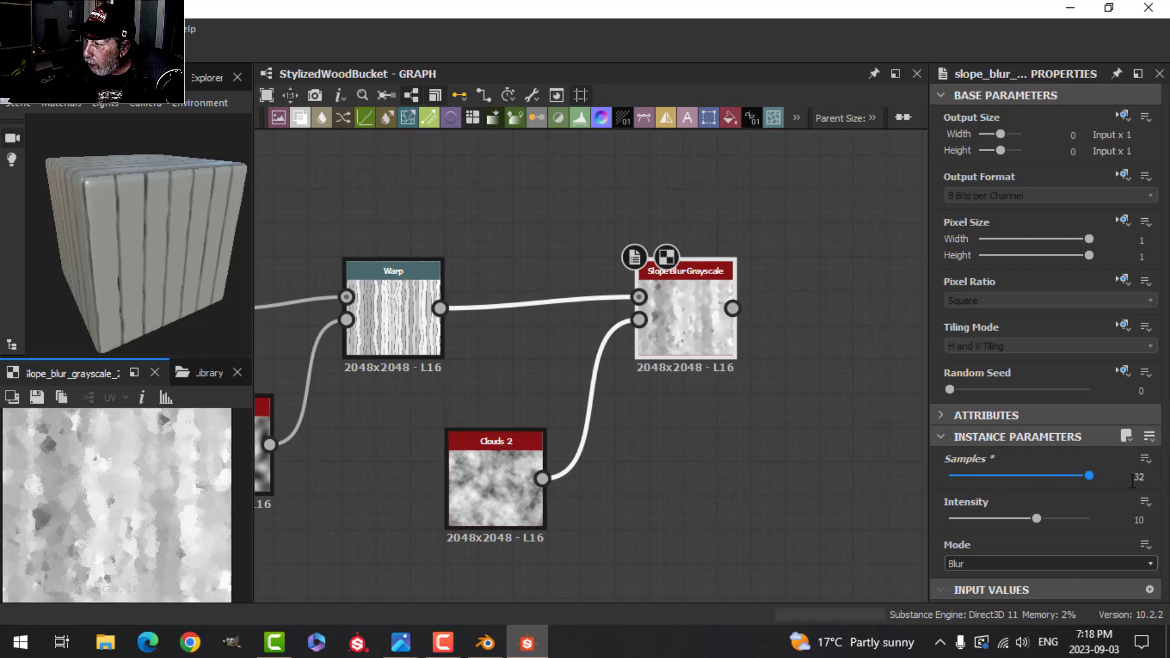
left_click_drag(1039, 518, 954, 521)
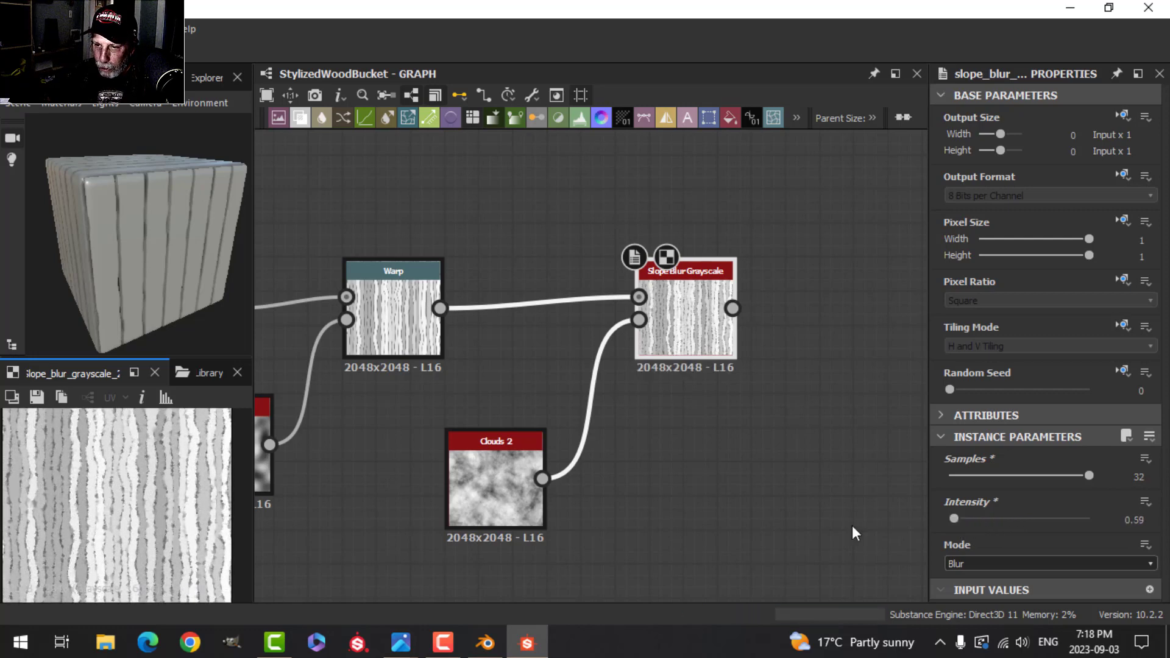
scroll(129, 517, "up", 4)
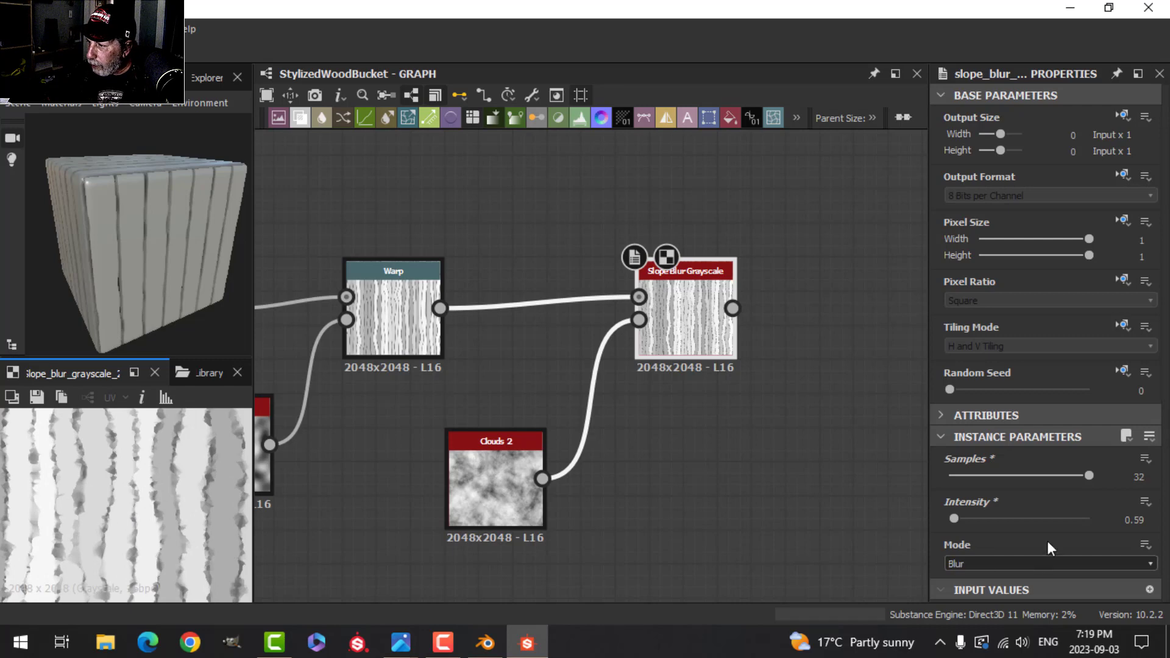
left_click(1135, 520)
type("0.3")
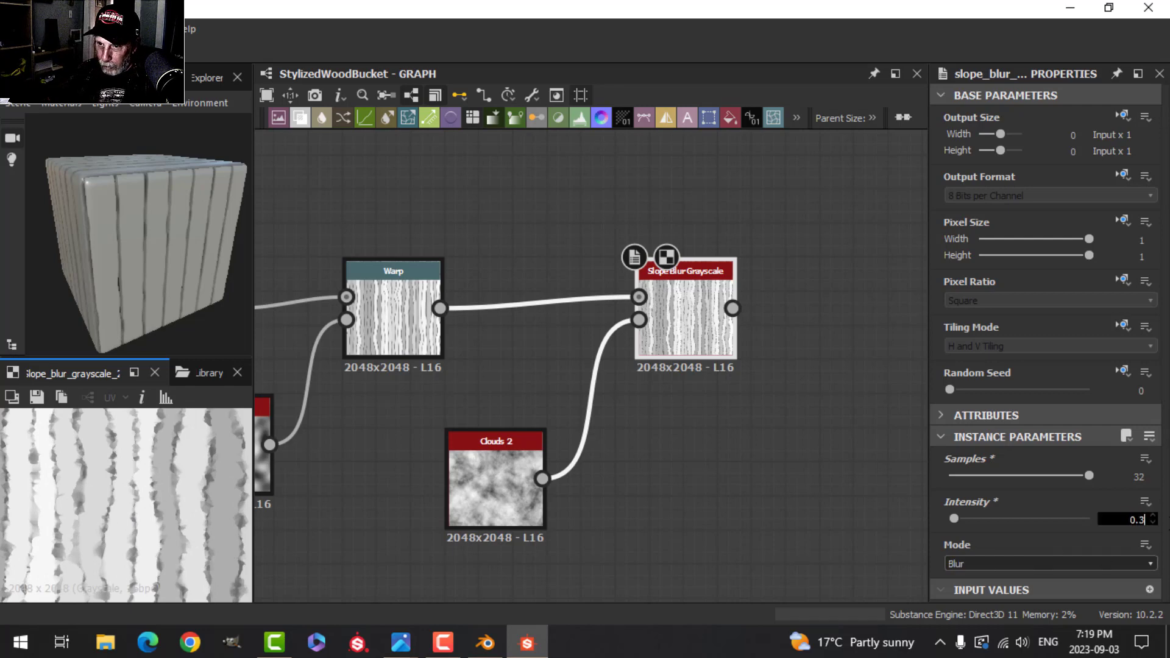
key("Return")
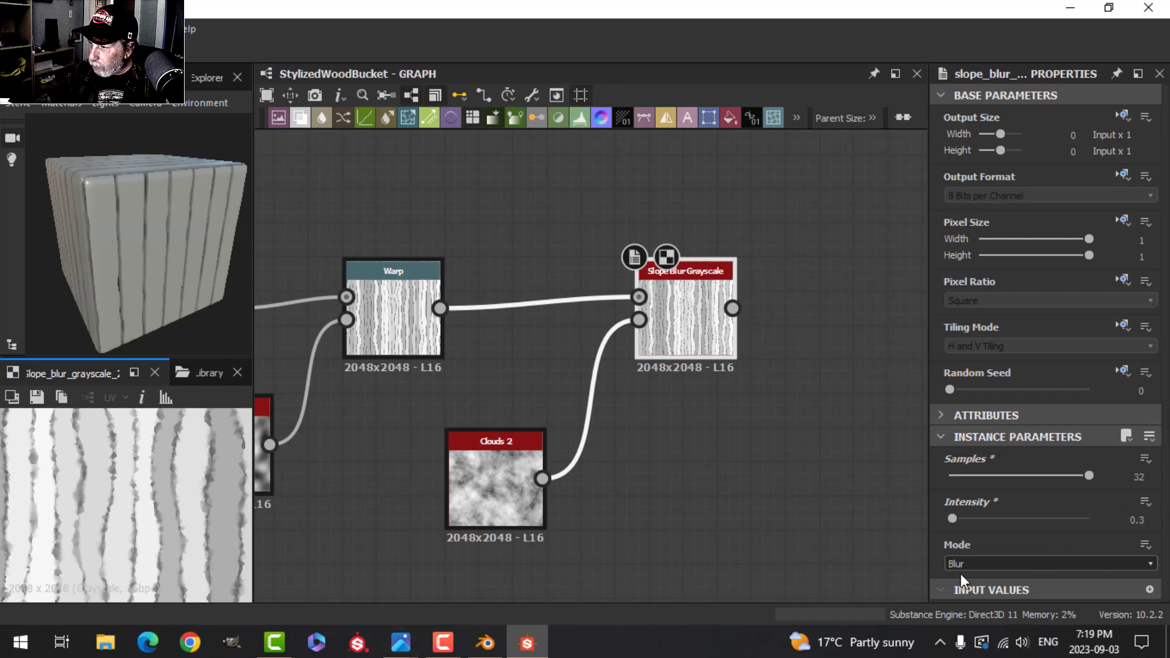
Set the Slope Blur Grayscale node's Mode to Min and inspect the strips in the 2D preview
left_click(978, 560)
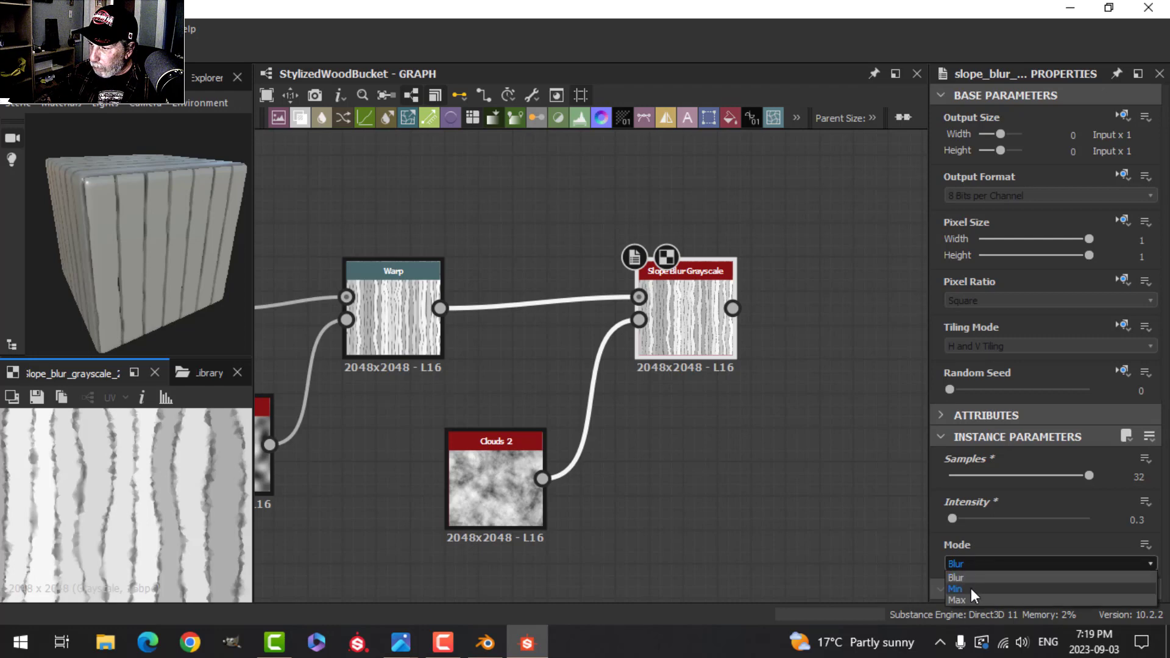
left_click(971, 588)
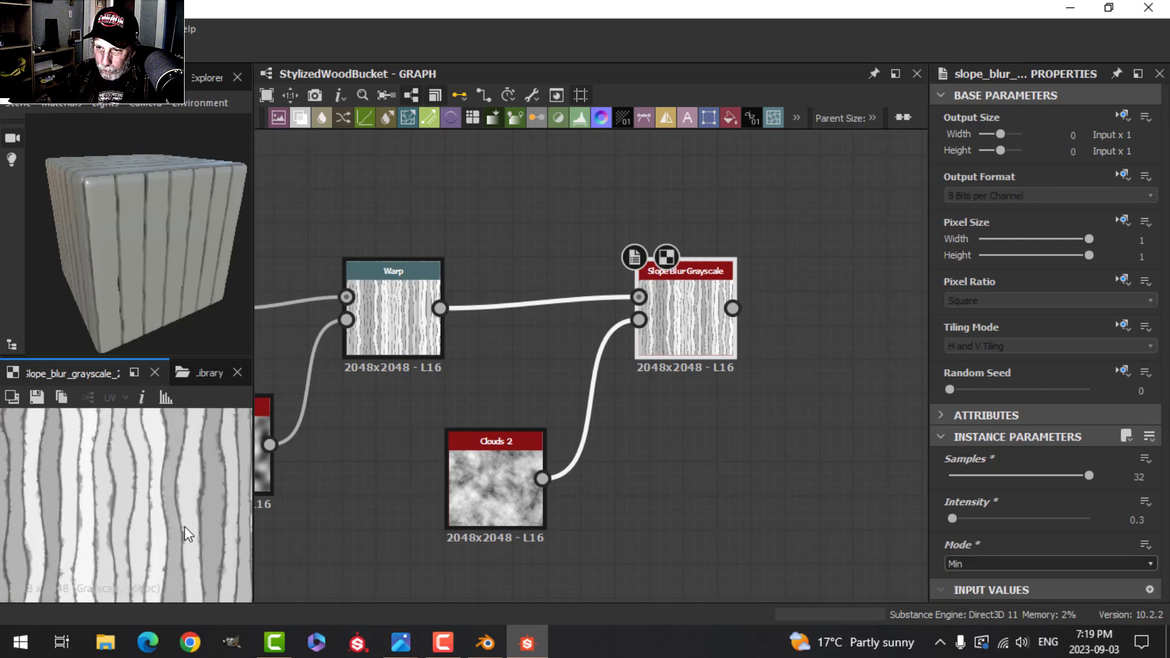
scroll(660, 534, "down", 2)
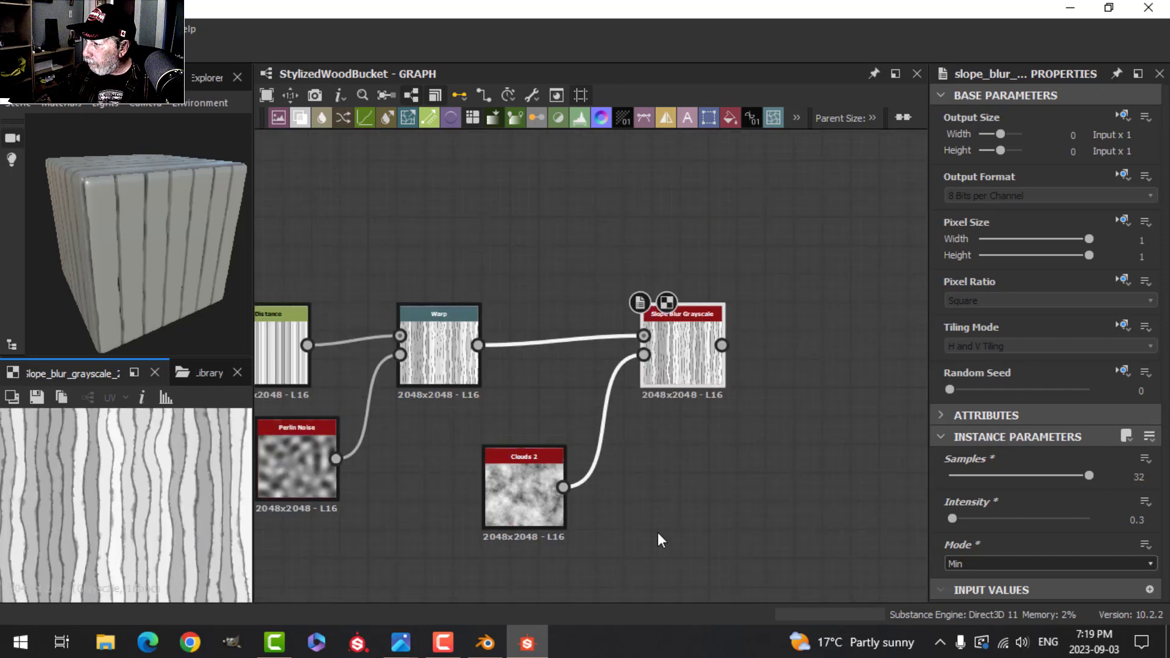
Select the whole wood grain node chain and move it from below to above the Wood Planks frame
scroll(655, 535, "down", 1)
scroll(660, 532, "down", 3)
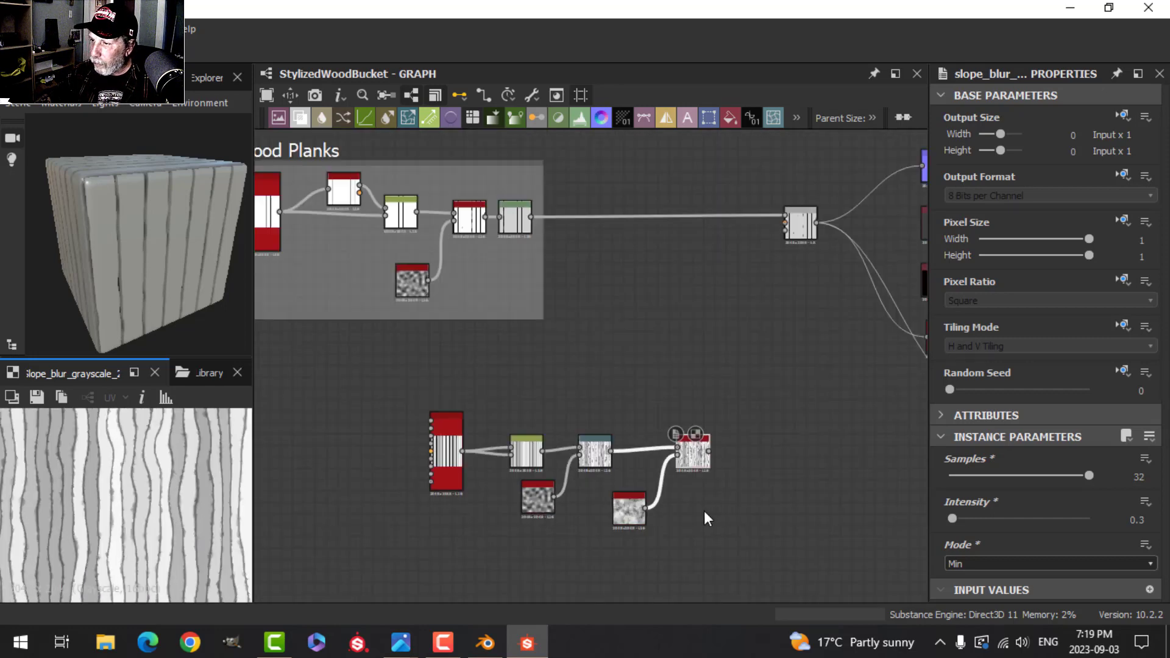
middle_click_drag(775, 496, 719, 498)
scroll(729, 495, "up", 1)
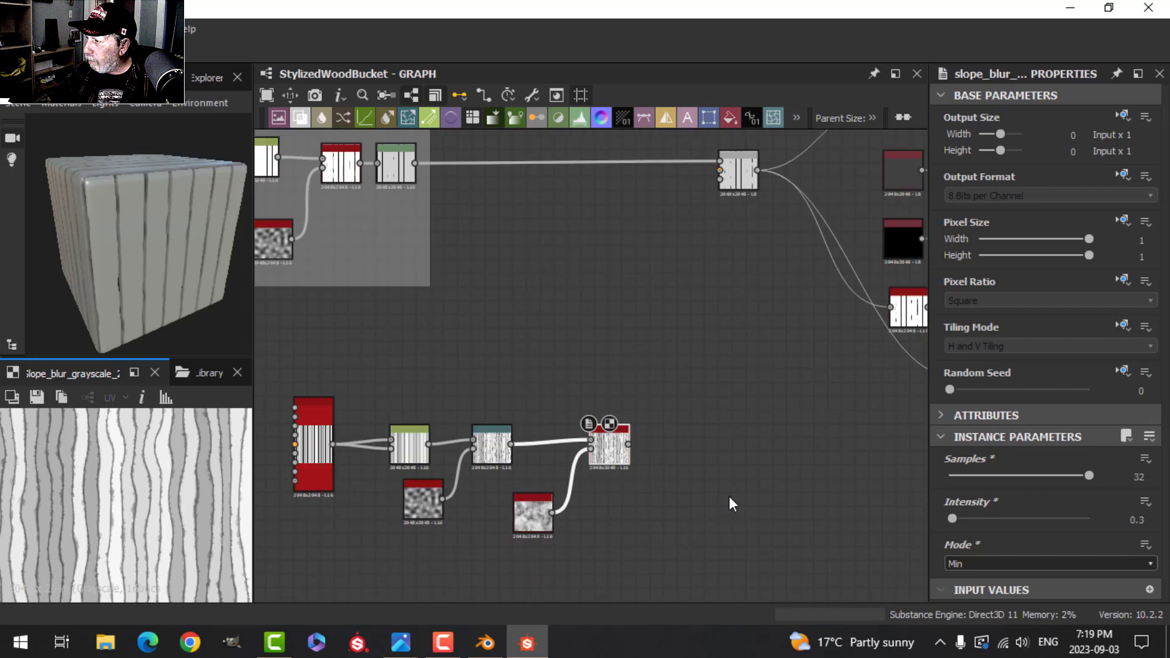
scroll(730, 497, "down", 1)
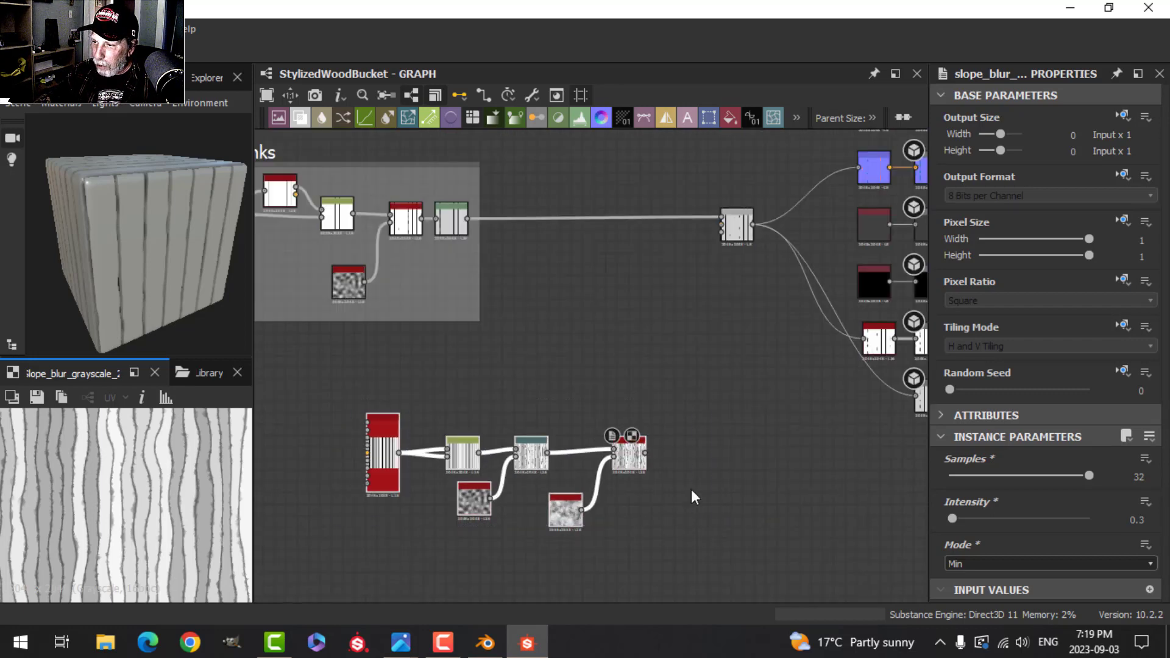
scroll(731, 488, "down", 2)
left_click_drag(655, 482, 636, 221)
Connect the Slope Blur Grayscale output to the Blend node and swap its two inputs so the grain feeds Foreground and the planks feed Background
scroll(733, 294, "up", 2)
scroll(733, 294, "up", 3)
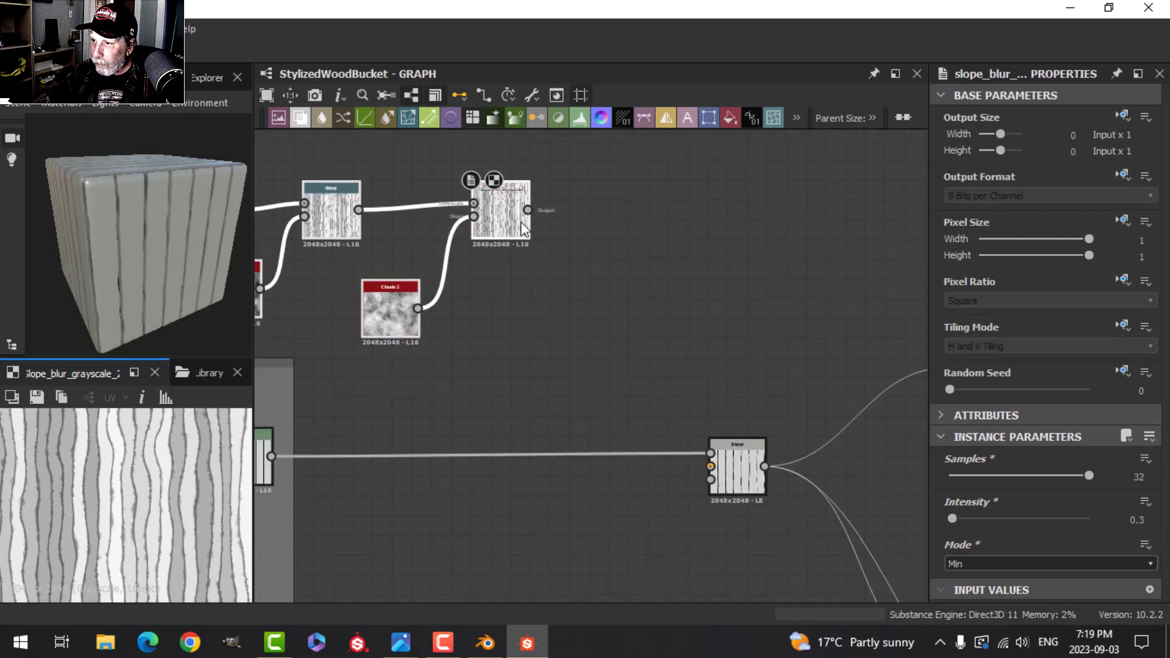
left_click_drag(528, 210, 710, 467)
left_click_drag(686, 386, 683, 516)
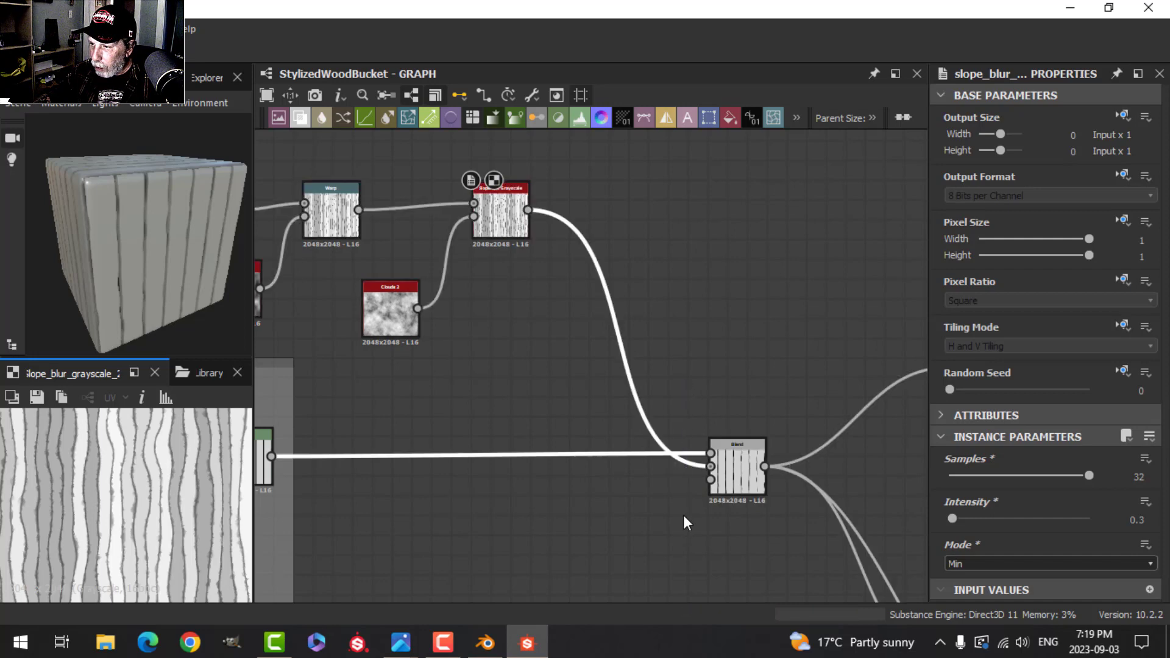
key("x")
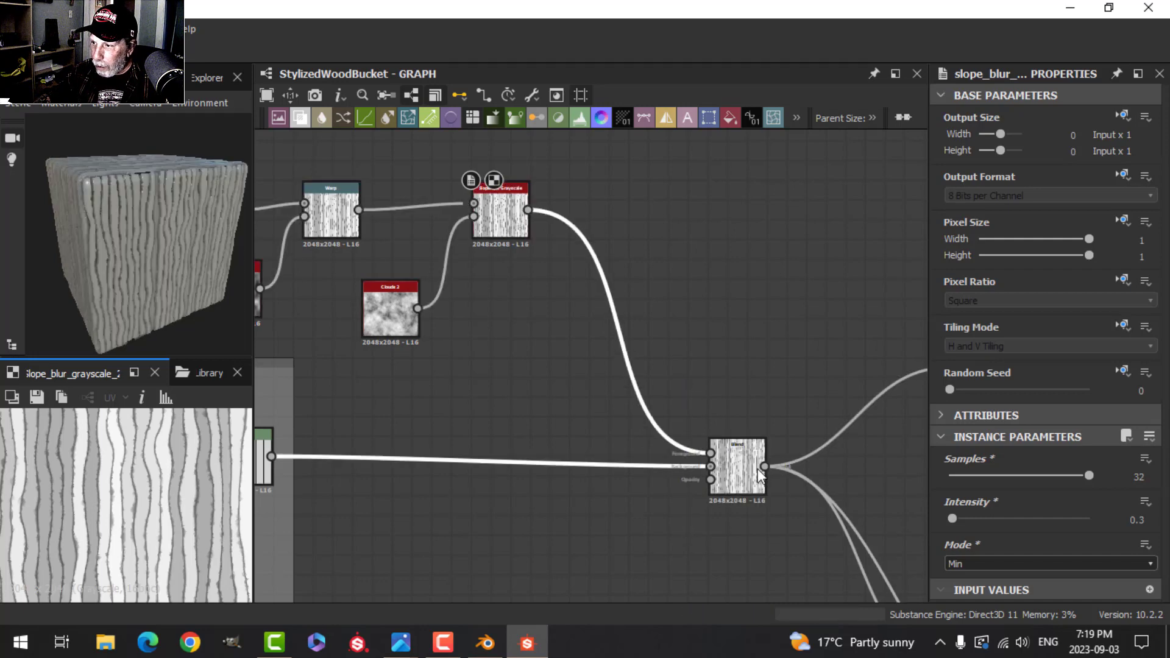
Set the Blend node's Blending Mode to Multiply
left_click(759, 469)
scroll(851, 507, "down", 2)
middle_click_drag(851, 507, 746, 458)
scroll(865, 475, "up", 2)
left_click(973, 499)
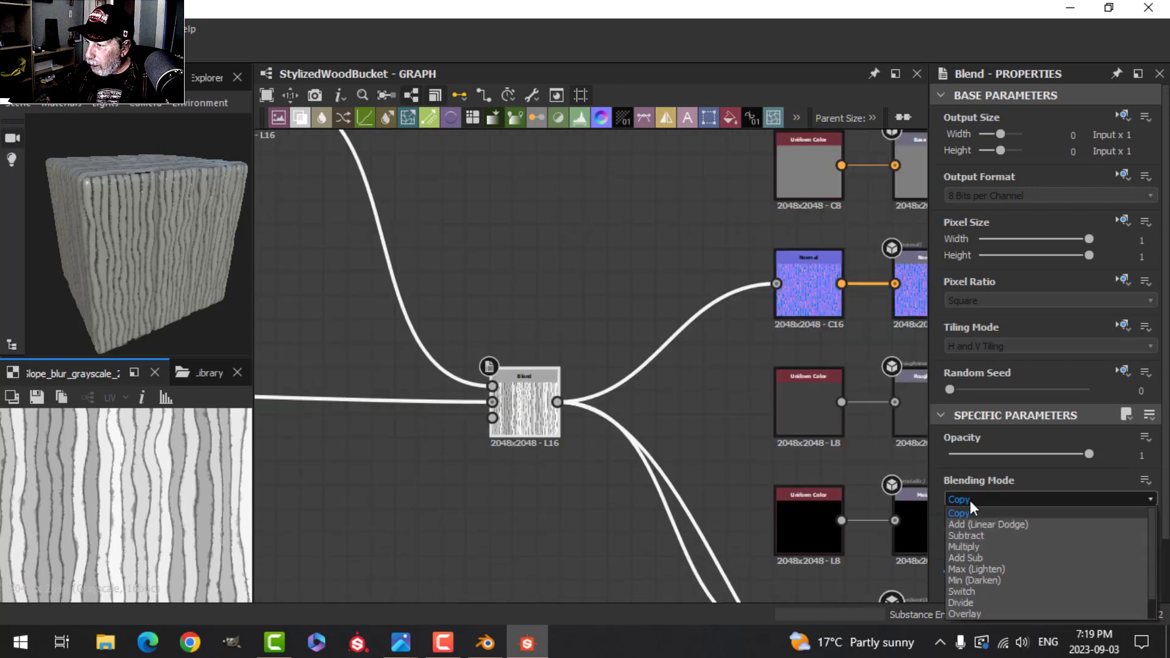
left_click(968, 550)
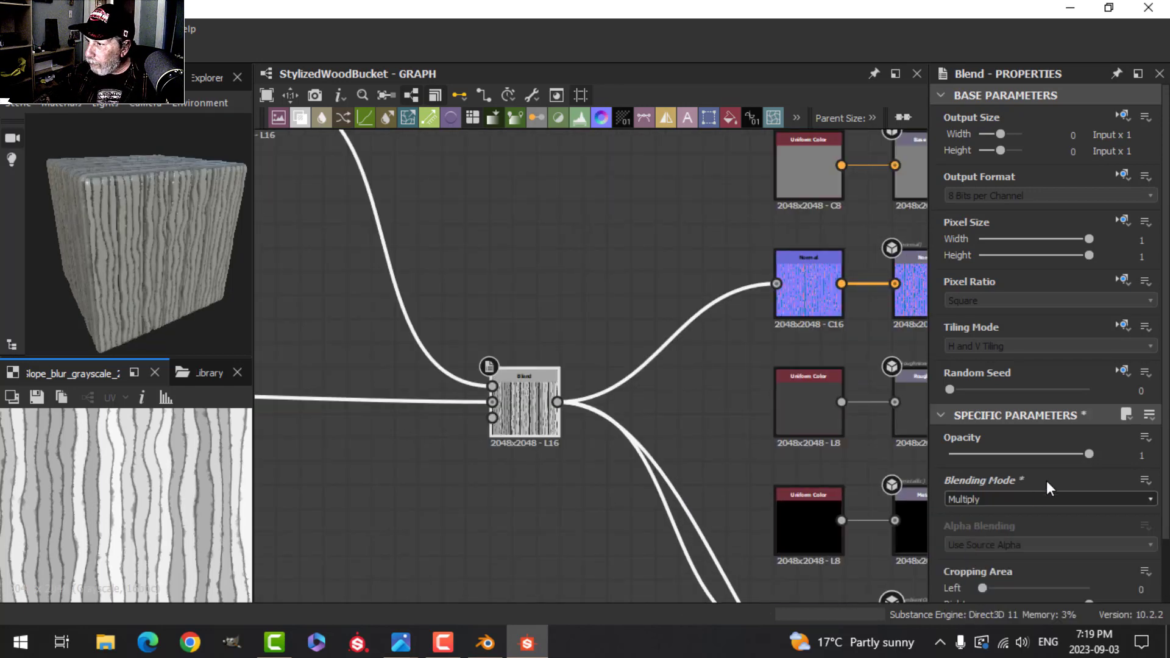
Reduce the Blend node's Opacity, check the grain up close on the 3D cube, and set the Opacity to 0.8
left_click_drag(1089, 454, 1053, 458)
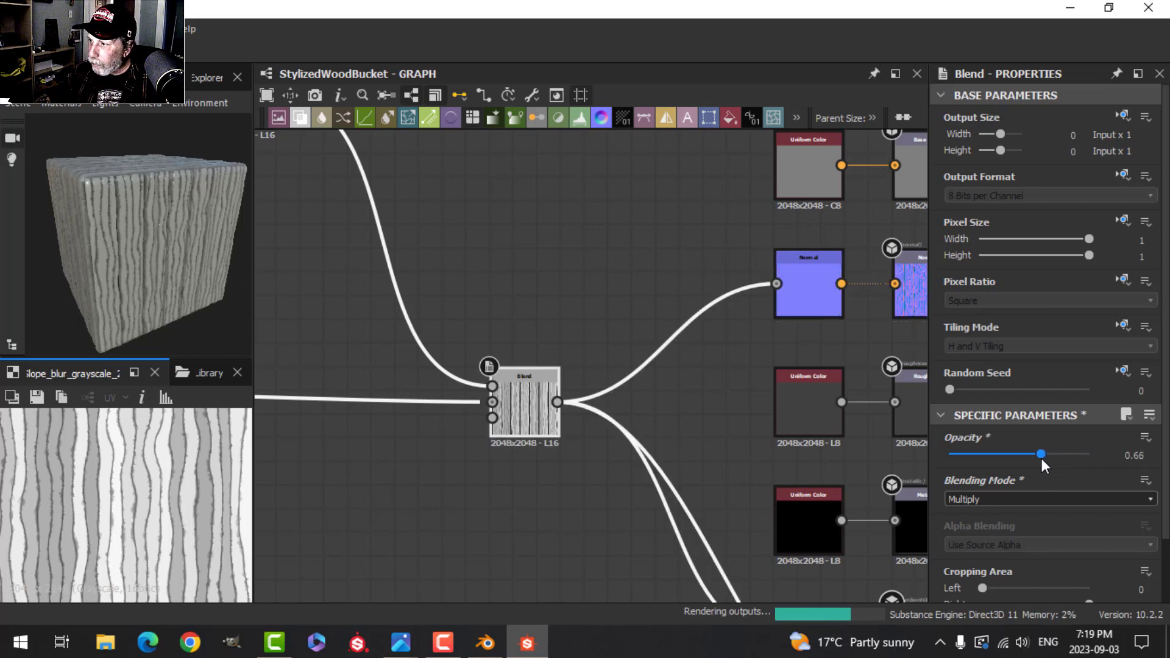
mouse_move(205, 258)
left_mouse_down()
mouse_move(153, 237)
mouse_move(174, 235)
mouse_move(170, 256)
mouse_move(183, 262)
left_mouse_up()
scroll(176, 248, "down", 3)
scroll(174, 249, "up", 6)
left_click(1132, 454)
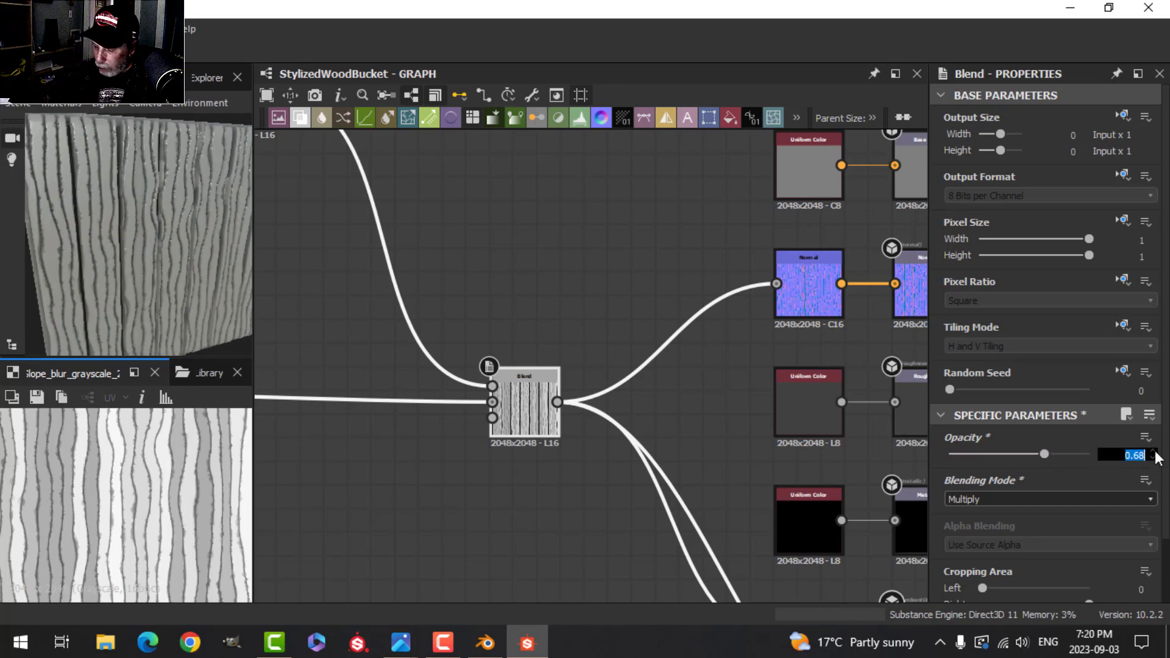
type("0.8")
key("Return")
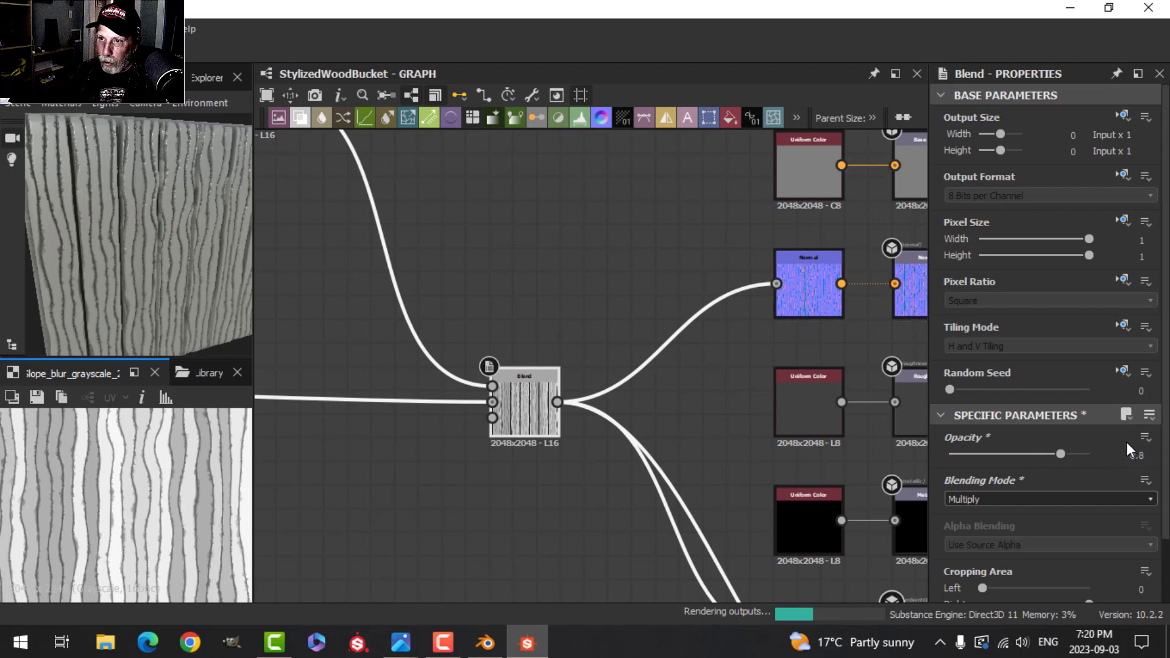
Select all the wood grain nodes and move them higher to leave more room above the Wood Planks frame
scroll(519, 445, "down", 5)
middle_click_drag(510, 463, 768, 450)
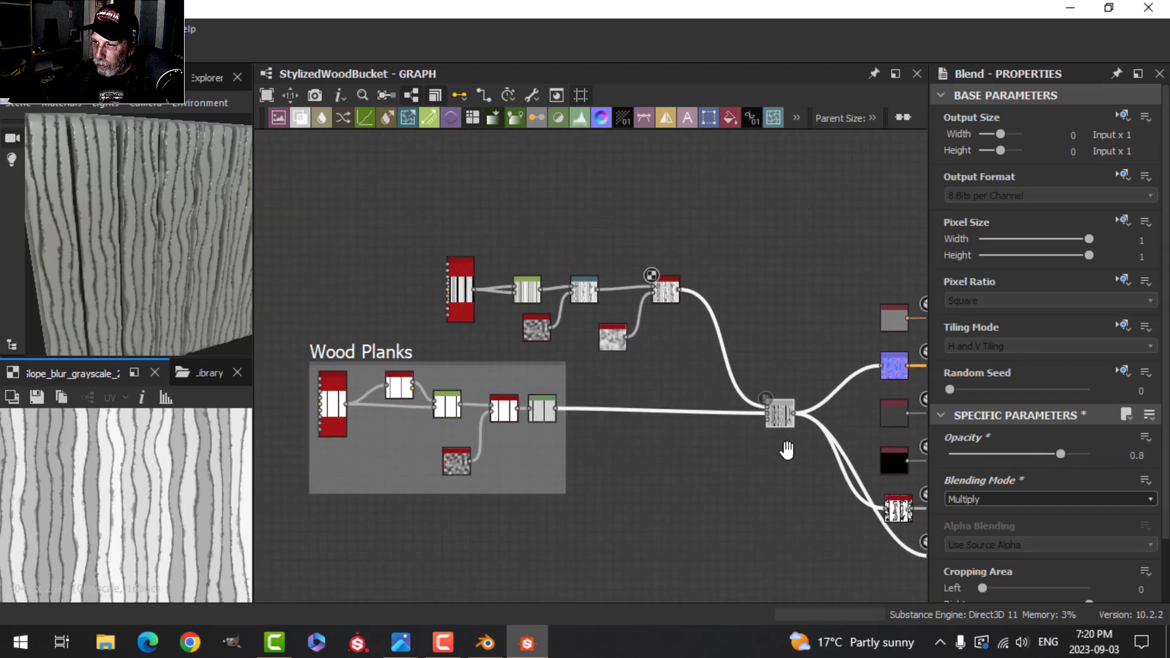
left_click_drag(521, 309, 715, 344)
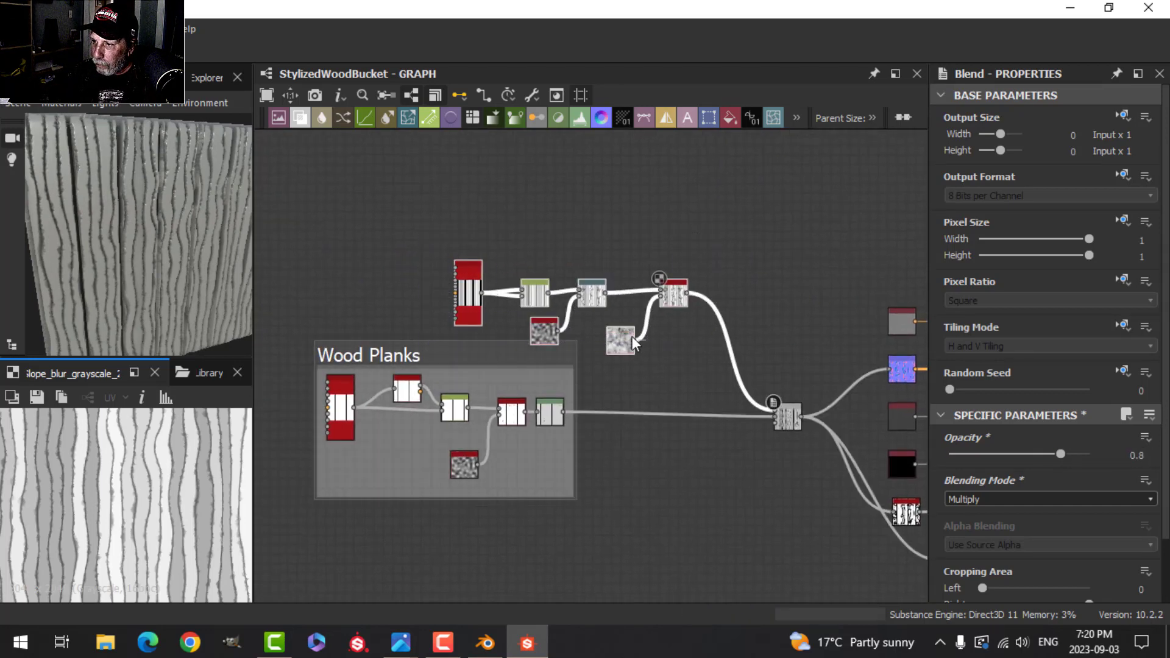
left_click(656, 232)
left_click_drag(431, 251, 638, 354)
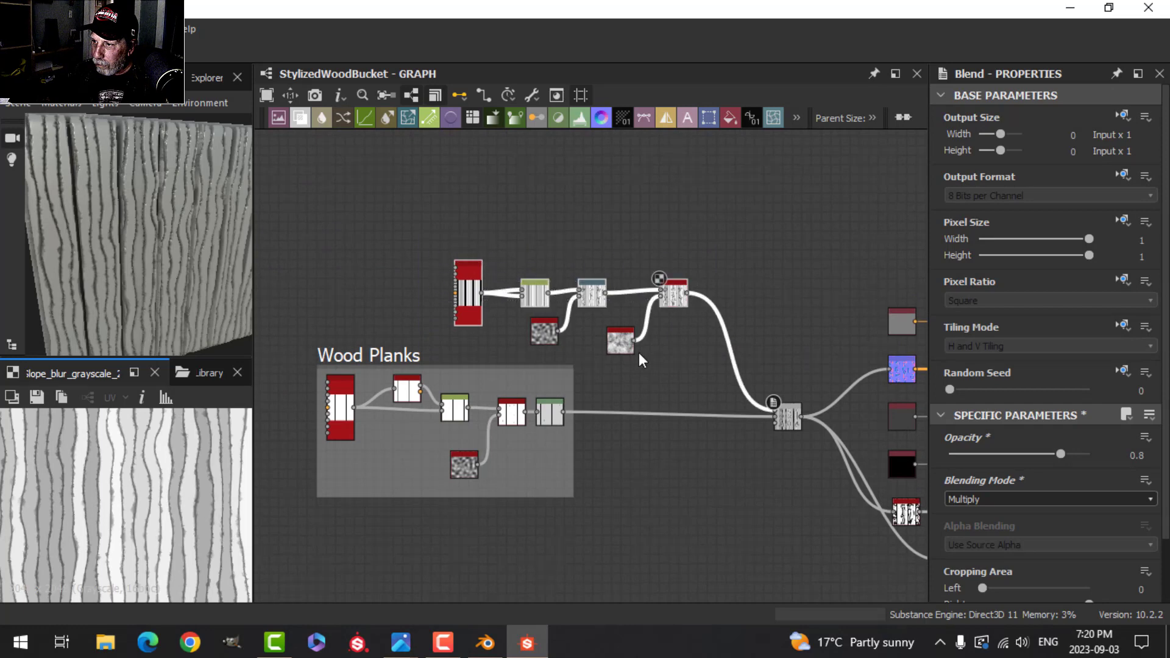
left_click_drag(469, 295, 466, 248)
Add a Frame around the selected wood grain nodes
middle_click_drag(531, 274, 454, 327)
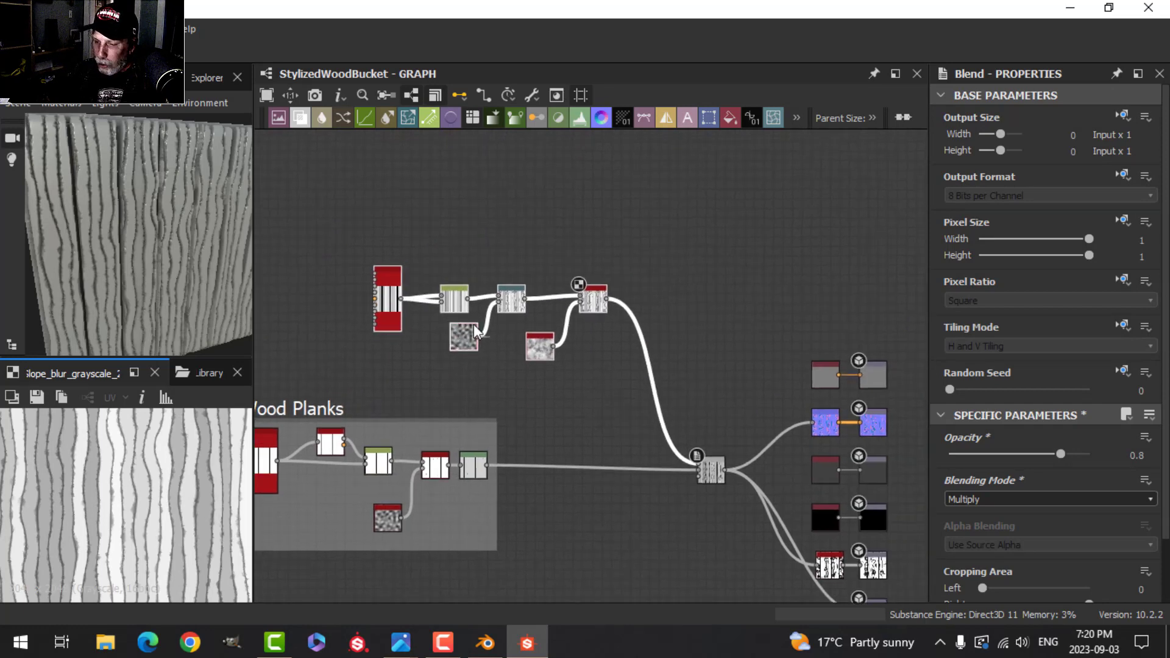
key("space")
type("frea")
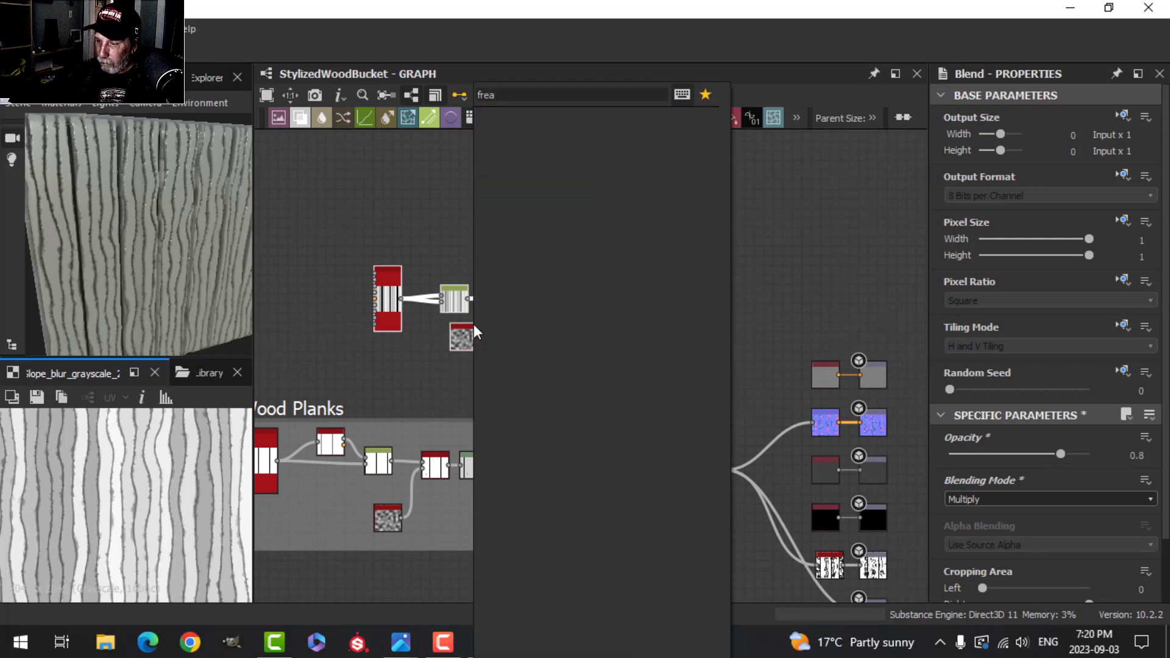
key("BackSpace")
key("BackSpace")
type("a")
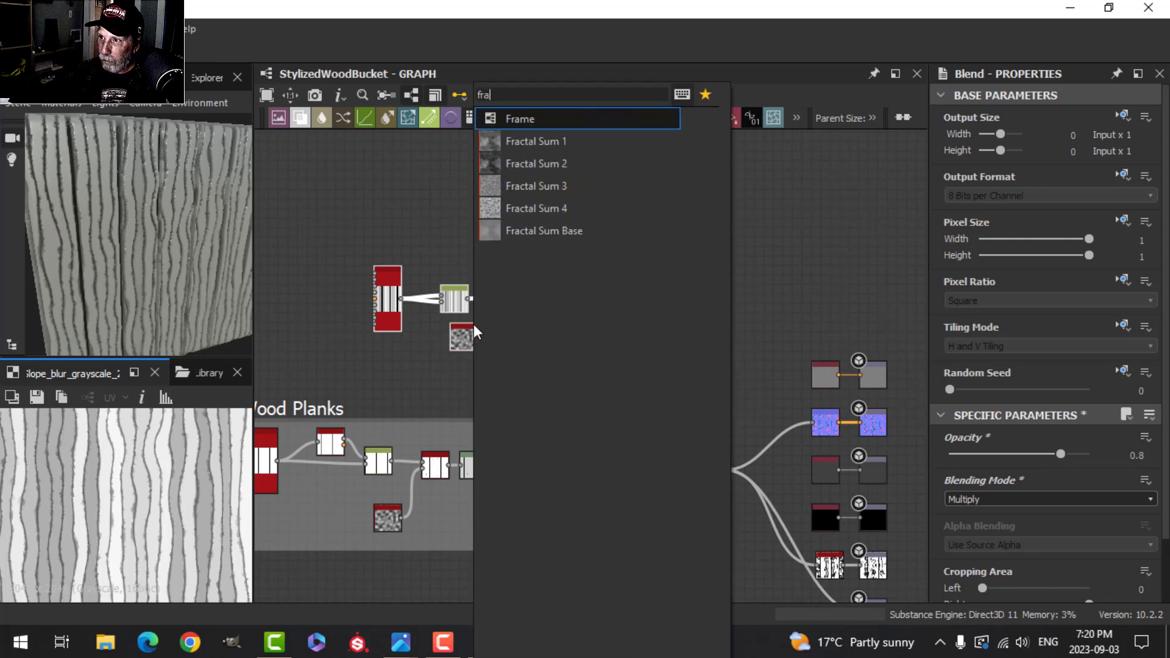
left_click(546, 119)
Set the new frame's color to white and its title to "Wood Grain"
left_click(981, 321)
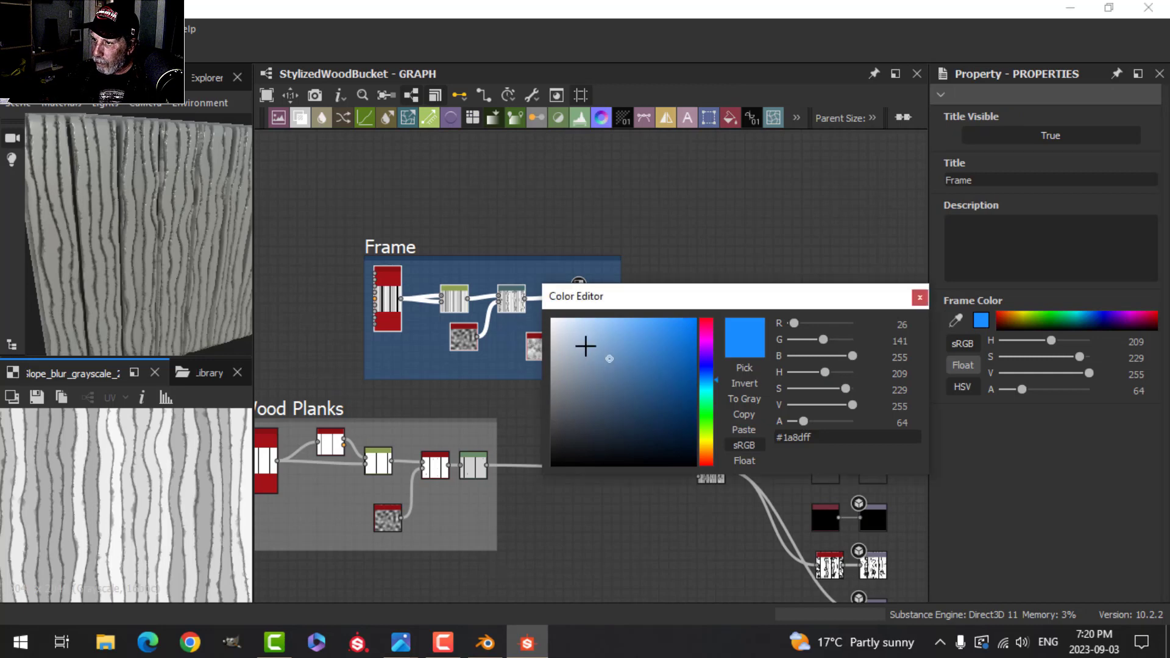
left_click(552, 319)
left_click(920, 298)
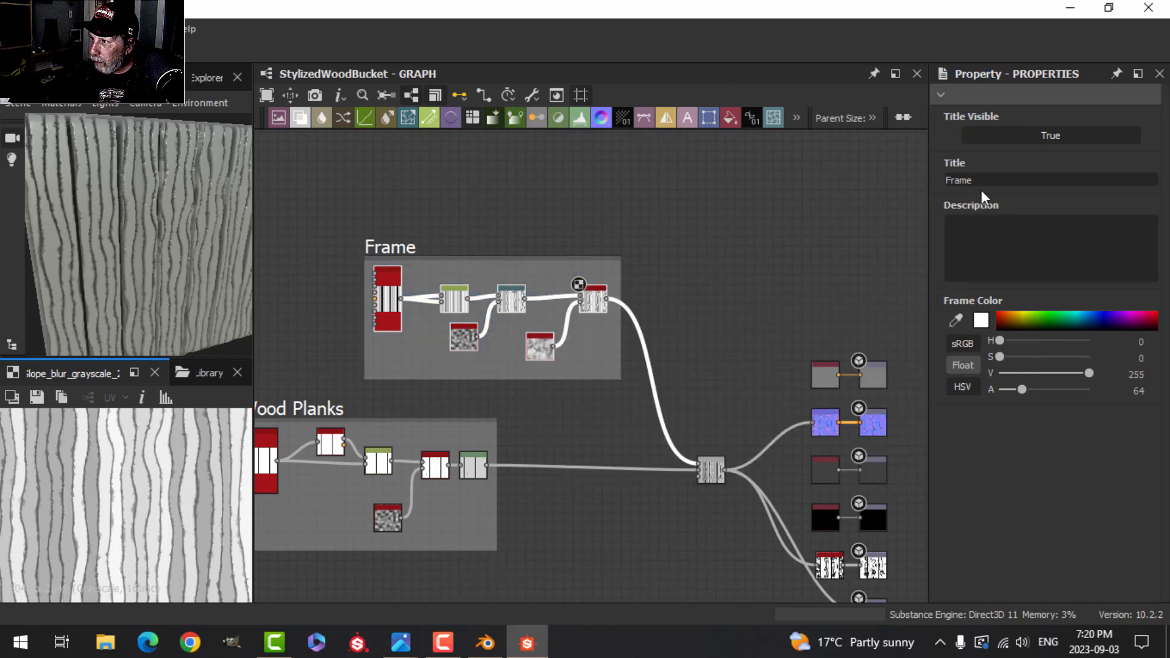
left_click_drag(975, 180, 931, 177)
type("Wood Grain")
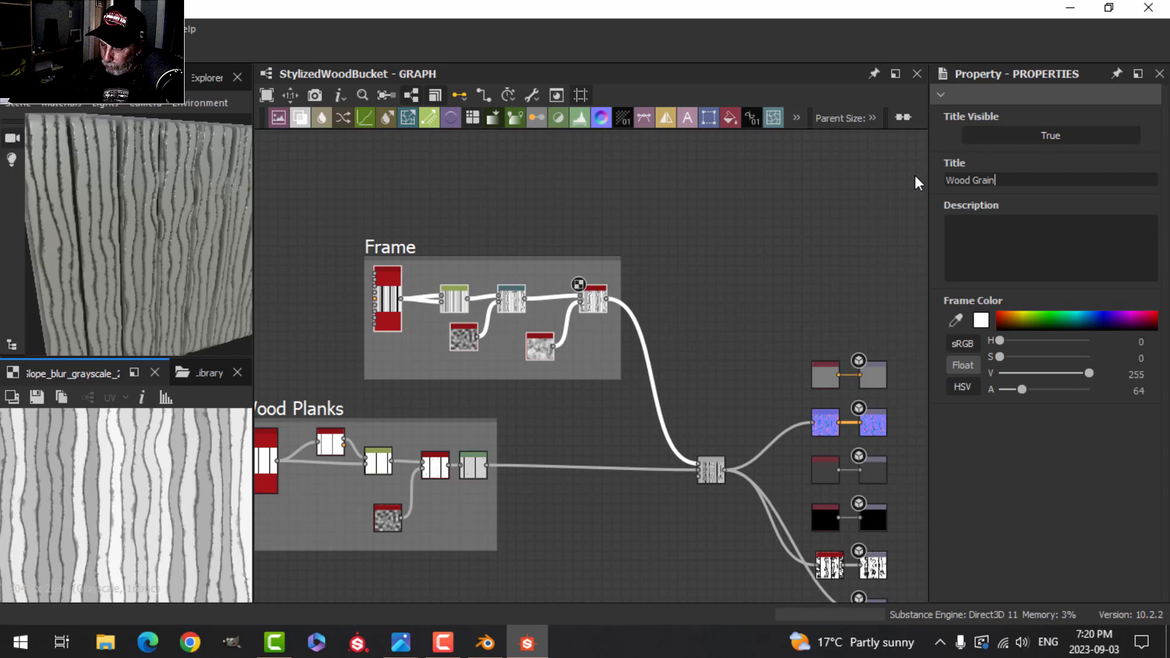
key("Return")
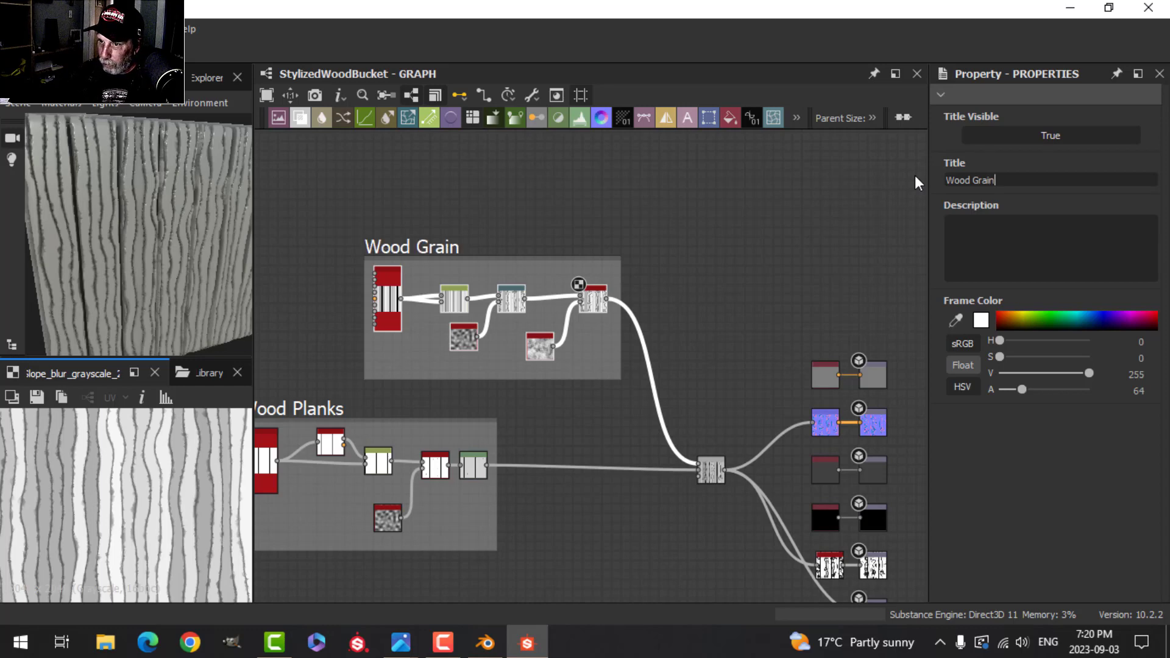
Examine the grain and plank relief on the 3D preview cube and review the layout of the framed graph
scroll(587, 451, "down", 3)
middle_click_drag(586, 451, 627, 338)
scroll(609, 414, "up", 1)
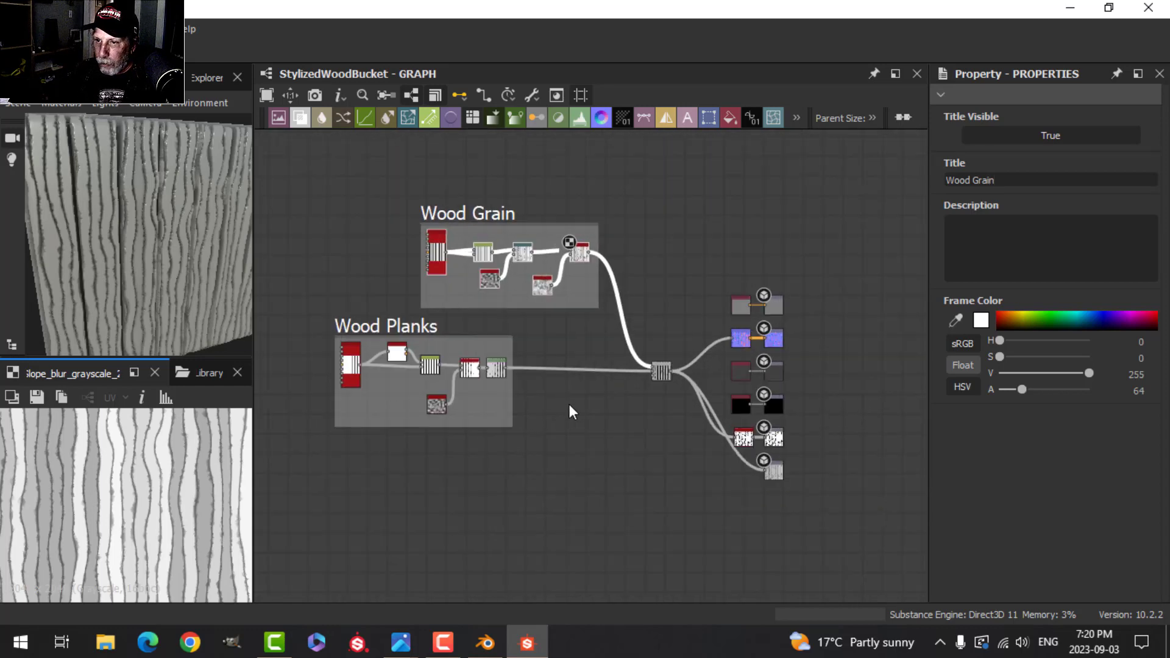
left_click_drag(149, 320, 157, 286)
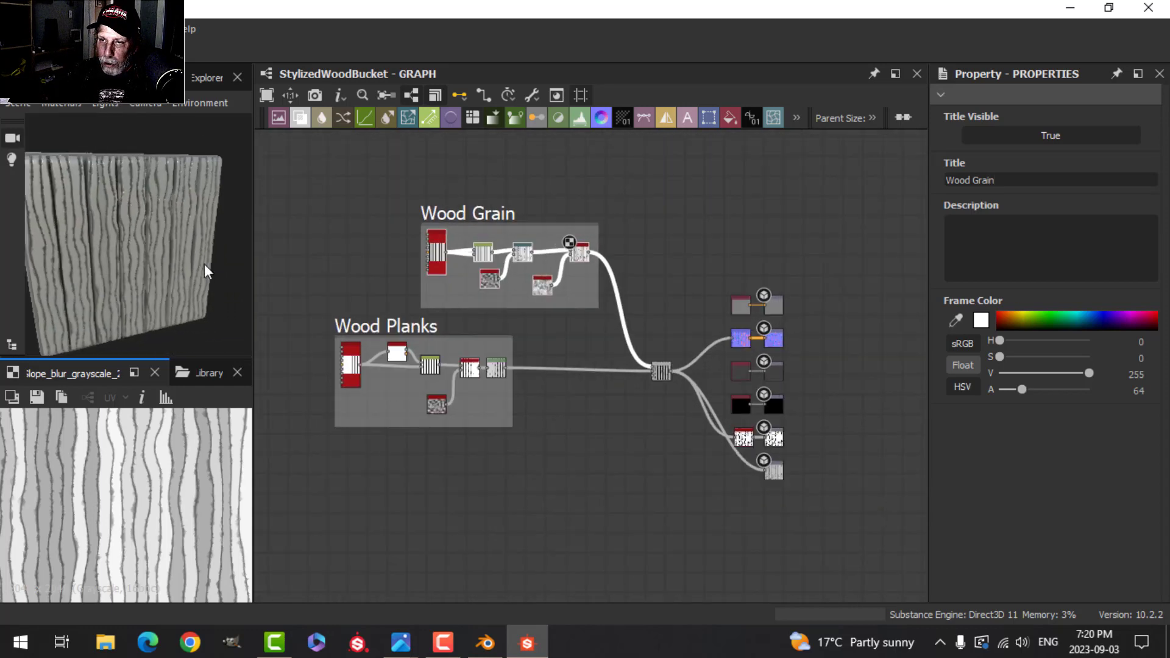
mouse_move(236, 277)
left_mouse_down()
mouse_move(149, 230)
mouse_move(221, 287)
left_mouse_up()
left_click(605, 457)
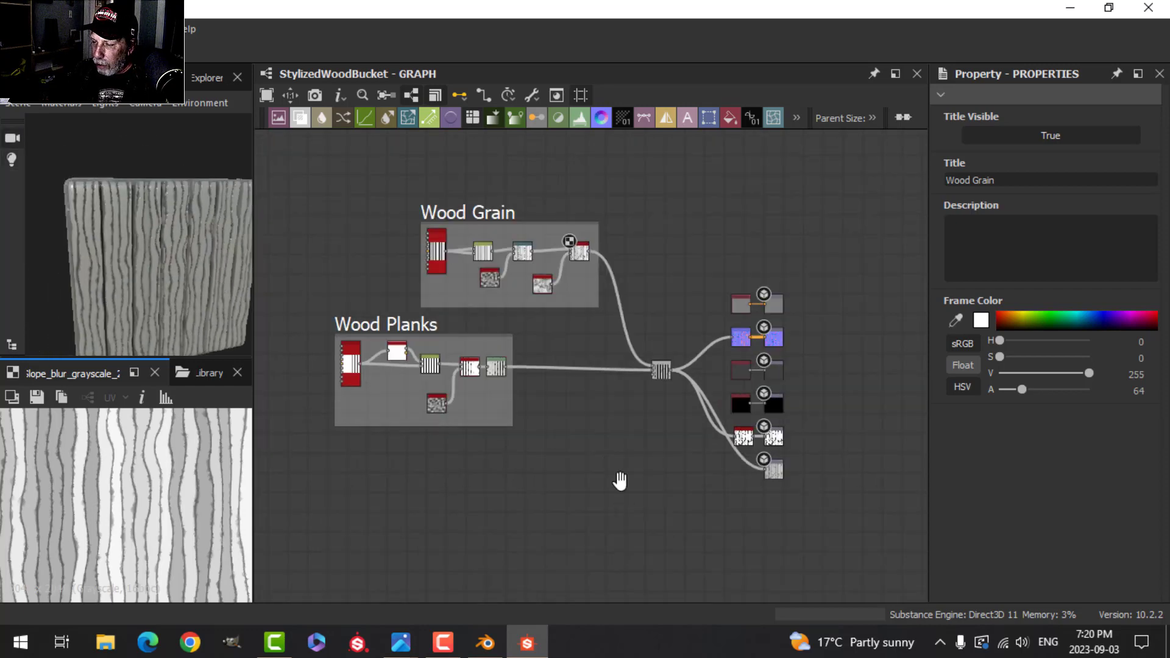
middle_click_drag(619, 480, 617, 402)
scroll(587, 463, "up", 1)
middle_click_drag(585, 460, 611, 474)
middle_click_drag(598, 416, 598, 441)
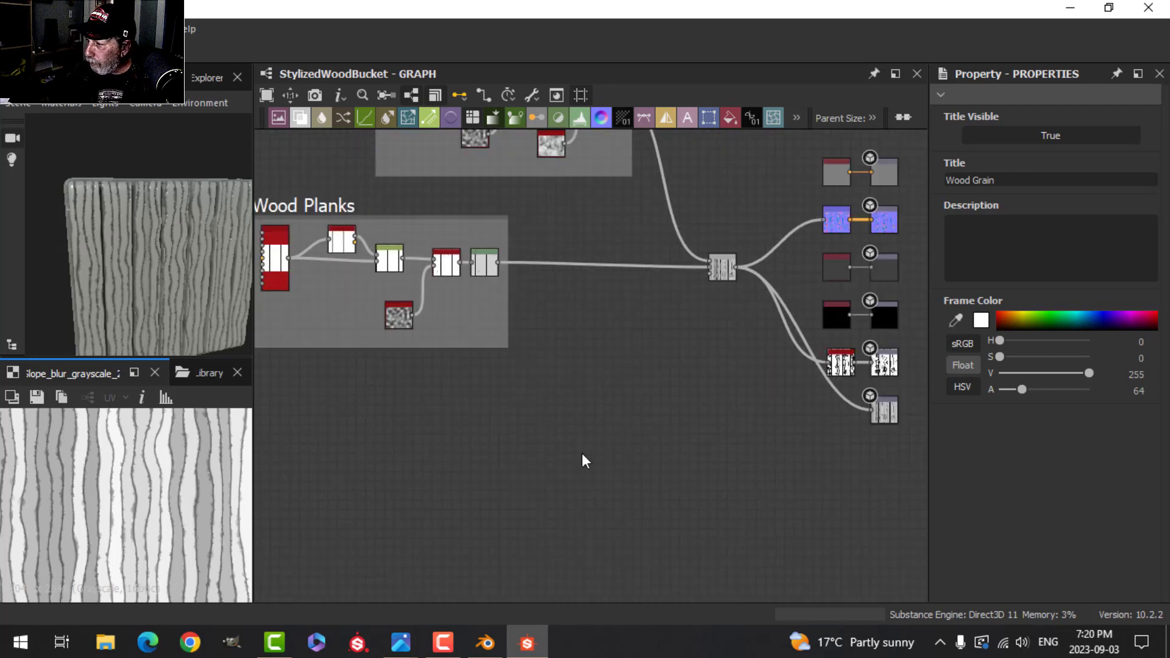
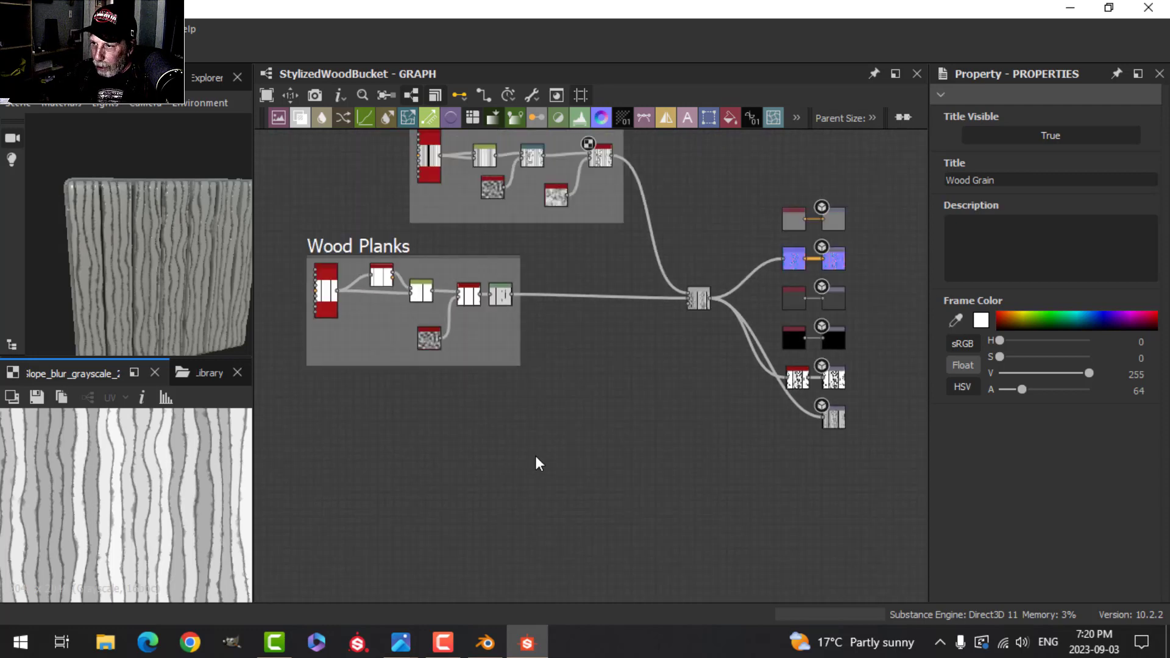
Add a Fluid node in the empty area below the Wood Planks frame and connect a Transformation 2D node to its output
key("space")
type("flui")
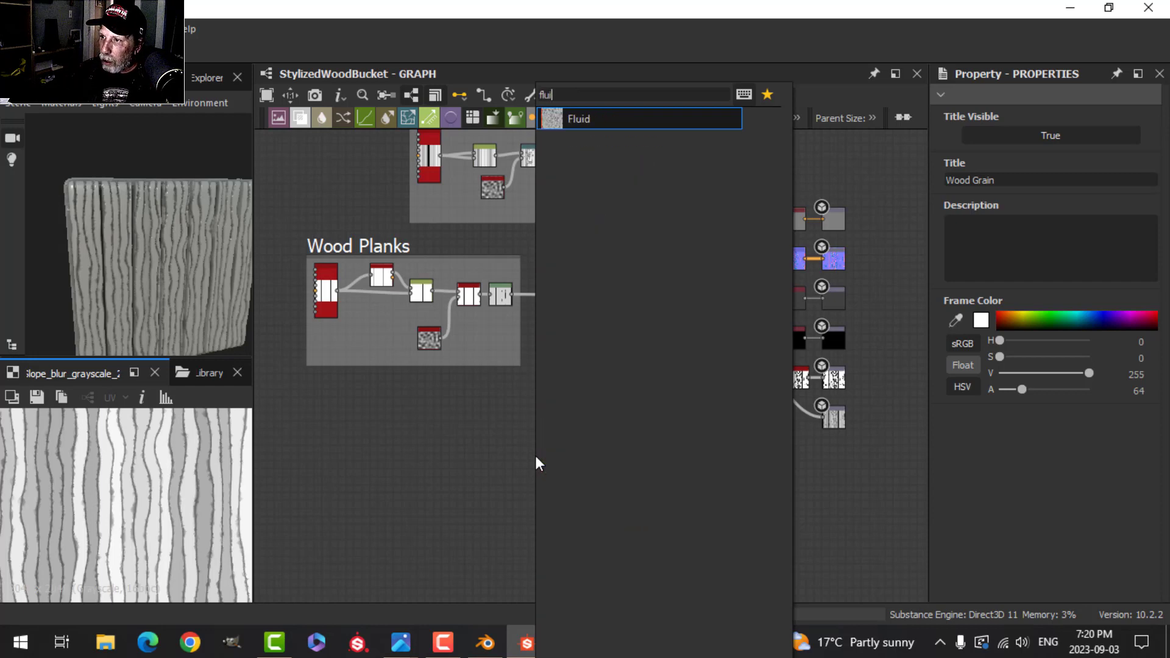
key("Return")
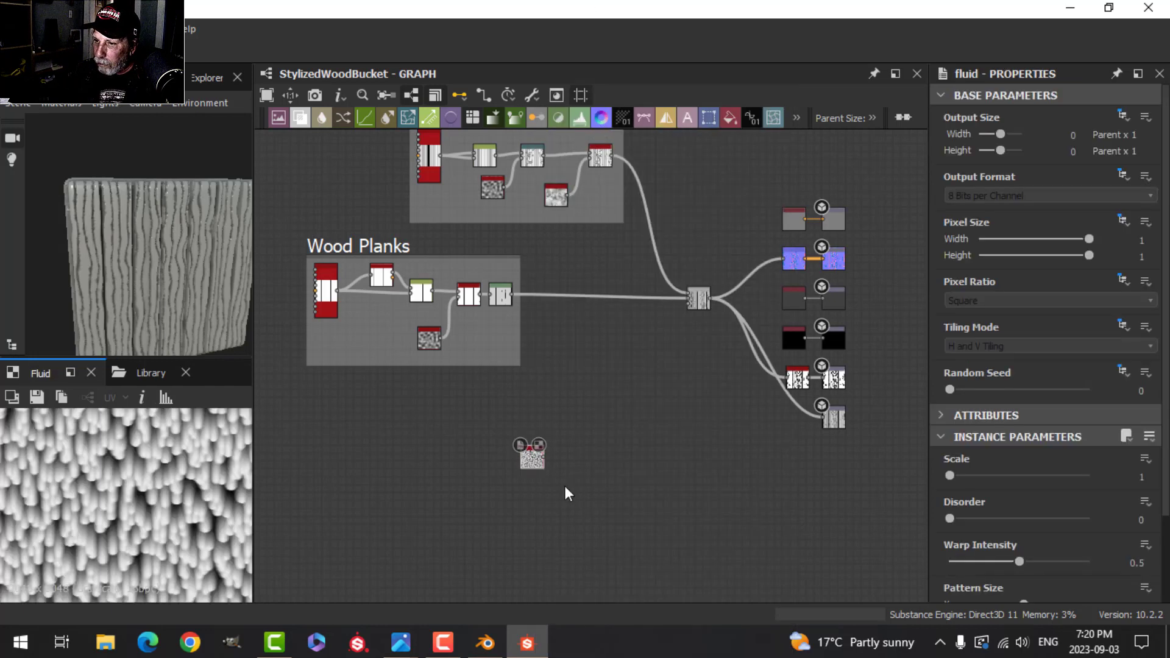
scroll(548, 509, "up", 3)
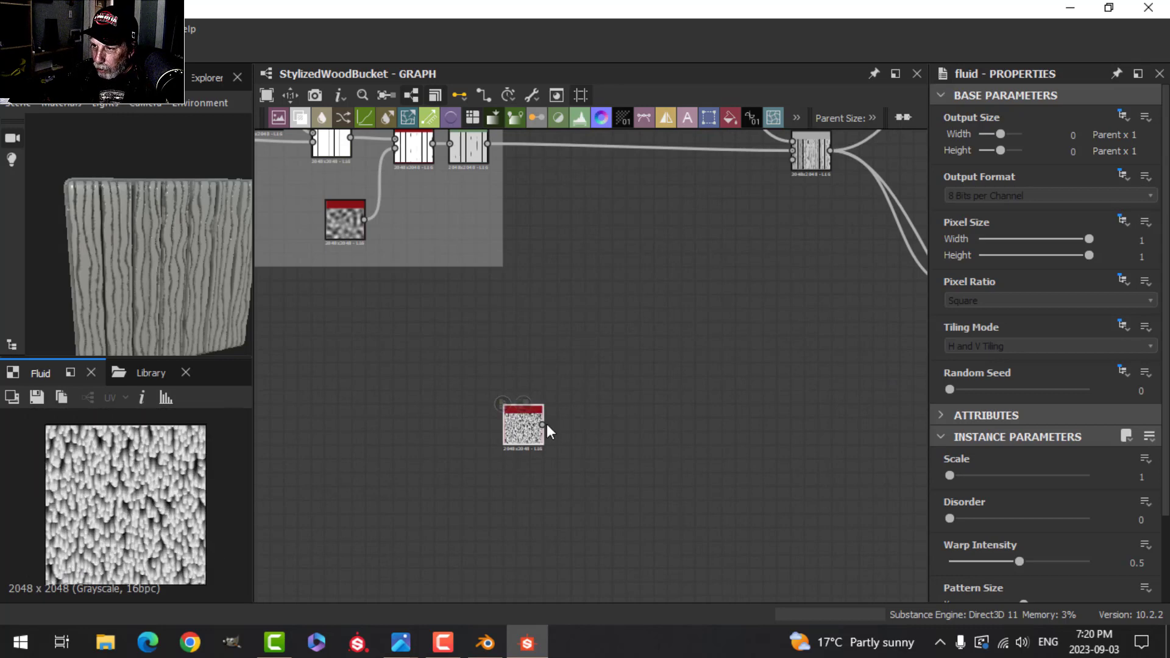
left_click_drag(542, 425, 638, 408)
left_click(671, 320)
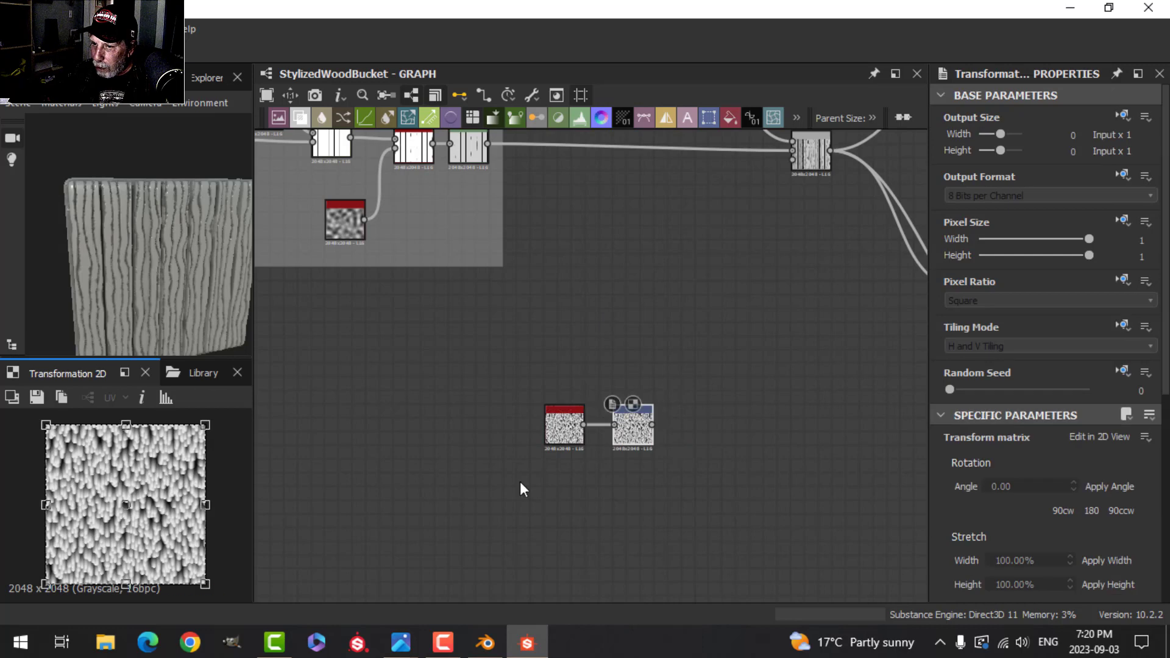
Stretch the Fluid pattern vertically in the Transformation 2D, extending it above and below the tile to about twice its height
scroll(134, 507, "down", 1)
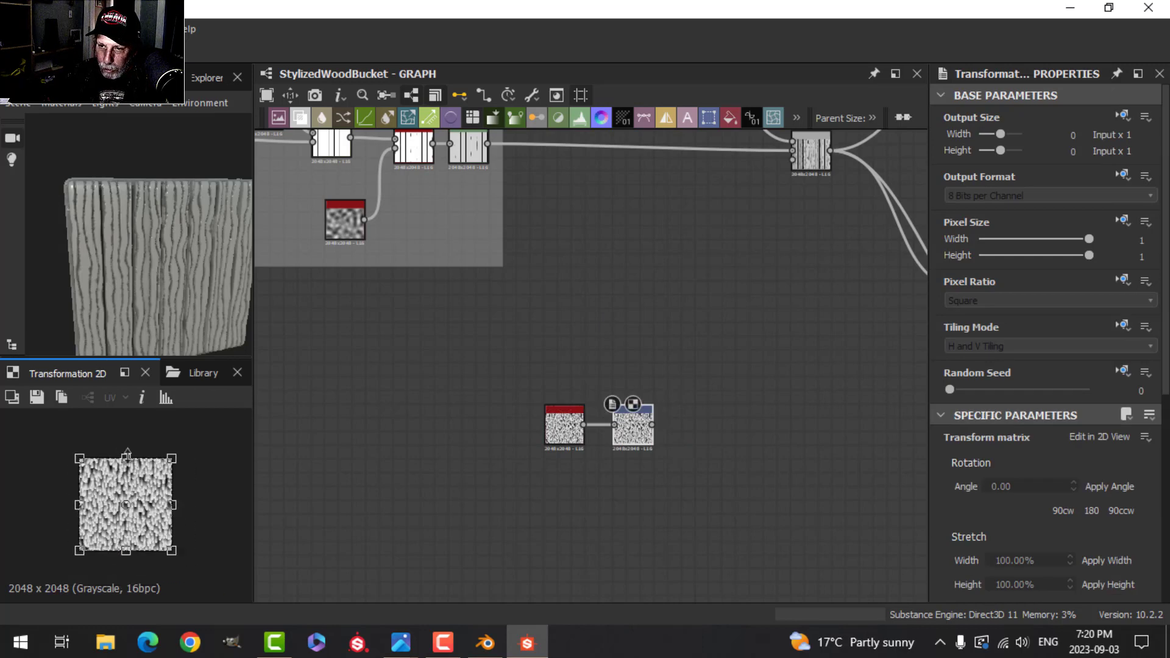
left_click_drag(126, 456, 126, 421)
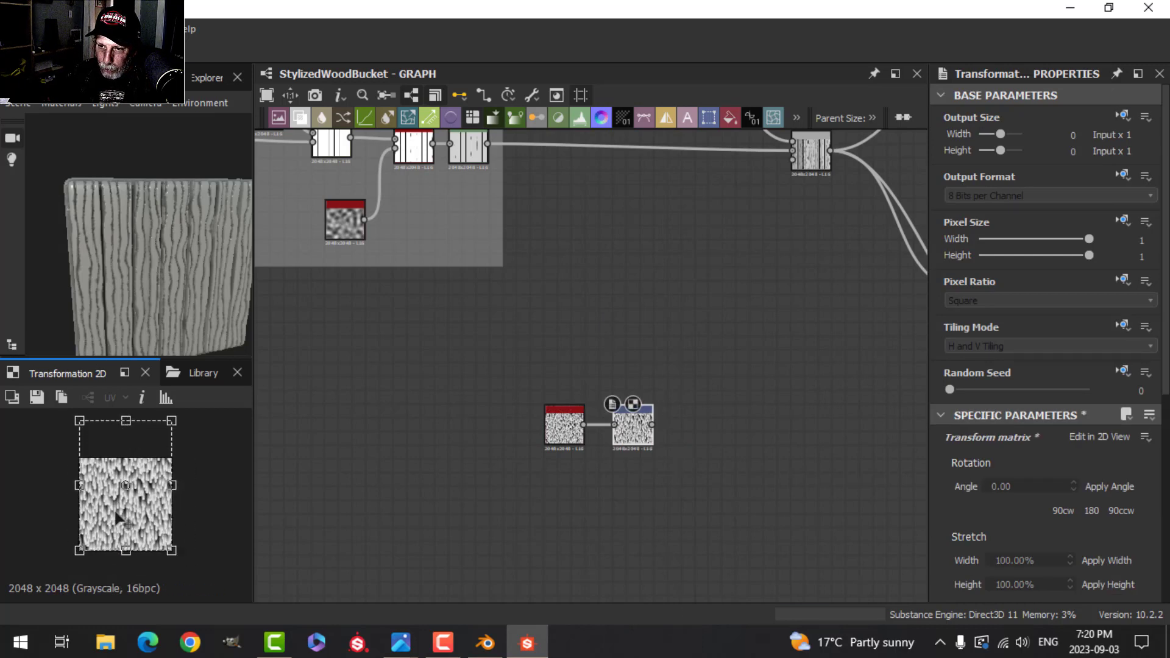
left_click_drag(126, 551, 124, 605)
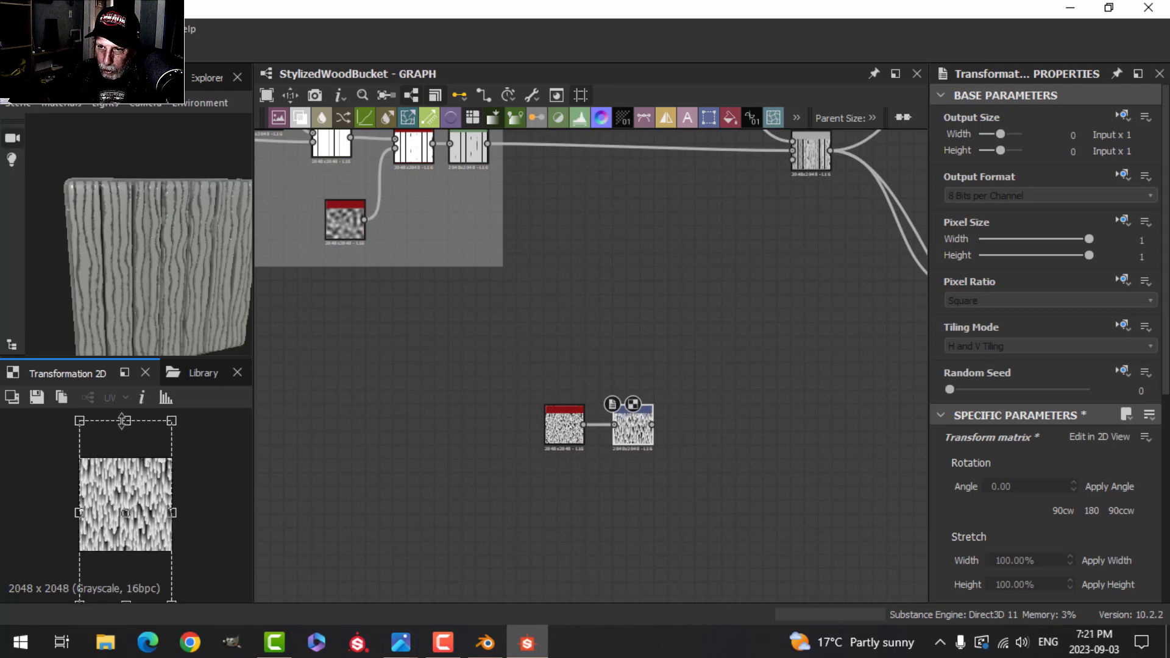
left_click_drag(121, 421, 124, 407)
Add a Blend node fed by the Transformation 2D and transfer the existing Blend's output connections to the new Blend
scroll(758, 430, "down", 3)
middle_click_drag(735, 425, 688, 443)
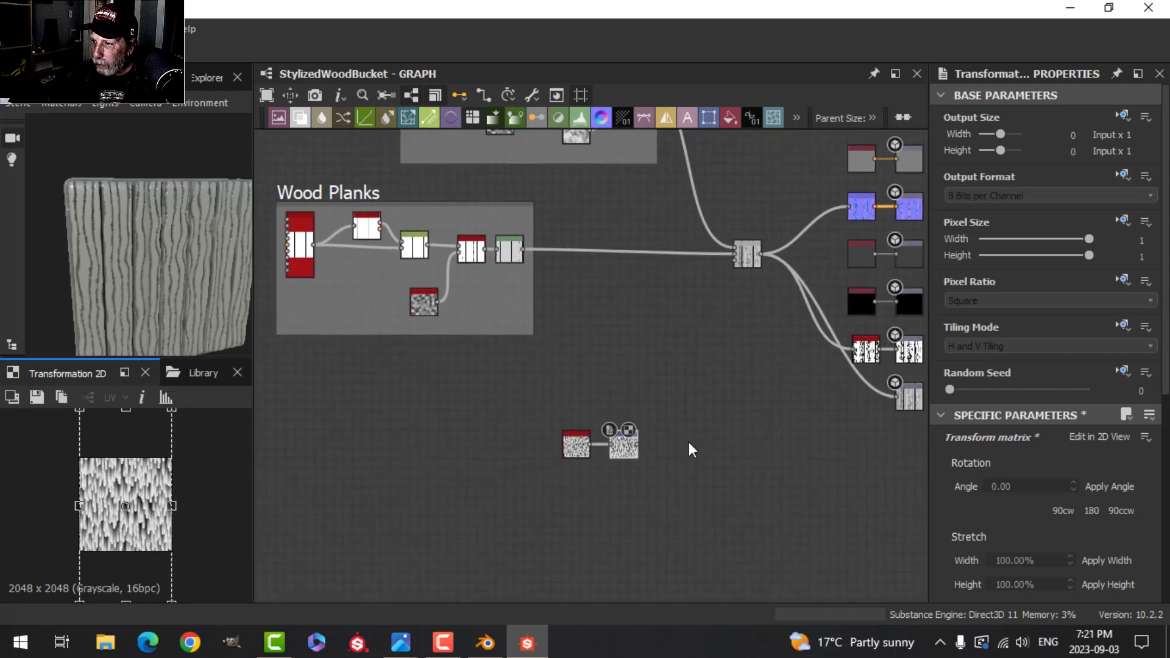
left_click_drag(518, 382, 623, 389)
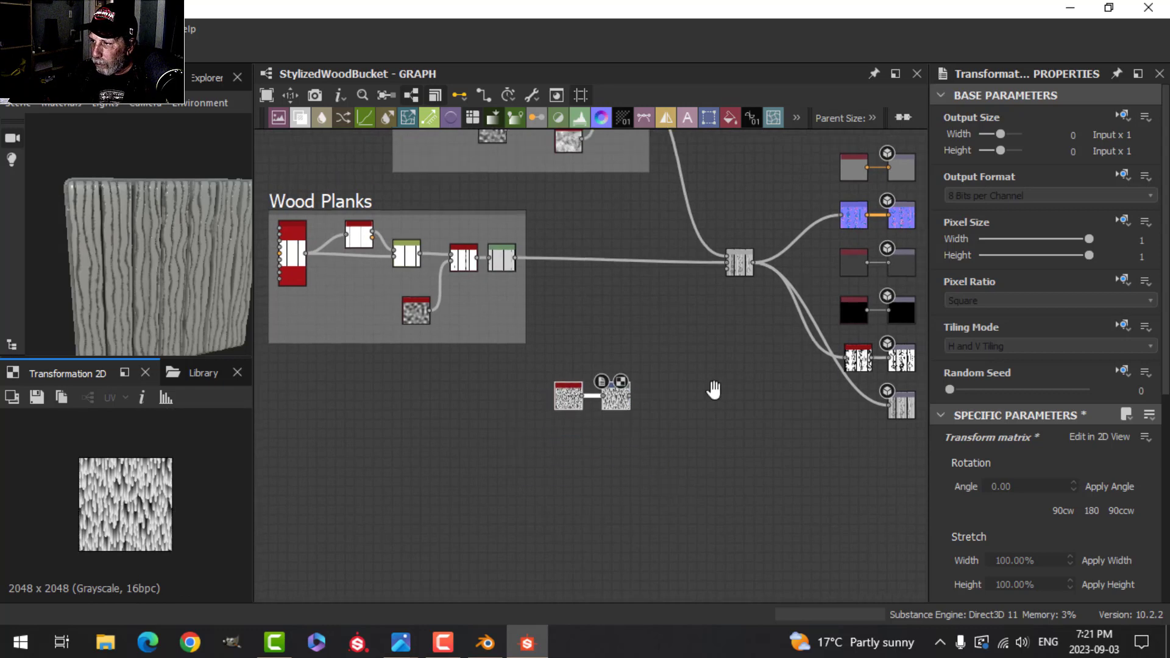
middle_click_drag(713, 390, 596, 445)
scroll(572, 451, "up", 3)
scroll(577, 450, "down", 1)
scroll(553, 463, "up", 1)
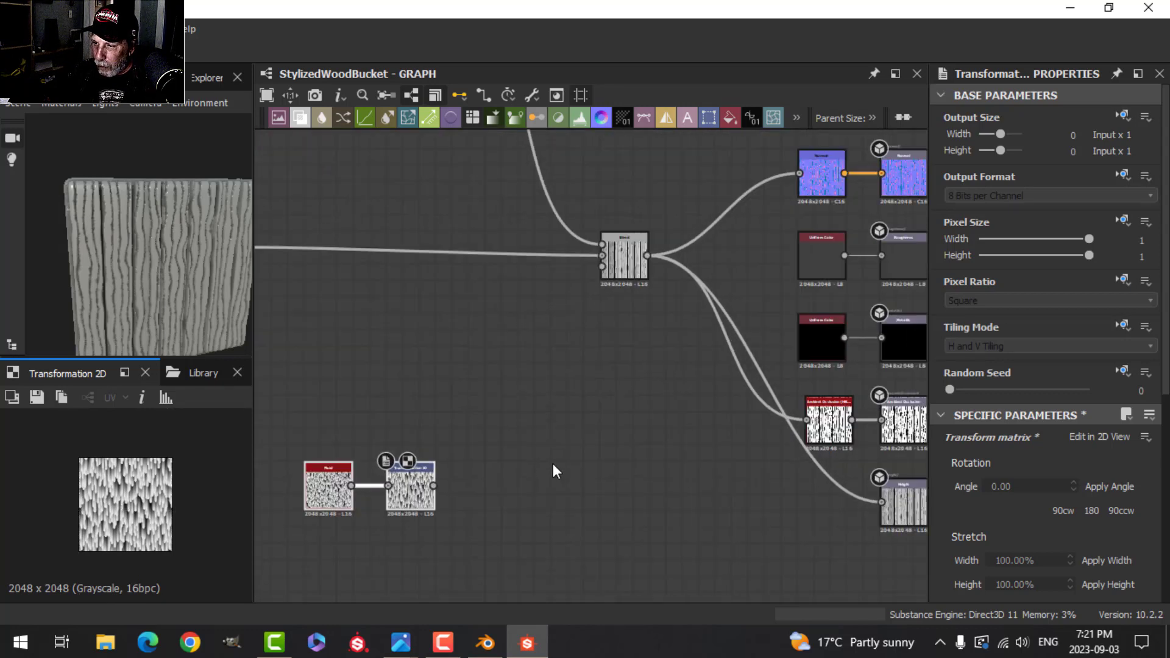
left_click_drag(433, 485, 524, 437)
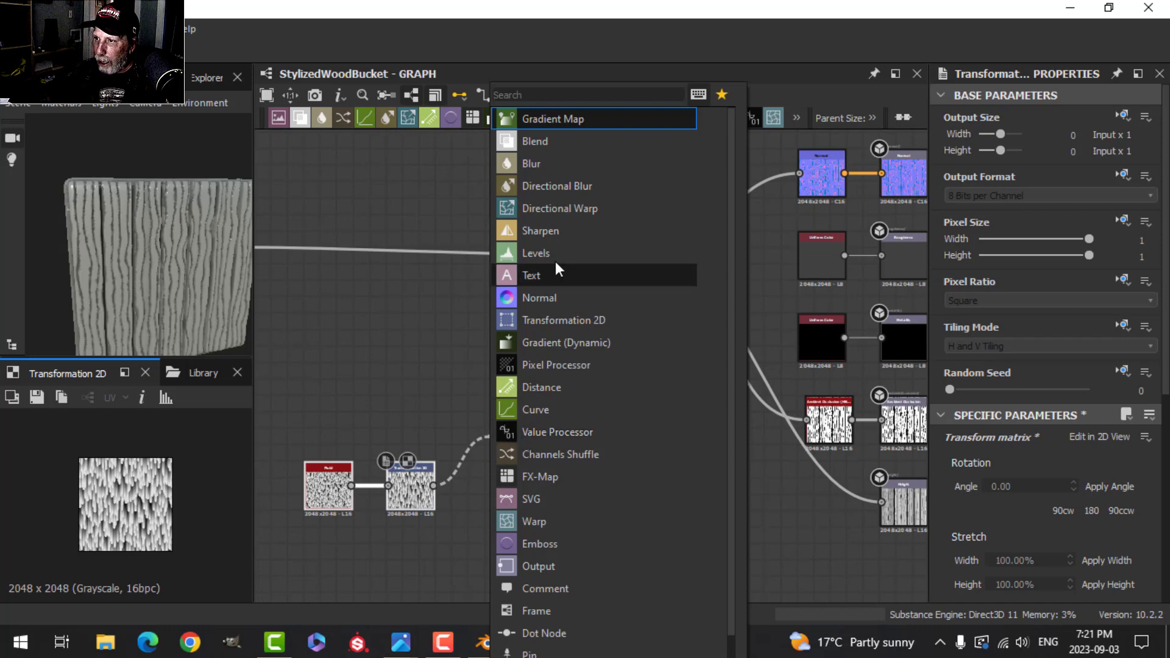
left_click(554, 141)
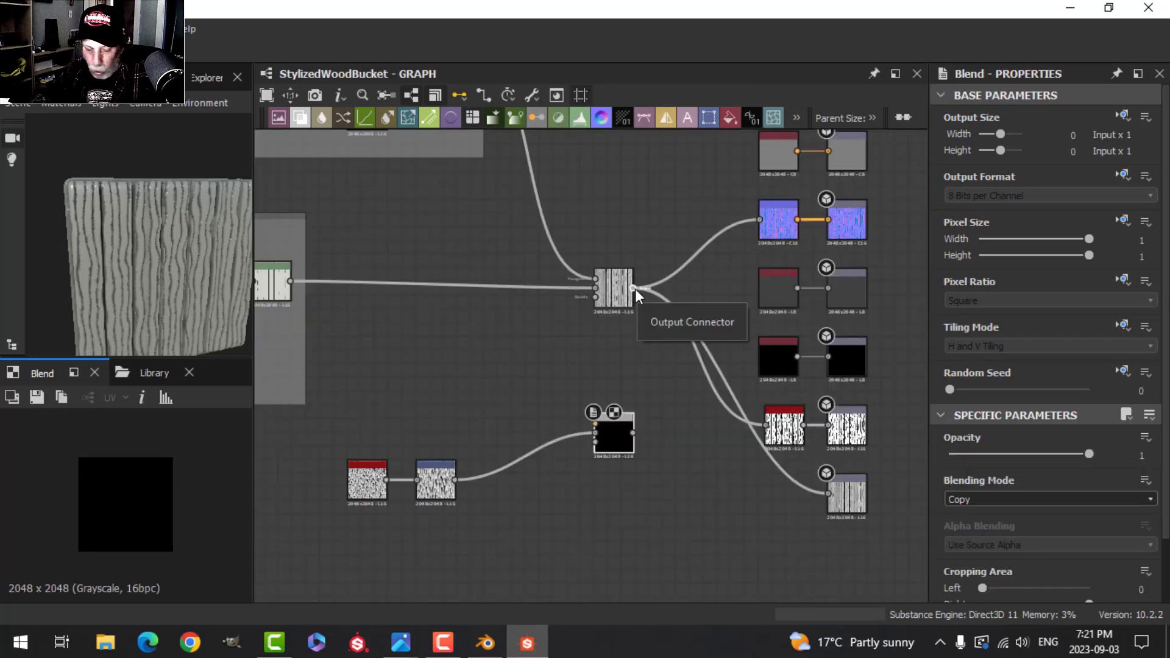
left_click_drag(634, 288, 633, 433, "shift")
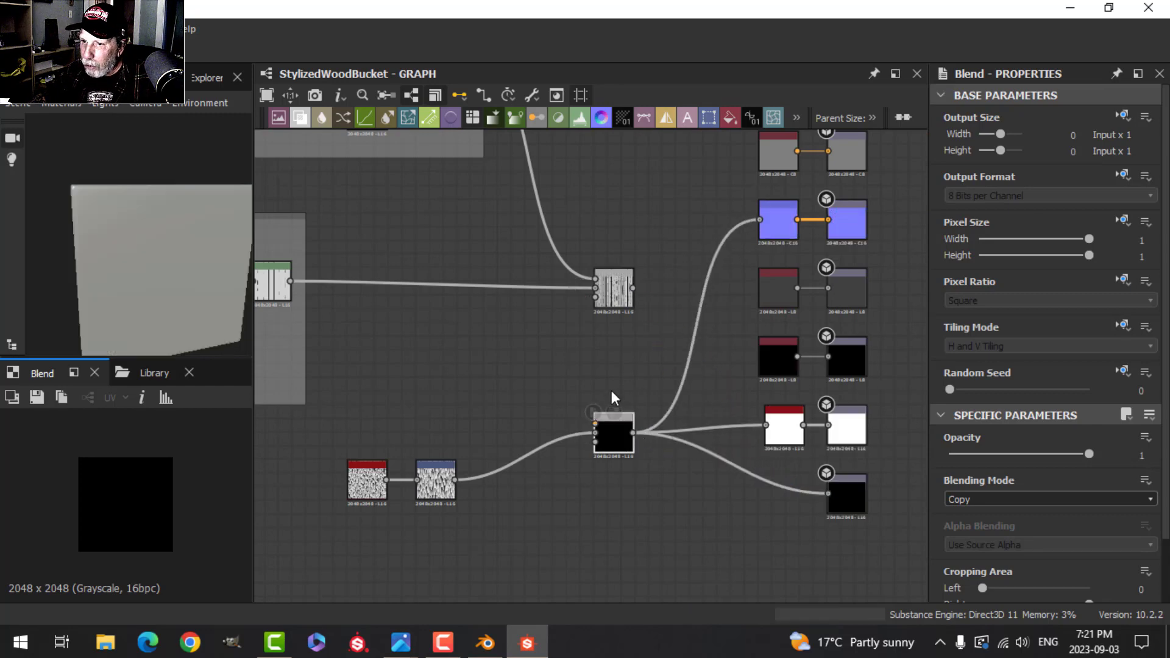
Shift the framed chains and their Blend away from the outputs, and place the new Blend in line after the existing one
scroll(611, 390, "down", 5)
middle_click_drag(525, 360, 437, 286)
left_click_drag(310, 207, 507, 346)
scroll(615, 403, "up", 2)
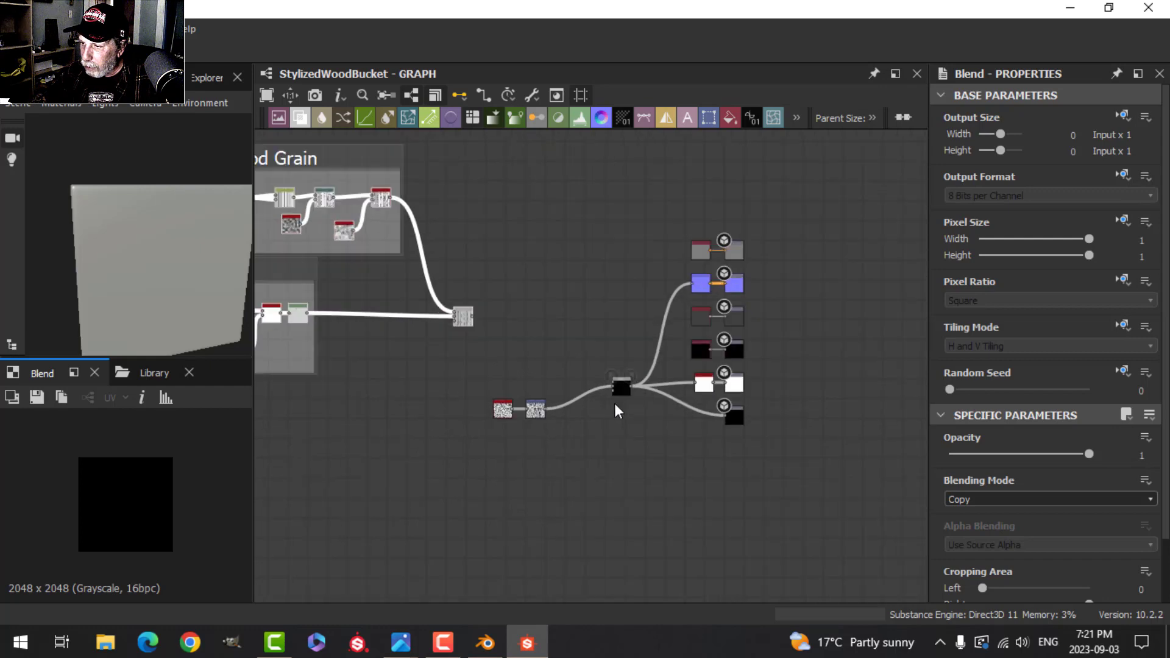
left_click_drag(622, 386, 531, 319)
scroll(536, 348, "up", 2)
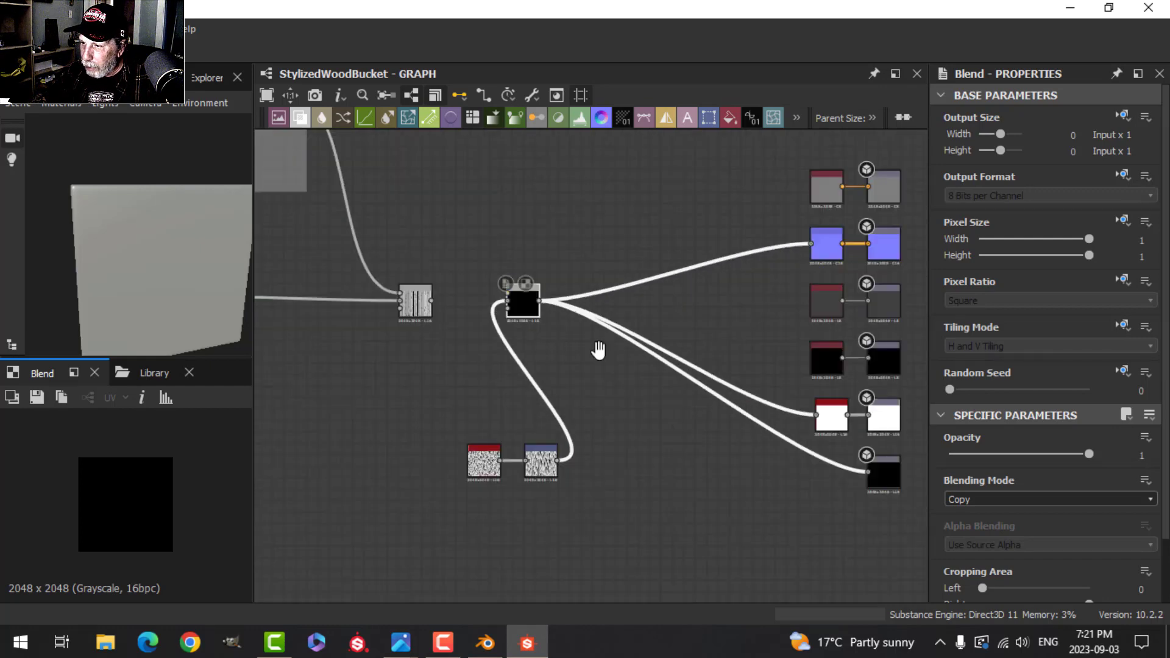
middle_click_drag(599, 347, 710, 373)
Connect the existing Blend to the new Blend, move the Fluid pair below them, and swap the inputs so Fluid is the foreground
scroll(709, 367, "up", 2)
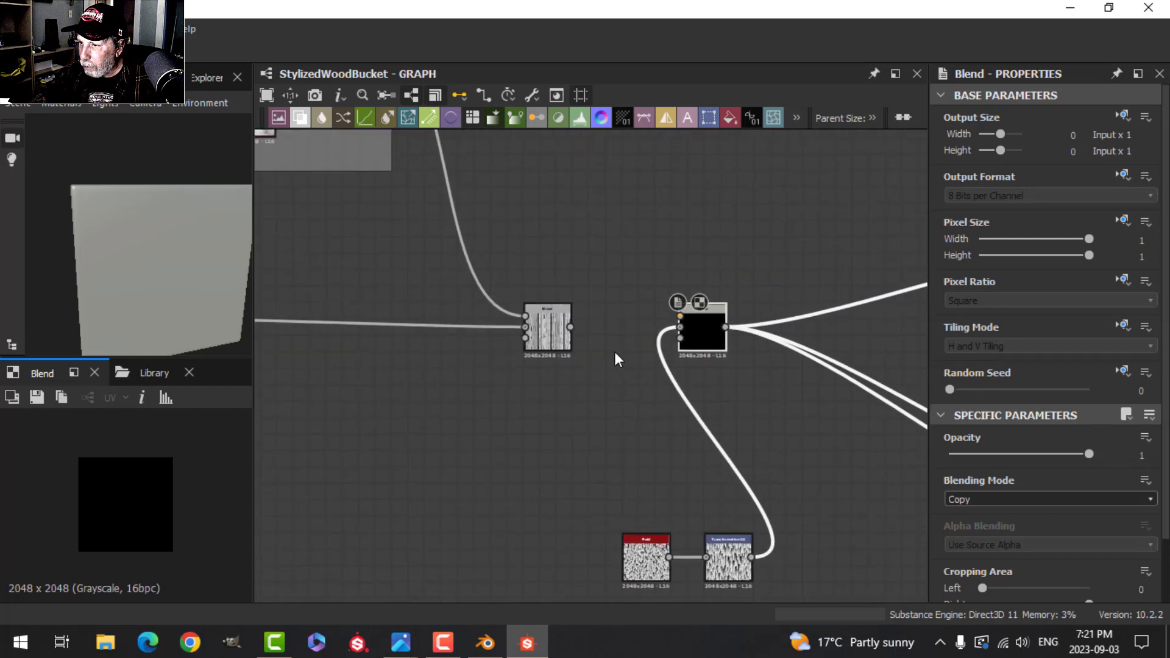
left_click_drag(571, 326, 680, 316)
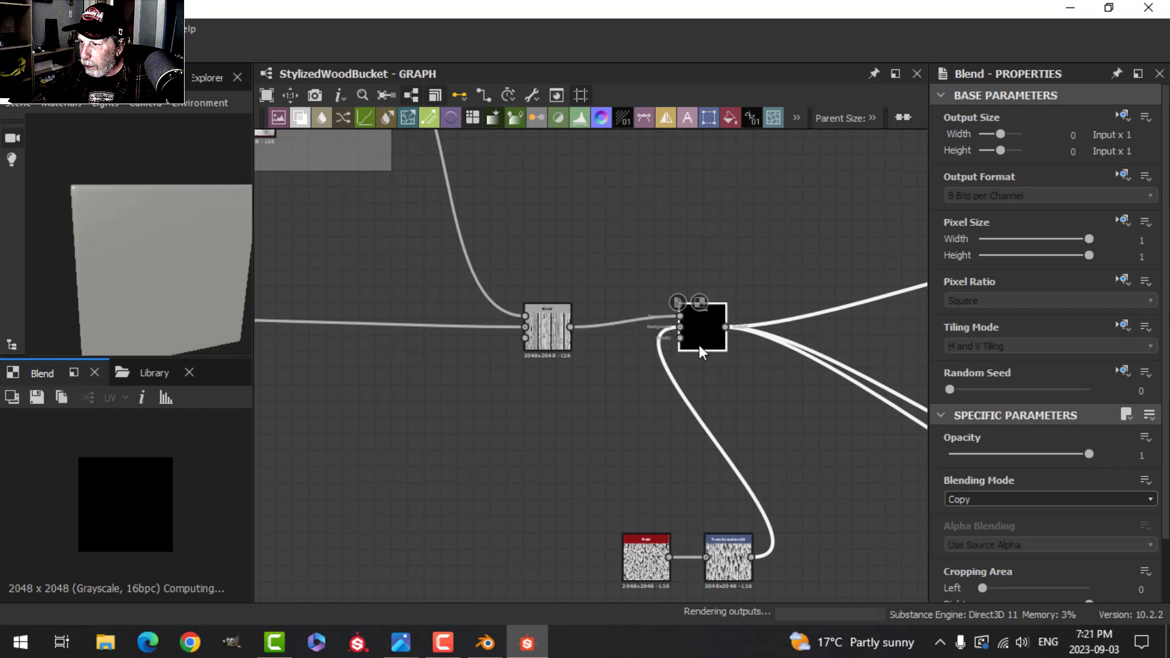
left_click_drag(607, 518, 564, 466)
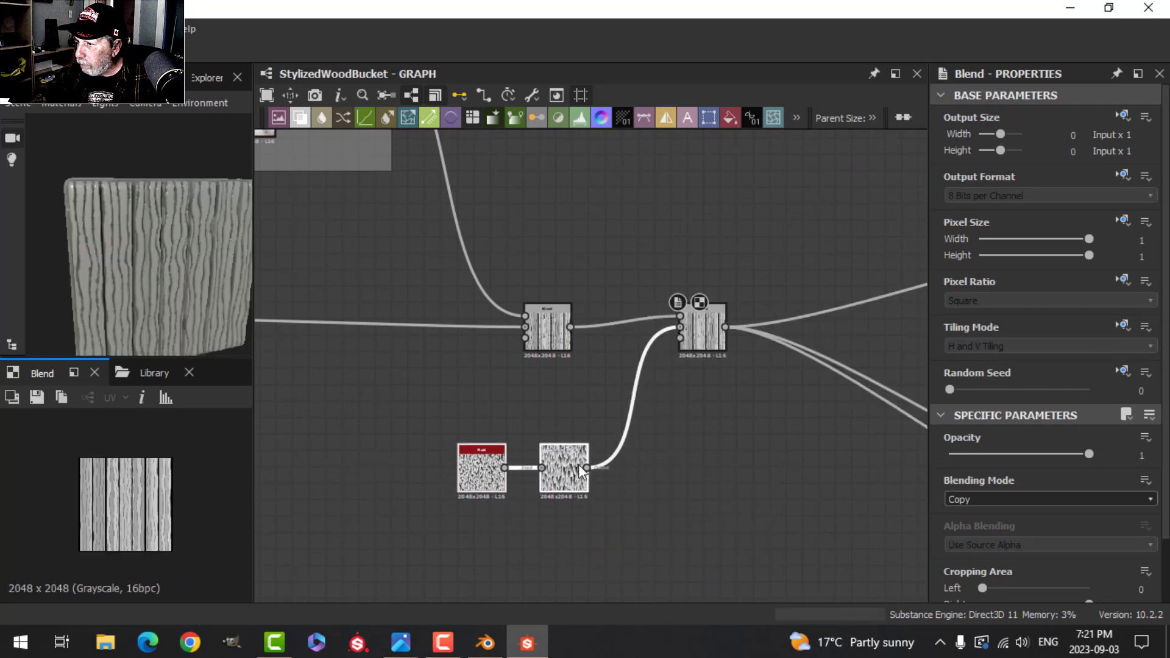
scroll(680, 325, "up", 3)
left_click_drag(627, 282, 646, 387)
key("x")
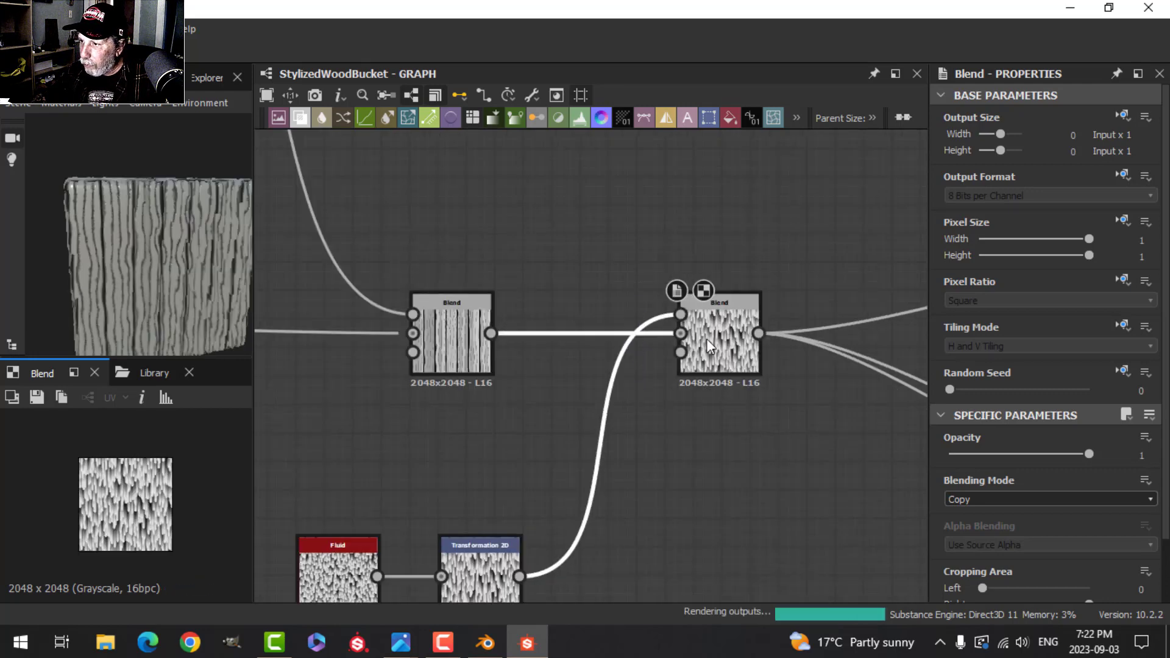
Set the new Blend's blending mode to Subtract and its opacity to 0.09
left_click(707, 338)
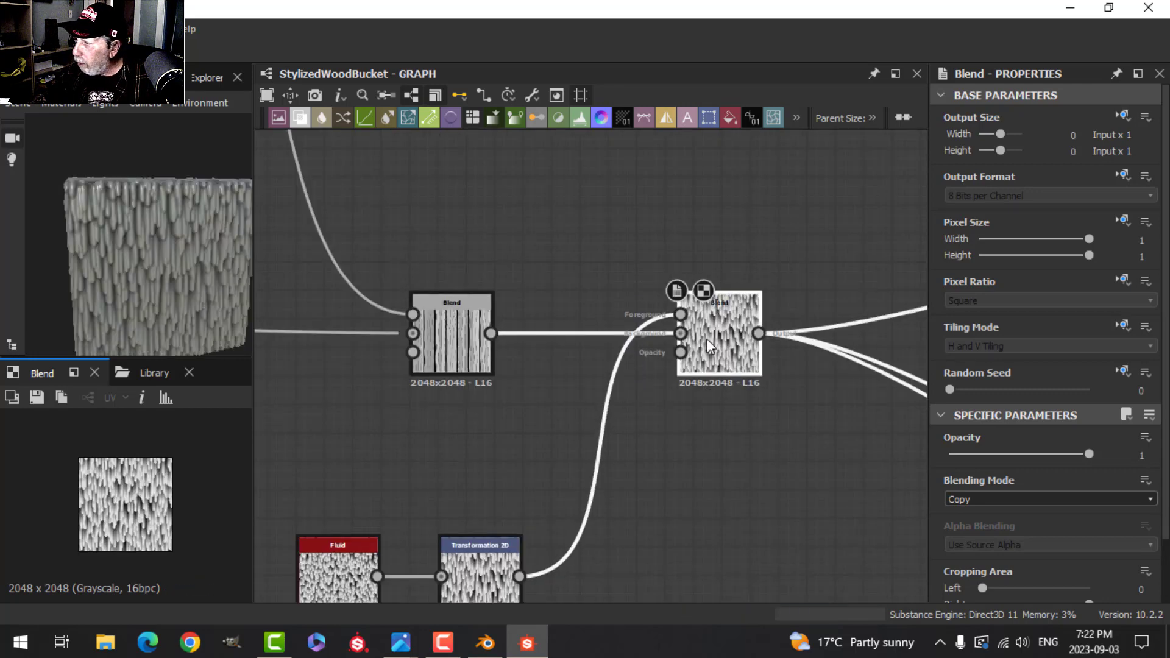
left_click(970, 499)
left_click(970, 538)
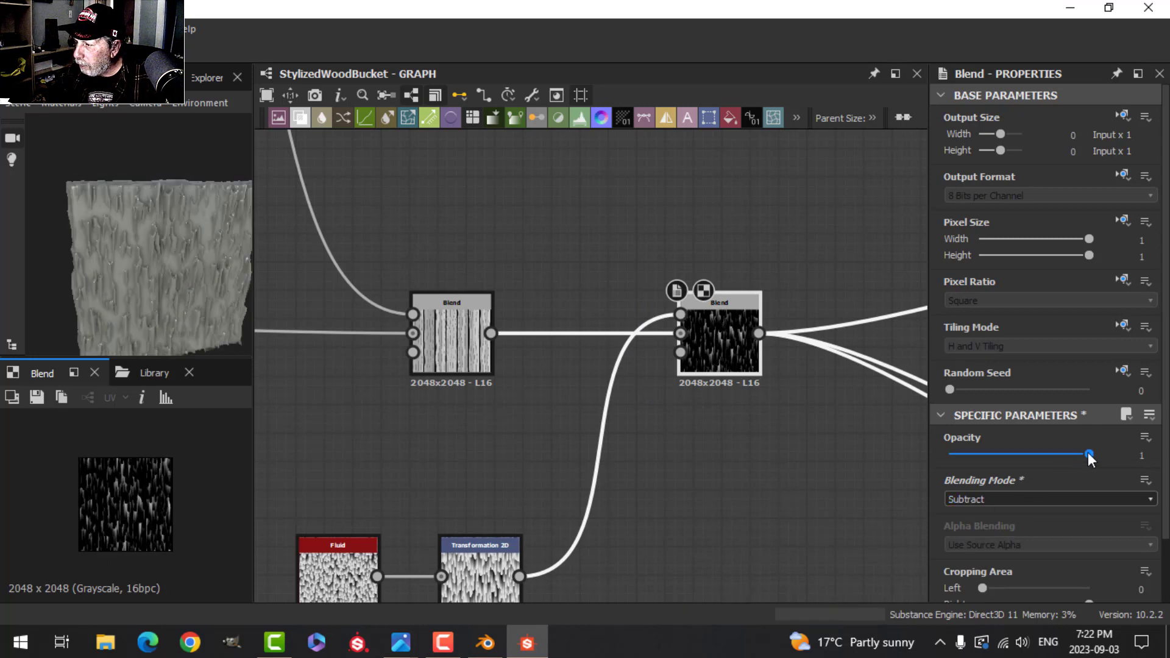
left_click_drag(1089, 455, 1003, 455)
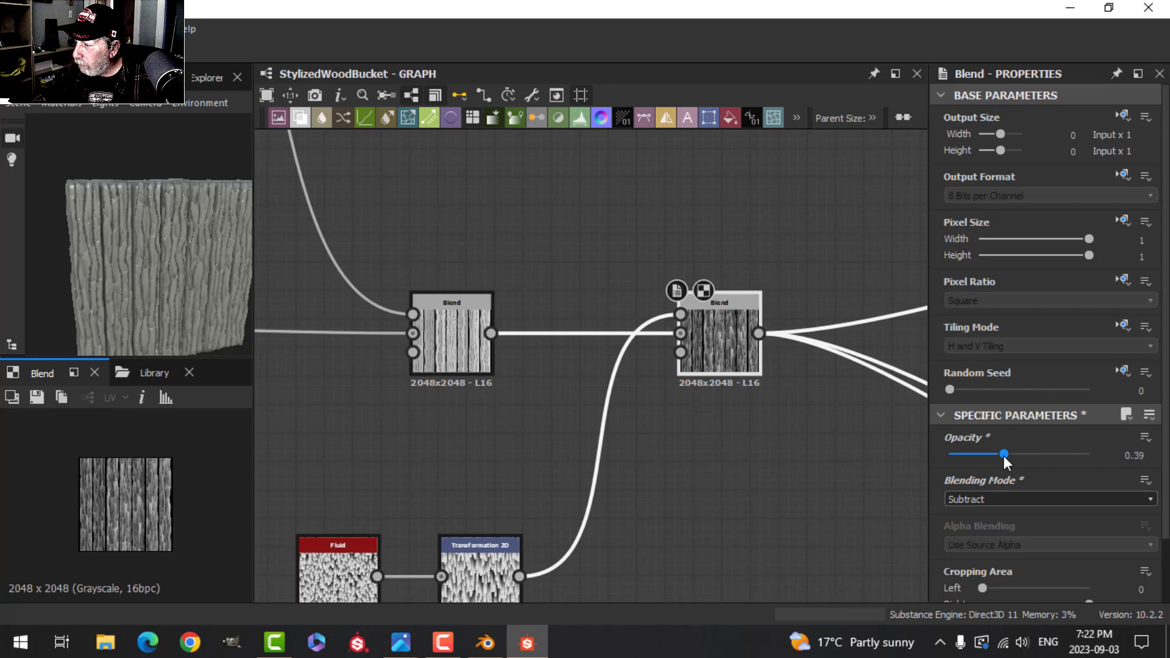
left_click(1133, 455)
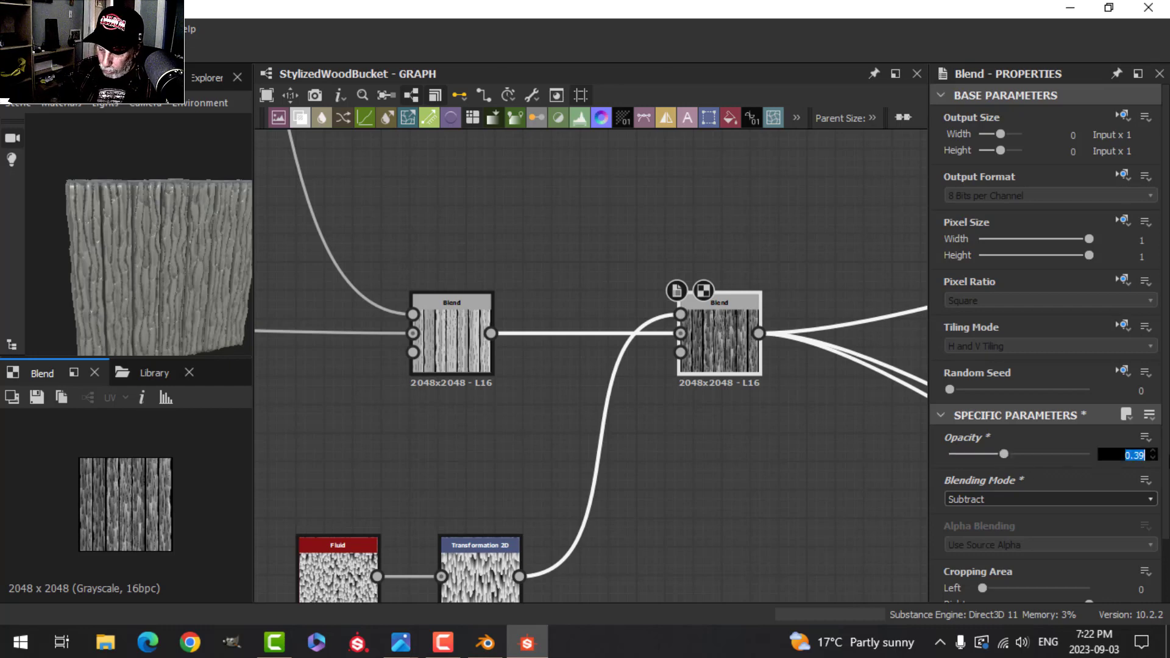
type("0.09")
key("Return")
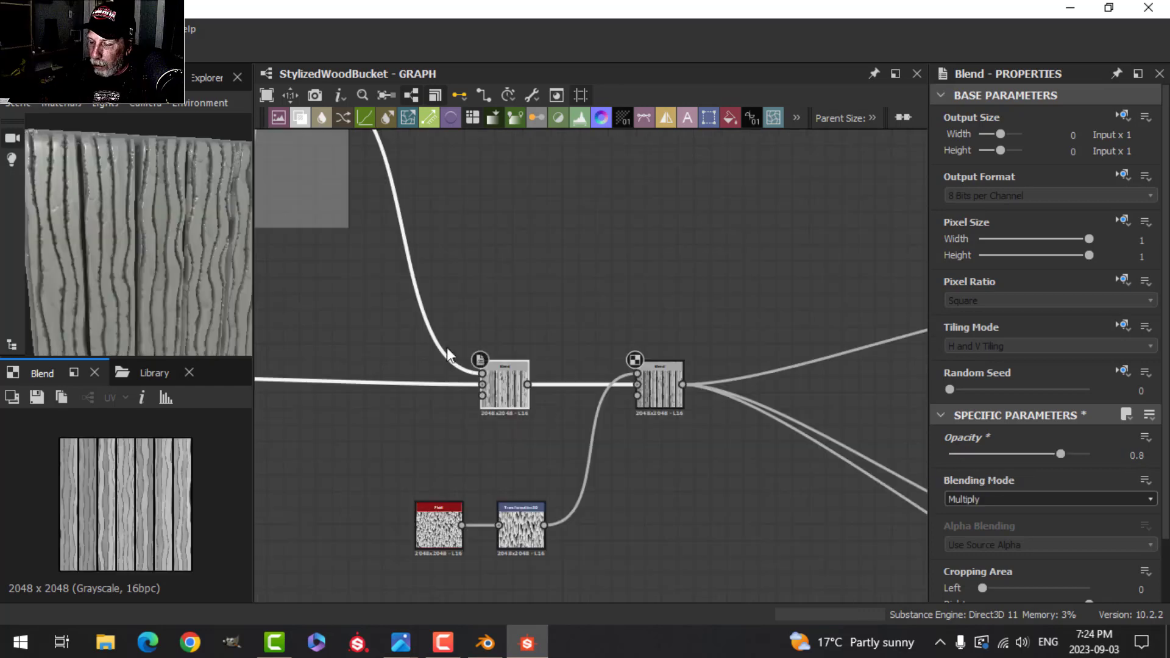
Set the opacity of the Multiply Blend joining grain and planks to 0.09 and inspect the relief on the 3D preview
scroll(543, 411, "up", 3)
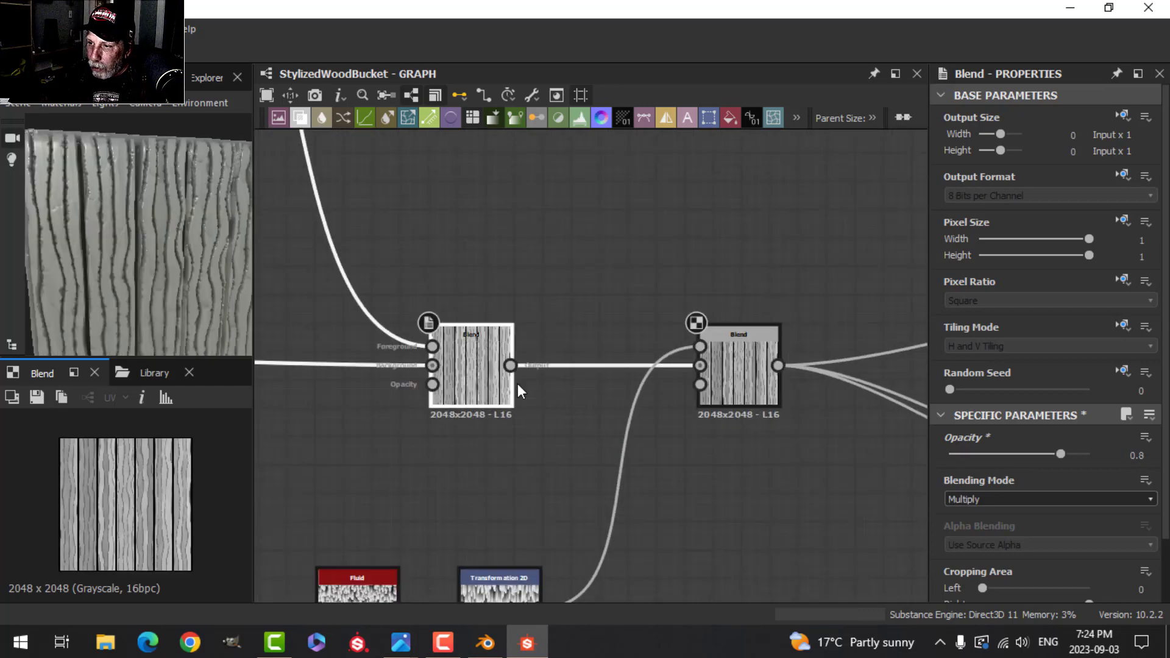
scroll(478, 422, "down", 5)
scroll(469, 315, "down", 1)
middle_click_drag(445, 320, 405, 319)
scroll(549, 378, "up", 3)
scroll(634, 399, "up", 2)
middle_click_drag(746, 475, 643, 448)
scroll(666, 451, "up", 2)
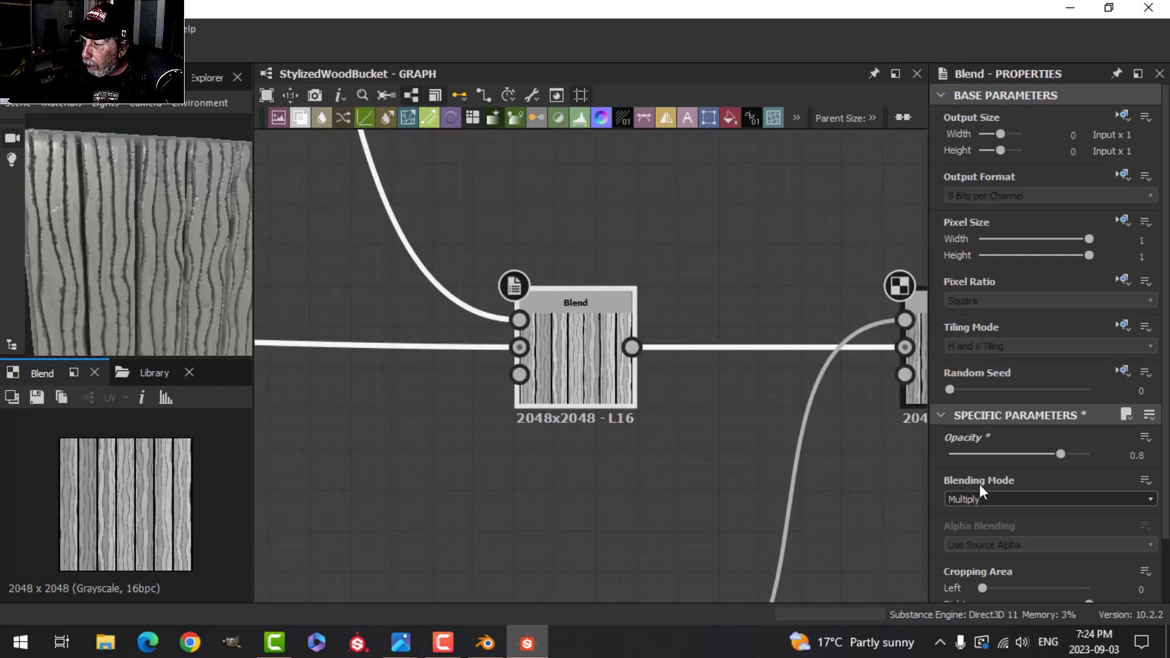
left_click(1112, 458)
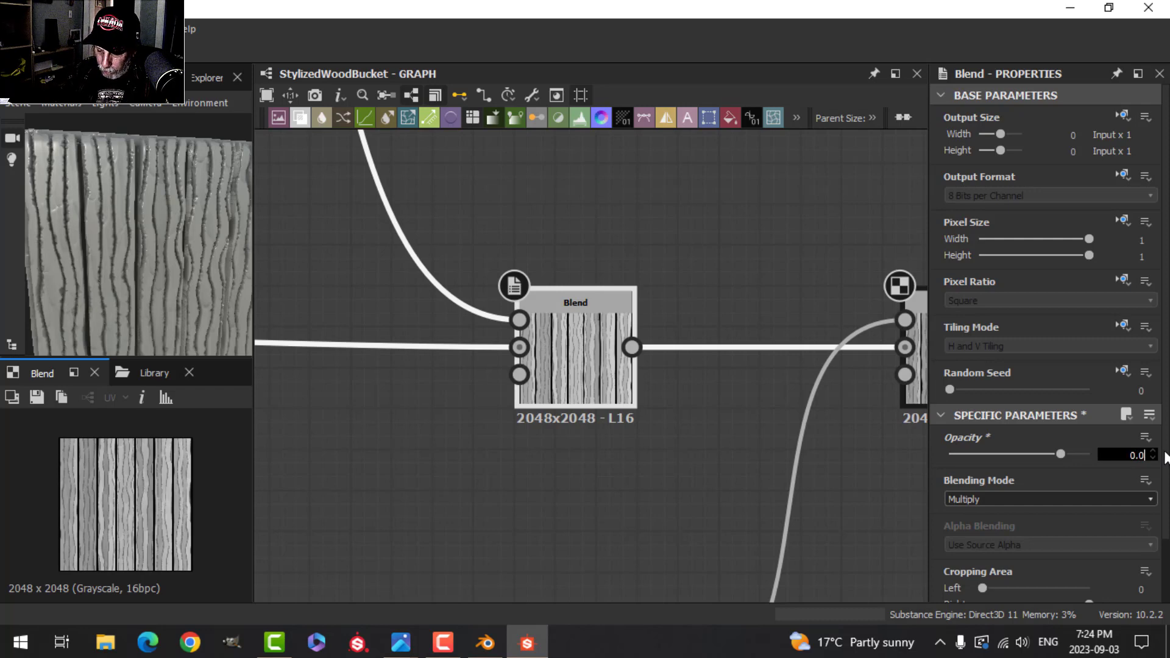
key("Return")
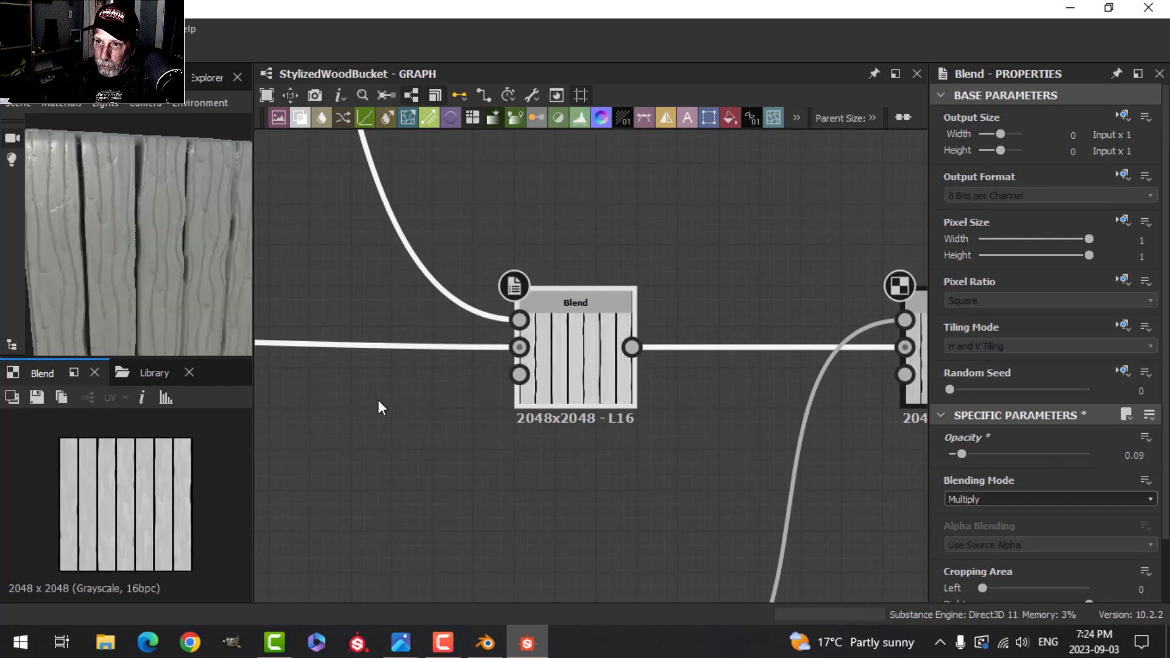
scroll(181, 262, "down", 2)
scroll(181, 262, "up", 4)
left_click_drag(181, 258, 155, 238)
scroll(756, 394, "down", 2)
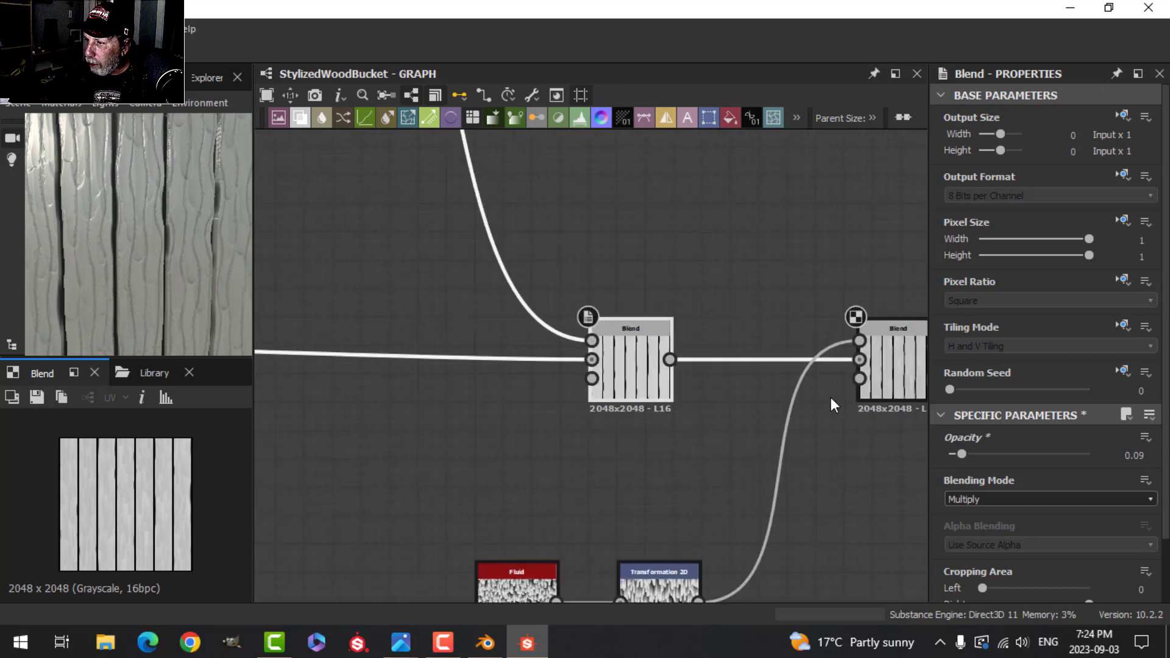
Set the opacity of the Subtract Blend that applies the Fluid pattern to 0.09
middle_click_drag(831, 397, 515, 396)
left_click(568, 363)
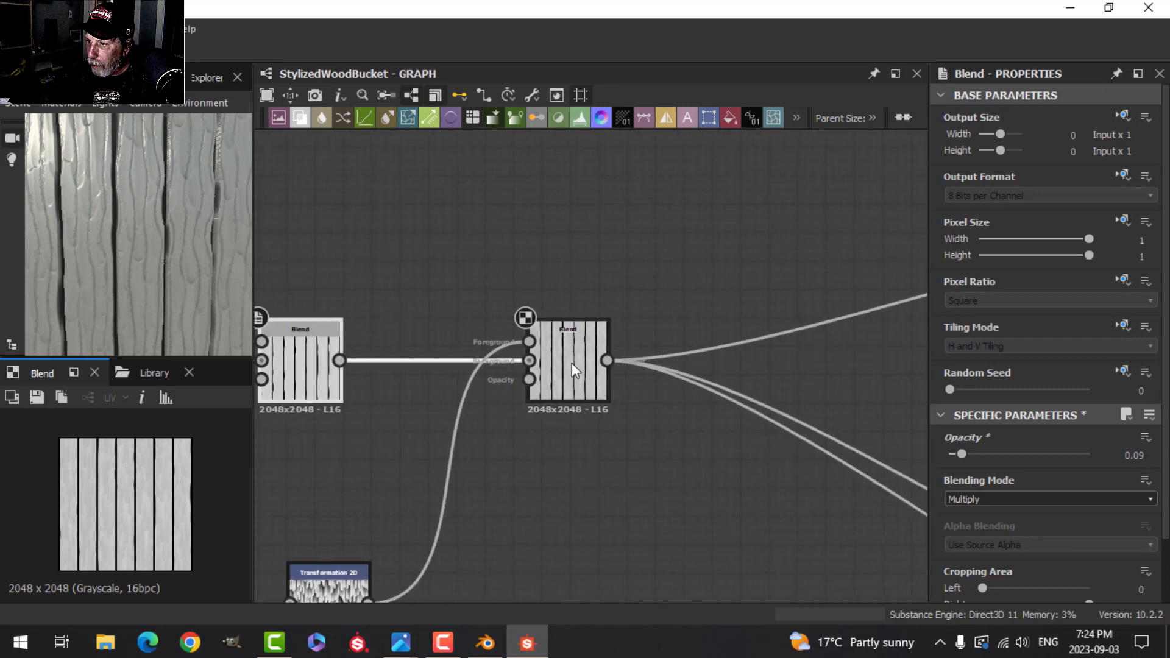
double_click(1137, 455)
type("0")
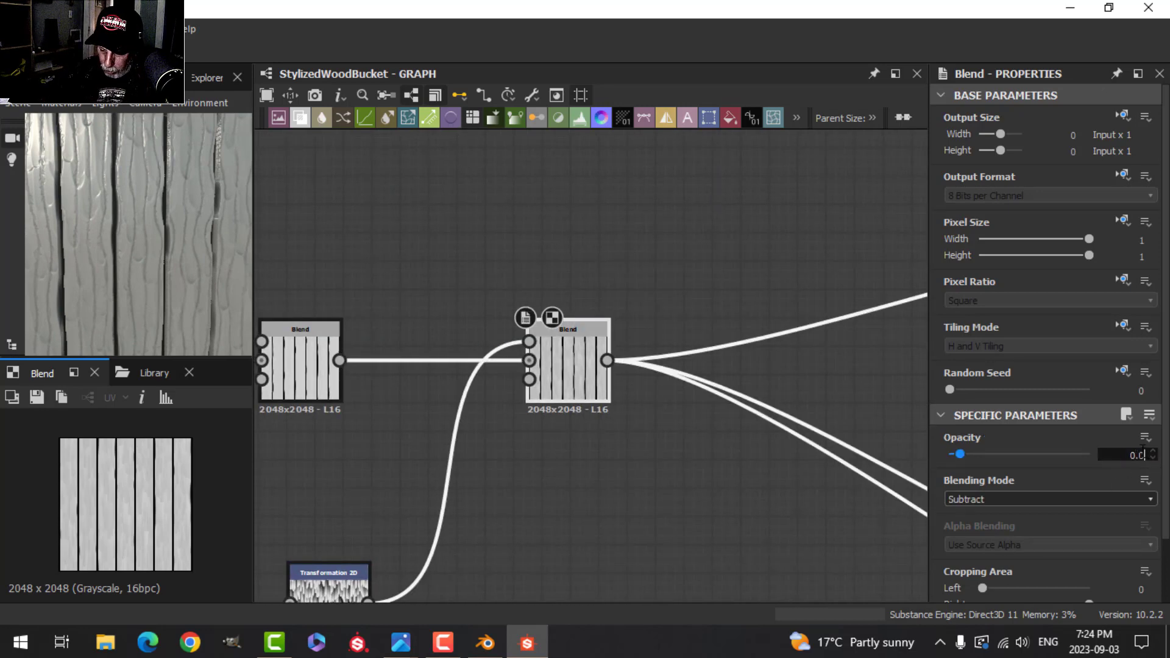
key("Return")
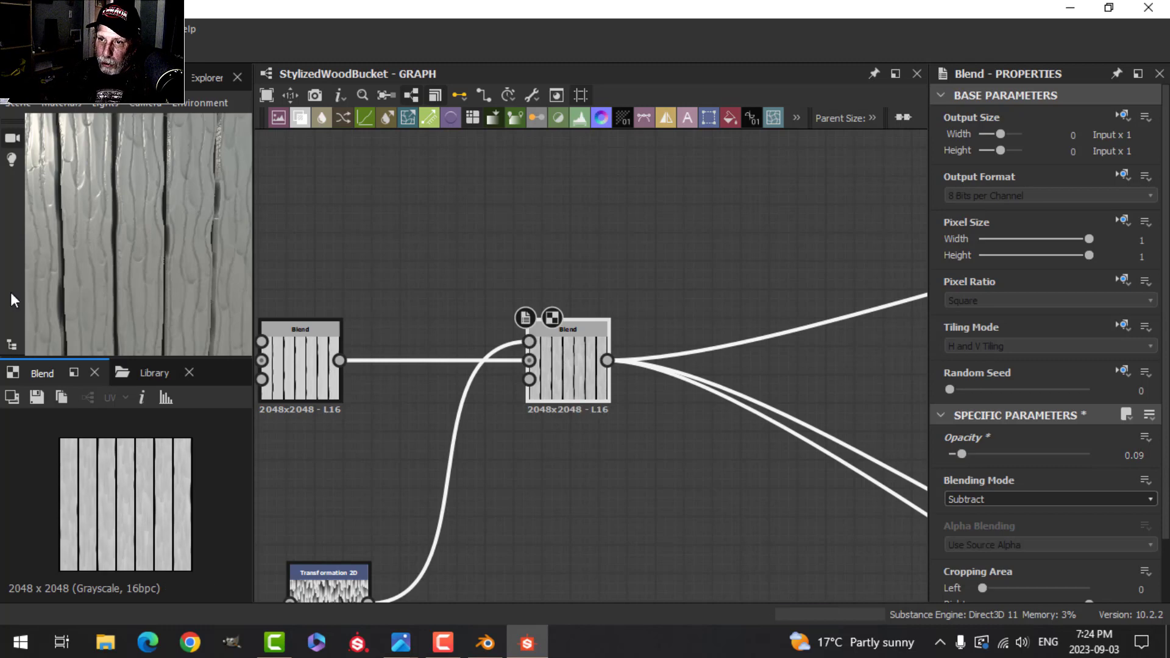
Inspect the plank relief on the 3D preview cube, then switch the preview mesh to a cylinder and view it up close
scroll(173, 254, "down", 3)
scroll(171, 262, "up", 3)
left_click_drag(160, 265, 185, 267)
scroll(188, 279, "up", 5)
scroll(187, 279, "down", 5)
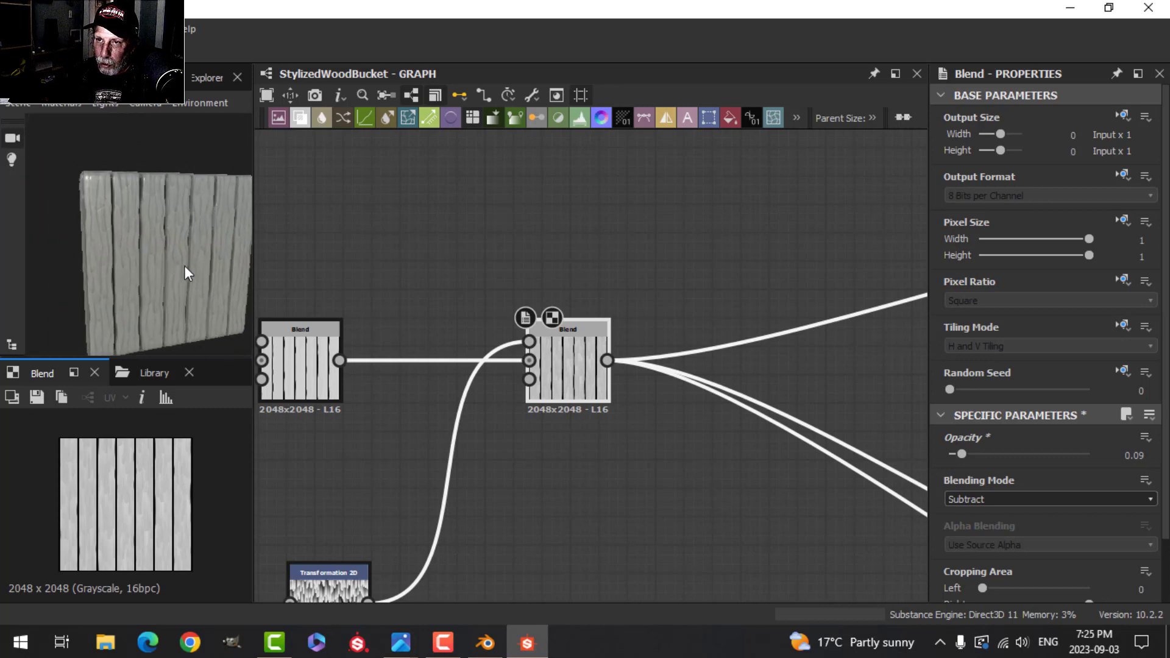
left_click(17, 105)
left_click(90, 332)
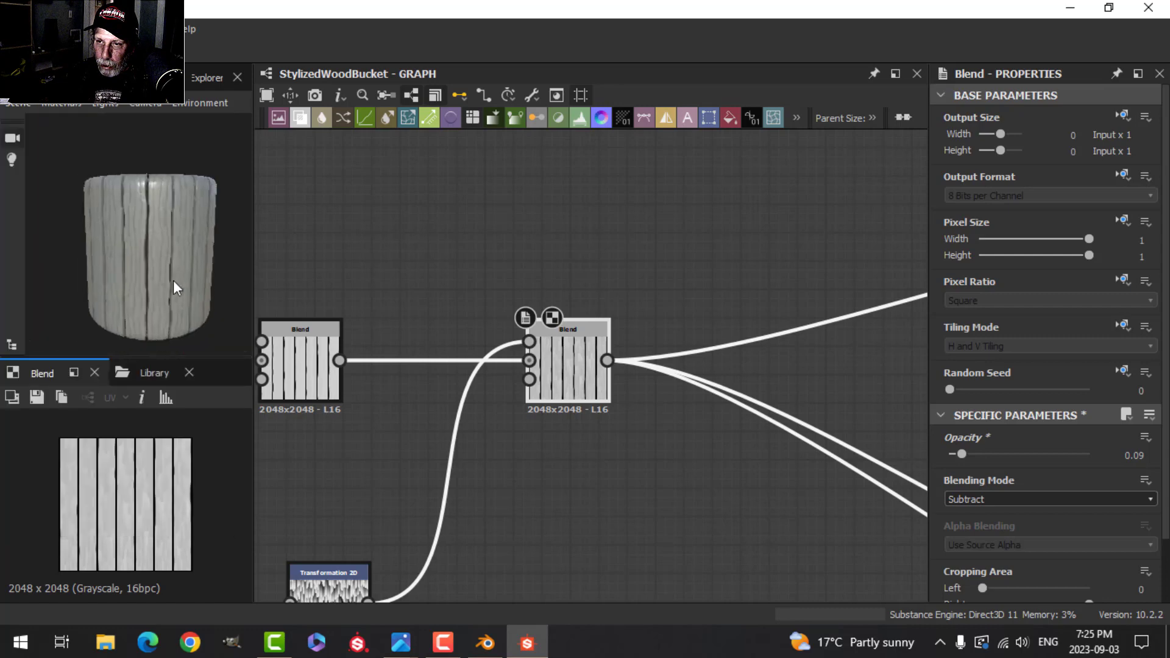
scroll(165, 279, "down", 2)
scroll(164, 279, "up", 5)
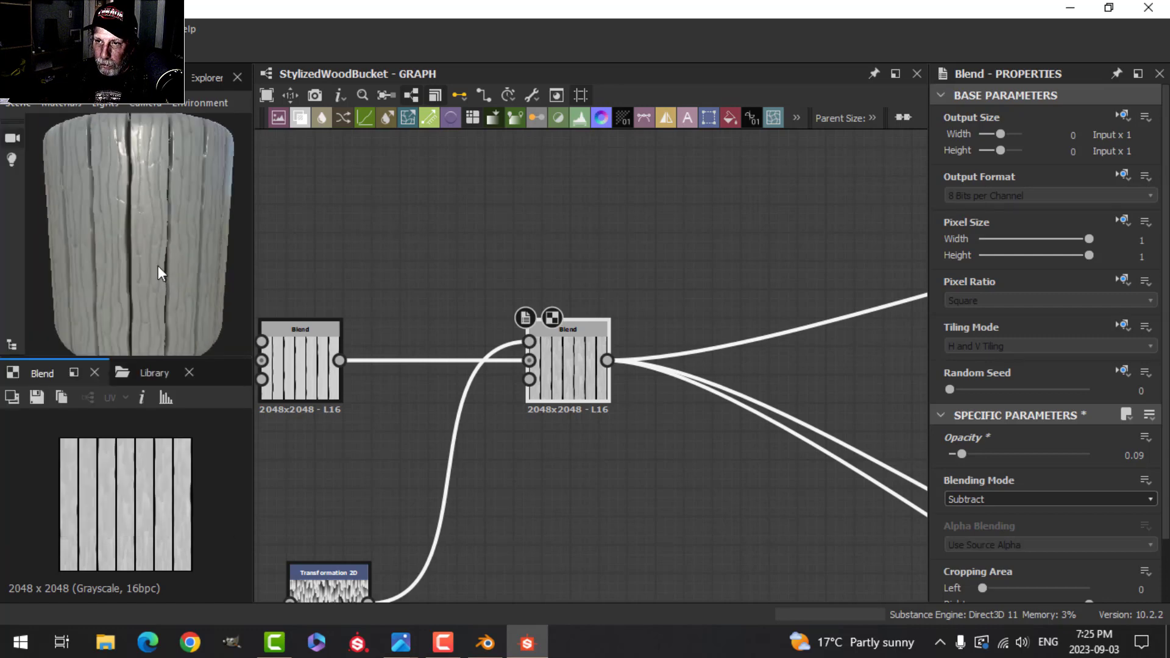
Add a frame around the Fluid pattern node and its Transformation 2D, and set the frame color to white
left_click_drag(159, 272, 194, 258)
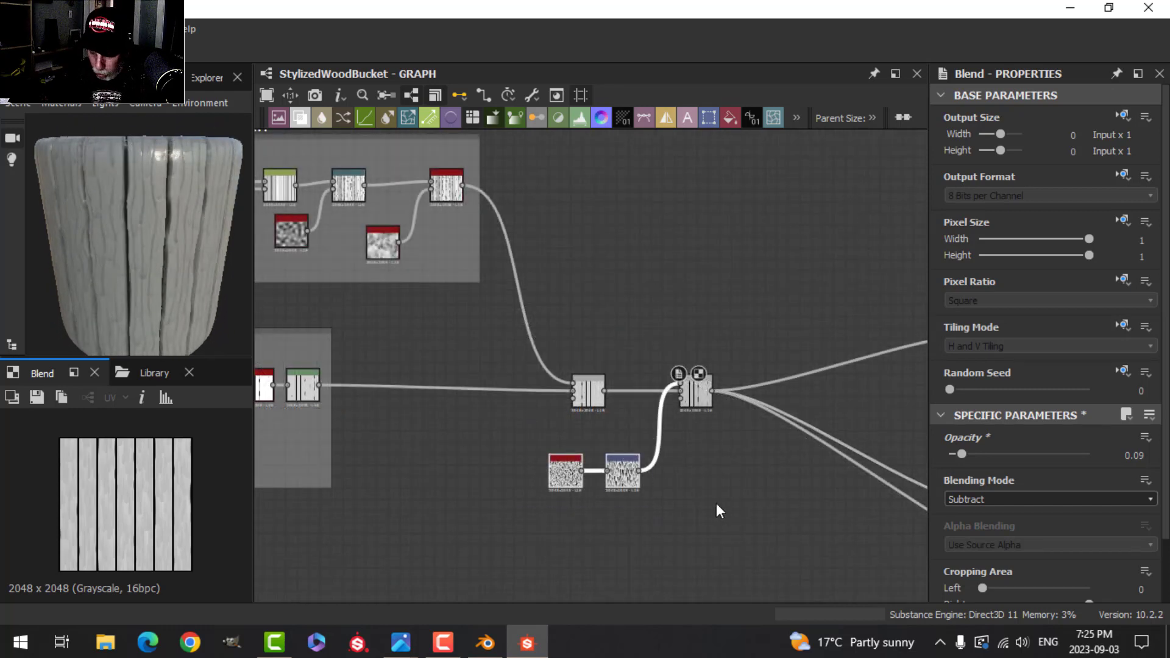
key("space")
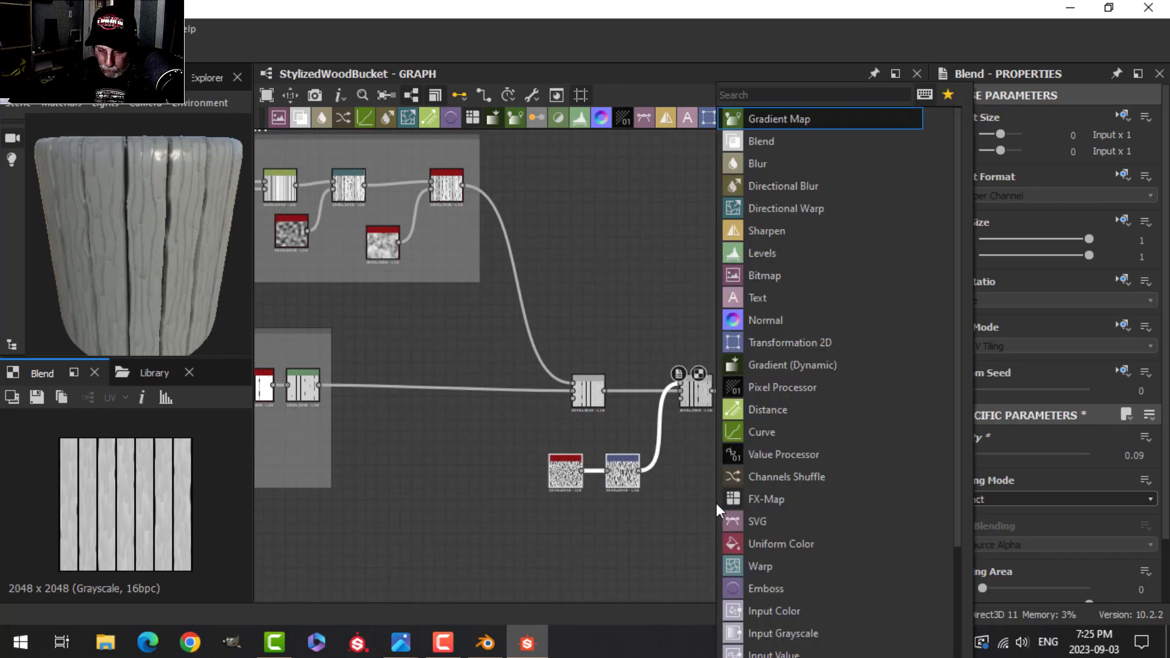
type("fram")
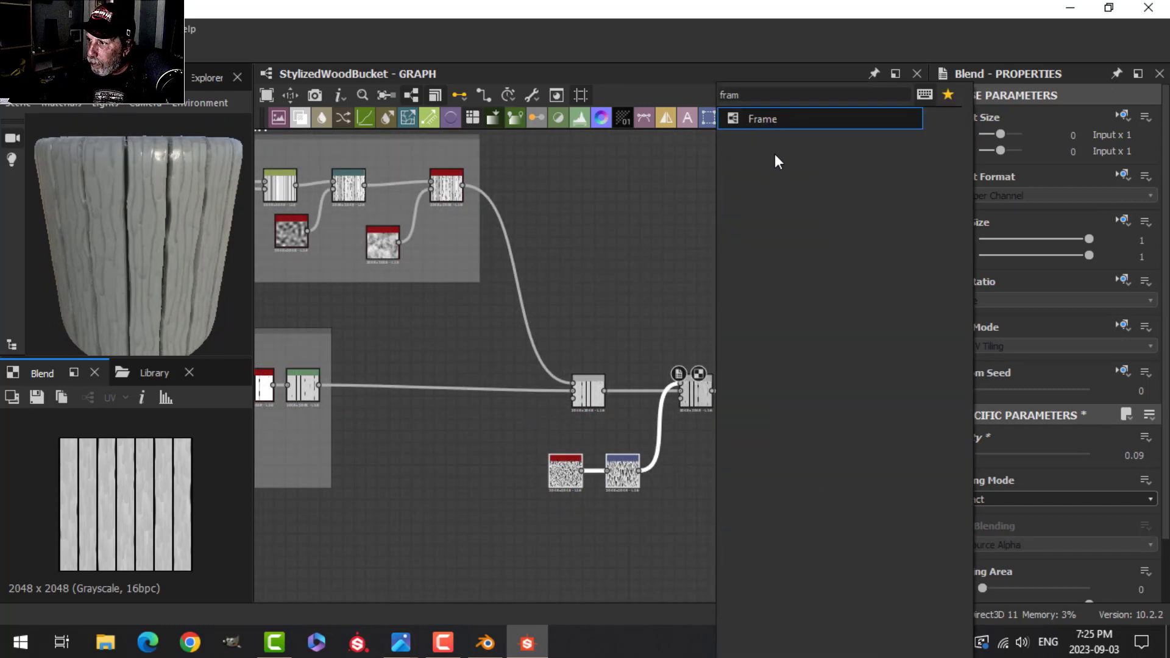
left_click(791, 121)
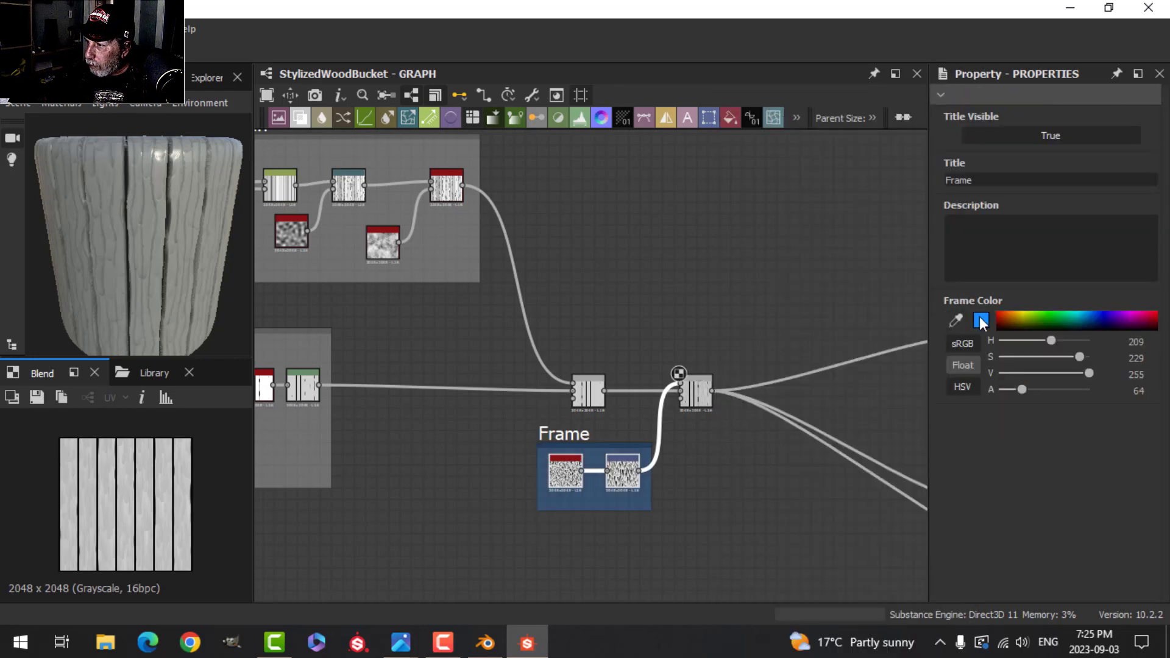
left_click(980, 321)
left_click_drag(596, 361, 523, 309)
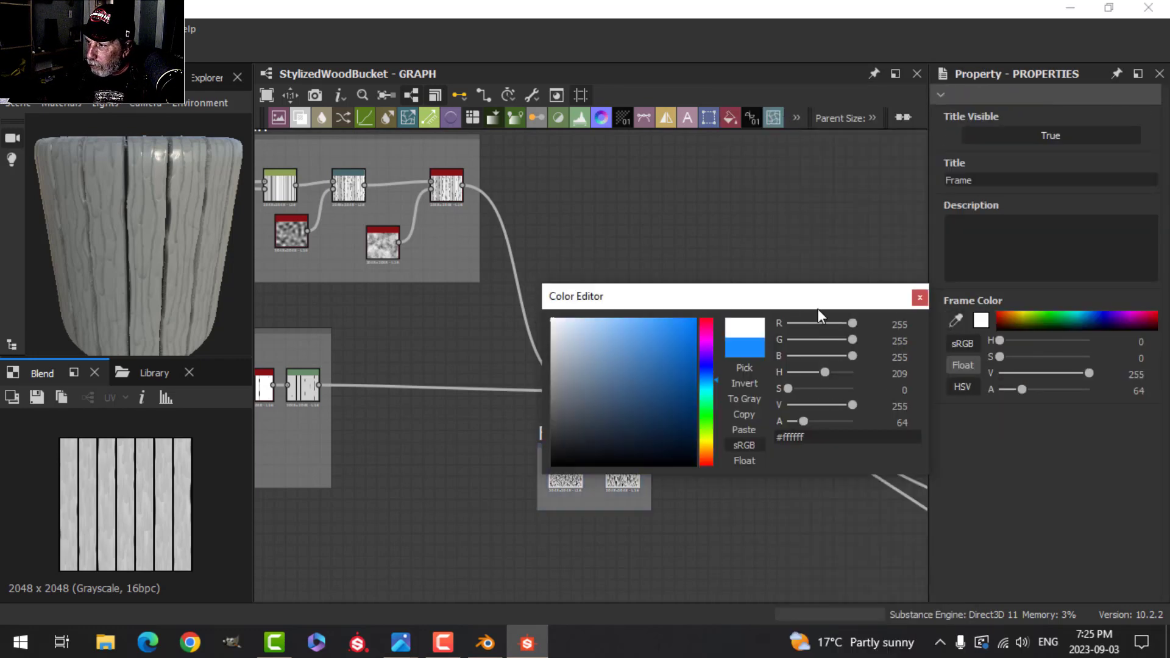
left_click(919, 298)
Title the new frame Chipping and move it with its nodes farther from the Subtract Blend
left_click(989, 180)
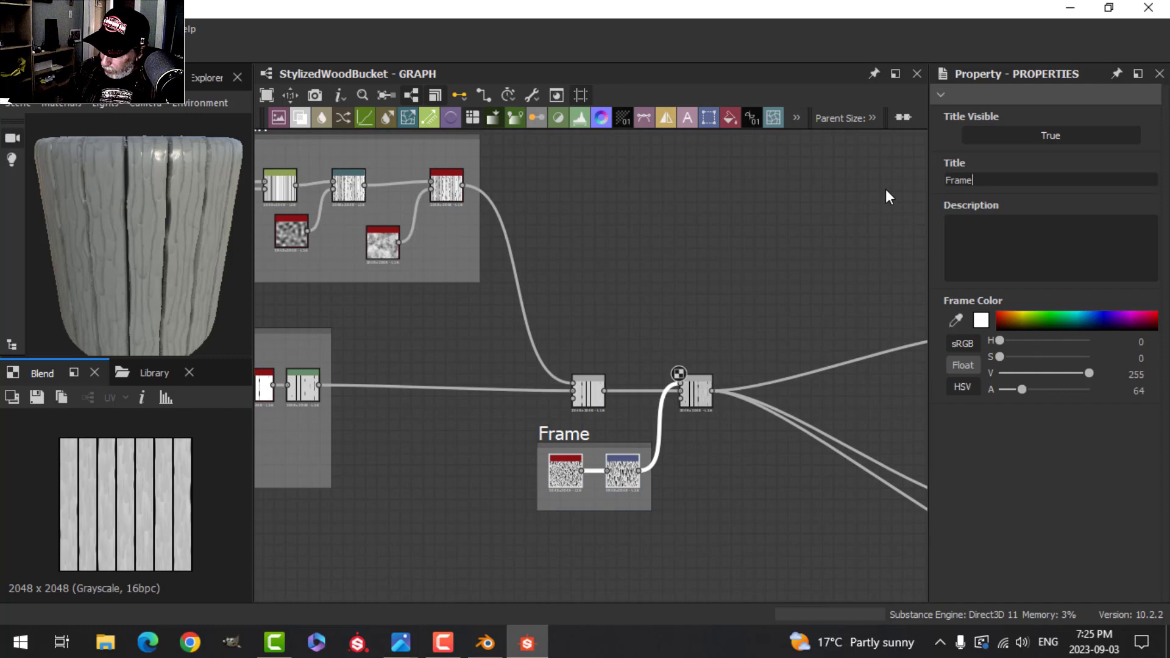
key("BackSpace")
key("BackSpace")
key("BackSpace")
key("BackSpace")
key("BackSpace")
type("Ch")
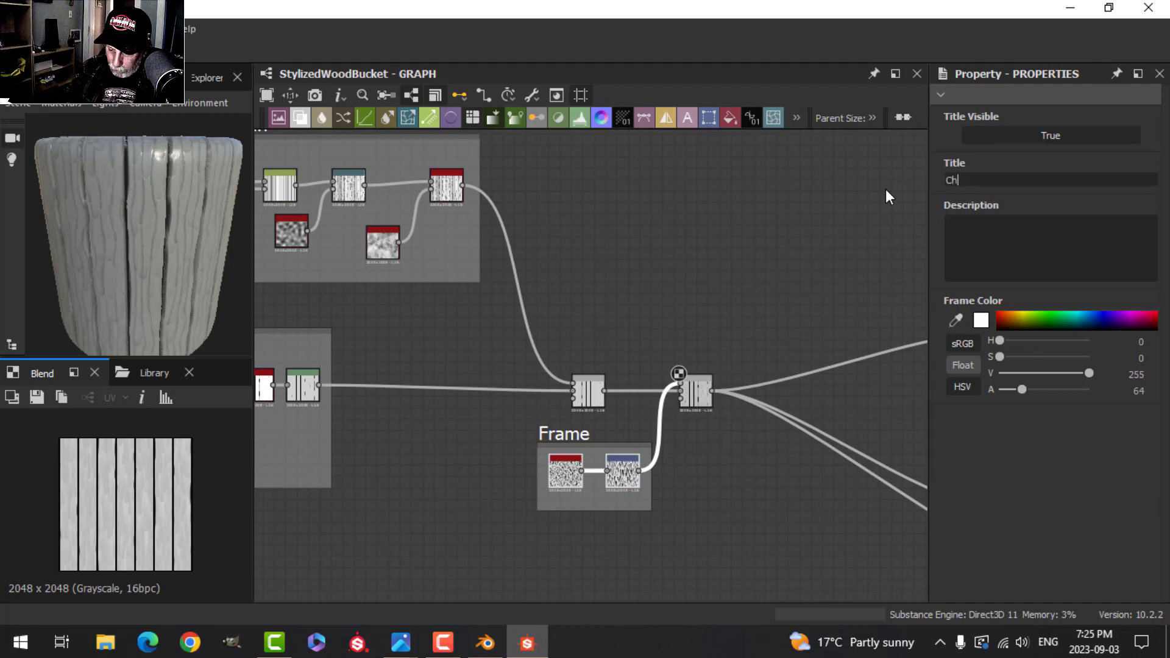
type("ipping")
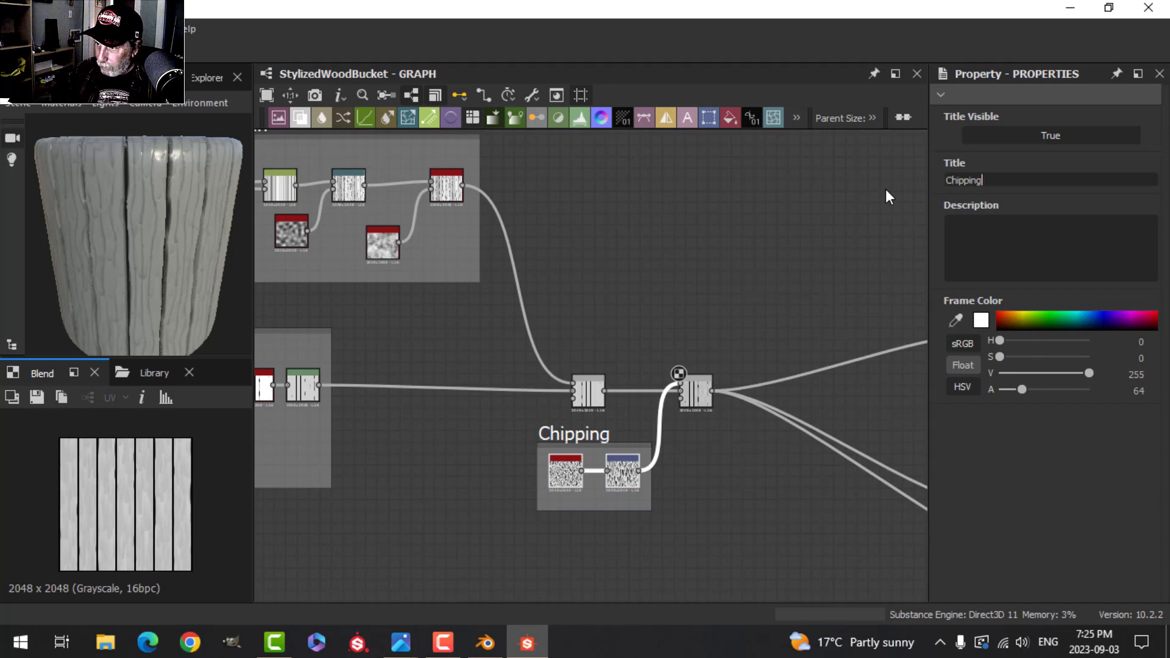
left_click_drag(576, 435, 523, 442)
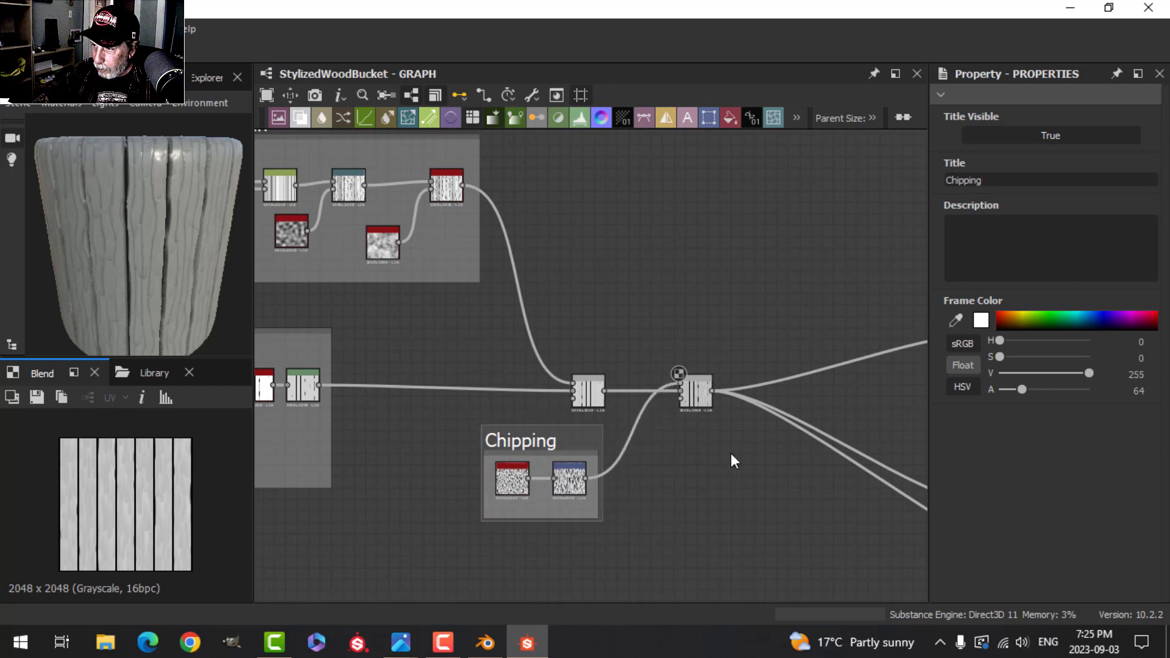
Delete the Uniform Color node that feeds the Base Color output
scroll(729, 452, "down", 5)
middle_click_drag(761, 440, 695, 396)
scroll(719, 394, "up", 3)
scroll(646, 401, "down", 3)
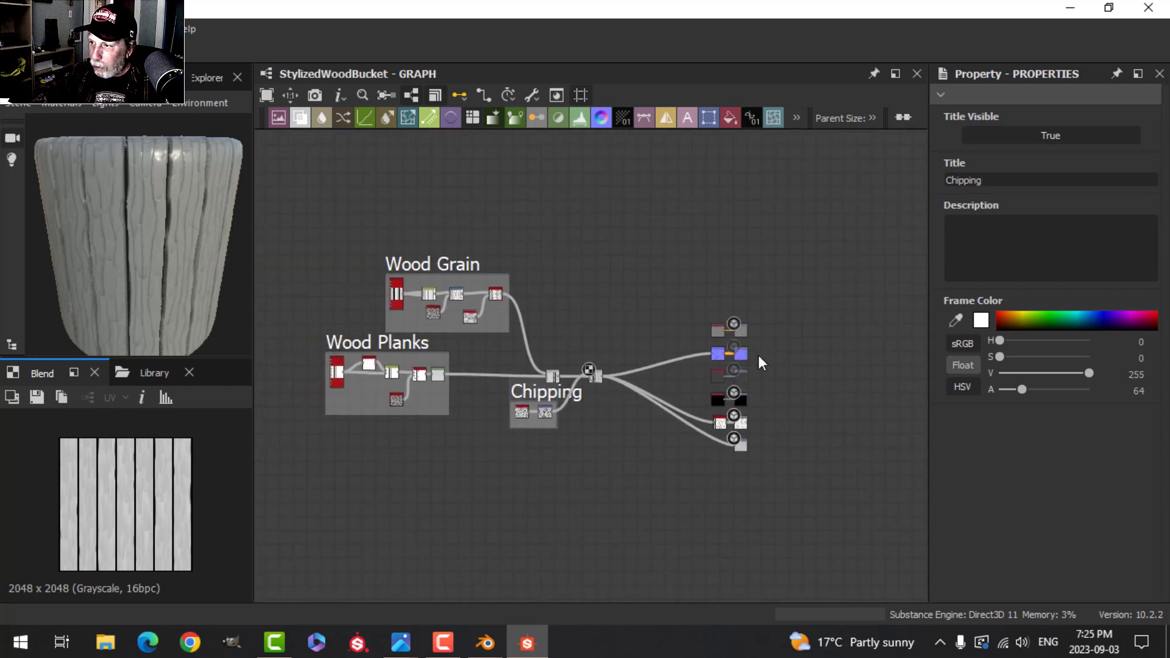
scroll(758, 363, "up", 4)
scroll(647, 323, "up", 2)
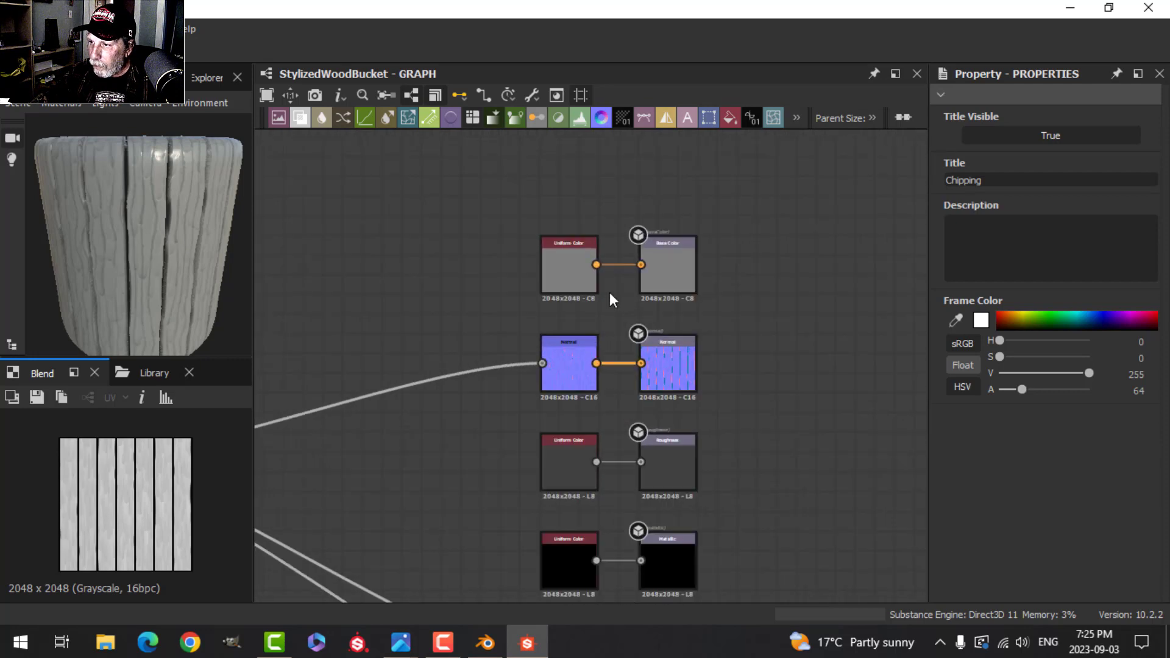
left_click(582, 272)
key("Delete")
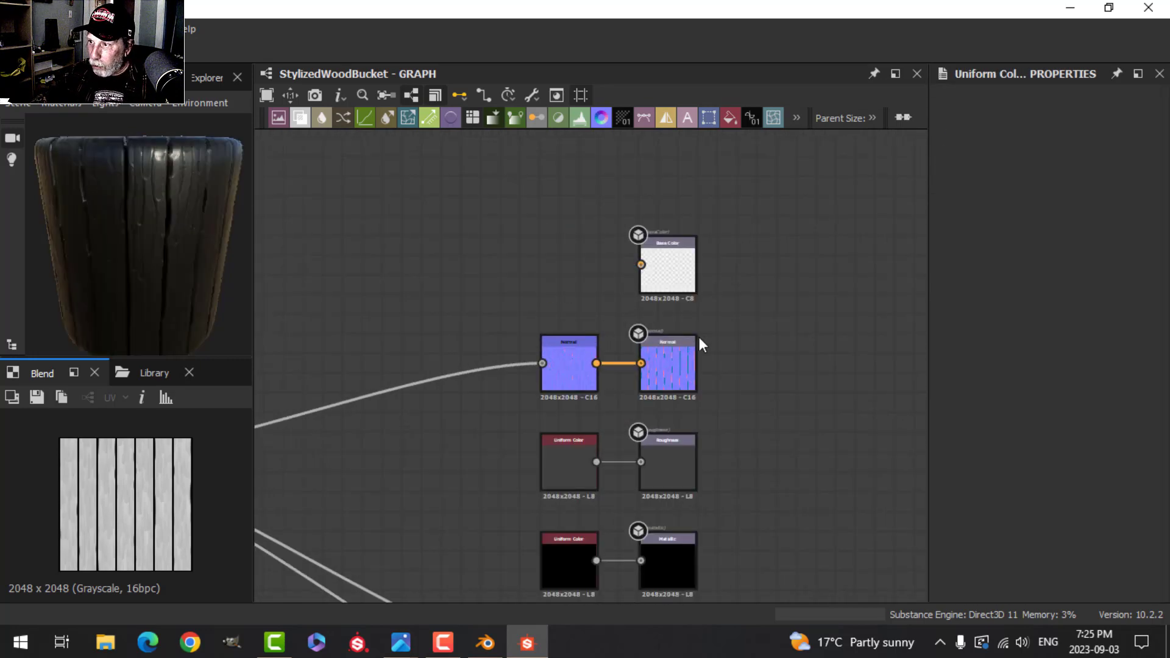
Add a Curvature Smooth node above the Normal node, taking the Normal node's output as its input
scroll(729, 368, "up", 2)
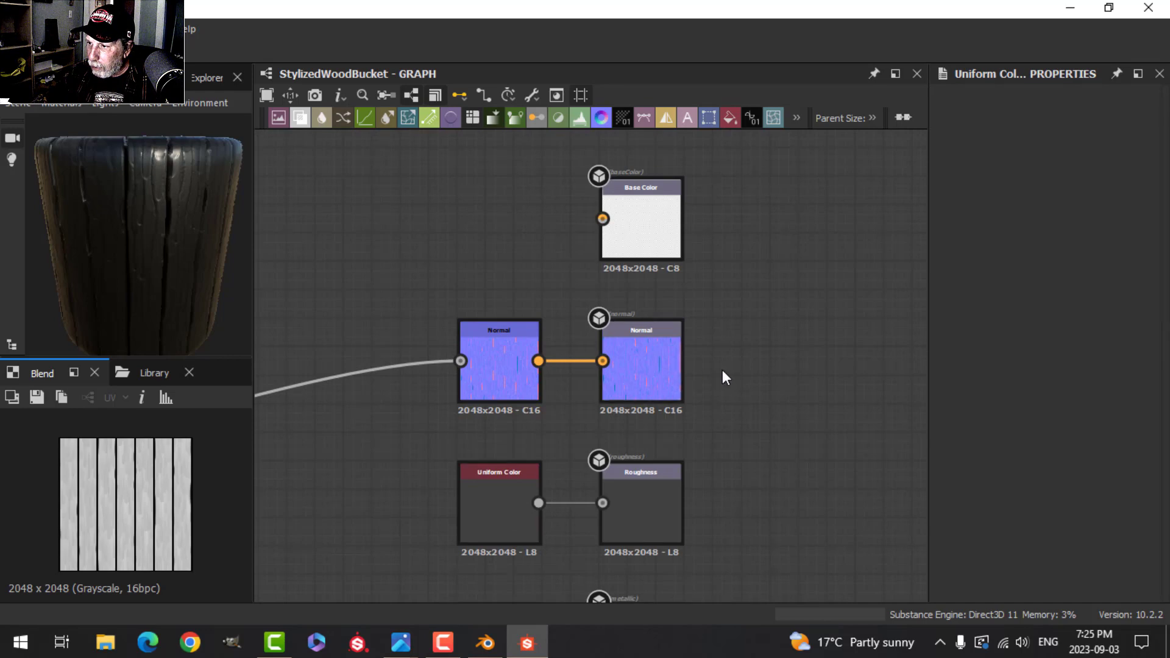
scroll(722, 370, "down", 3)
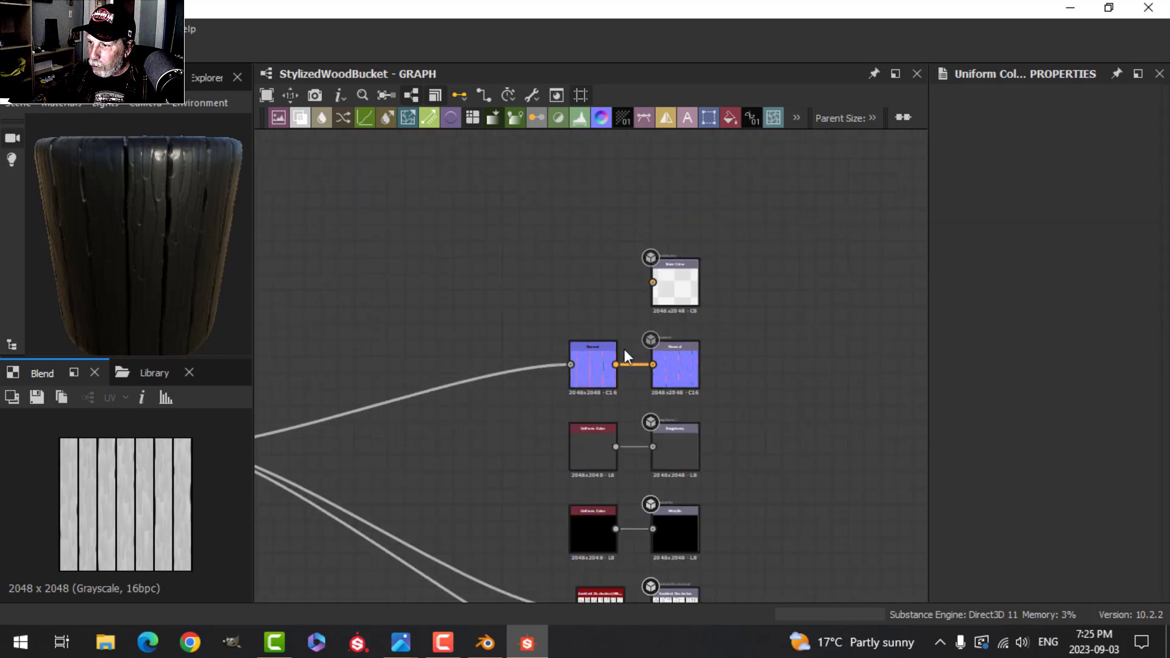
left_click_drag(653, 282, 553, 250)
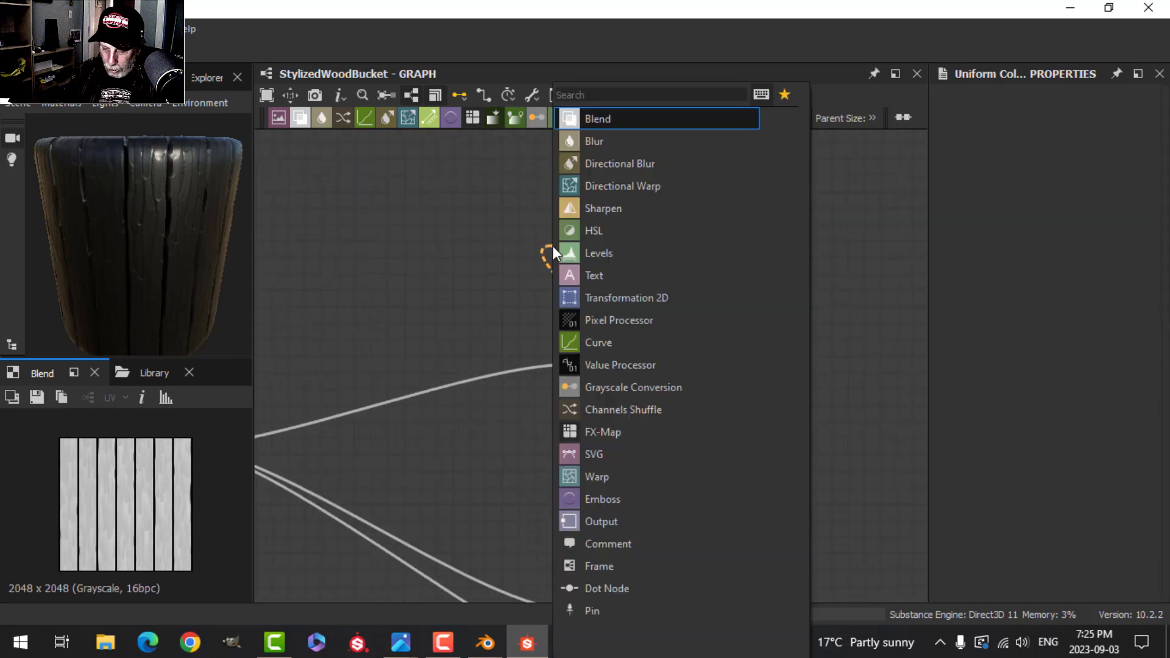
type("cur")
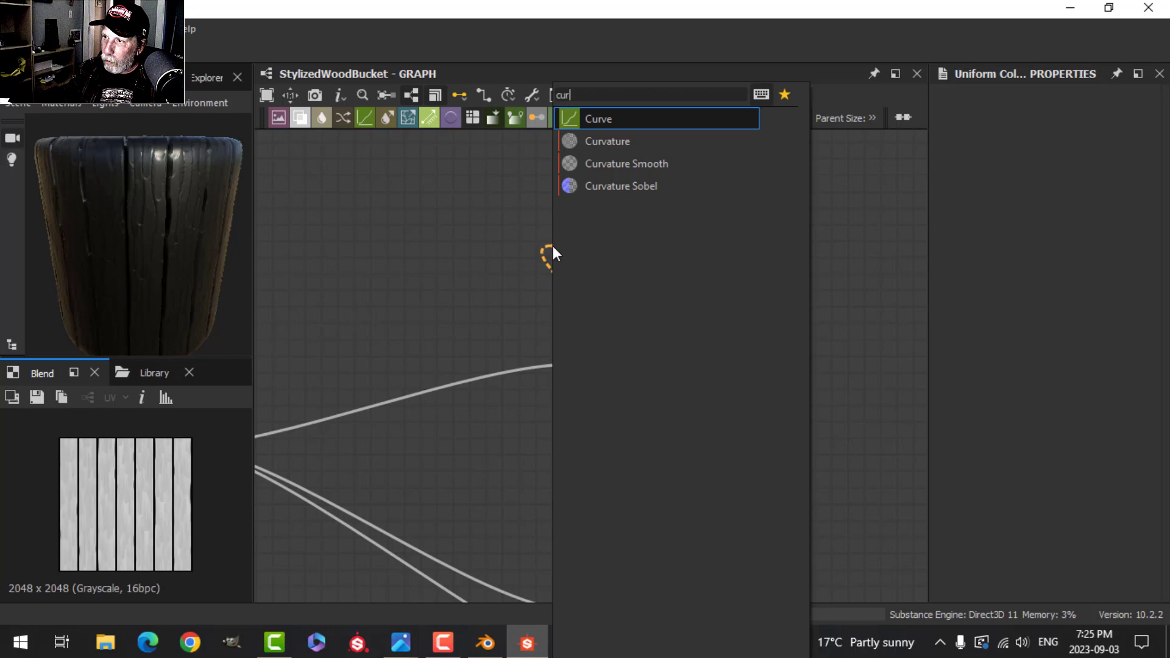
left_click(606, 163)
scroll(695, 312, "down", 3)
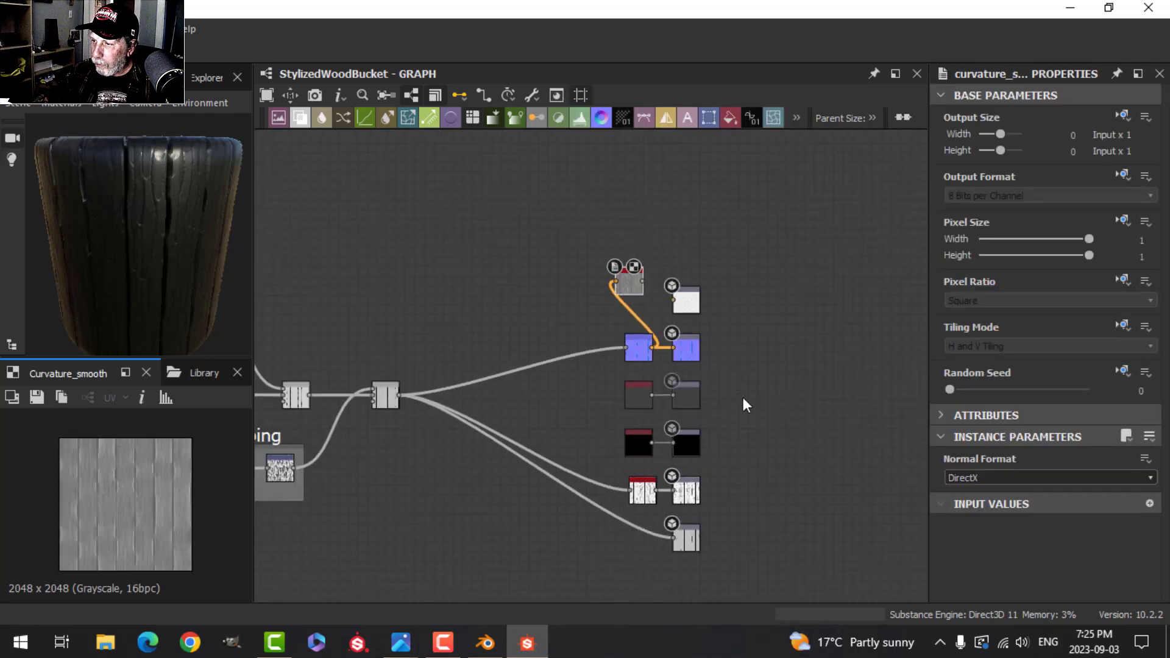
Move the column of output nodes farther from their source nodes and adjust the placement of the Height output
middle_click_drag(744, 404, 715, 327)
left_click_drag(663, 204, 719, 505)
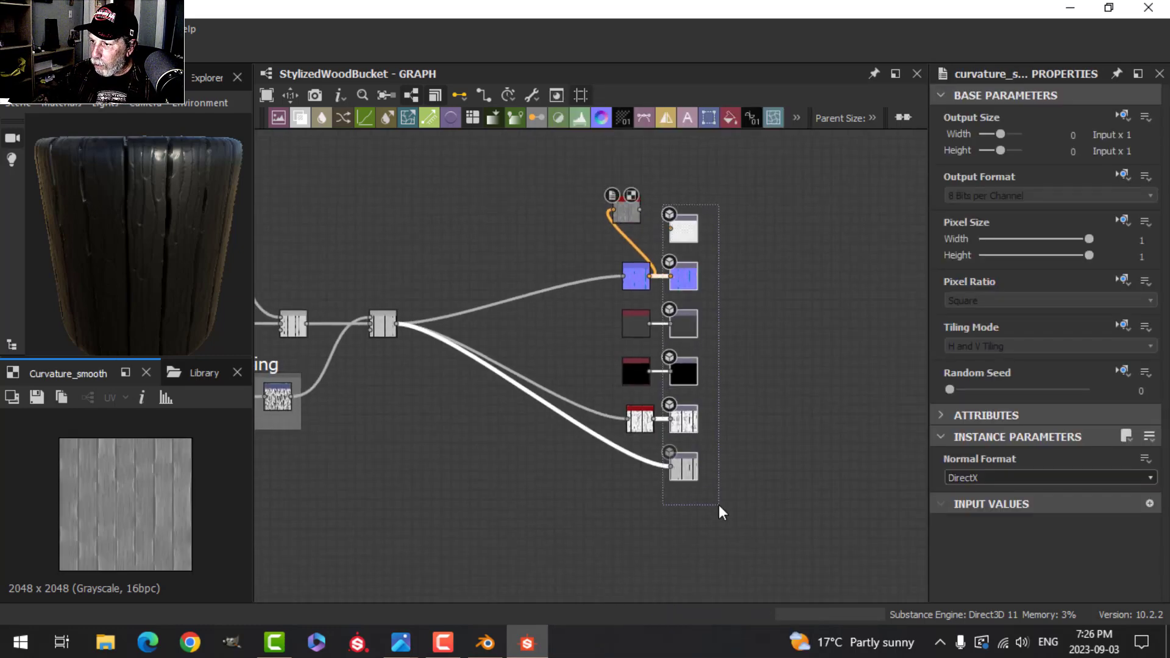
left_click_drag(677, 247, 816, 246)
left_click(817, 495)
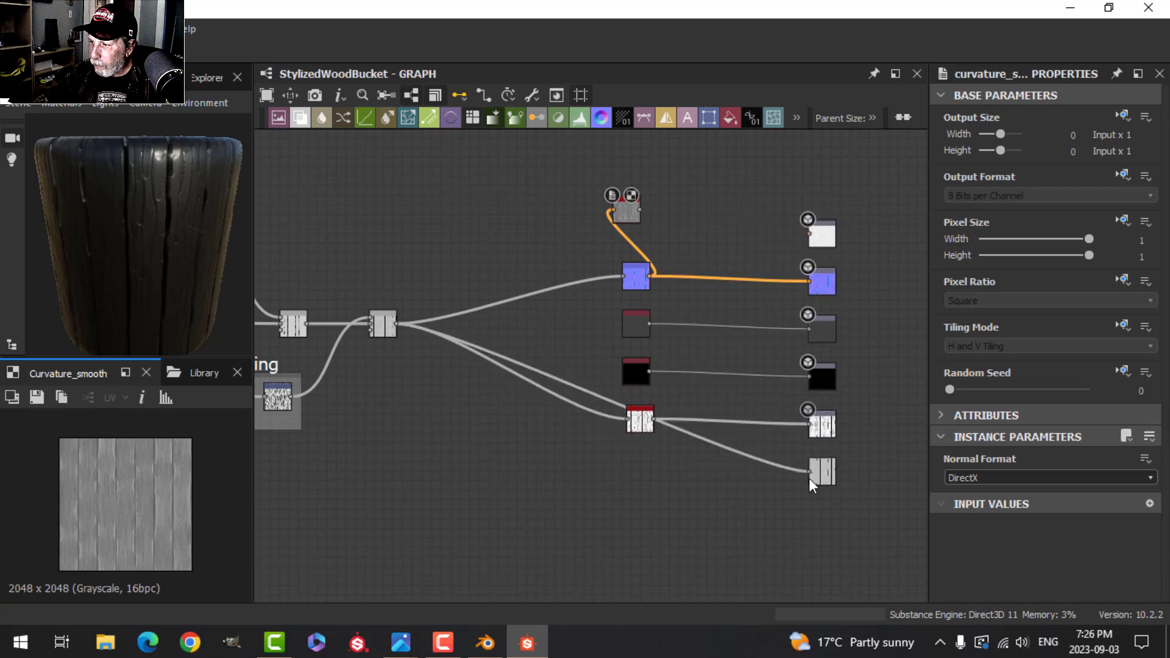
left_click_drag(809, 478, 801, 522)
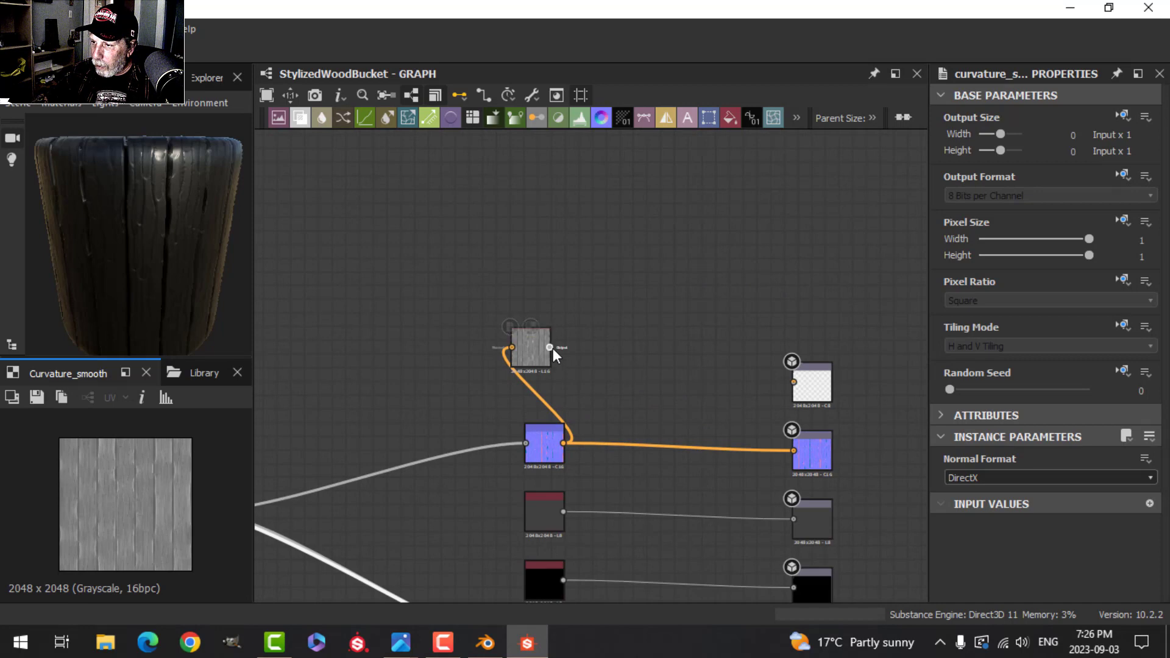
Add a Gradient Map node fed by Curvature Smooth and arrange the two nodes side by side above the Normal node
left_click_drag(550, 347, 608, 317)
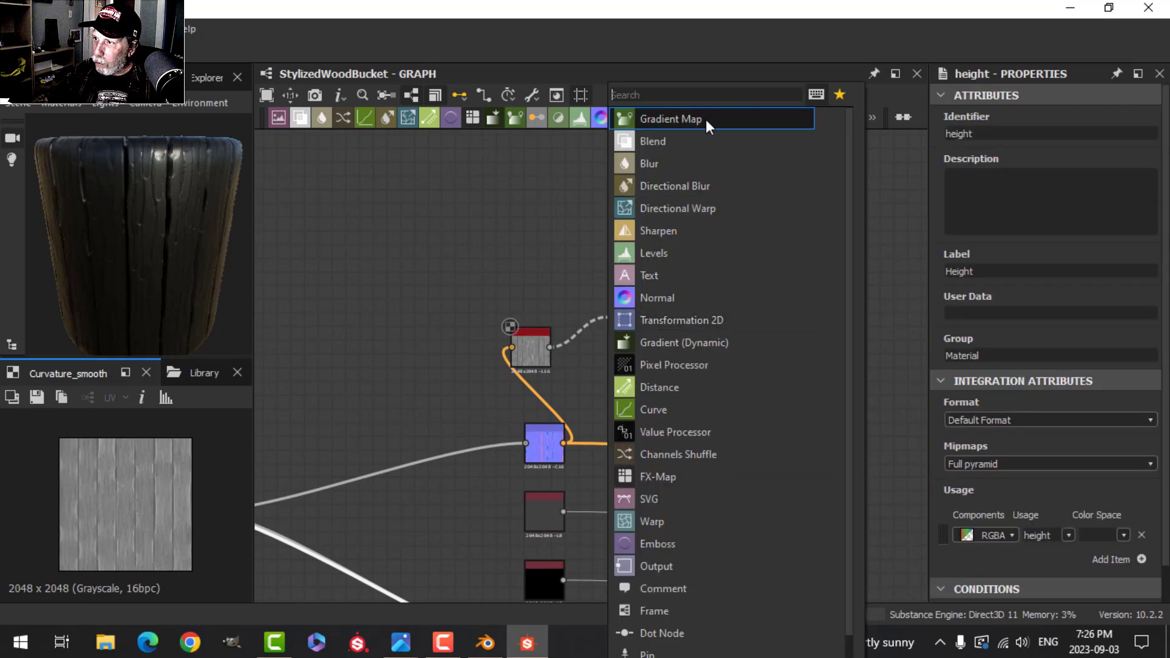
left_click(706, 120)
scroll(652, 342, "up", 2)
left_click_drag(512, 343, 543, 327)
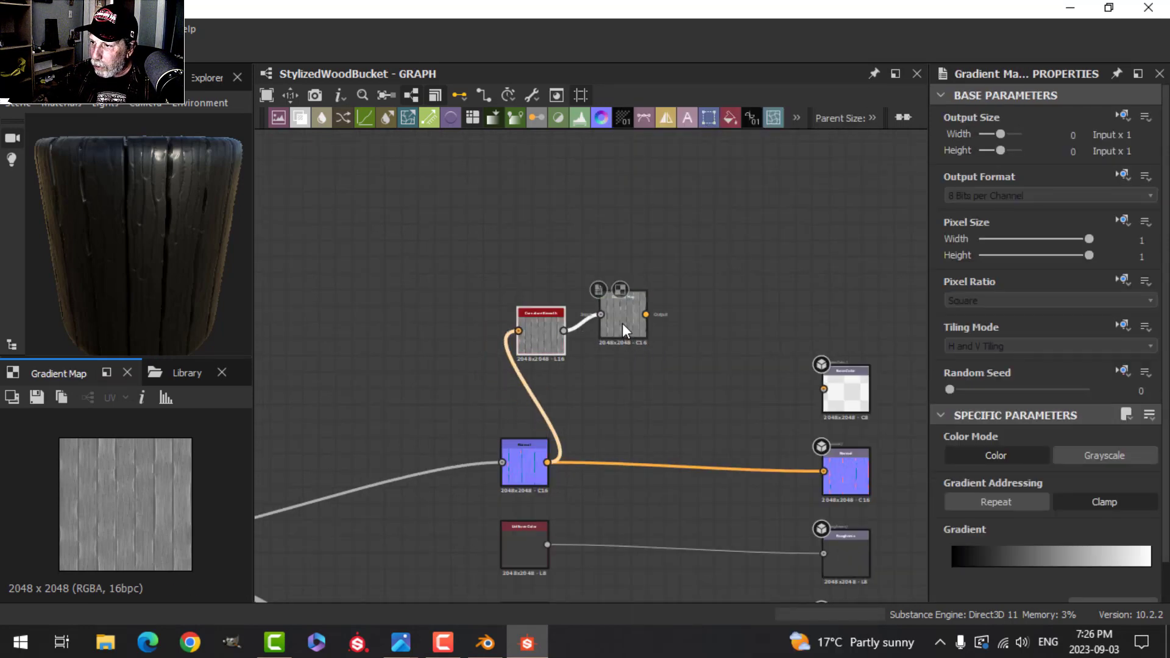
left_click_drag(623, 325, 657, 324)
left_click_drag(544, 332, 577, 324)
scroll(749, 366, "up", 2)
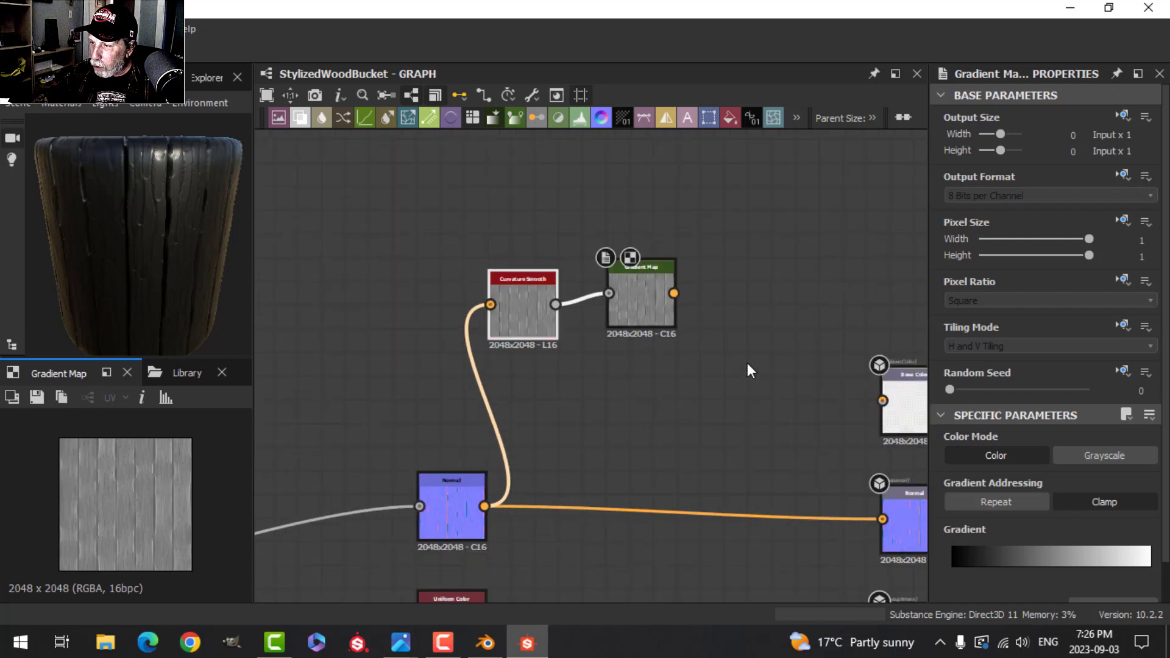
scroll(652, 359, "up", 1)
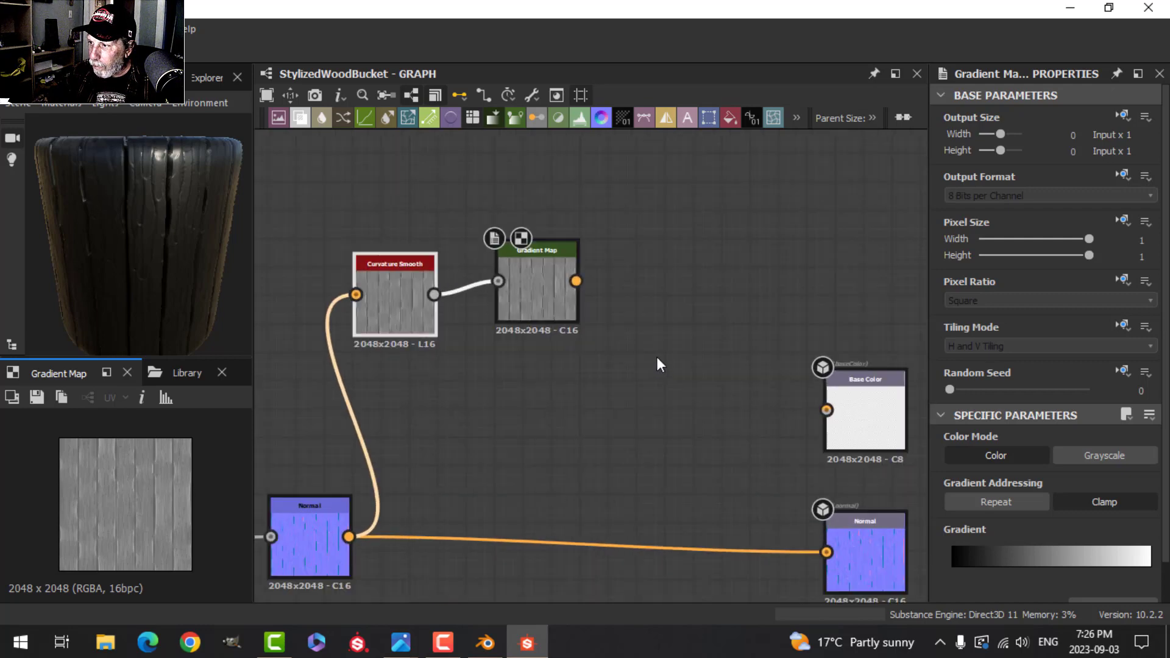
Connect the Gradient Map to the Base Color output and space out the Gradient Map and Curvature Smooth nodes
scroll(656, 356, "down", 1)
left_click_drag(589, 294, 797, 401)
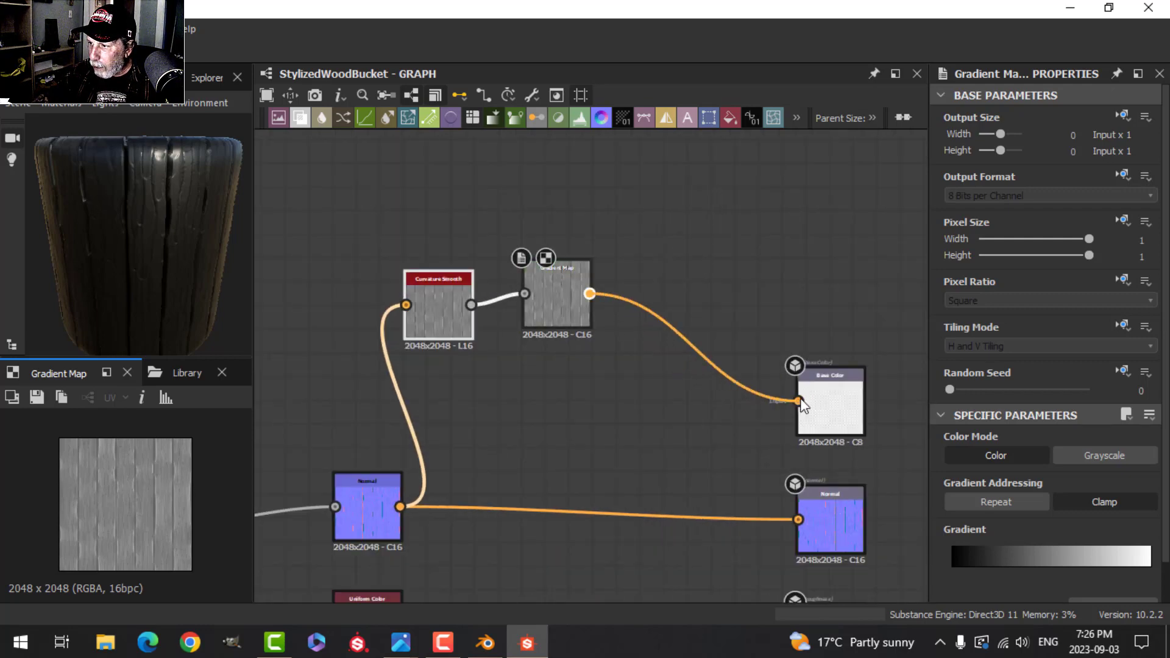
left_click(810, 412)
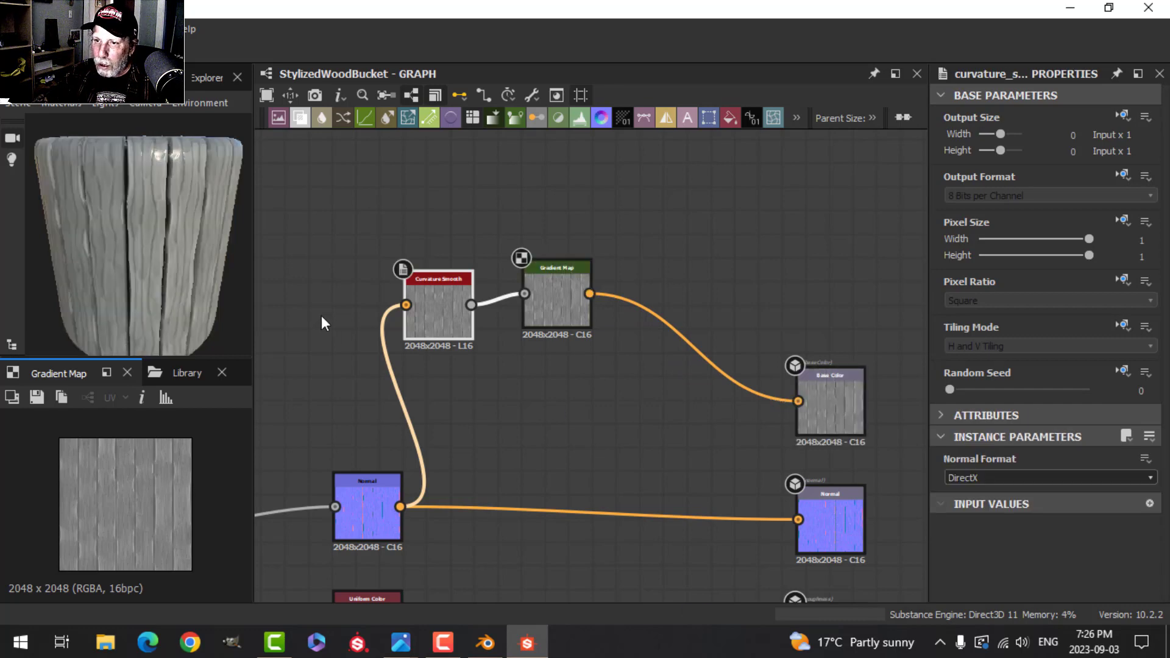
scroll(204, 278, "up", 2)
left_click_drag(565, 301, 613, 279)
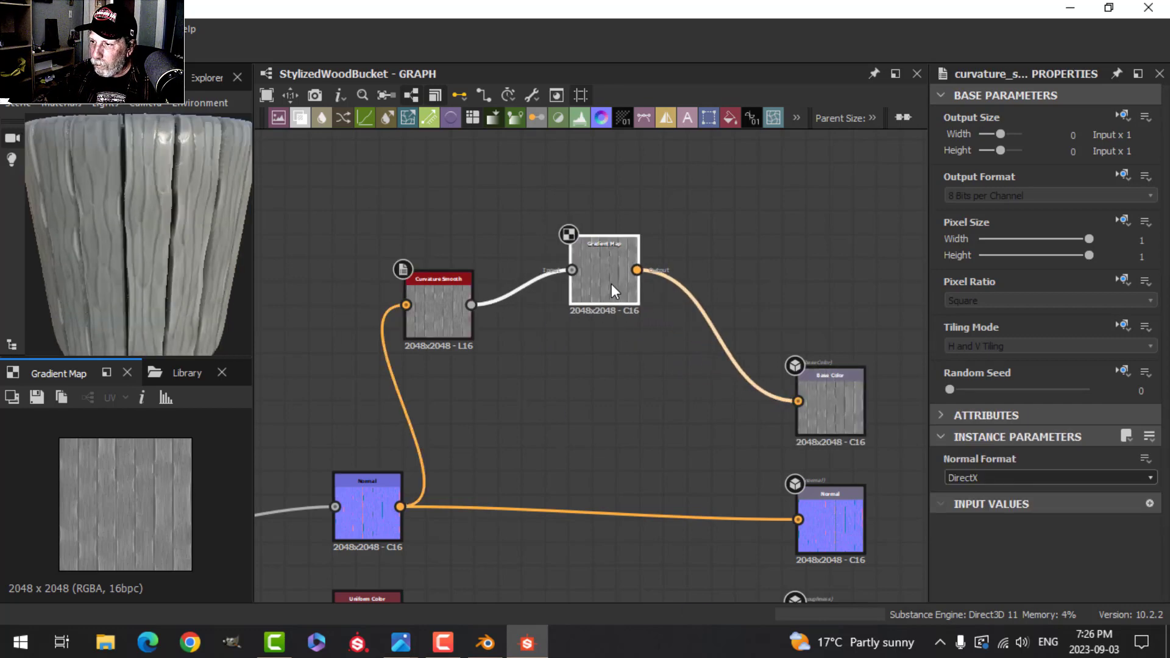
left_click_drag(450, 309, 473, 309)
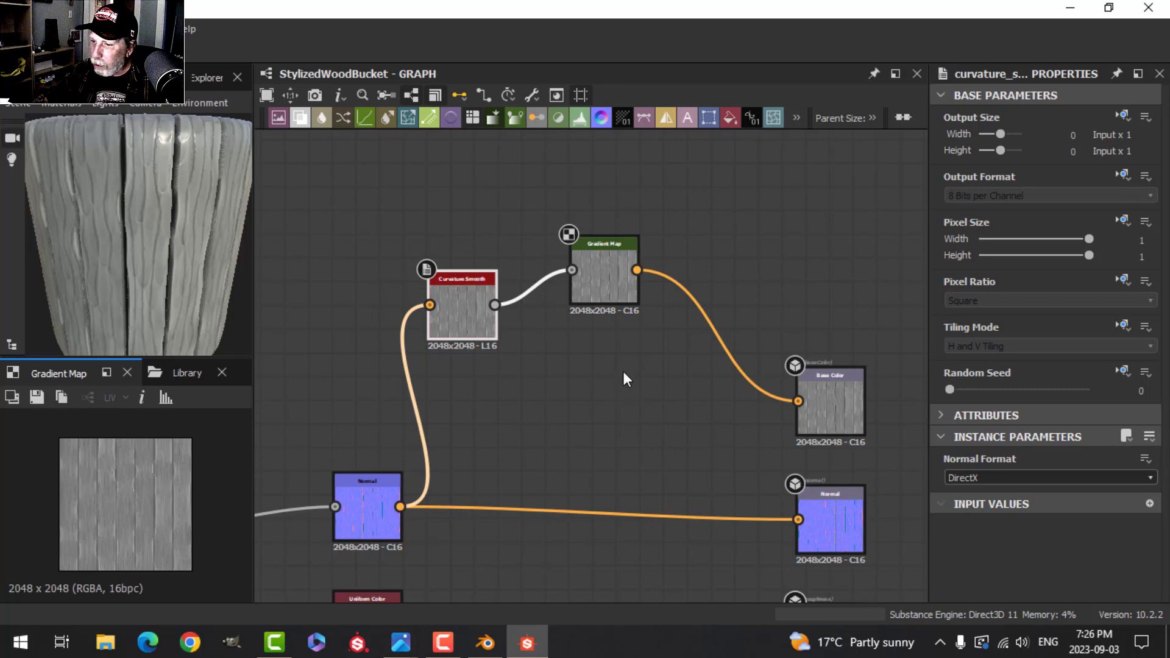
Open the Gradient Map's gradient for editing and add a key at position 0.259 in dark brown, about #4c3e17
left_click(598, 276)
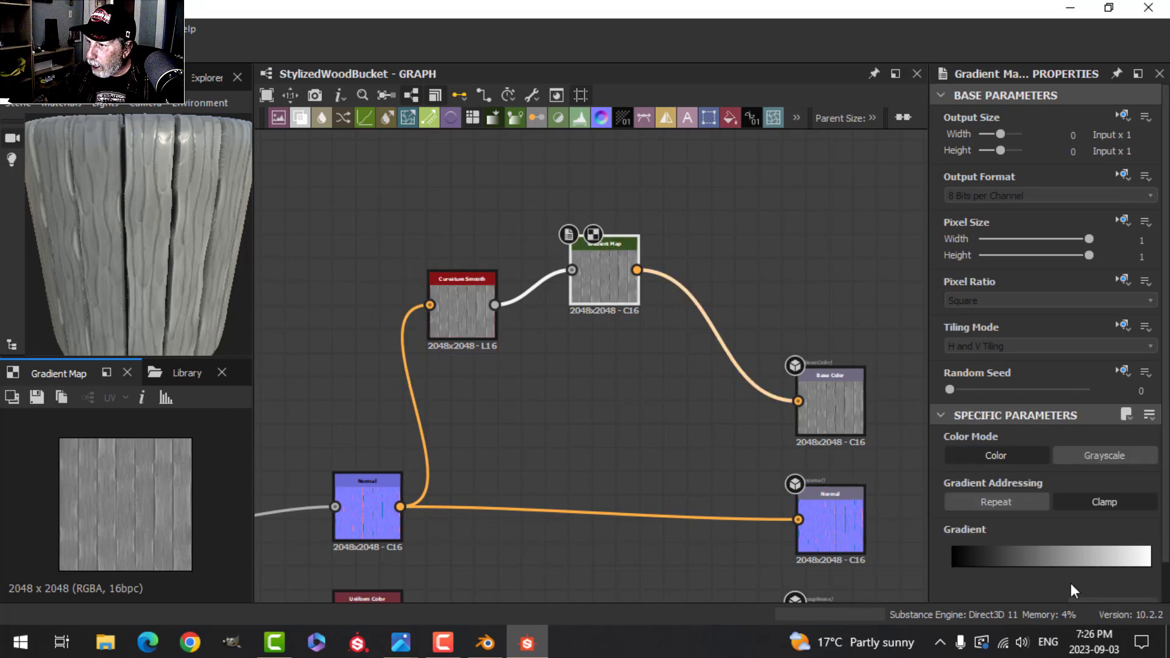
left_click(1063, 556)
left_click_drag(882, 54, 834, 40)
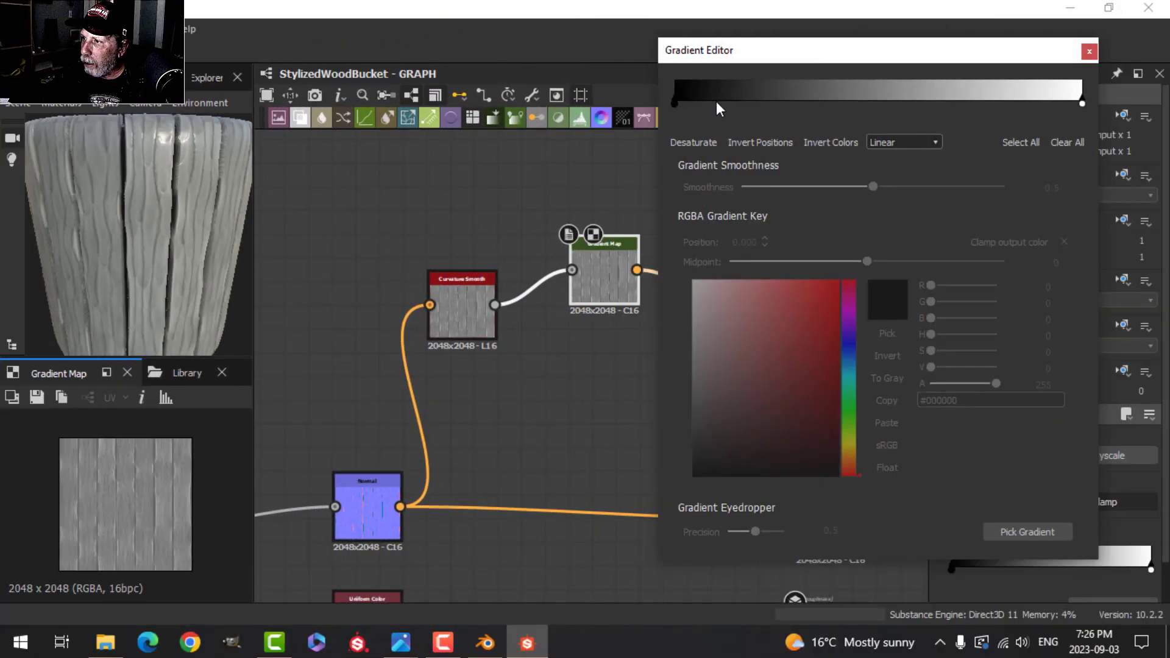
left_click(780, 100)
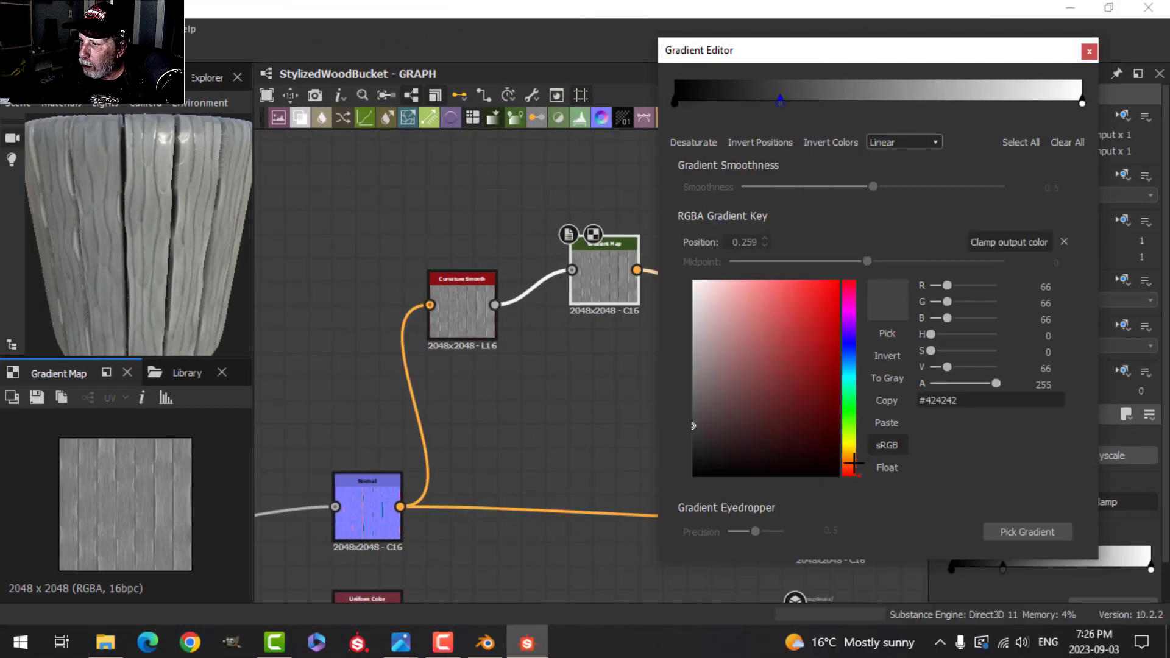
left_click_drag(853, 463, 853, 453)
left_click(782, 425)
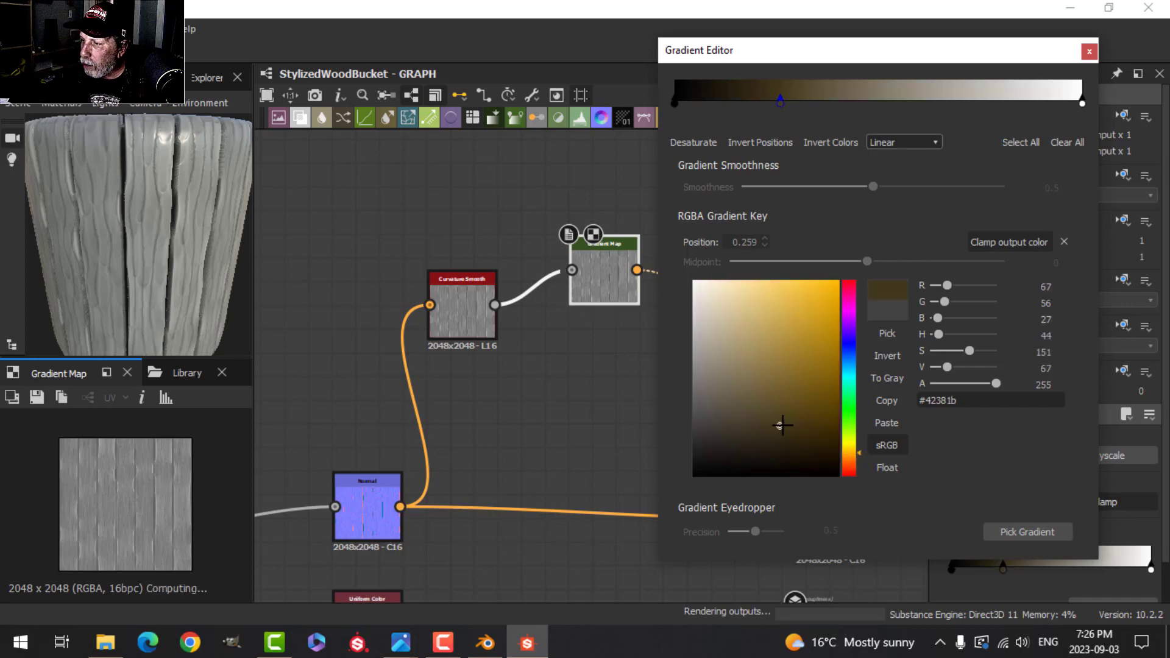
left_click(794, 417)
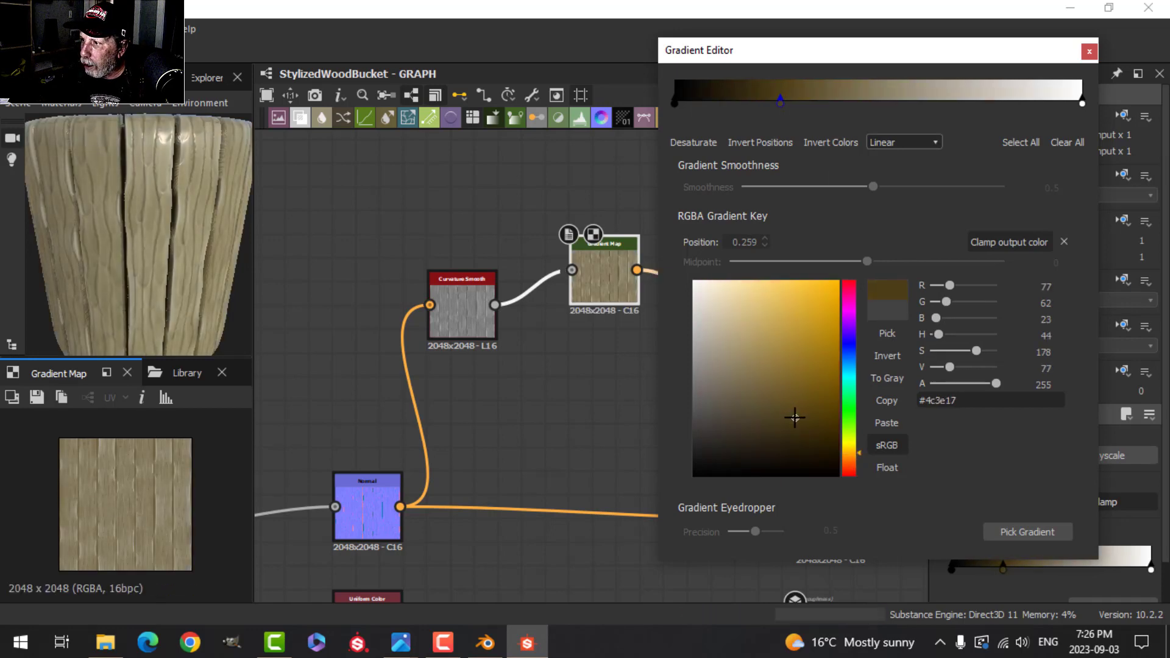
left_click(796, 419)
Add a second gradient key at position 0.407 and color it golden brown, #8c6c16
left_click(841, 102)
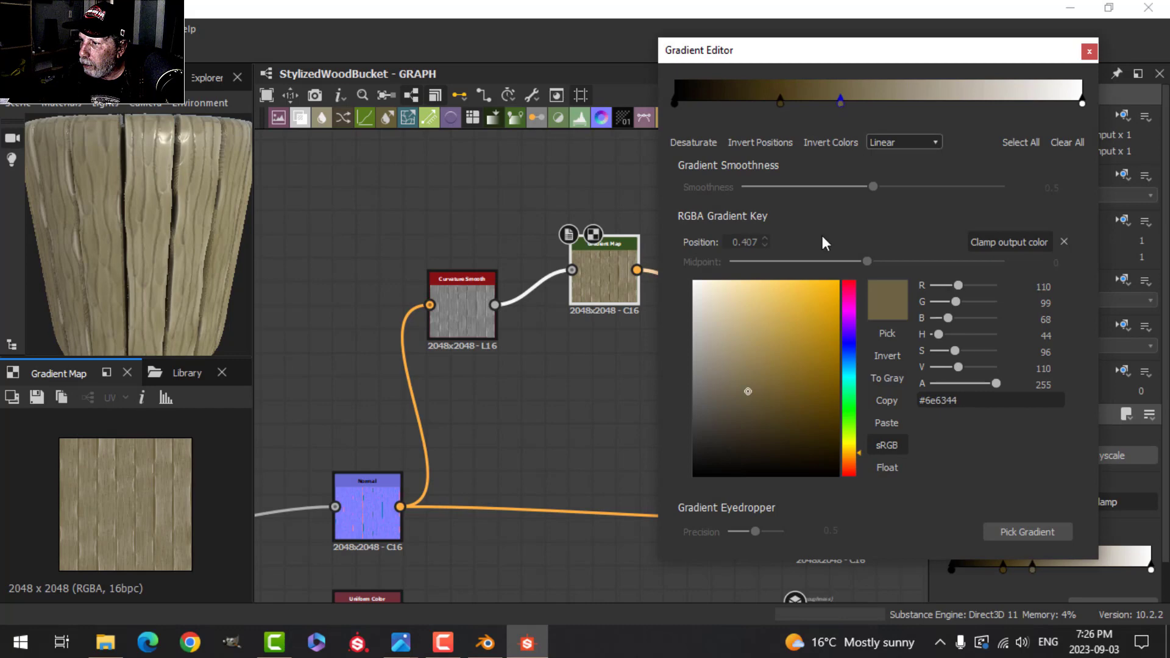
left_click(817, 366)
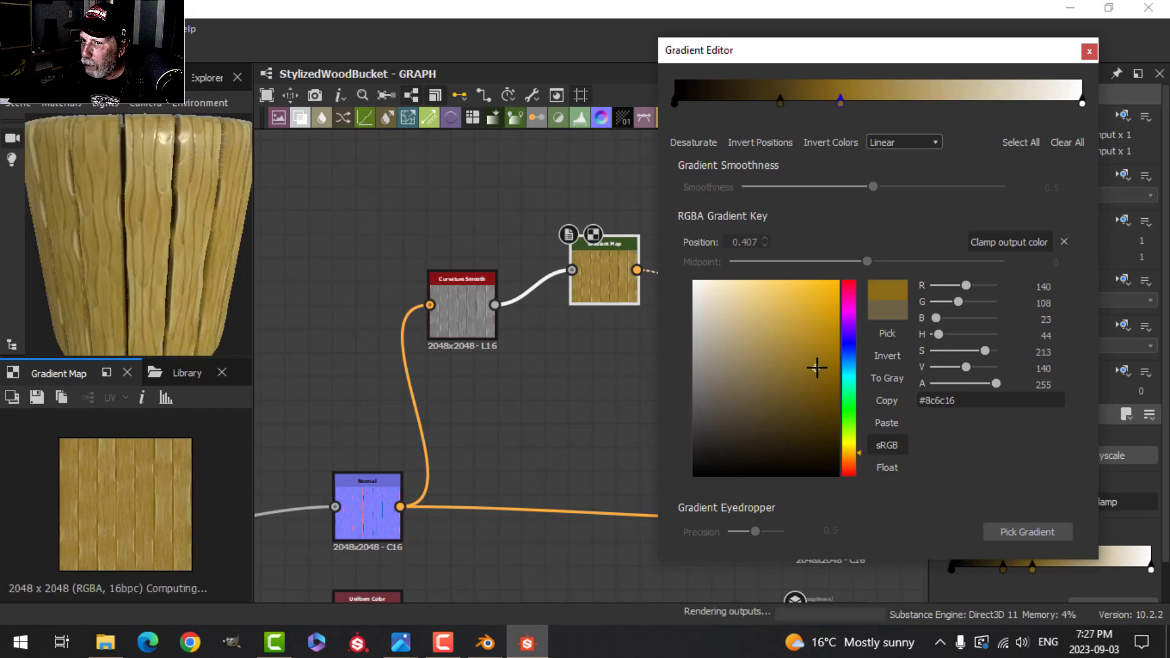
Add a third gradient key at position 0.595 and color it dark brown, #453816
left_click(917, 103)
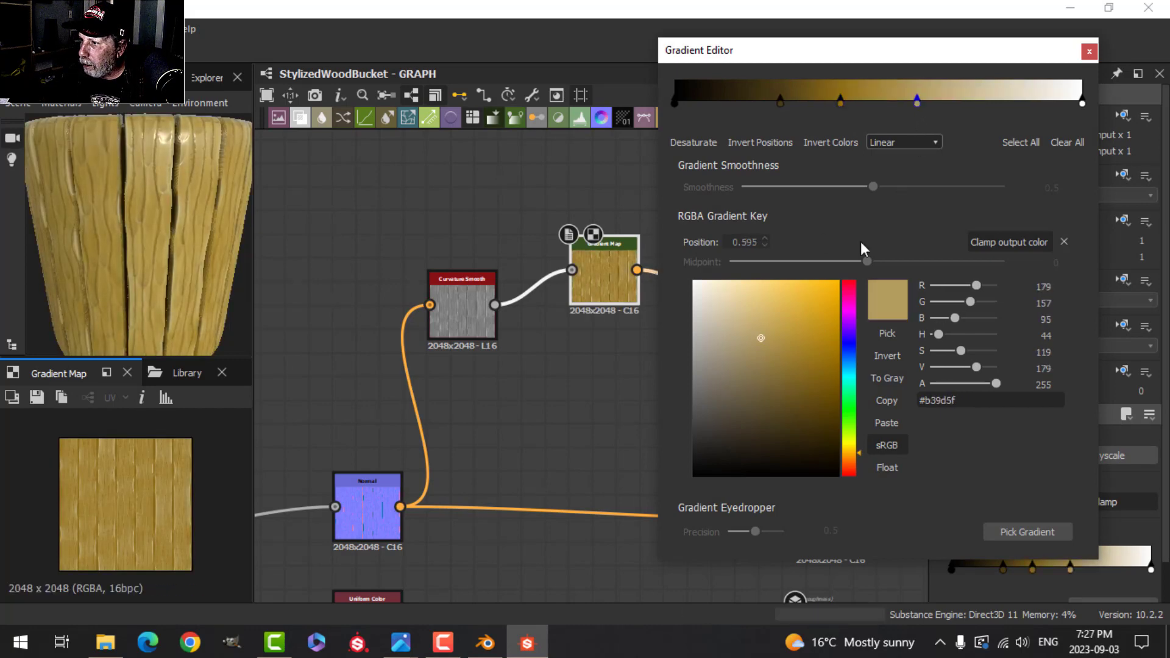
left_click(814, 400)
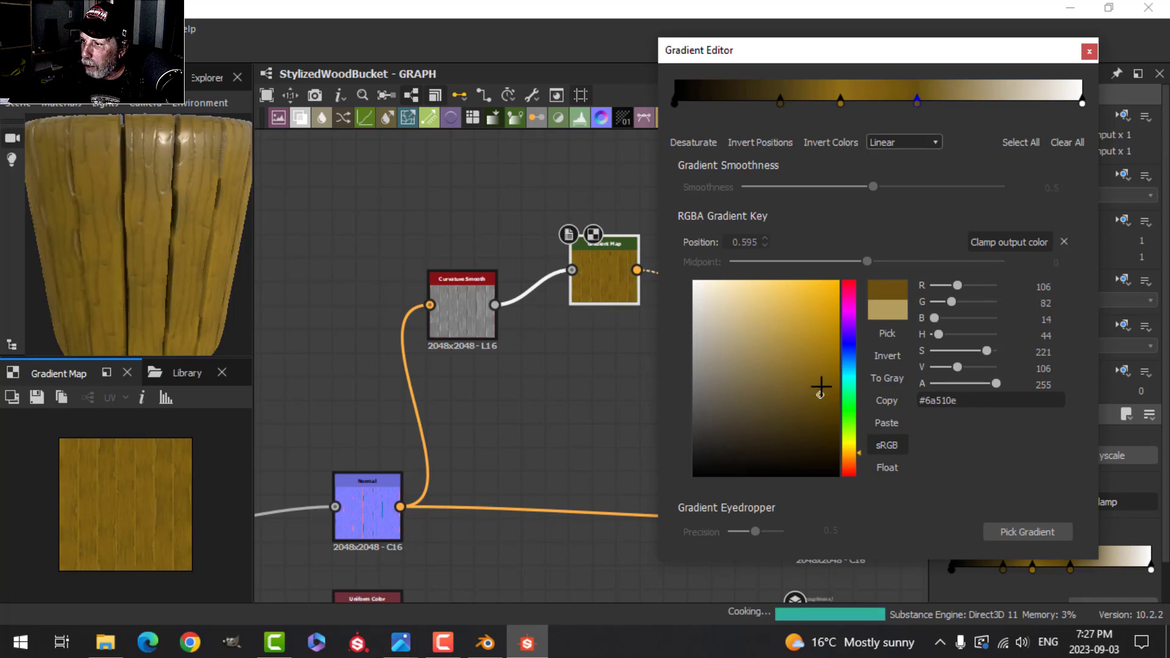
left_click(820, 379)
left_click(792, 424)
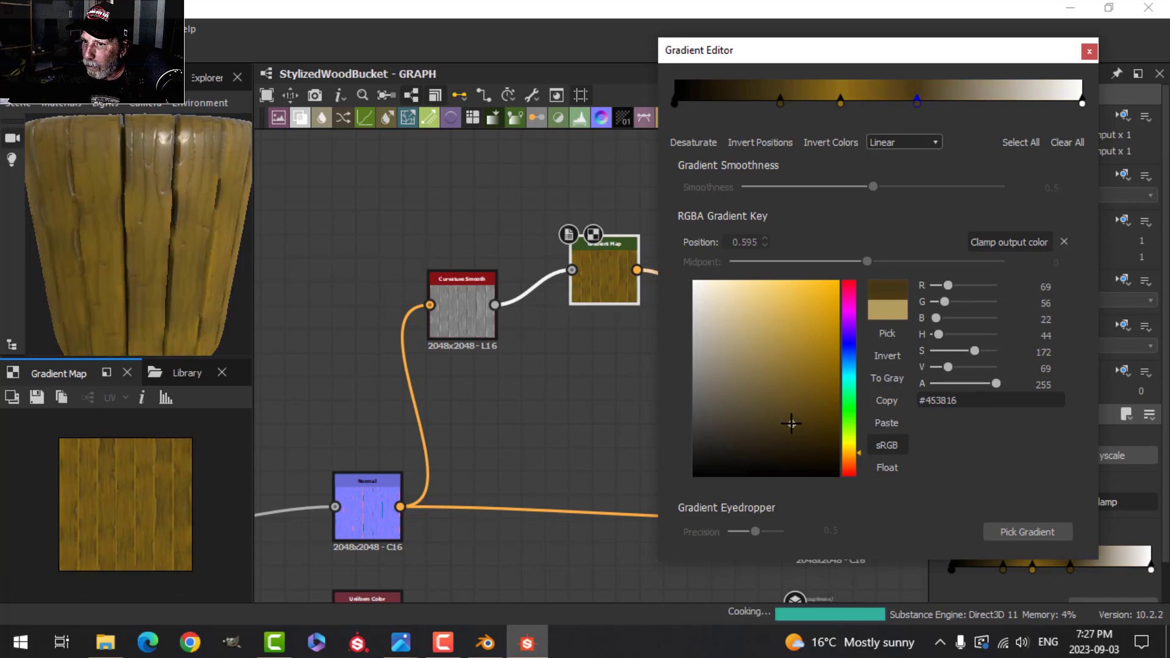
Darken the gradient key near position 0.257 to a deeper brown and delete the white end key
left_click(780, 103)
left_click(785, 425)
left_click(1082, 102)
key("Delete")
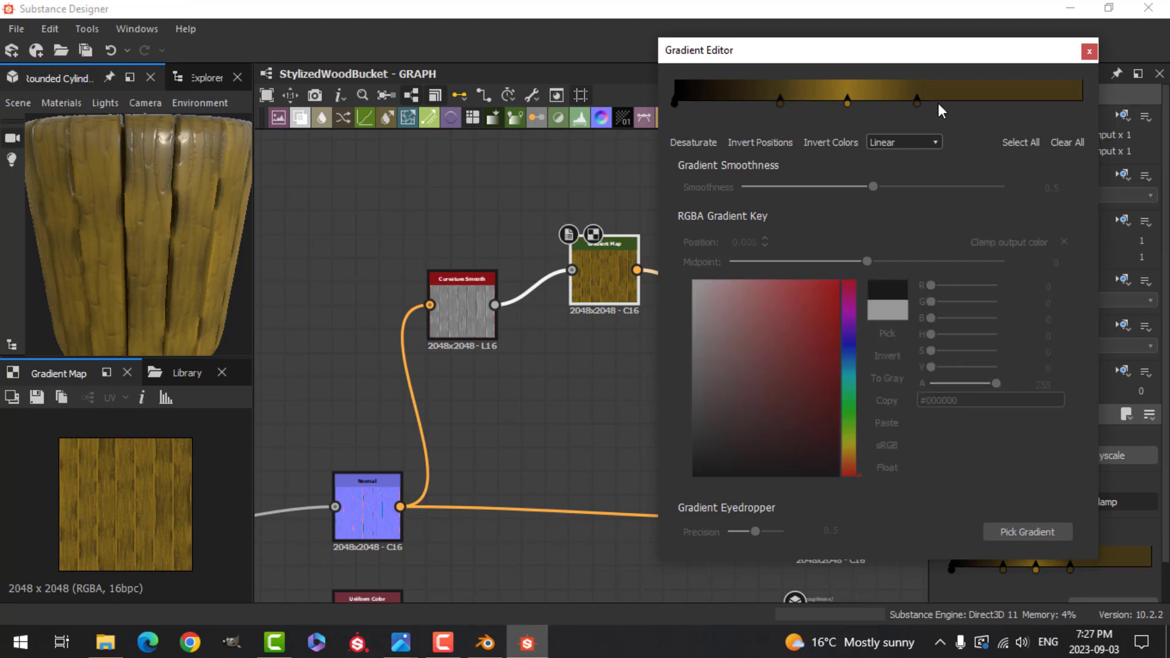
Move the last gradient key to 0.677 and the middle key to 0.466, giving the middle key a darker golden brown
left_click_drag(917, 103, 950, 104)
left_click_drag(847, 103, 864, 103)
left_click(812, 384)
Brighten the gradient key at 0.677 to a golden brown and darken the key at 0.466
left_click(950, 103)
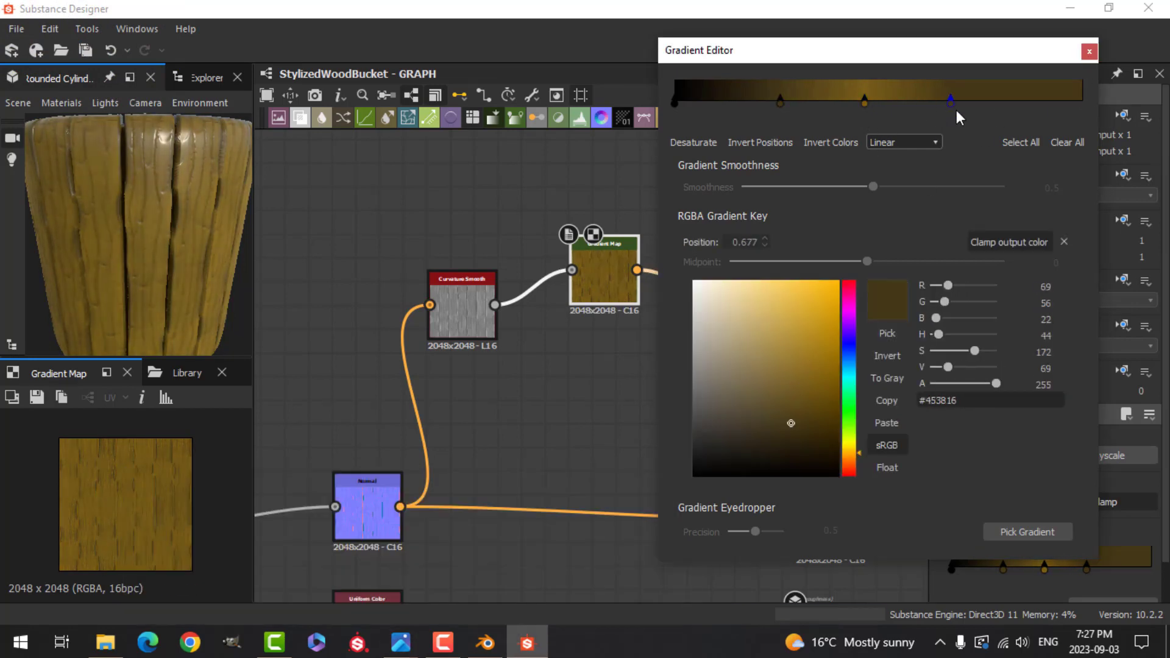
left_click(812, 346)
left_click(864, 103)
left_click(811, 392)
Shift the gradient keys at 0.257 and 0.466 toward an orange-brown hue and deepen both to darker, more saturated browns
left_click(780, 103)
left_click(848, 461)
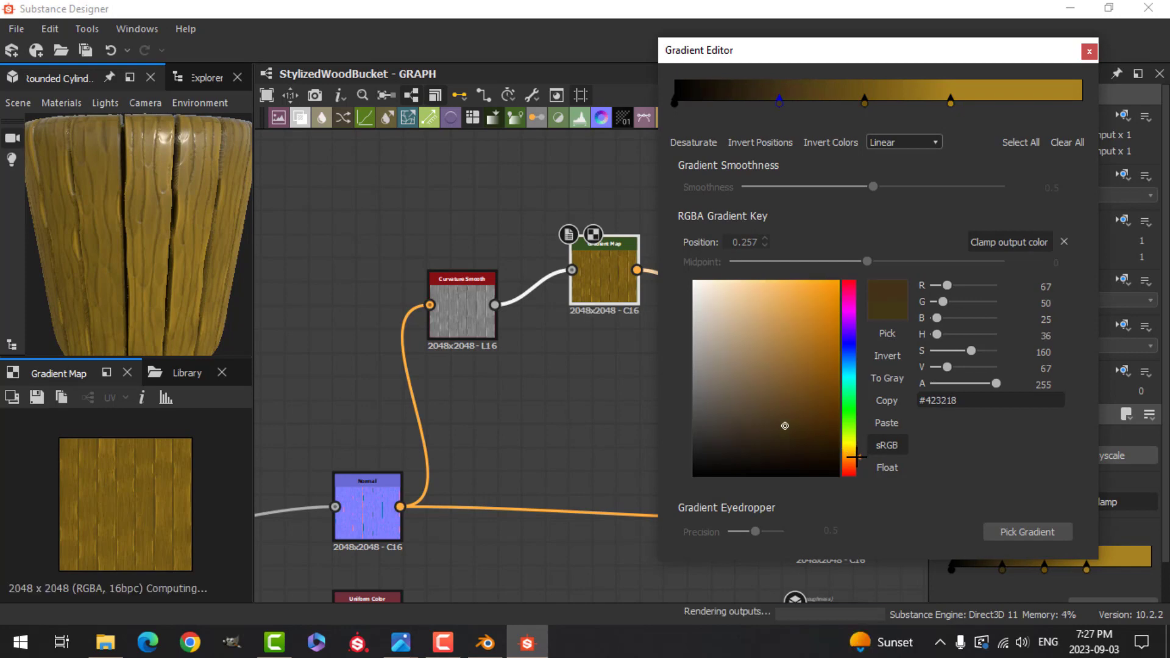
left_click(812, 438)
left_click(864, 104)
left_click(849, 461)
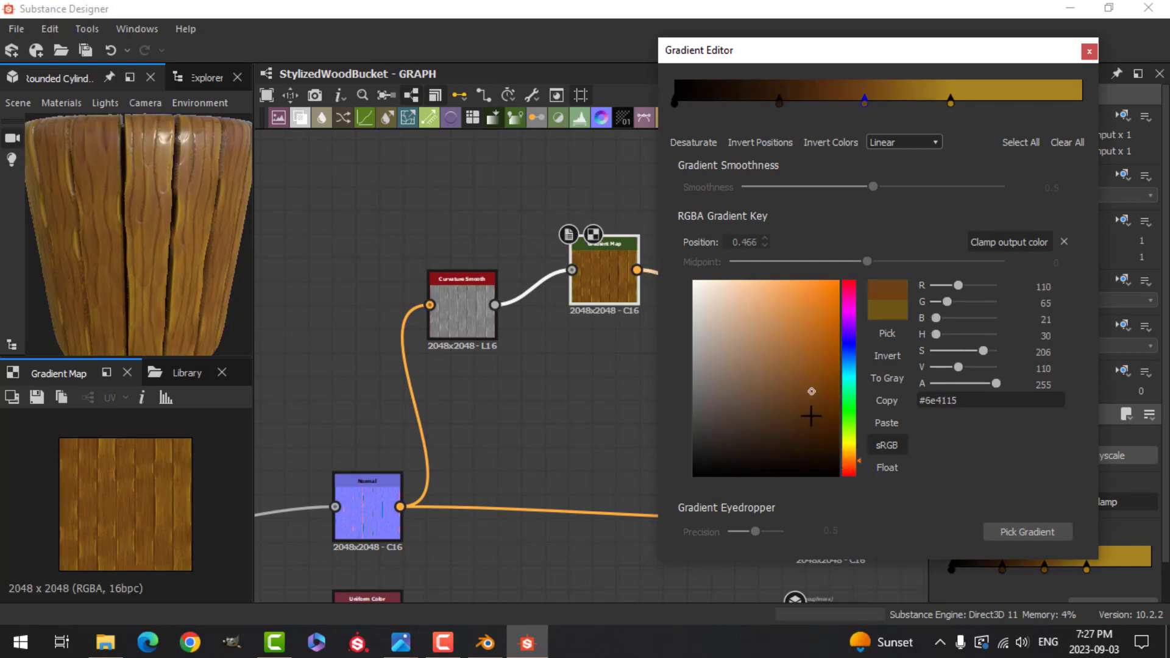
left_click(813, 408)
Recolor the last gradient key to orange-brown #ad7326, move it to position 0.662 and close the gradient editor
left_click(951, 103)
left_click(849, 458)
left_click(806, 343)
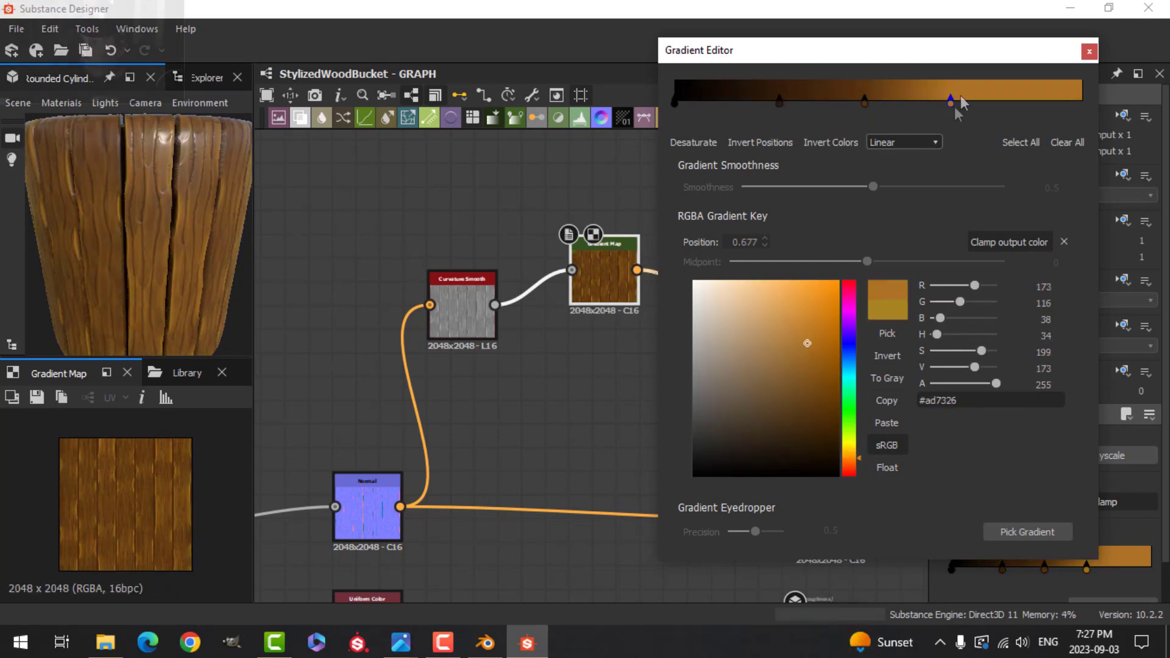
left_click_drag(950, 103, 944, 104)
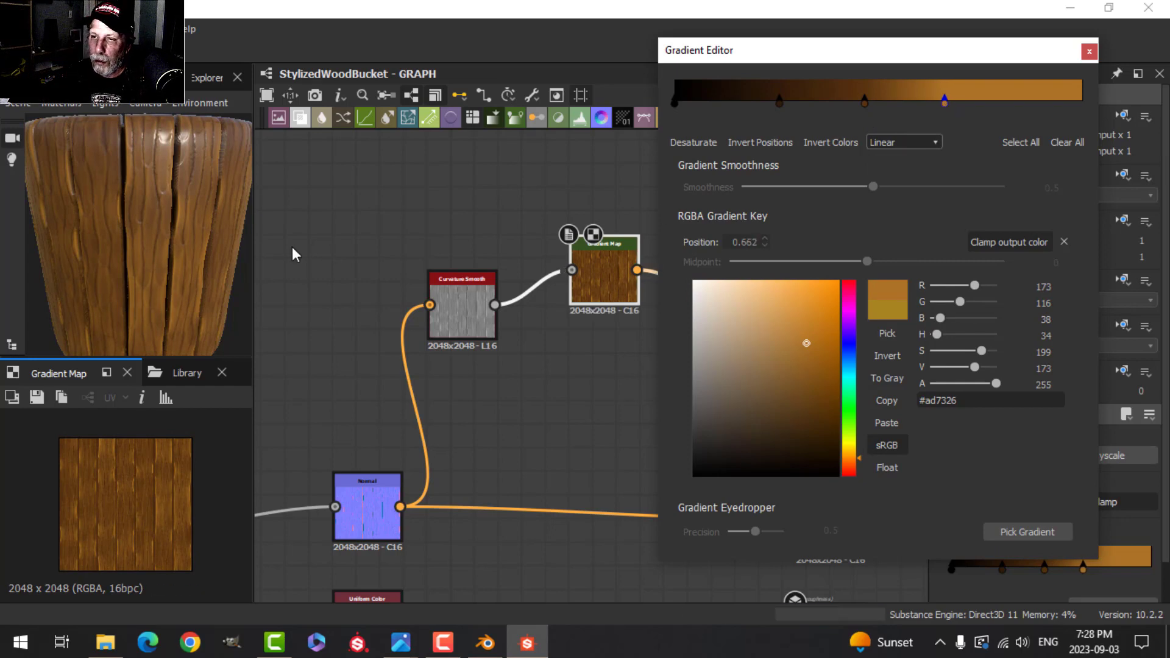
scroll(180, 262, "up", 3)
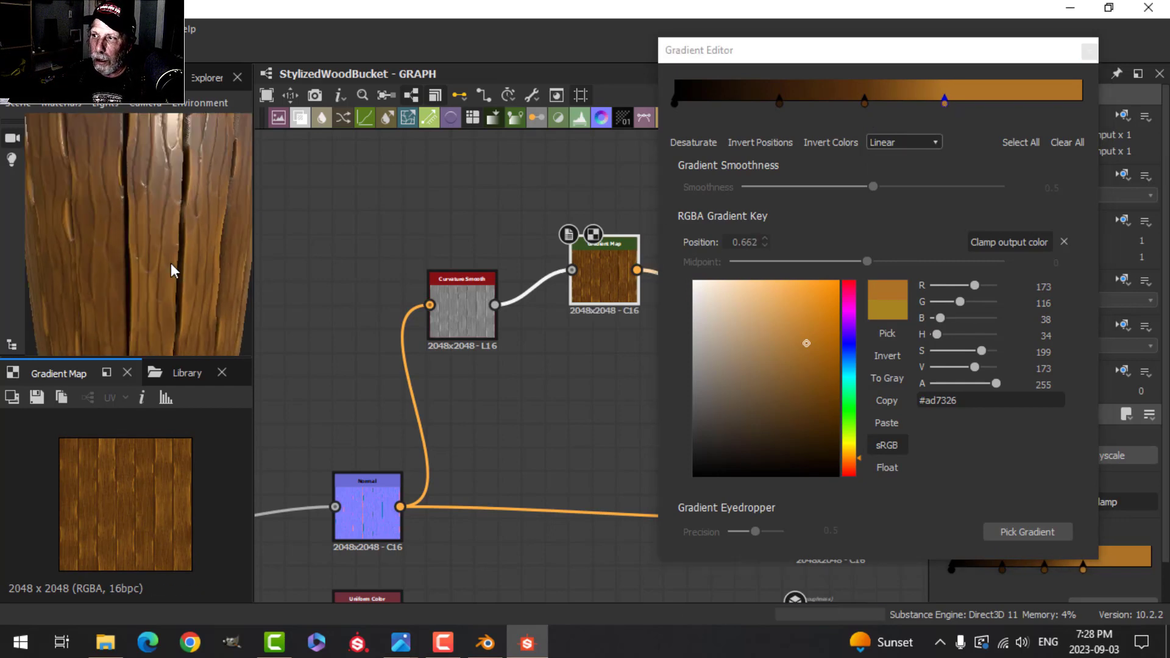
left_click(1088, 51)
Examine the brown wood up close on the 3D preview and review the graph from the Gradient Map back to the Wood Grain and Chipping groups
scroll(256, 292, "down", 2)
scroll(177, 250, "down", 3)
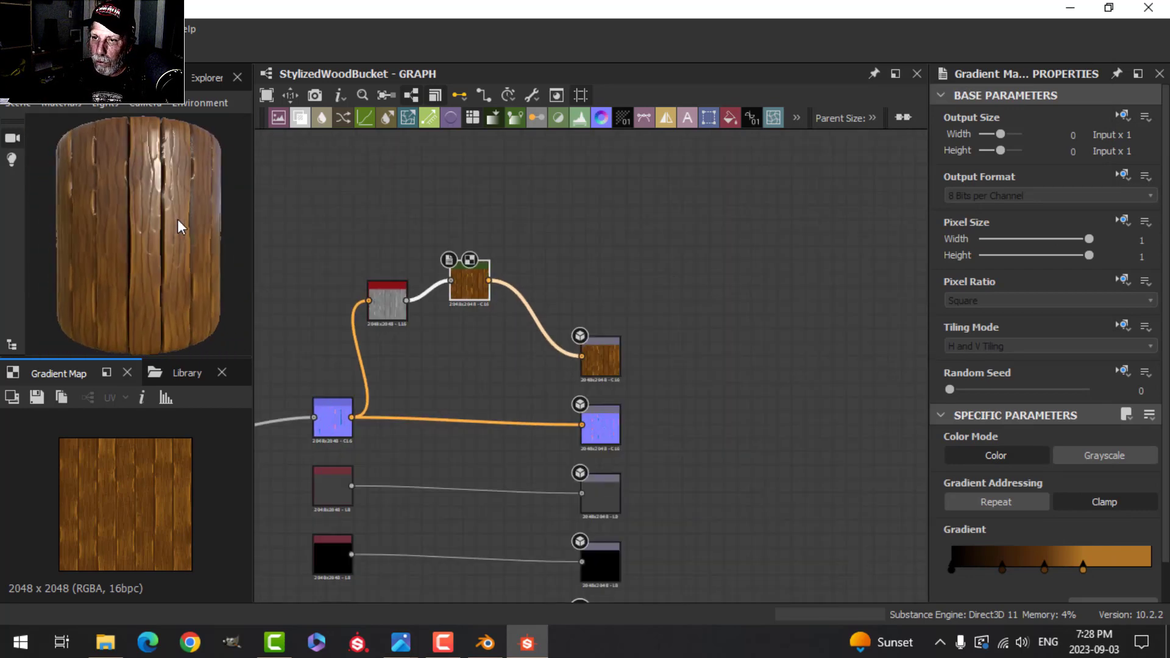
scroll(173, 258, "up", 3)
scroll(168, 256, "down", 3)
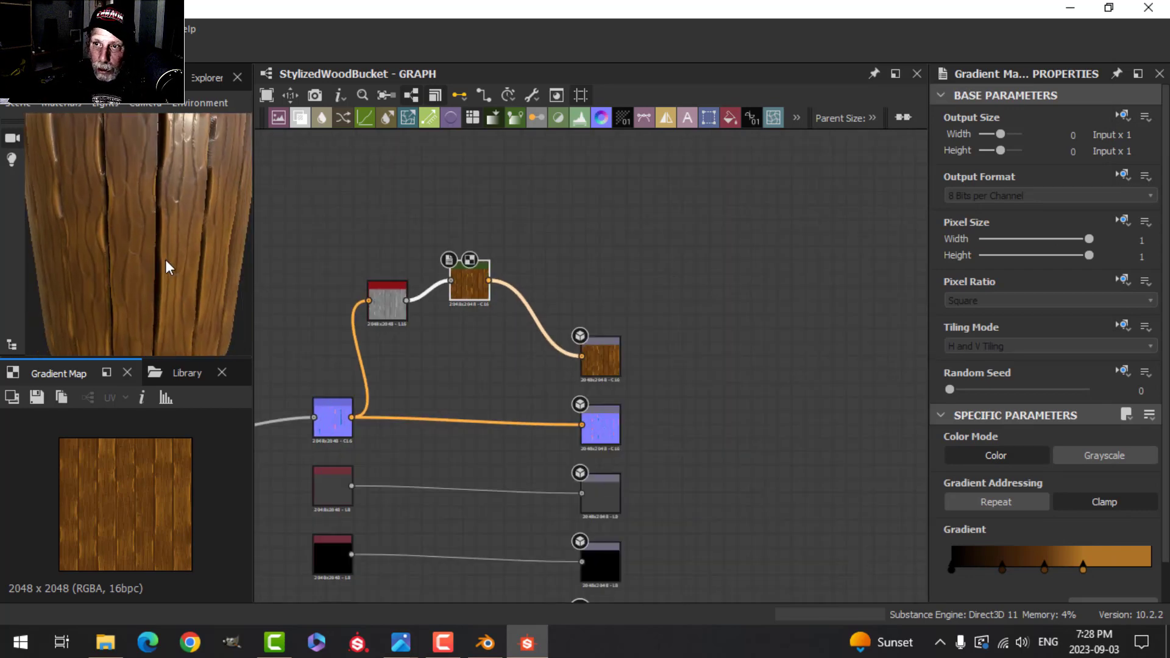
scroll(632, 271, "down", 2)
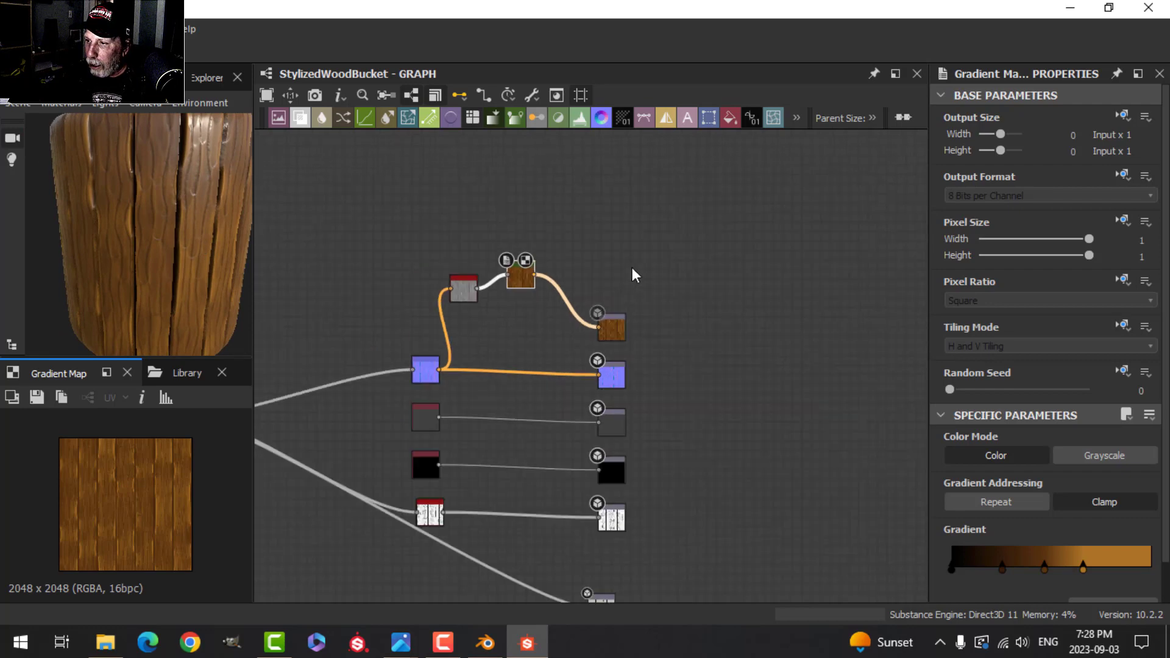
middle_click_drag(632, 272, 797, 244)
middle_click_drag(386, 444, 559, 481)
scroll(497, 470, "up", 2)
scroll(479, 469, "down", 3)
scroll(529, 469, "up", 2)
scroll(529, 469, "down", 2)
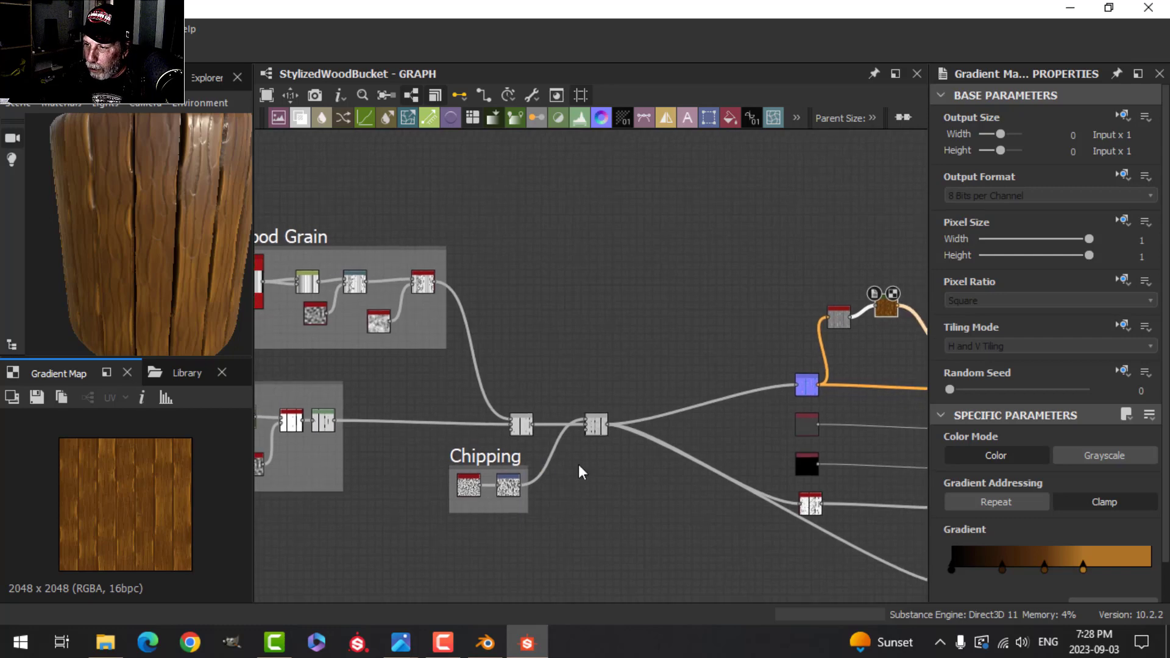
Add a Histogram Scan node fed by the output of the blend that combines the wood grain and planks
scroll(578, 464, "up", 2)
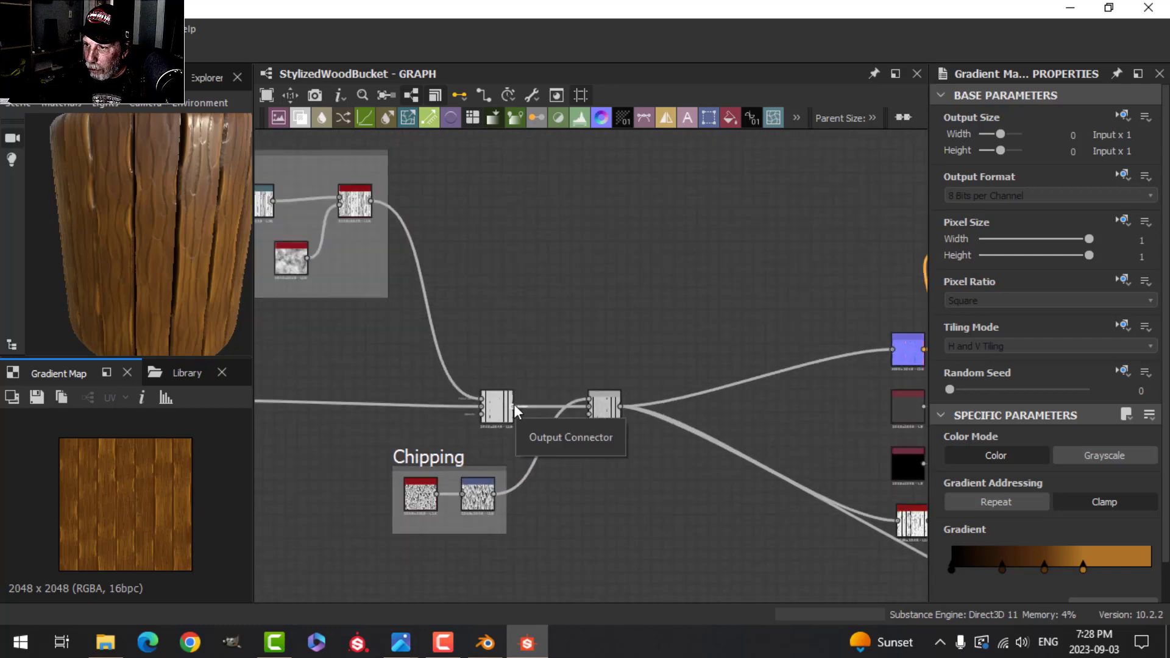
left_click_drag(514, 404, 572, 268)
type("his")
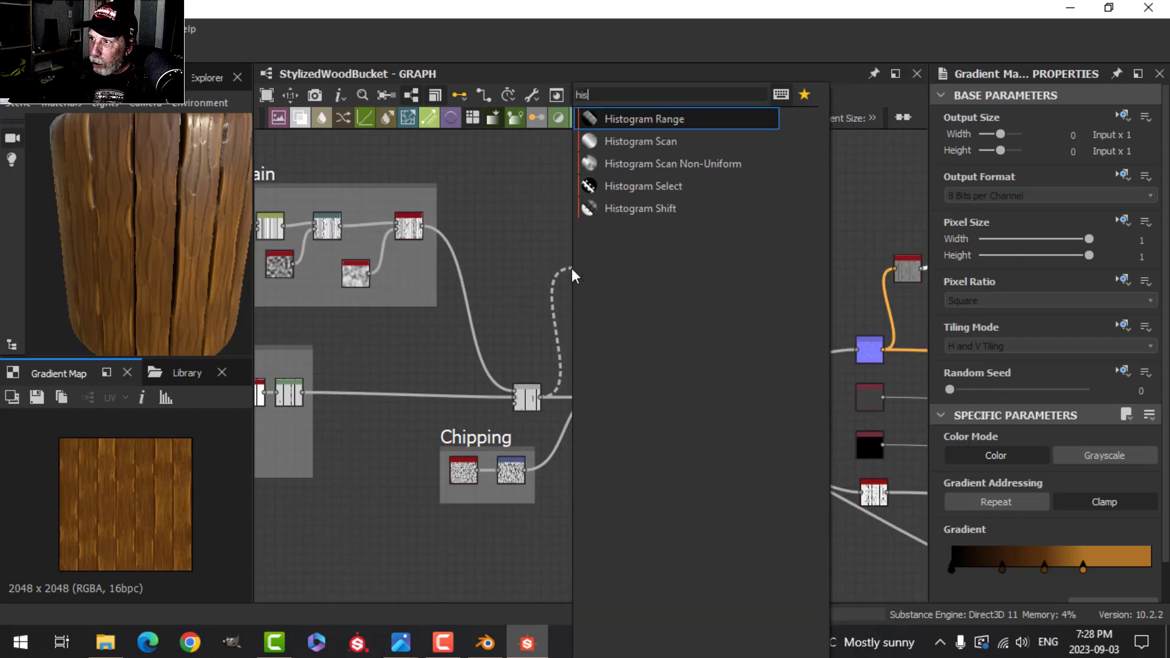
left_click(630, 145)
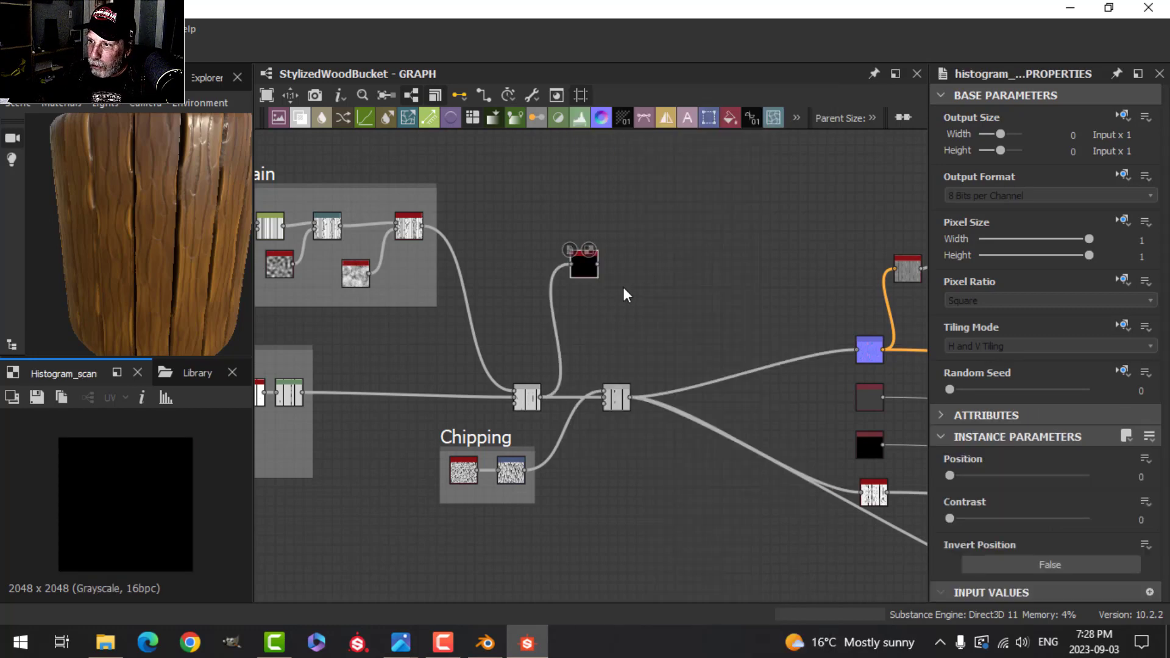
Set the Histogram Scan's contrast to 1 and its position to 0.26 to isolate the gaps between planks
scroll(623, 287, "up", 2)
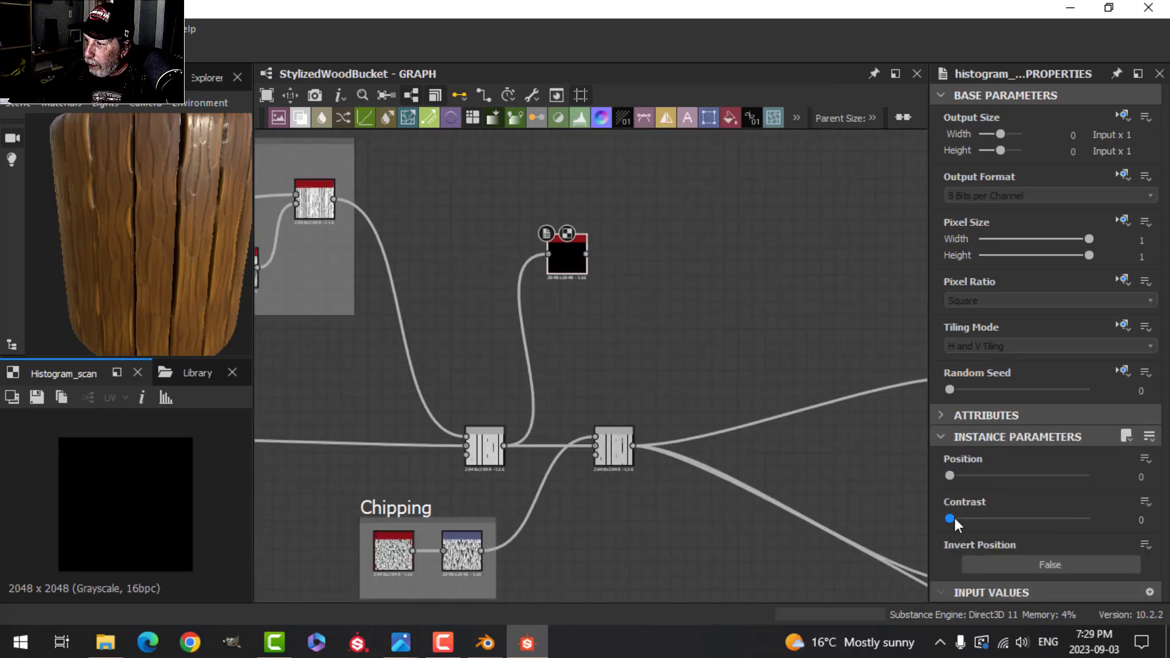
left_click_drag(950, 519, 1089, 519)
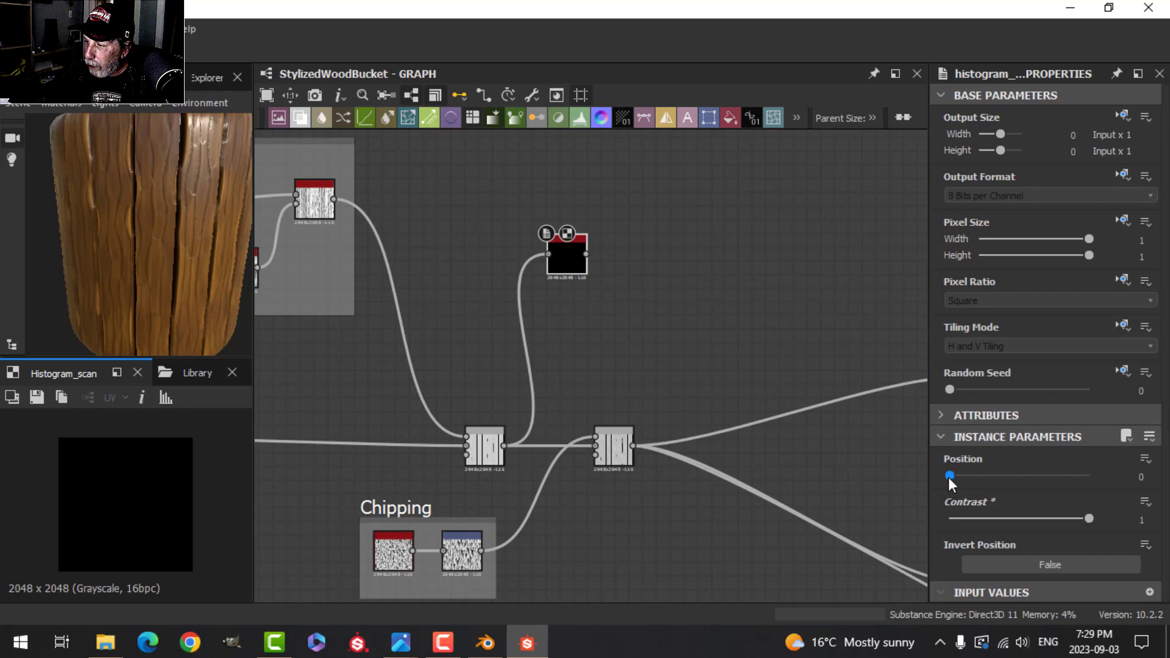
left_click_drag(950, 476, 974, 475)
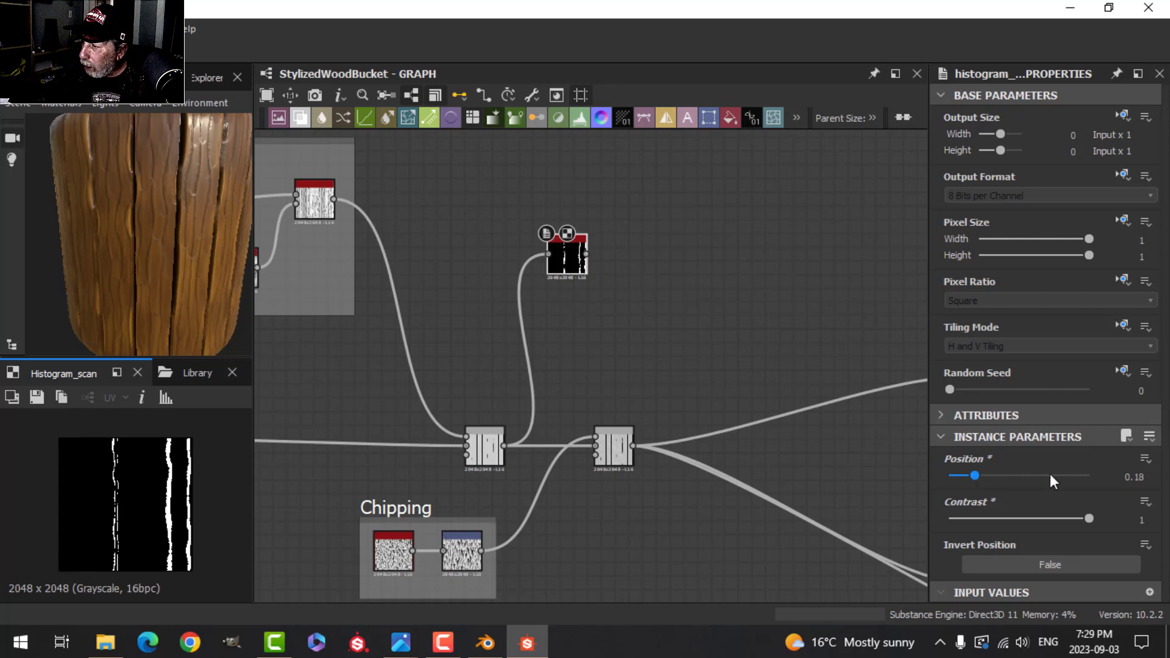
double_click(1134, 477)
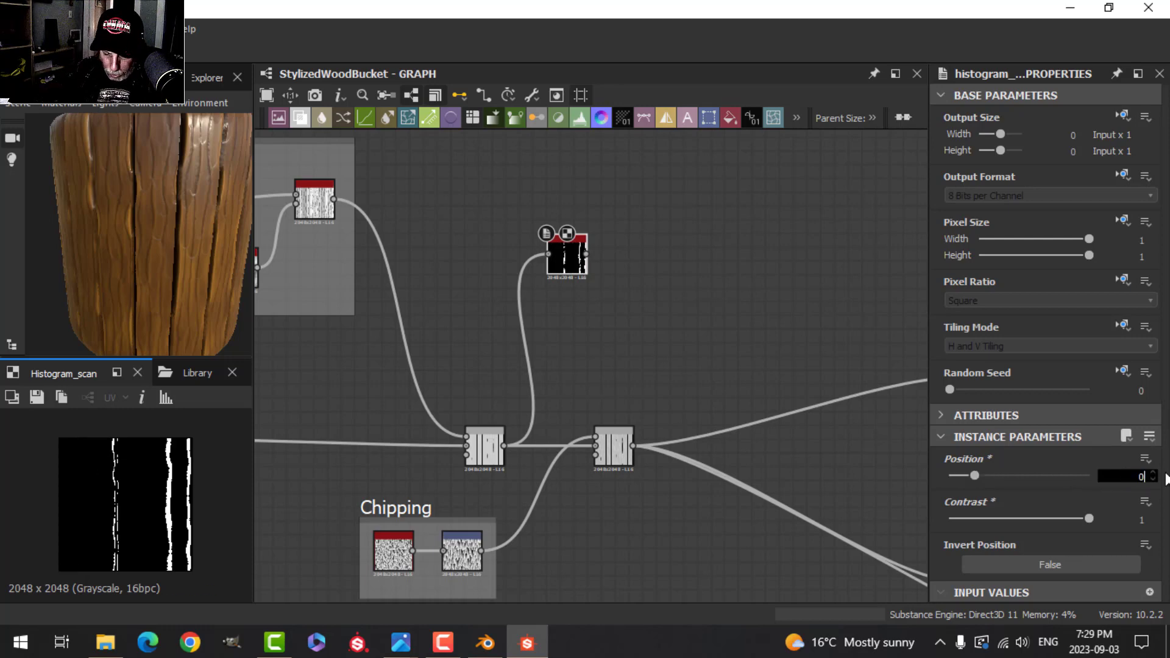
type("0.26")
key("Return")
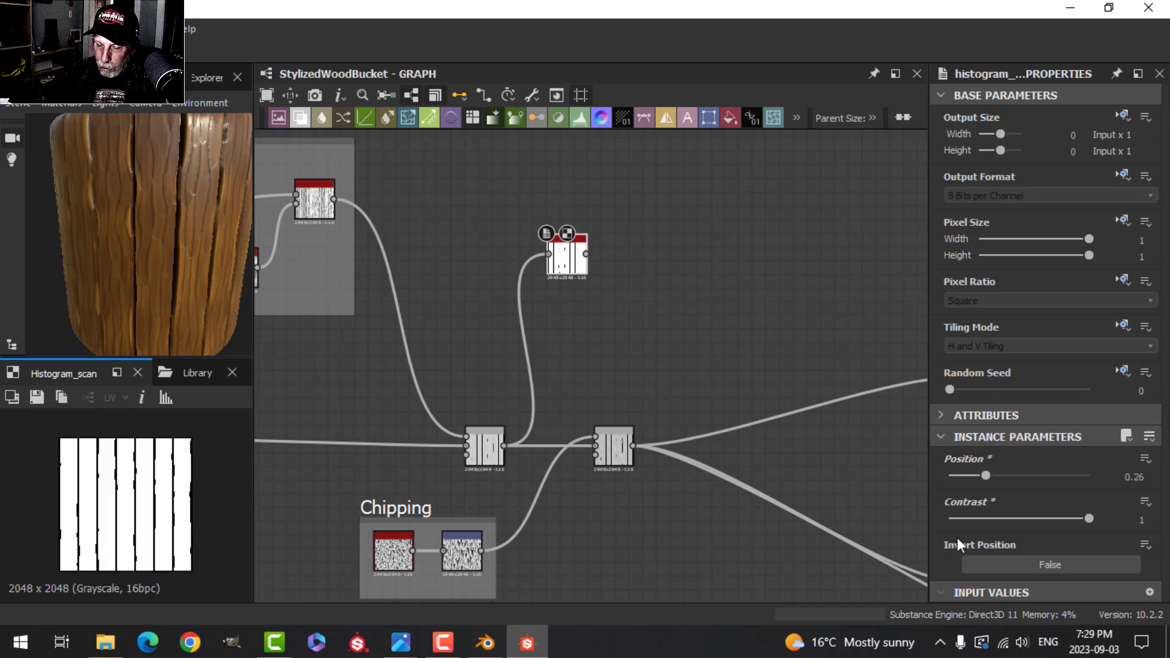
scroll(225, 501, "up", 2)
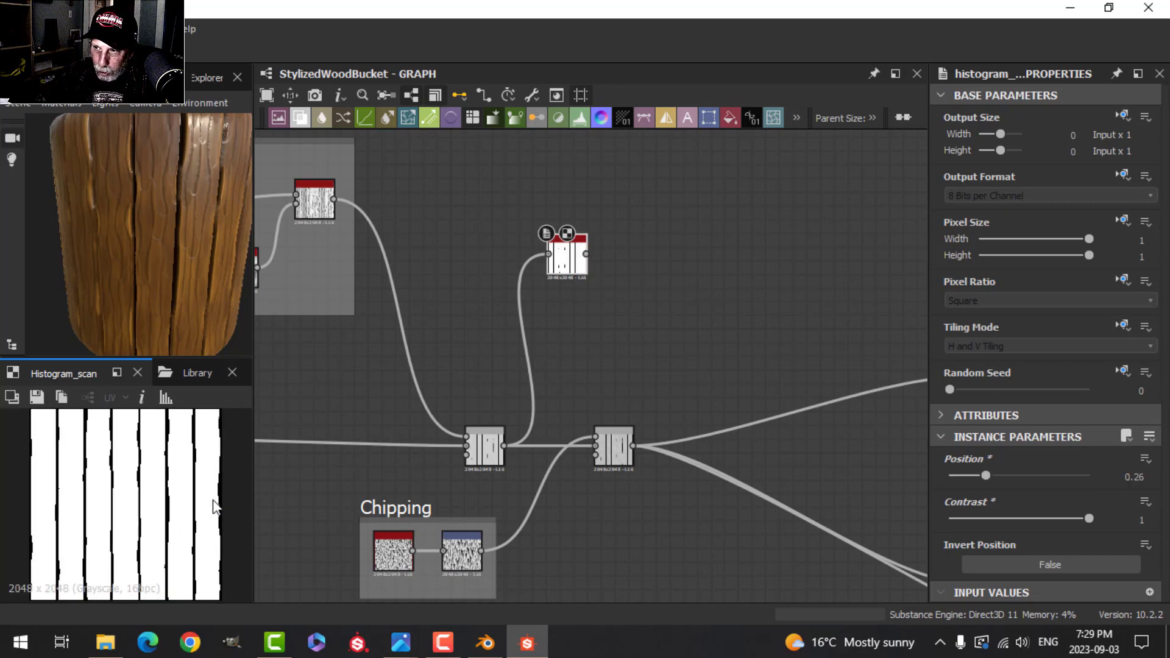
scroll(636, 362, "down", 1)
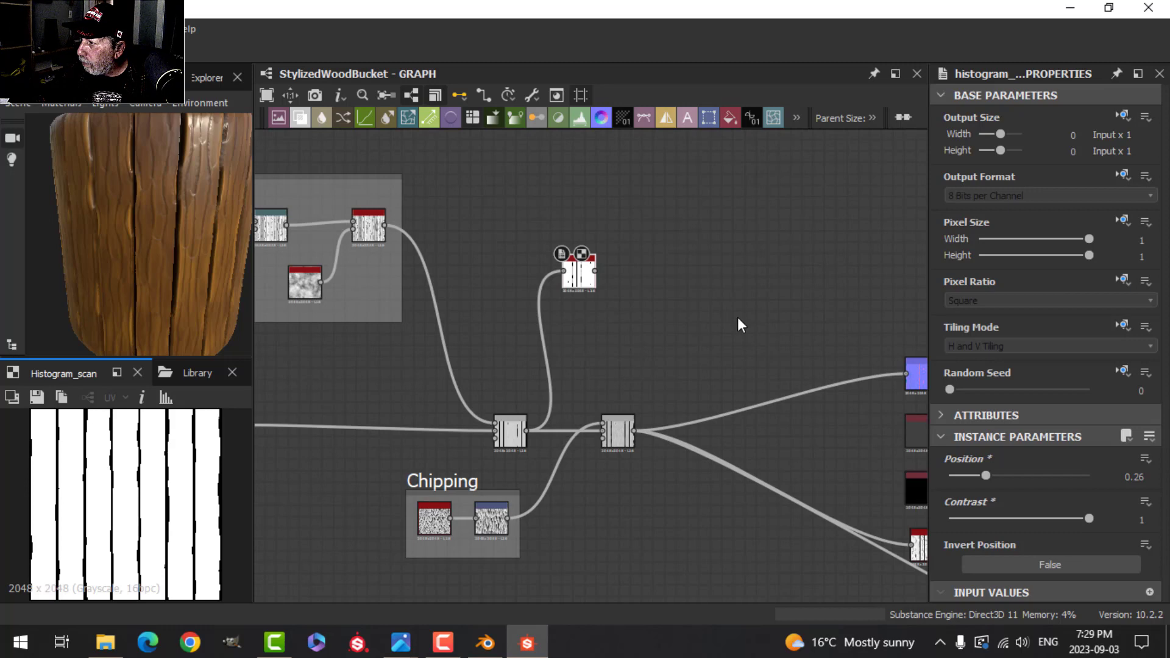
Add a Blend node connected to the Histogram Scan's output
scroll(750, 317, "down", 1)
middle_click_drag(754, 314, 668, 353)
scroll(598, 350, "up", 2)
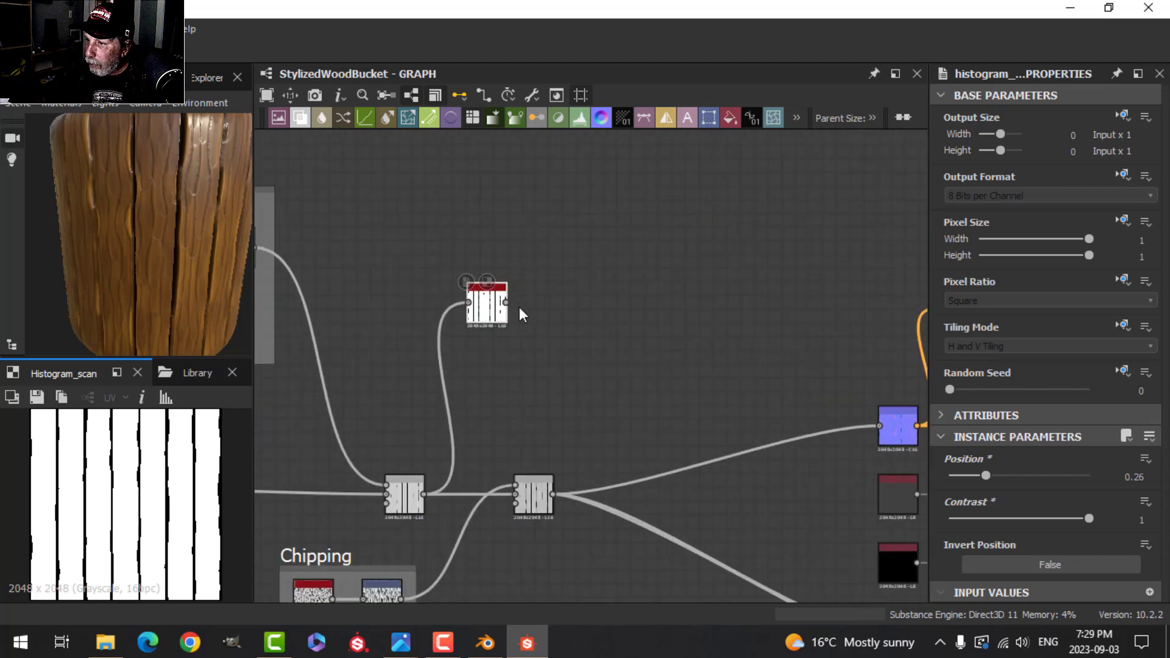
left_click_drag(540, 283, 619, 238)
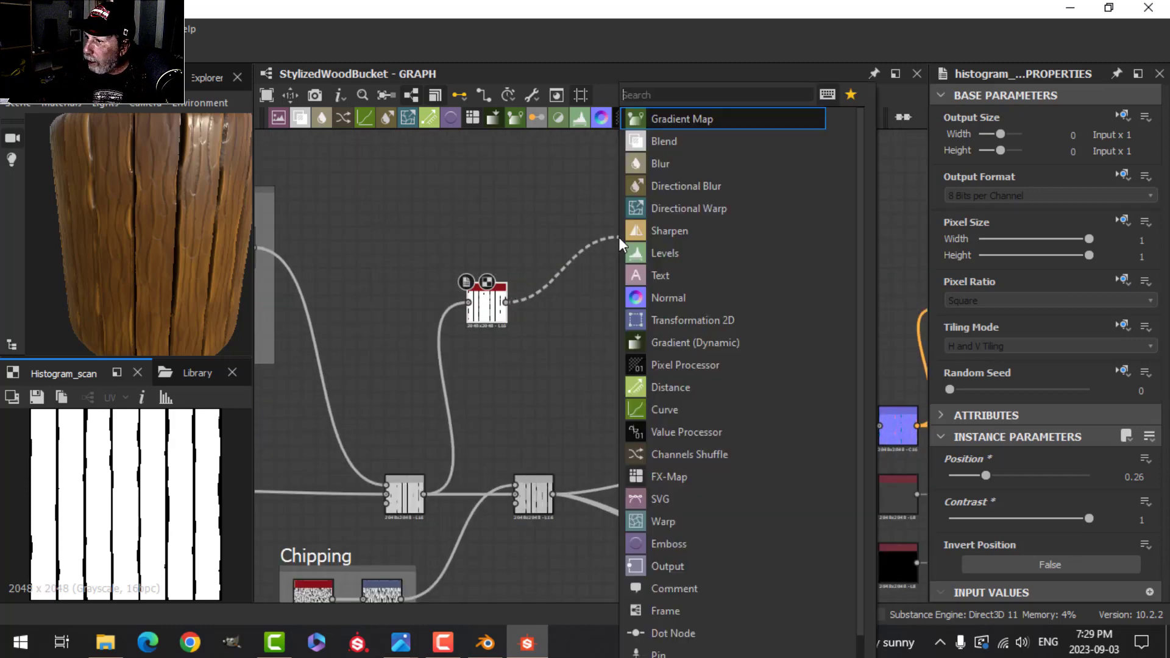
left_click(663, 140)
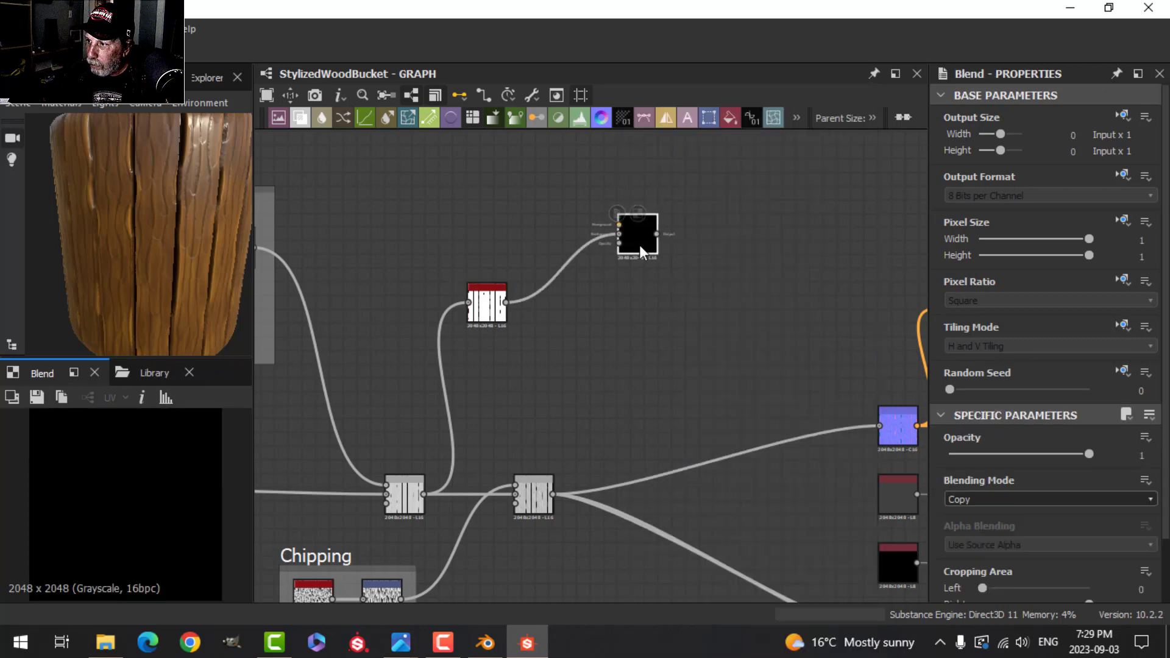
Reposition the new Blend above the base colour nodes and move the Histogram Scan closer to it
left_click_drag(638, 245, 767, 281)
scroll(783, 327, "down", 3)
middle_click_drag(703, 326, 588, 325)
scroll(683, 314, "down", 1)
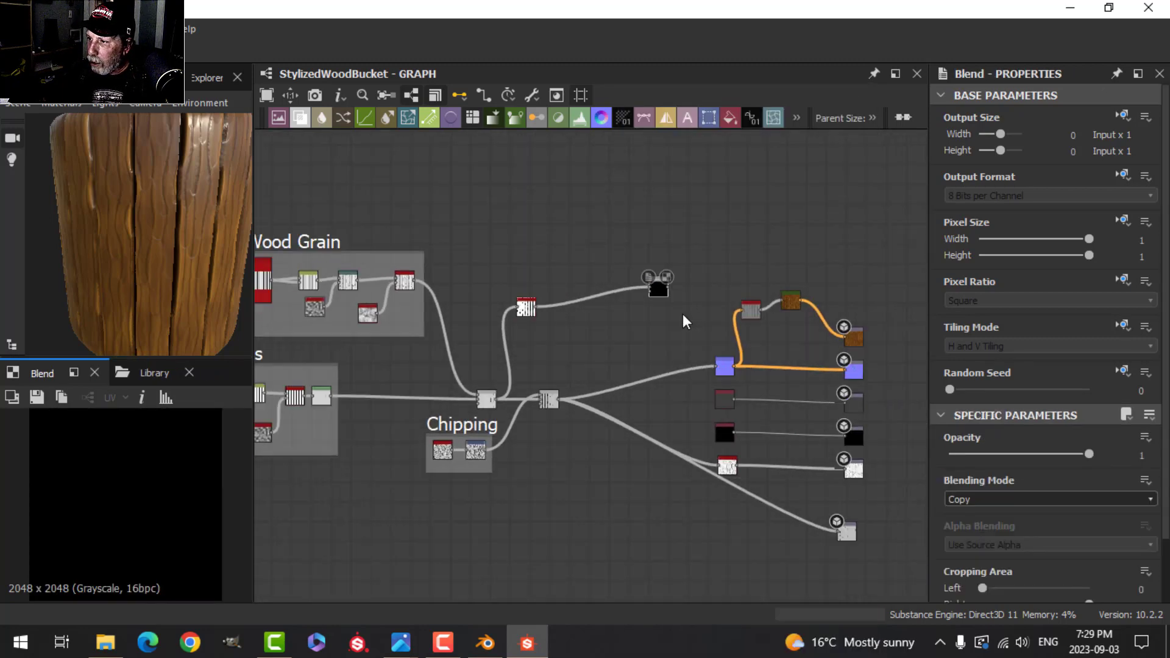
middle_click_drag(683, 313, 598, 318)
left_click_drag(606, 294, 687, 275)
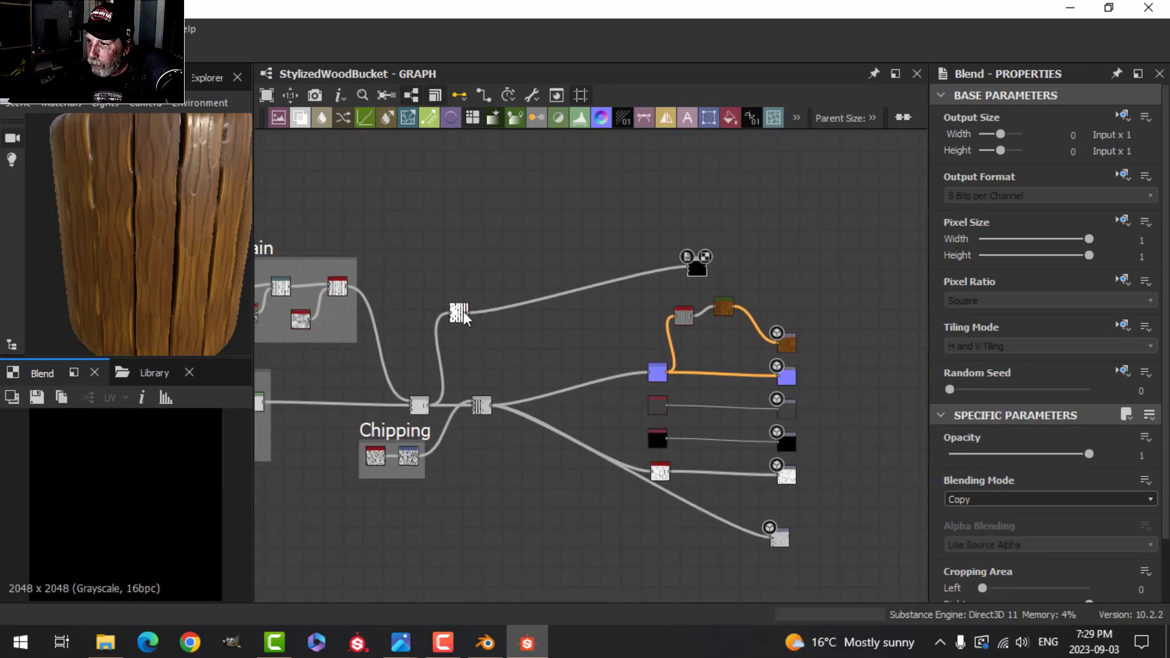
left_click_drag(463, 312, 551, 285)
Add a Uniform Color node above the Histogram Scan's link and connect it to the new Blend's foreground input
scroll(620, 301, "up", 3)
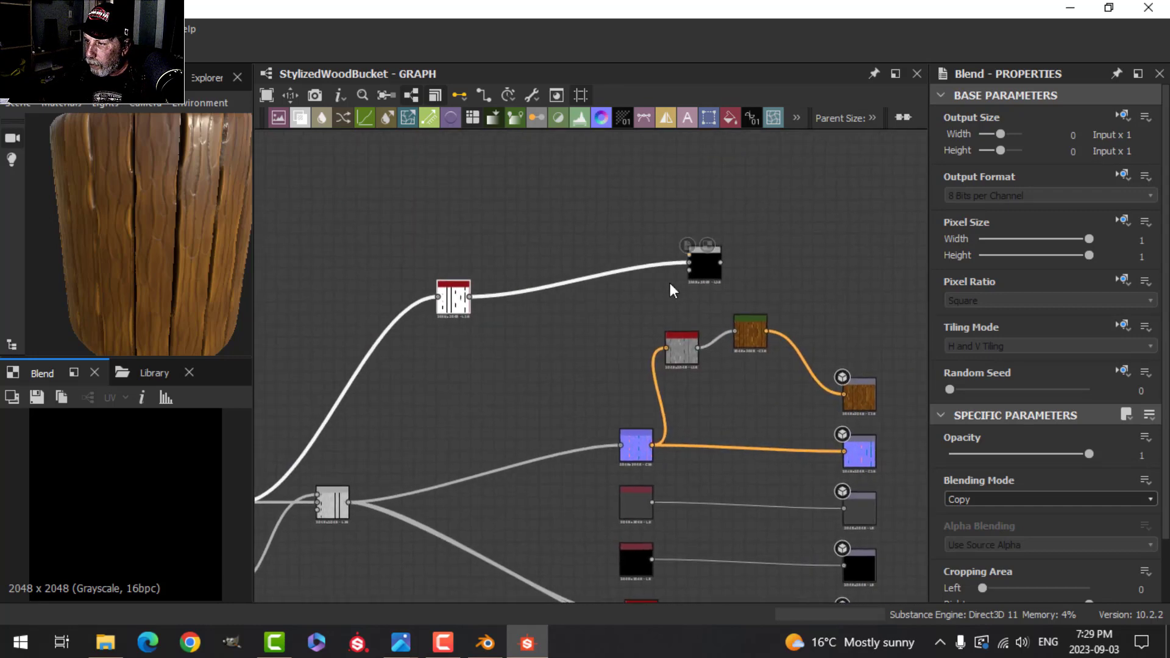
middle_click_drag(670, 283, 611, 313)
scroll(611, 313, "up", 2)
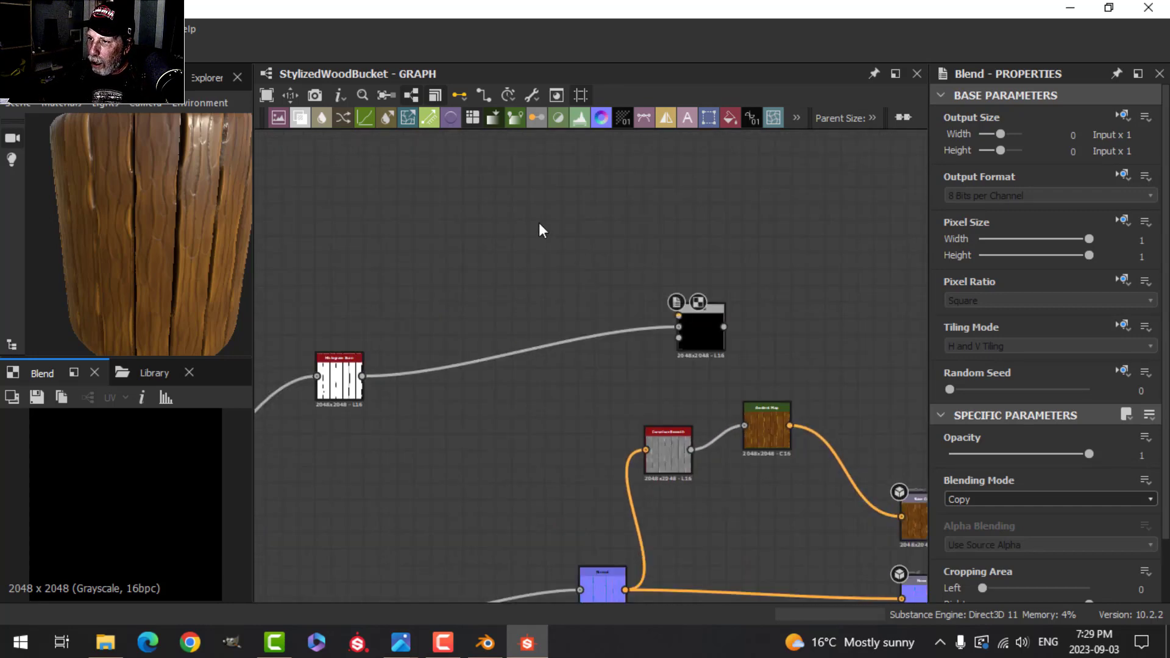
key("space")
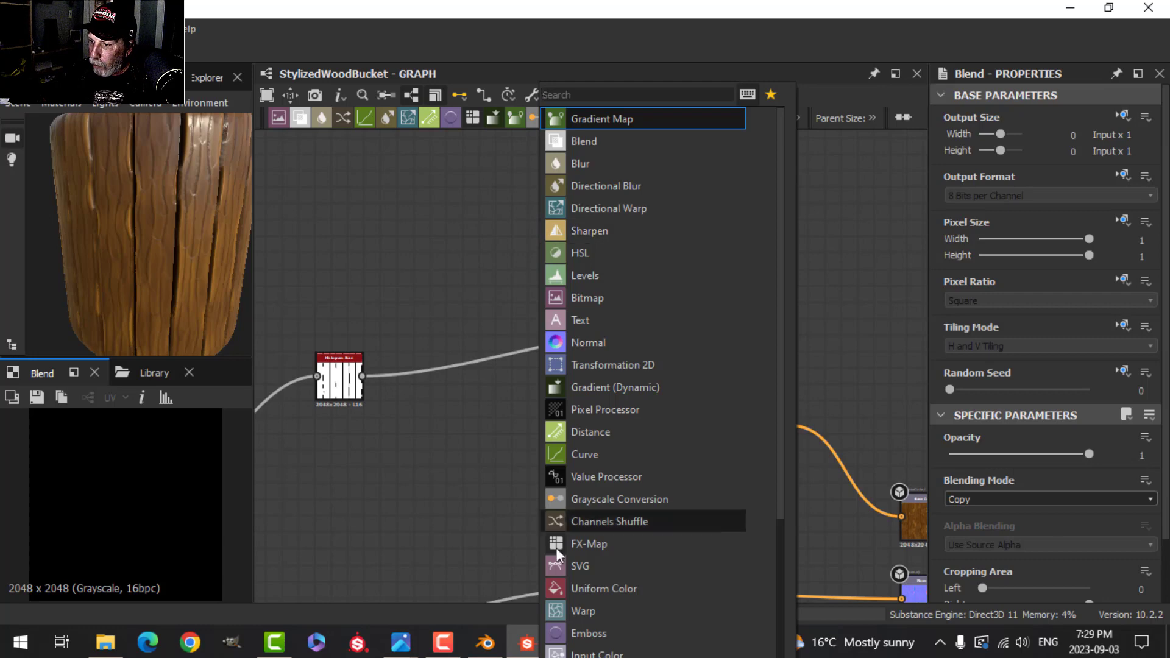
left_click(573, 588)
left_click_drag(559, 228, 679, 316)
scroll(707, 356, "up", 1)
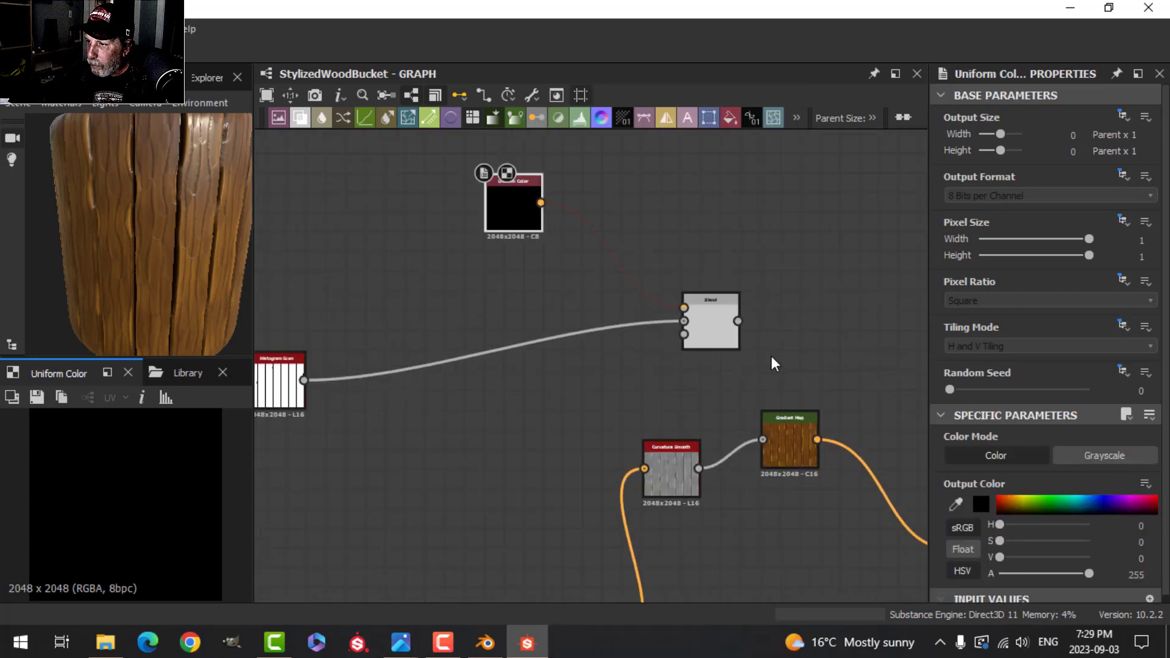
Connect the new Blend's output to the Base Color output in place of the Gradient Map
scroll(707, 319, "down", 2)
scroll(707, 337, "down", 1)
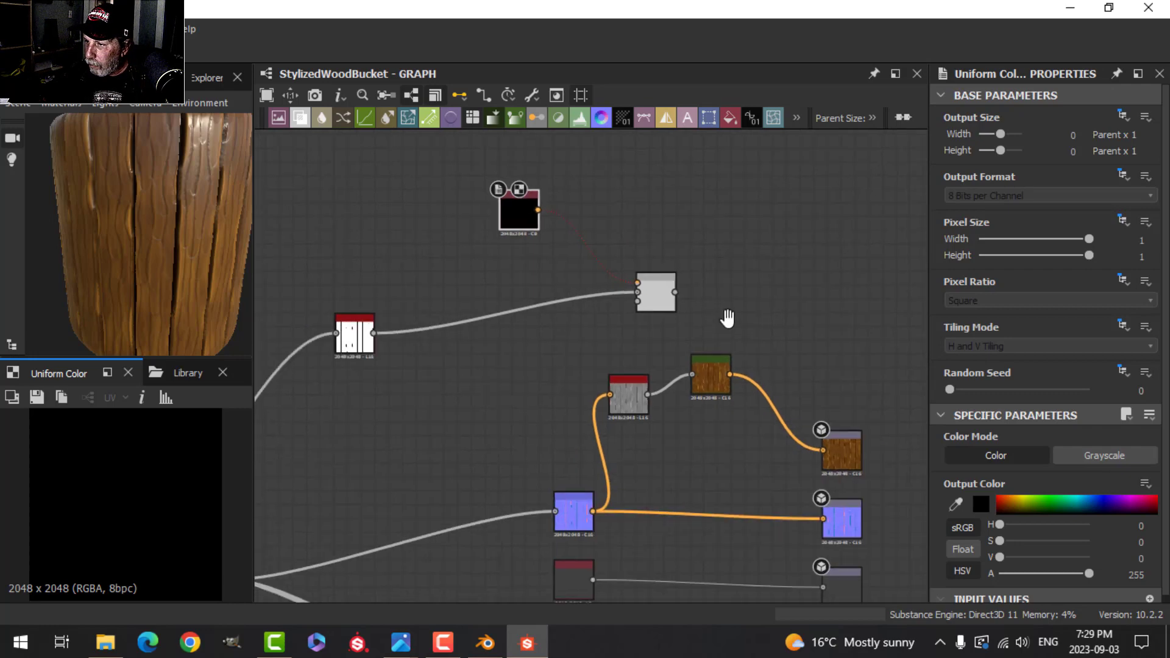
middle_click_drag(729, 318, 682, 305)
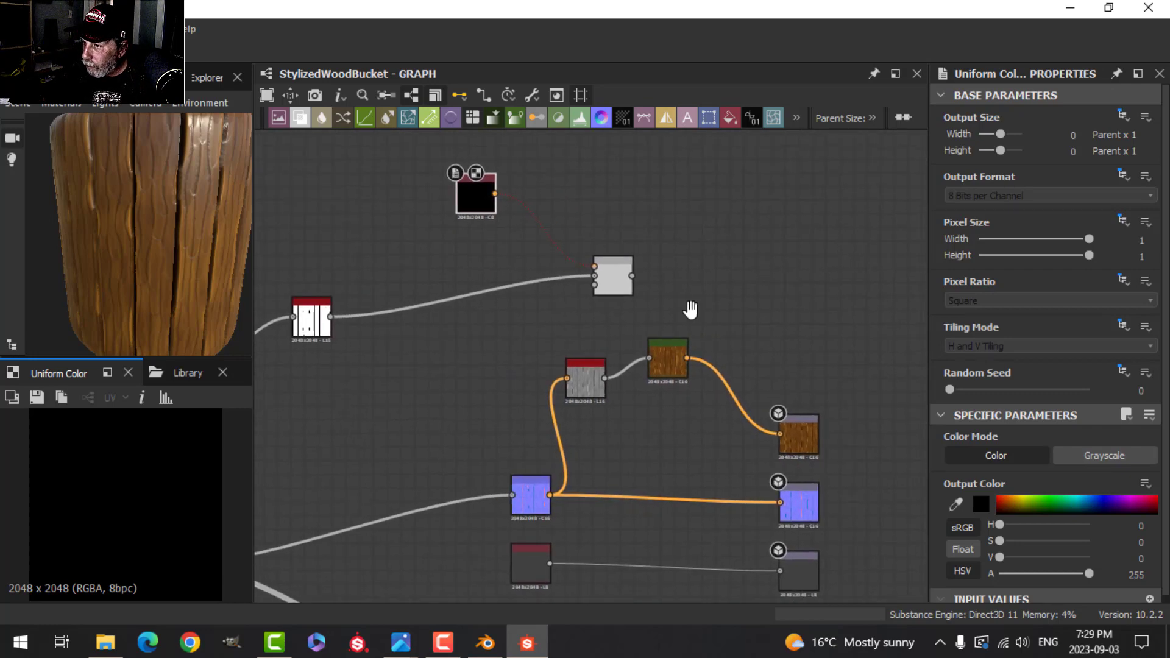
scroll(682, 317, "up", 3)
left_click_drag(546, 251, 769, 462)
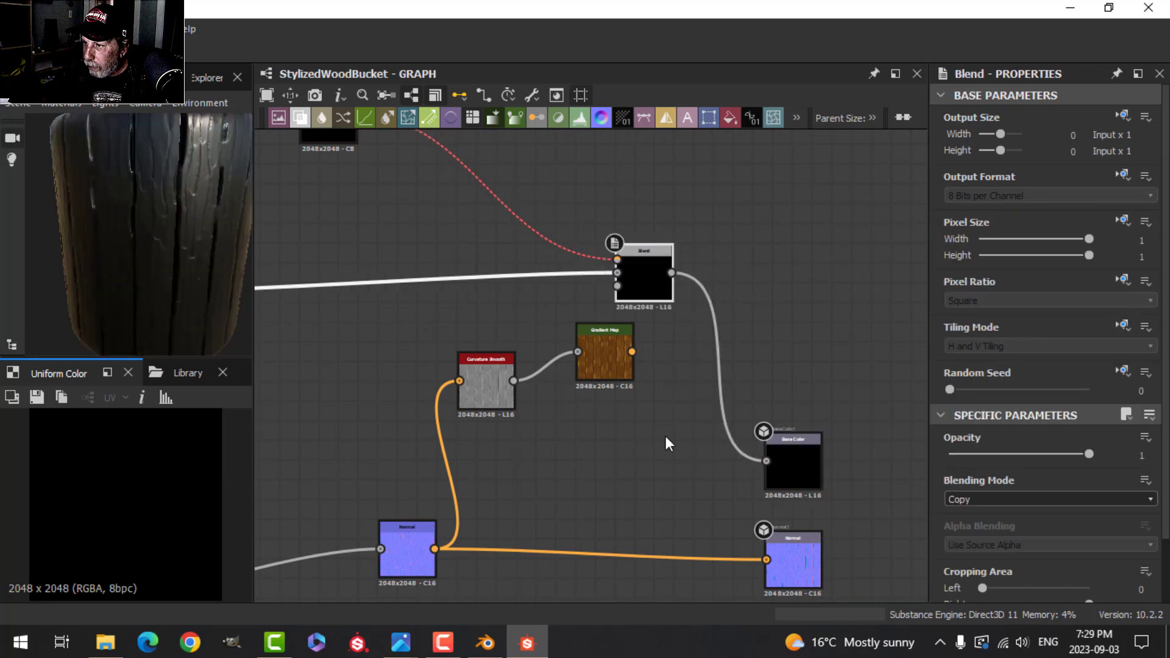
left_click_drag(641, 274, 660, 271)
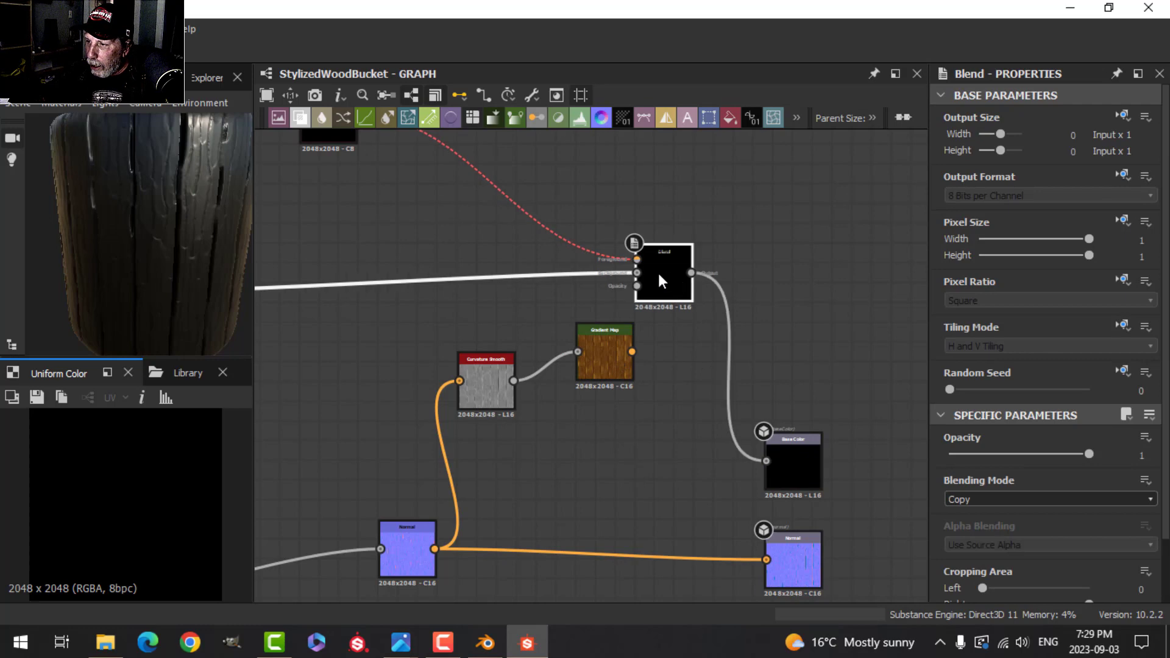
Move the Histogram Scan's connection from the Blend's background input to its opacity input
scroll(542, 298, "up", 2)
scroll(523, 310, "down", 5)
scroll(481, 332, "down", 4)
middle_click_drag(450, 348, 632, 310)
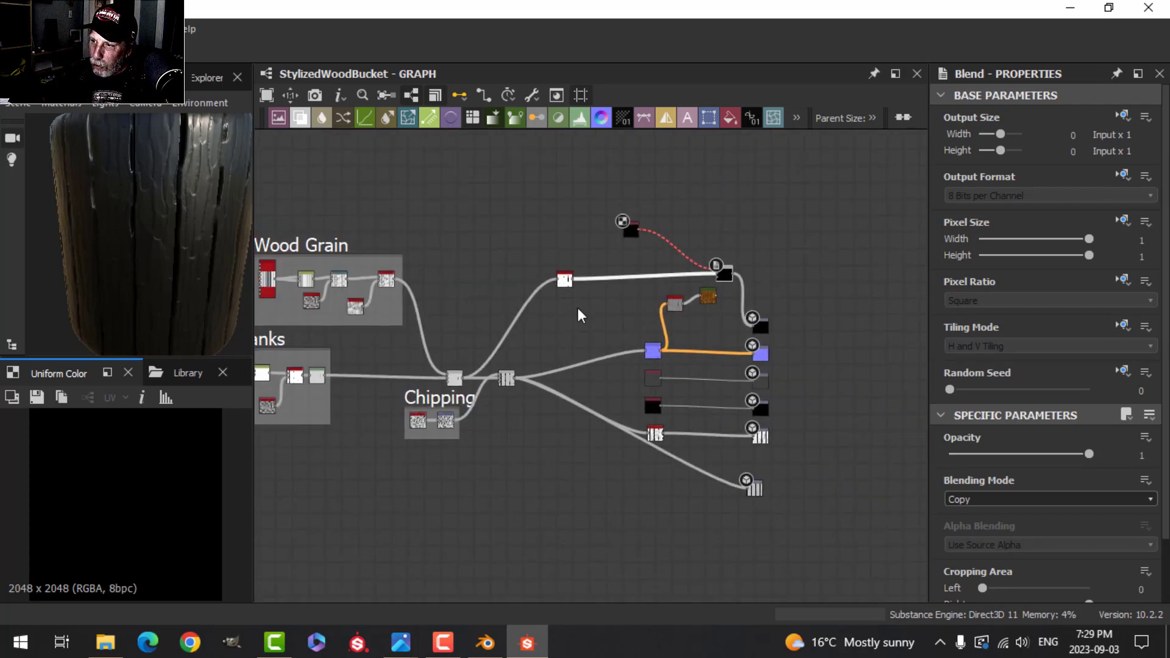
scroll(564, 285, "up", 3)
left_click(567, 279)
scroll(586, 281, "up", 3)
middle_click_drag(734, 298, 332, 346)
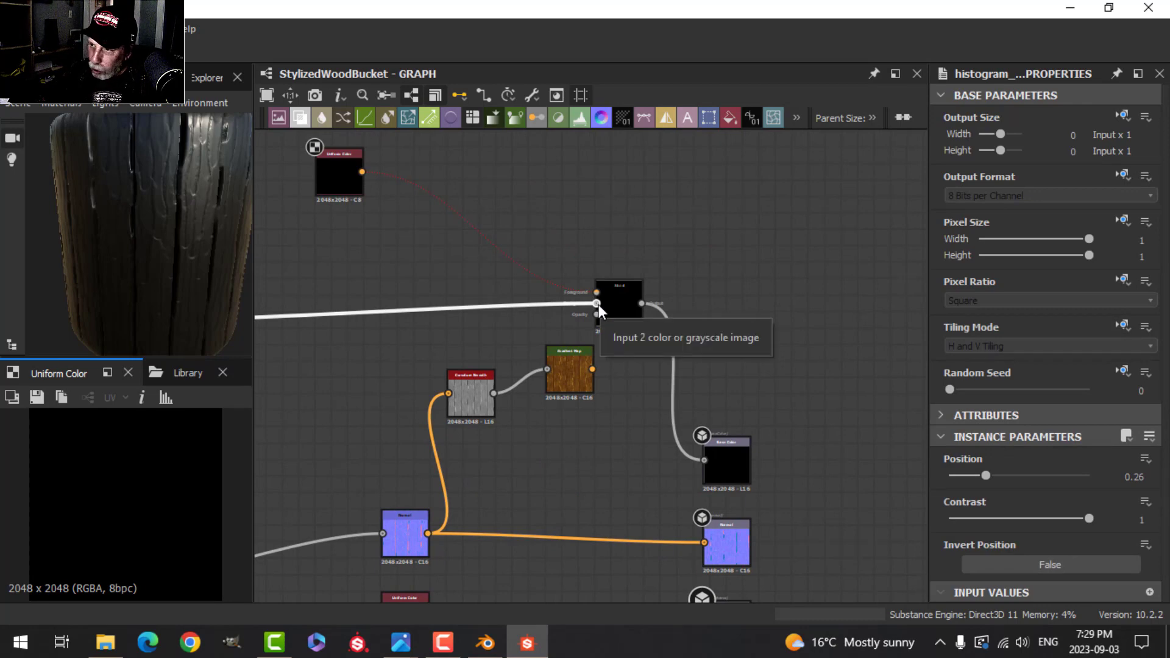
left_click_drag(599, 304, 598, 317)
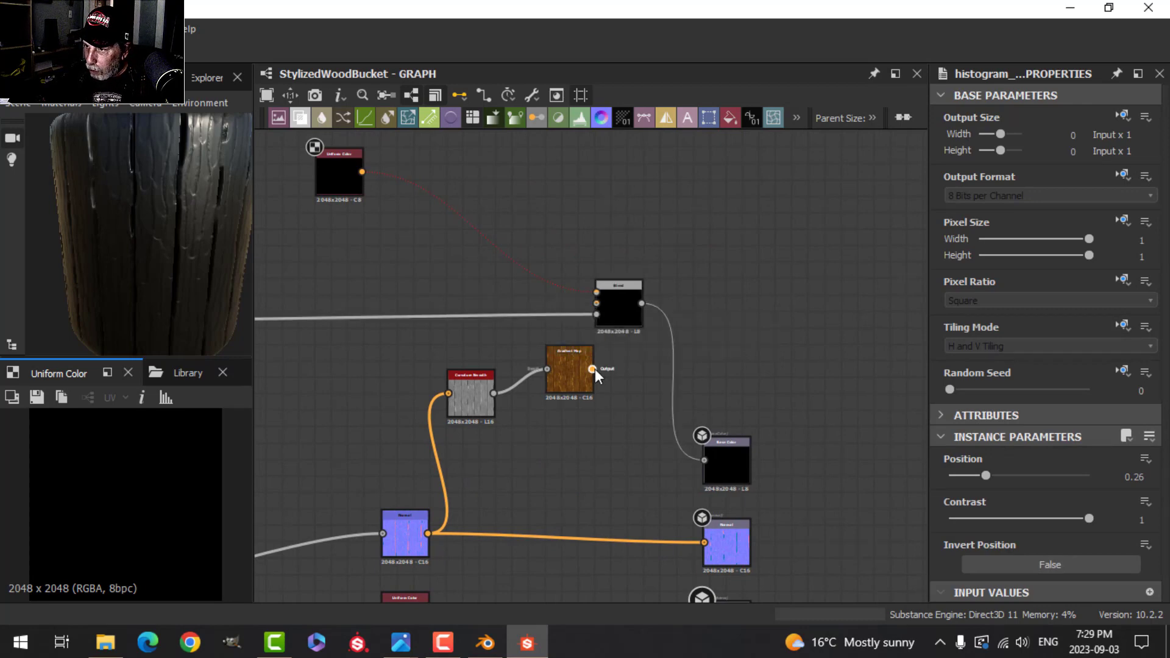
Connect the Gradient Map to the Blend's foreground and the black Uniform Color to its background
left_click_drag(592, 369, 682, 309)
scroll(680, 329, "up", 3)
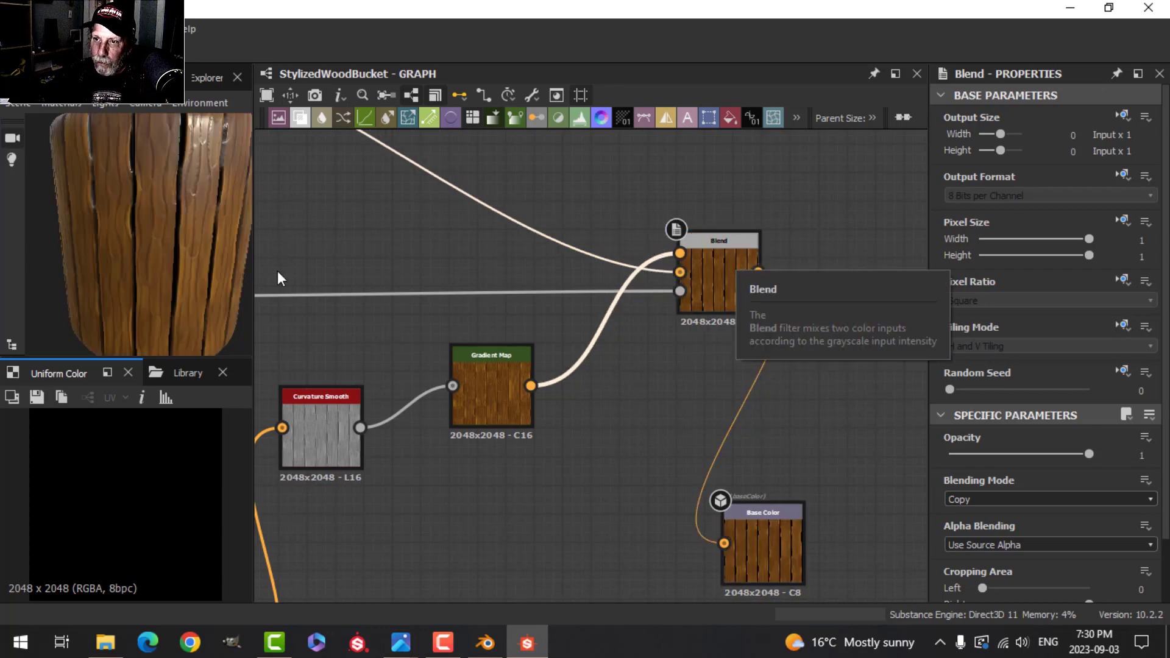
left_click_drag(202, 234, 210, 250)
Move the Uniform Color node closer to the Blend and check the plank gaps on the 3D model
scroll(536, 256, "down", 5)
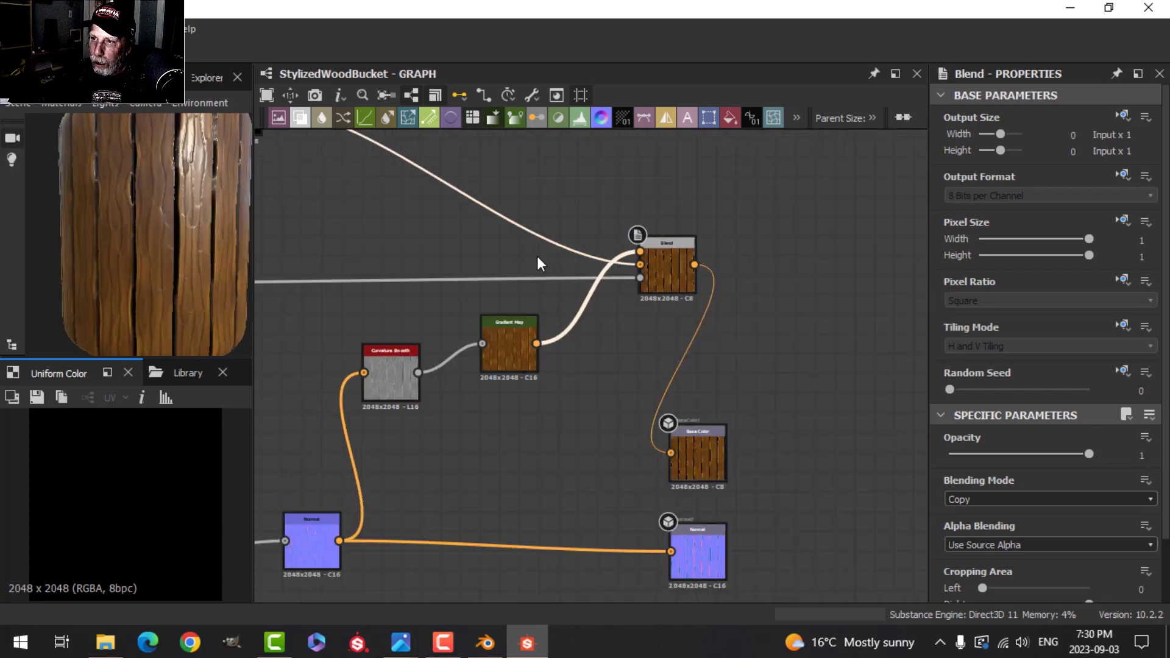
left_click_drag(550, 247, 714, 274)
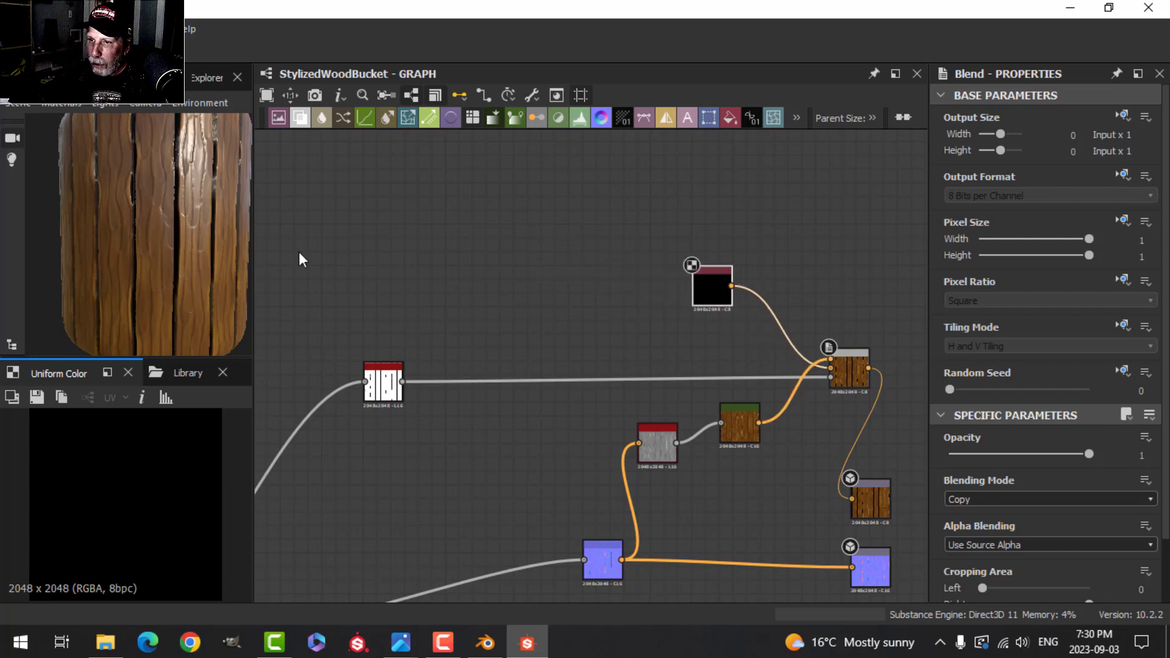
scroll(185, 235, "up", 3)
scroll(186, 235, "down", 2)
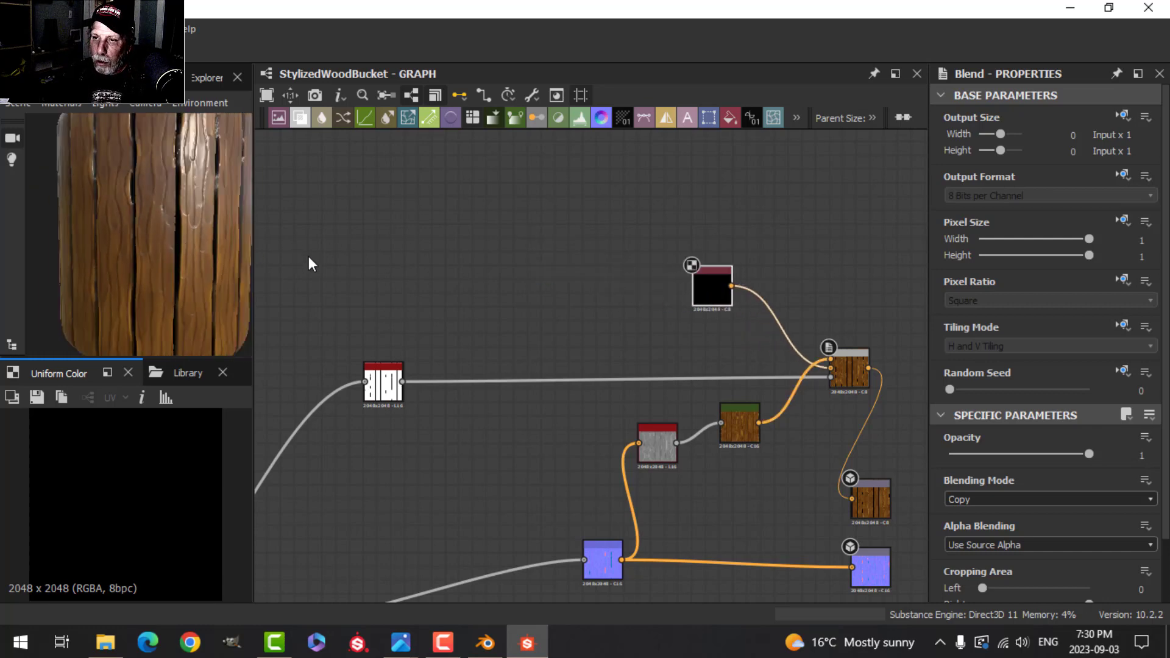
middle_click_drag(598, 281, 480, 261)
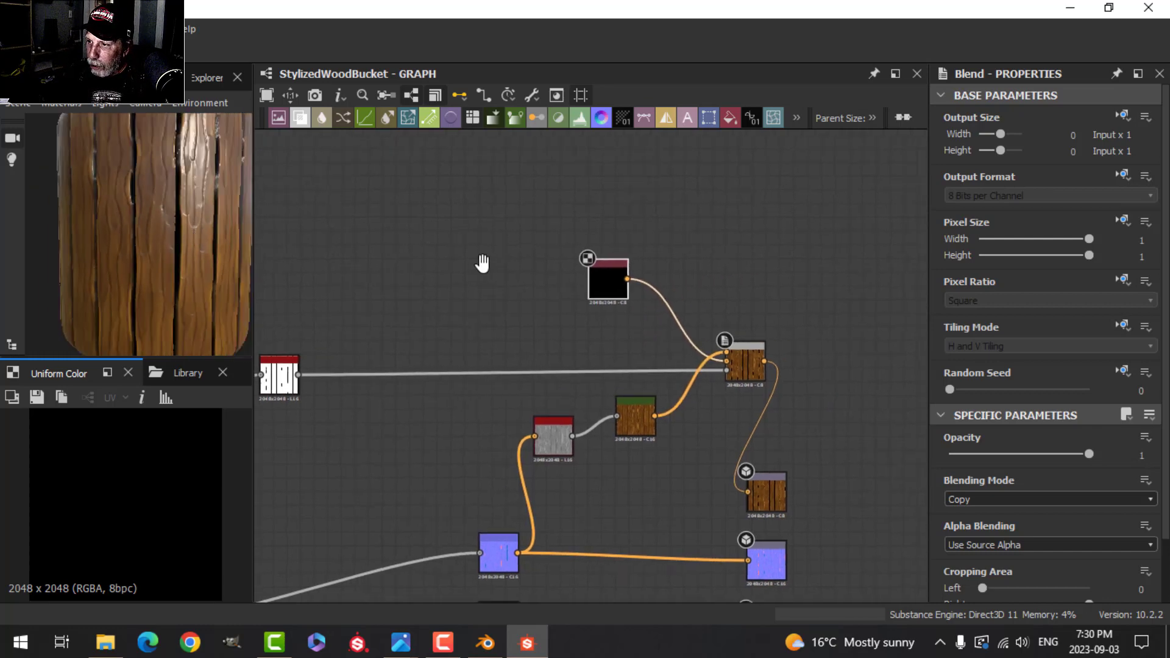
Try a green Uniform Color with H 110, S 255 and V 117 for the plank gaps and undo it
left_click(589, 275)
left_click(1046, 505)
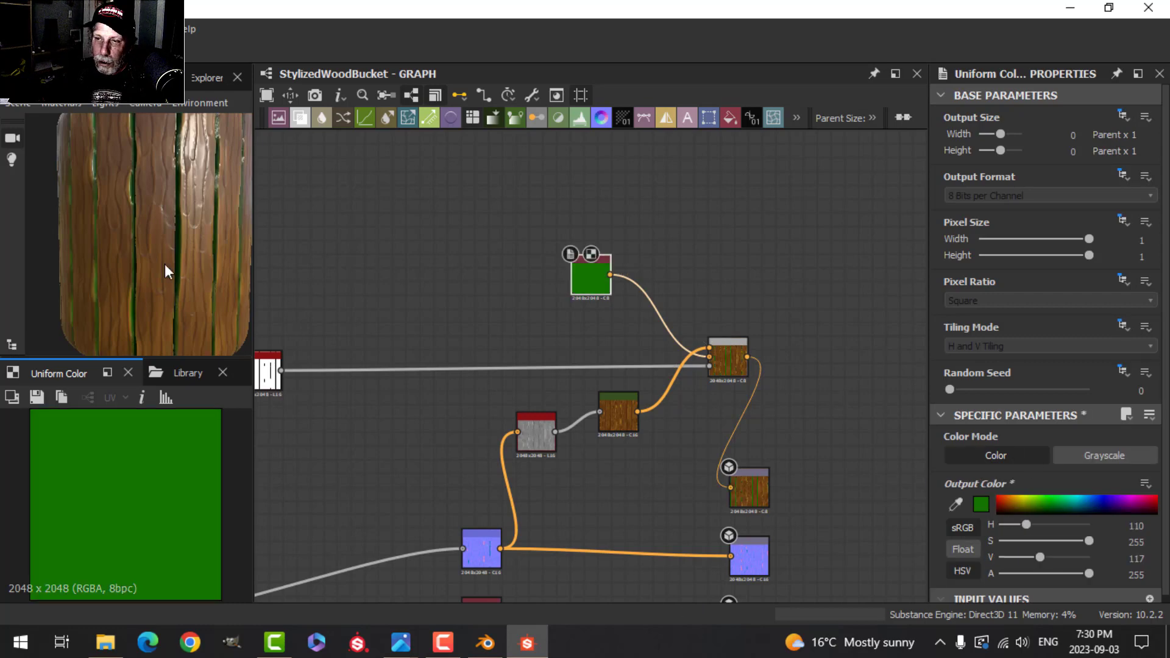
left_click_drag(165, 265, 174, 238)
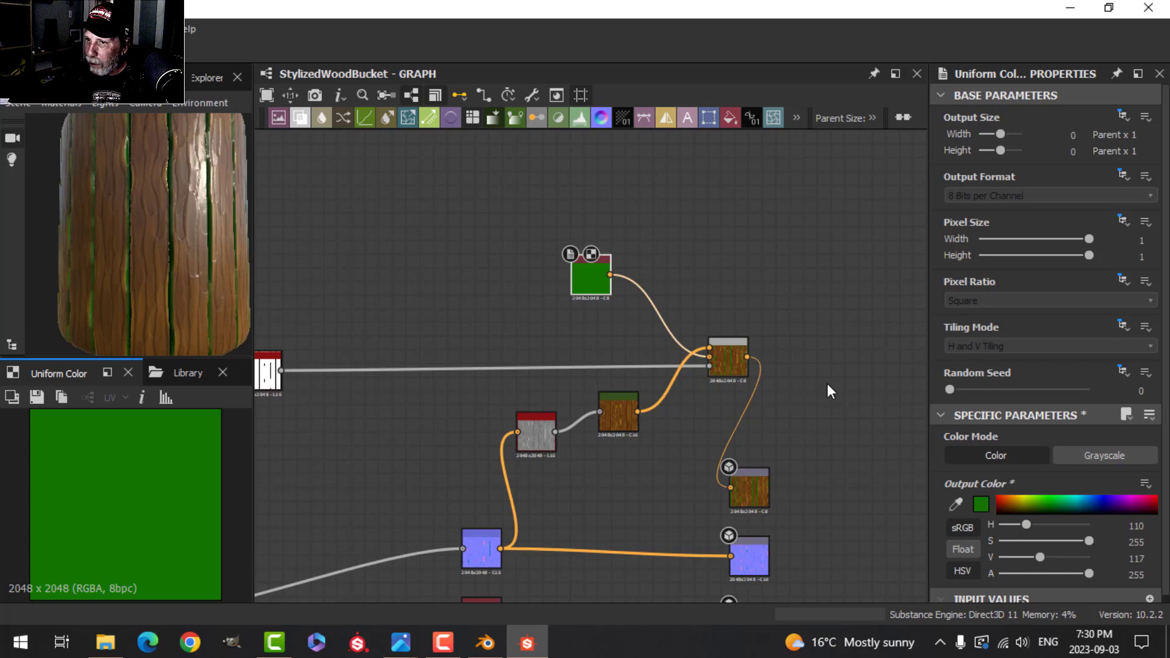
key("ctrl+z")
left_click_drag(172, 241, 144, 250)
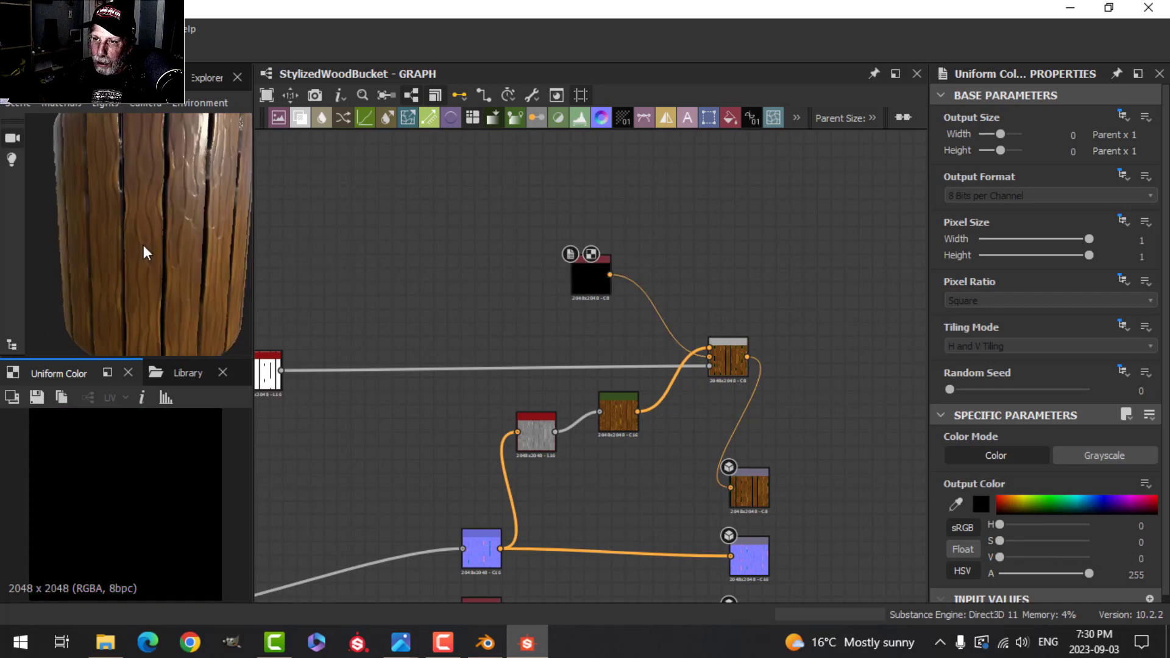
scroll(689, 348, "up", 2)
middle_click_drag(802, 379, 598, 309)
scroll(608, 409, "down", 2)
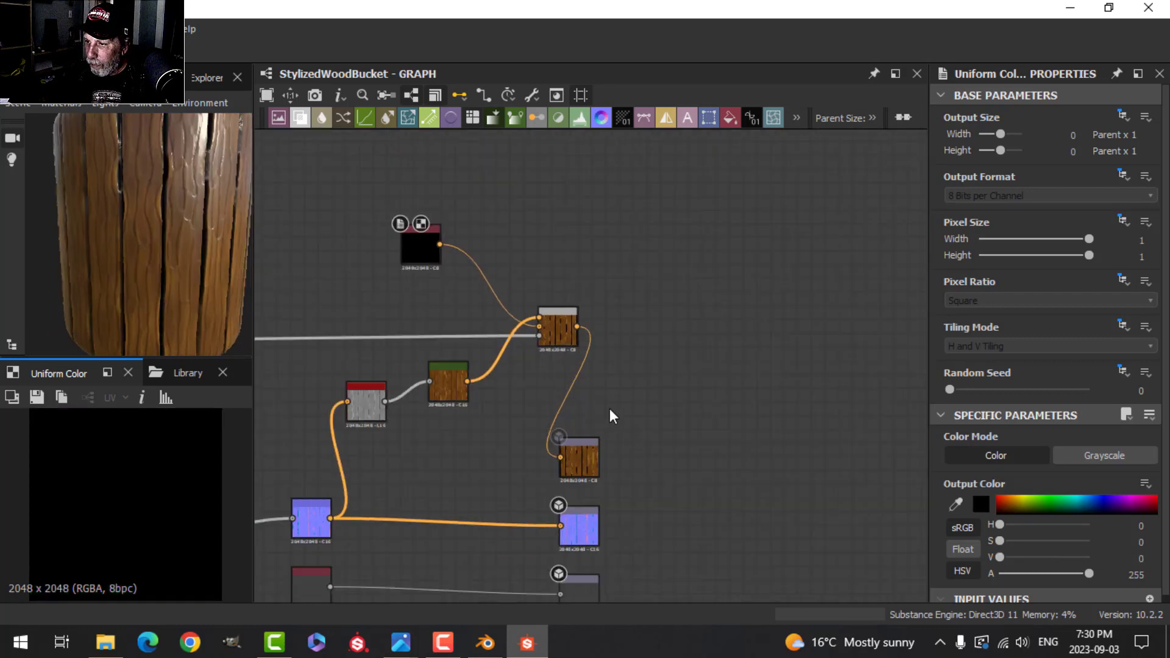
Place the base color output node beside the Blend node's output and check the planks on the 3D model
middle_click_drag(601, 443, 599, 381)
left_click_drag(576, 399, 649, 266)
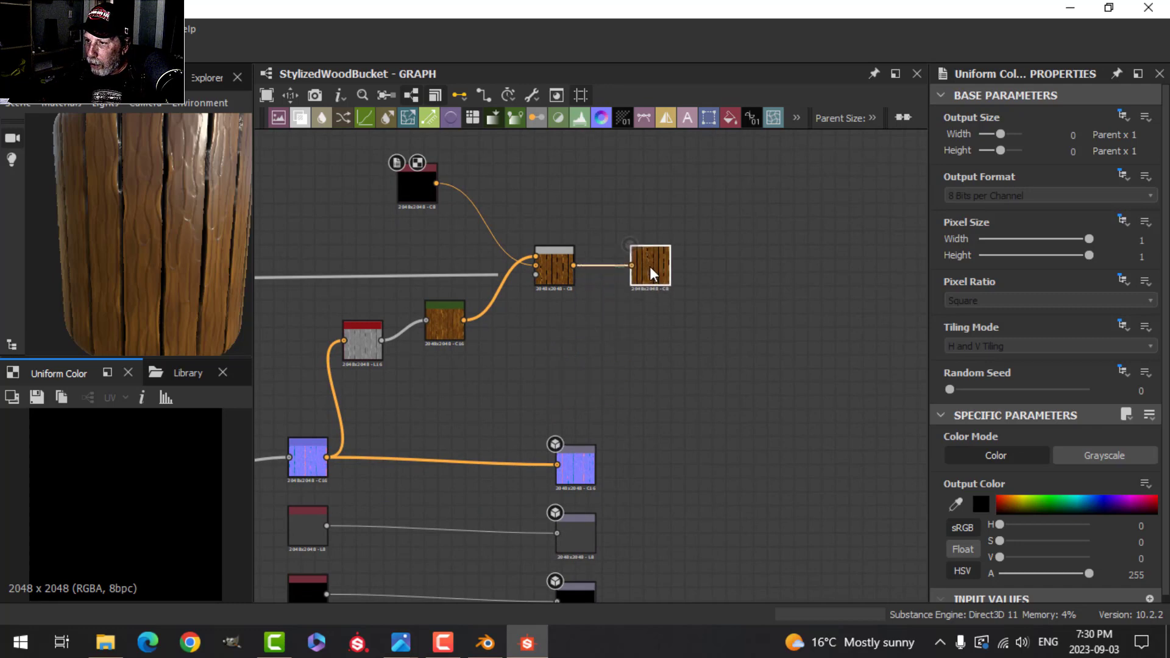
scroll(184, 243, "down", 3)
left_click_drag(183, 247, 214, 295)
scroll(584, 407, "down", 2)
middle_click_drag(633, 399, 734, 259)
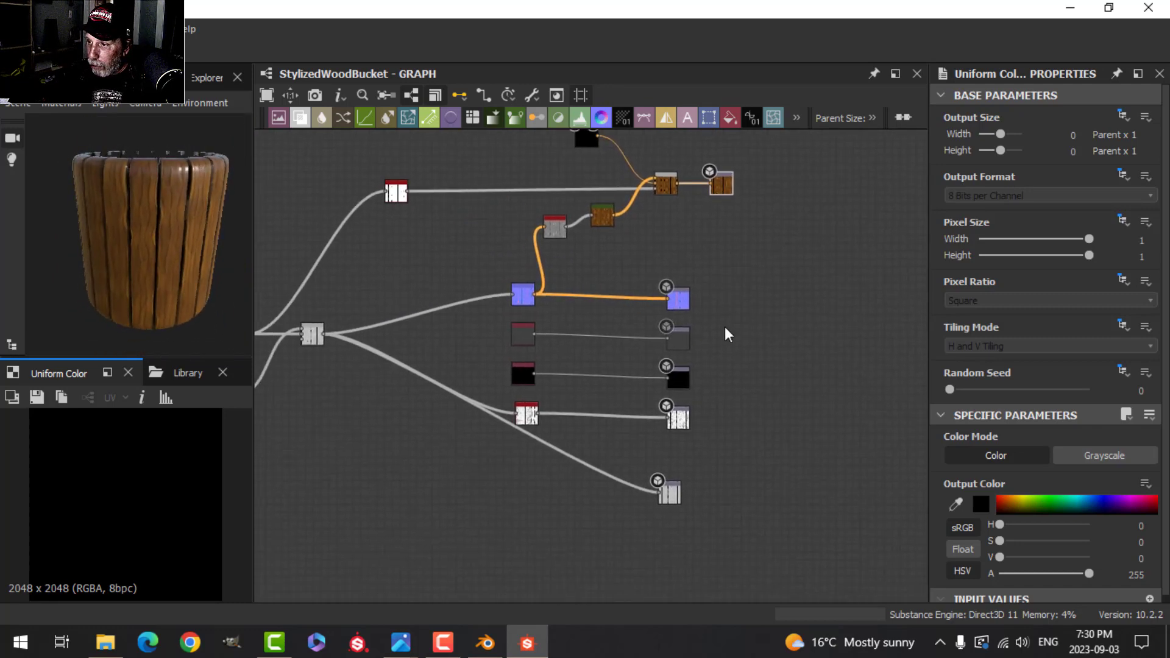
Move the roughness Uniform Color node closer to the Roughness output
scroll(725, 326, "up", 2)
middle_click_drag(736, 338, 802, 345)
scroll(618, 378, "up", 2)
left_click_drag(438, 339, 585, 343)
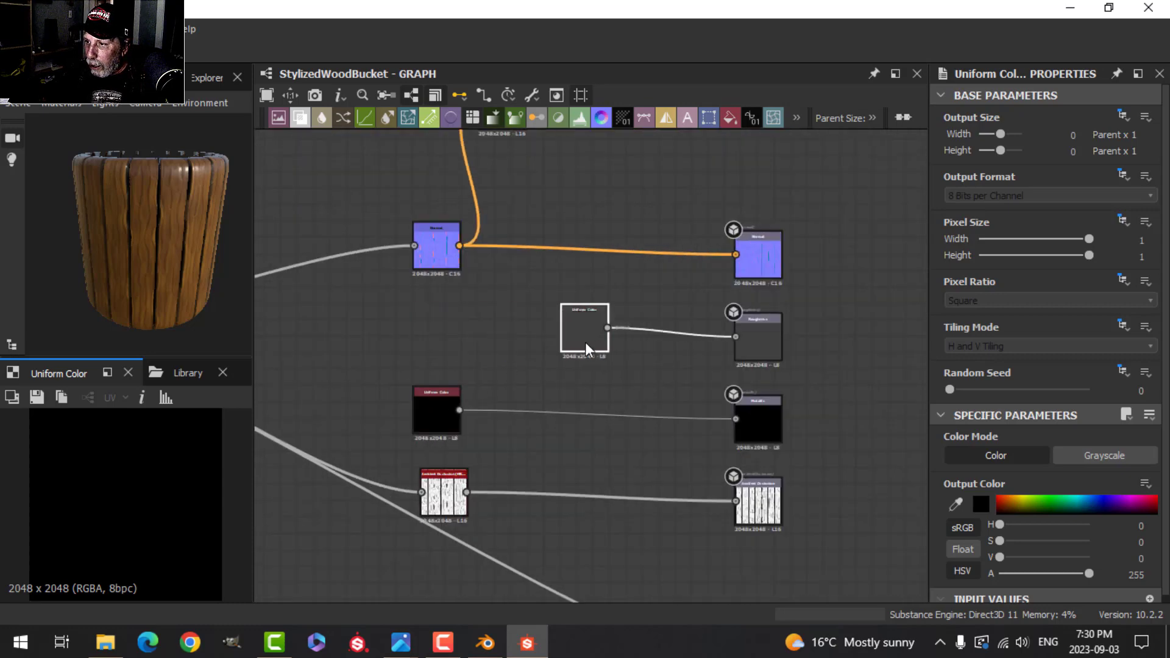
Delete the metallic Uniform Color node together with the Metallic output it feeds
middle_click_drag(622, 442, 614, 423)
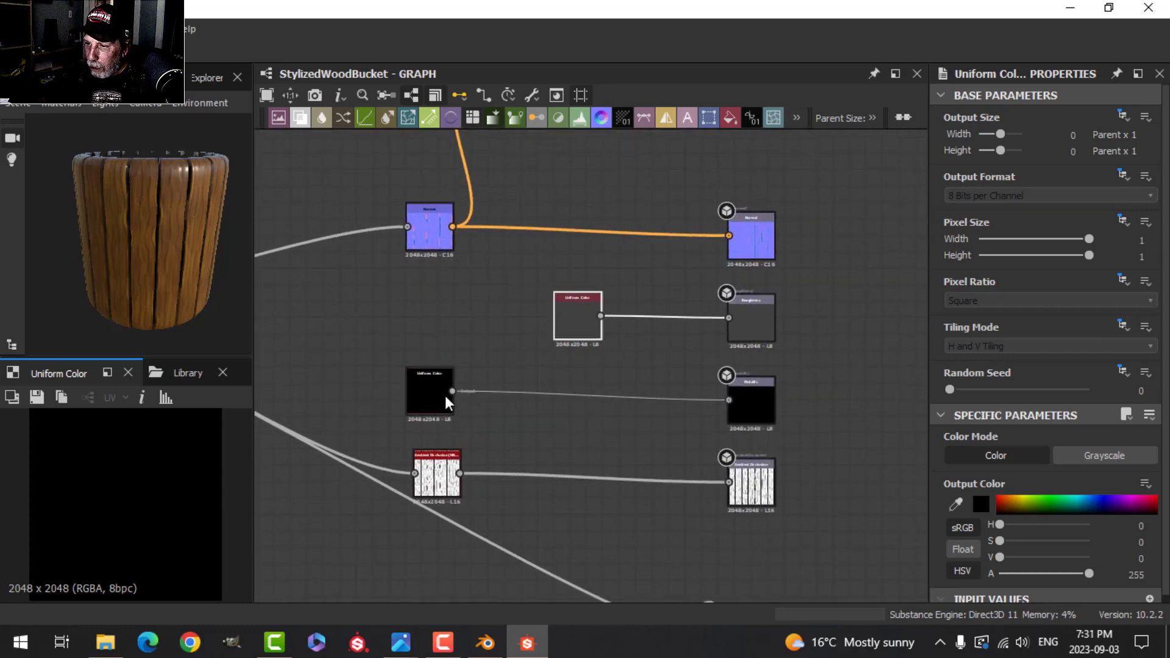
left_click(433, 393)
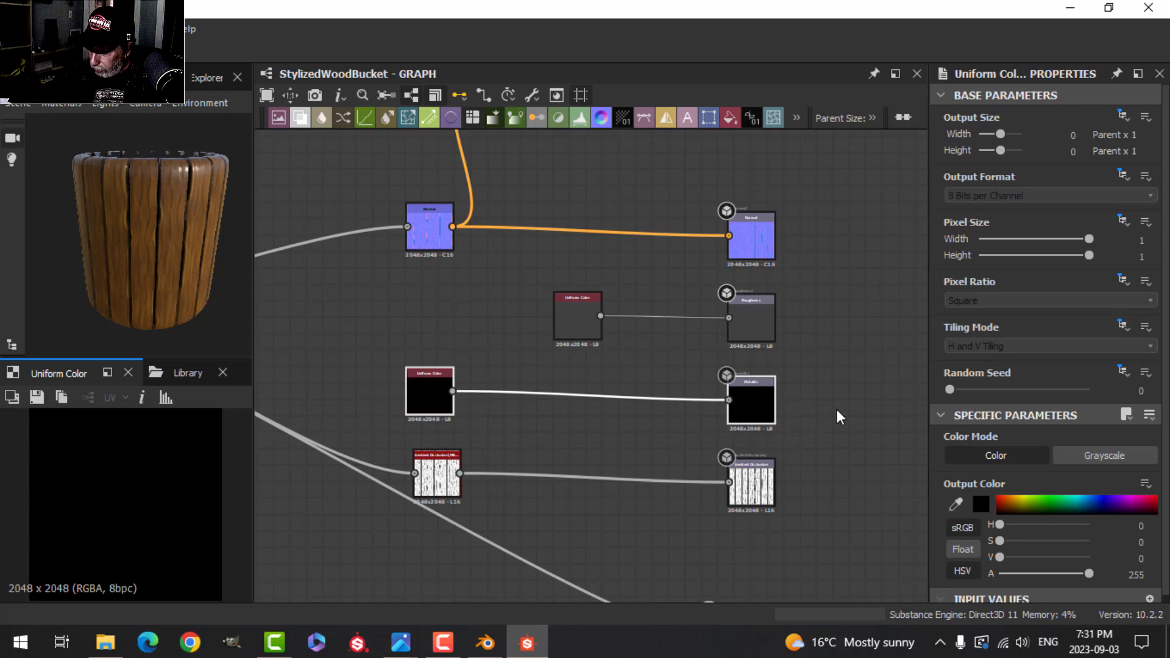
key("Delete")
scroll(590, 390, "up", 3)
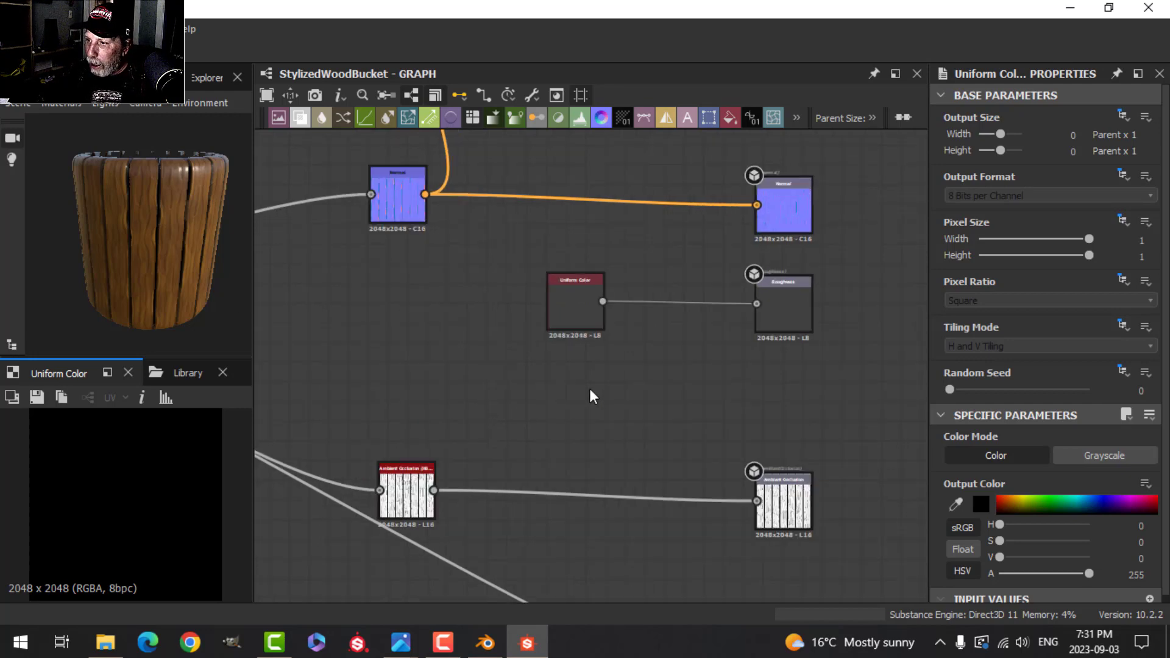
Move the Ambient Occlusion (HBAO) node closer to its output and set its Height Depth to 0.3
scroll(637, 316, "down", 3)
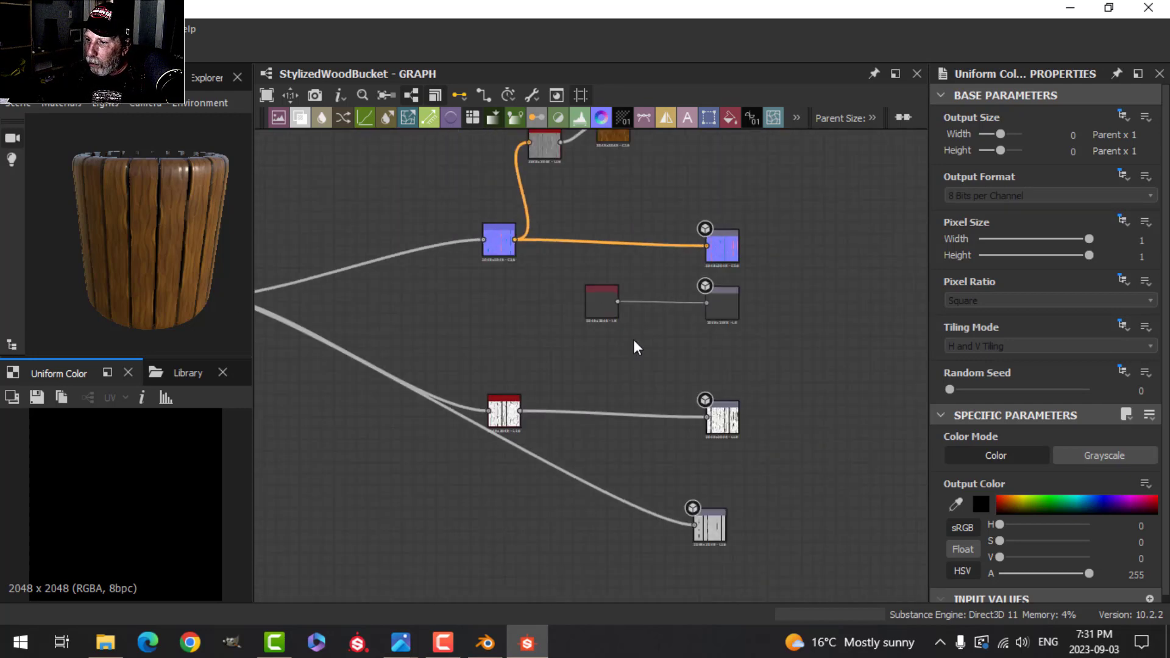
left_click_drag(512, 417, 563, 395)
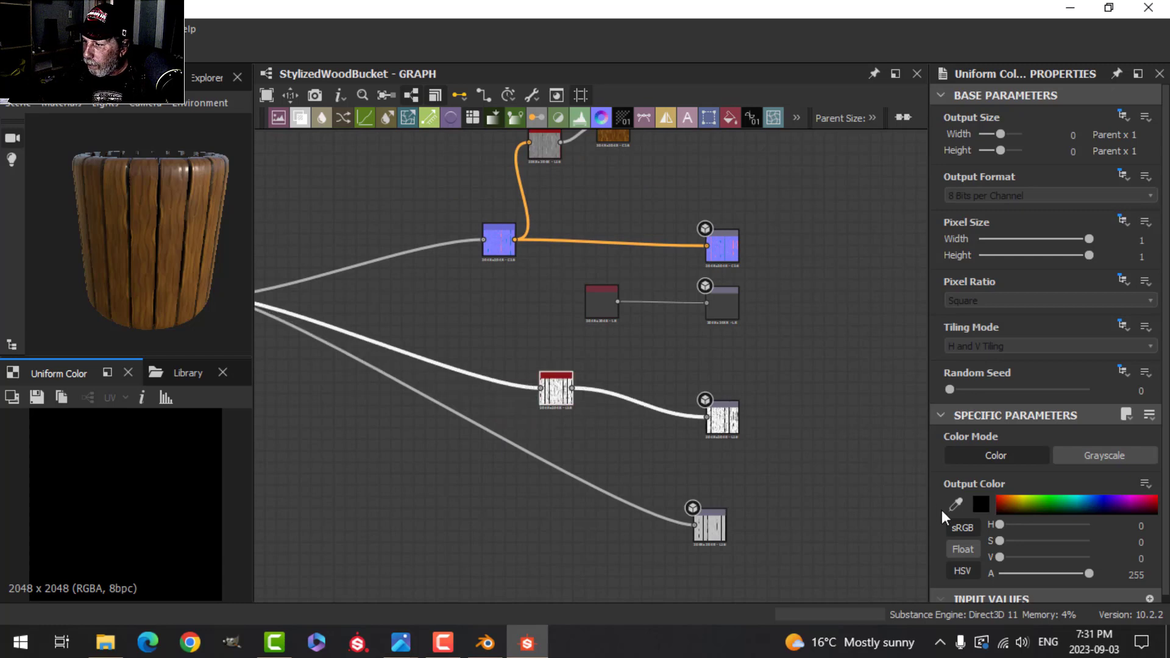
left_click(567, 394)
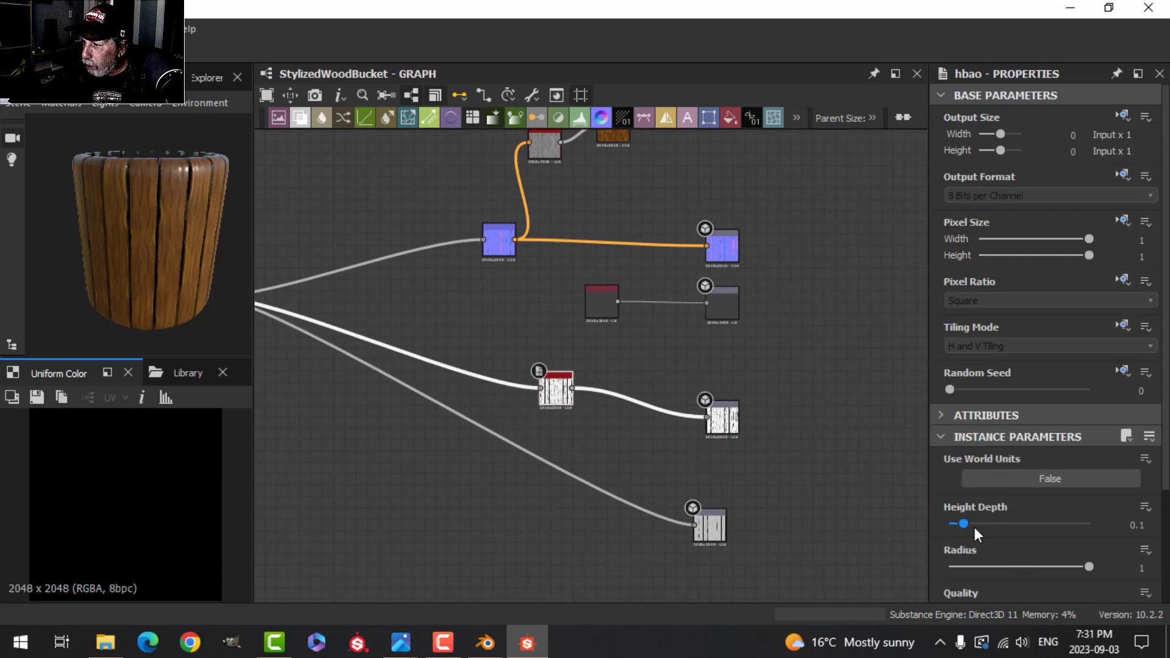
double_click(1120, 526)
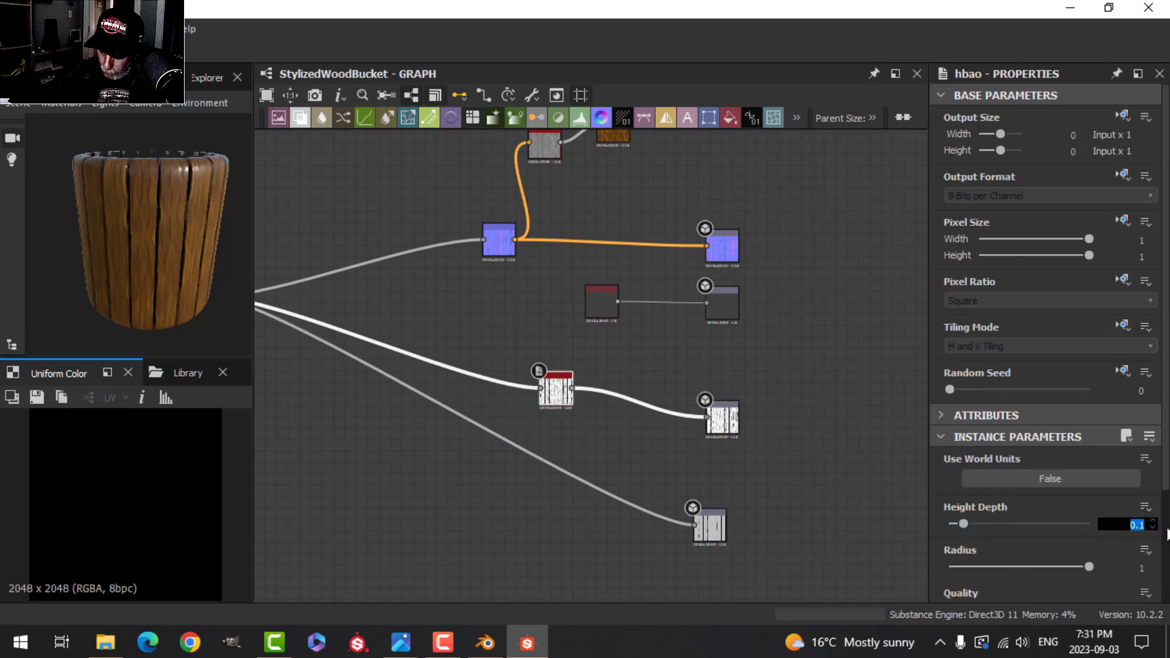
type("0.3")
key("Return")
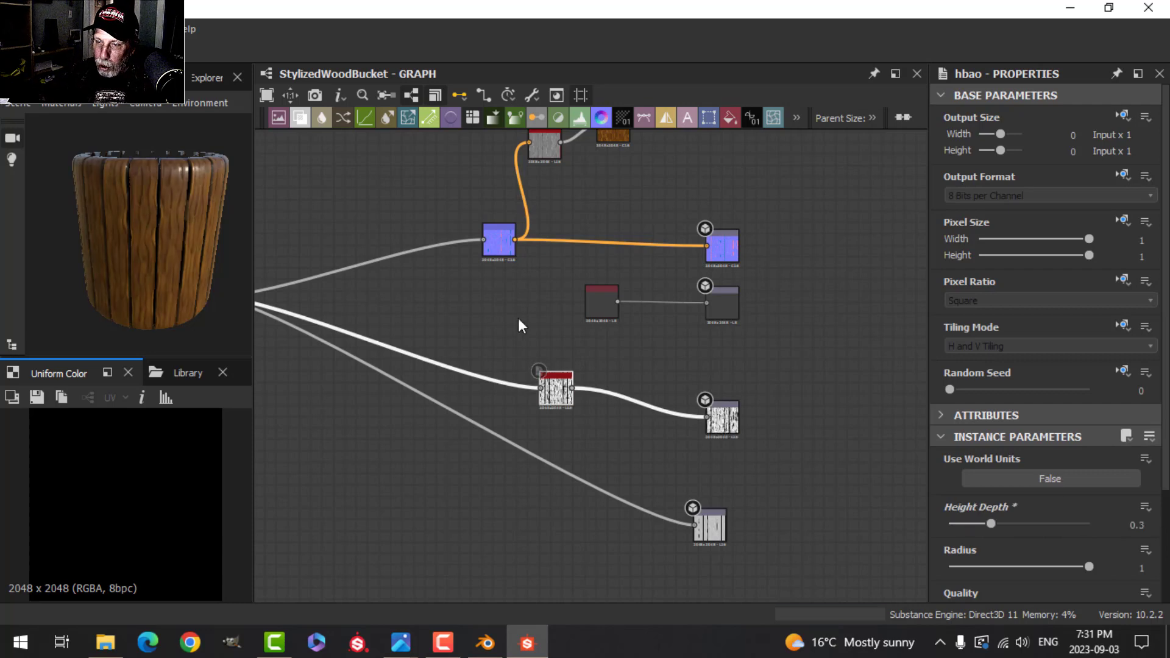
mouse_move(189, 243)
left_mouse_down()
mouse_move(144, 214)
mouse_move(179, 230)
left_mouse_up()
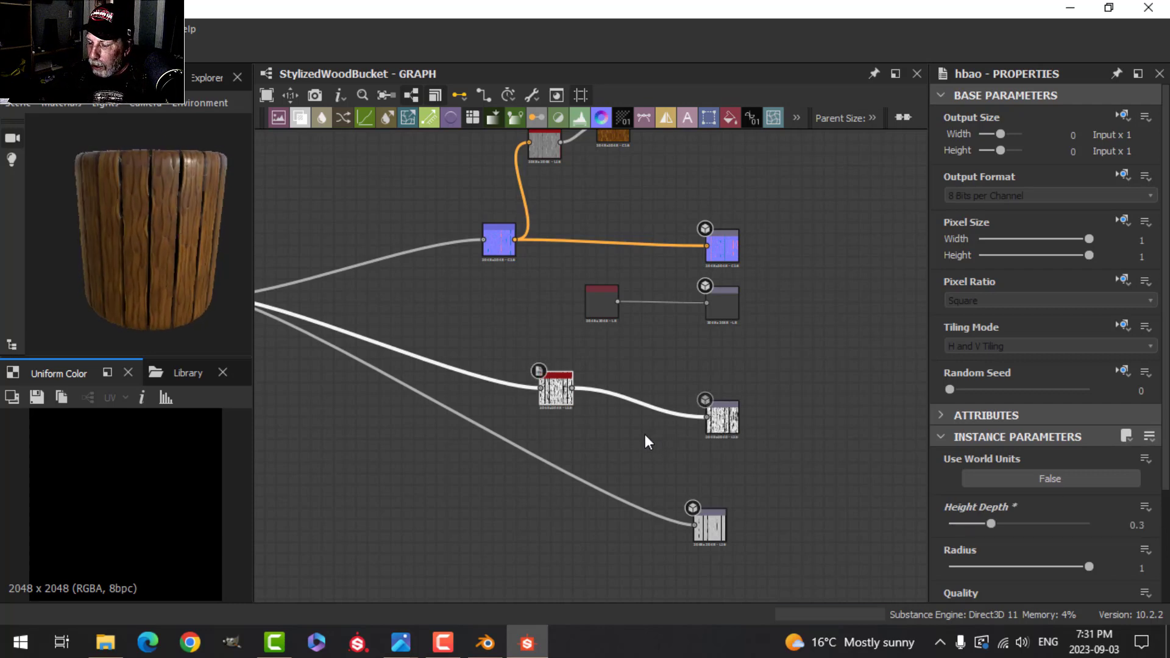
Save the unsaved package as StylizedWoodBucketVideo.sbs in the WOOD folder
scroll(644, 434, "down", 3)
middle_click_drag(646, 442, 810, 452)
middle_click_drag(488, 479, 542, 482)
scroll(587, 503, "down", 1)
scroll(478, 494, "down", 1)
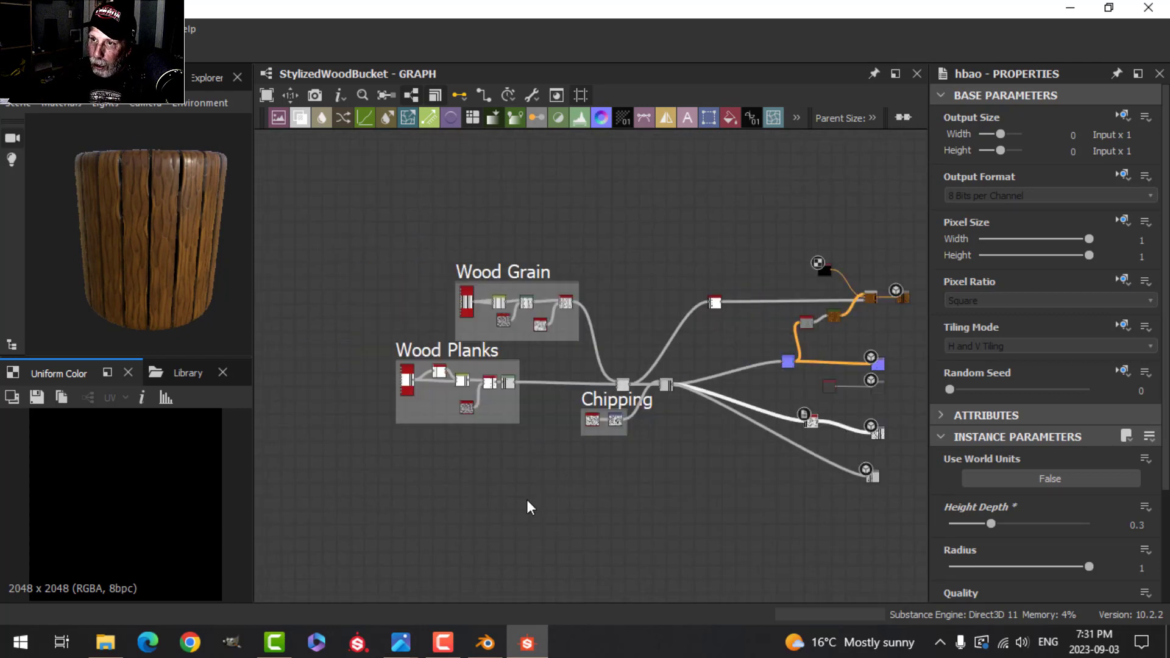
left_click(207, 78)
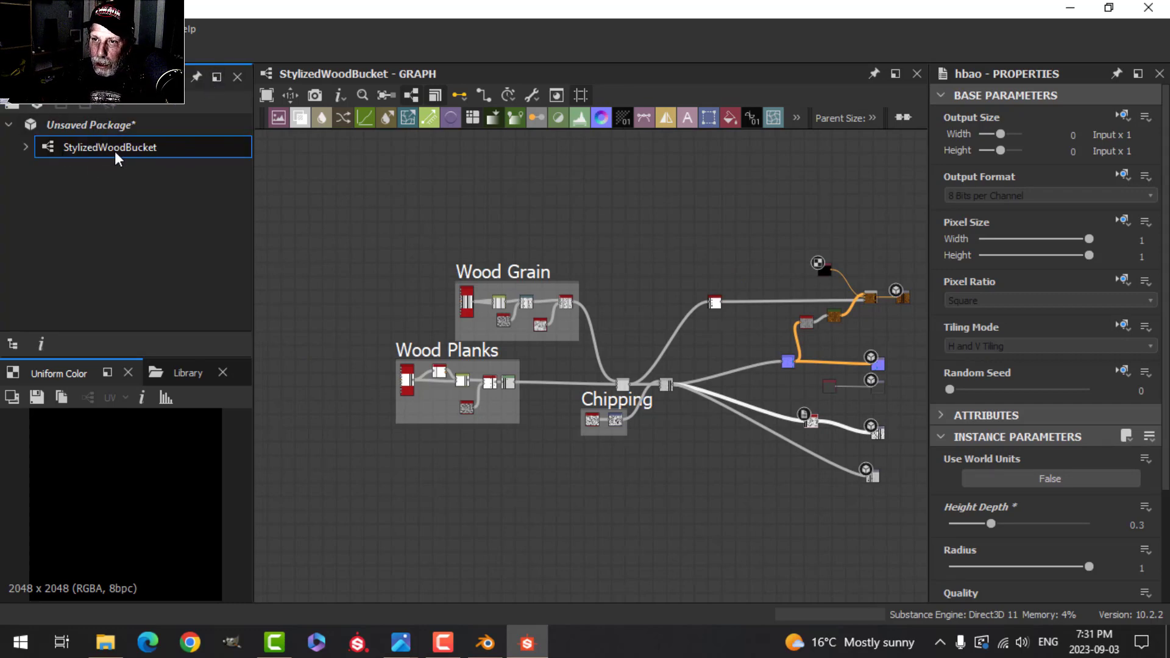
left_click(107, 126)
right_click(106, 126)
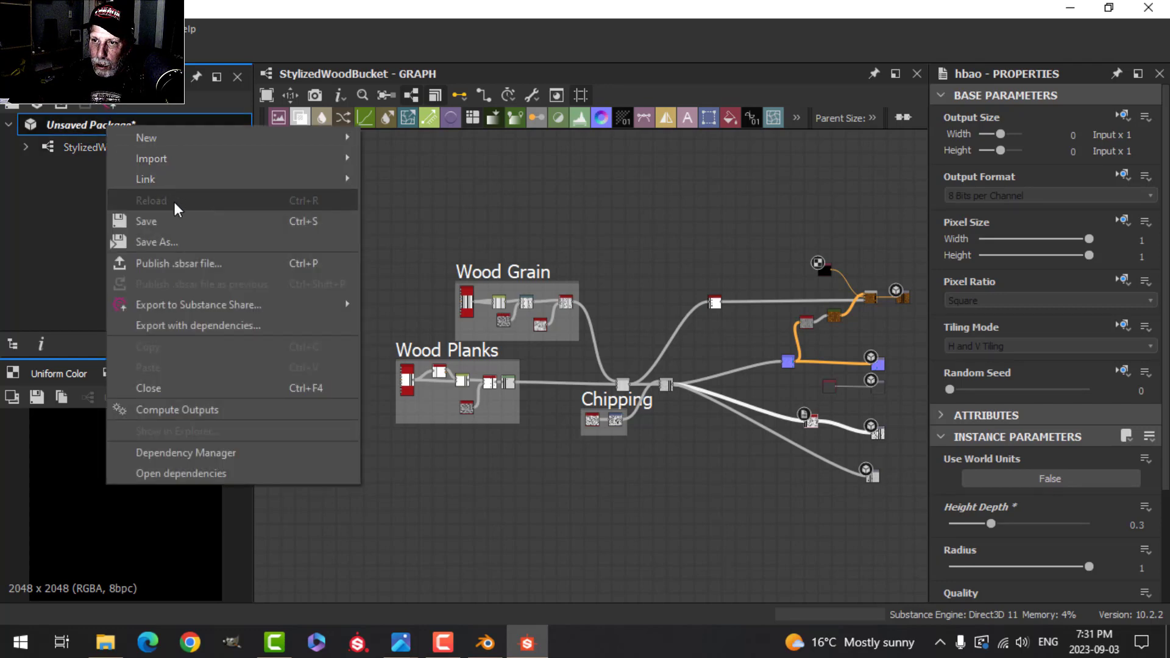
left_click(177, 239)
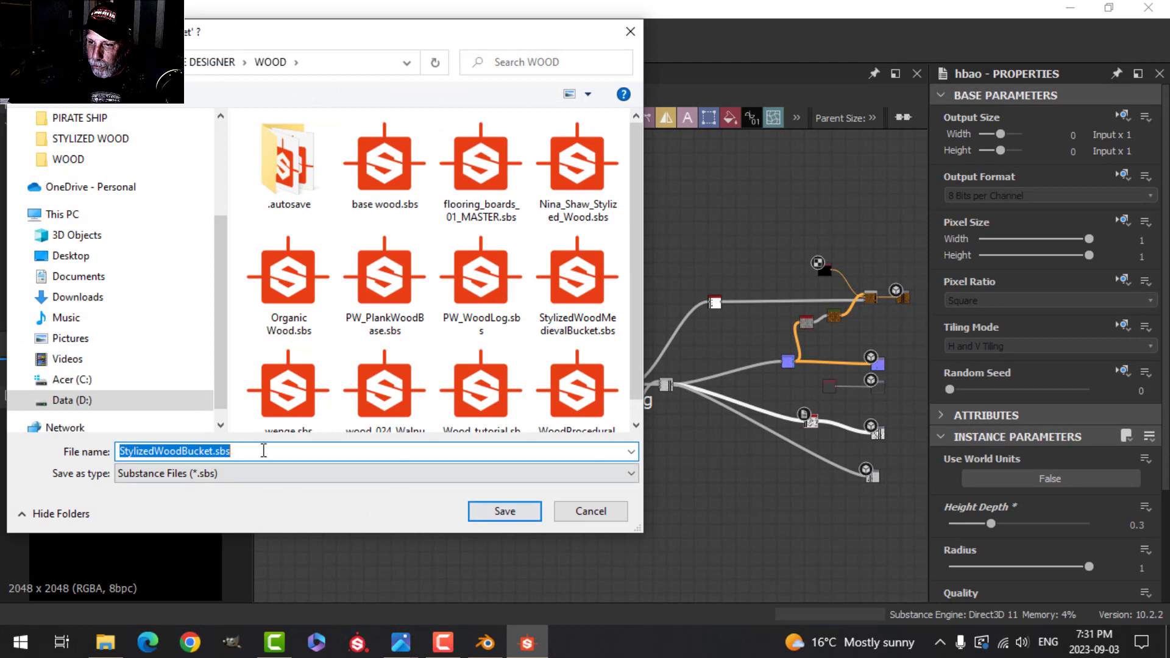
left_click(213, 451)
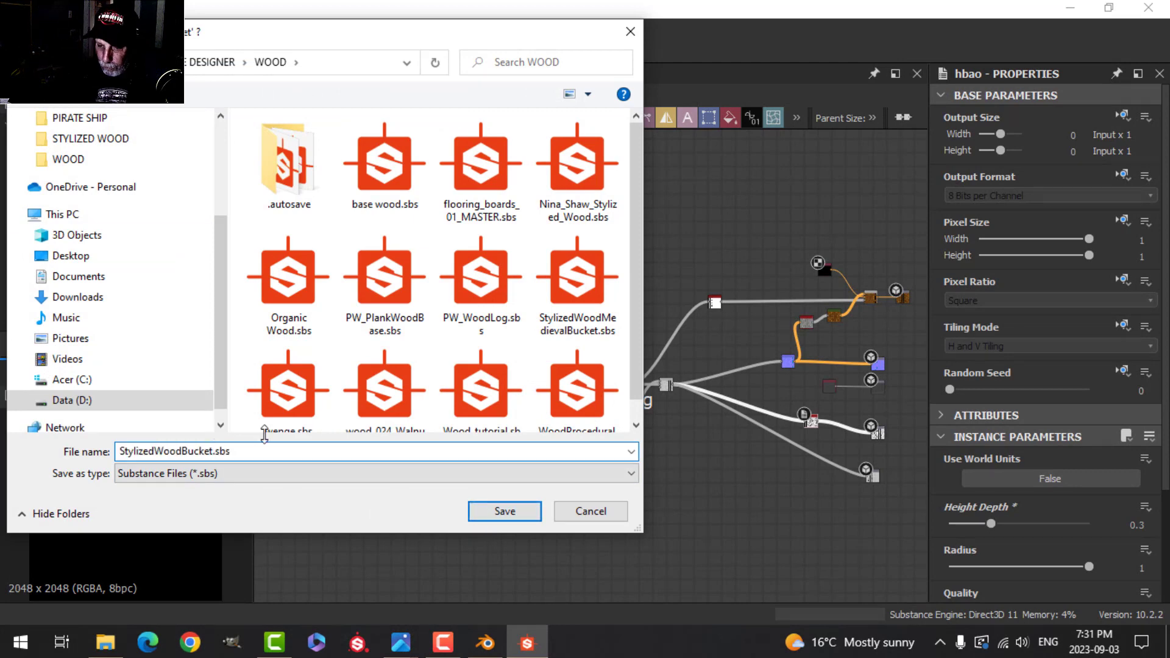
type("Video")
key("Return")
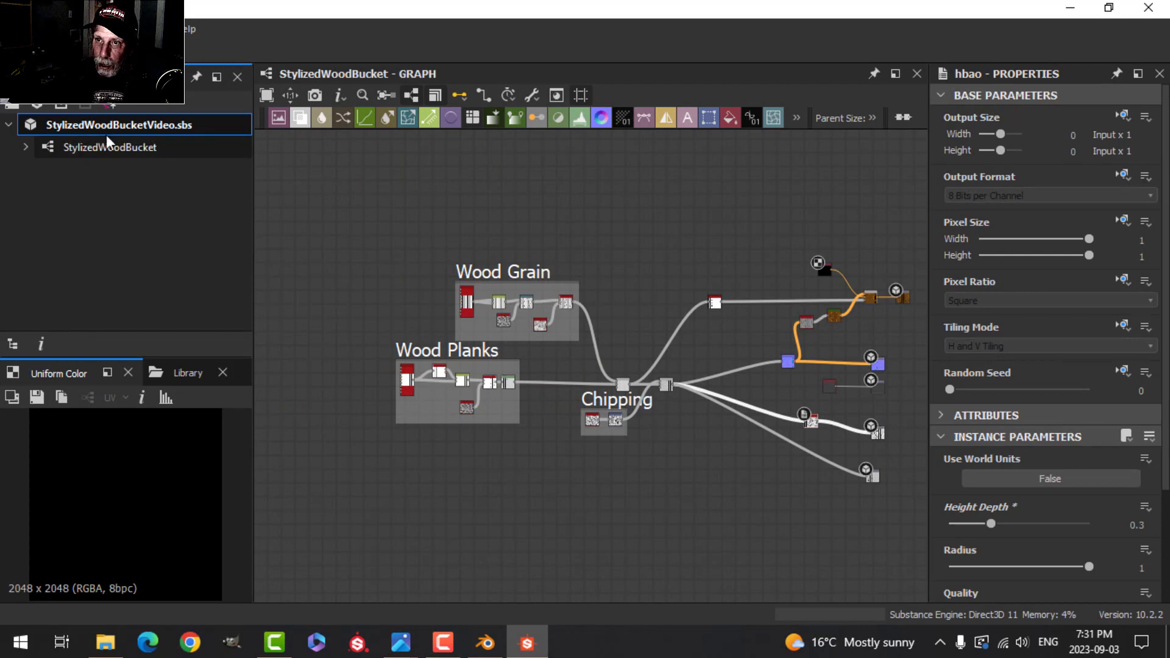
Publish the package as StylizedWoodBucketVideo.sbsar in the WOOD folder with Auto compression and output size and random seed exposed
right_click(185, 126)
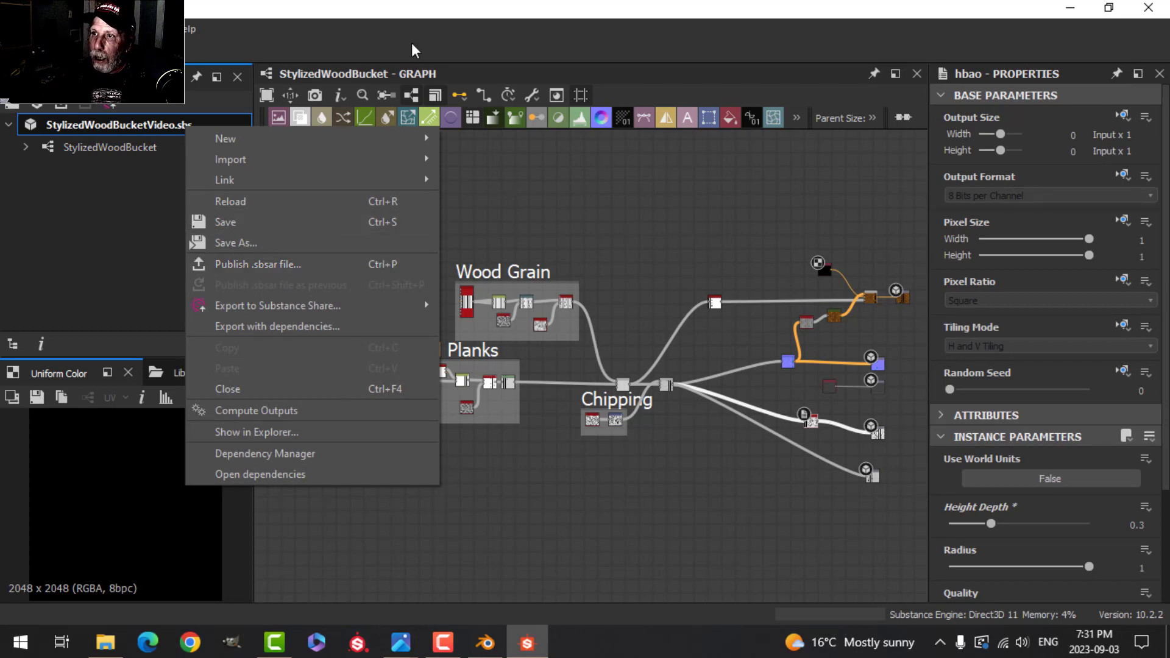
left_click(282, 266)
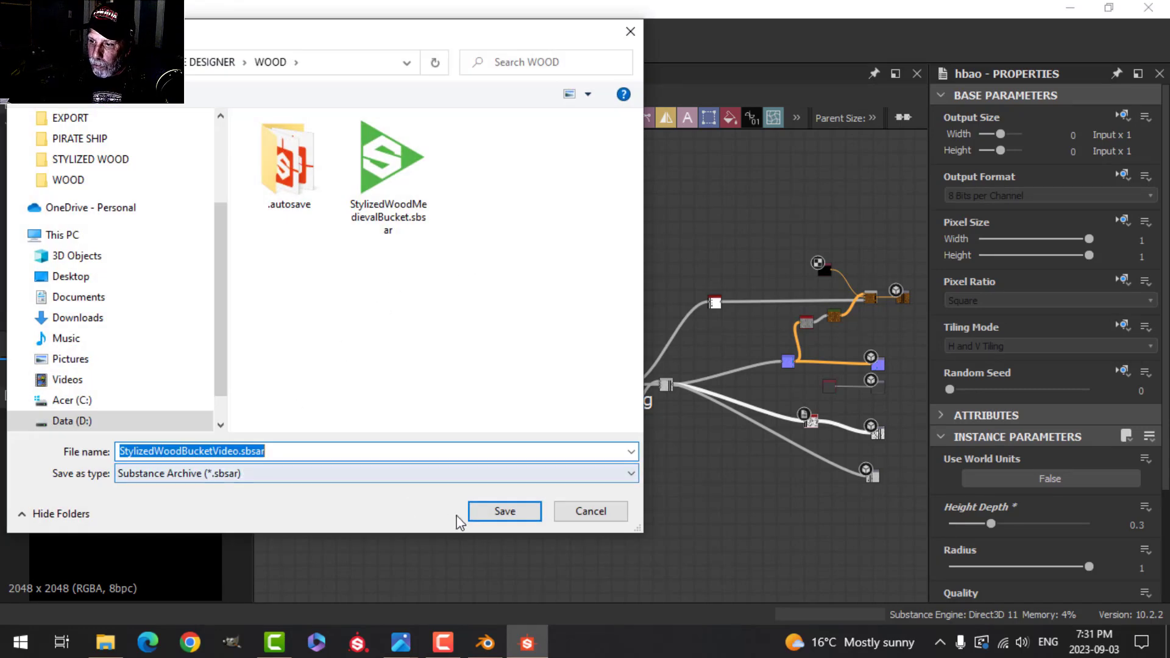
left_click(487, 511)
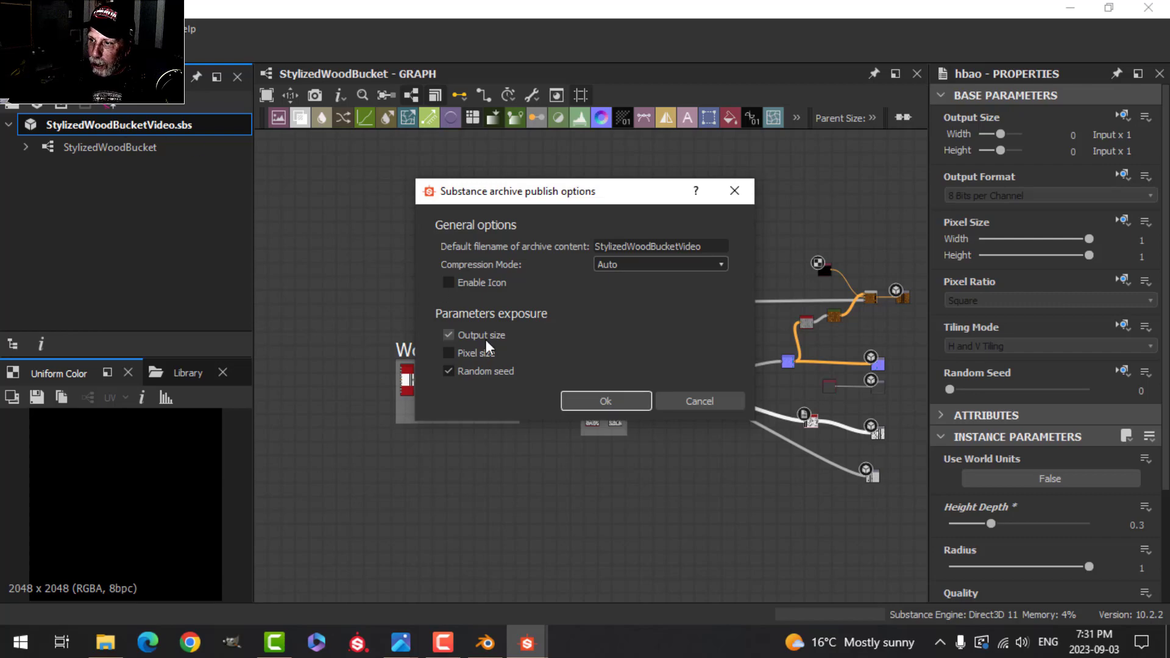
left_click(594, 400)
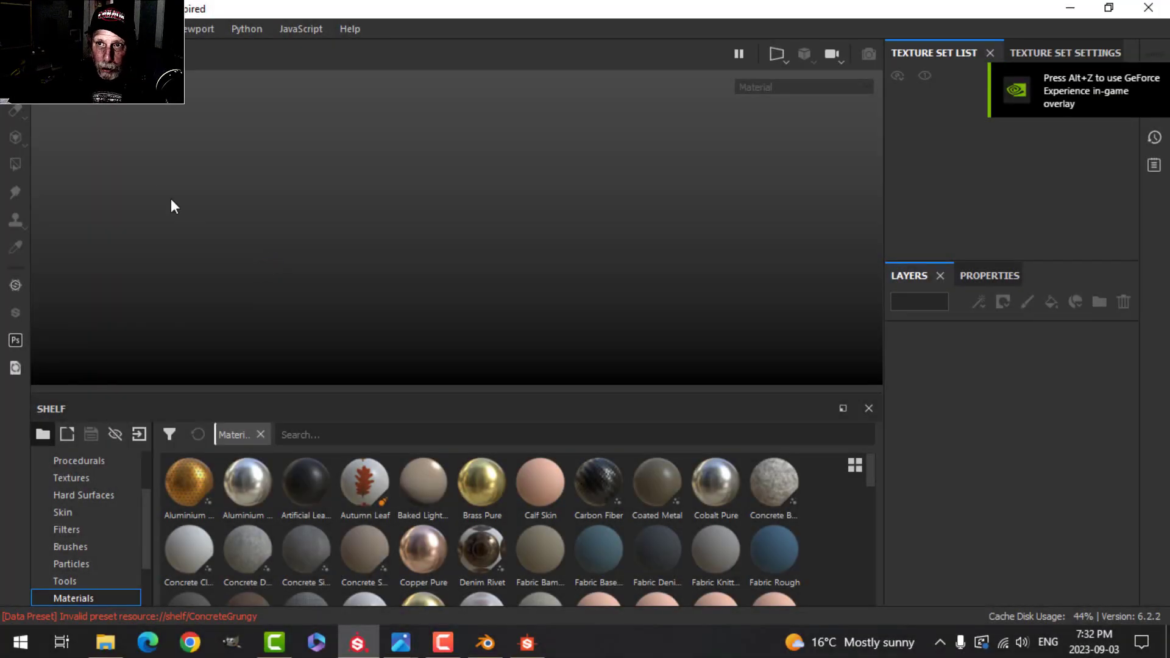
Switch to Substance Painter and start a new project with the OpenGL normal map format, toggling the Compute Tangent Space option
left_click(13, 29)
left_click(28, 48)
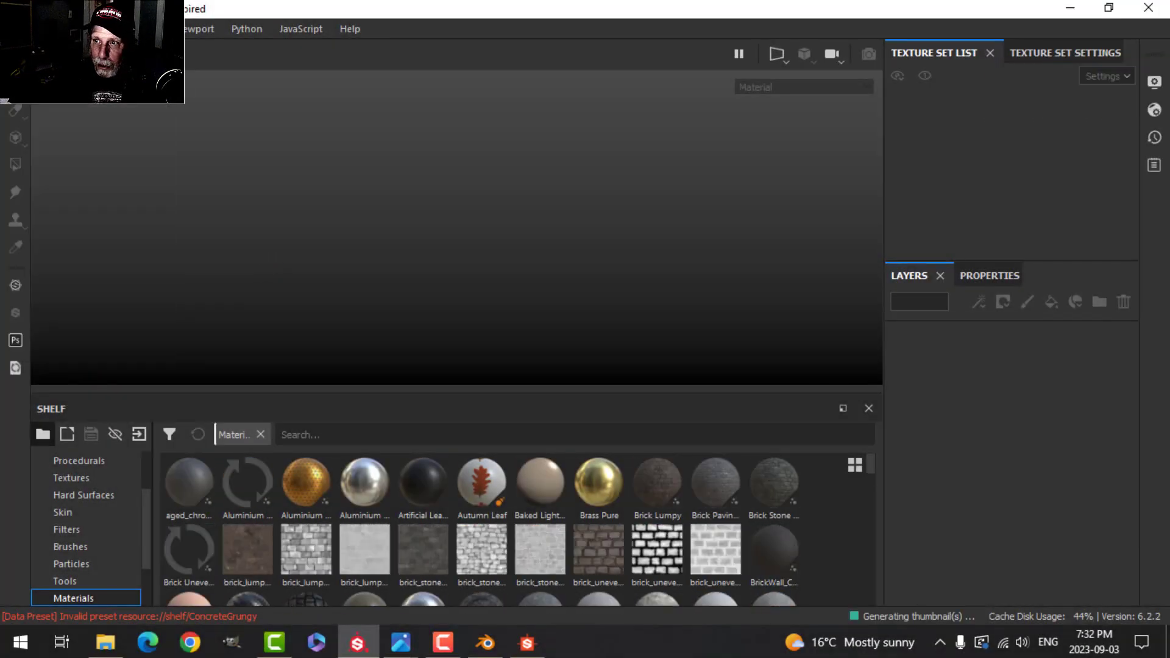
left_click(491, 160)
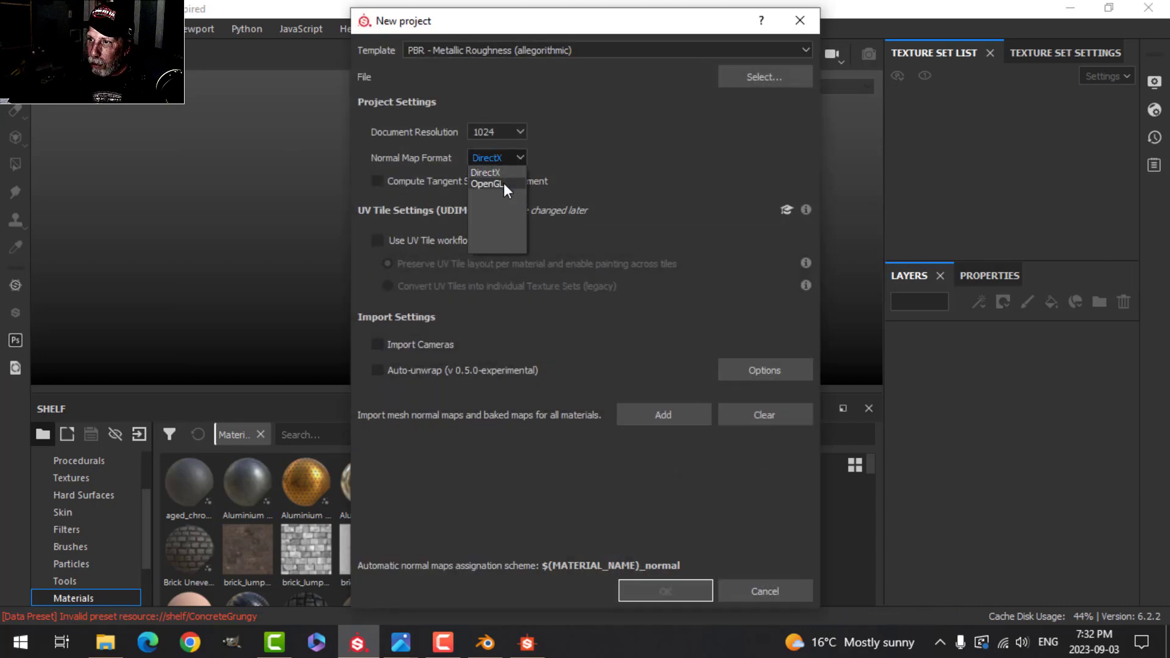
left_click(503, 183)
left_click(377, 181)
Choose MedievalBucketVideo1.fbx from the EXPORT folder as the mesh and create the project
left_click(750, 79)
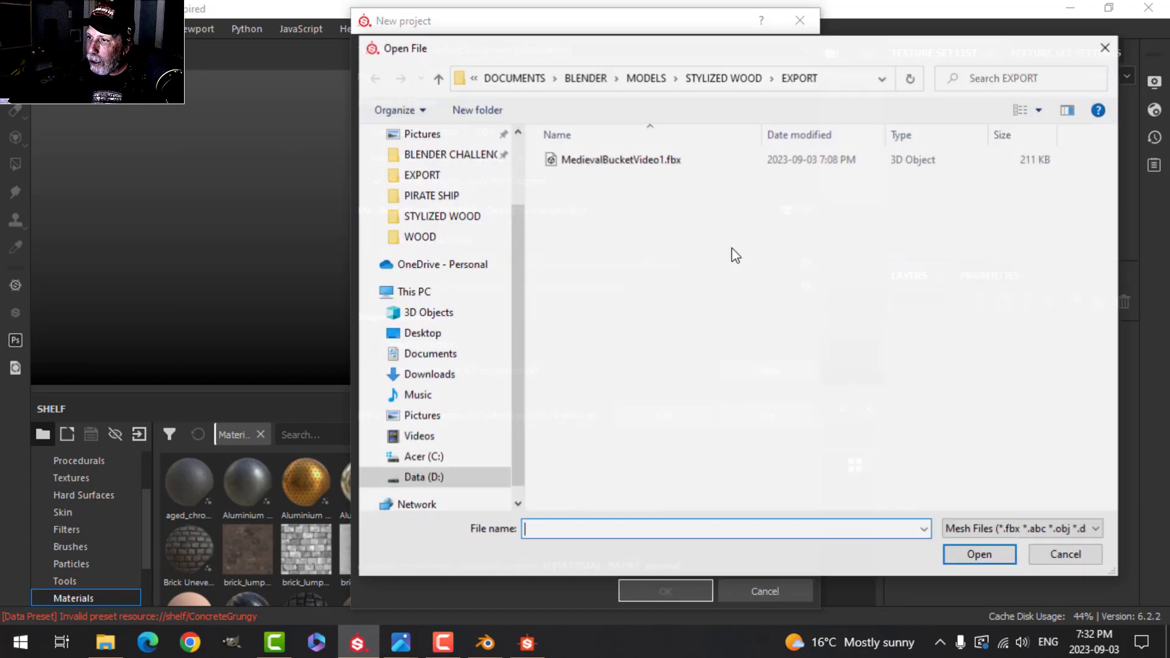
left_click(644, 165)
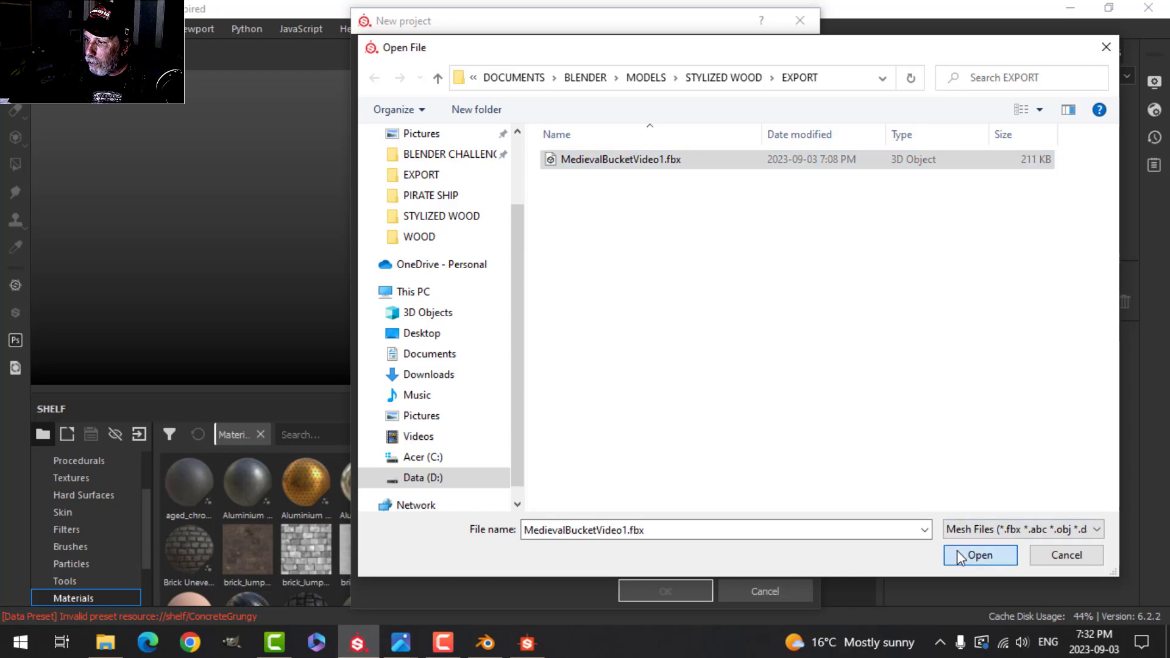
left_click(975, 555)
left_click(668, 590)
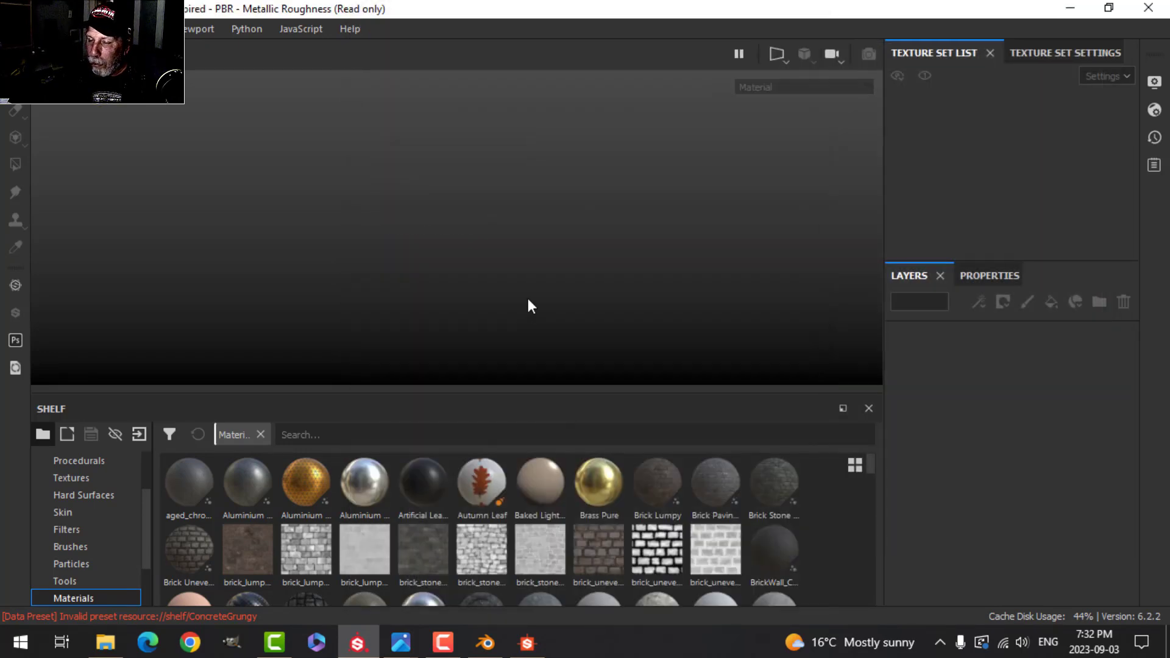
Bake the bucket's mesh maps at an output size of 2048, leaving out the ID map
scroll(518, 295, "up", 3)
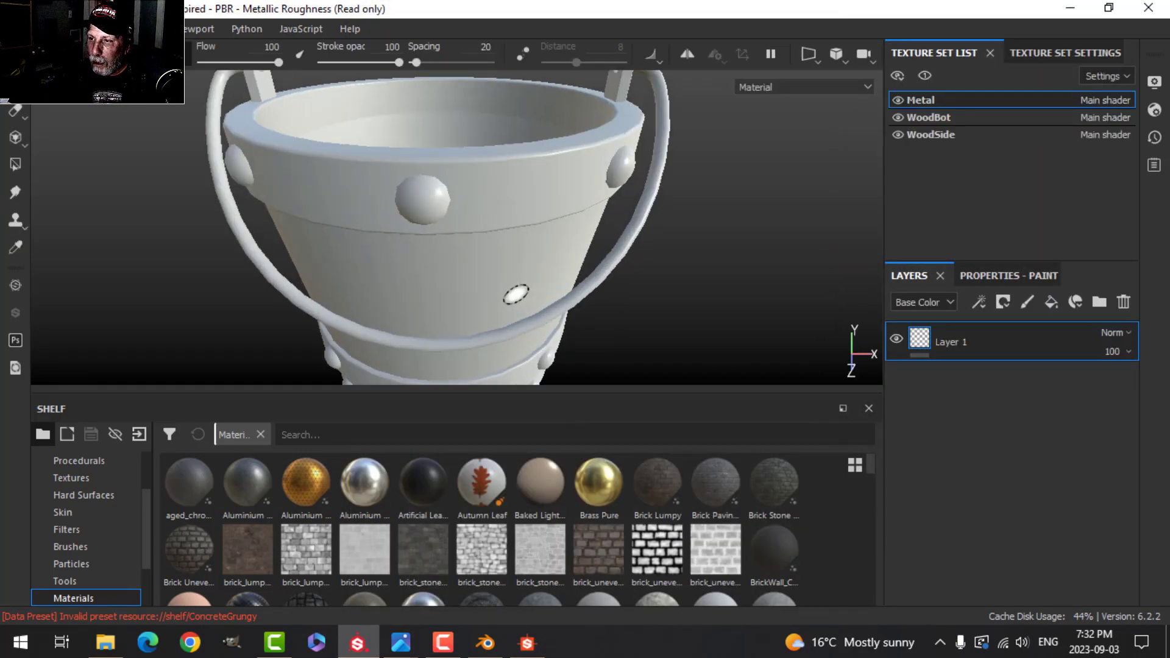
scroll(515, 293, "down", 5)
left_click_drag(662, 264, 554, 243, "alt")
middle_click_drag(585, 262, 492, 221, "alt")
left_click_drag(492, 221, 478, 235, "alt")
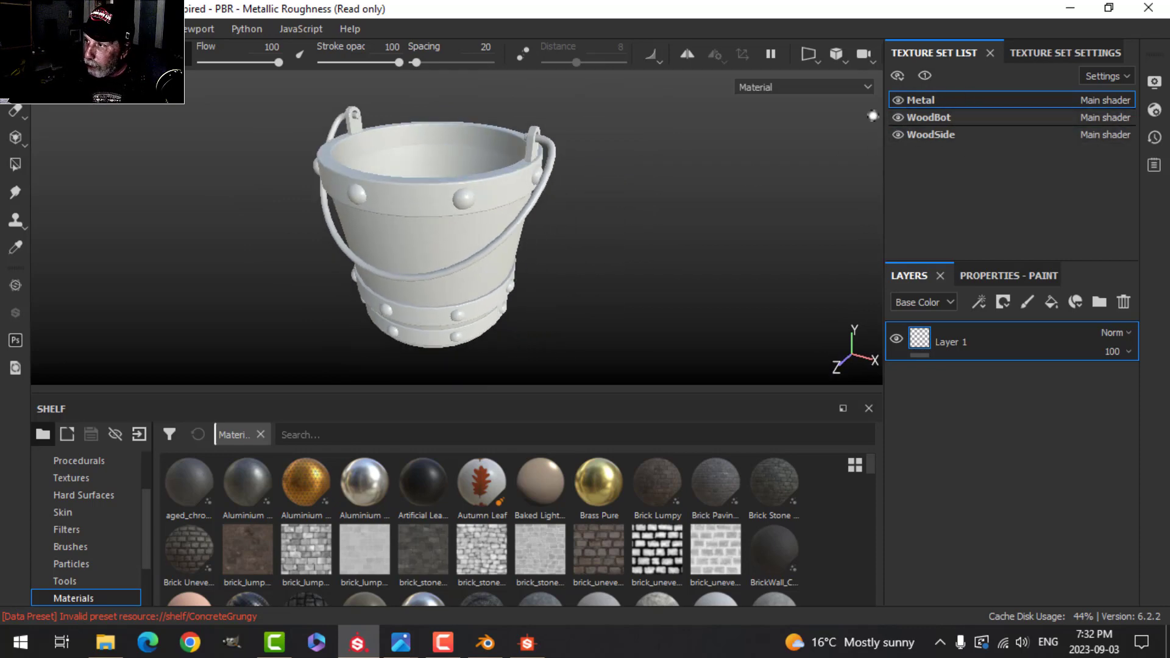
left_click(1059, 53)
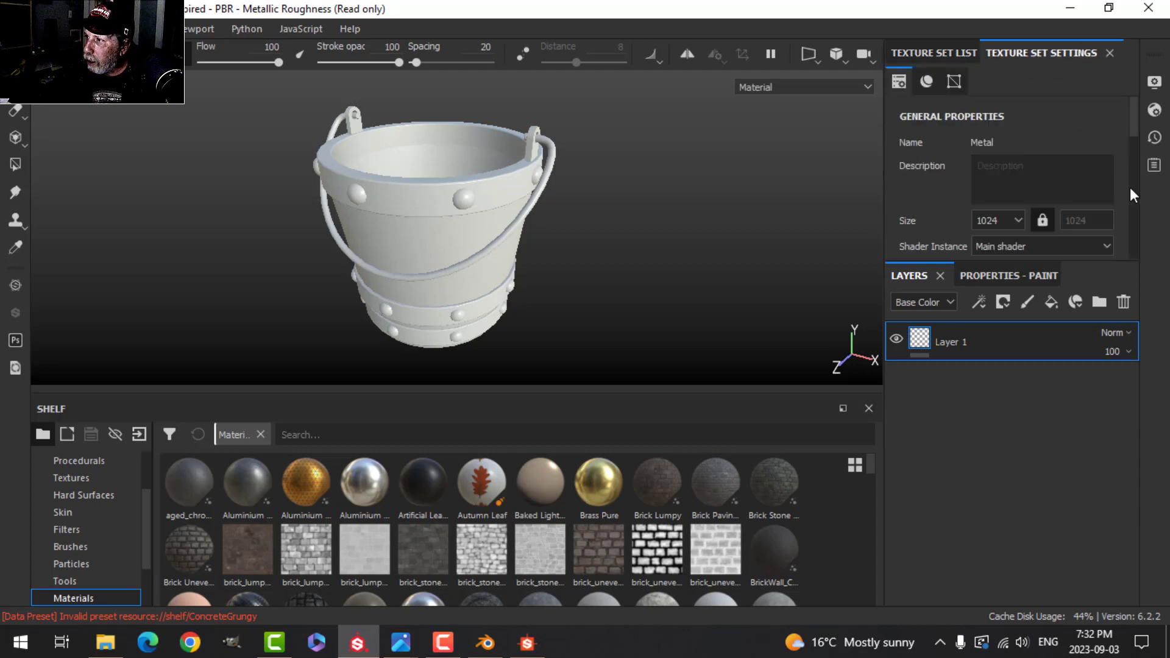
left_click_drag(1131, 118, 1136, 222)
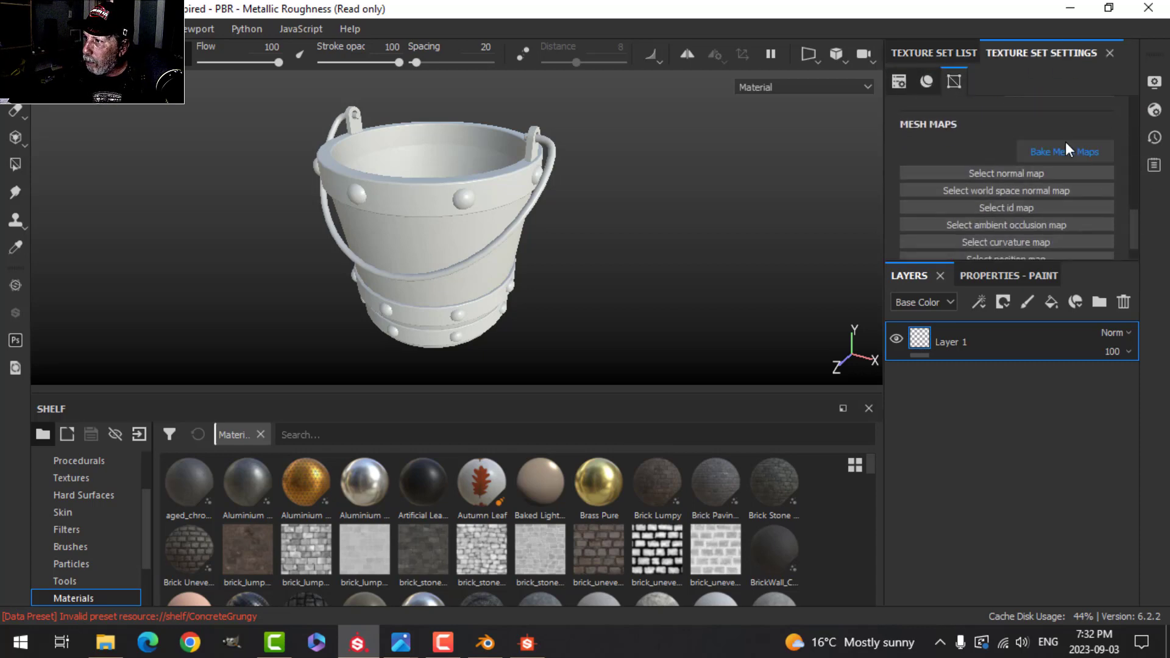
left_click(1021, 153)
left_click(597, 82)
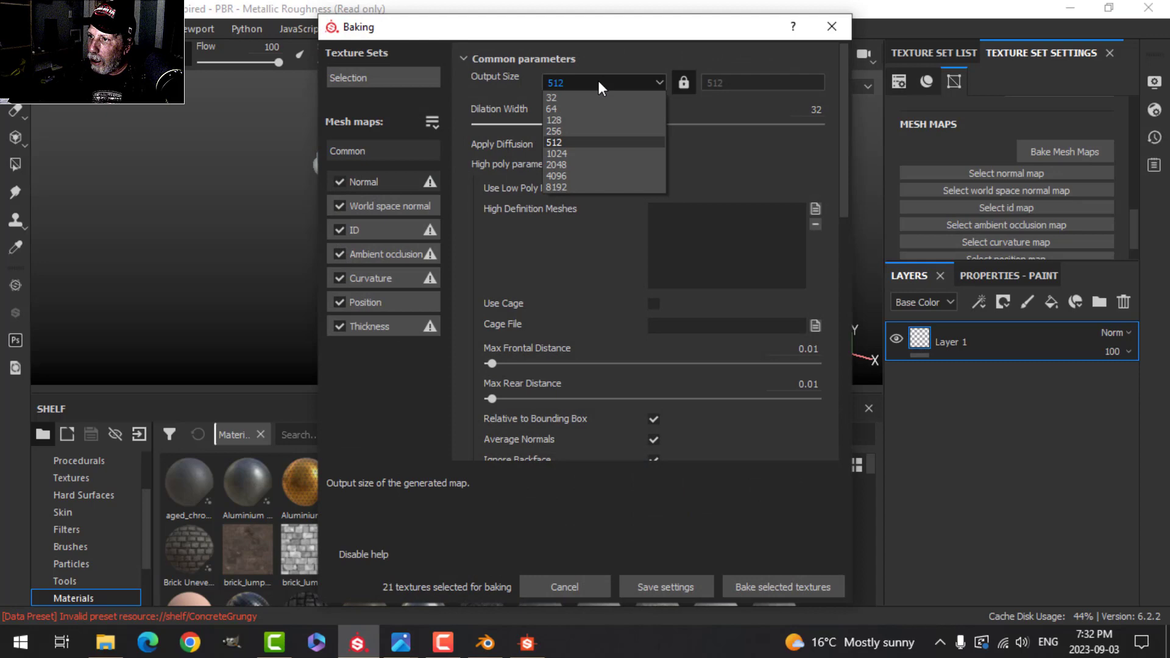
left_click(569, 165)
left_click(340, 229)
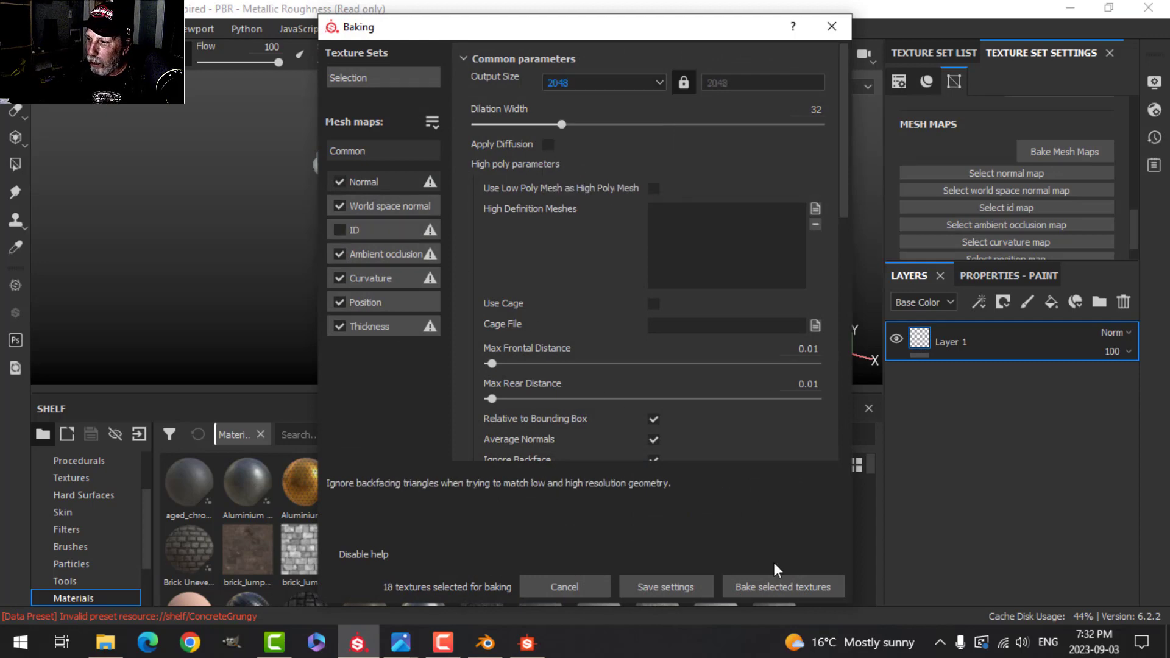
left_click(780, 587)
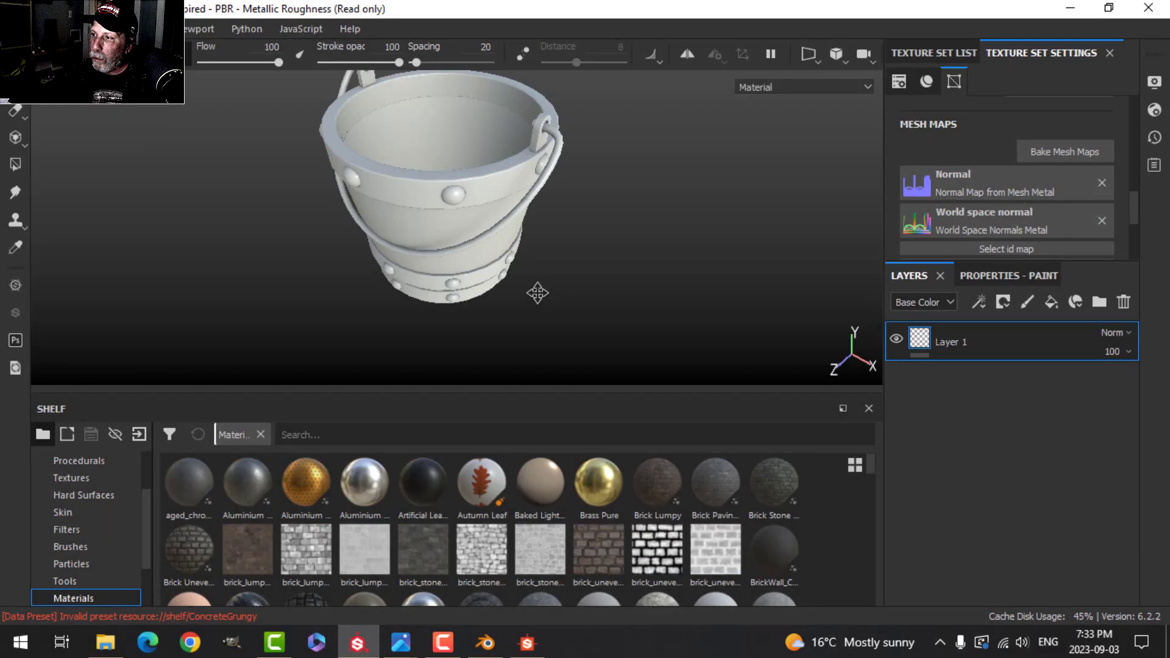
Delete the default paint layer from the WoodSide texture set
left_click(933, 52)
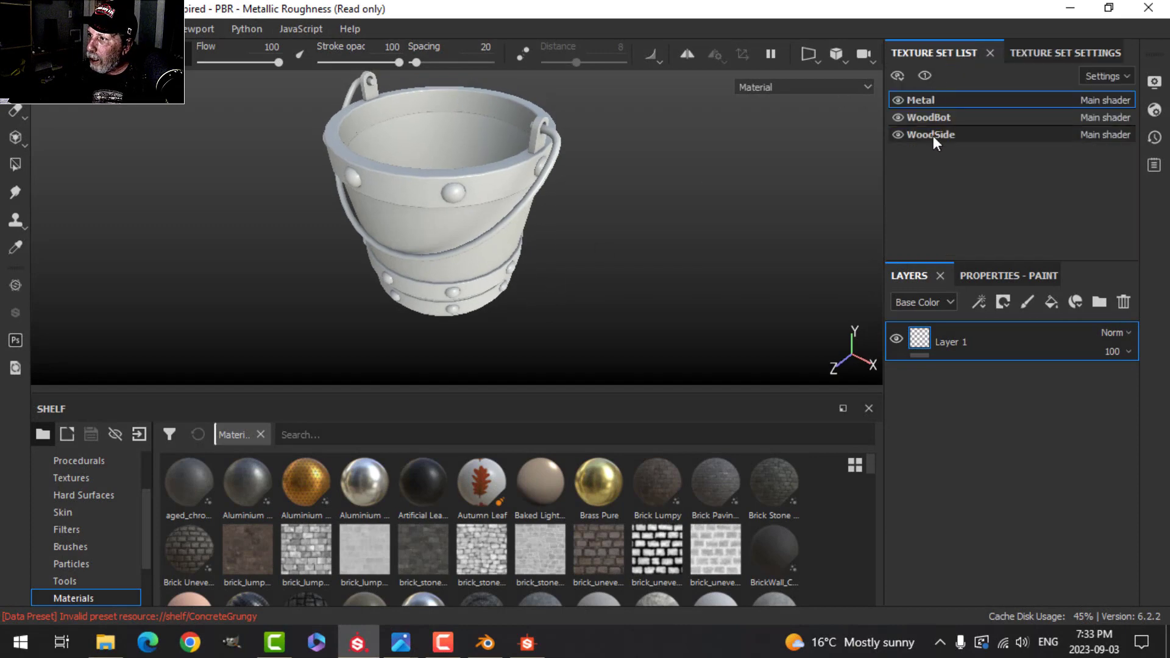
left_click(914, 134)
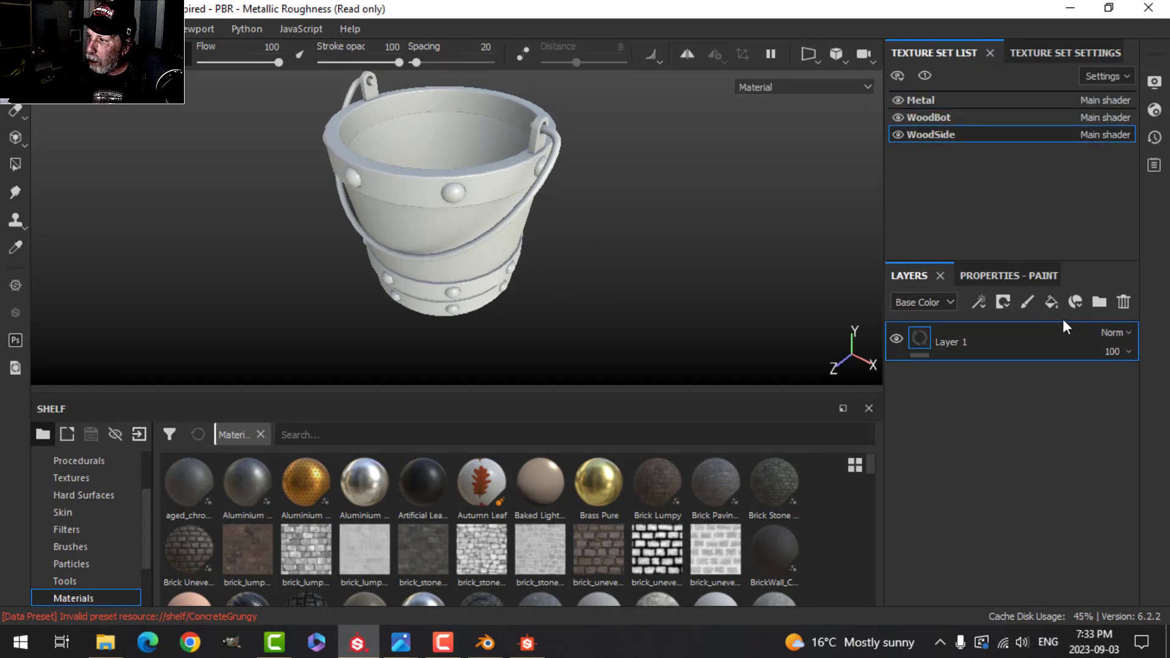
left_click(1125, 302)
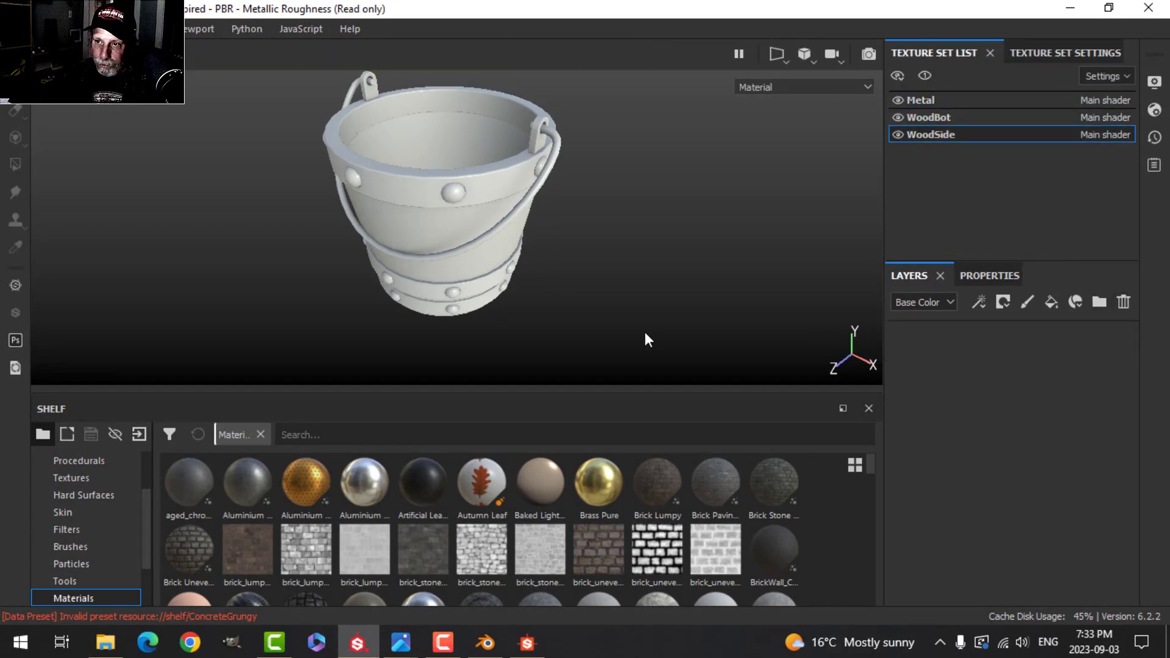
Add StylizedWoodBucketVideo.sbsar from the WOOD folder in the Substance Designer documents to the resources for import
left_click(139, 433)
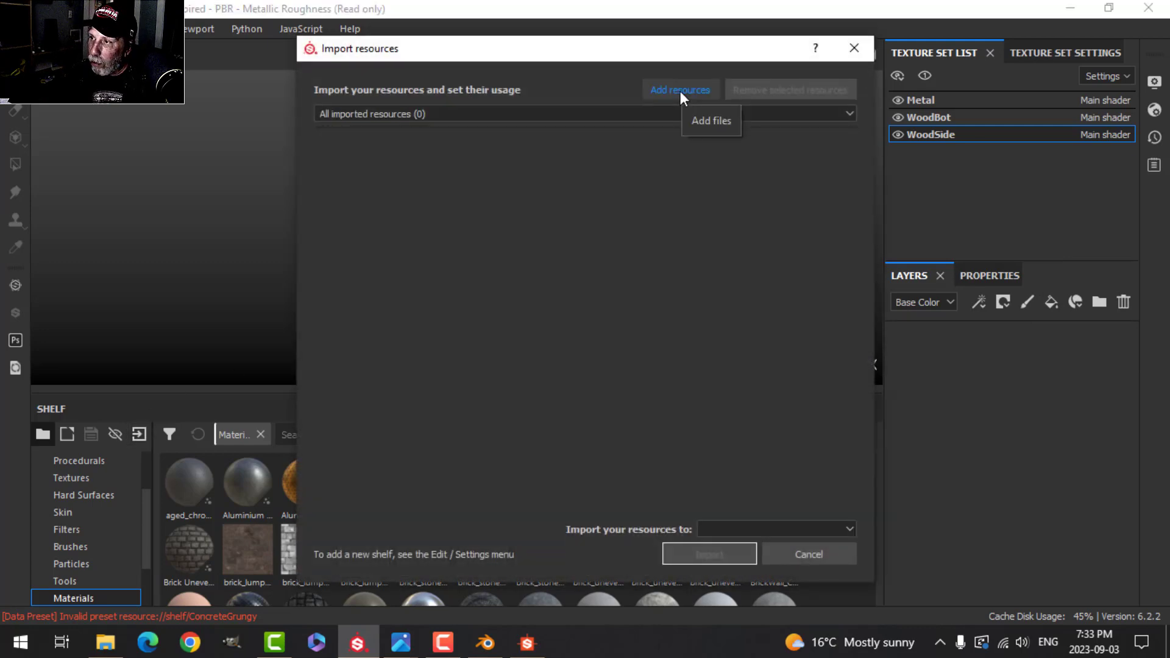
left_click(680, 90)
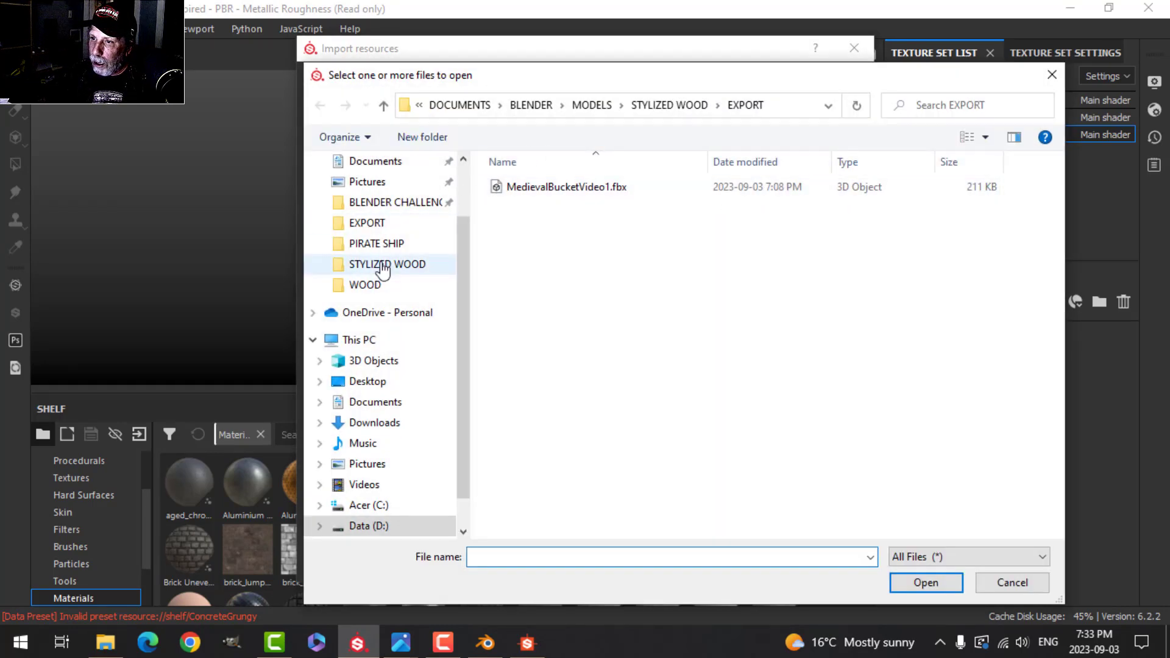
scroll(437, 485, "down", 1)
left_click(377, 488)
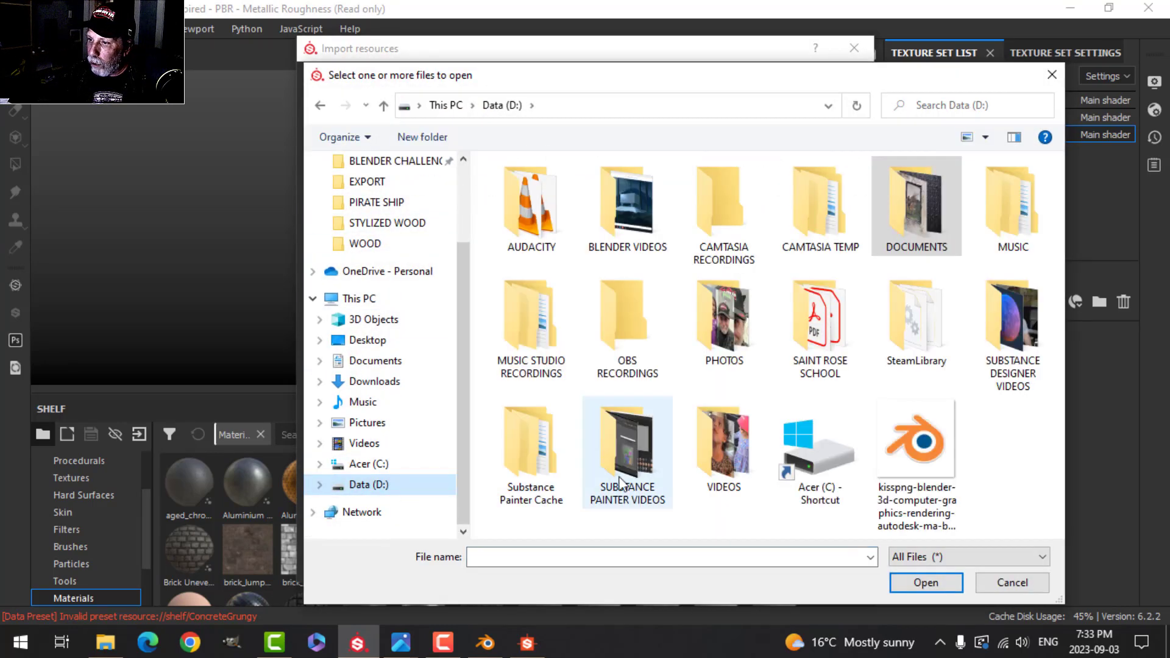
double_click(895, 208)
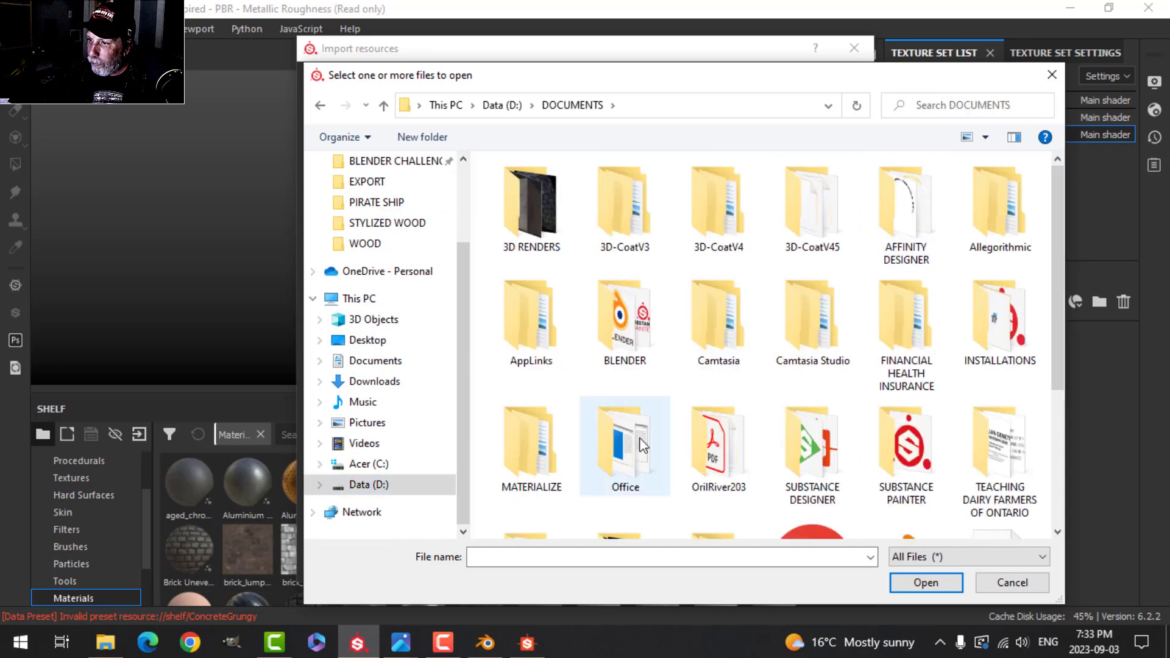
double_click(812, 454)
double_click(525, 313)
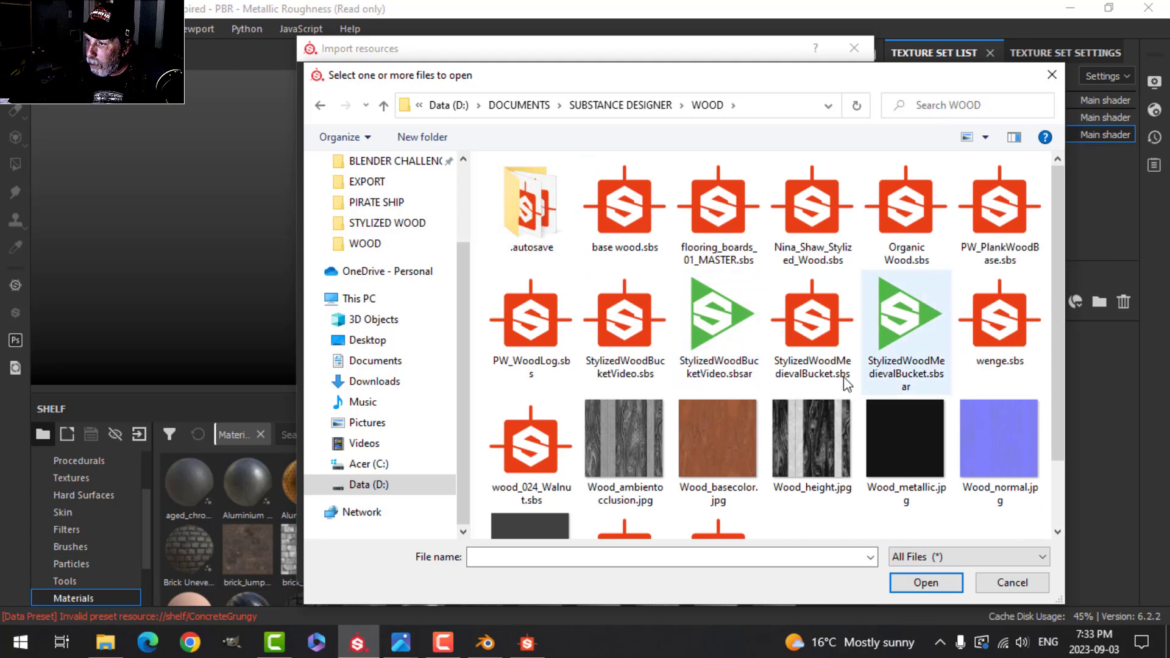
left_click(710, 322)
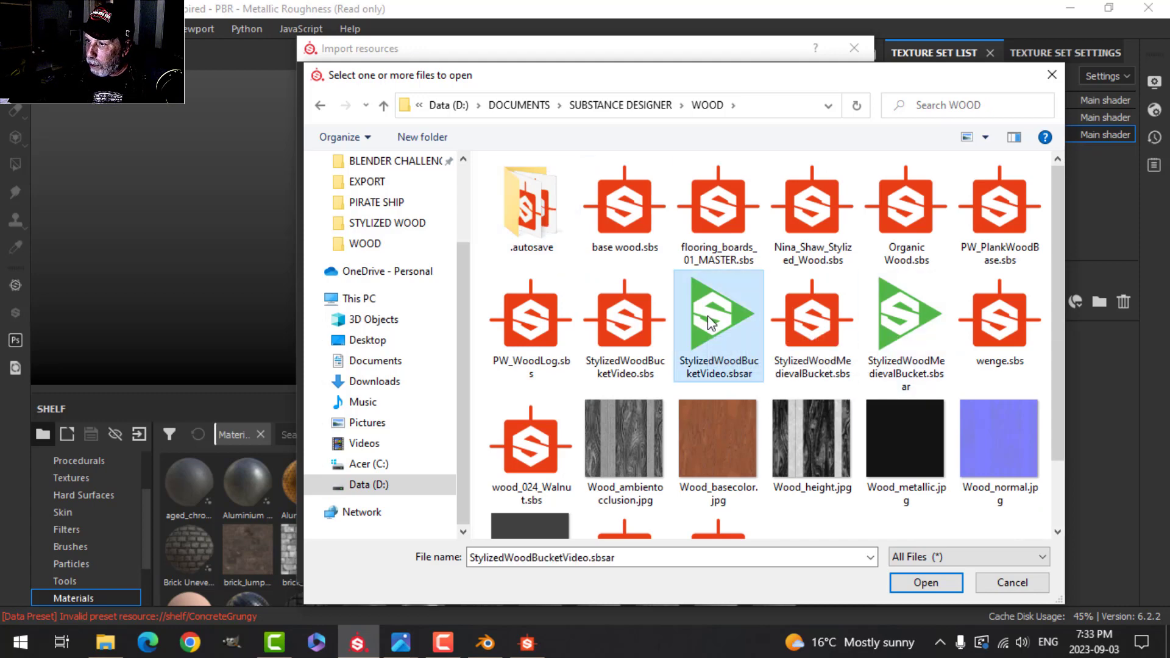
left_click(929, 585)
Import the sbsar resource as a basematerial into the current session
left_click(825, 139)
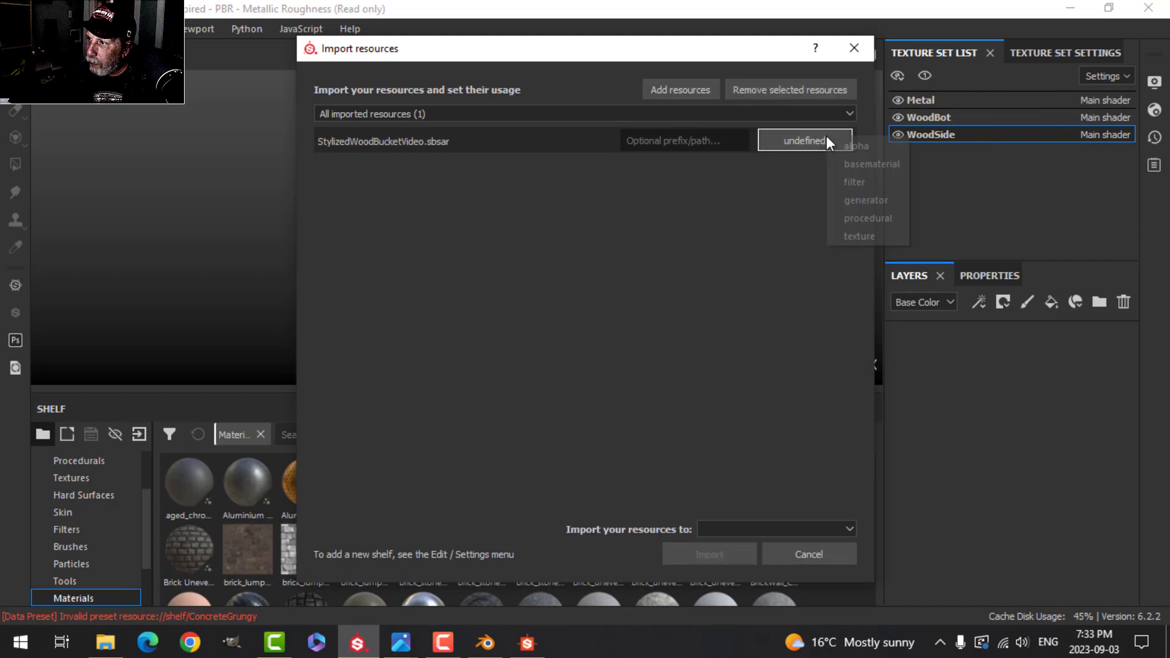
left_click(847, 162)
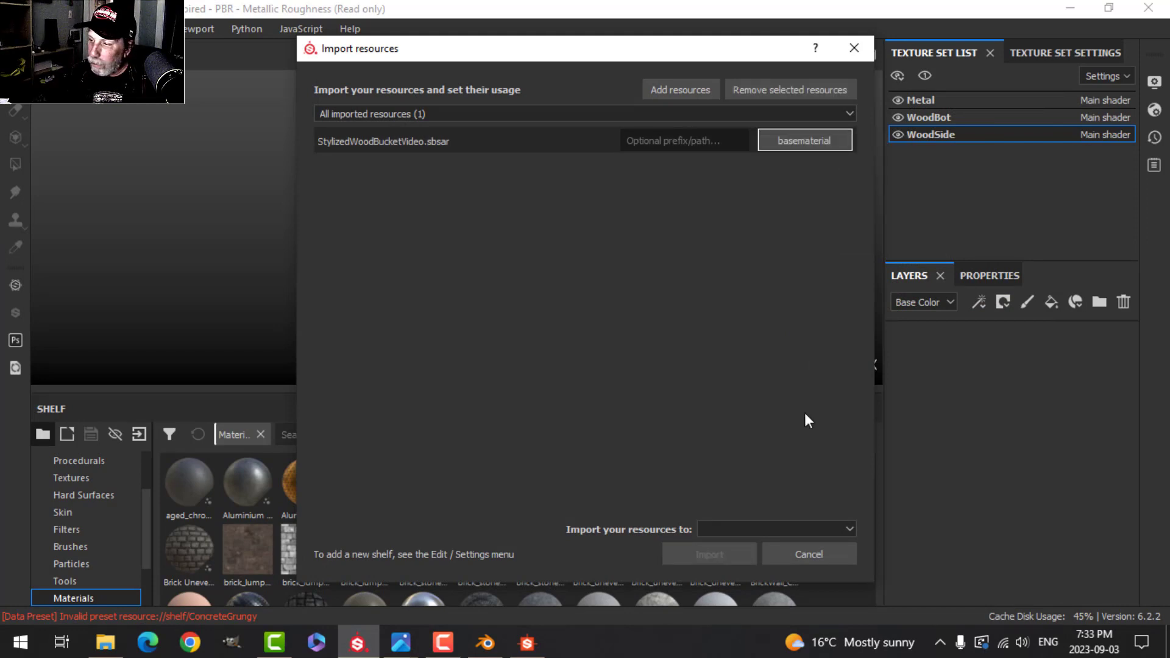
left_click(764, 527)
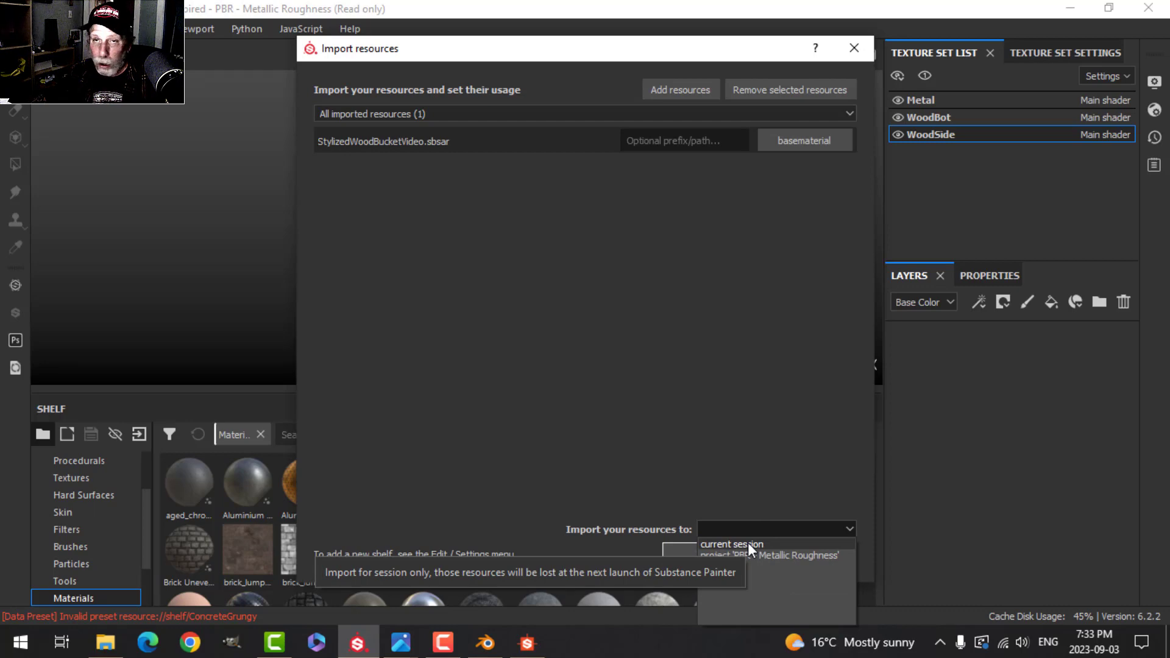
left_click(748, 542)
left_click(717, 550)
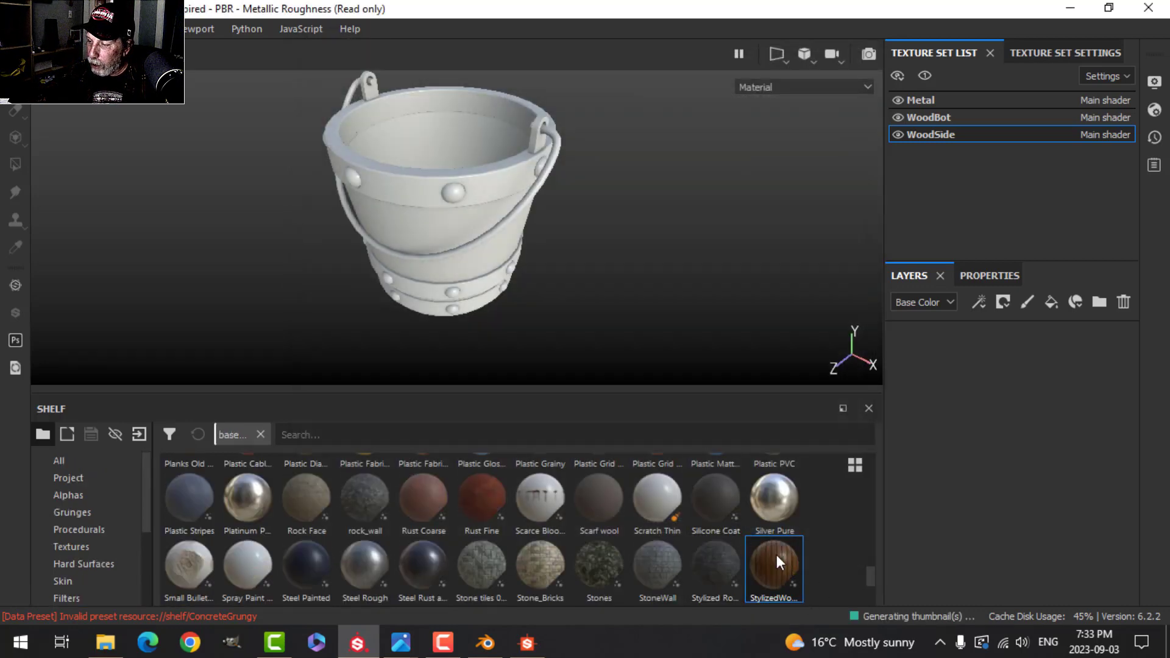
Apply the imported StylizedWoodBucket material to the bucket's wooden sides
left_click_drag(774, 569, 495, 237)
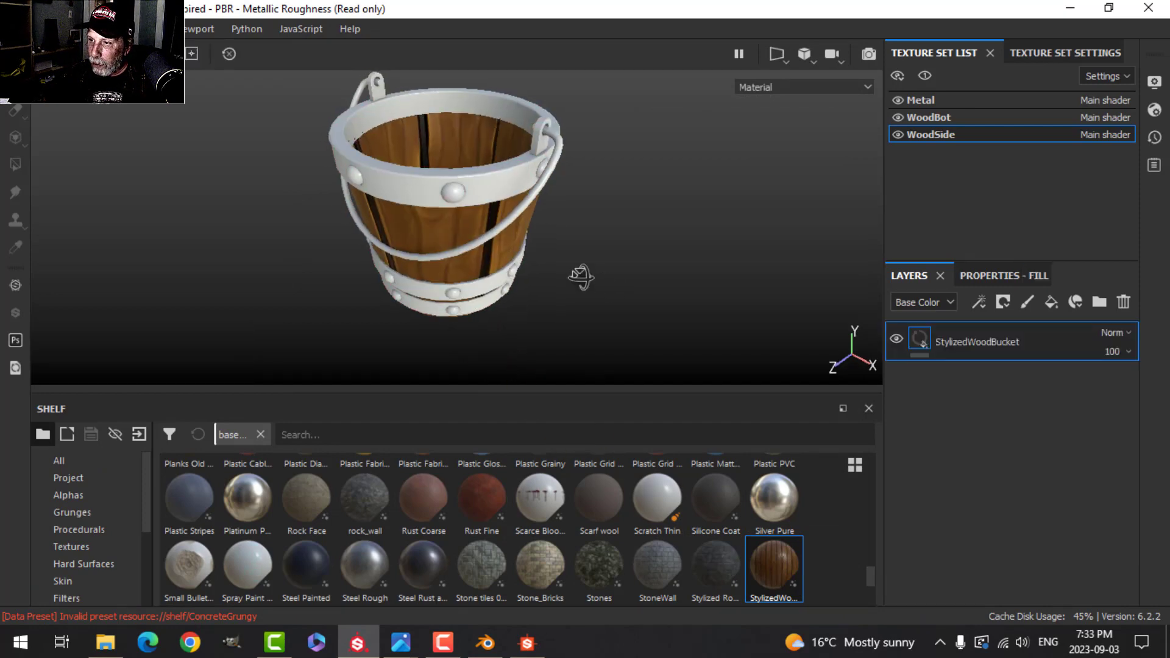
left_click_drag(581, 277, 602, 293, "alt")
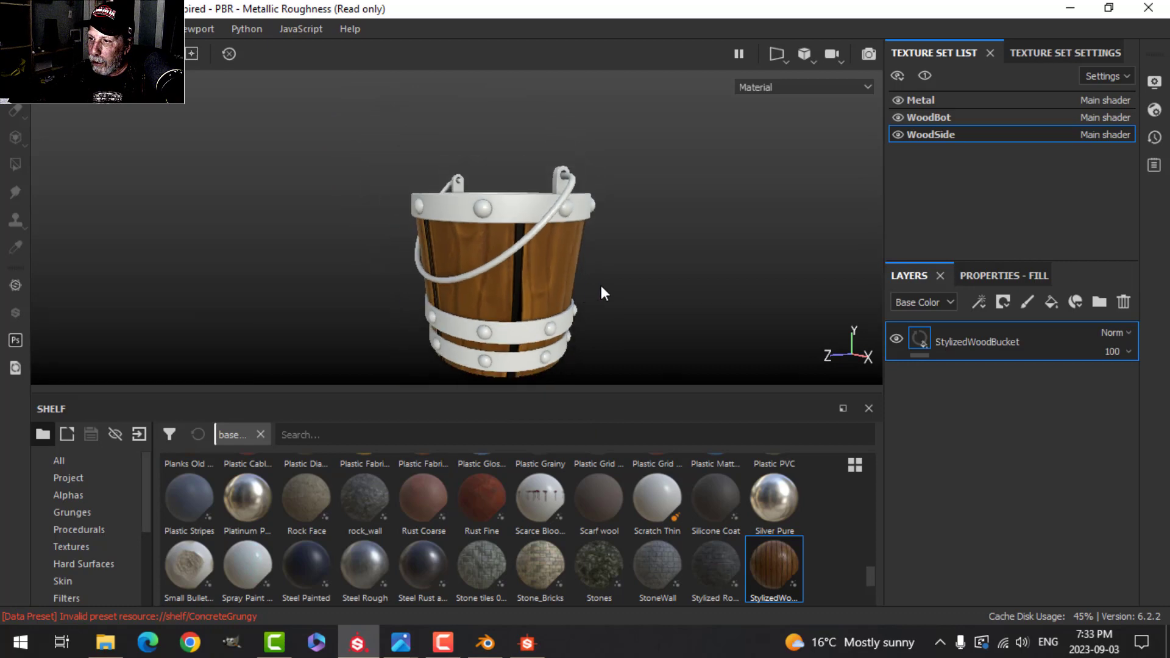
middle_click_drag(602, 292, 538, 219, "alt")
scroll(538, 219, "up", 3)
left_click_drag(538, 219, 429, 215, "alt")
Set the wood fill layer's UV scale to 2
left_click(984, 277)
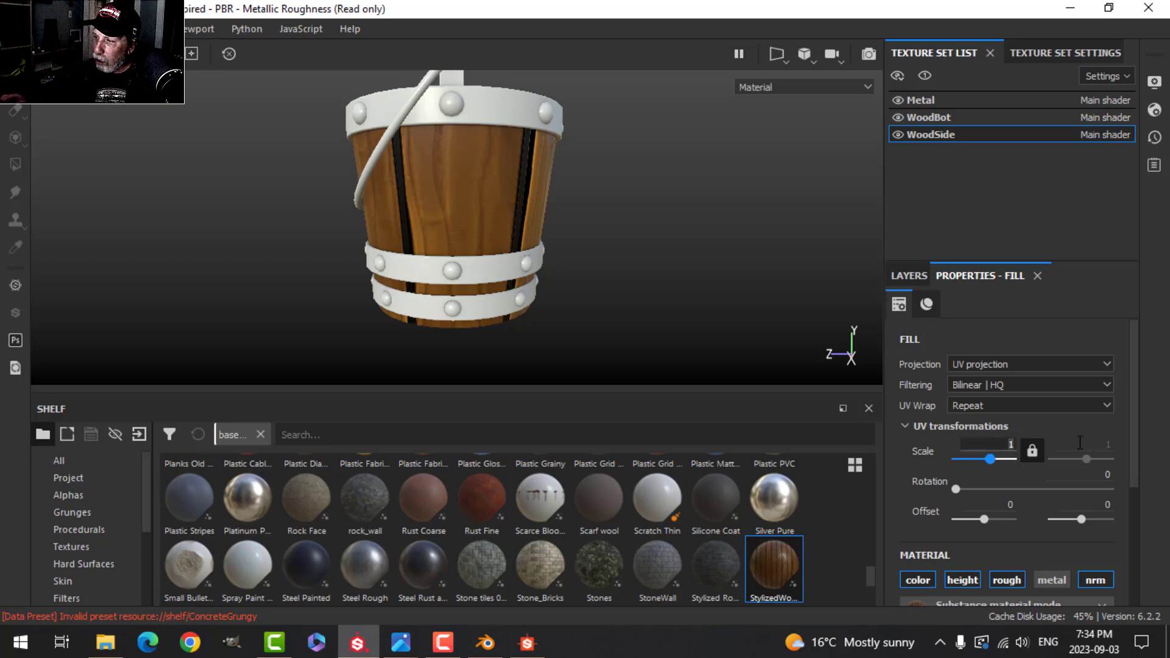
type("2")
key("Return")
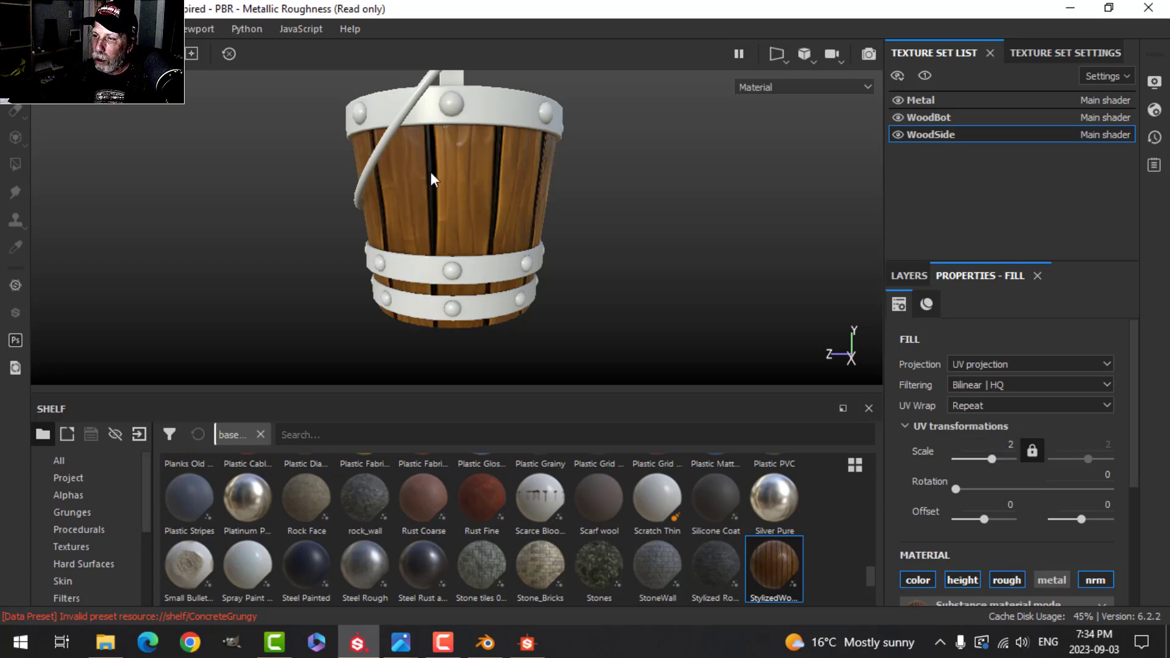
Examine the wood planks around the bucket and the parameters the StylizedWoodBucket material offers
left_click_drag(430, 178, 636, 175, "alt")
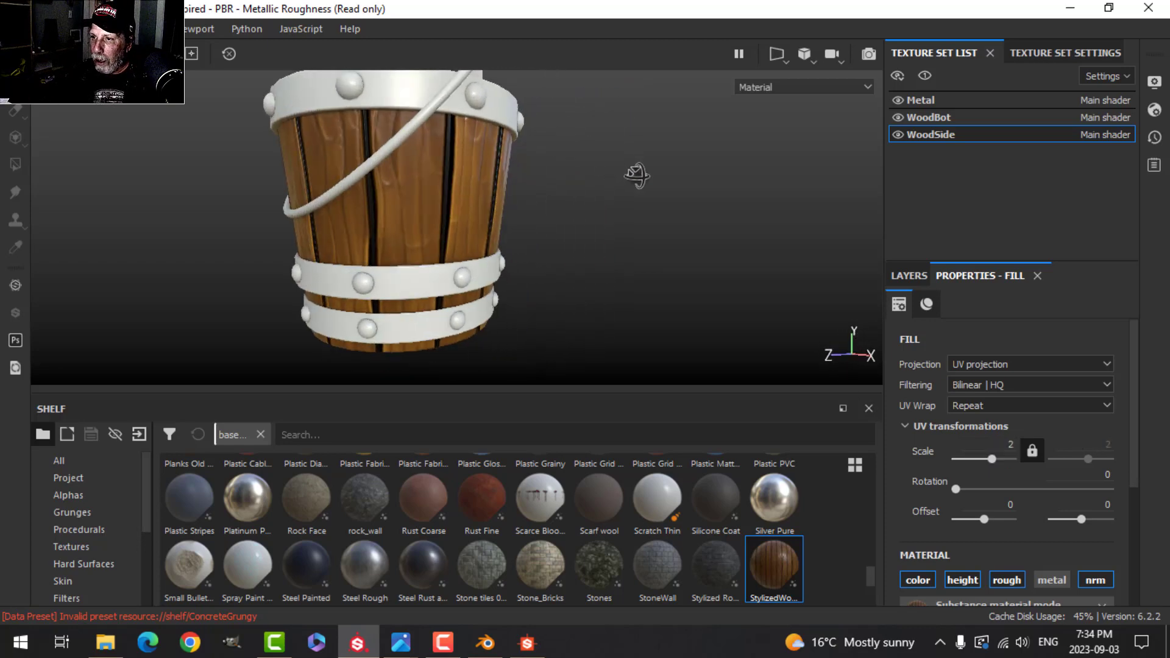
scroll(477, 239, "down", 3)
scroll(477, 239, "up", 2)
scroll(478, 242, "down", 2)
left_click_drag(478, 251, 648, 247, "alt")
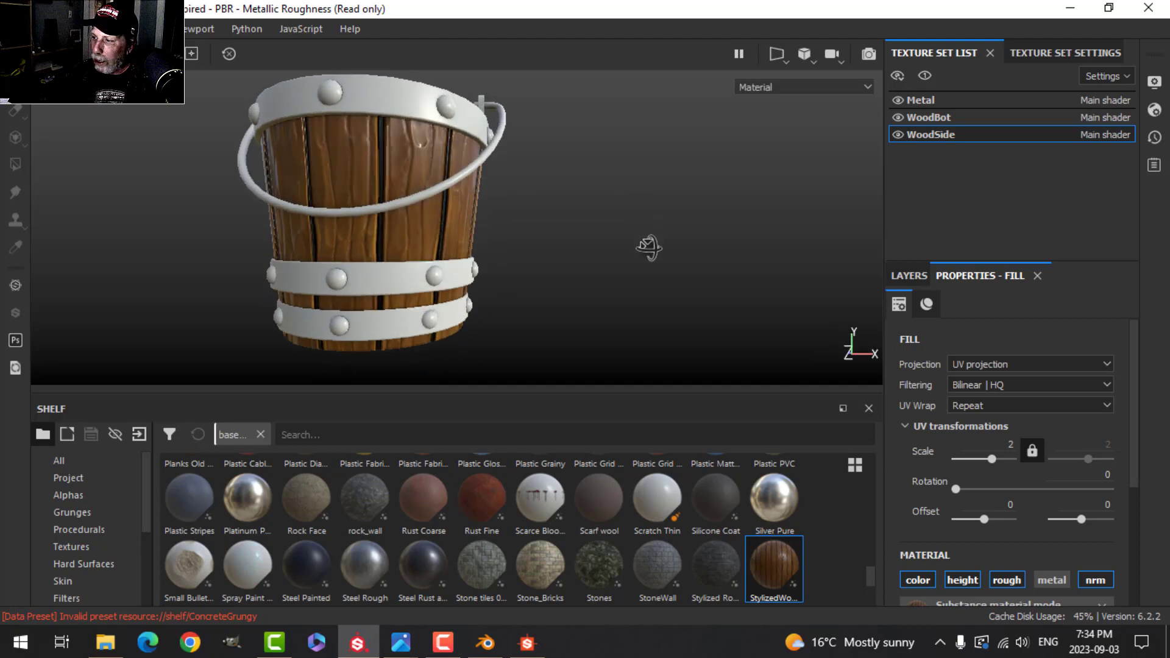
scroll(1032, 528, "down", 3)
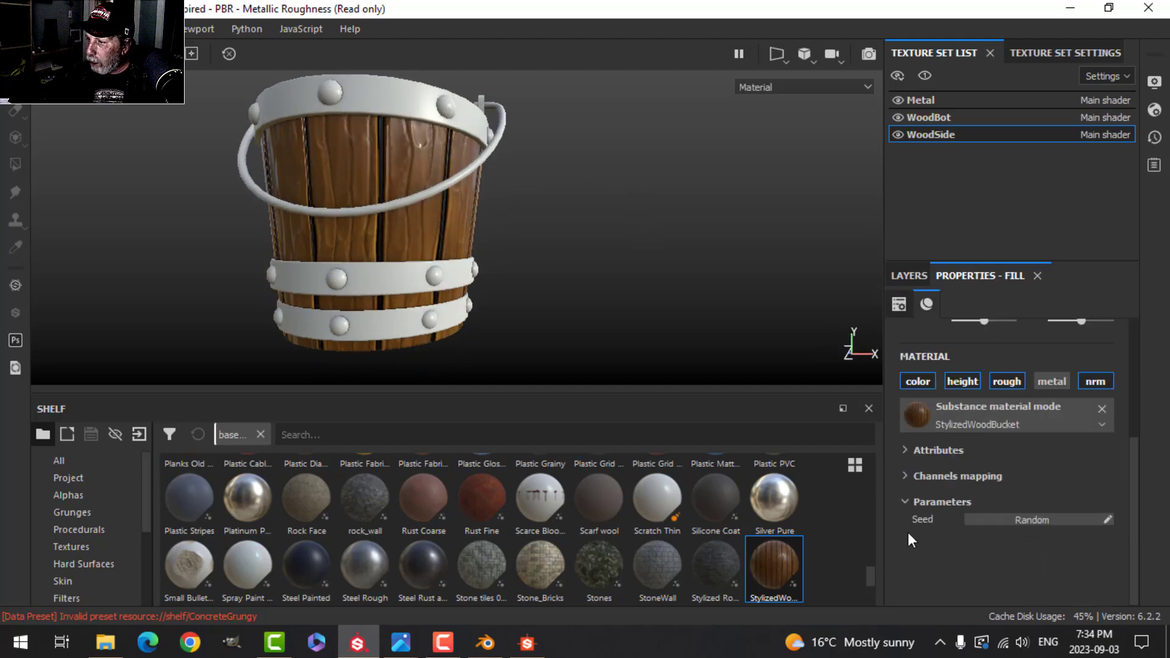
left_click(905, 502)
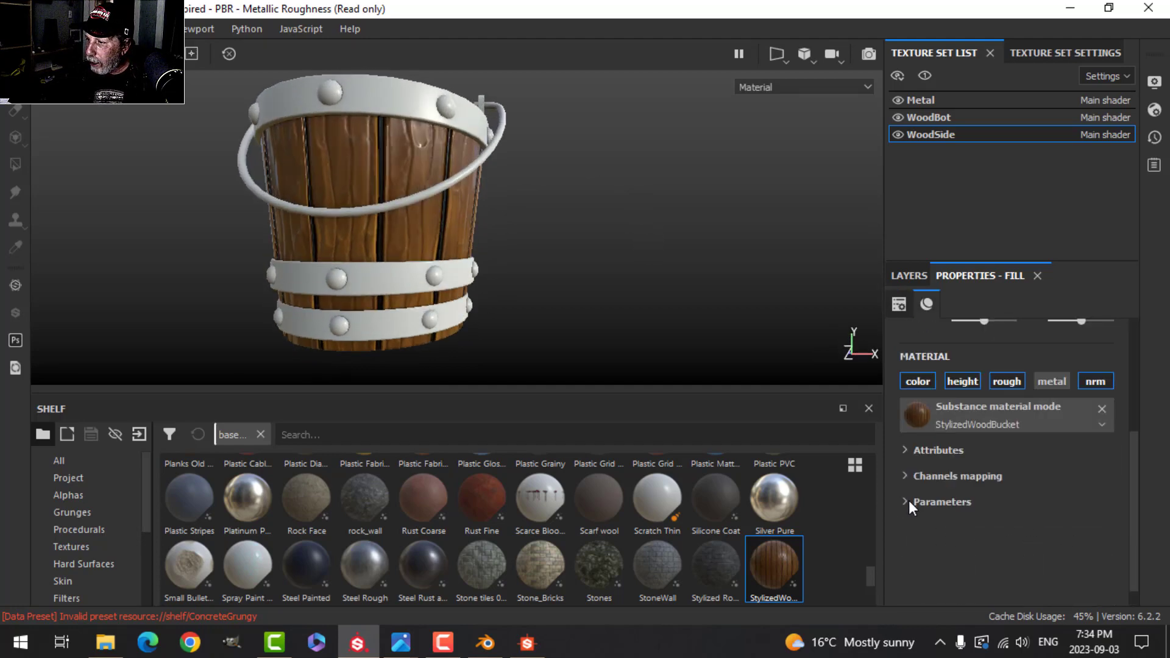
left_click_drag(381, 220, 428, 237, "alt")
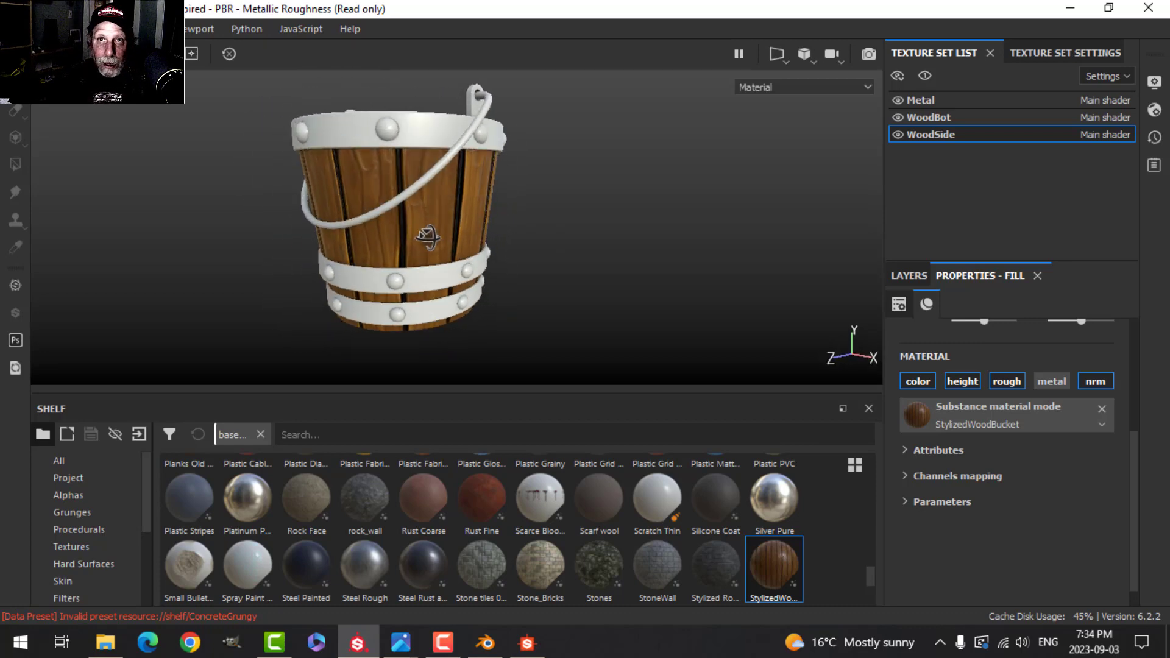
mouse_move(532, 242)
left_mouse_down("alt")
mouse_move(334, 196)
mouse_move(480, 219)
mouse_move(501, 247)
left_mouse_up("alt")
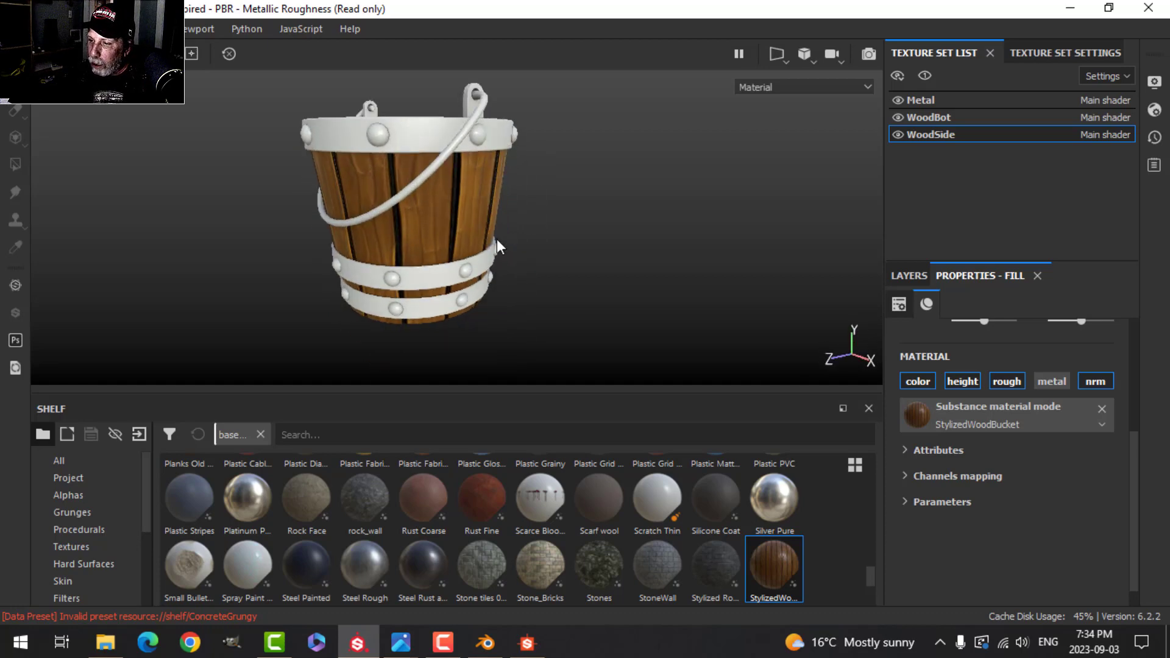
Switch to Substance Designer and insert an HSL node between the black Uniform Color and the Blend node of the base color branch
left_click(527, 642)
scroll(608, 418, "up", 3)
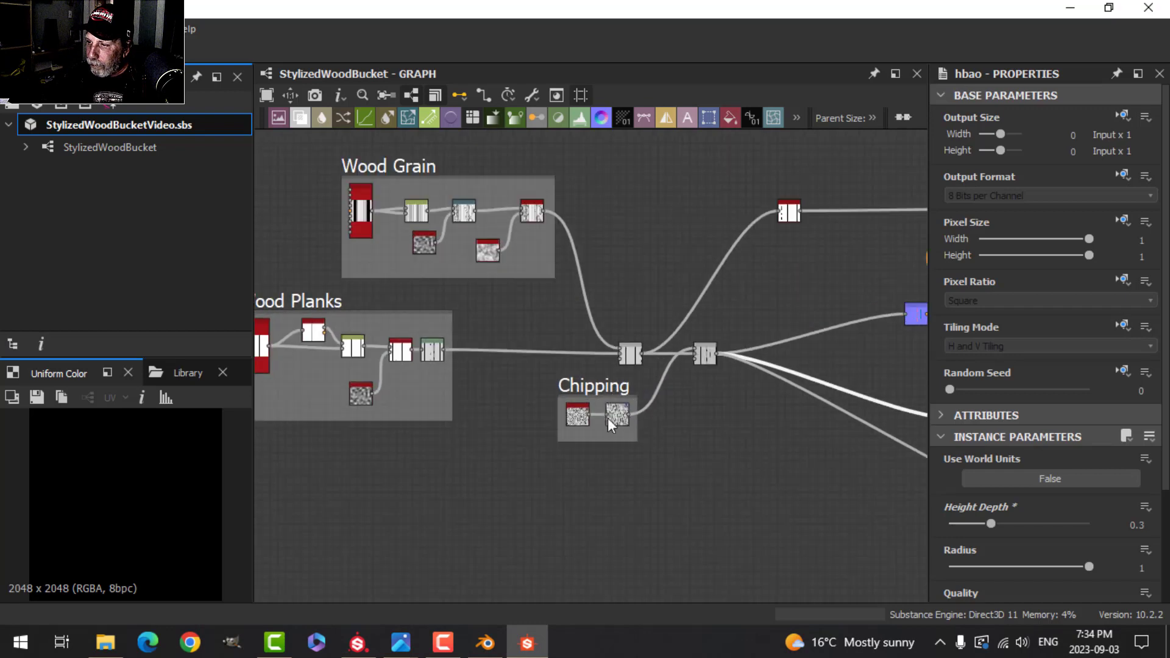
scroll(616, 388, "down", 2)
middle_click_drag(770, 400, 464, 410)
scroll(616, 344, "up", 3)
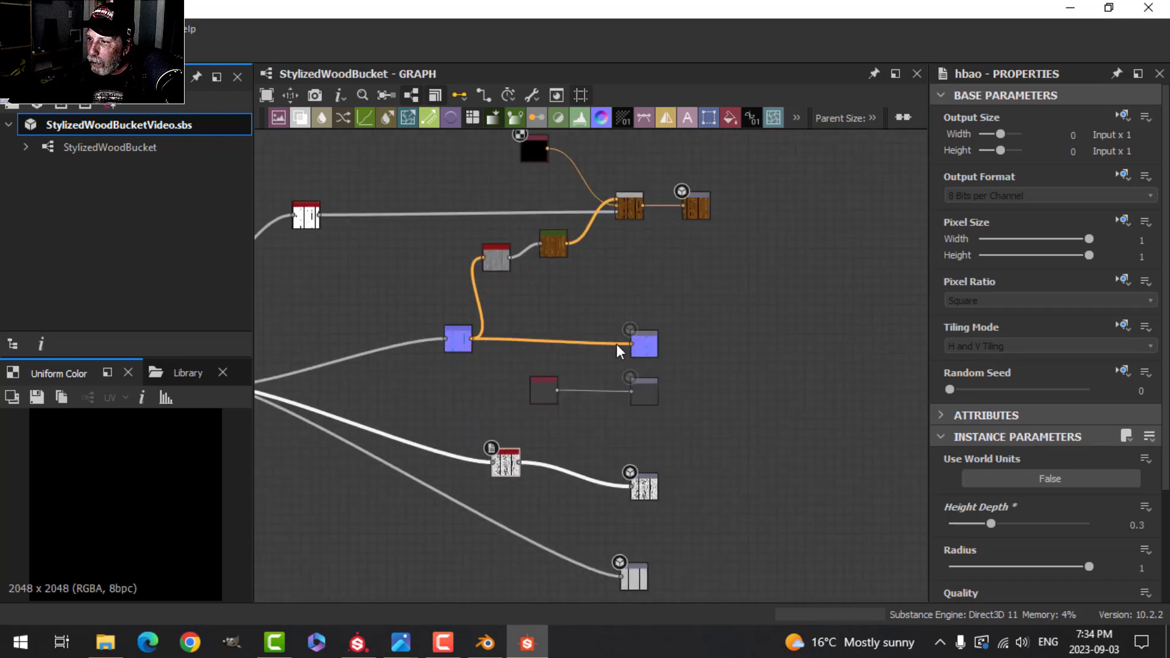
middle_click_drag(624, 318, 621, 448)
scroll(647, 420, "up", 2)
scroll(664, 465, "down", 1)
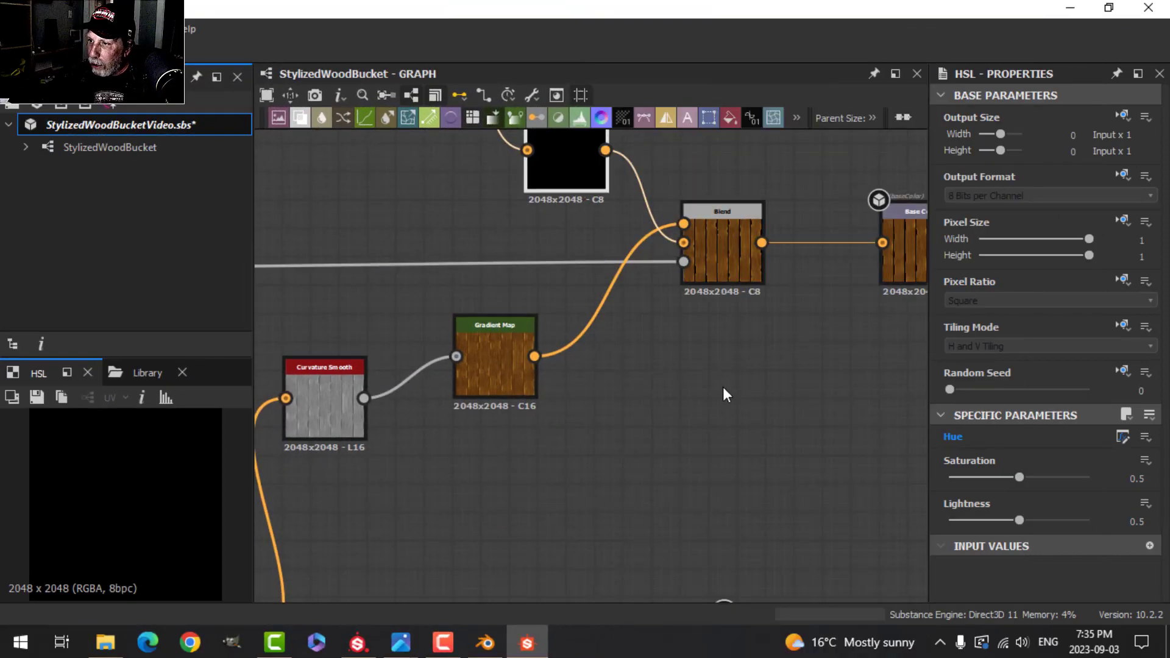
Shift the Gradient Map node away from the Blend node to make room between them
scroll(722, 386, "down", 1)
middle_click_drag(678, 407, 768, 390)
left_click_drag(608, 368, 585, 366)
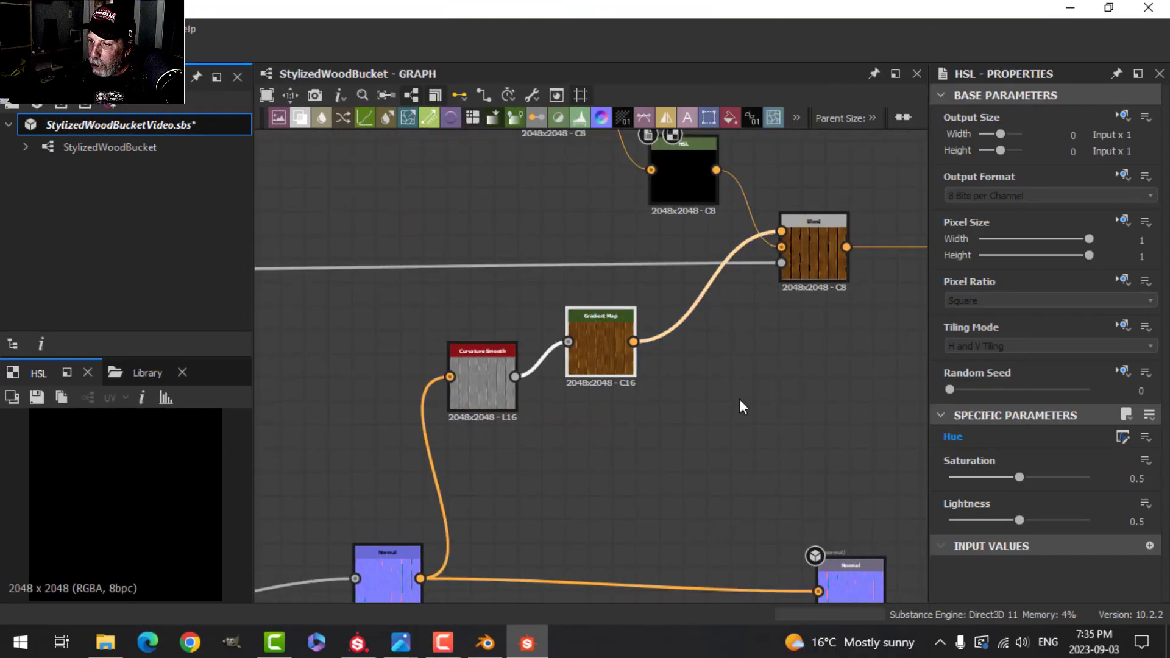
middle_click_drag(739, 399, 663, 434)
left_click(662, 433)
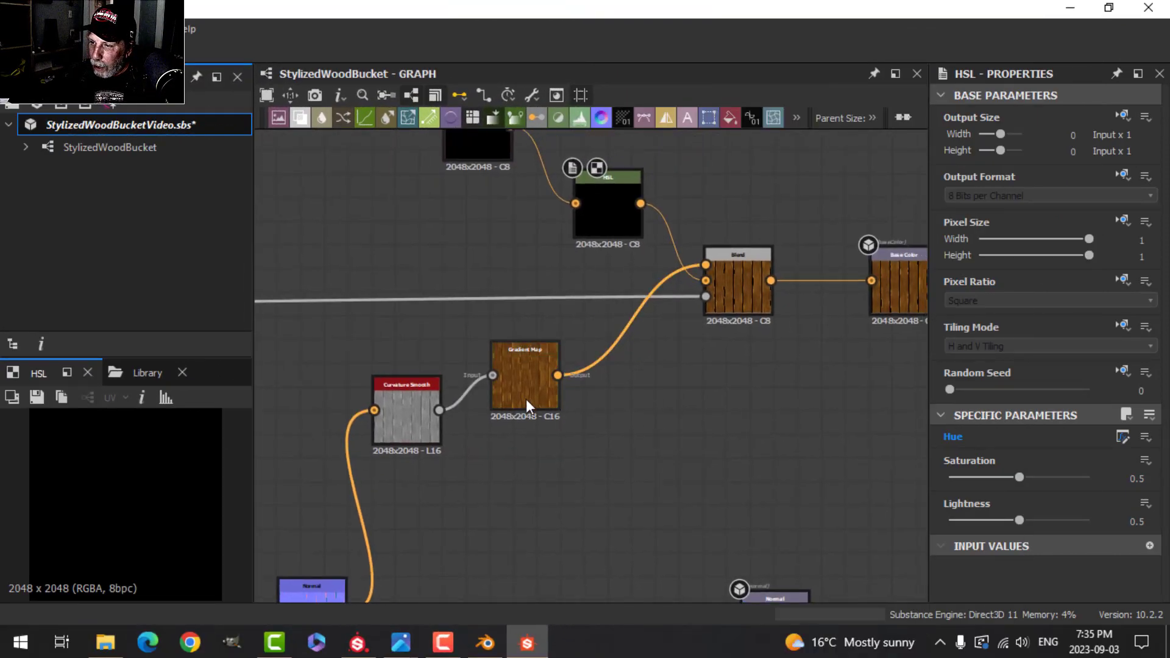
Insert an HSL node on the link between Gradient Map and Blend, and place it between the two nodes
scroll(521, 398, "up", 1)
scroll(642, 397, "down", 1)
middle_click_drag(725, 403, 692, 427)
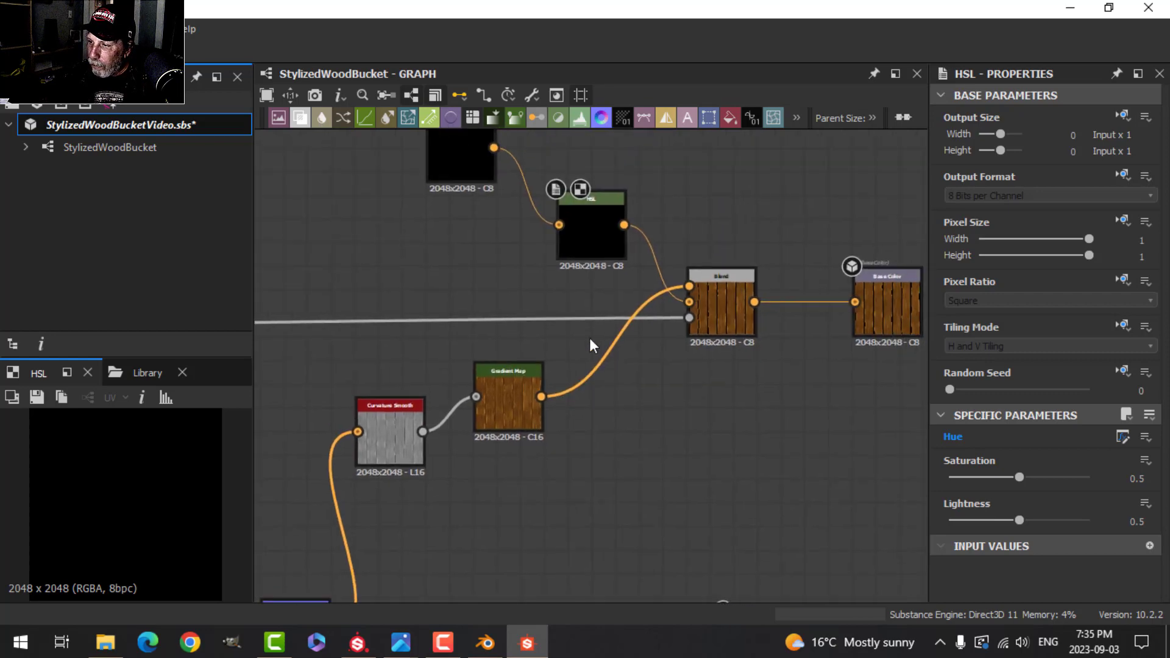
left_click_drag(585, 333, 634, 397)
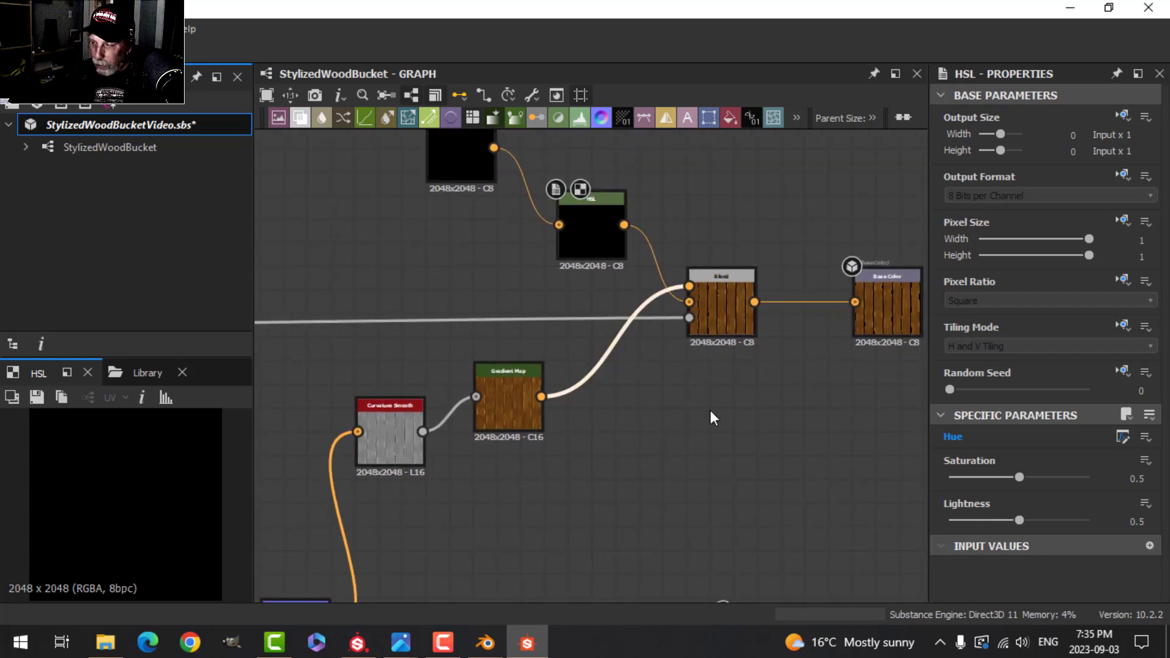
key("space")
left_click(743, 230)
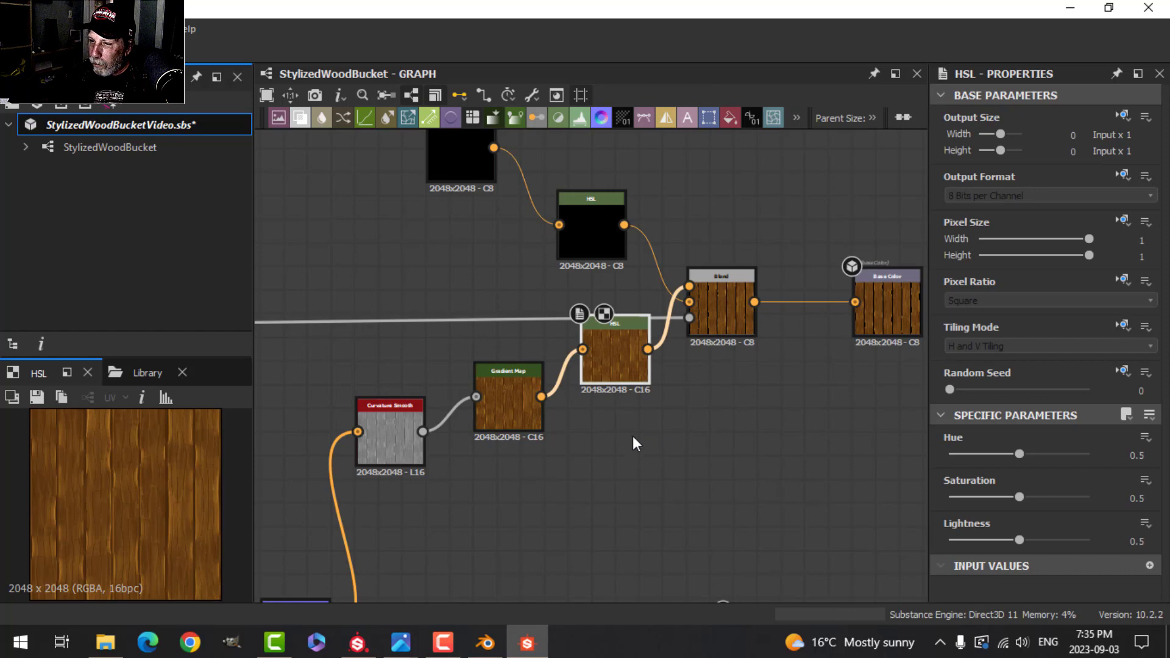
left_click_drag(623, 372, 634, 394)
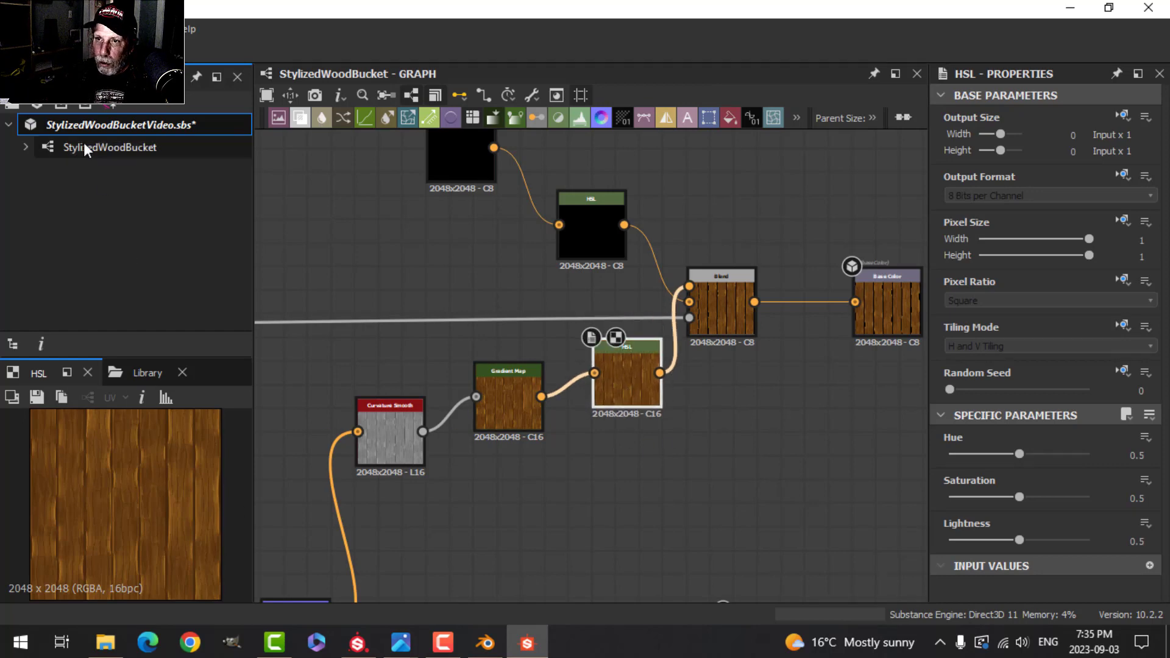
Show the 3D view, try a Hue of 0.56 on the wood's HSL node, and undo the change
left_click(72, 78)
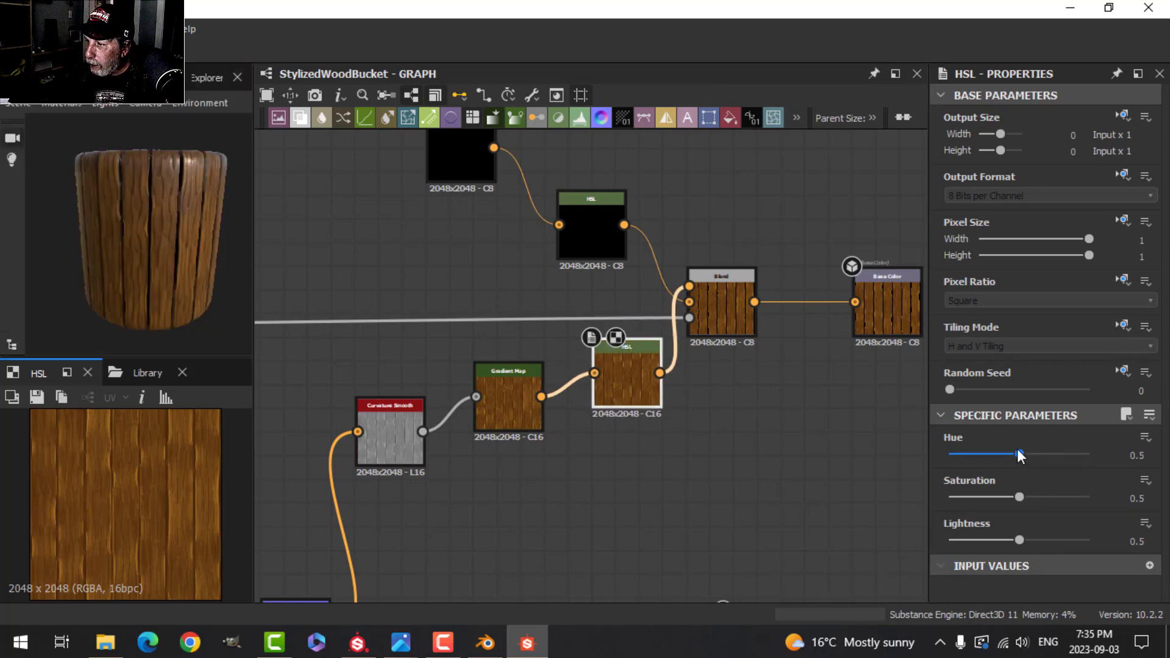
mouse_move(1018, 451)
left_mouse_down()
mouse_move(1007, 453)
mouse_move(1028, 449)
left_mouse_up()
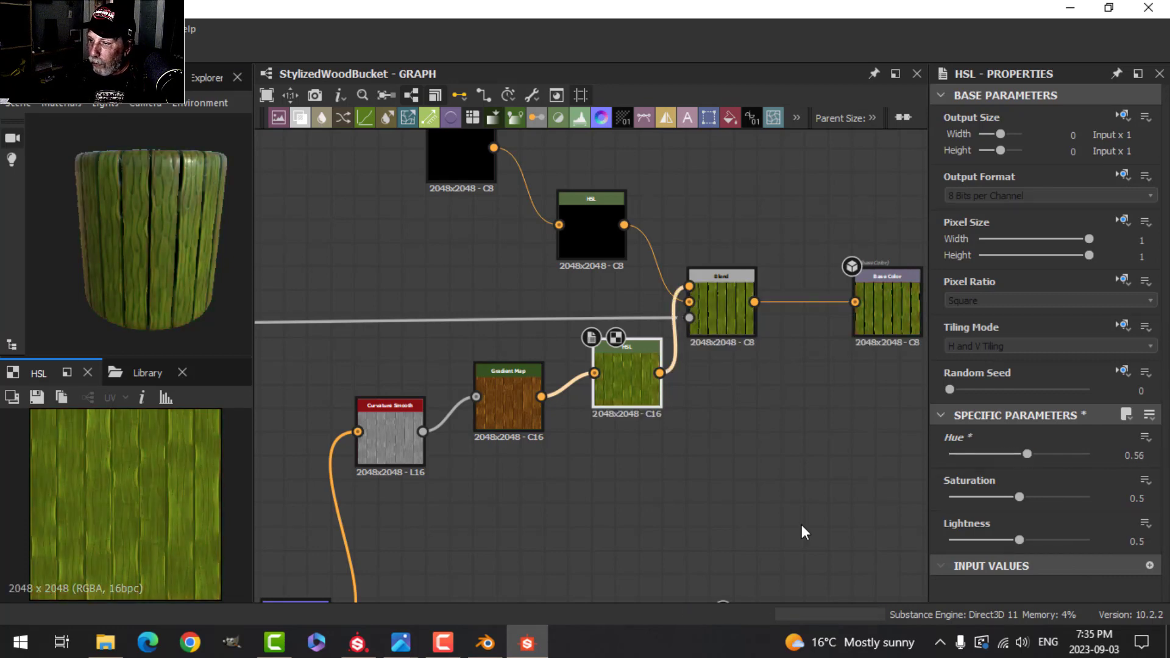
key("ctrl+z")
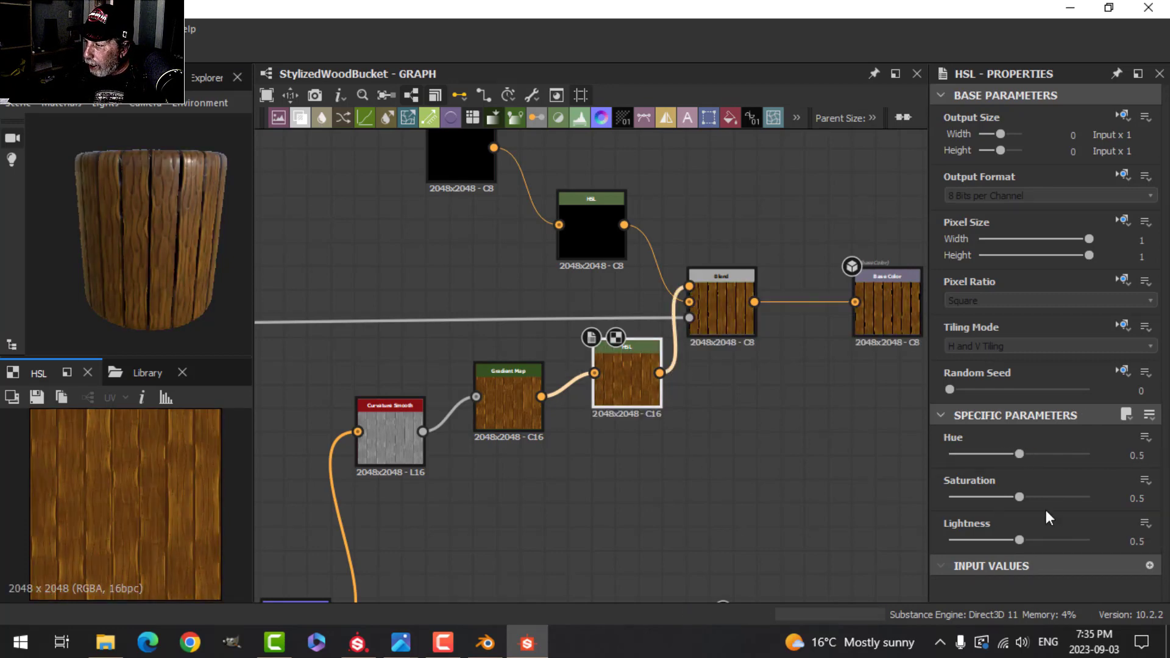
Expose the wood HSL node's Hue as a new graph input with identifier Hue_Wood and label Hue Wood
left_click(1145, 437)
left_click(1080, 460)
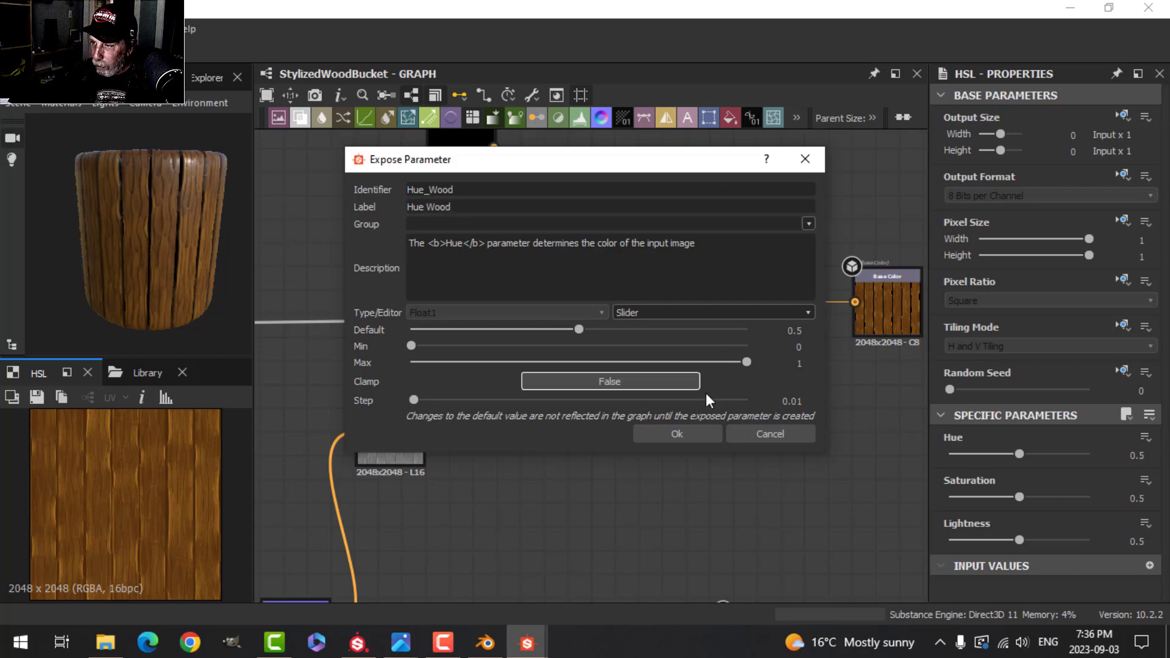
left_click(677, 433)
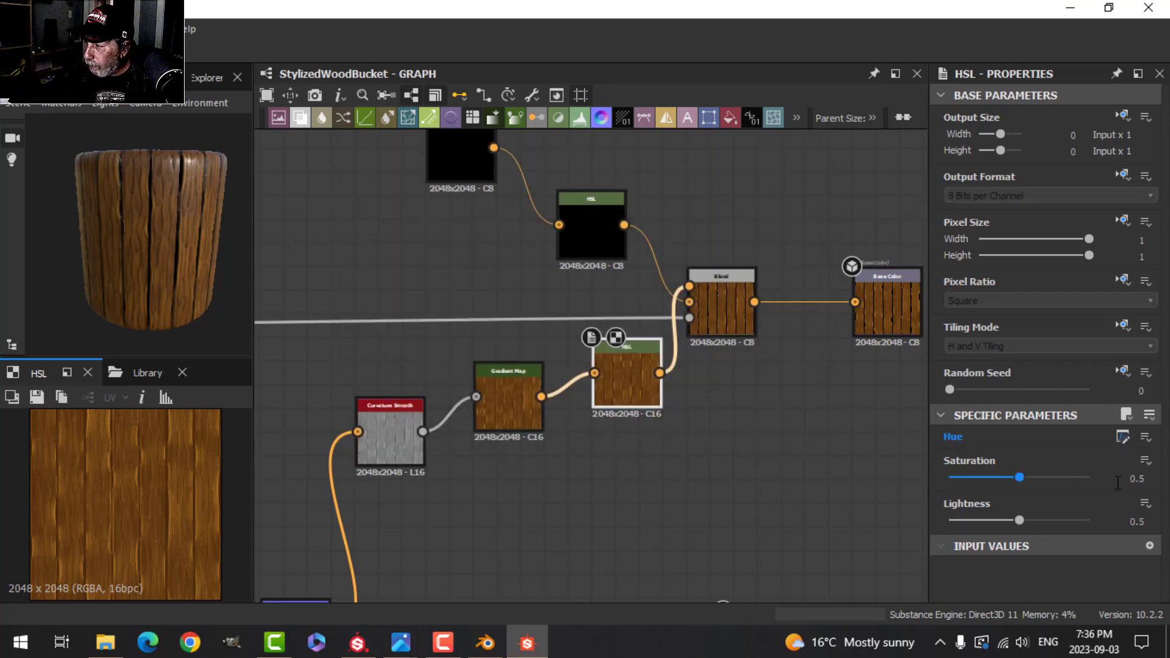
Expose the wood HSL node's Saturation as a new graph input with identifier Wood_Saturation and label Wood Saturation
left_click(1140, 462)
left_click(1077, 484)
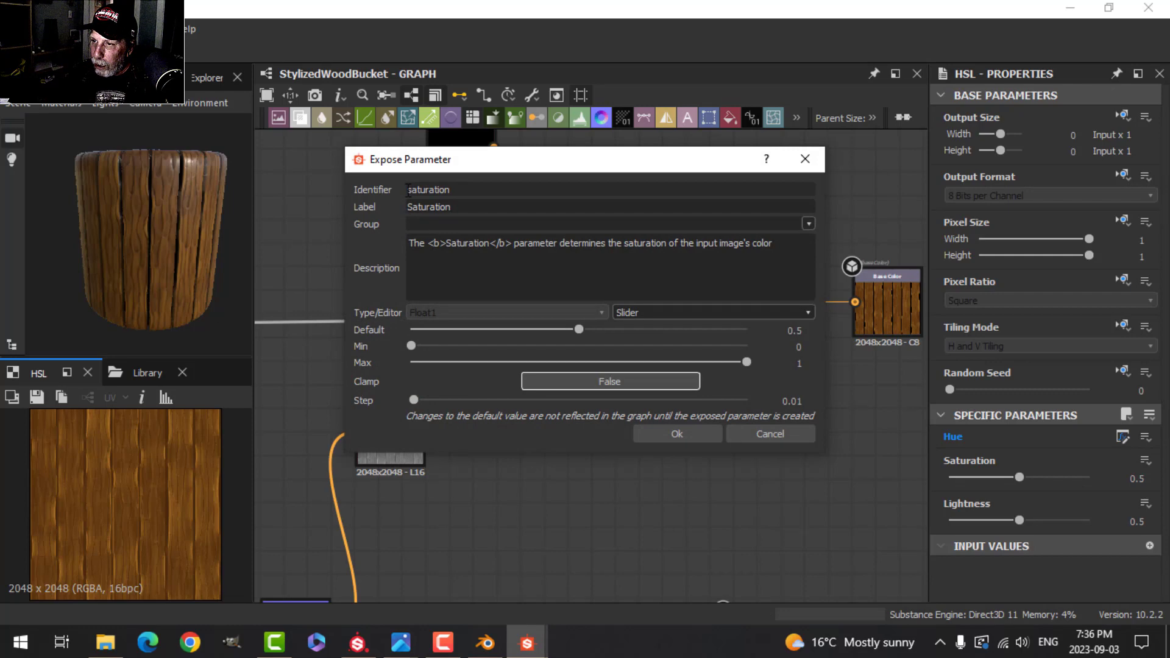
type("Hue")
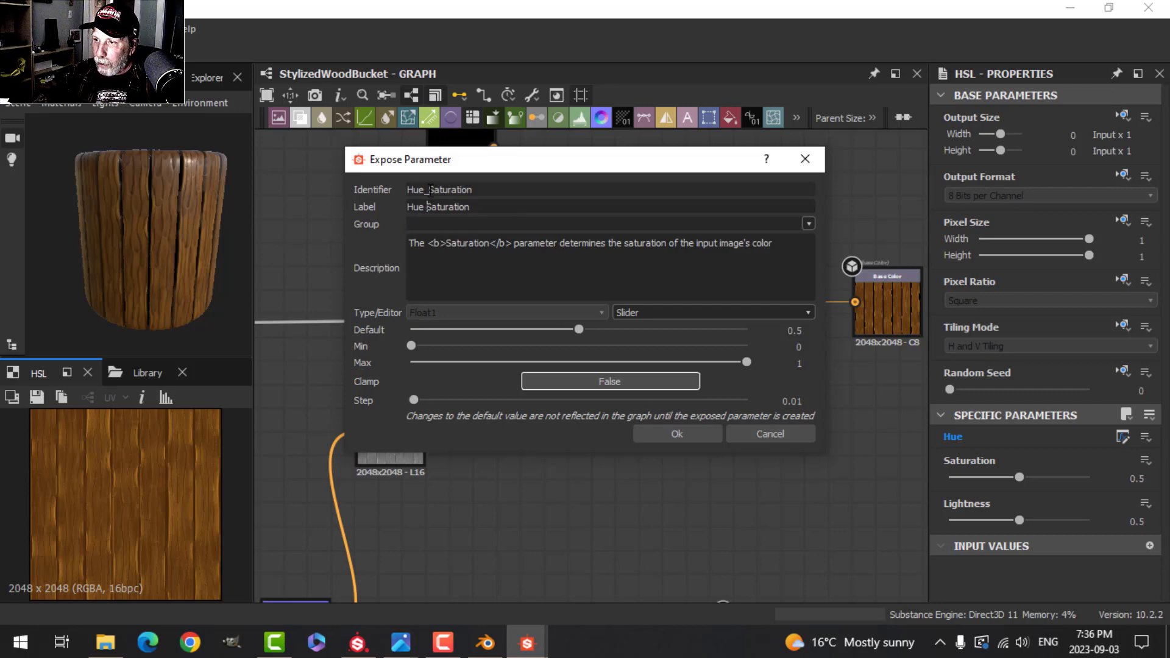
type("Wood")
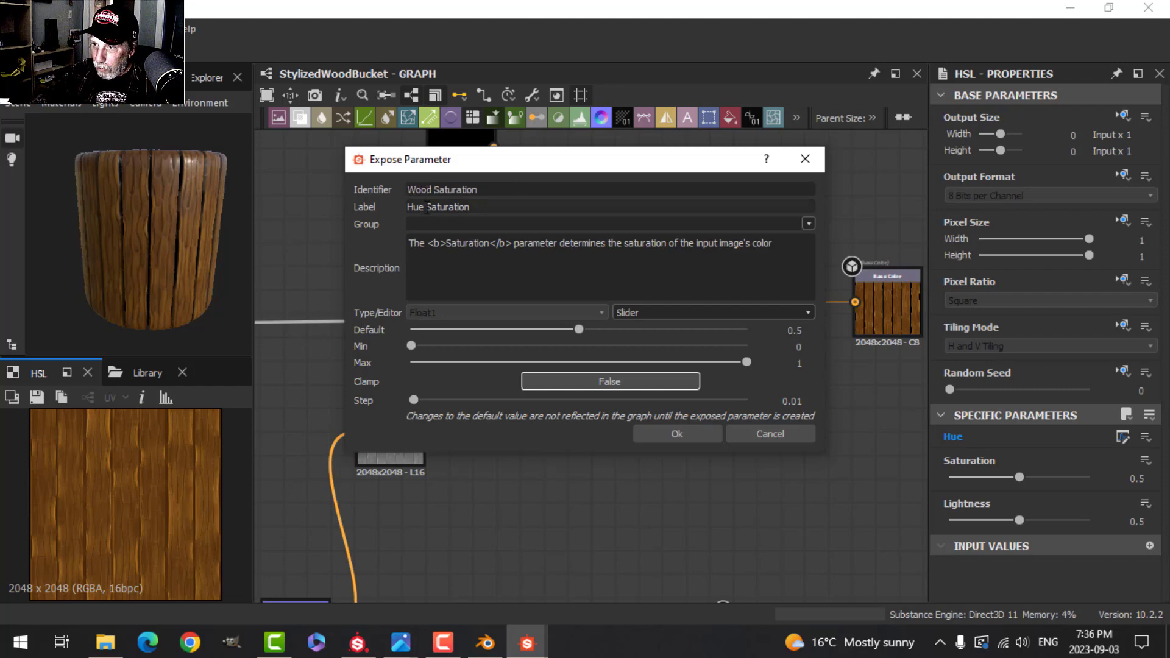
type("od")
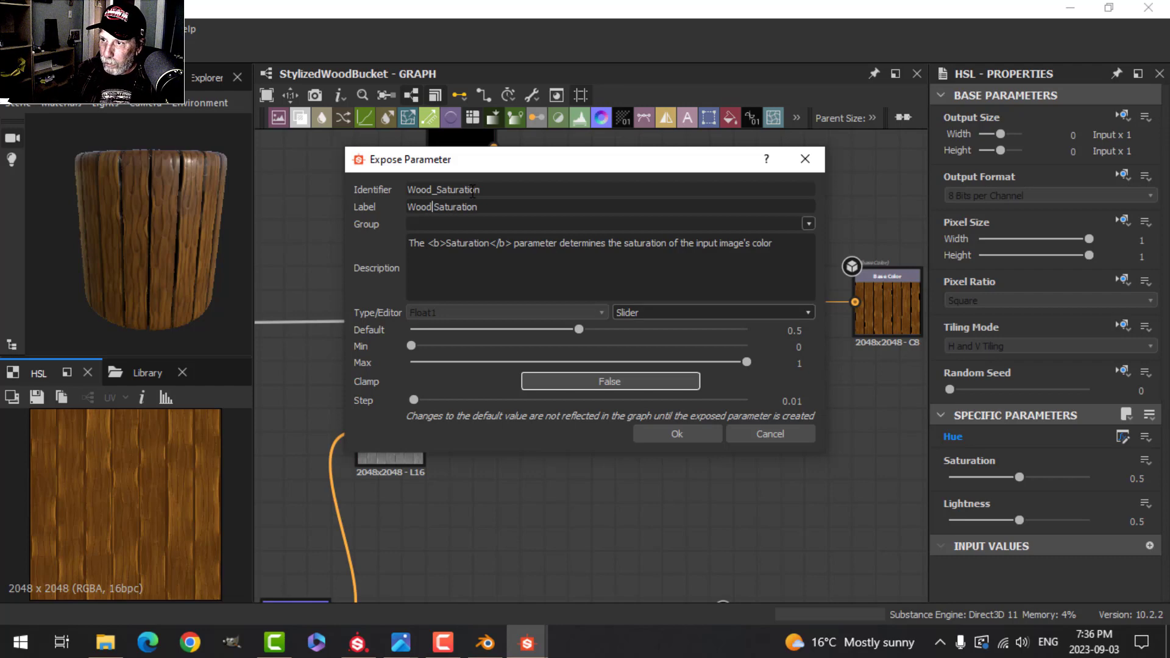
left_click(663, 432)
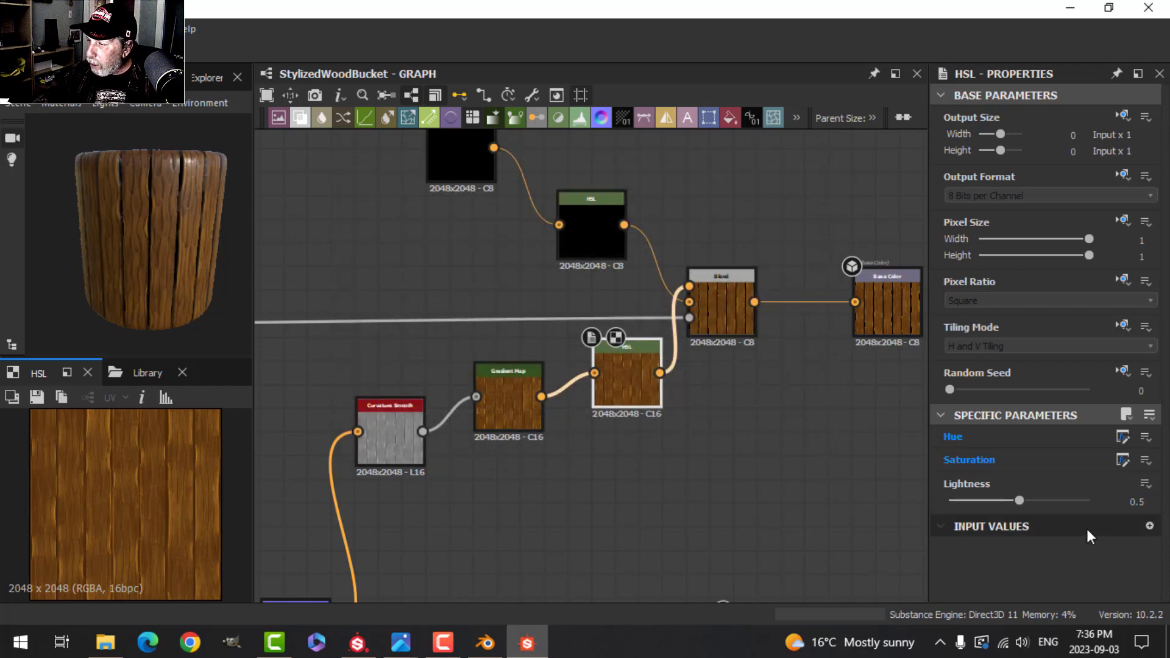
Expose the wood HSL node's Lightness as a new graph input with identifier Wood_Lightness and label Wood Lightness
left_click(1144, 484)
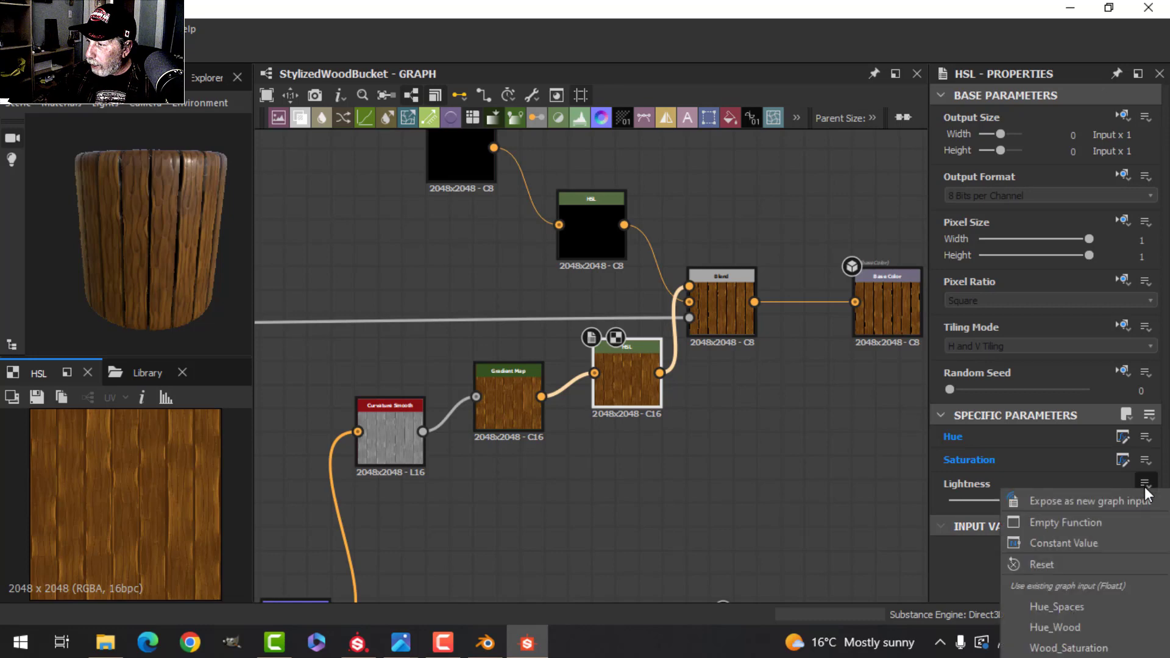
left_click(1094, 501)
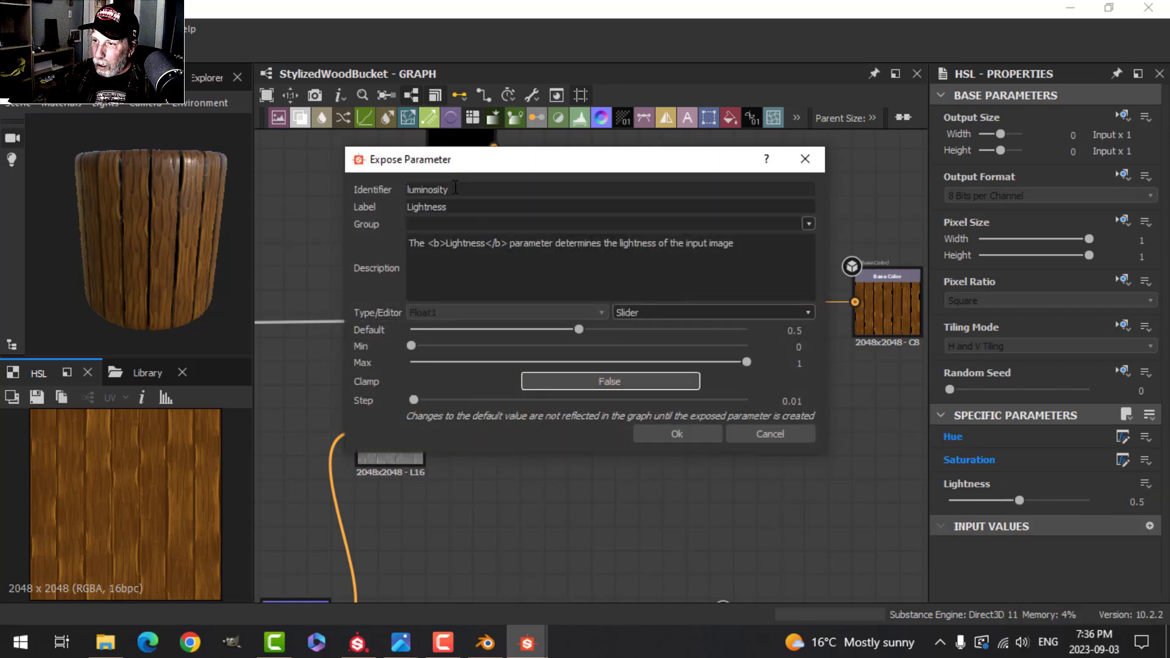
left_click_drag(455, 187, 391, 190)
type("Wood_Lightness")
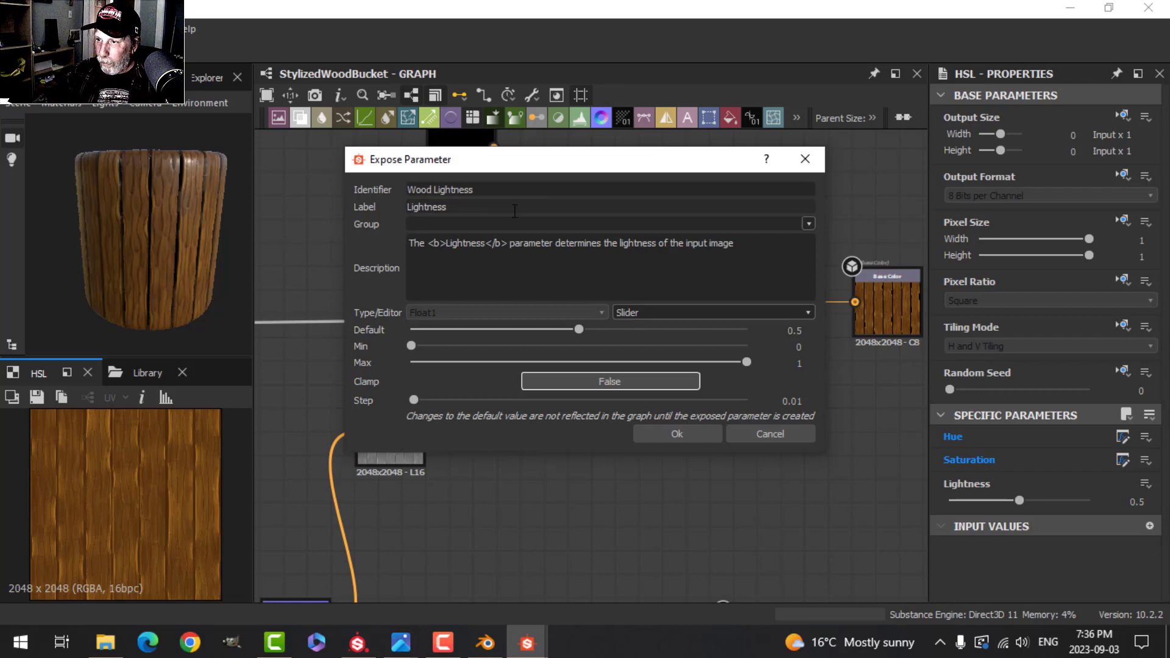
left_click_drag(514, 211, 390, 206)
type("Wood")
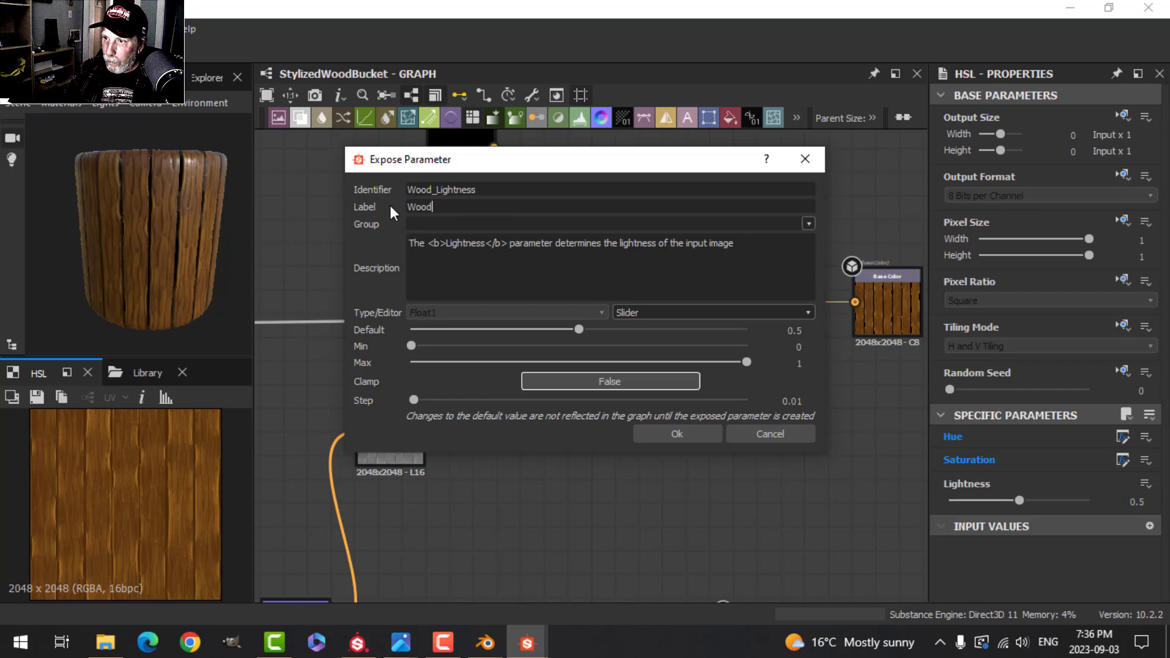
type(" Lightness")
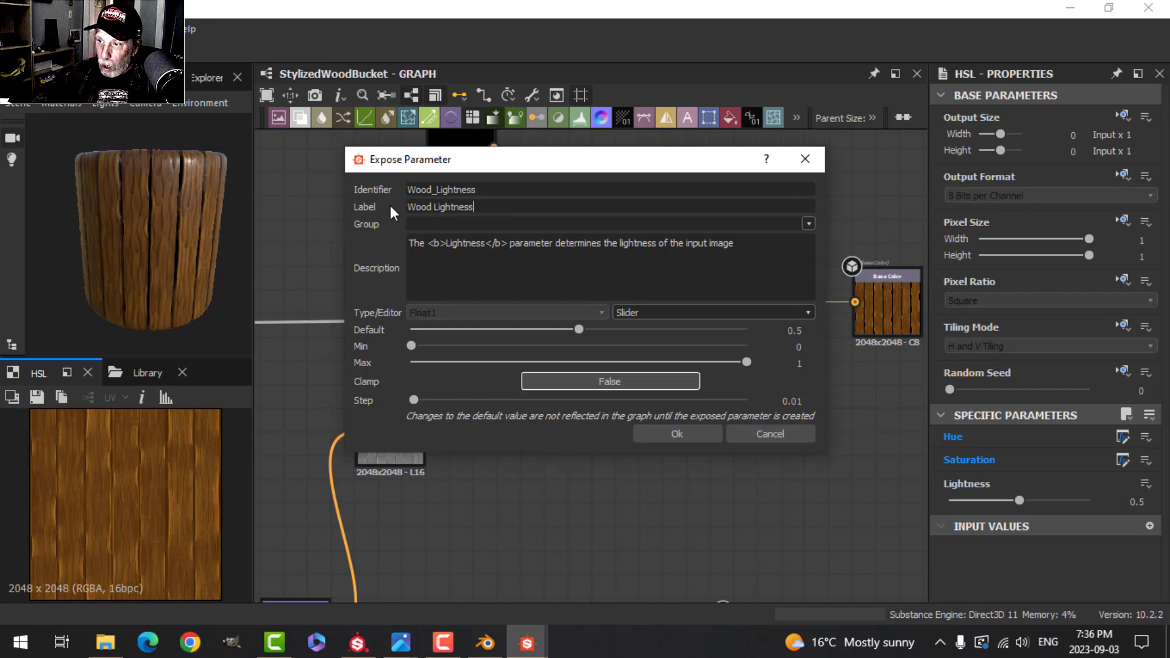
left_click(663, 435)
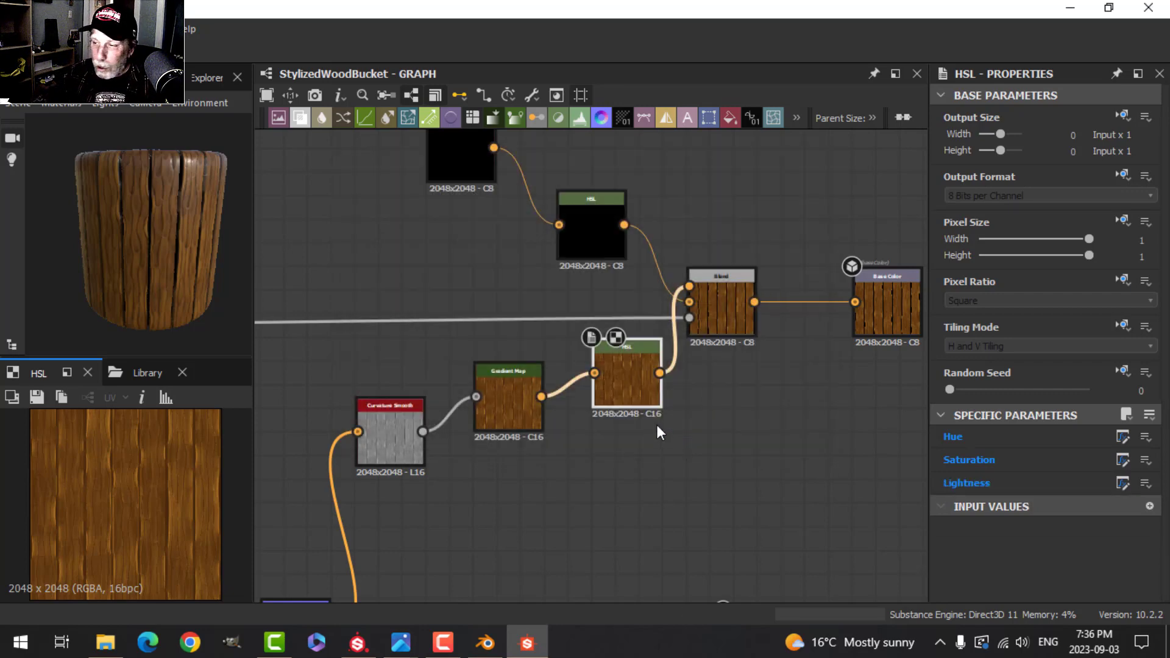
scroll(714, 440, "down", 4)
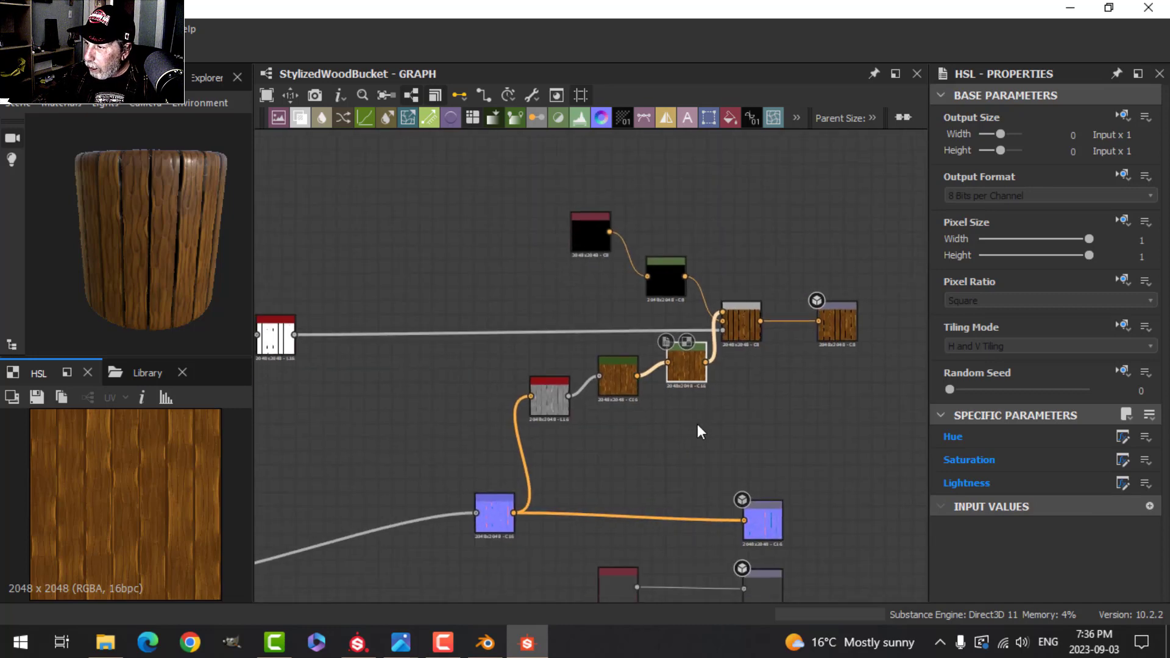
scroll(725, 443, "down", 1)
middle_click_drag(700, 441, 768, 424)
middle_click_drag(693, 430, 791, 394)
scroll(544, 428, "down", 1)
scroll(544, 428, "down", 1)
middle_click_drag(390, 382, 520, 329)
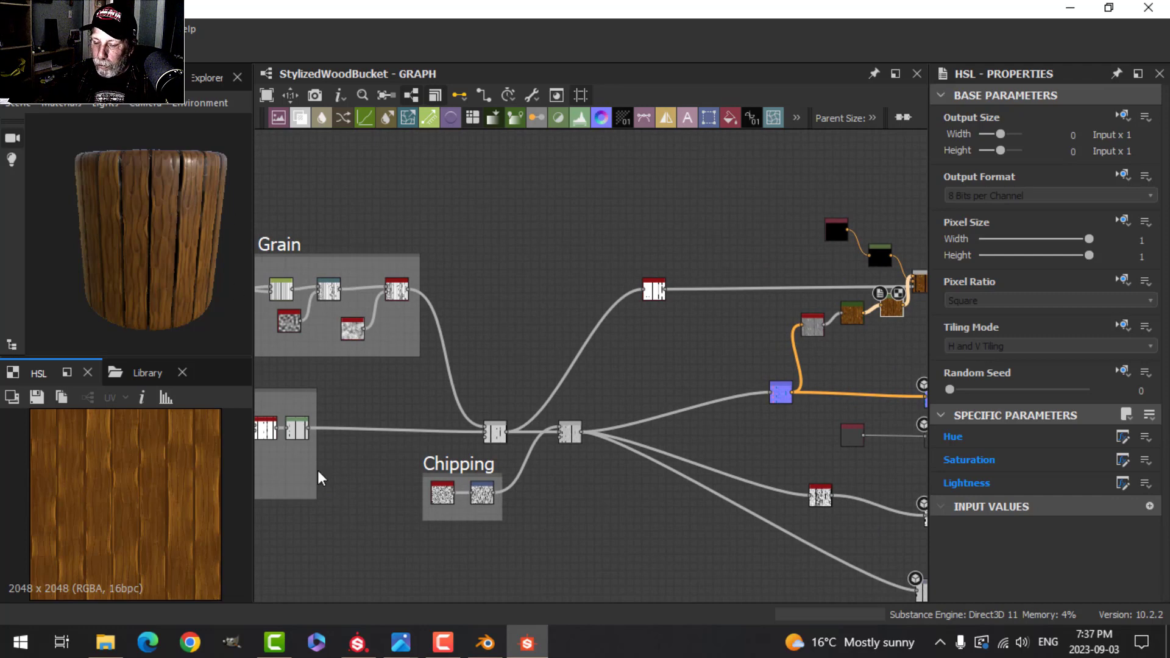
Switch to Substance Painter, try a UV scale of 3 on the WoodSide fill, and restore the scale to 2
left_click(358, 642)
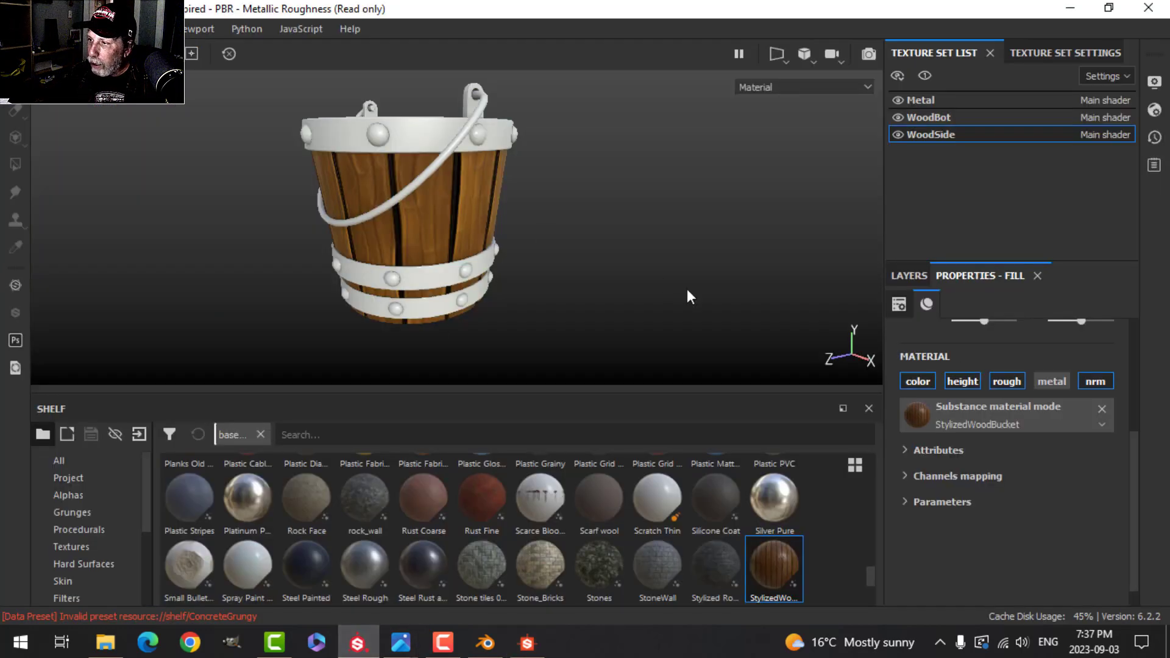
left_click(907, 279)
left_click(982, 279)
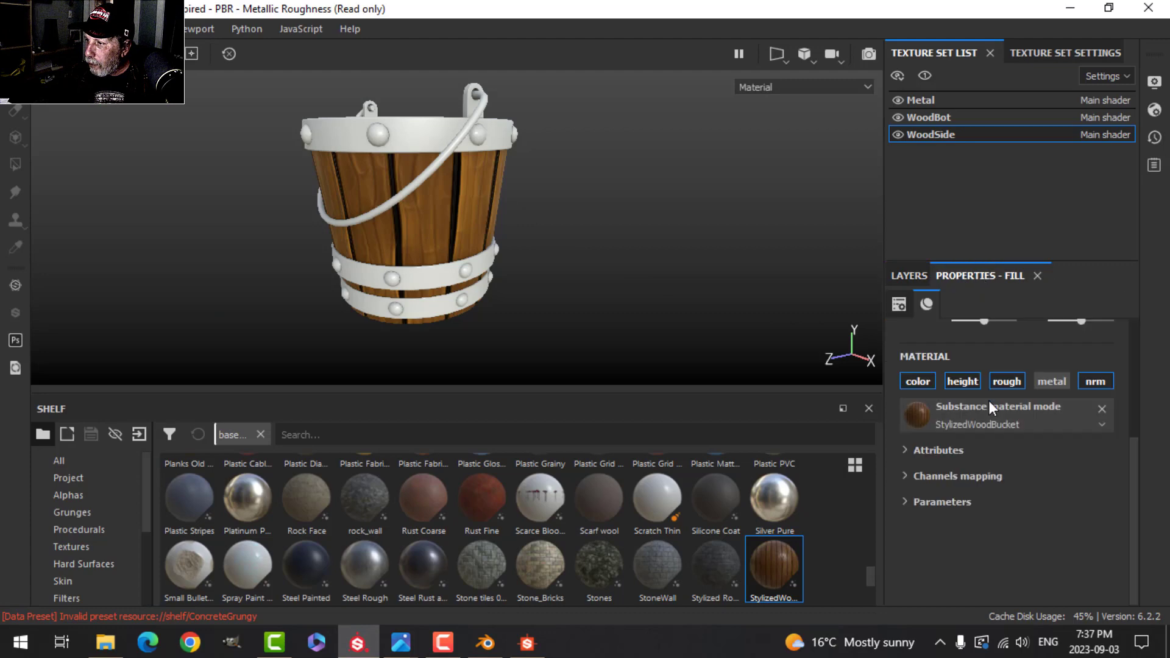
scroll(988, 402, "up", 3)
left_click(1013, 444)
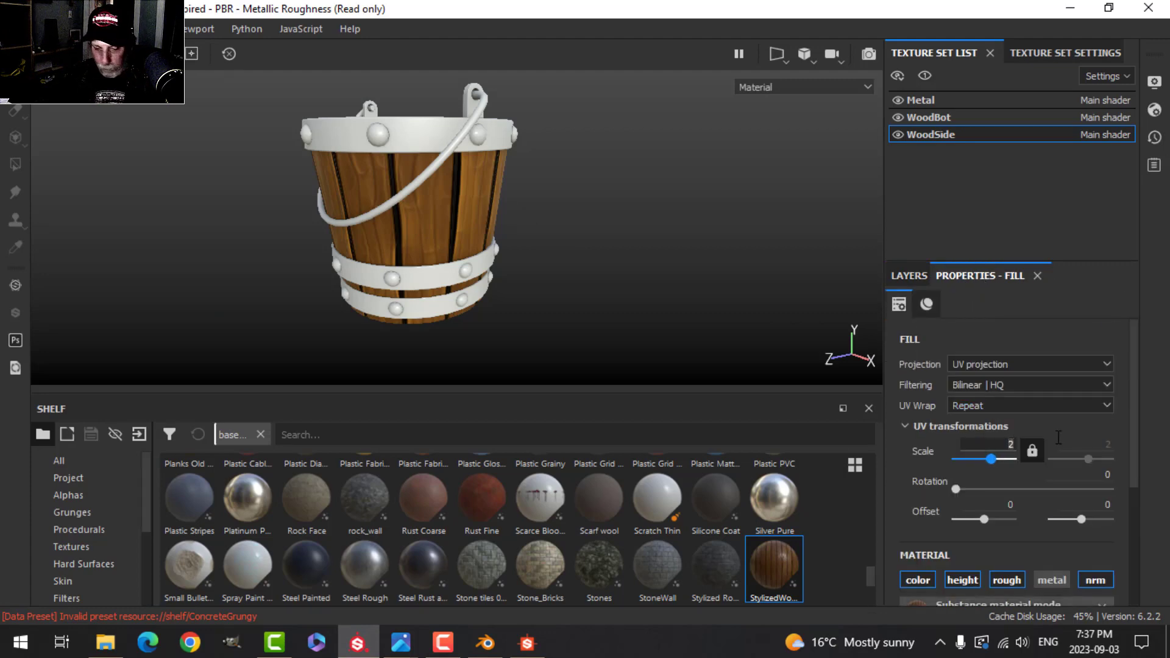
type("3")
key("Return")
left_click_drag(664, 310, 540, 195, "alt")
left_click(987, 447)
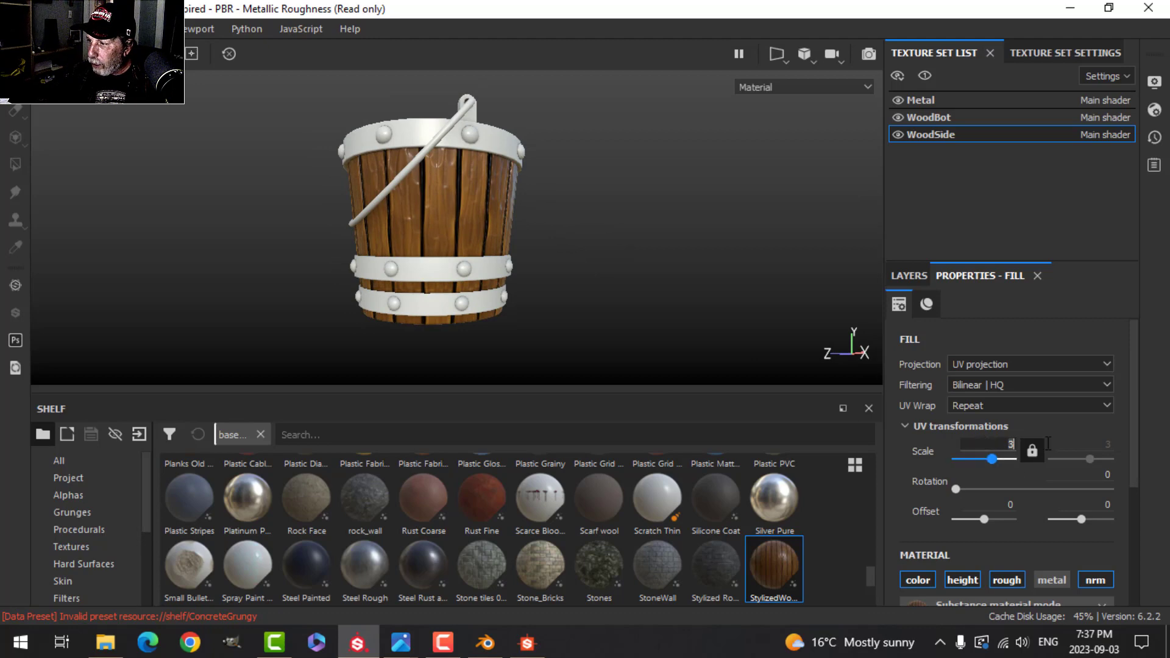
type("2")
key("Return")
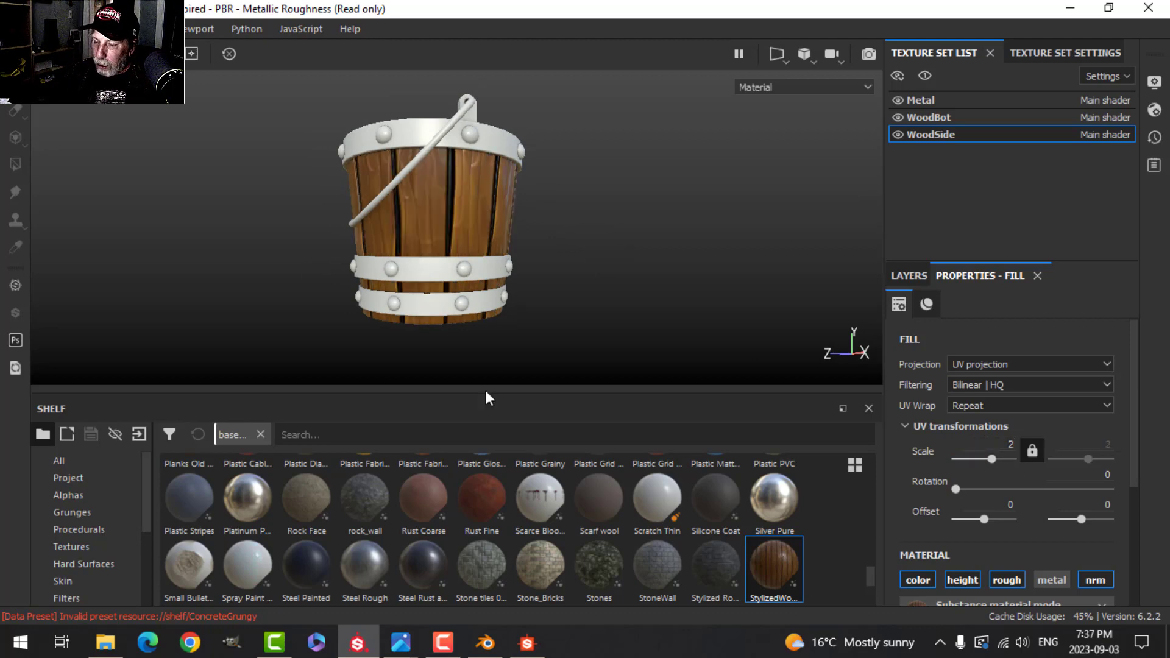
Switch to Substance Designer and show the properties of the Tile Sampler node in the Wood Planks frame
left_click(525, 648)
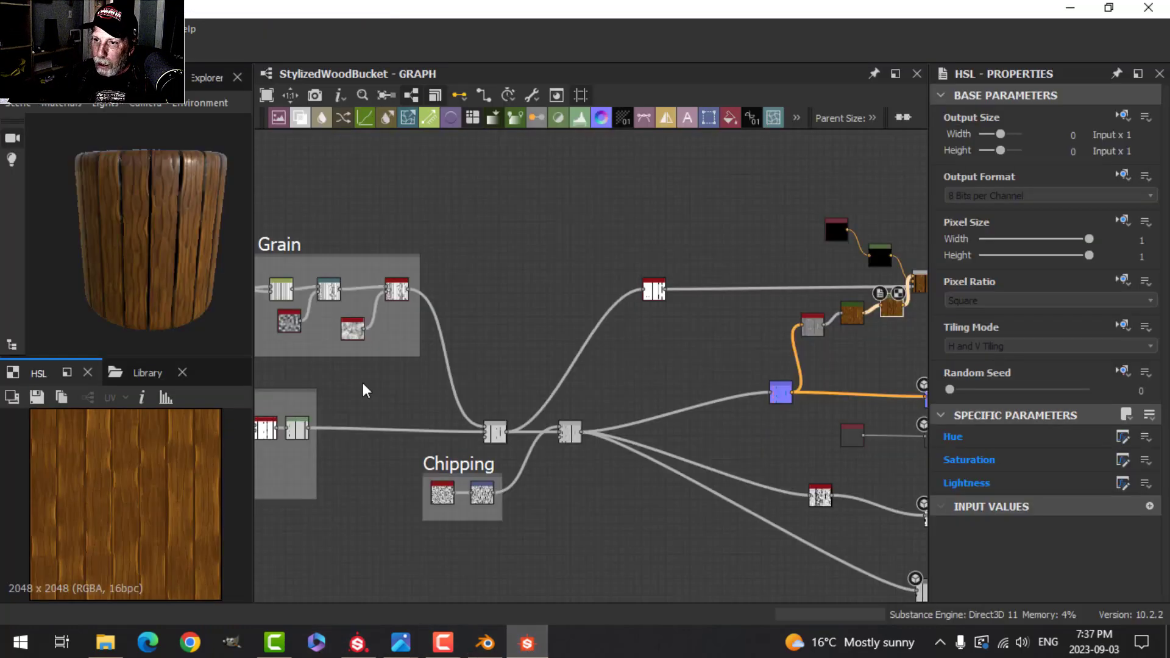
scroll(242, 373, "down", 2)
scroll(433, 362, "down", 2)
middle_click_drag(432, 362, 660, 297)
scroll(579, 344, "up", 4)
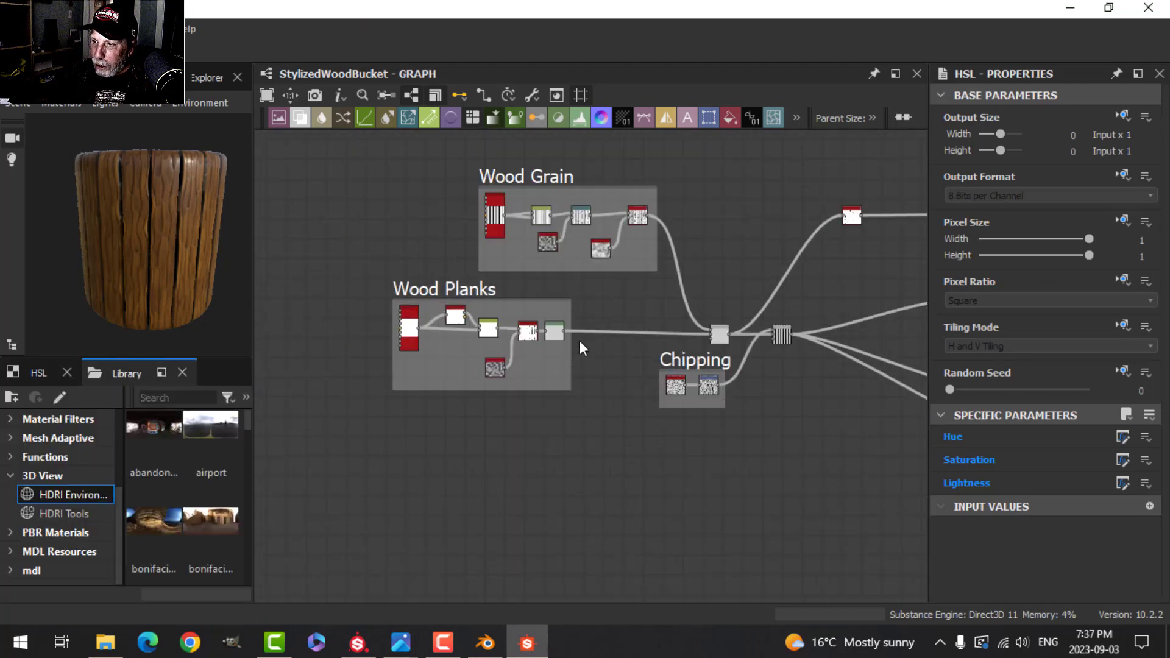
middle_click_drag(466, 368, 594, 364)
scroll(509, 369, "up", 5)
middle_click_drag(425, 345, 474, 420)
scroll(474, 420, "up", 2)
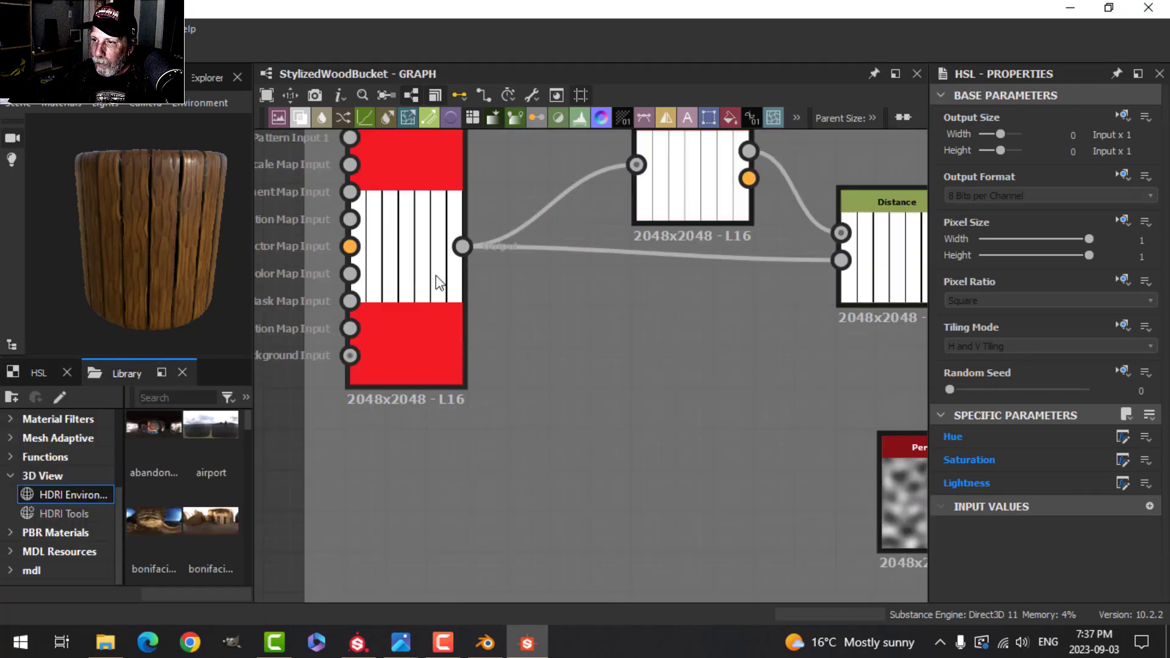
left_click(457, 268)
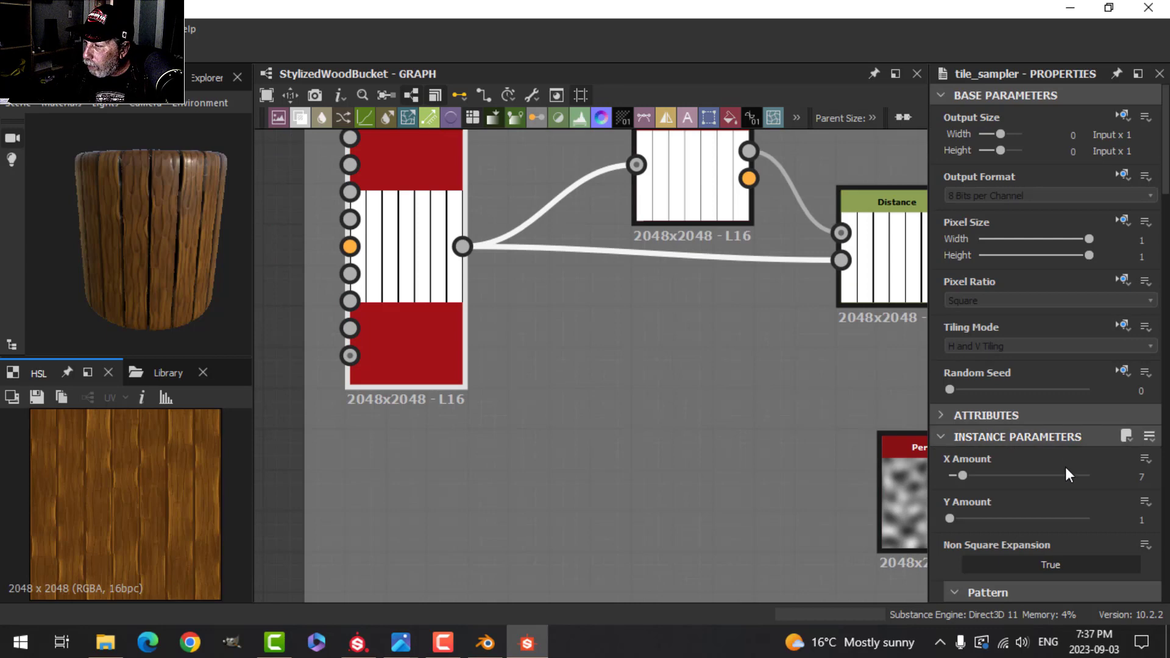
Expose the Tile Sampler's X Amount as a new graph input with identifier Plank_Number and label Plank Number
scroll(1065, 467, "down", 1)
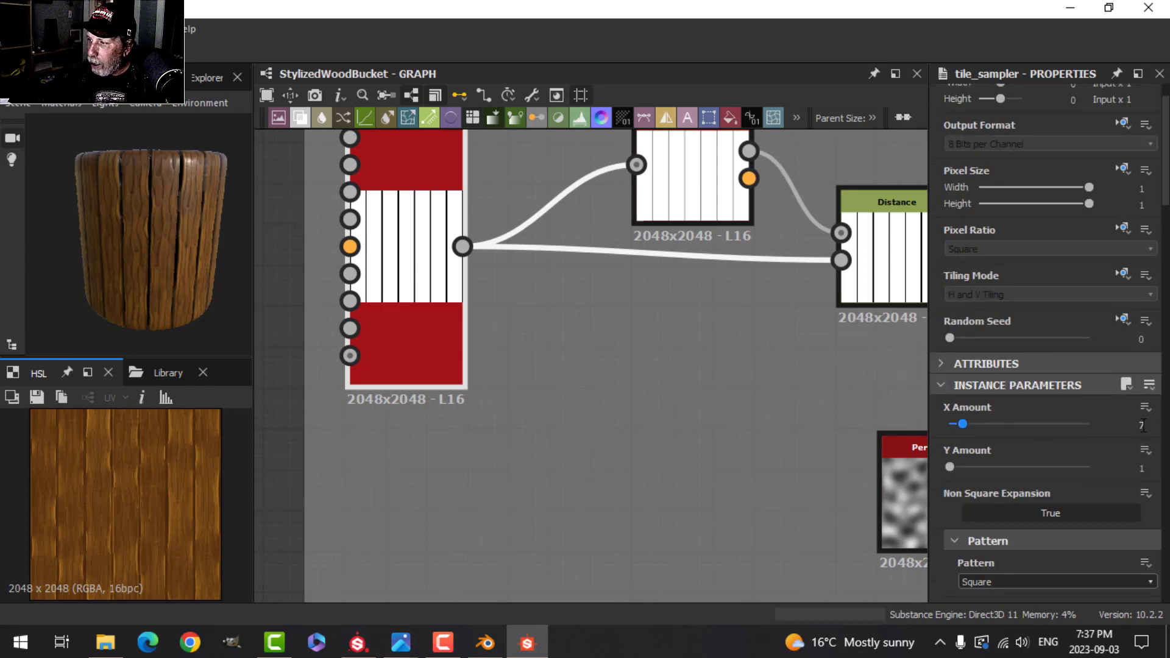
left_click(1145, 406)
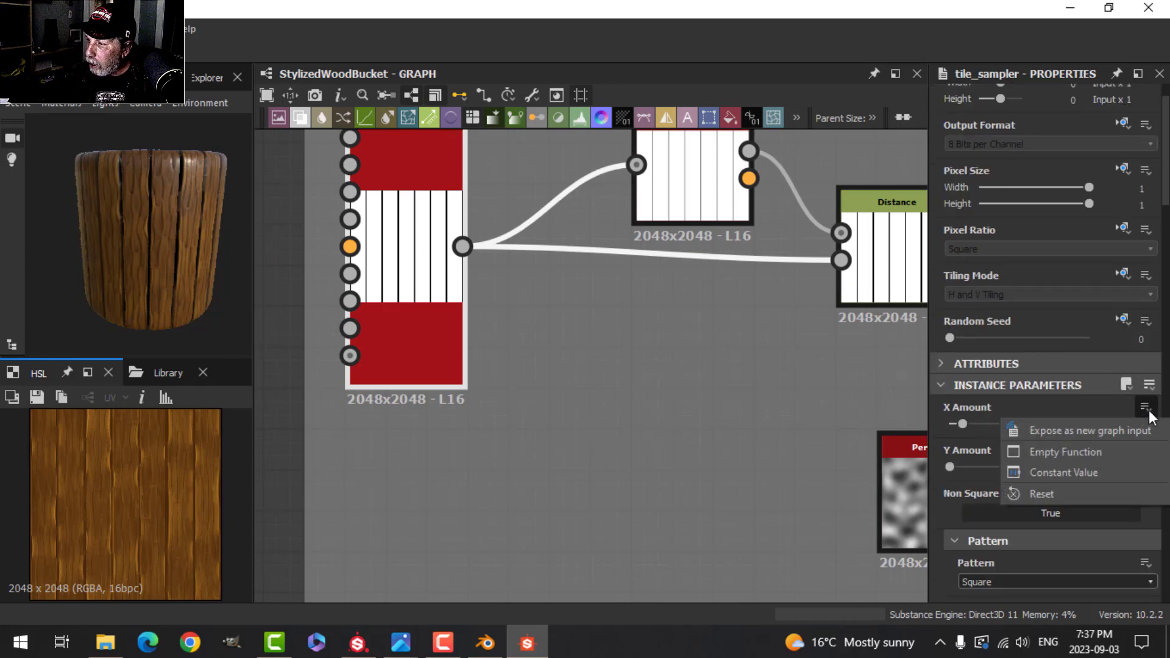
left_click(1088, 431)
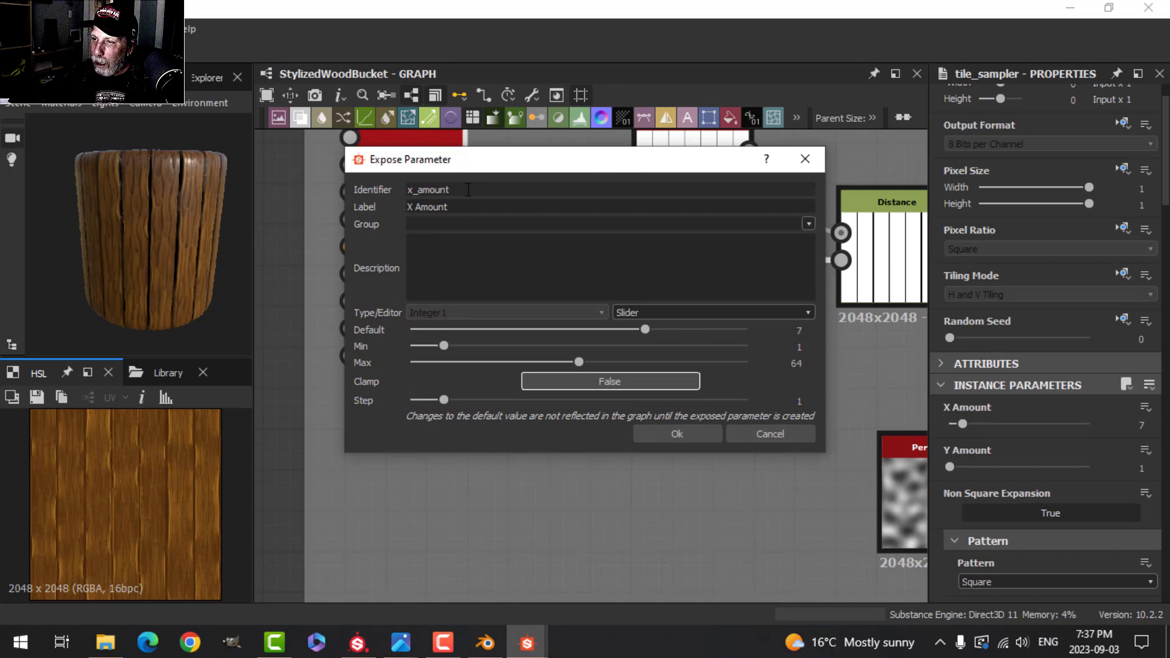
double_click(486, 190)
type("Plant Number")
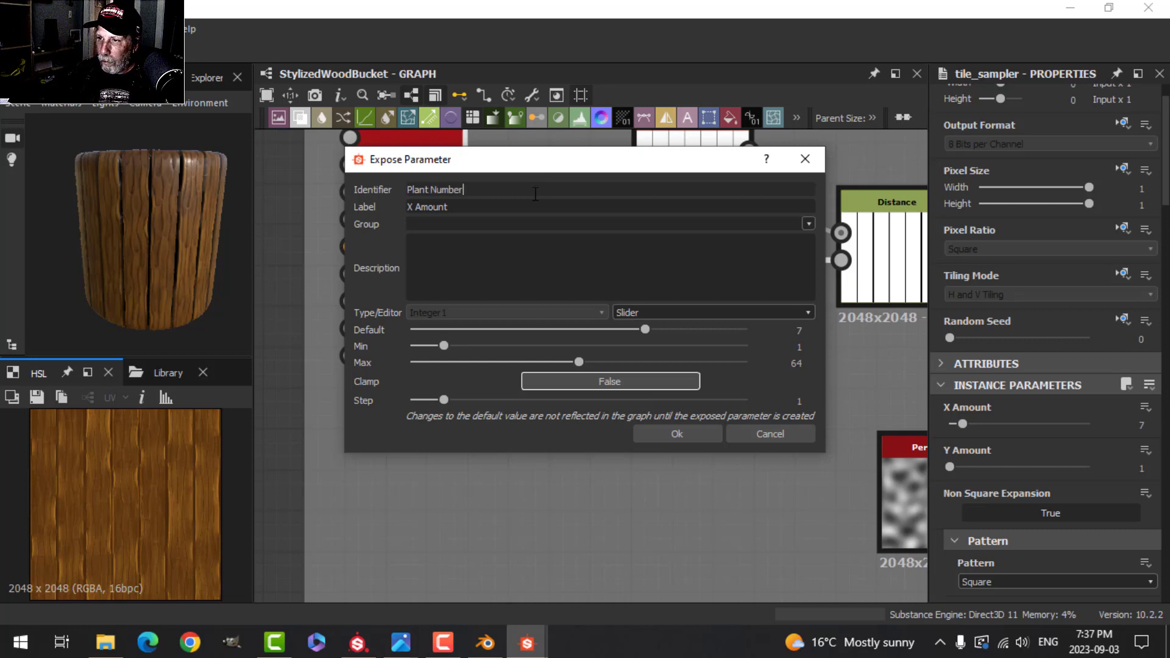
key("Tab")
type("Pl")
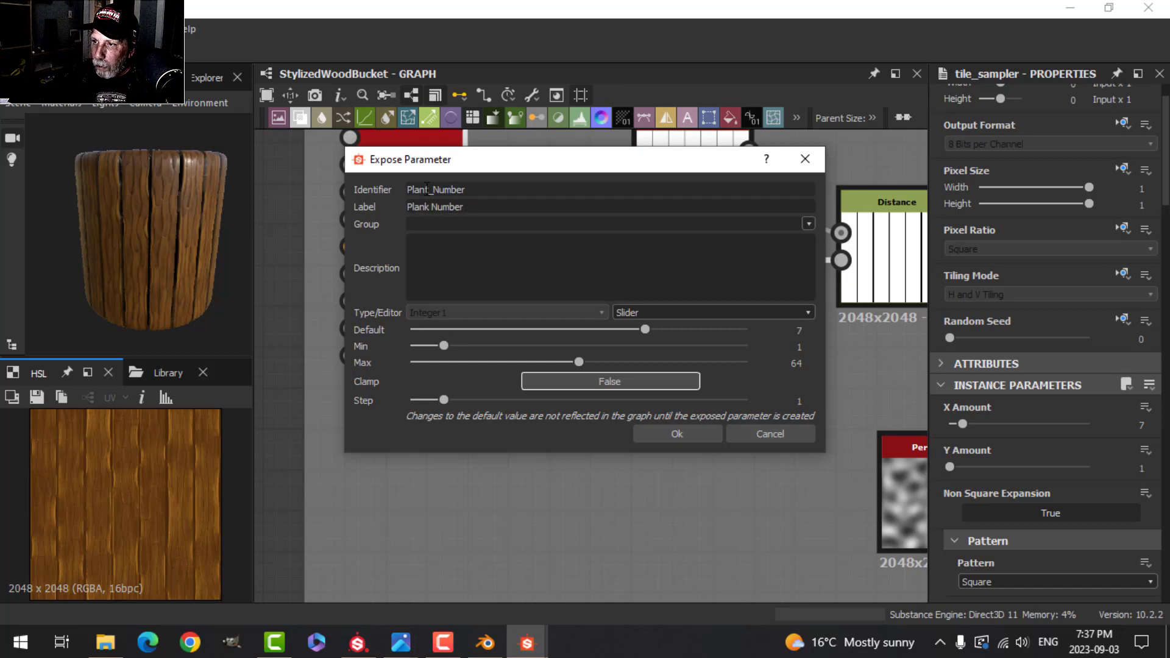
key("BackSpace")
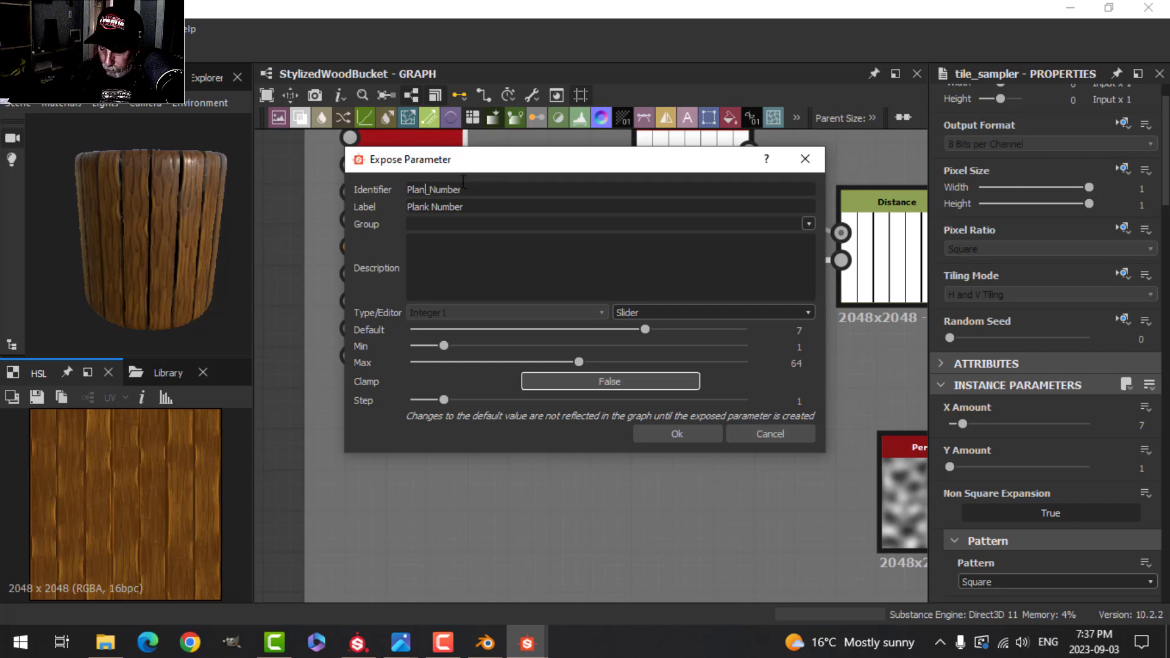
type("k")
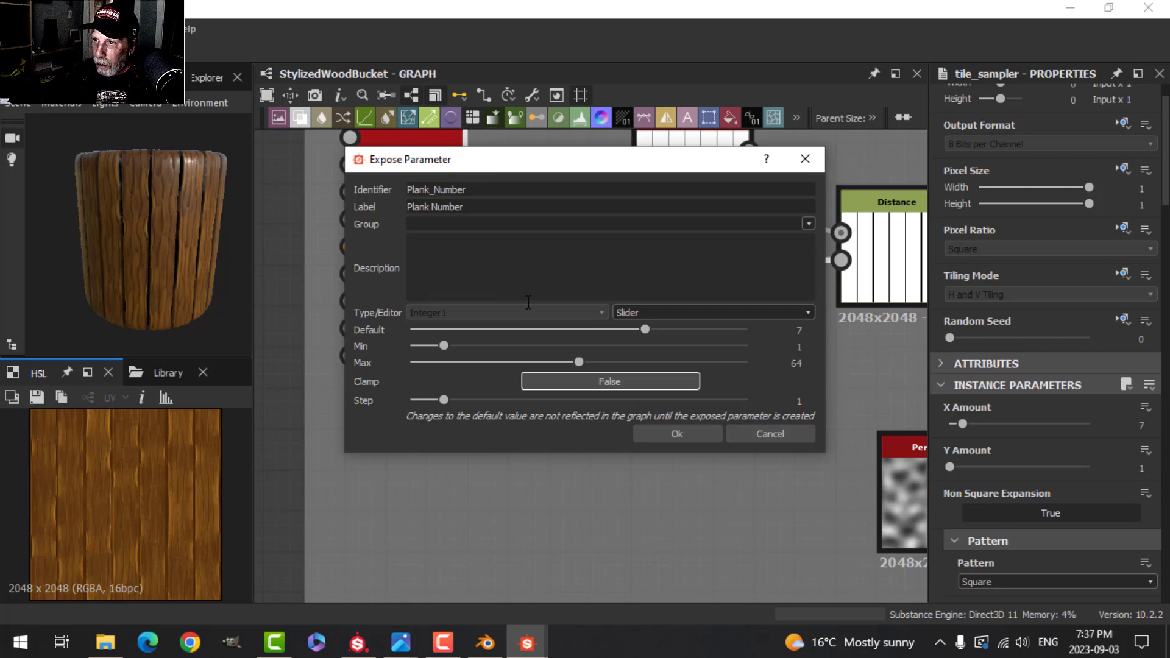
left_click(677, 435)
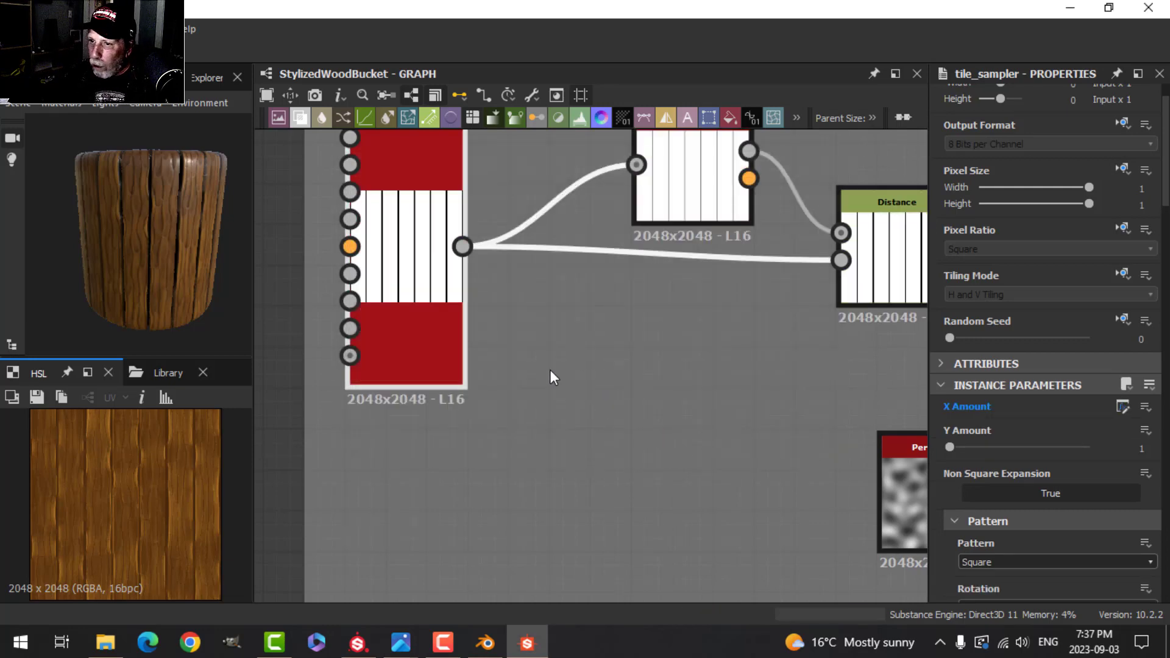
Inspect the planks up close in the 3D view and on the bucket in Substance Painter
scroll(168, 240, "up", 2)
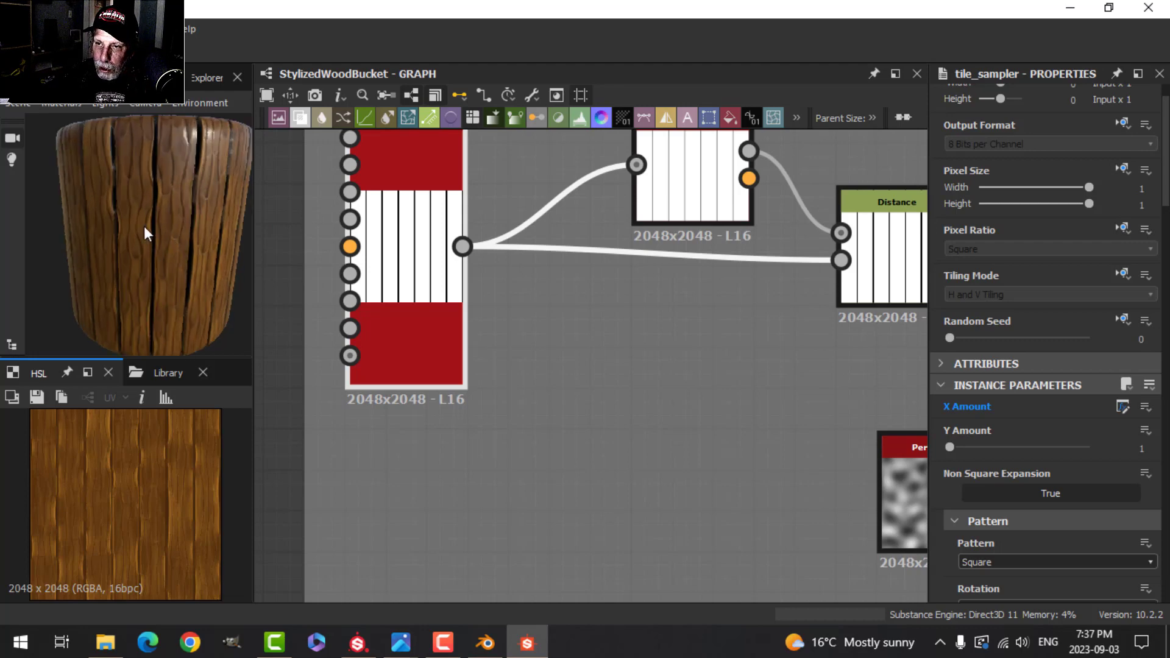
left_click(357, 642)
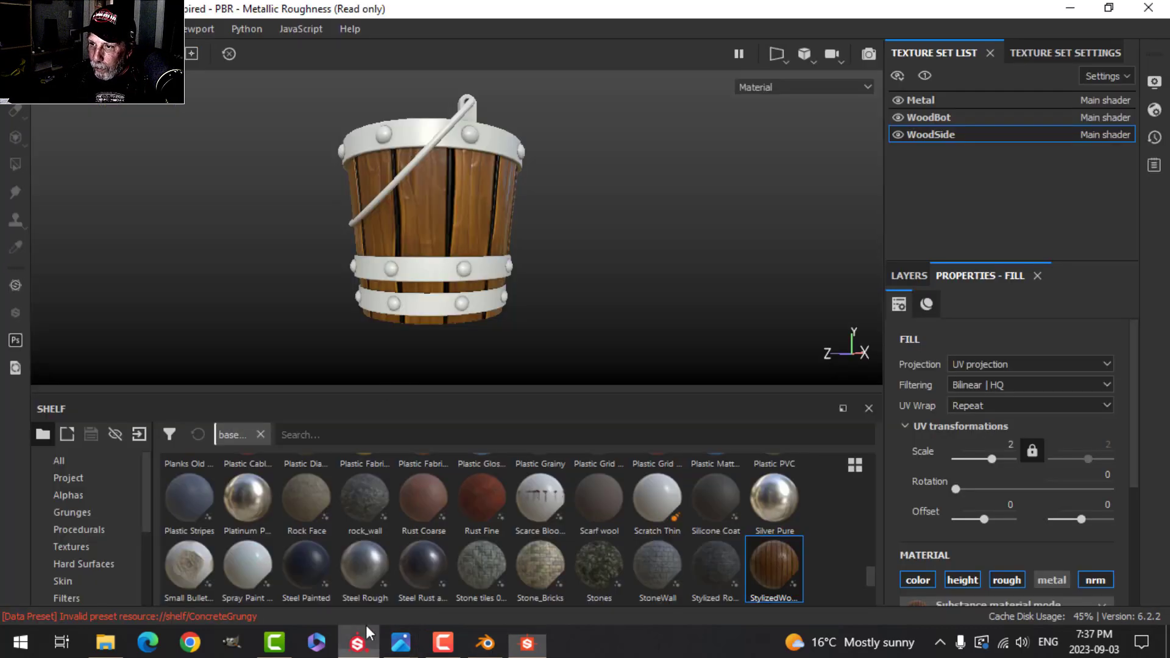
scroll(444, 201, "up", 2)
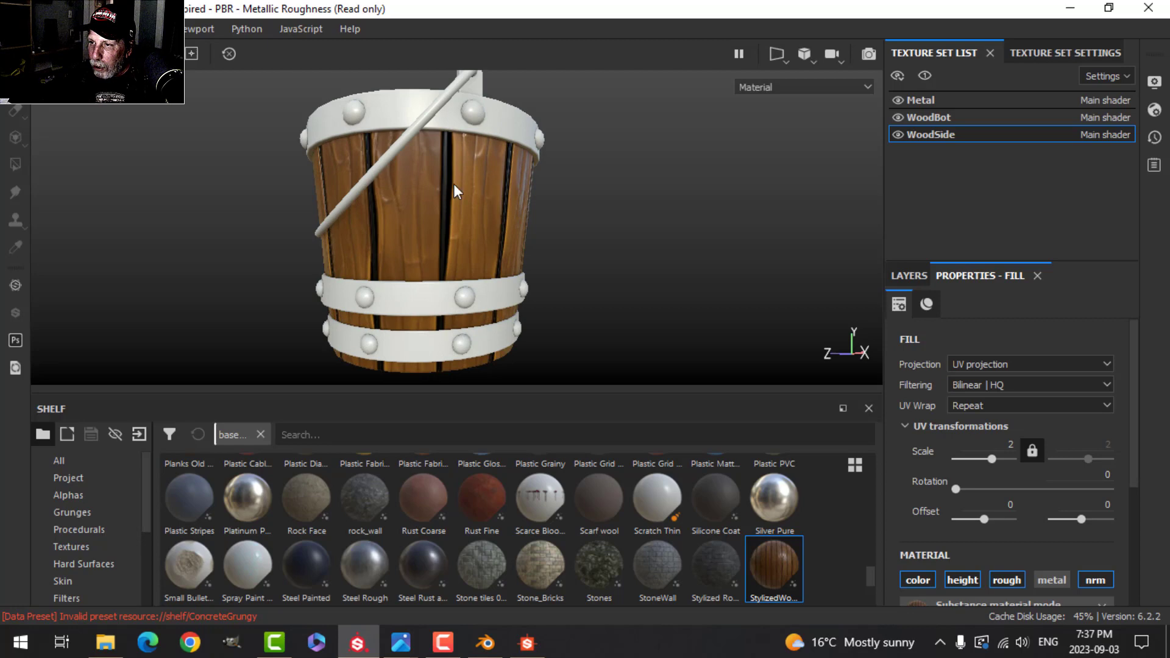
Switch to Substance Designer and expose the Tile Sampler's Scale as a new graph input with identifier Plank_Space and label Plank Space
scroll(460, 213, "up", 1)
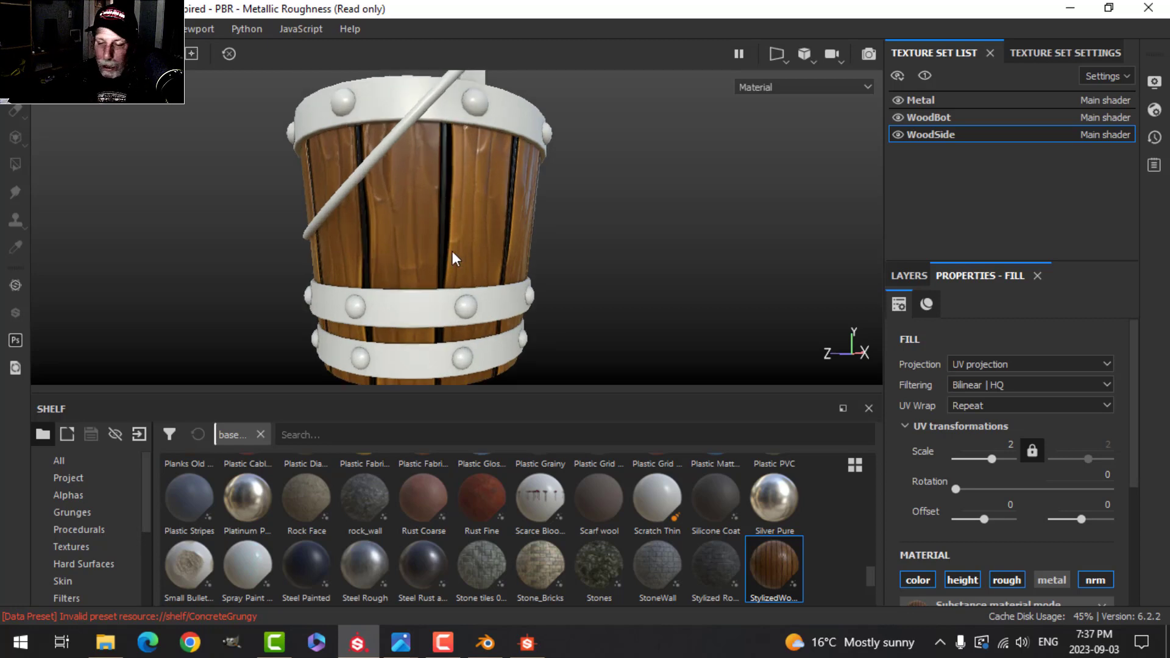
left_click(527, 643)
scroll(579, 360, "down", 2)
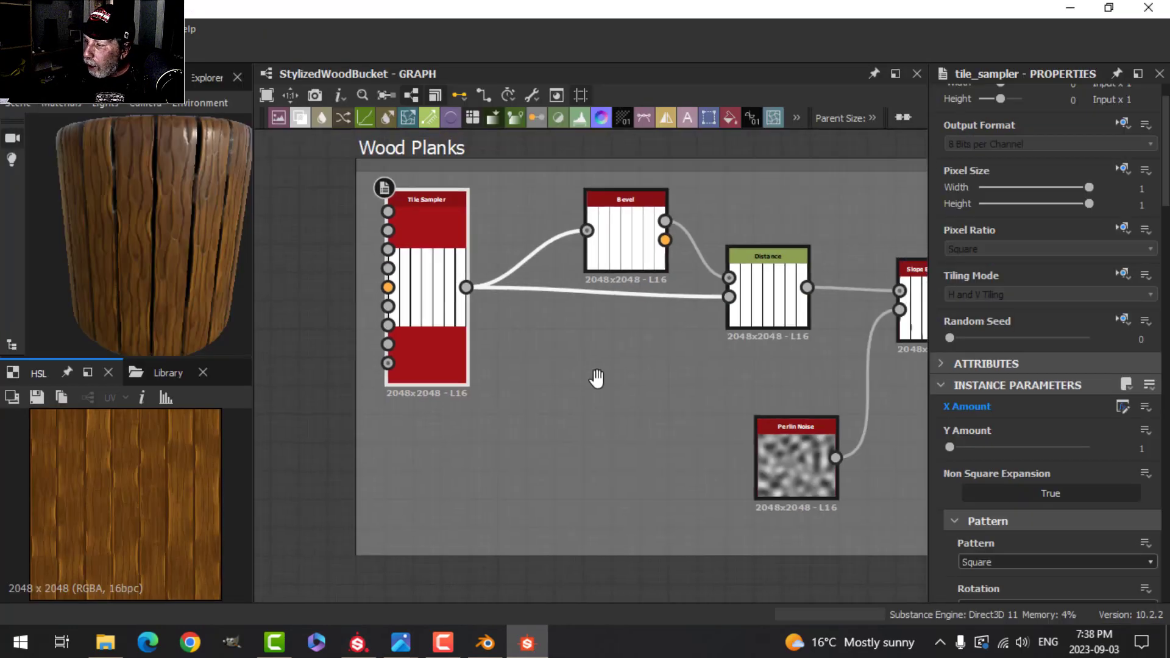
scroll(1093, 448, "down", 1)
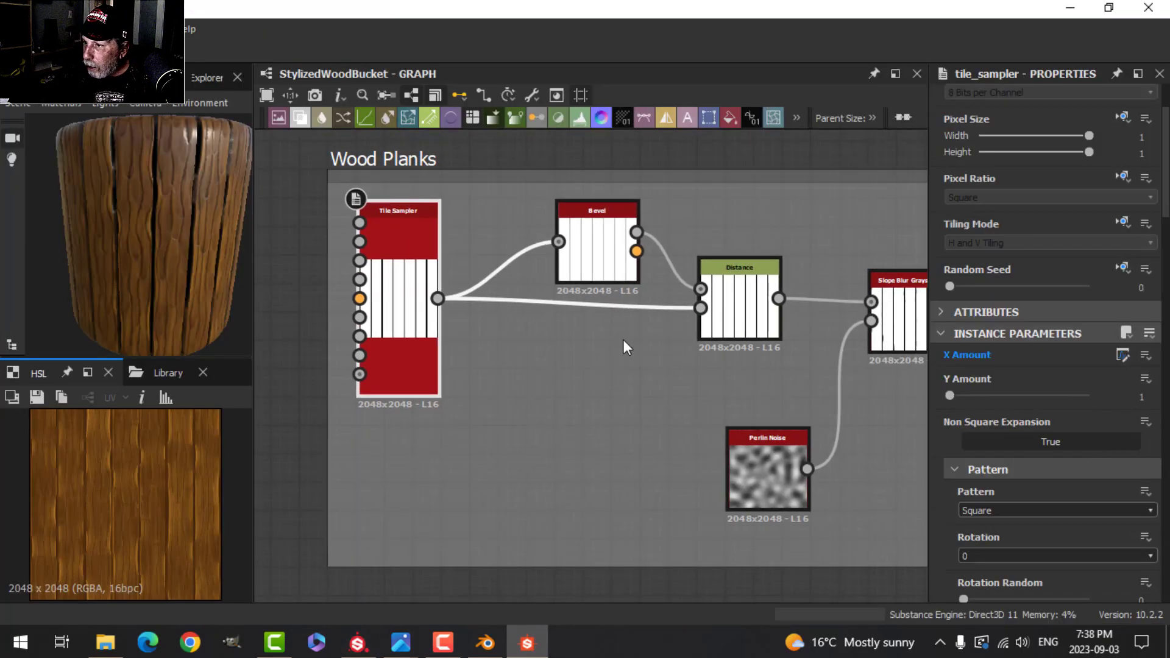
scroll(1107, 466, "down", 6)
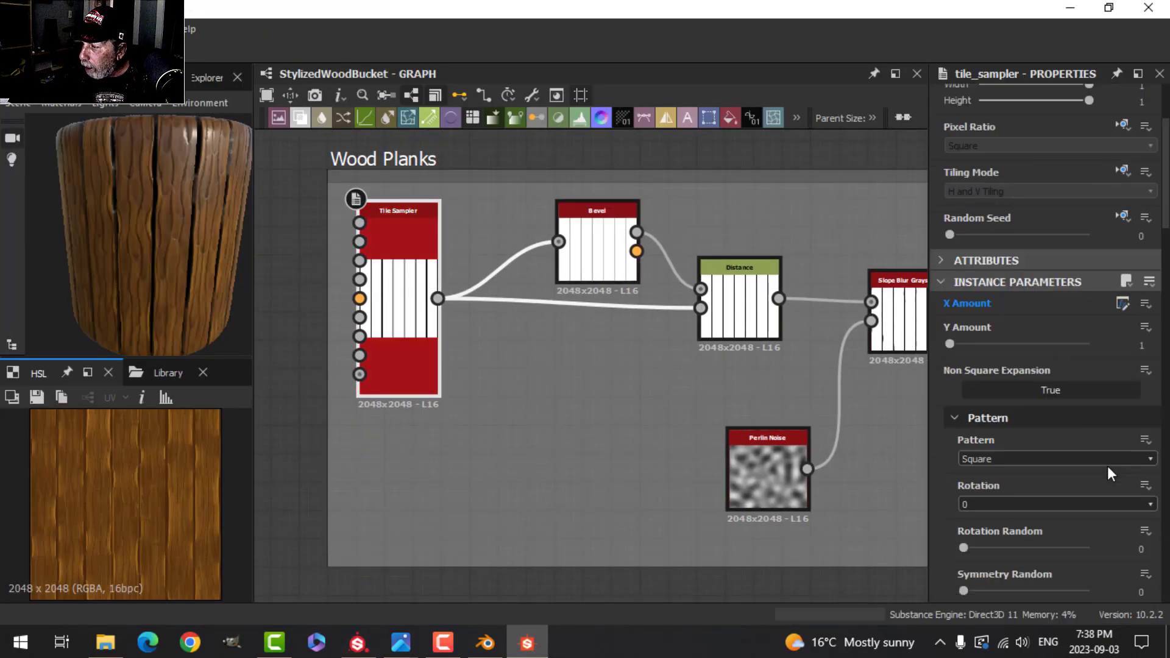
scroll(1107, 465, "down", 3)
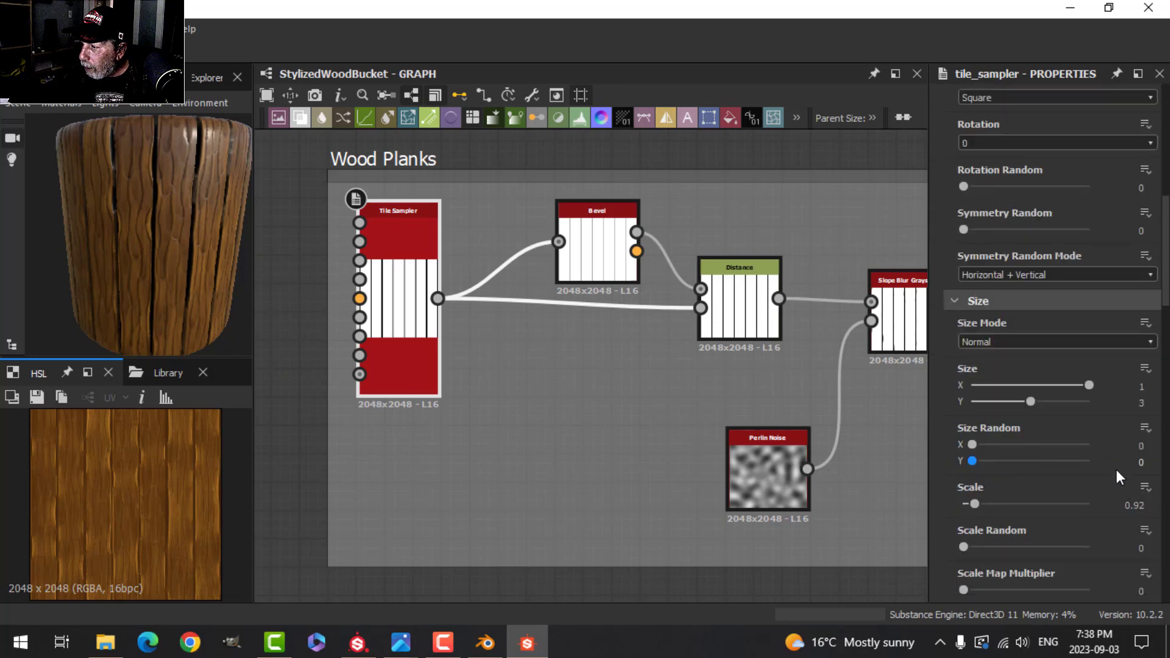
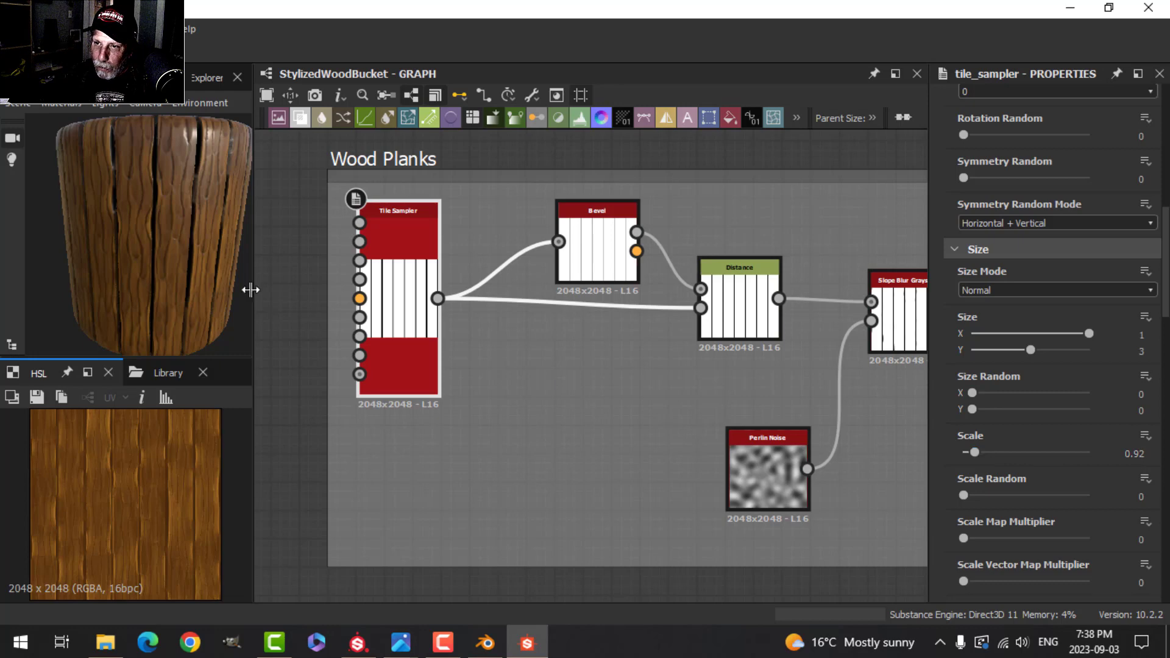
left_click(1146, 437)
left_click(1114, 453)
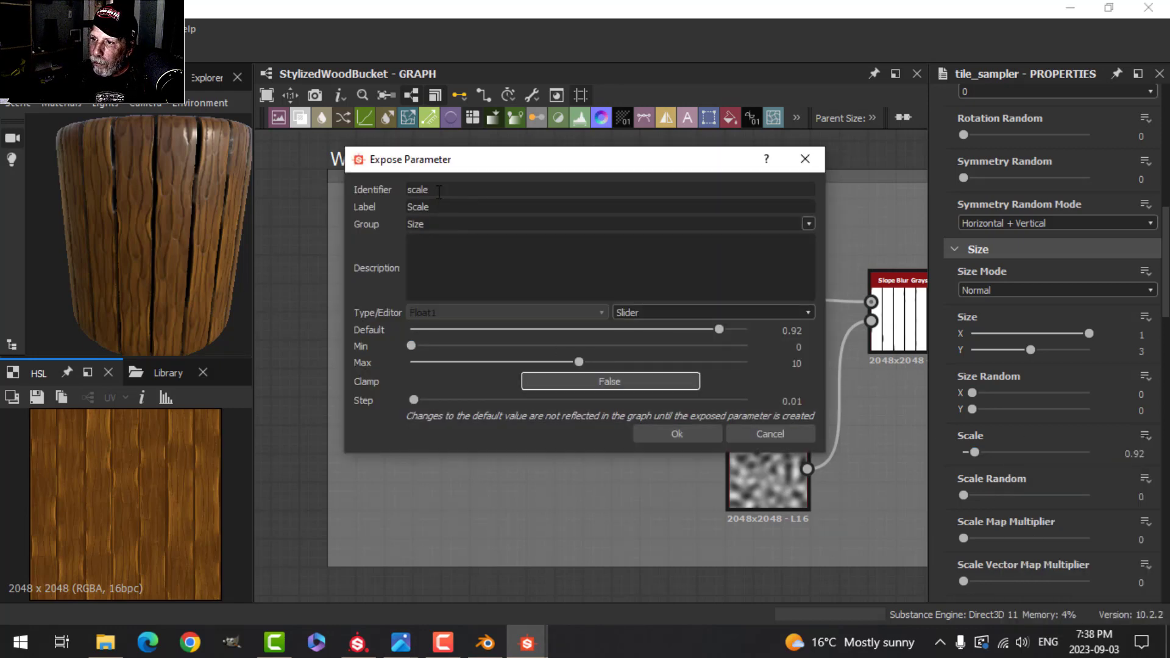
double_click(520, 189)
type("Plank Space")
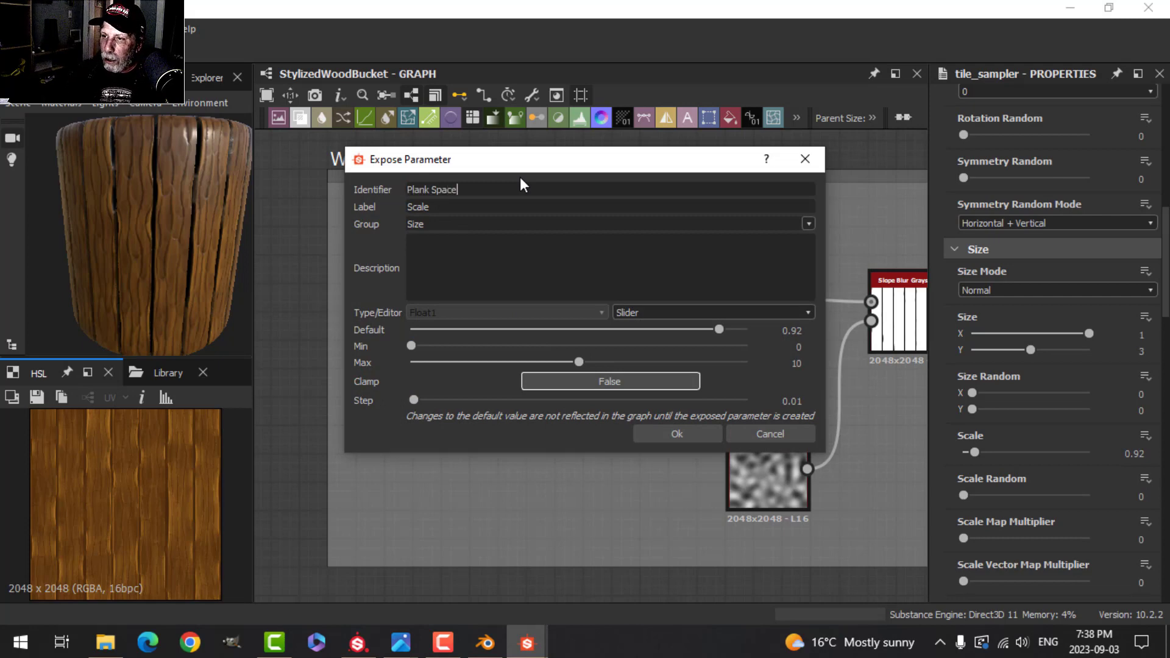
double_click(445, 207)
type("Plank Space")
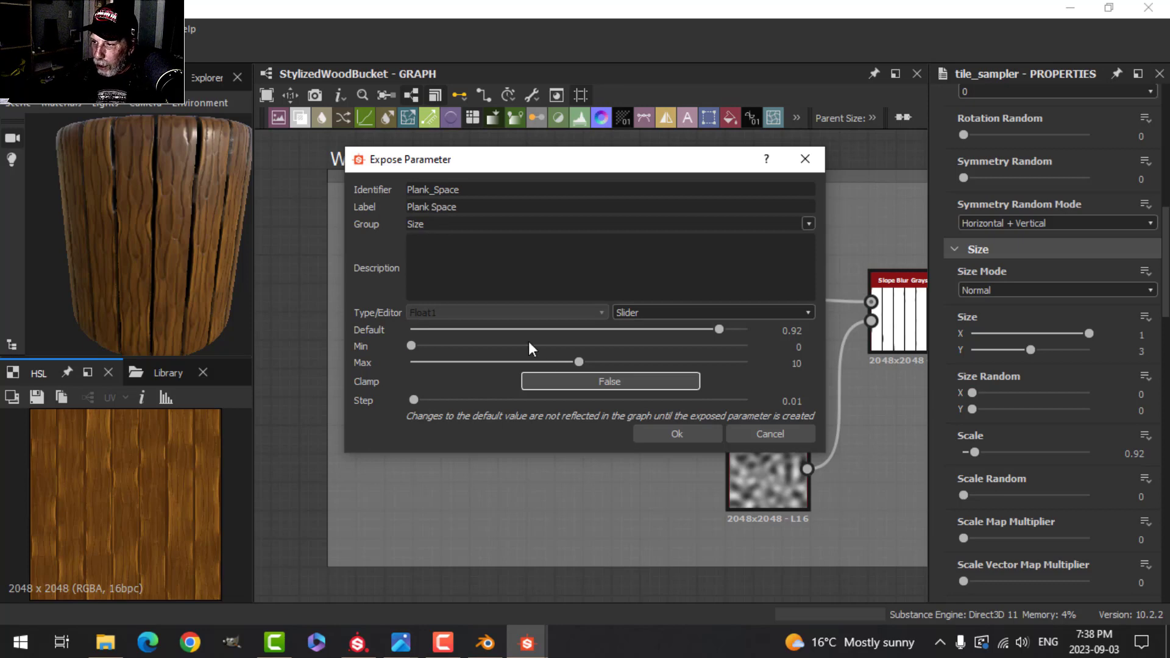
left_click(663, 437)
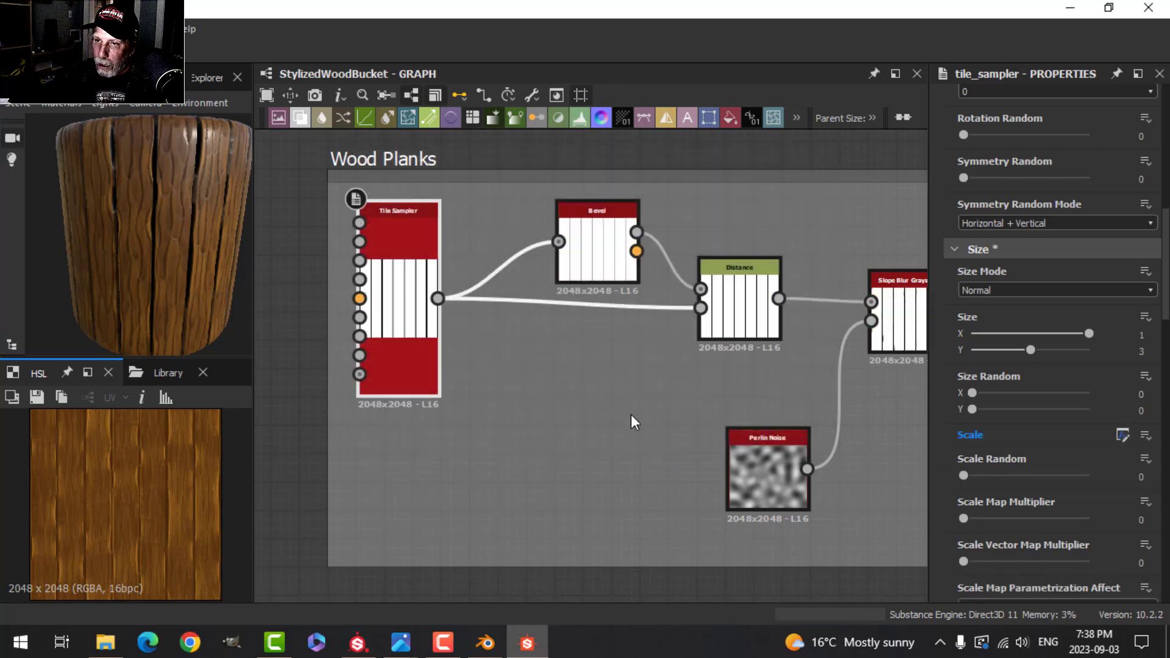
Publish the StylizedWoodBucketVideo package as StylizedWoodBucketVideo.sbsar in the WOOD folder, overwriting the existing archive and keeping the default publish options
left_click(213, 77)
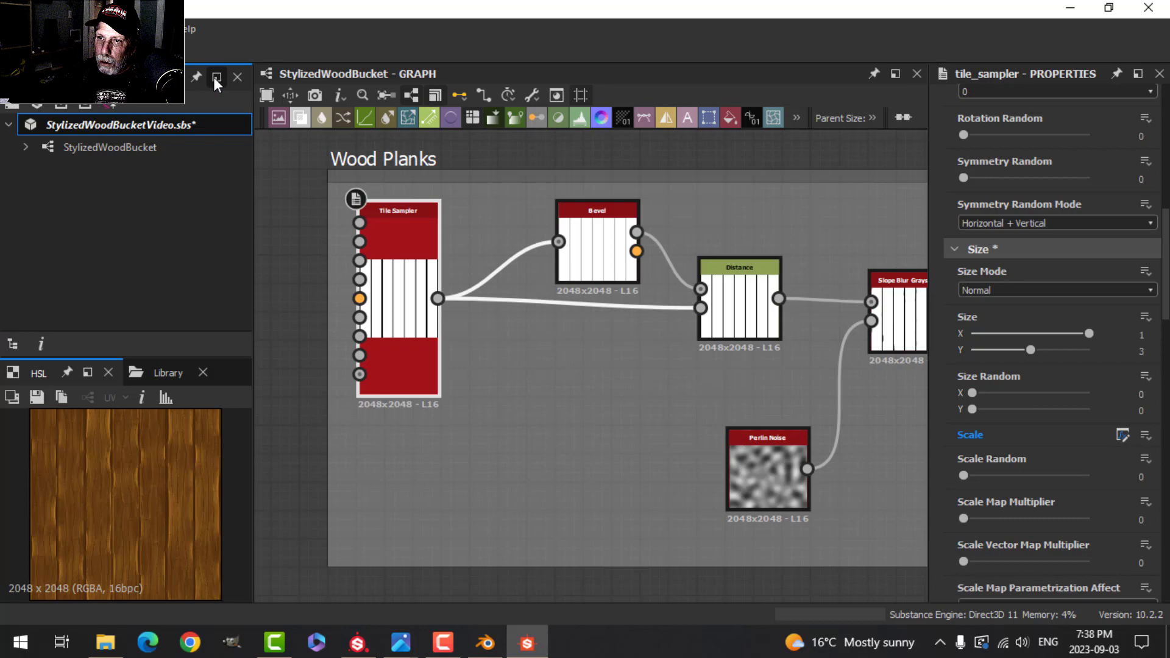
right_click(201, 127)
left_click(263, 223)
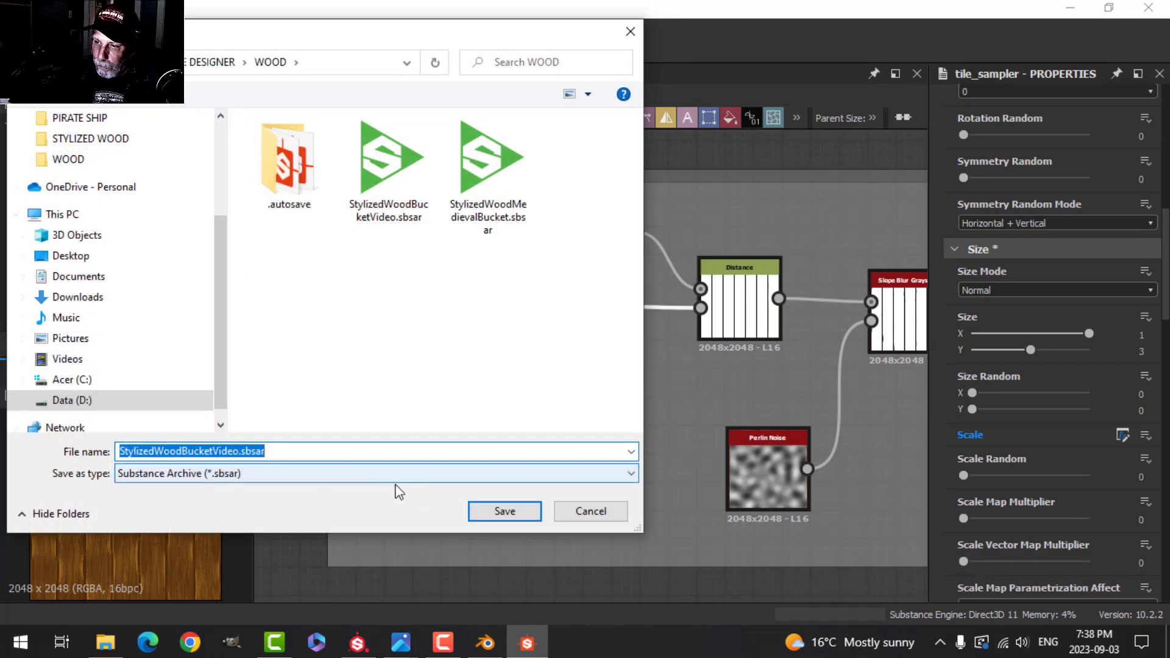
left_click(504, 511)
left_click(616, 321)
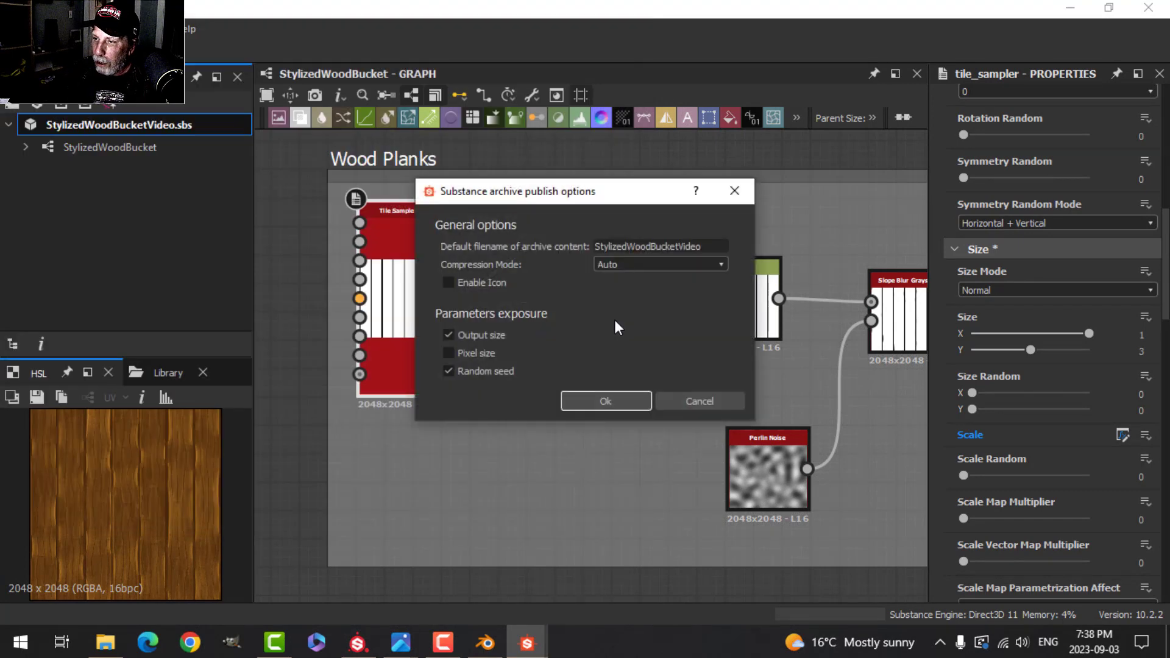
left_click(612, 400)
Switch to Substance Painter and import StylizedWoodBucketVideo.sbsar as a basematerial into the current session
left_click(359, 641)
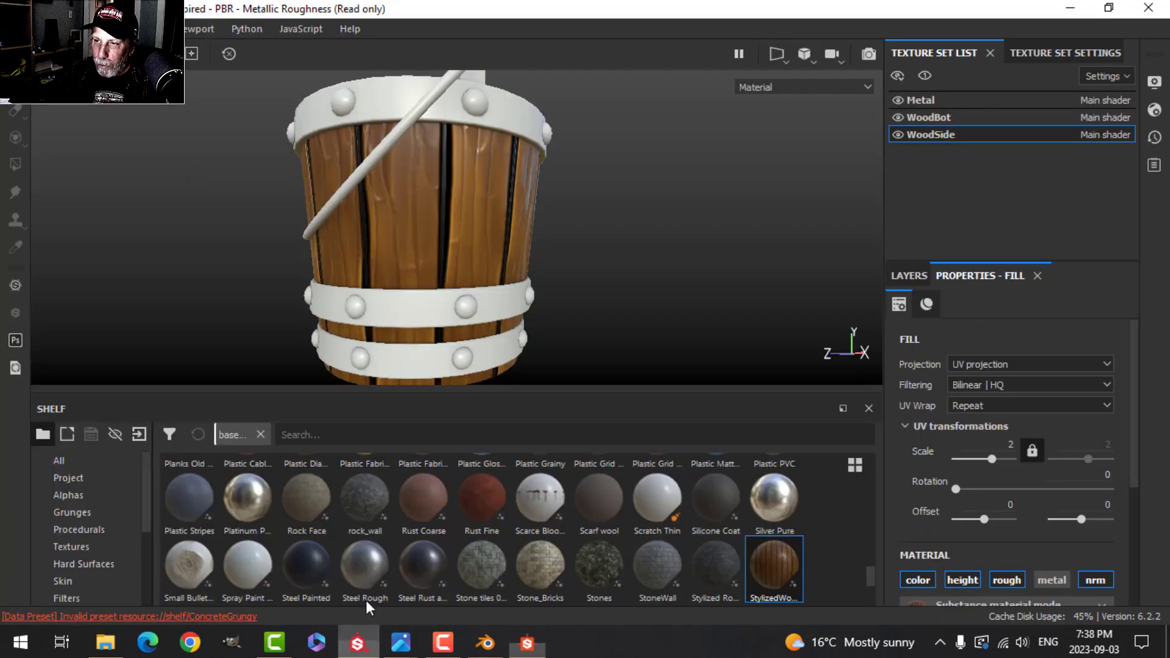
left_click_drag(506, 261, 483, 251, "alt")
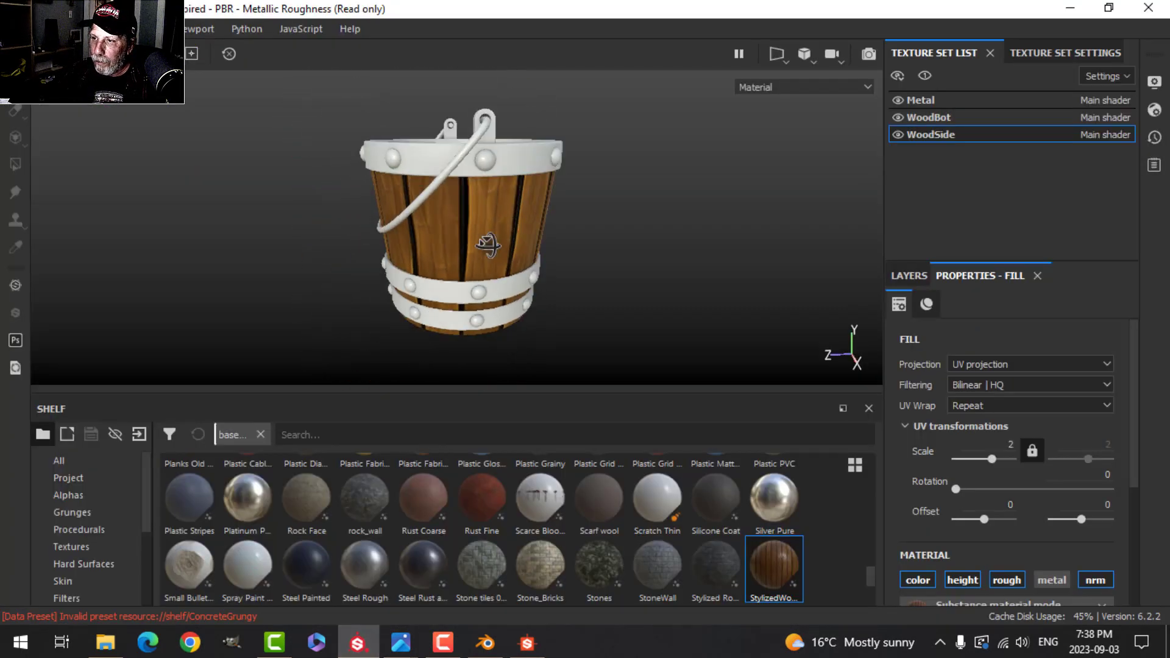
left_click(139, 434)
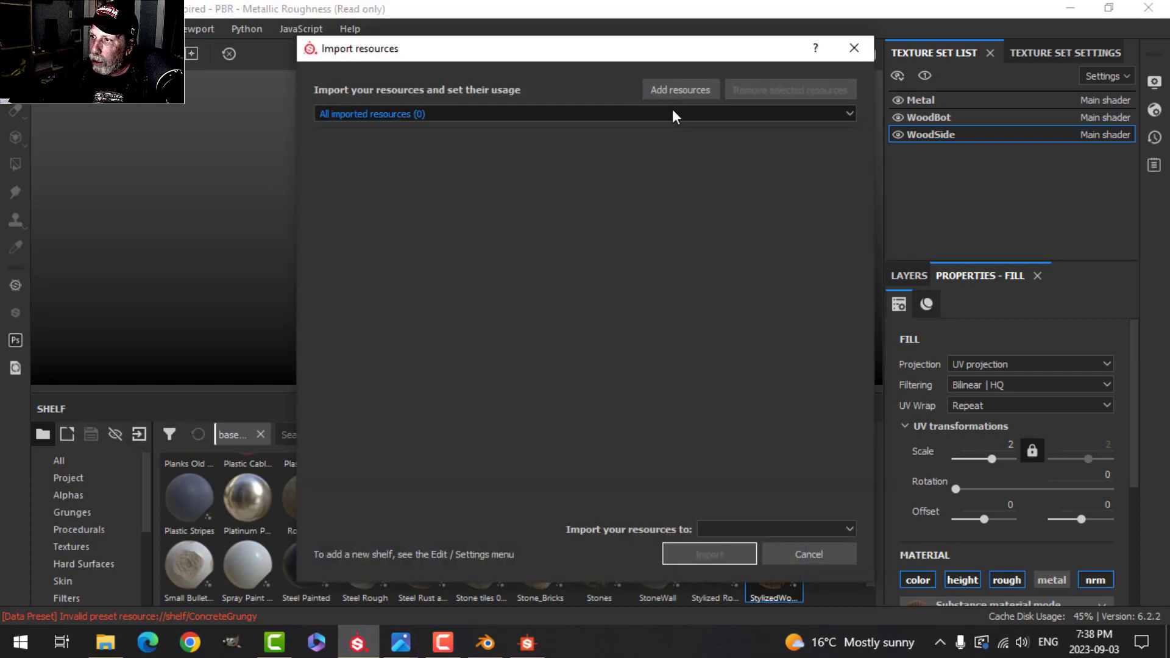
left_click(680, 92)
left_click(719, 323)
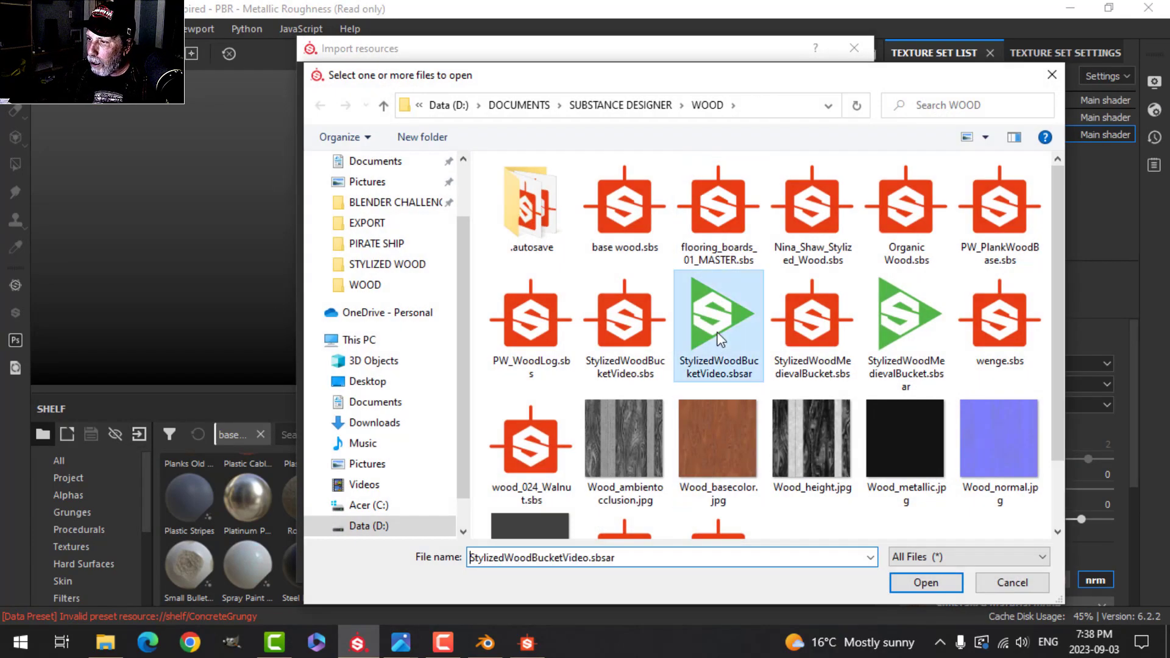
left_click(926, 582)
left_click(794, 139)
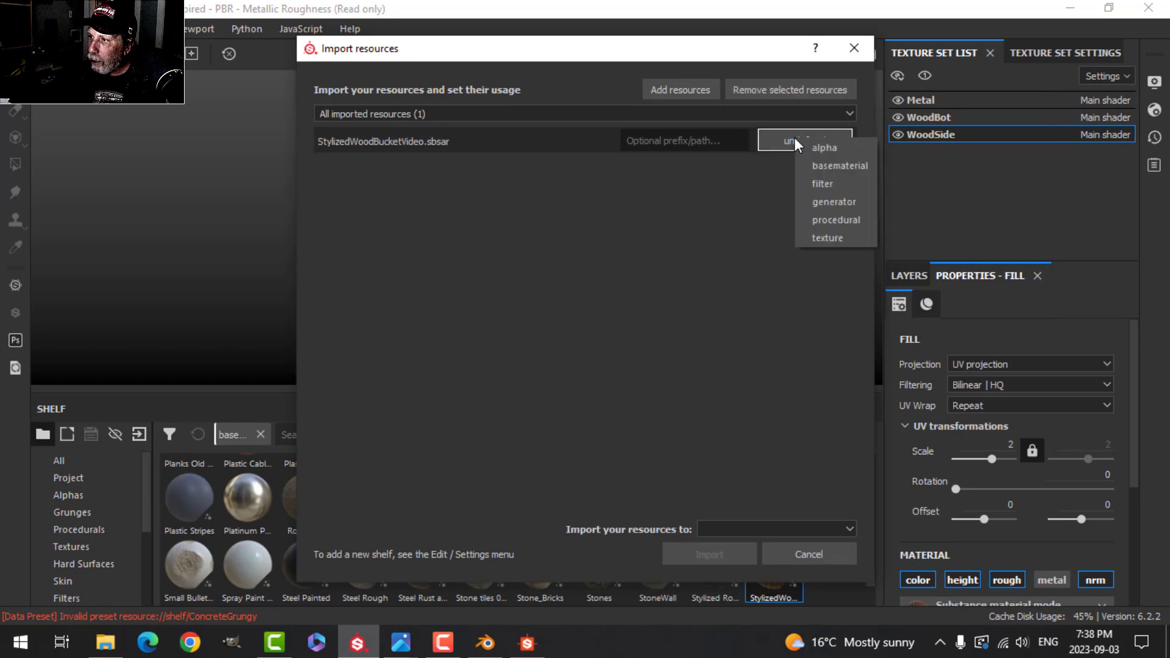
left_click(820, 163)
left_click(747, 530)
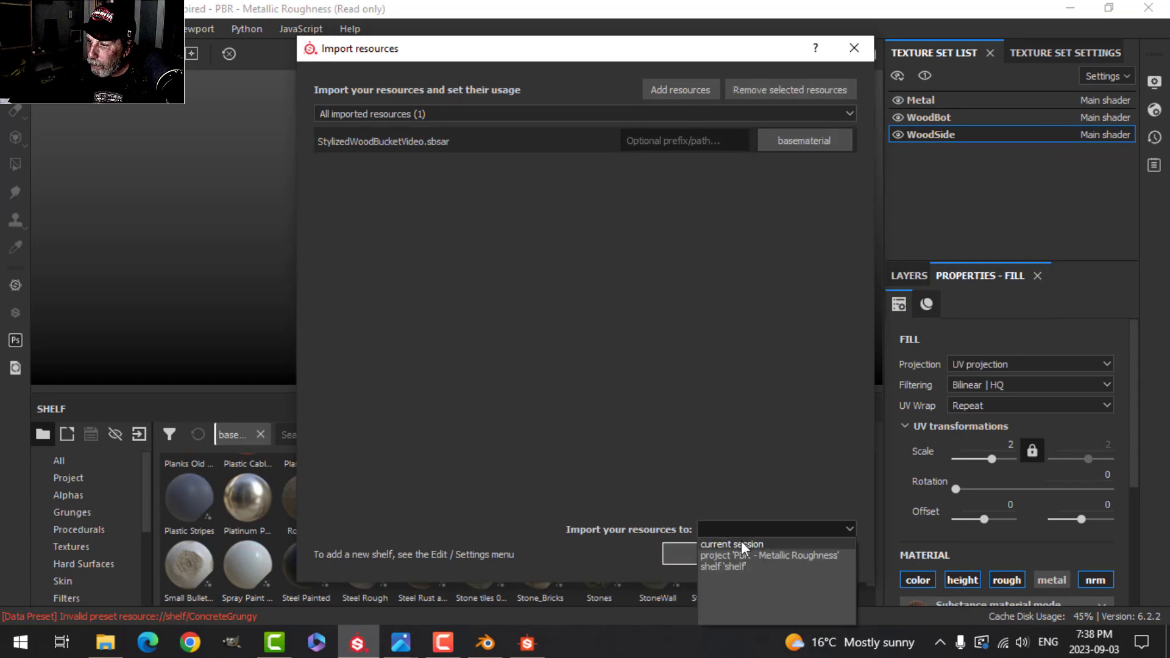
left_click(741, 541)
left_click(719, 554)
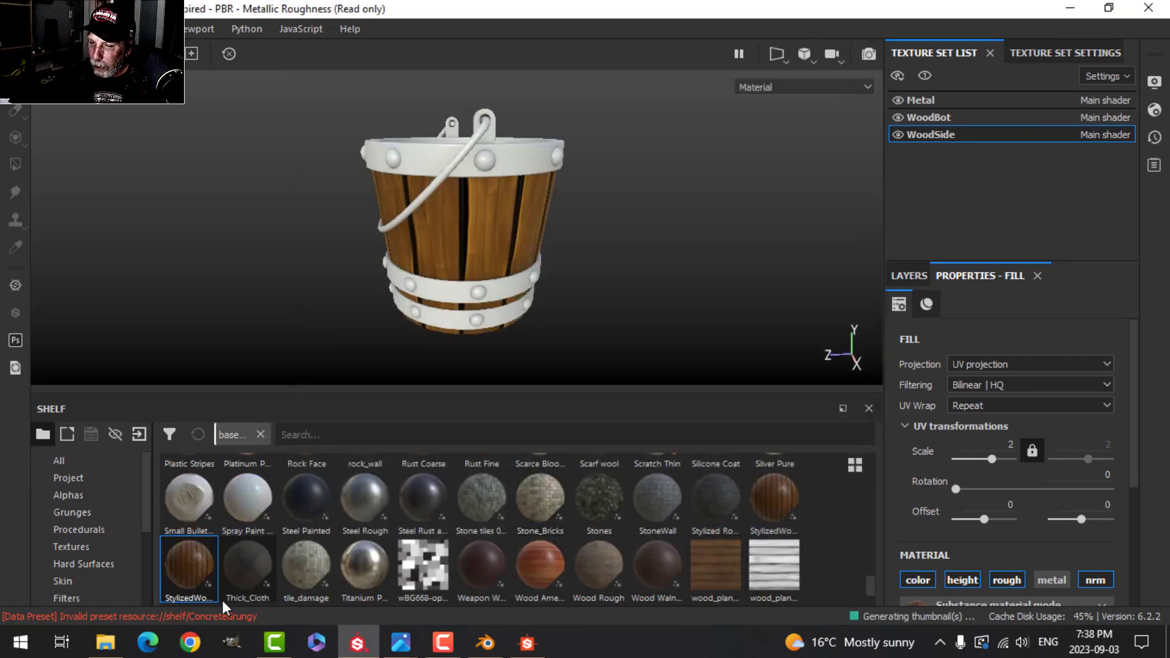
Delete the old WoodSide fill layer and apply the newly imported StylizedWoodBucket material to the bucket's wooden side
mouse_move(194, 569)
left_click_drag(193, 569, 999, 341)
left_click(1125, 301)
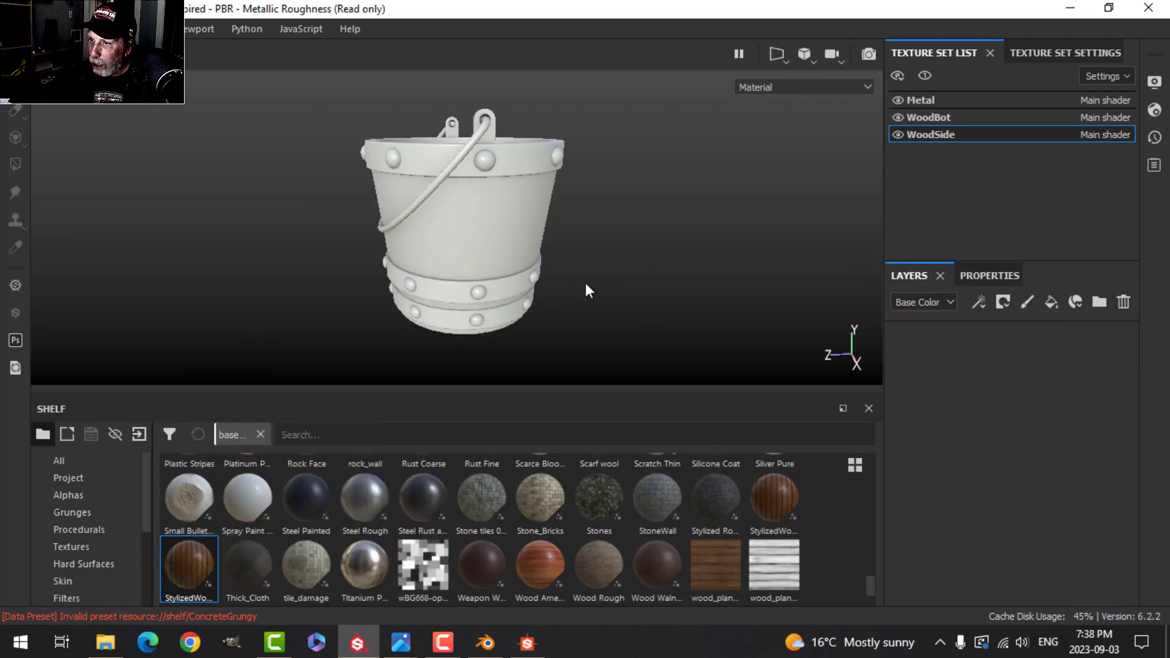
left_click_drag(186, 567, 481, 262)
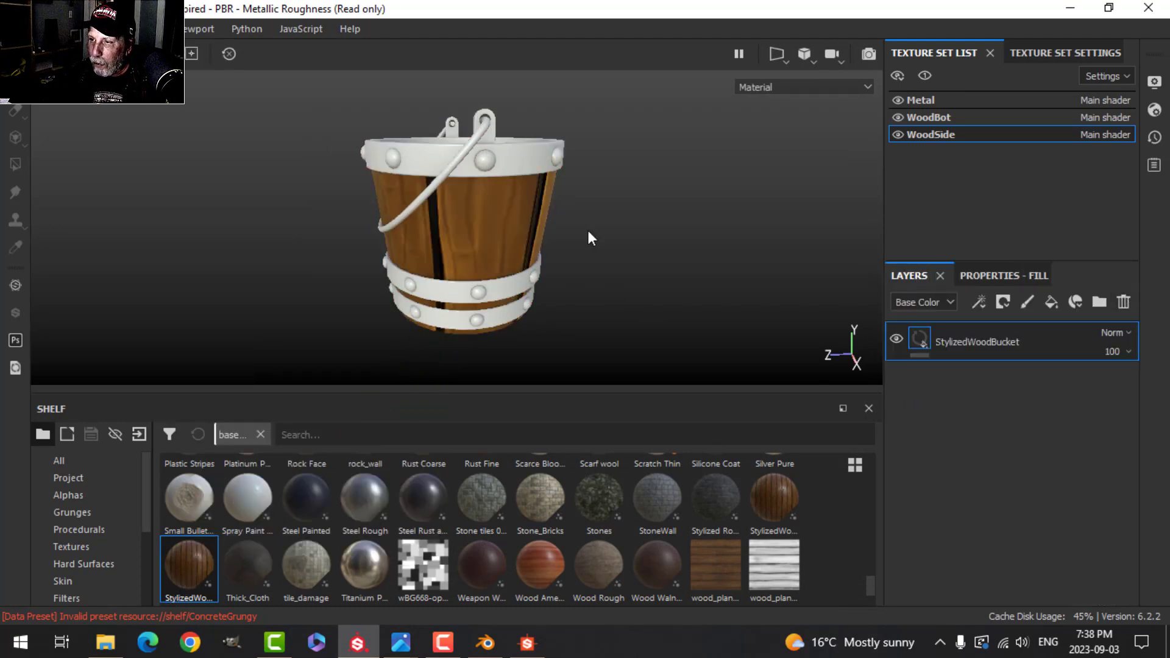
left_click_drag(670, 260, 576, 240, "alt")
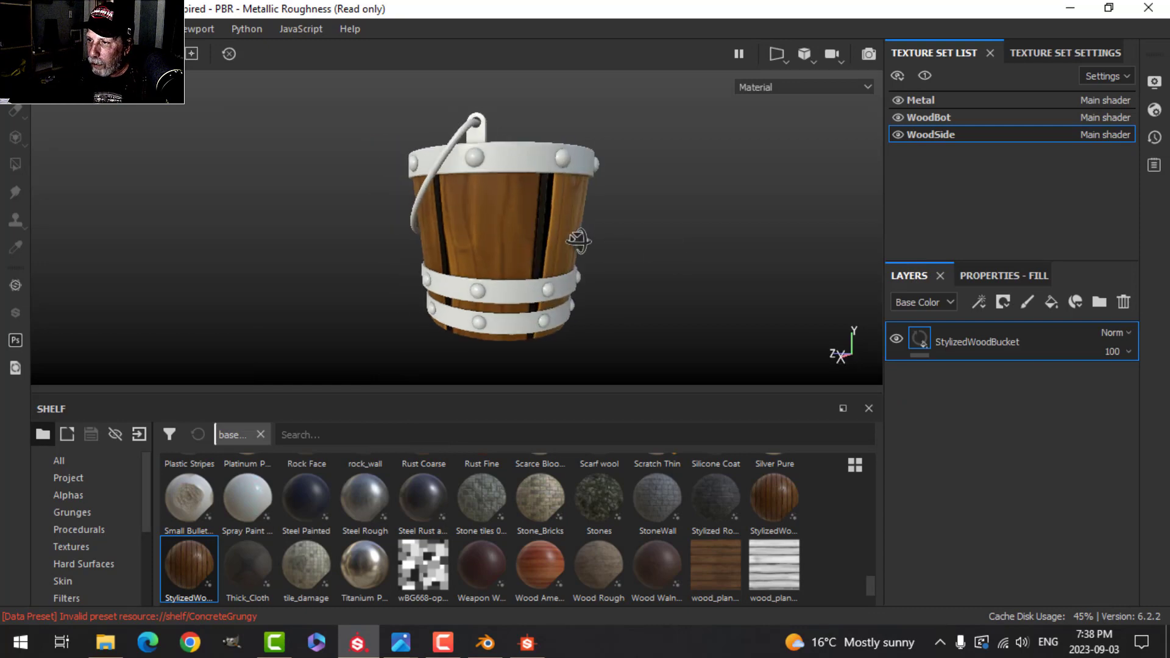
Set the UV scale of the new WoodSide fill to 2 and check the planks around the bucket
left_click(992, 275)
left_click_drag(996, 444, 1051, 435)
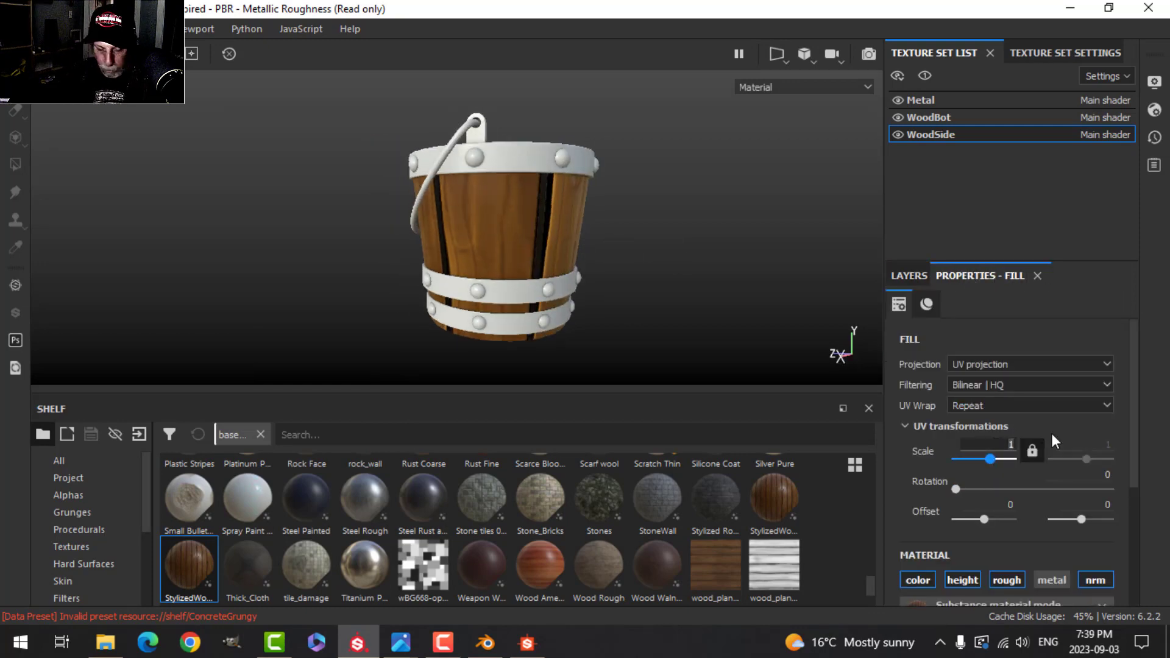
type("2")
key("Return")
left_click_drag(629, 246, 551, 248, "alt")
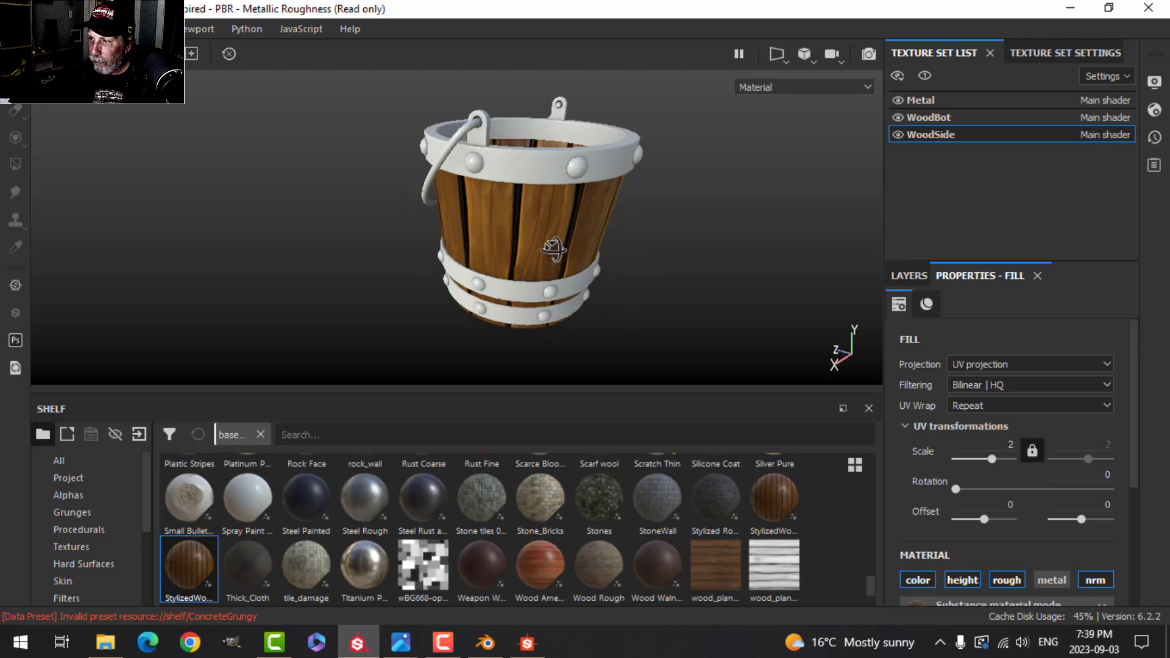
Adjust the material parameters to Hue Spaces 0.57, Hue Wood 0.49, Wood Saturation 0.47 and Wood Lightness 0.48
scroll(988, 463, "down", 3)
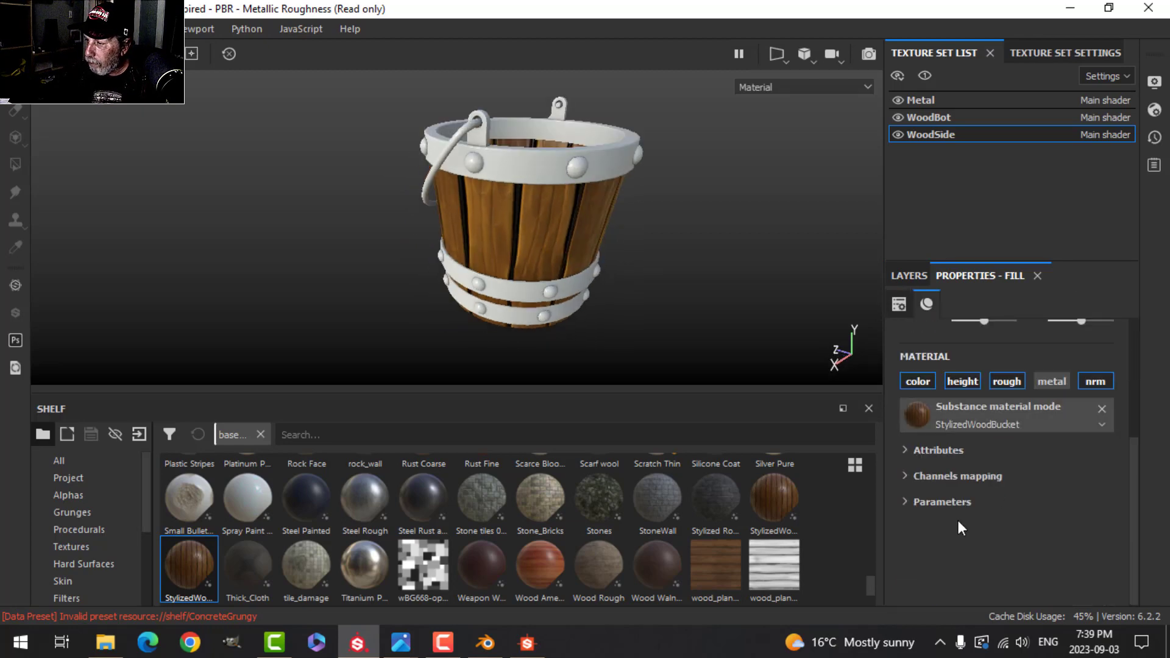
left_click(907, 509)
scroll(971, 525, "down", 2)
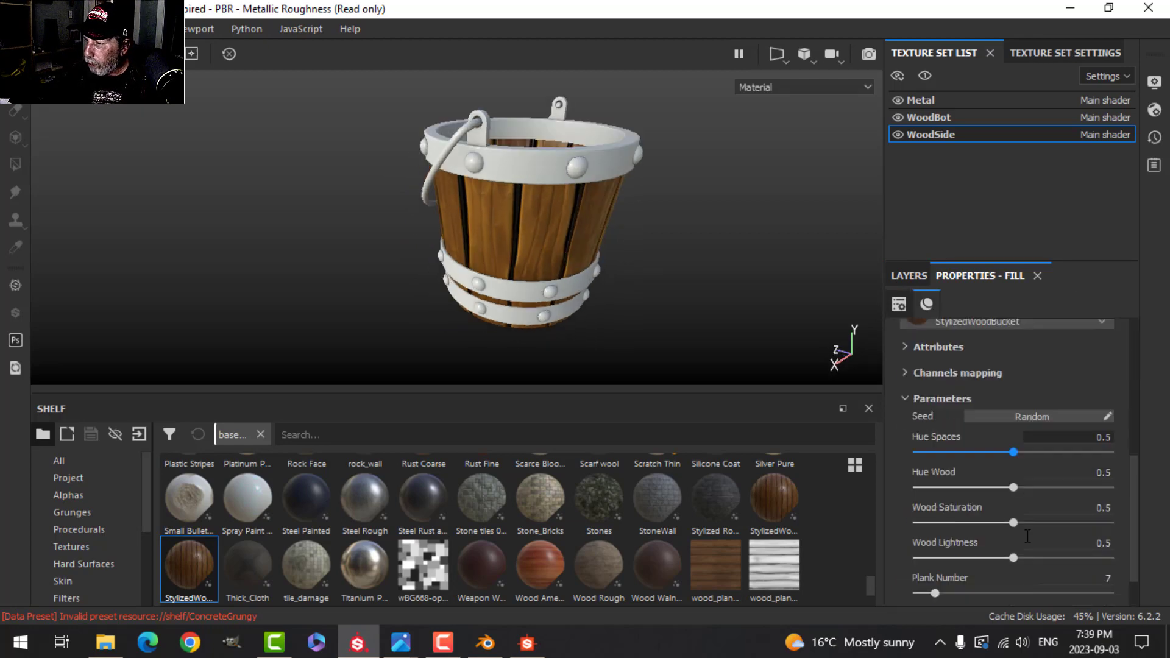
left_click_drag(1014, 435, 1011, 435)
left_click_drag(578, 285, 664, 328, "alt")
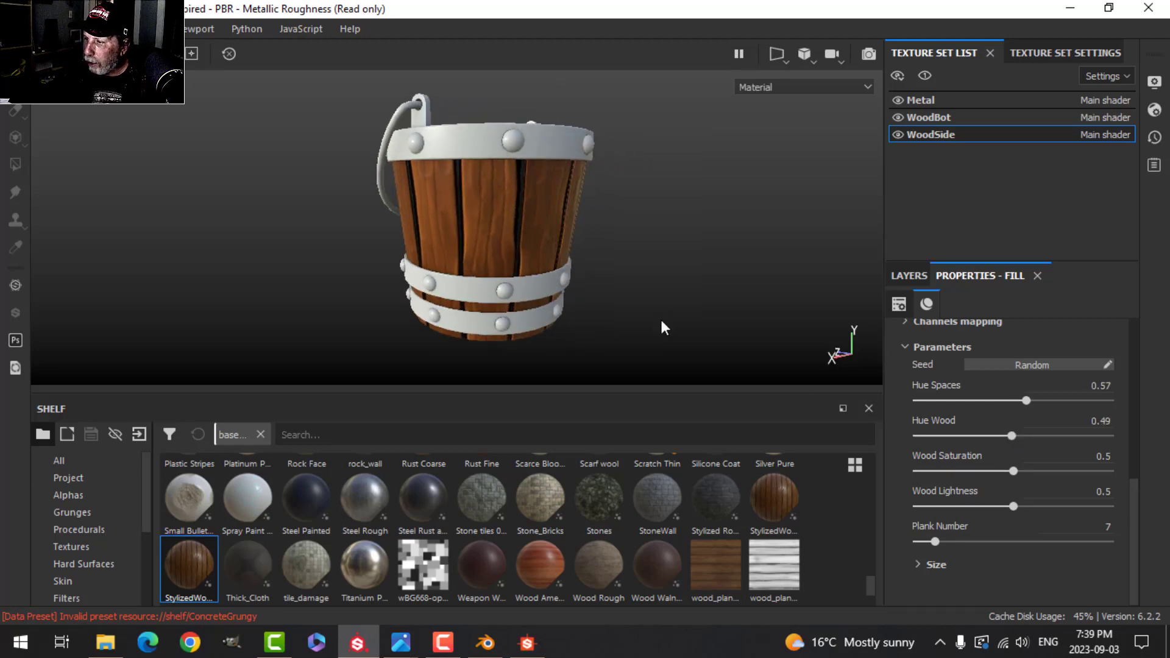
mouse_move(1009, 470)
left_mouse_down()
mouse_move(967, 470)
mouse_move(1006, 466)
left_mouse_up()
left_click_drag(1008, 506, 1008, 502)
Set the material's Plank Number to 8 and check the planks on the bucket
left_click(1061, 527)
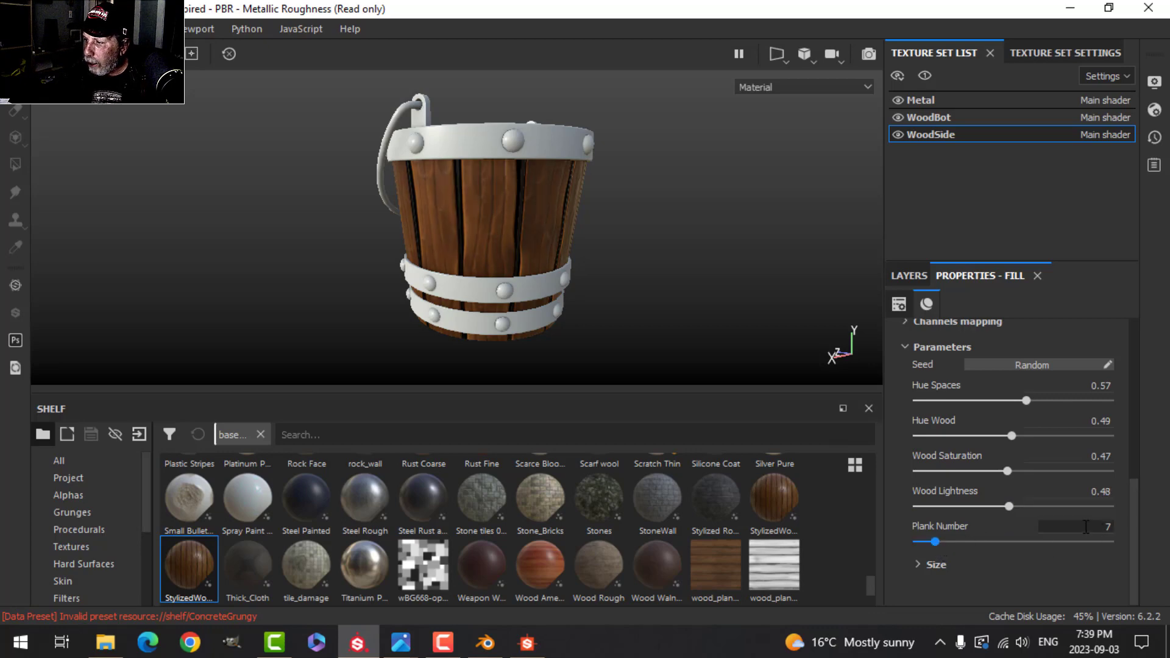
type("8")
key("Return")
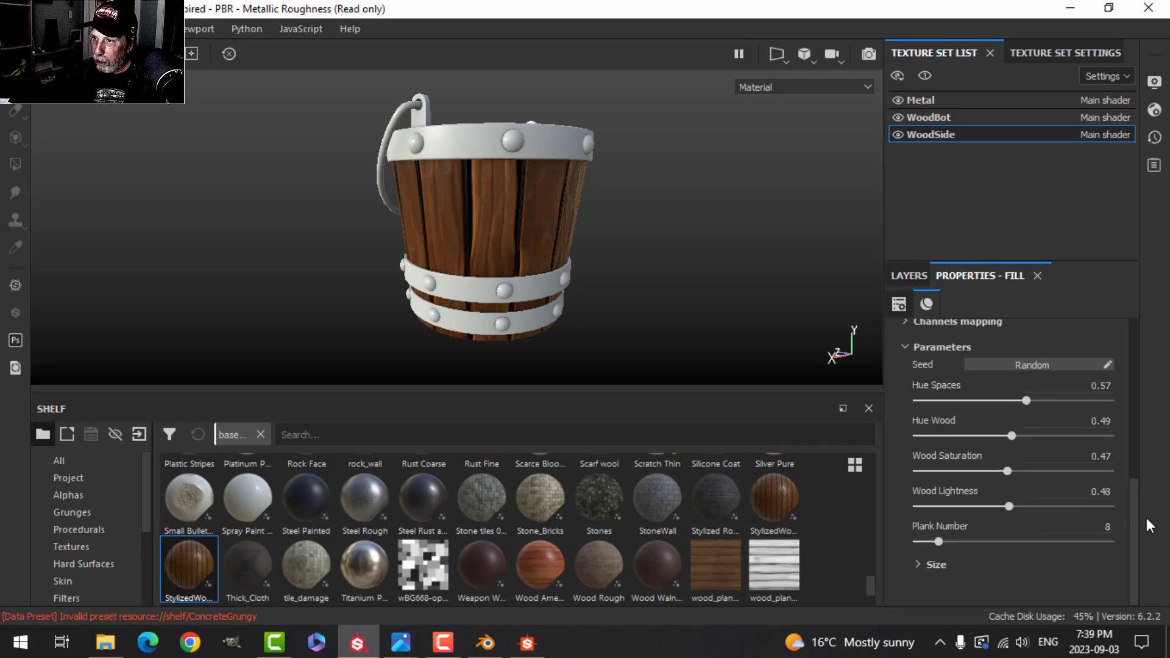
left_click_drag(587, 214, 640, 207, "alt")
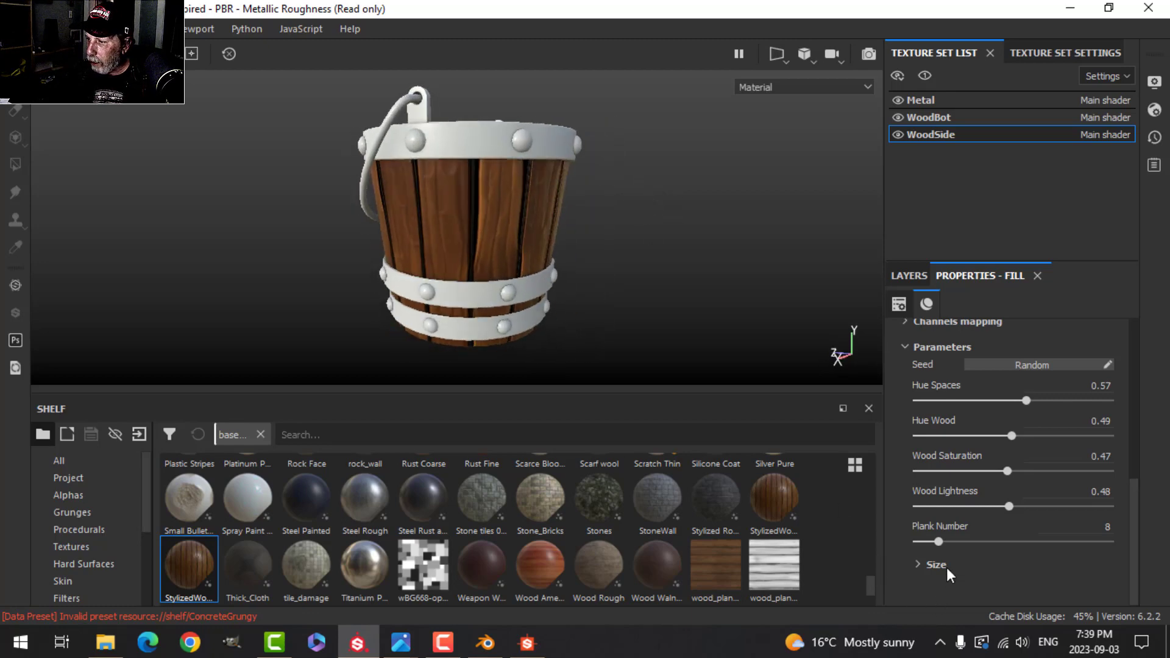
Set the material's Plank Space parameter to 0.94
left_click(918, 564)
scroll(959, 562, "down", 1)
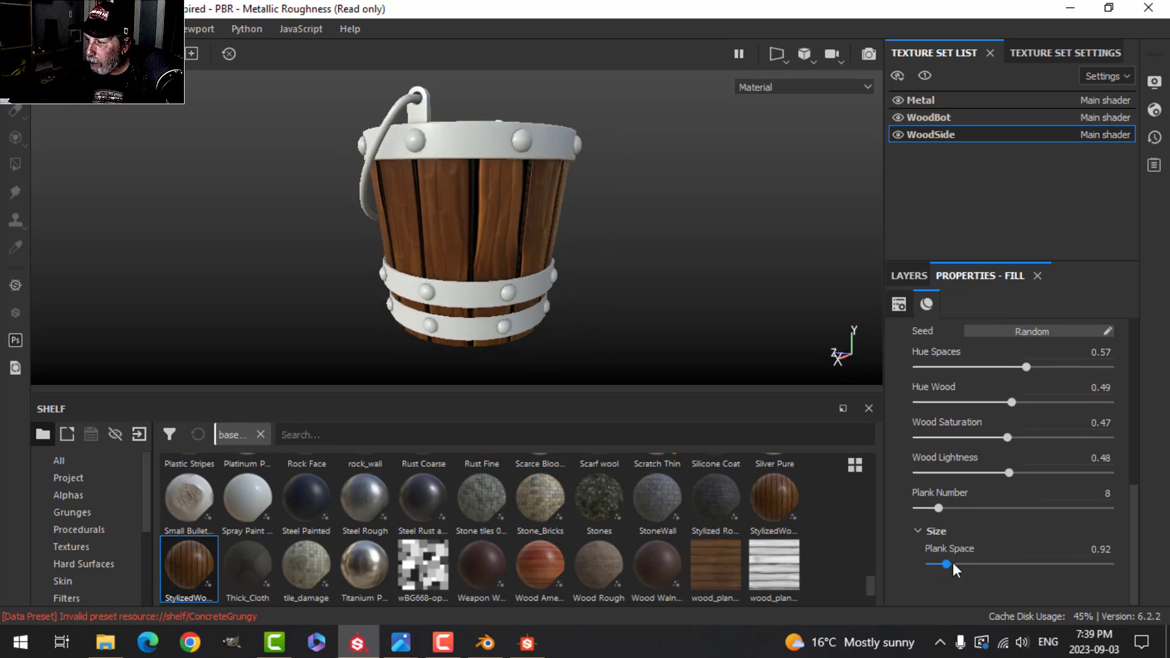
mouse_move(946, 564)
left_mouse_down()
mouse_move(906, 552)
mouse_move(946, 565)
left_mouse_up()
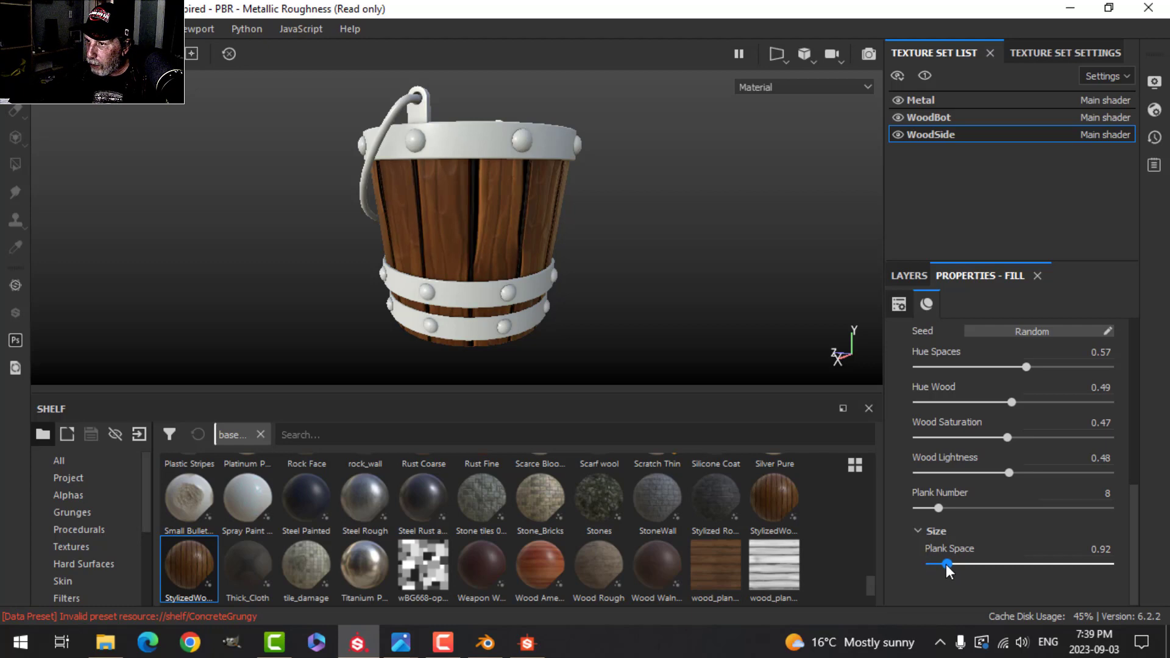
left_click(1085, 549)
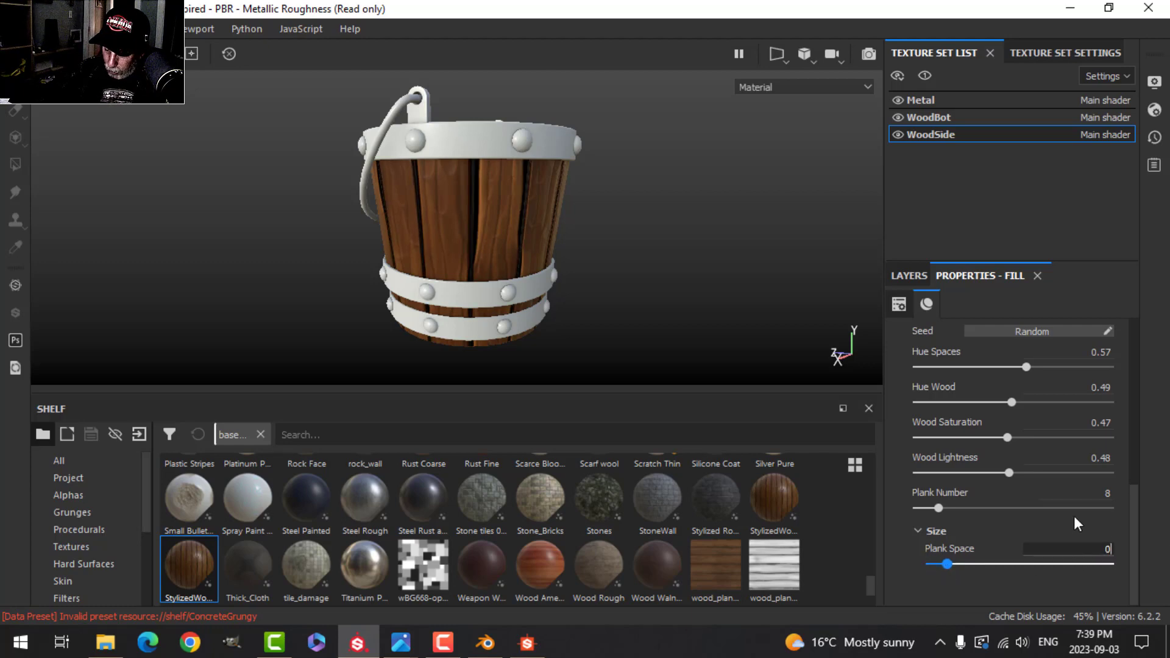
type(".")
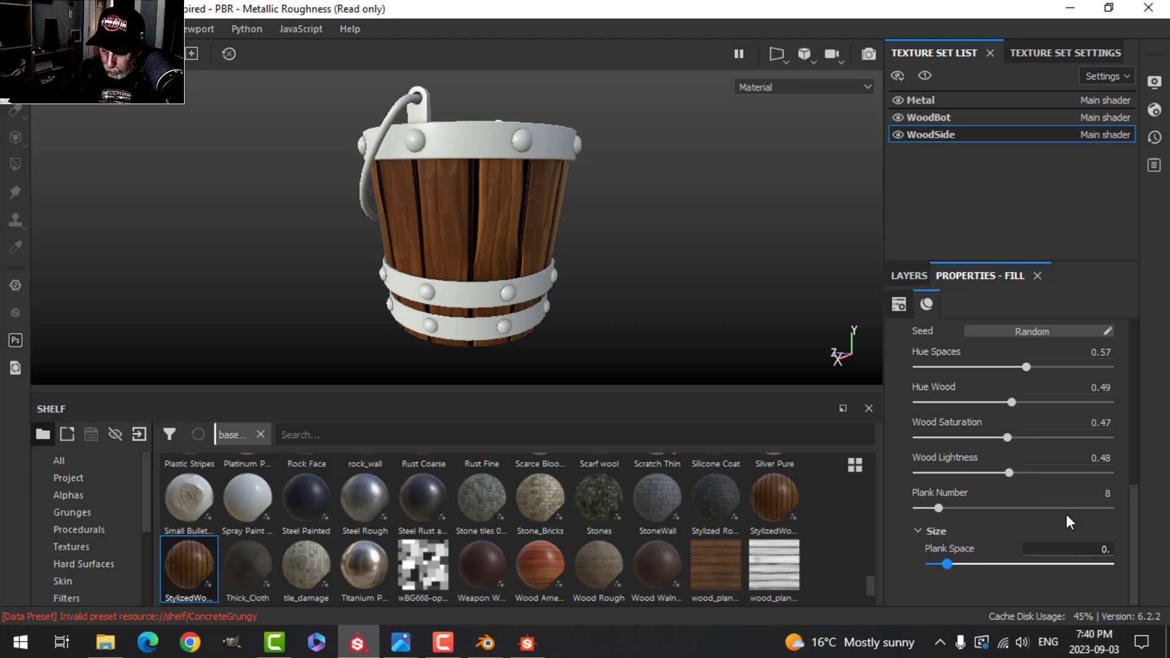
type("94")
key("Return")
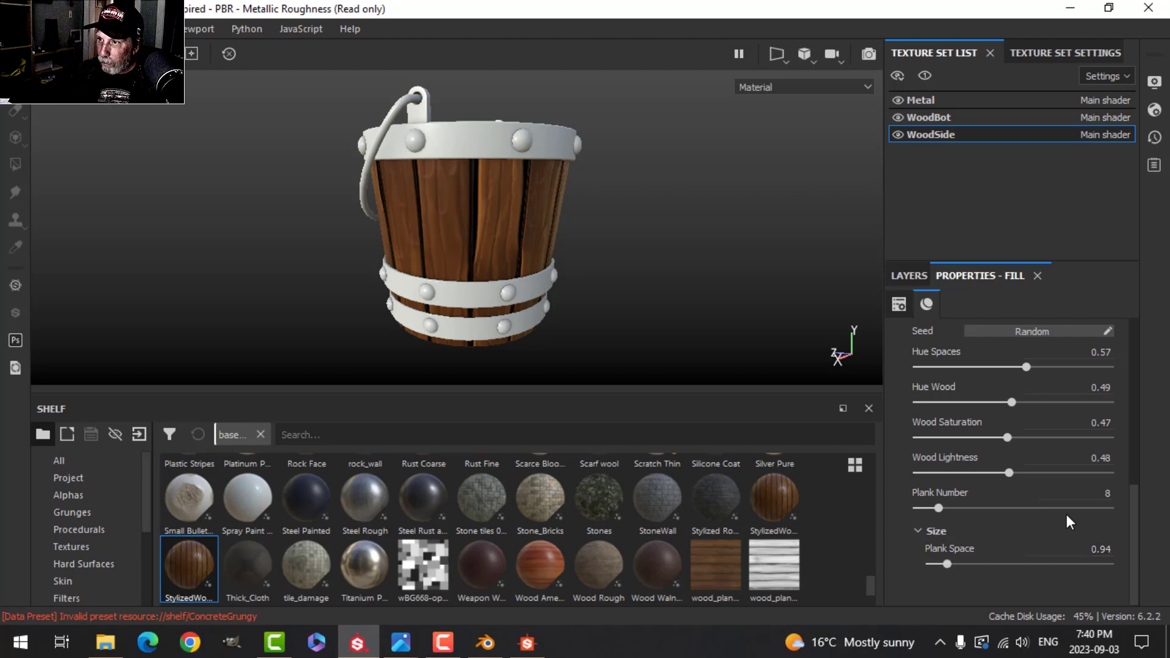
Set the material's Plank Space to 0.96 and check the gaps between planks around the bucket
left_click(1087, 548)
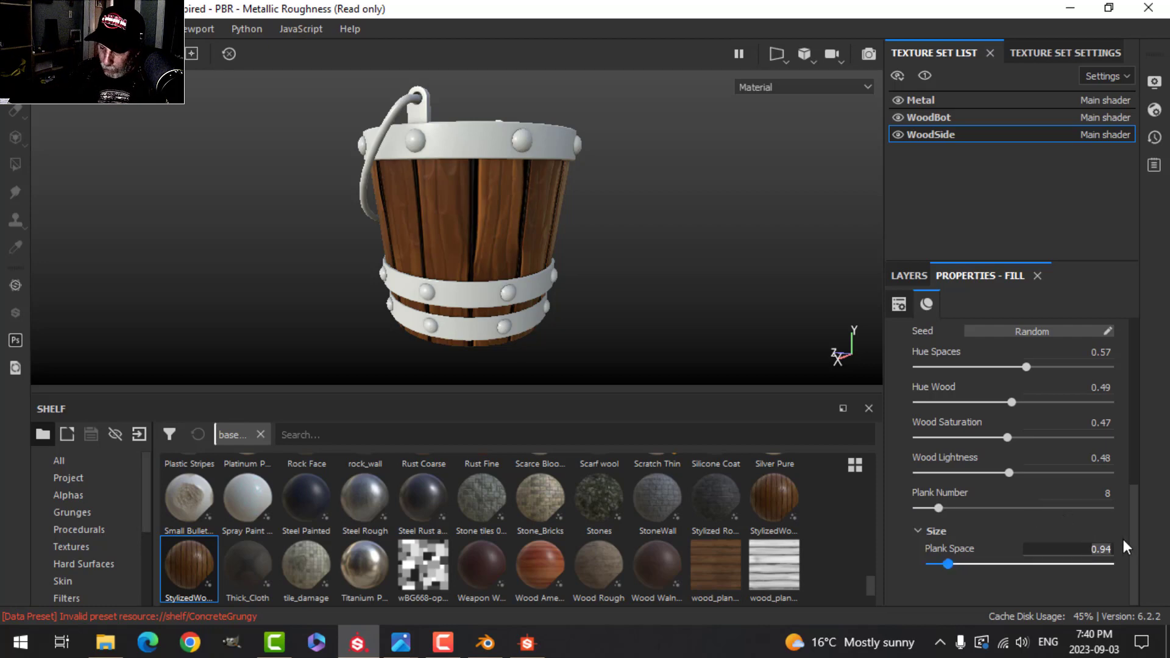
type("0.9")
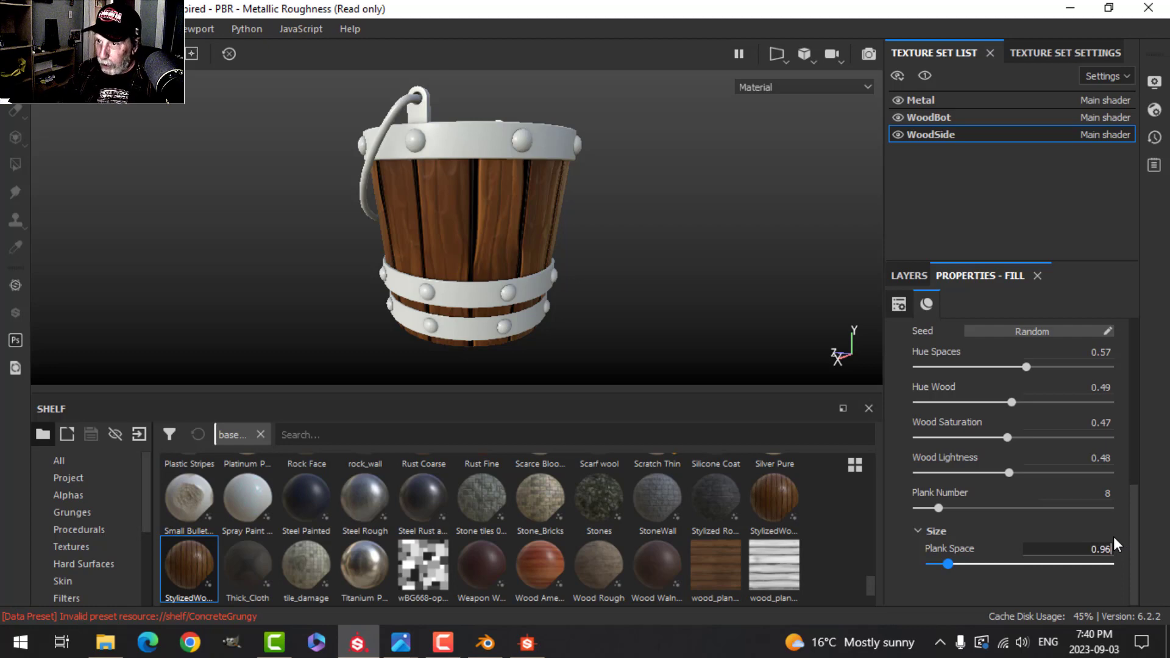
type("6")
key("Return")
left_click_drag(630, 271, 515, 254, "alt")
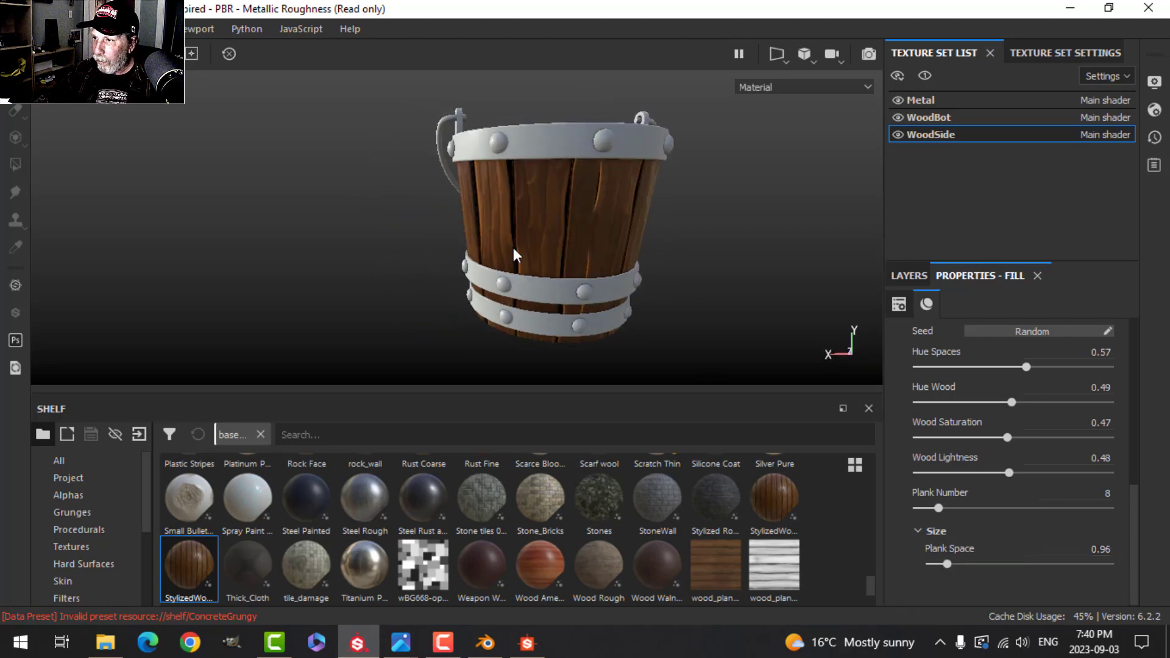
scroll(632, 264, "down", 2)
scroll(632, 264, "up", 4)
left_click_drag(633, 262, 518, 262, "alt")
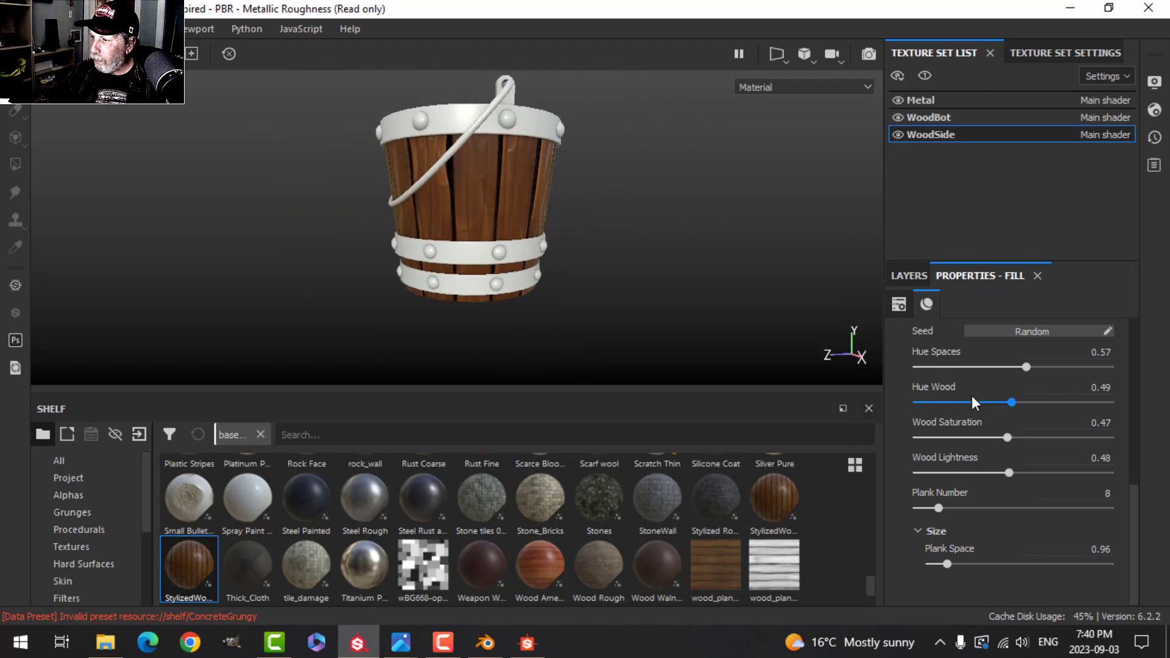
scroll(972, 396, "up", 3)
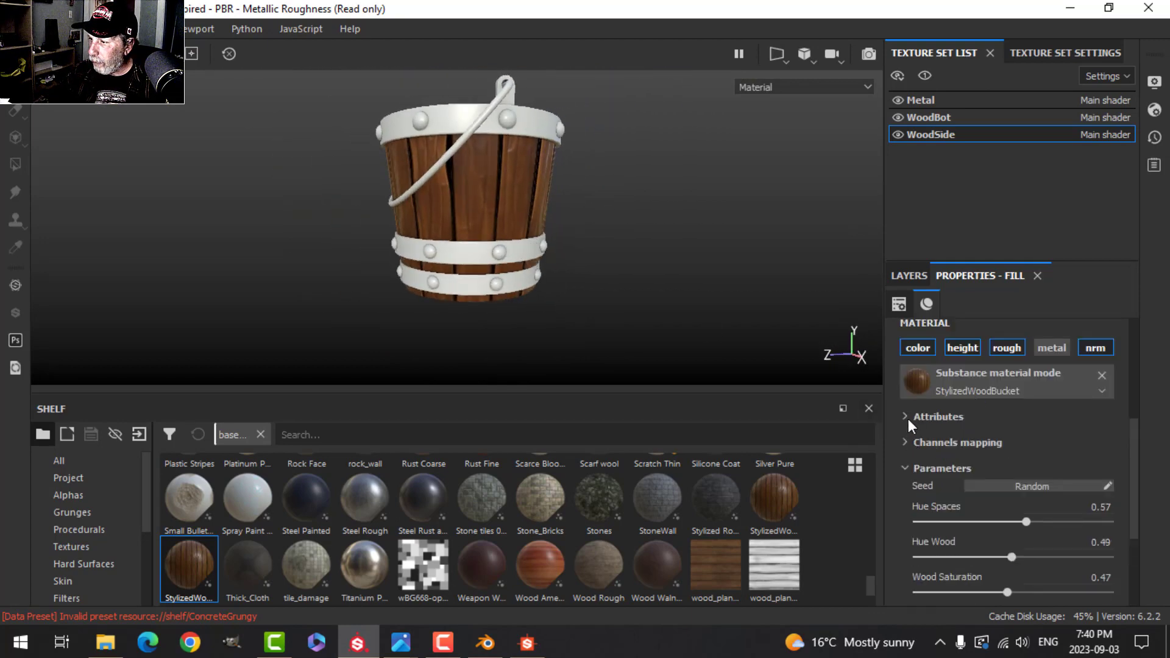
left_click(906, 441)
left_click(906, 440)
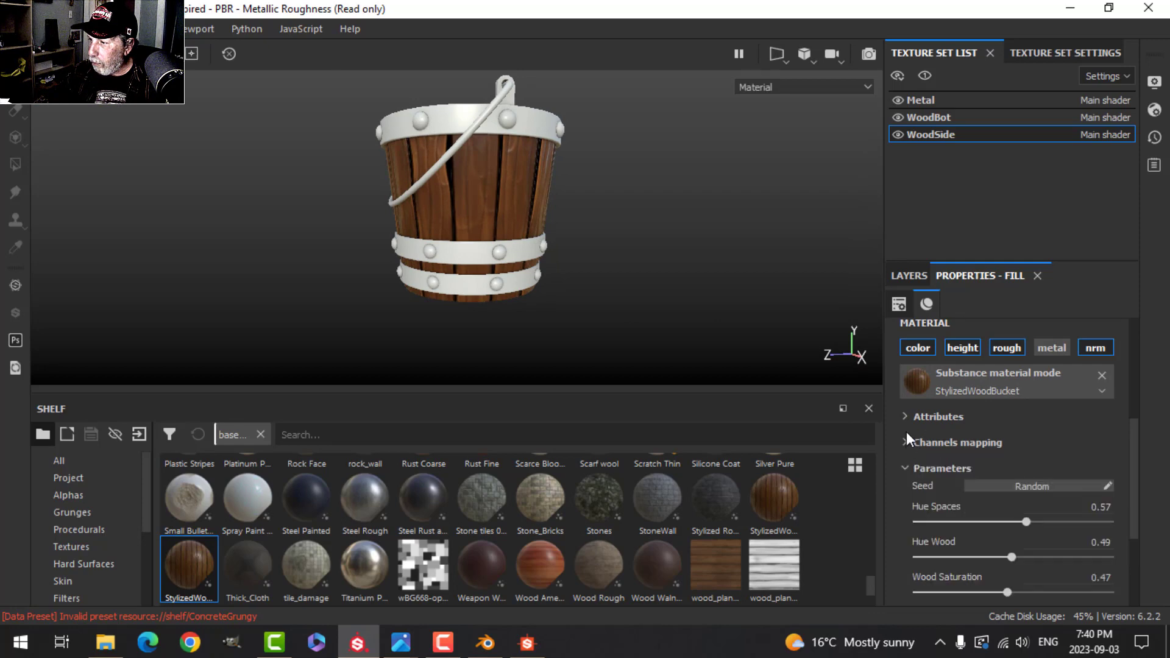
left_click(902, 418)
left_click(902, 418)
scroll(943, 468, "down", 3)
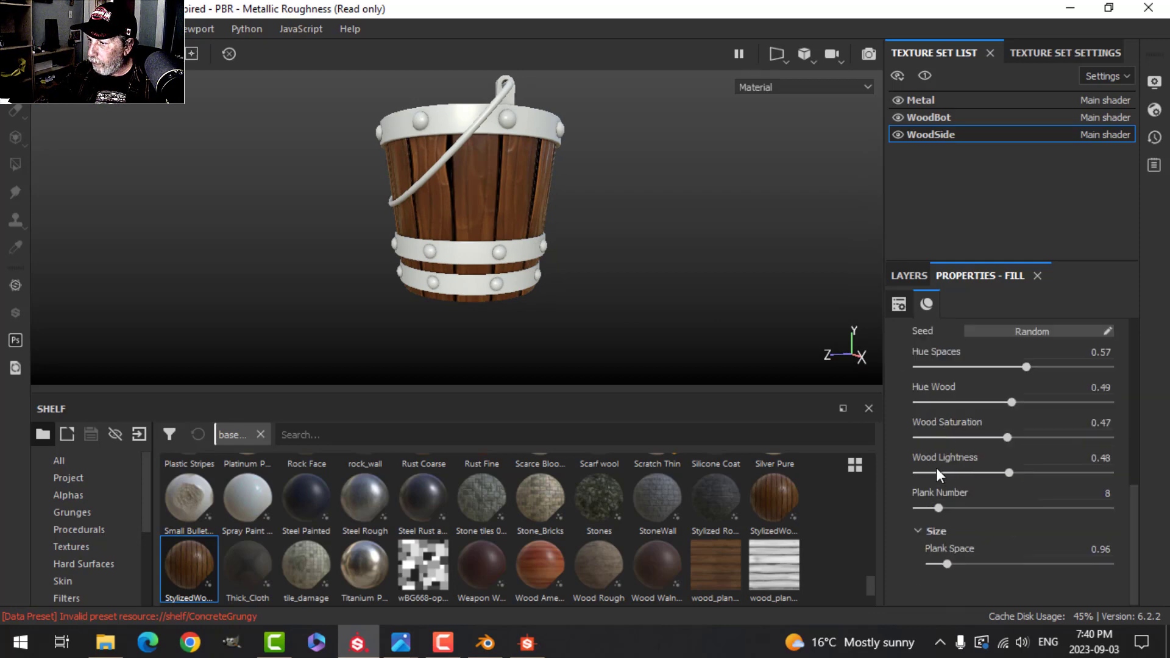
Adjust Hue Wood to 0.47 and Wood Saturation to 0.38, and check the wood color around the bucket
mouse_move(1011, 403)
left_mouse_down()
mouse_move(1066, 404)
mouse_move(985, 406)
mouse_move(1011, 401)
mouse_move(990, 437)
mouse_move(1008, 402)
left_mouse_up()
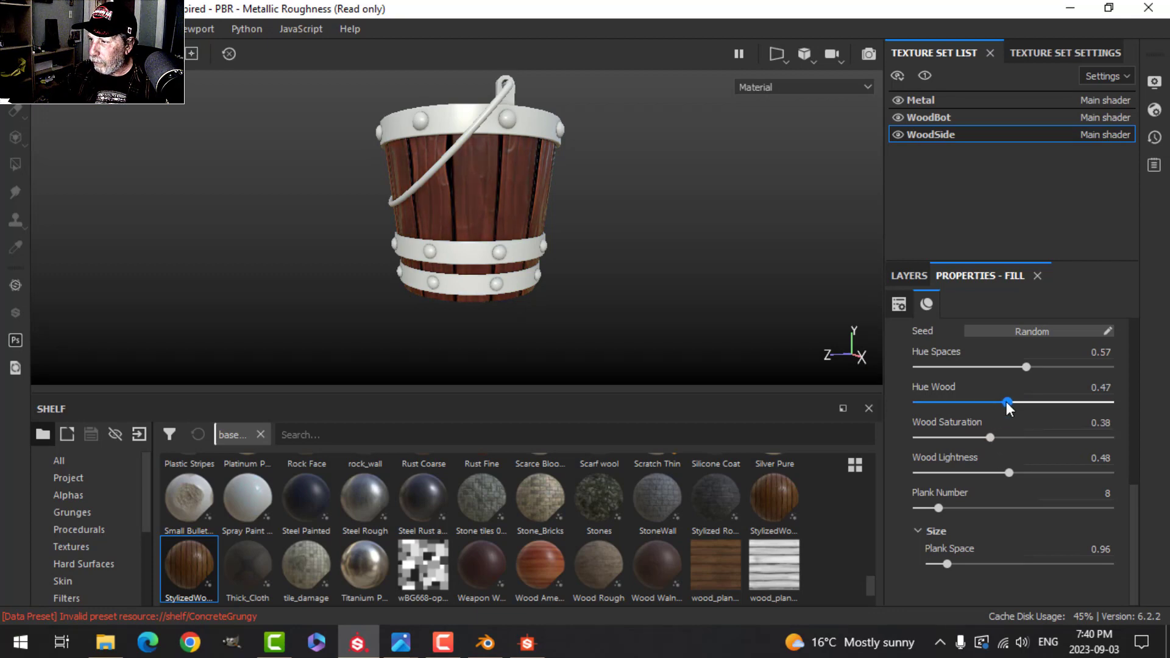
left_click_drag(585, 193, 512, 223, "alt")
scroll(536, 241, "up", 1)
scroll(574, 261, "down", 2)
scroll(573, 262, "up", 3)
left_click_drag(573, 262, 534, 304, "alt")
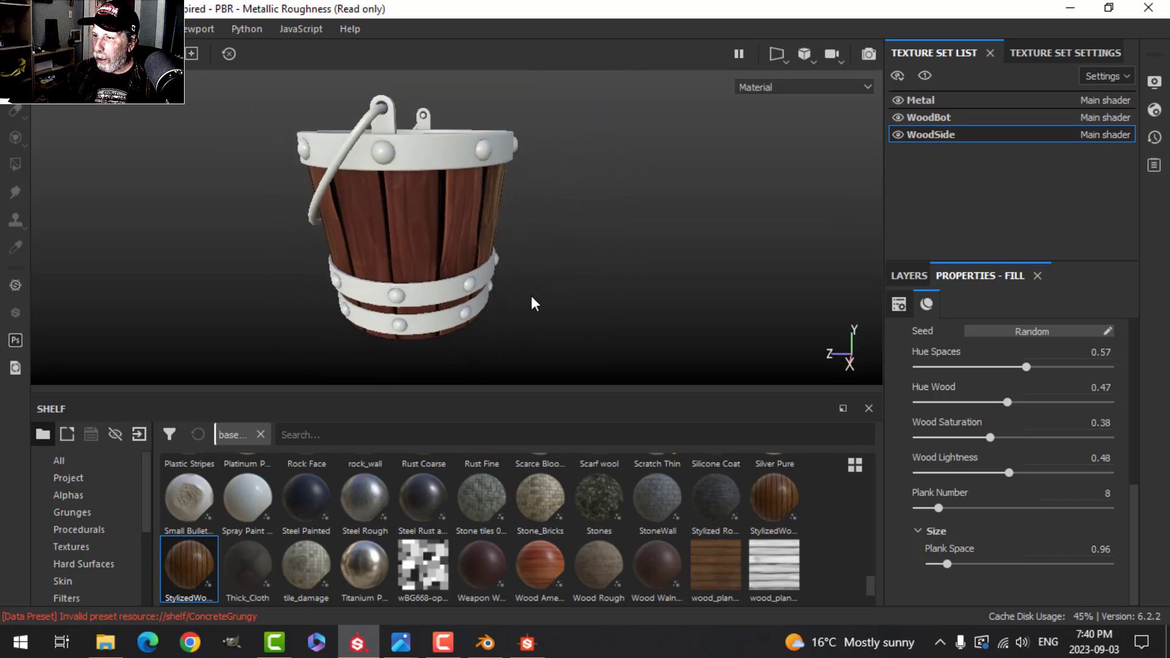
scroll(532, 298, "down", 3)
middle_click_drag(531, 293, 538, 264, "alt")
Try a UV scale of 3 on the WoodSide fill and inspect the planks
scroll(942, 351, "up", 4)
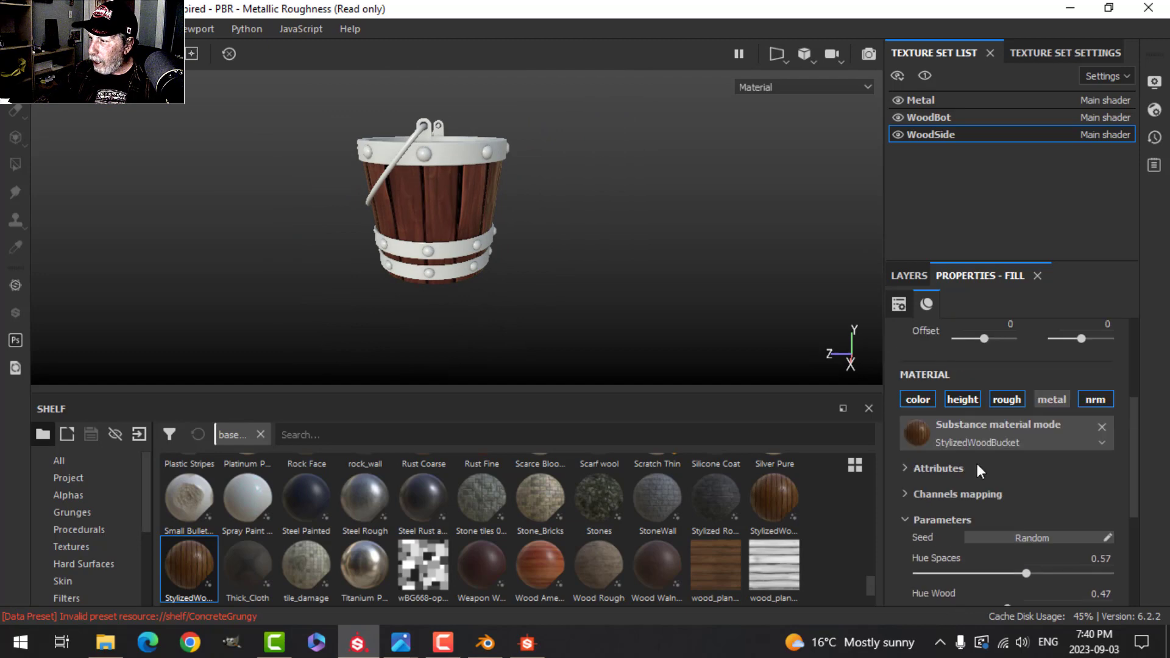
scroll(977, 463, "up", 3)
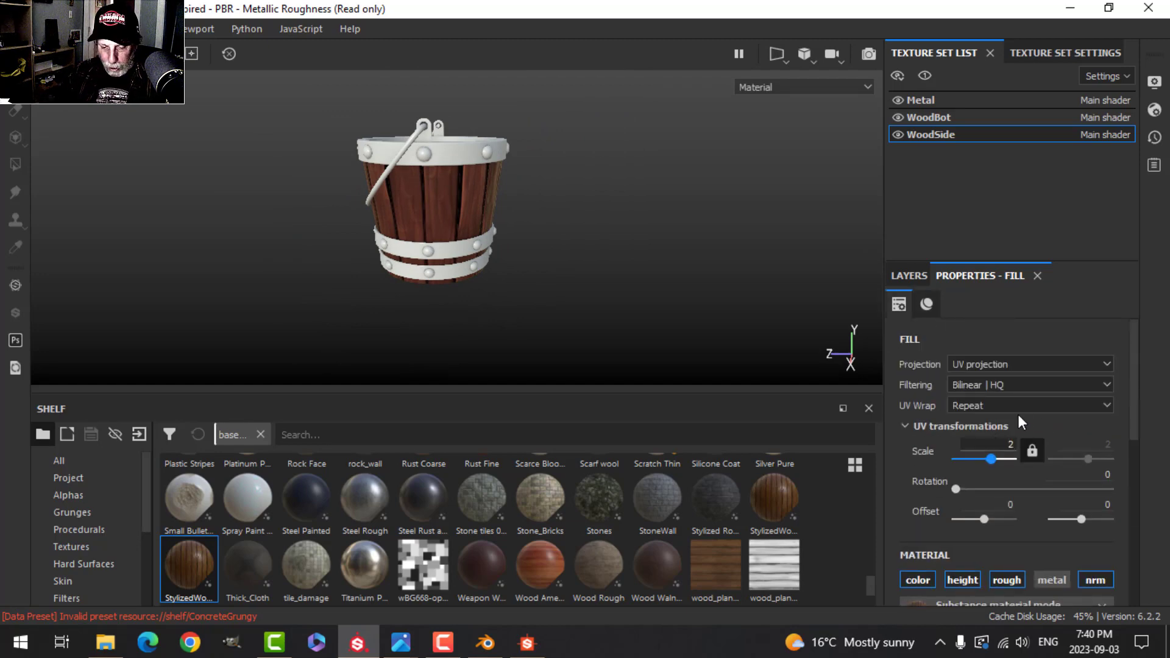
type("3")
key("Return")
scroll(517, 236, "up", 3)
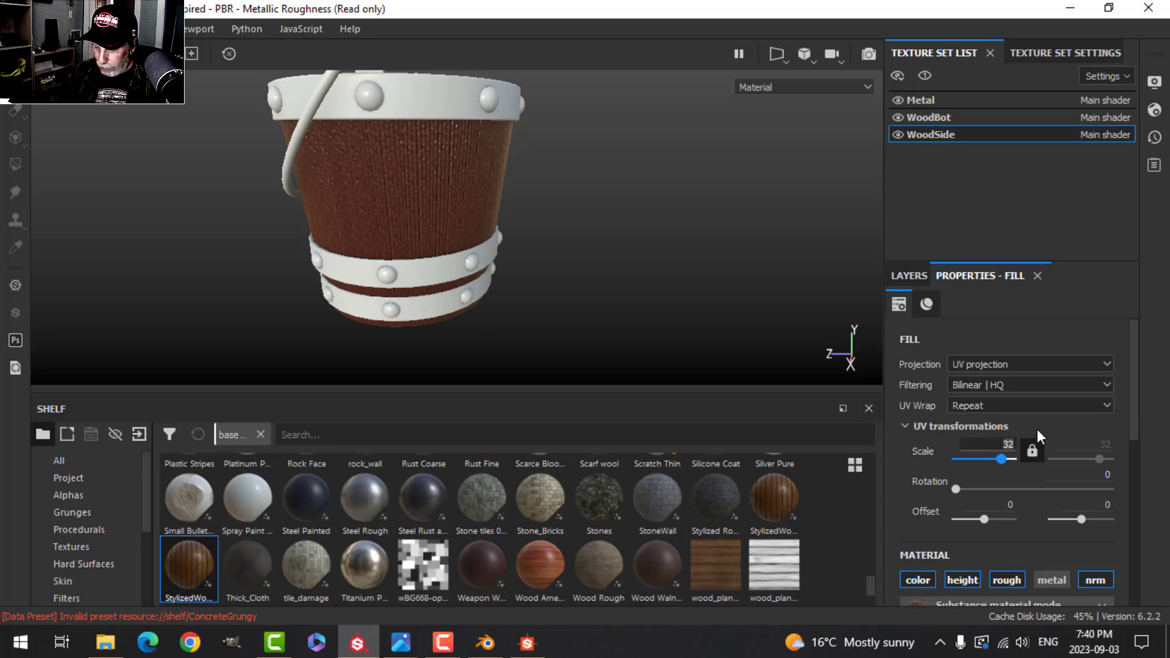
type("3")
key("Return")
mouse_move(667, 218)
left_mouse_down("alt")
mouse_move(559, 222)
mouse_move(457, 171)
mouse_move(652, 209)
left_mouse_up("alt")
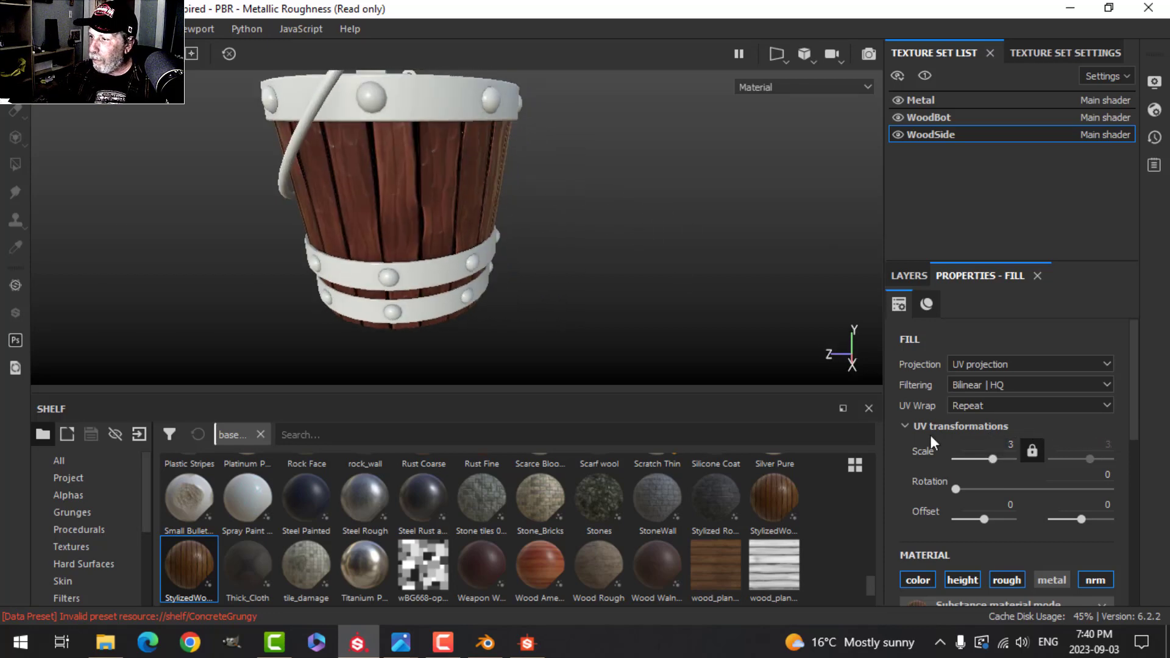
Return the fill's UV scale to 2 and inspect the planks from another side
key("BackSpace")
type("2")
key("Return")
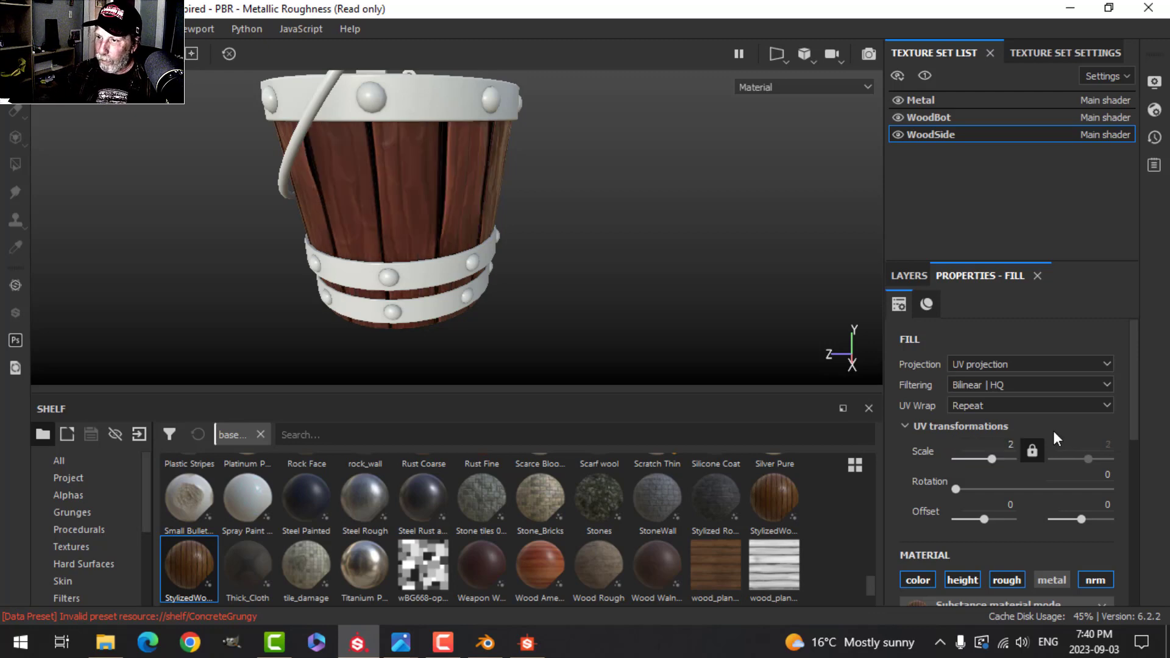
left_click_drag(414, 293, 563, 295, "alt")
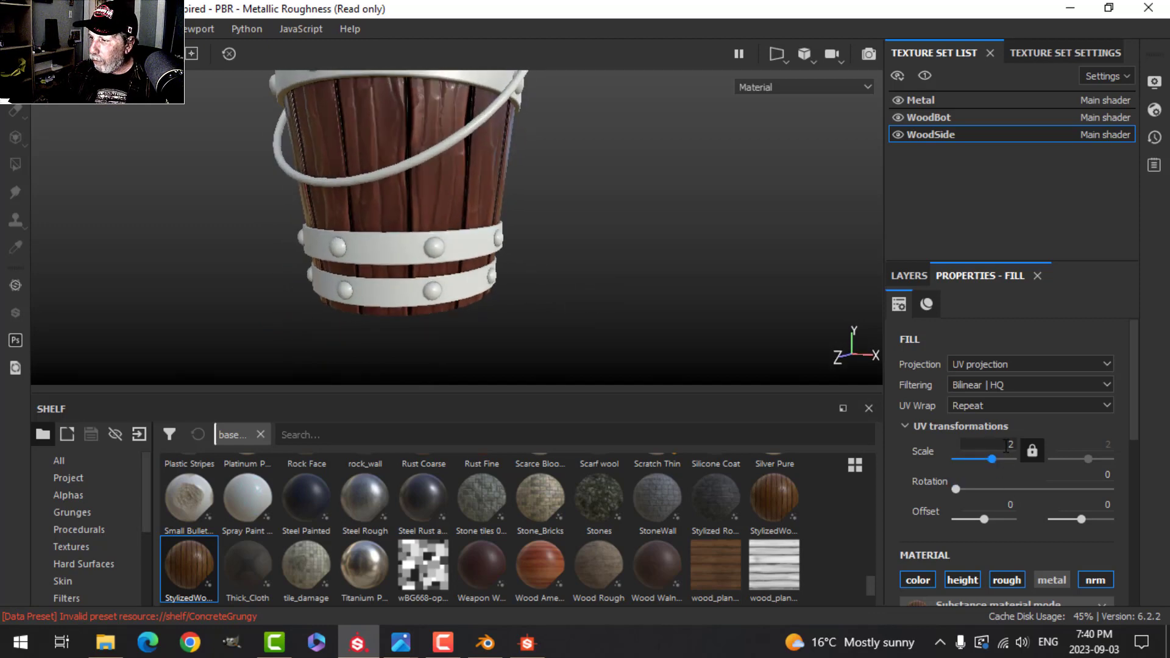
Set the fill's UV scale to 4 and the material's Plank Number to 5
type("4")
key("Return")
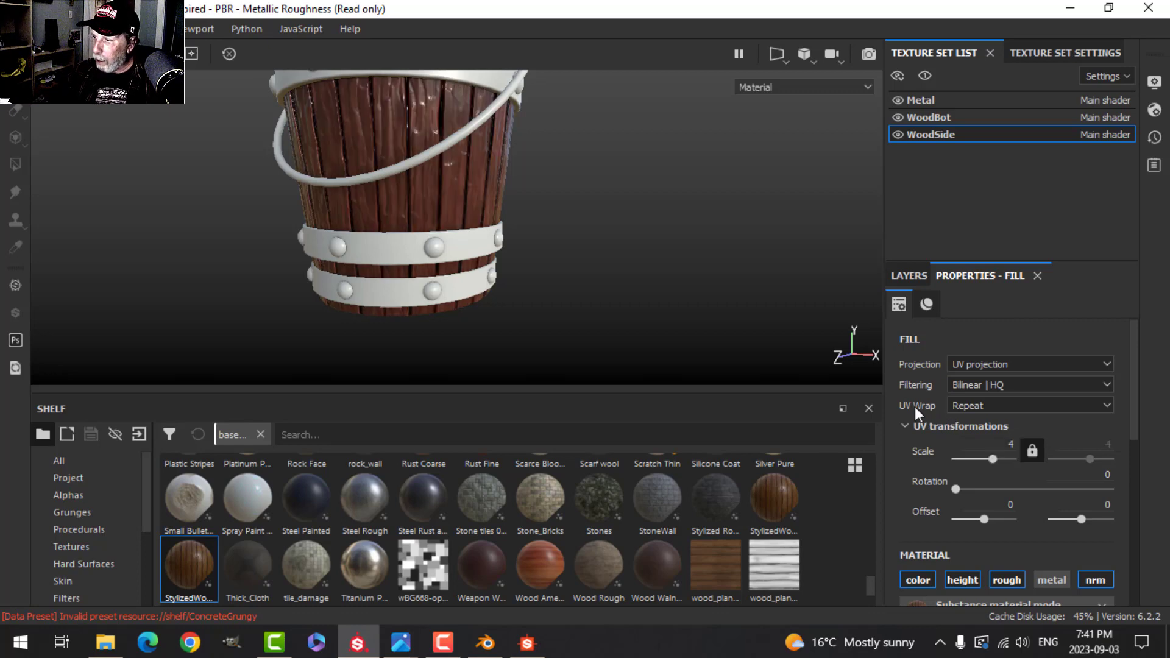
scroll(1036, 497, "down", 8)
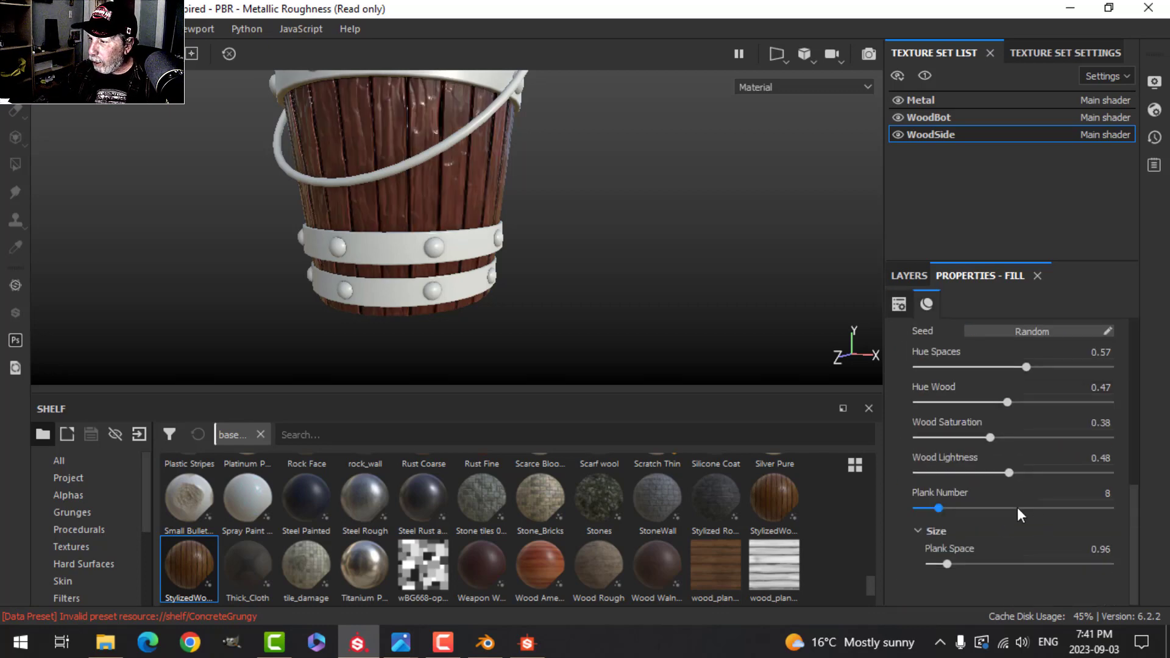
left_click(1095, 494)
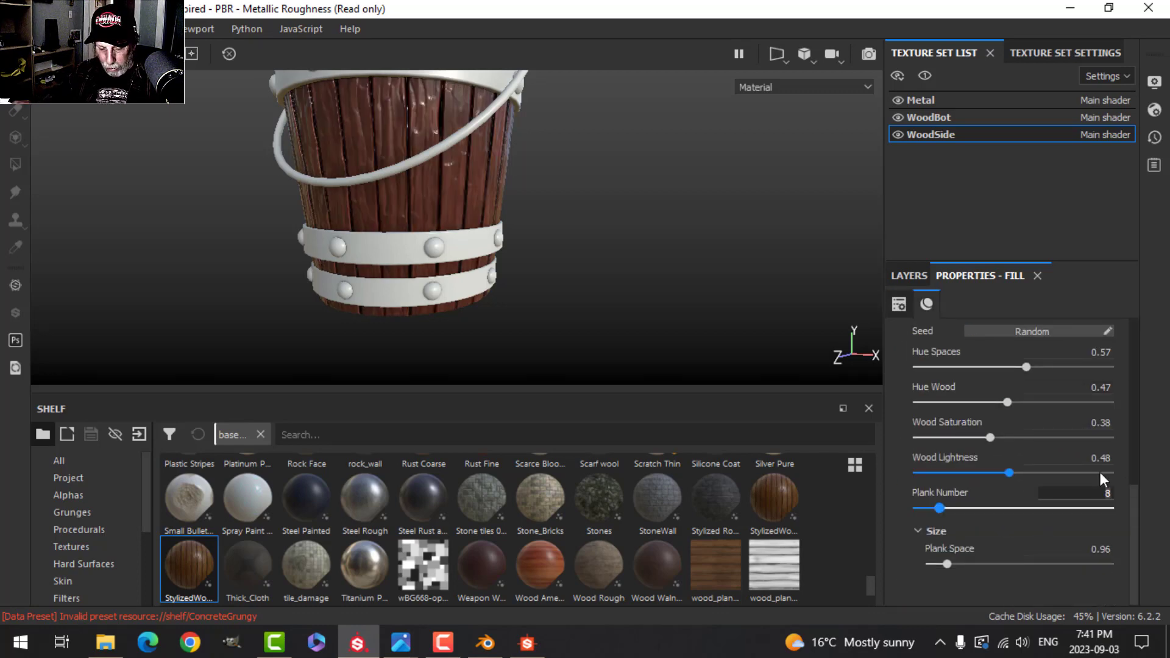
type("5")
key("Return")
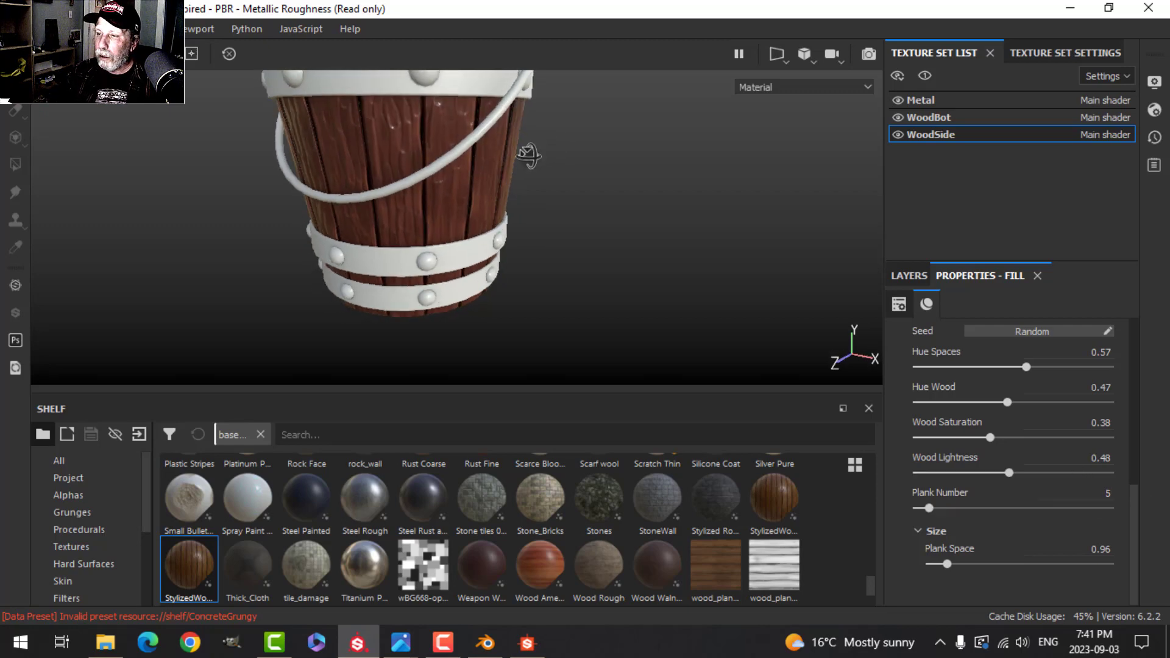
Reduce the Plank Number to 4 and check the plank widths on the bucket
left_click_drag(1083, 498, 1159, 494)
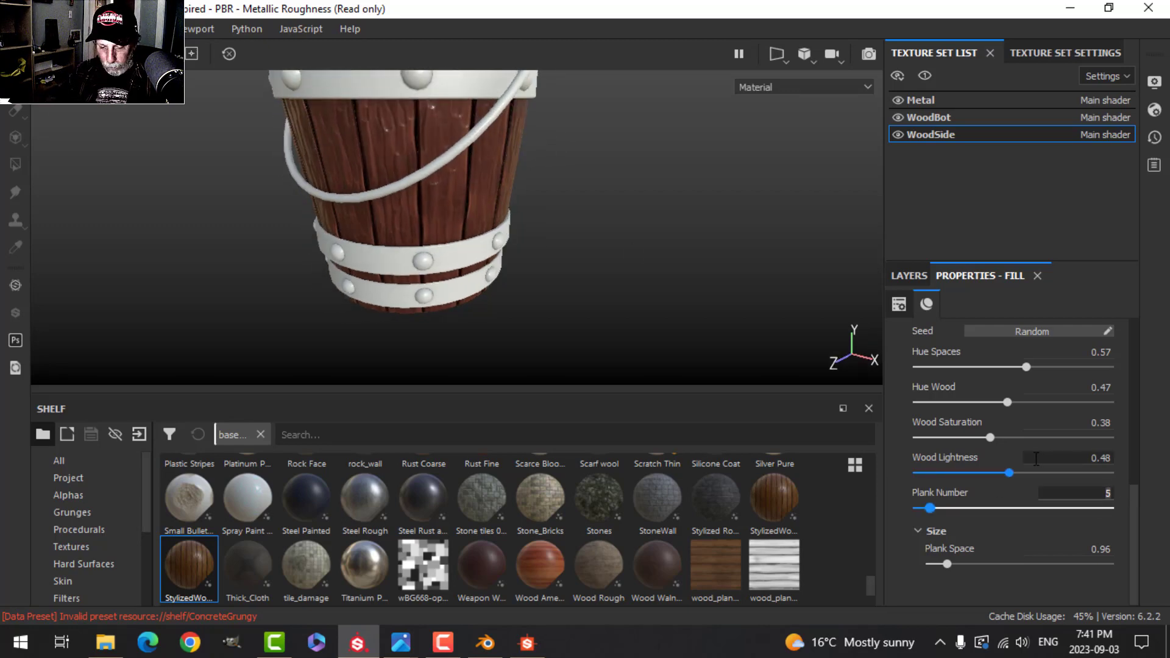
type("4")
key("Return")
mouse_move(431, 191)
left_mouse_down("alt")
mouse_move(366, 149)
mouse_move(517, 201)
mouse_move(439, 196)
left_mouse_up("alt")
scroll(494, 217, "down", 2)
scroll(494, 217, "up", 2)
key("f")
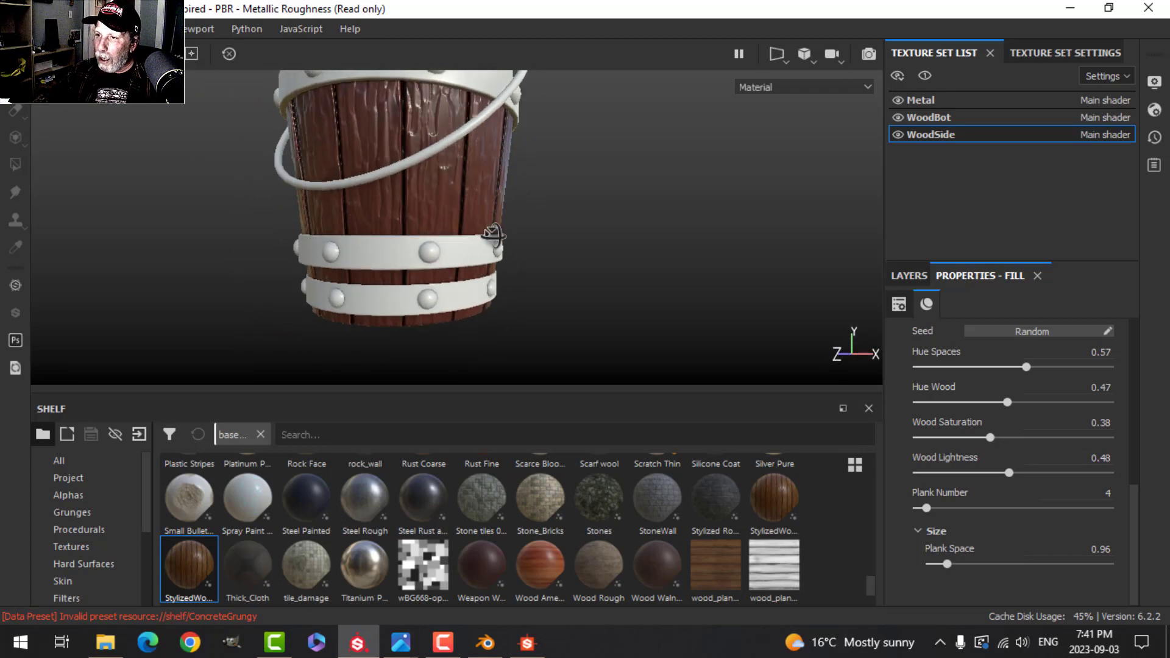
left_click(908, 276)
left_click(1014, 277)
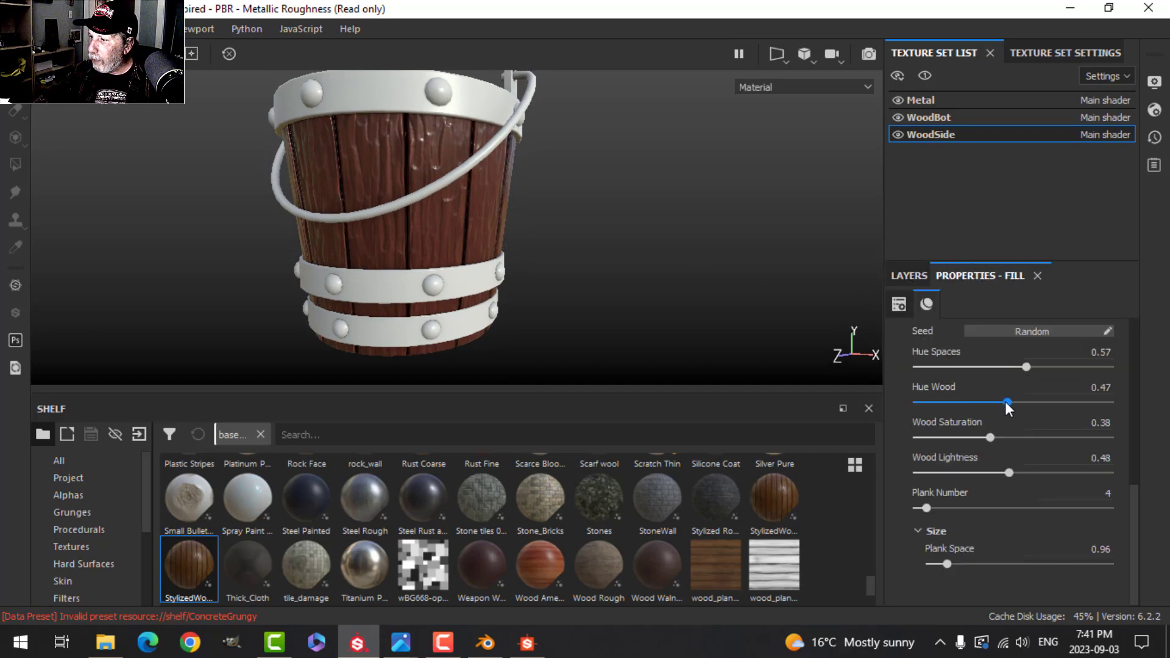
scroll(1002, 423, "up", 3)
scroll(1004, 423, "down", 3)
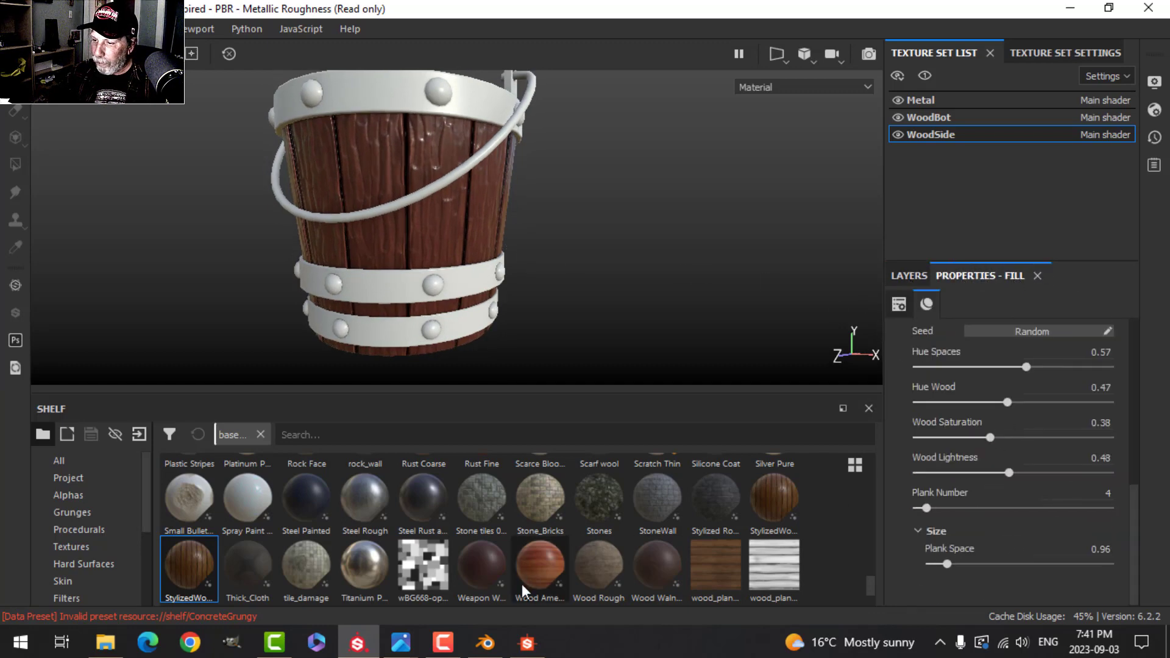
Switch to Substance Designer and select the Uniform Color node that feeds the Roughness output
left_click(527, 643)
scroll(647, 389, "down", 3)
middle_click_drag(763, 384, 408, 372)
scroll(631, 370, "down", 2)
middle_click_drag(887, 385, 571, 319)
scroll(580, 331, "up", 2)
middle_click_drag(697, 357, 420, 353)
scroll(583, 334, "down", 1)
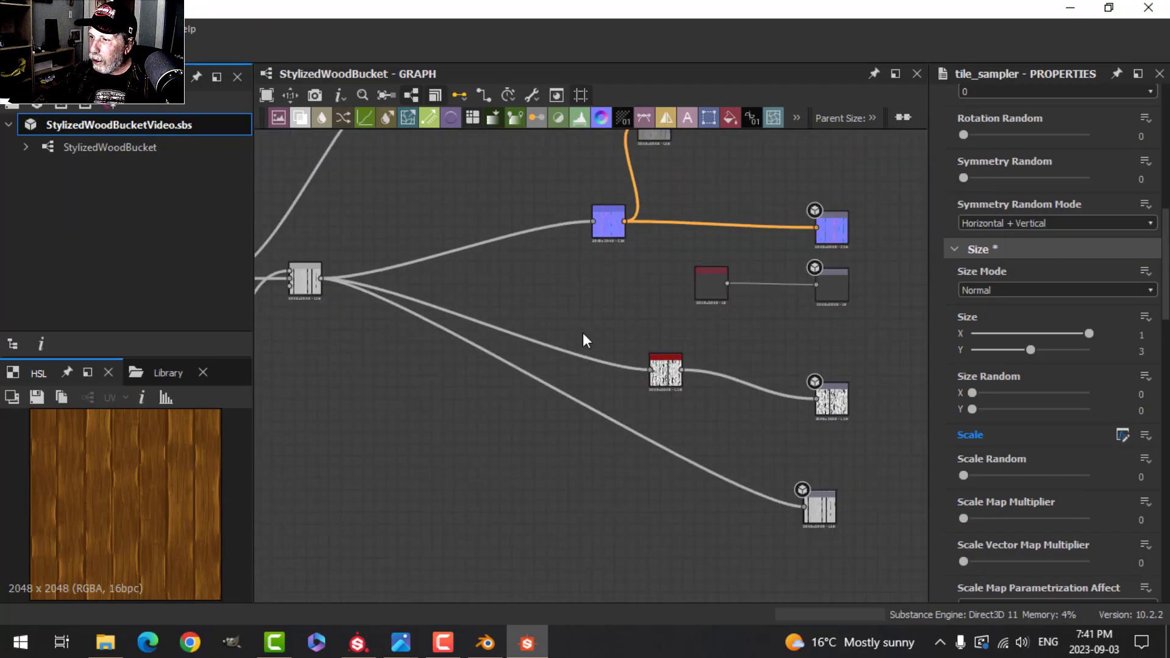
scroll(583, 340, "down", 1)
middle_click_drag(765, 318, 524, 387)
scroll(527, 334, "up", 3)
scroll(518, 373, "up", 3)
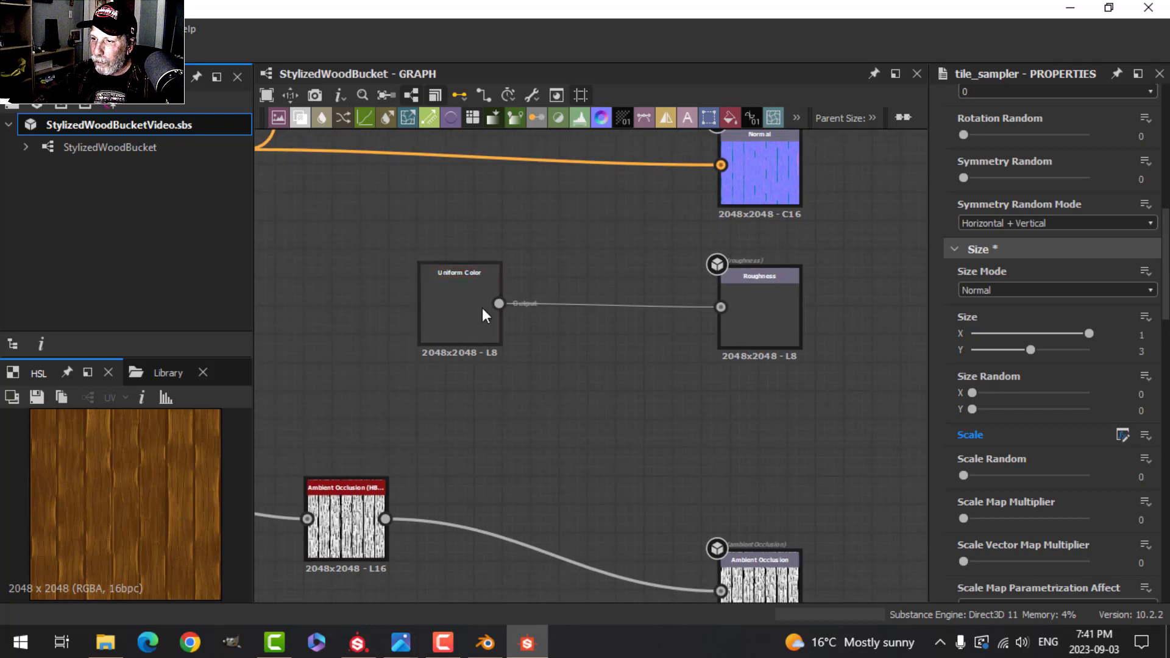
left_click(479, 307)
Show the 3D preview of the material and set the Uniform Color node's output color to 69
middle_click_drag(620, 378, 622, 412)
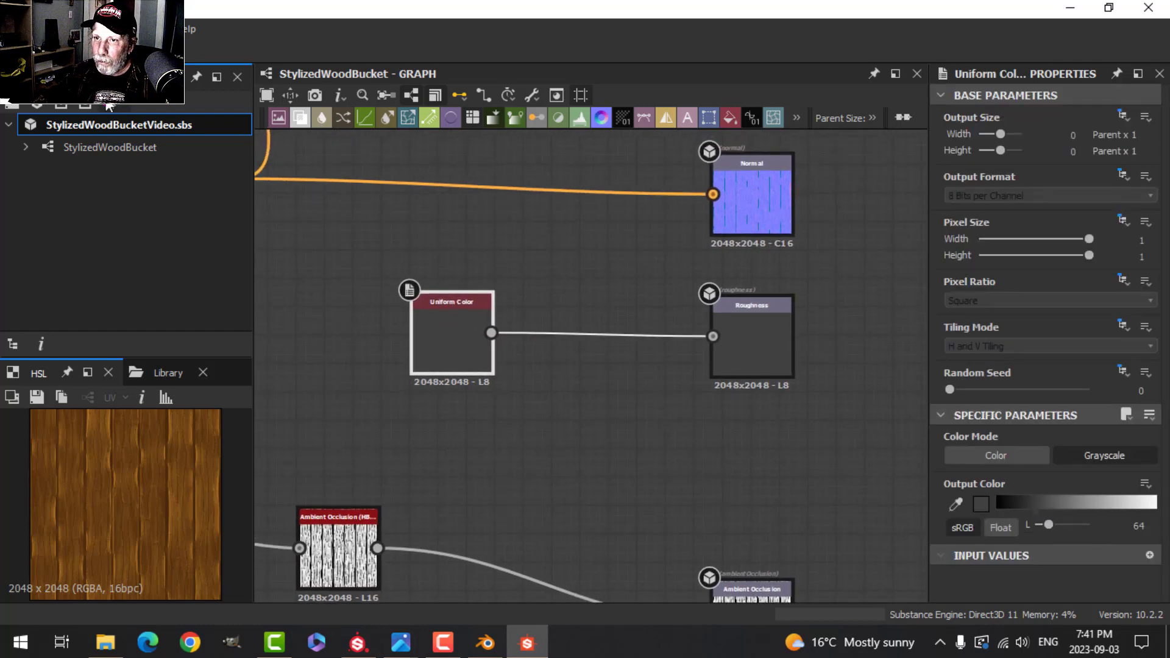
left_click(55, 78)
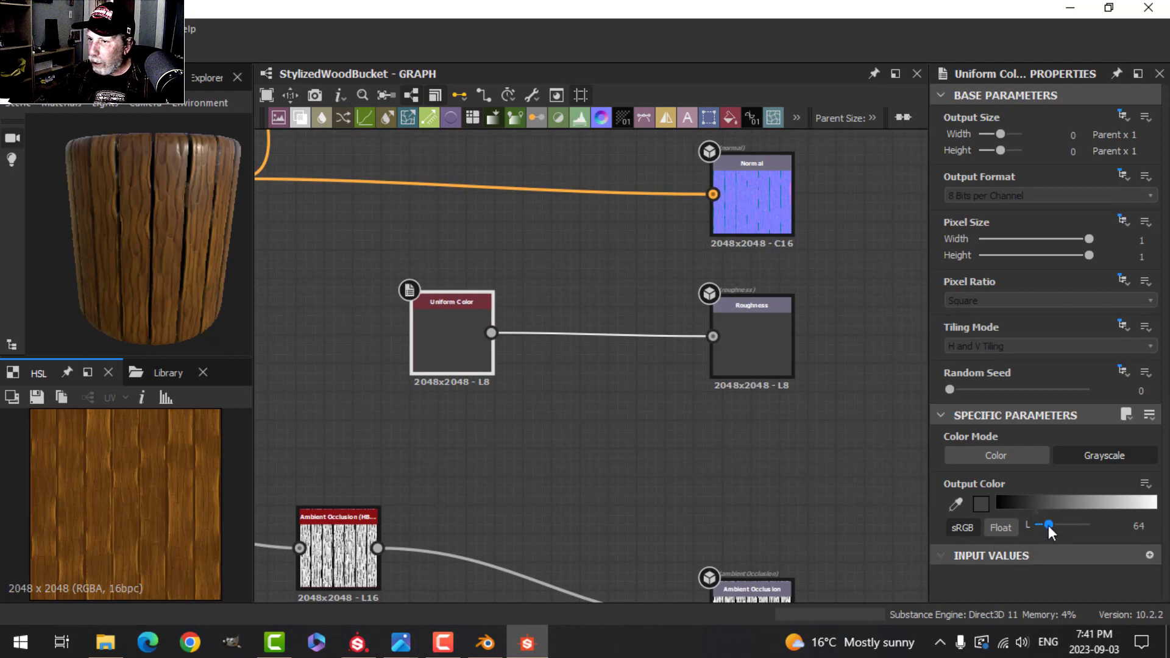
mouse_move(1048, 525)
left_mouse_down()
mouse_move(1057, 524)
mouse_move(1035, 521)
mouse_move(1051, 520)
left_mouse_up()
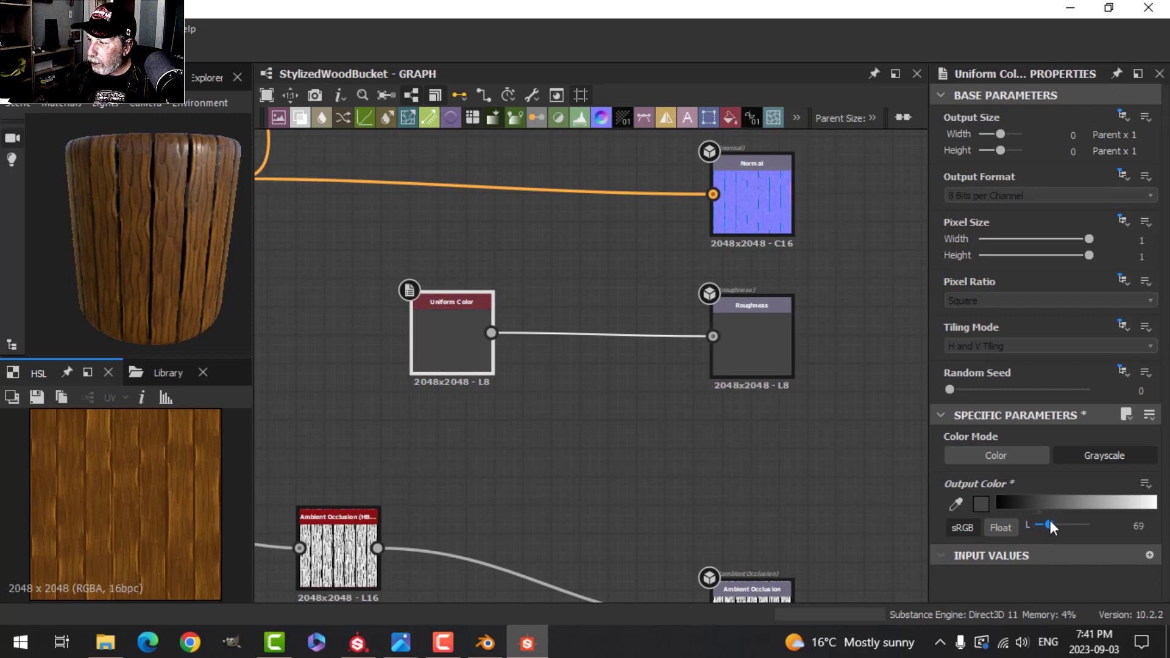
Expose the Uniform Color node's Output Color as a new graph input with the identifier and label Roughness
left_click(1146, 485)
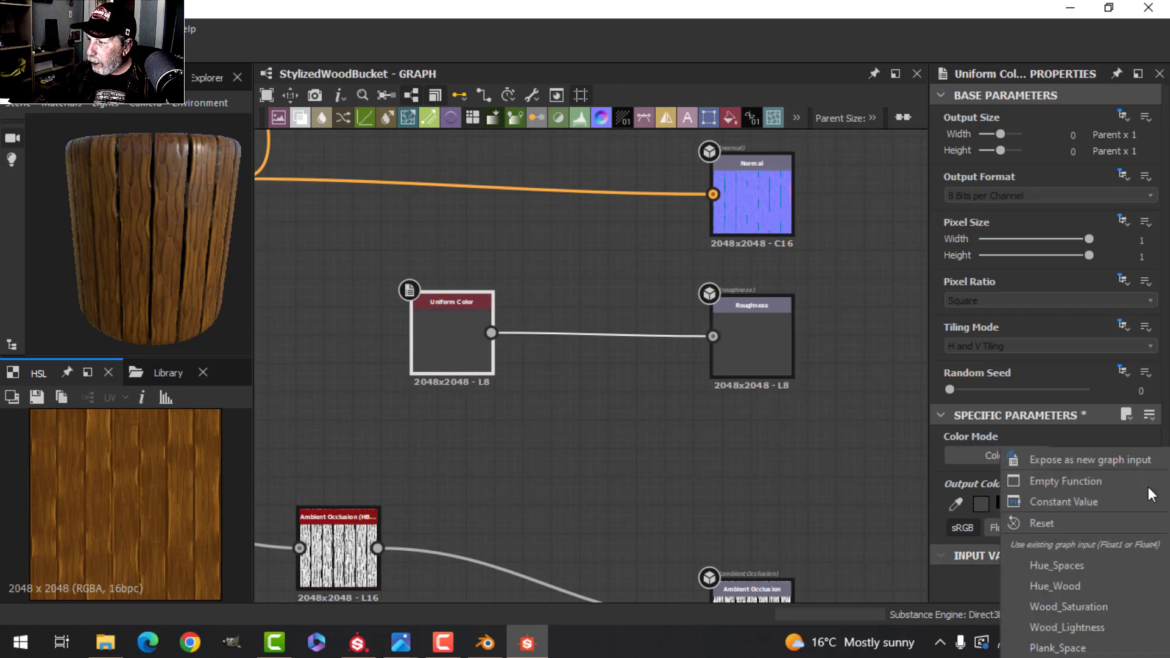
left_click(1061, 460)
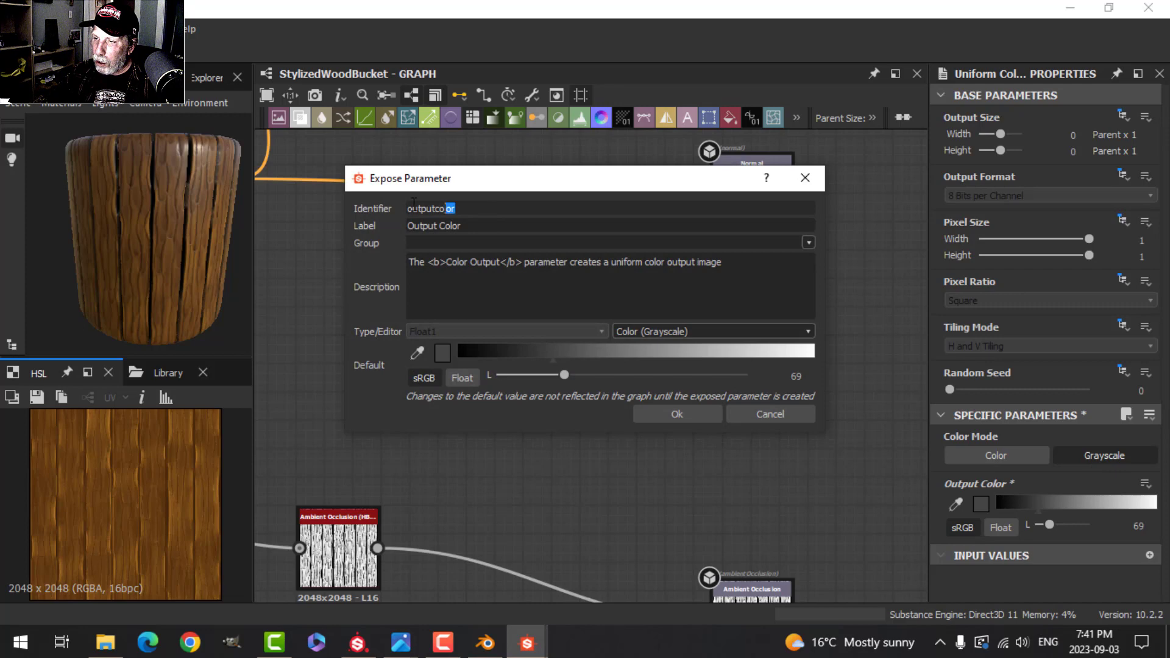
left_click_drag(414, 203, 387, 195)
type("Rougness")
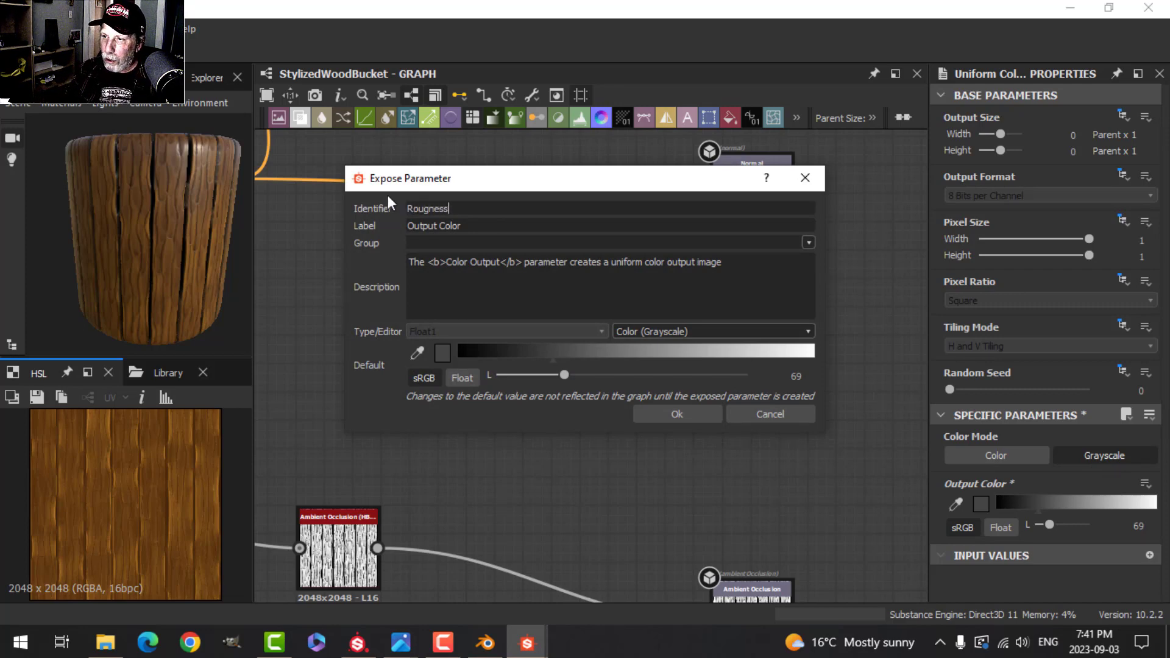
key("BackSpace")
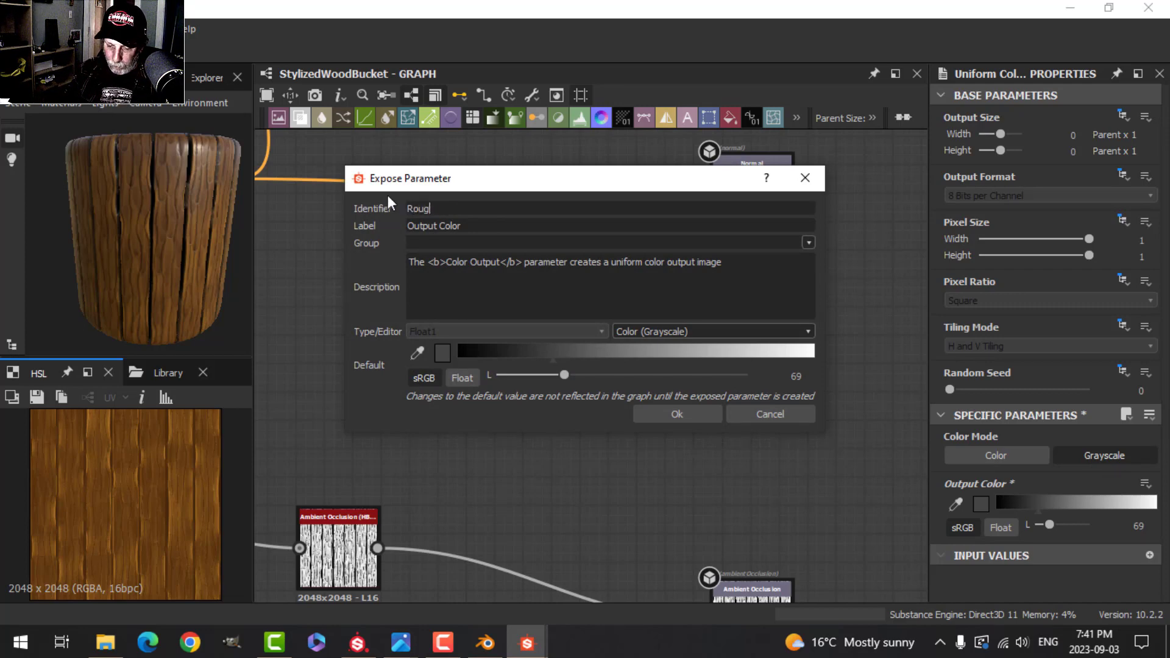
type("hness")
left_click(493, 226)
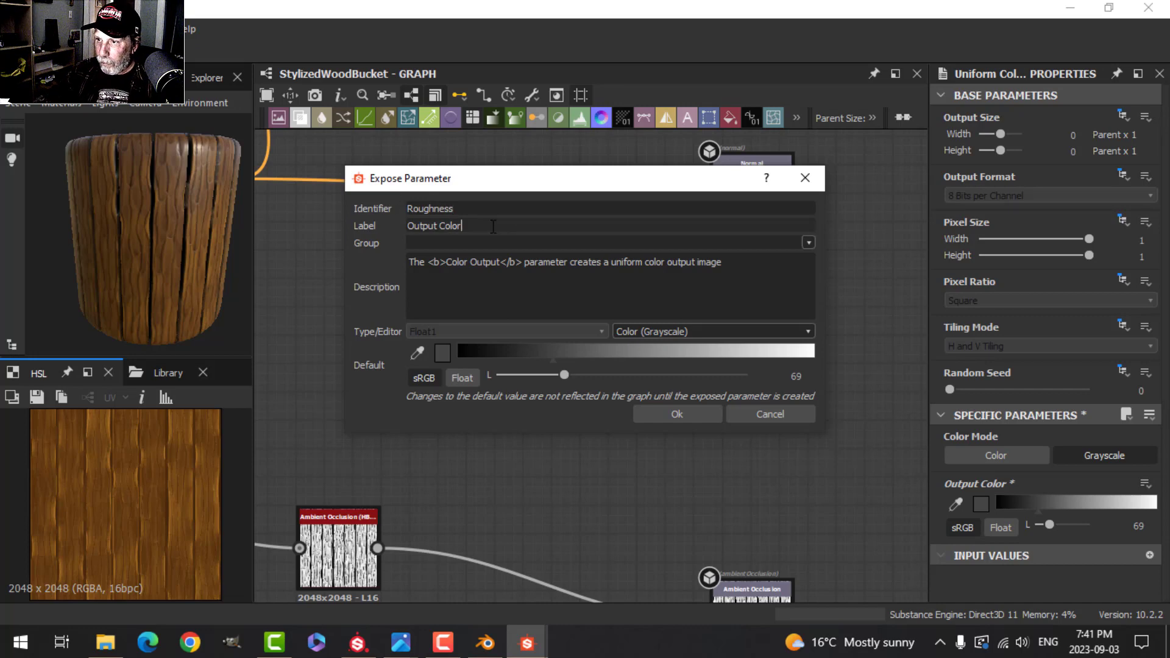
left_click_drag(493, 226, 375, 222)
type("Roughn")
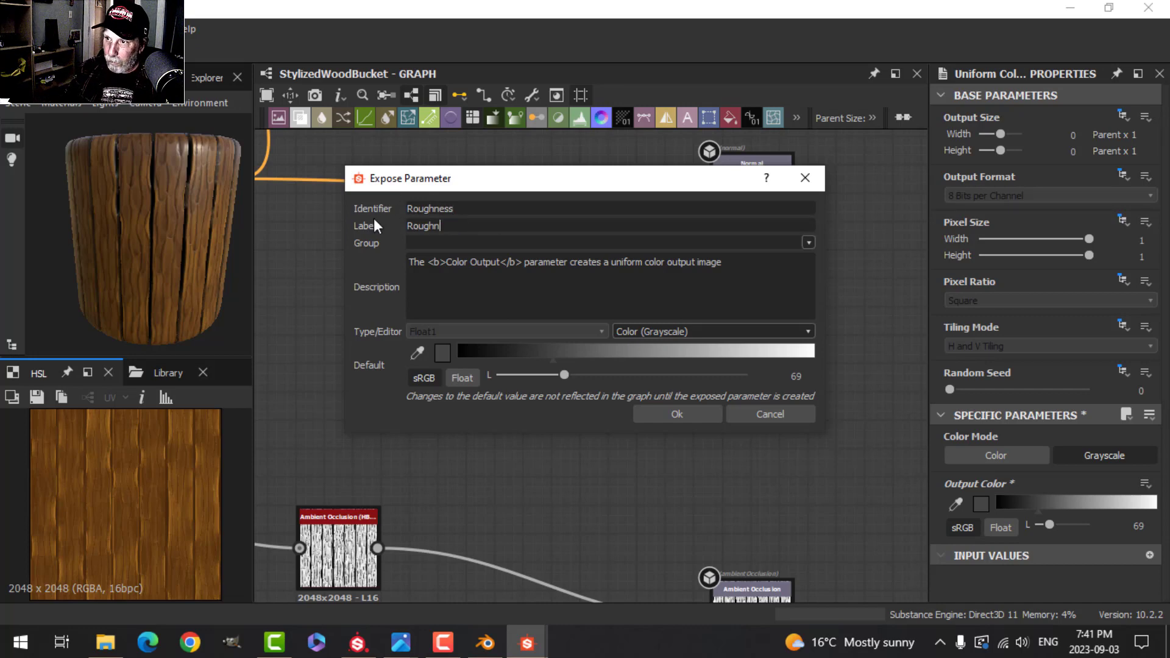
type("ess")
left_click(676, 411)
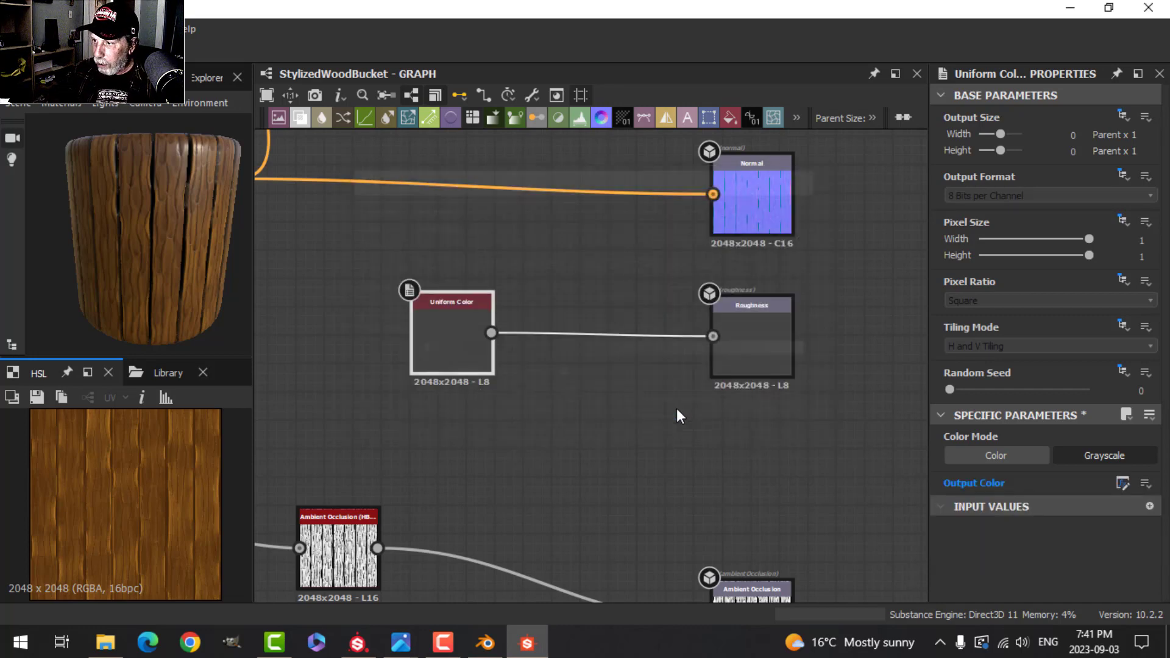
Save the StylizedWoodBucketVideo.sbs package and publish it as StylizedWoodBucketVideo.sbsar, replacing the existing archive
left_click(204, 76)
right_click(163, 128)
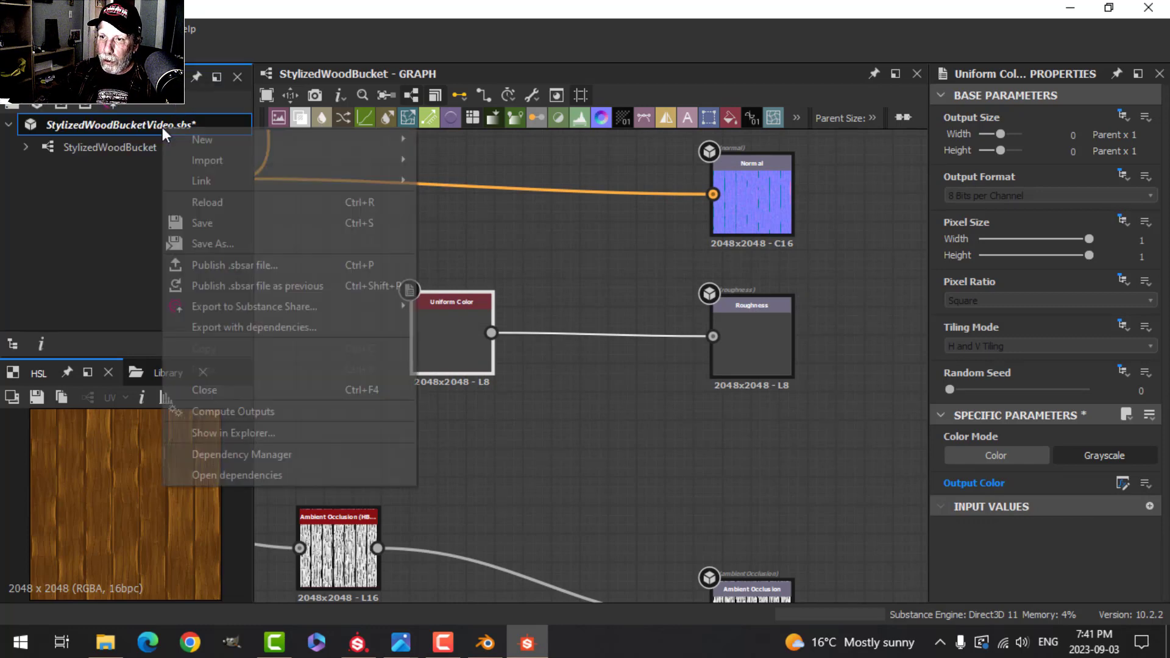
left_click(222, 222)
right_click(164, 124)
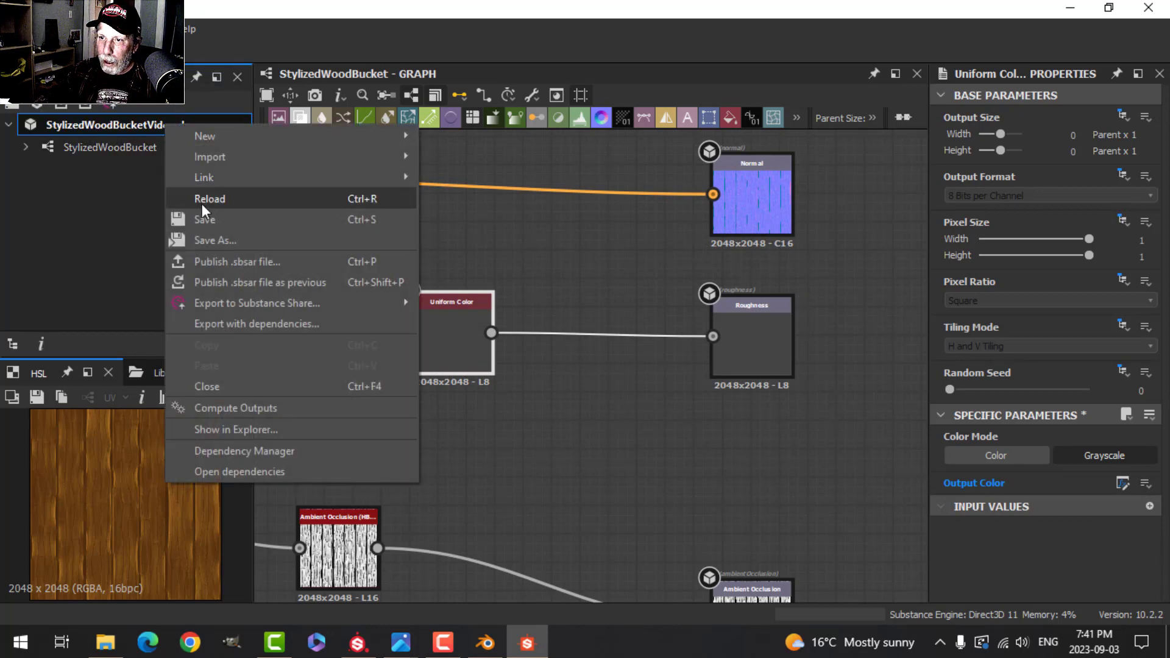
left_click(231, 262)
left_click(505, 511)
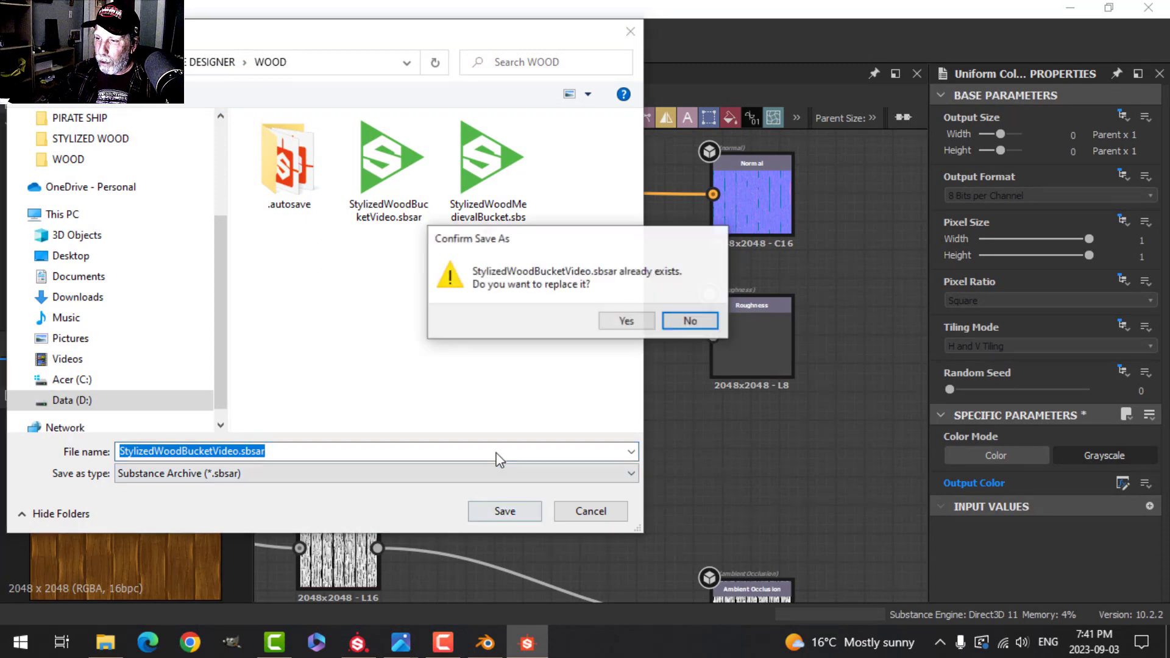
left_click(625, 321)
left_click(597, 400)
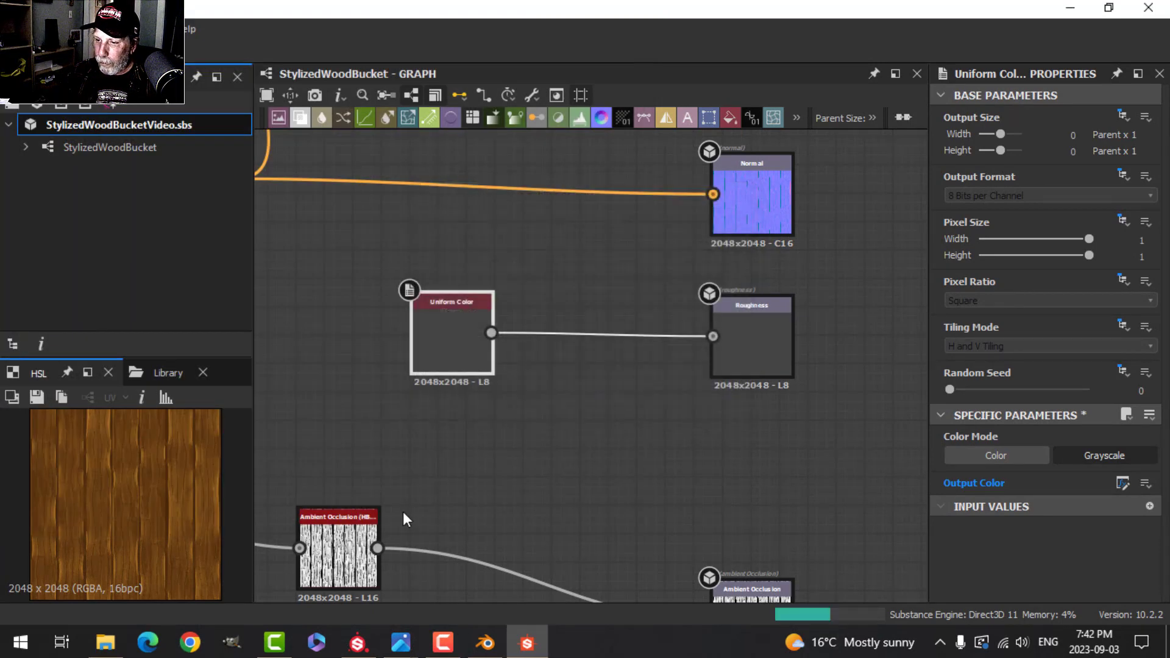
Switch to Substance Painter and import StylizedWoodBucketVideo.sbsar from the WOOD folder as a base material
left_click(358, 642)
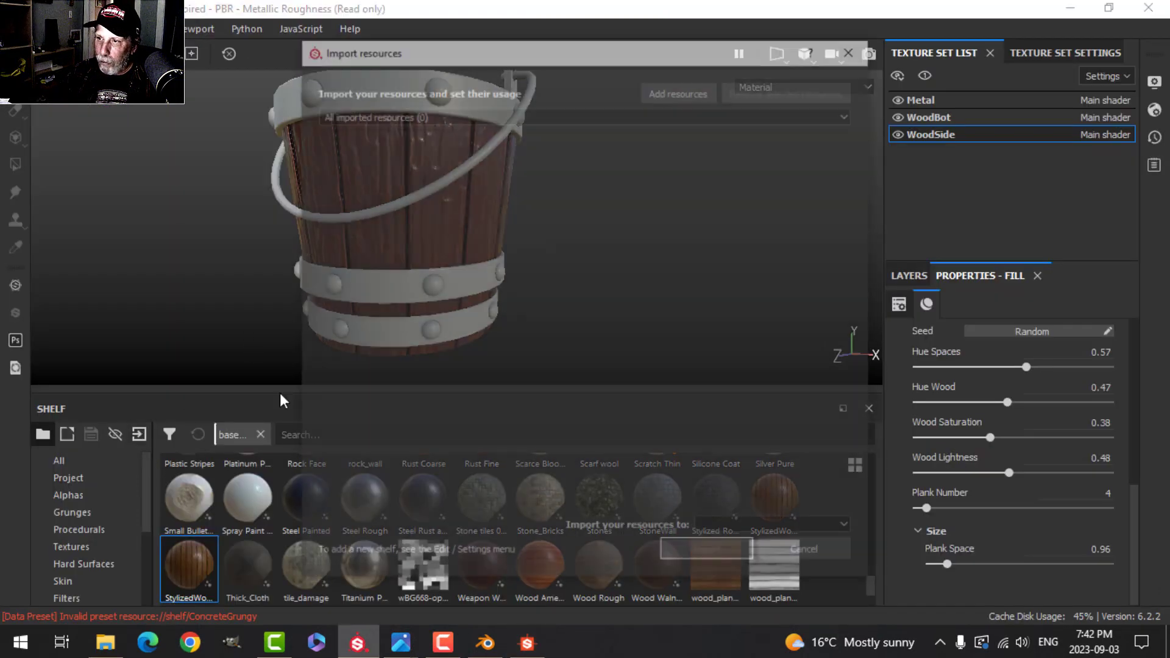
left_click(676, 92)
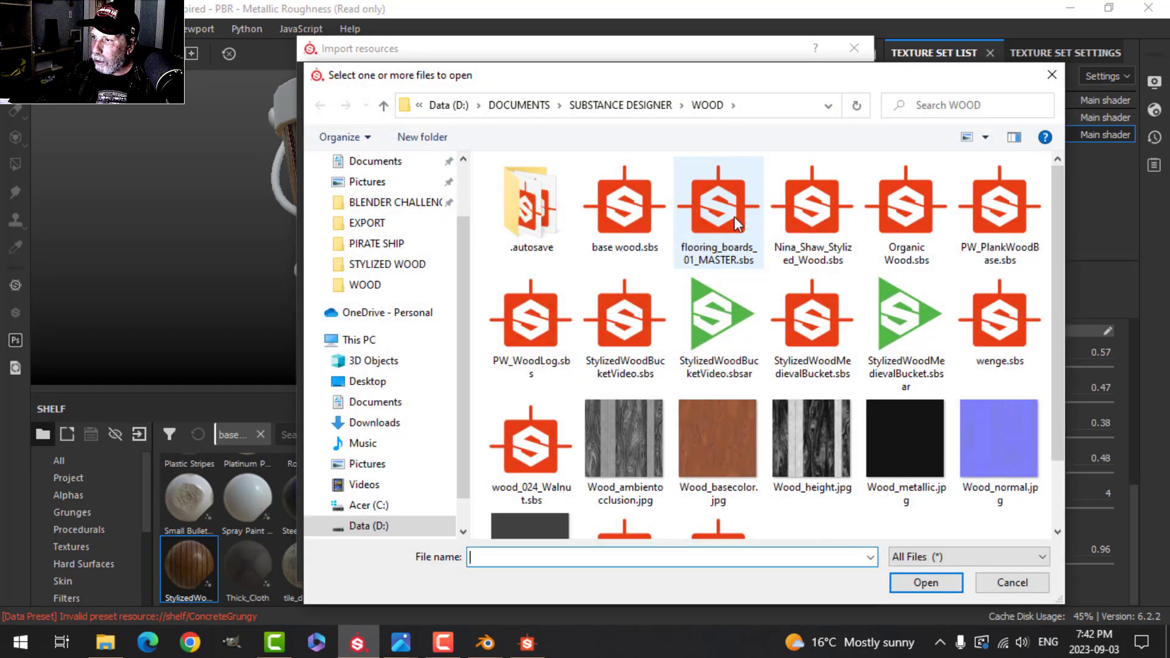
left_click(729, 332)
left_click(926, 583)
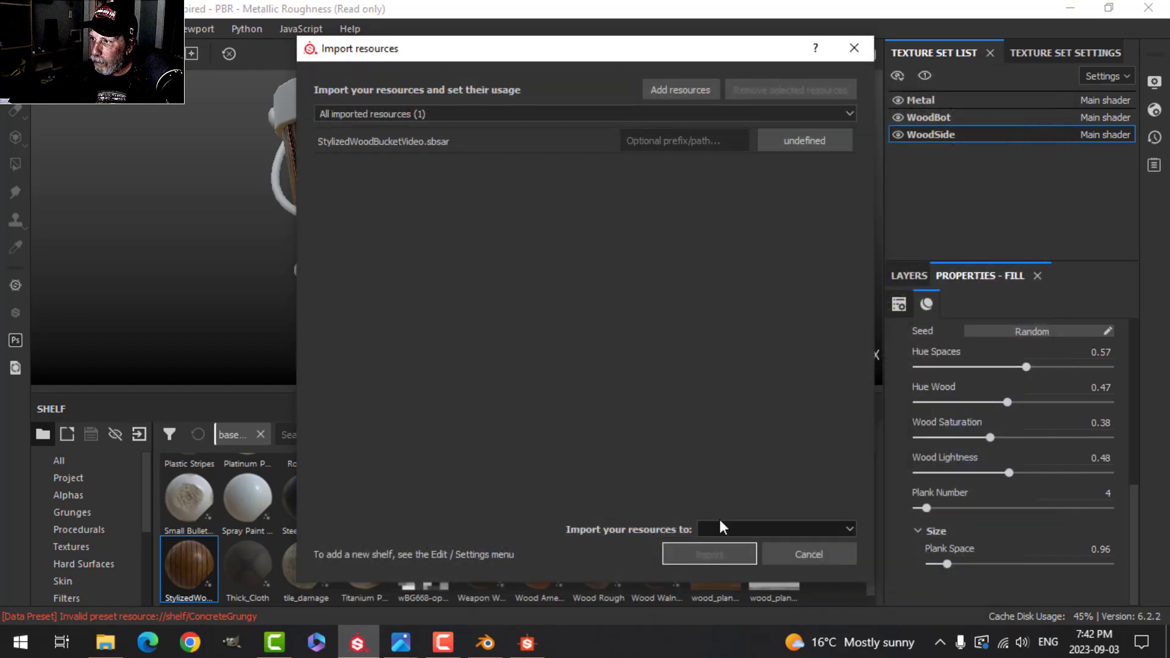
left_click(794, 137)
left_click(811, 160)
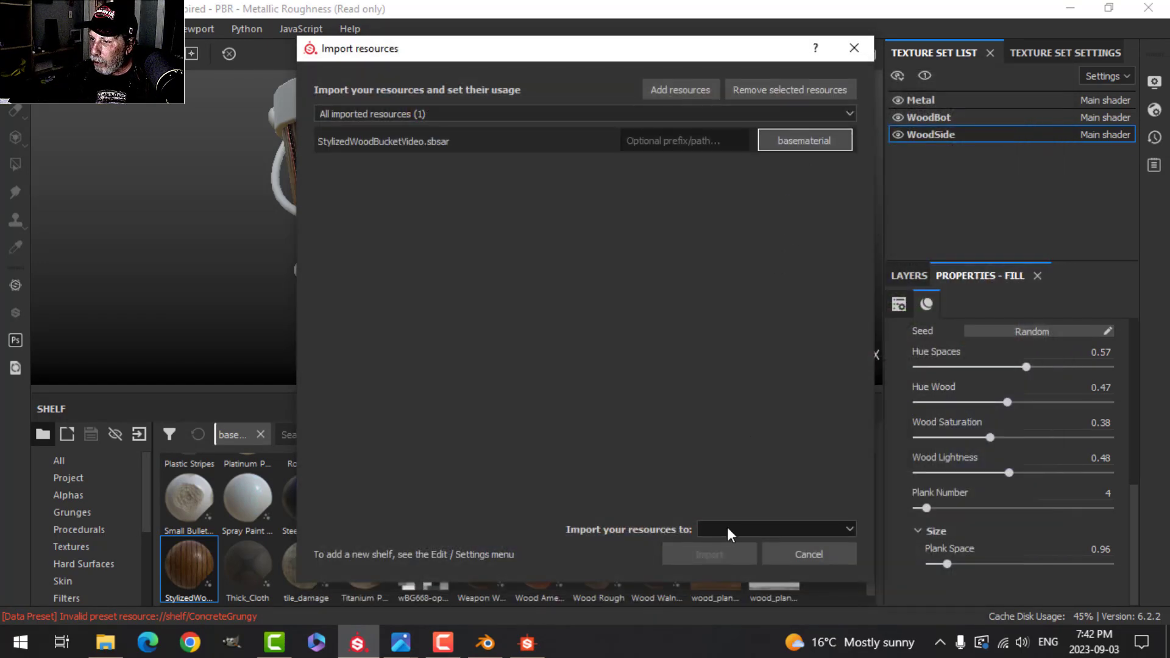
left_click(726, 527)
left_click(732, 541)
left_click(695, 552)
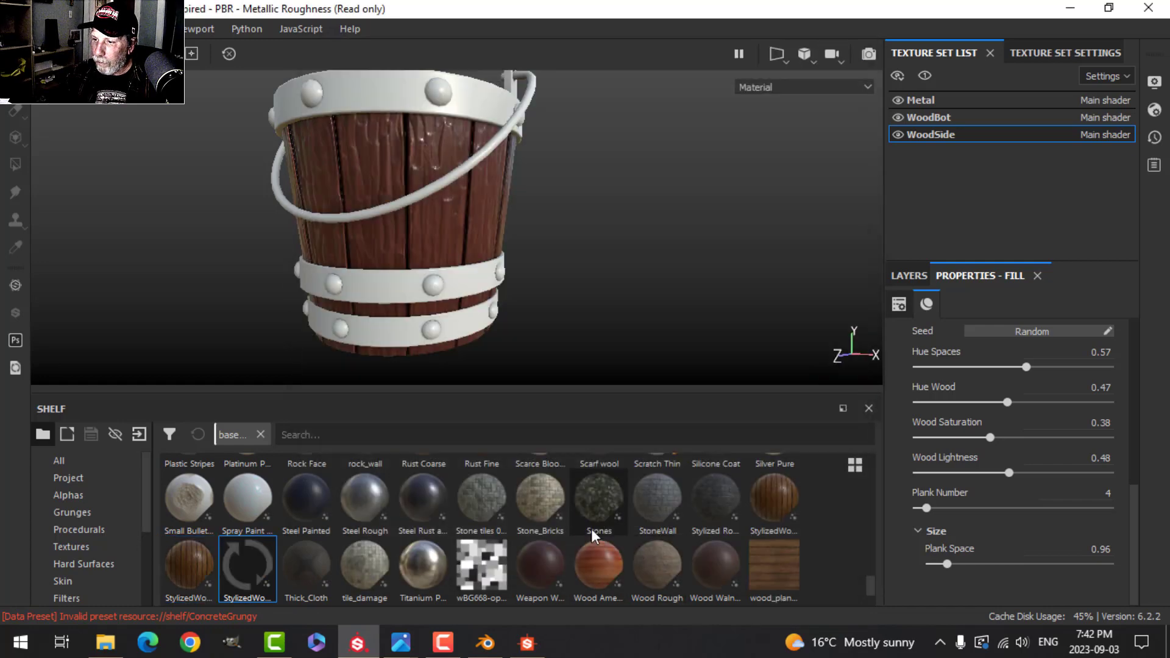
Replace the WoodSide texture set's existing fill layer with the newly imported StylizedWoodBucket material
left_click(908, 276)
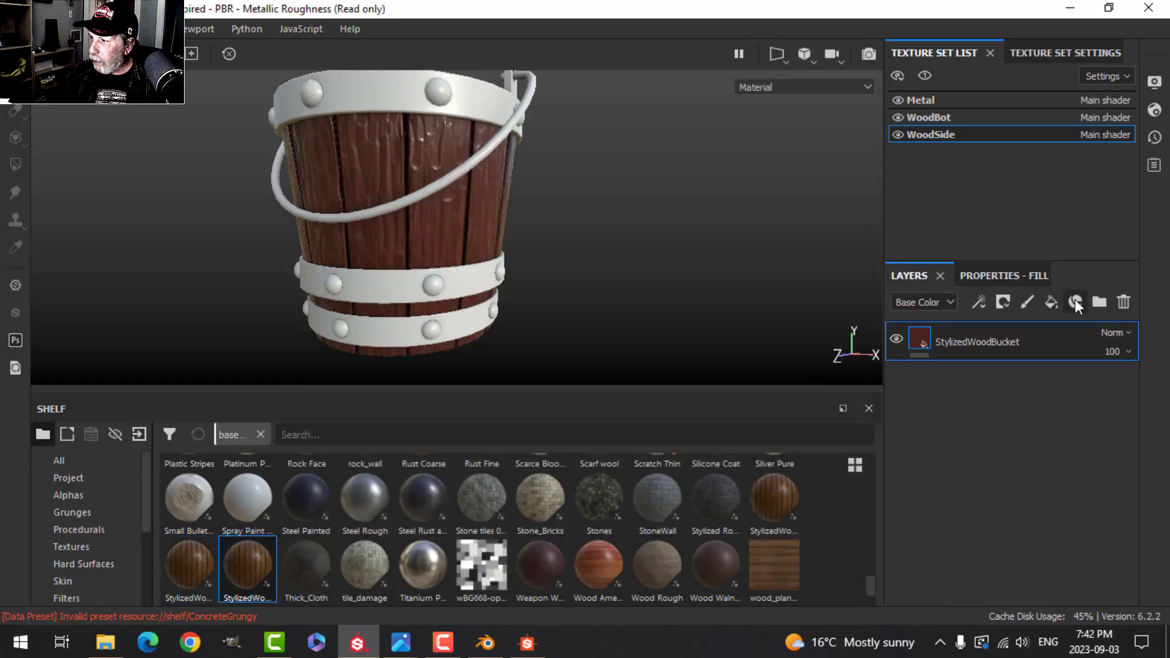
left_click(1123, 303)
left_click_drag(253, 562, 932, 414)
left_click_drag(641, 248, 604, 251, "alt")
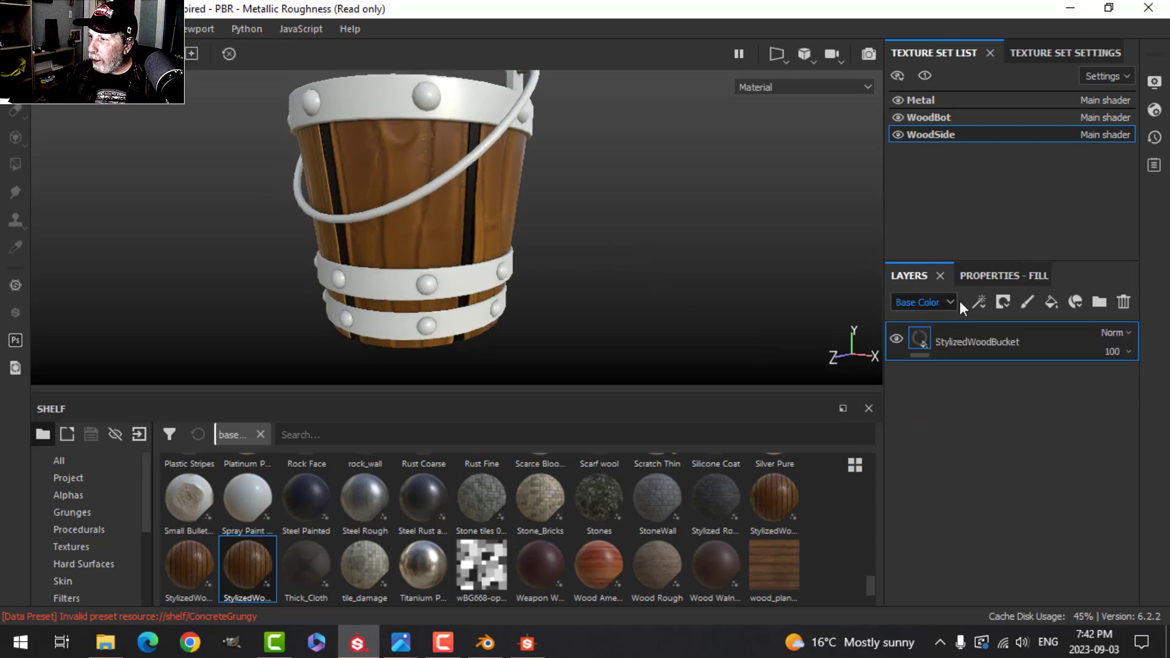
Set the new StylizedWoodBucket fill's UV scale to 3 and check the planks on the bucket
left_click(980, 276)
scroll(977, 365, "up", 10)
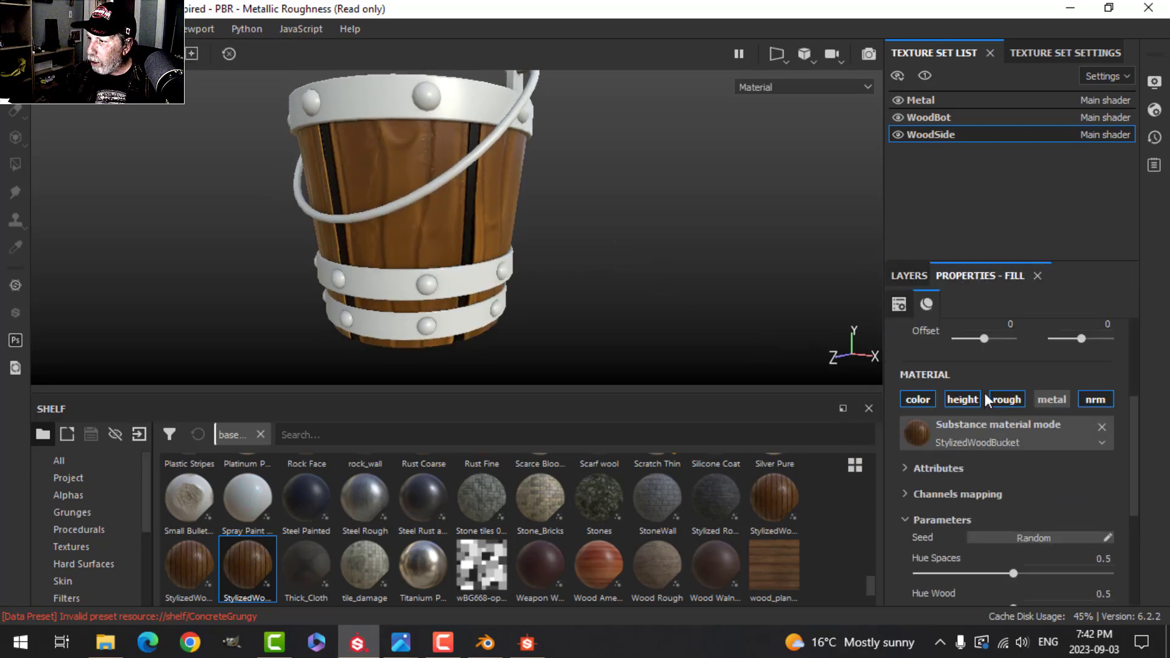
left_click(1008, 420)
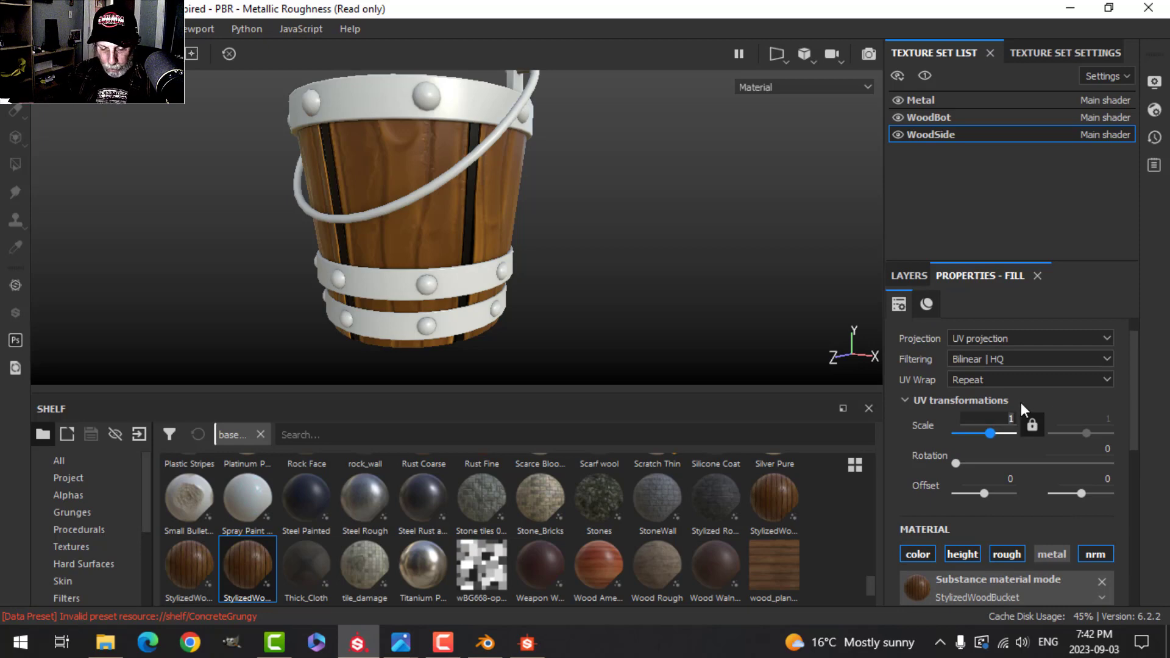
type("3")
key("Return")
left_click_drag(667, 218, 584, 211, "alt")
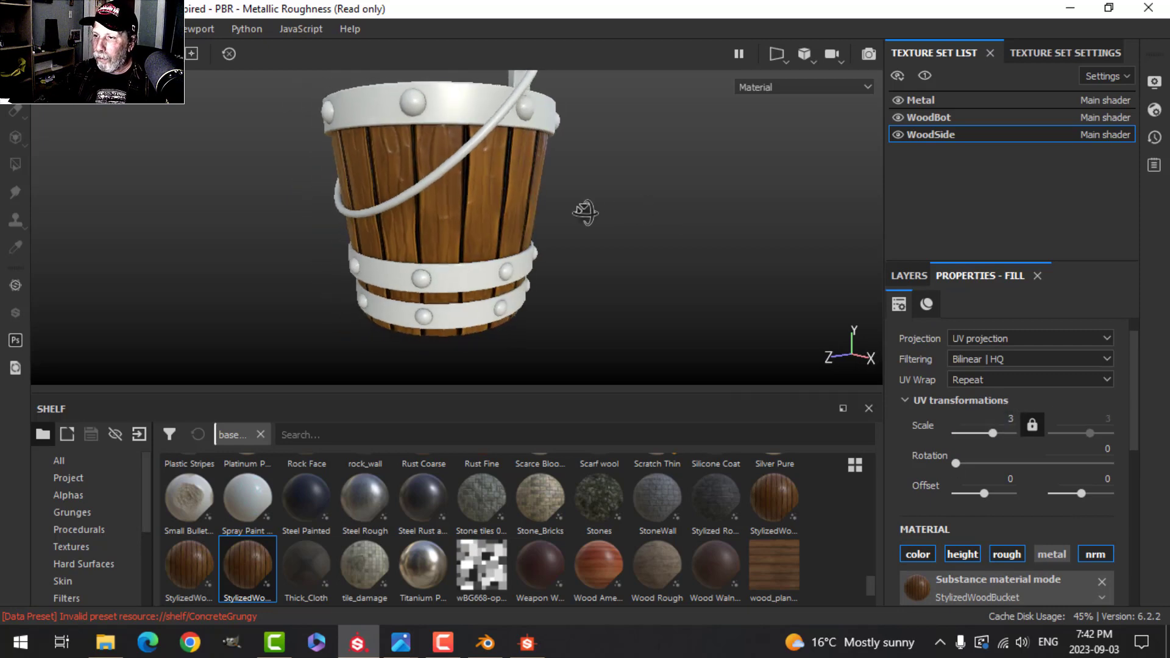
Set the material's Hue Wood to 0.48 and Wood Saturation to 0.41
scroll(1026, 516, "down", 5)
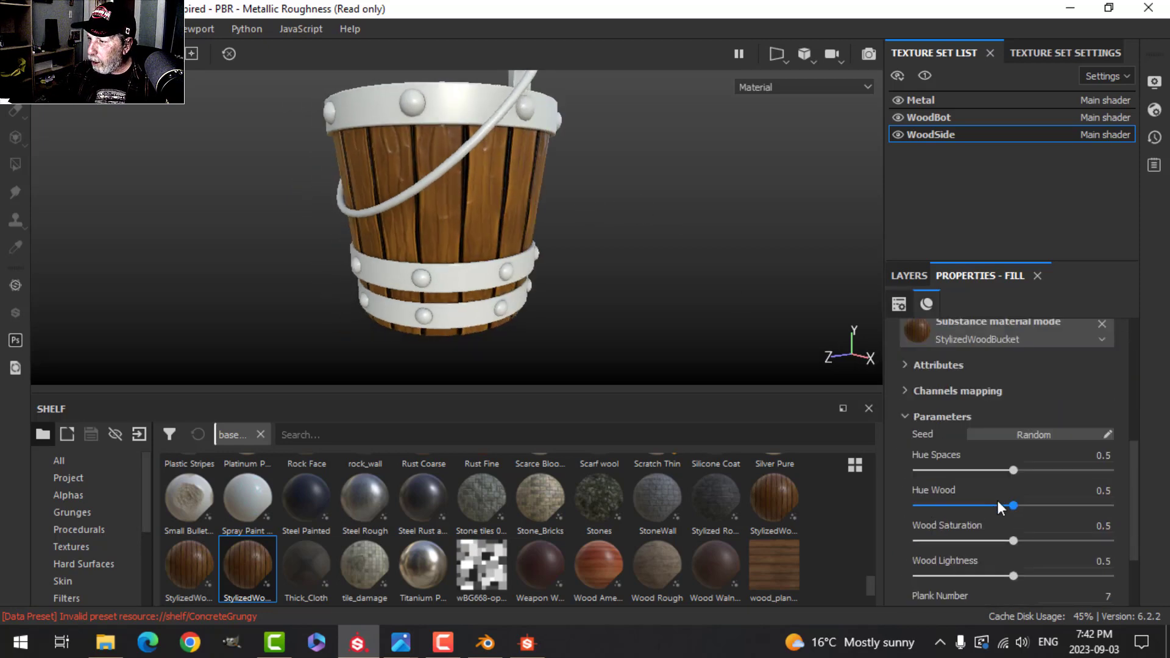
left_click(1008, 506)
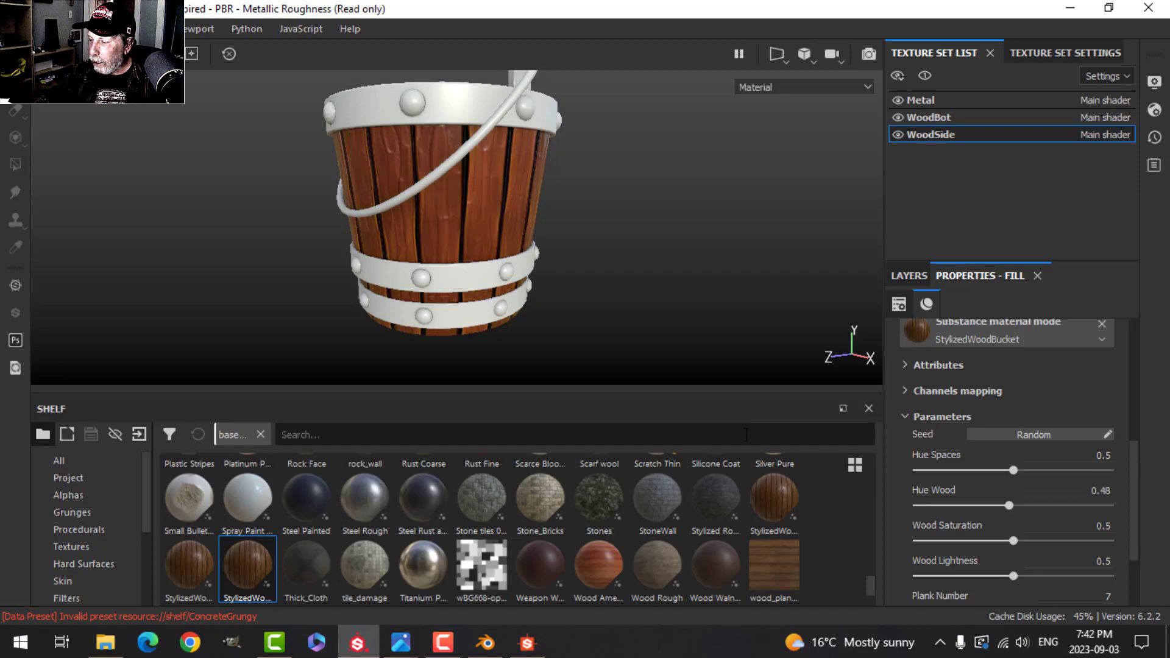
left_click_drag(1011, 542, 997, 540)
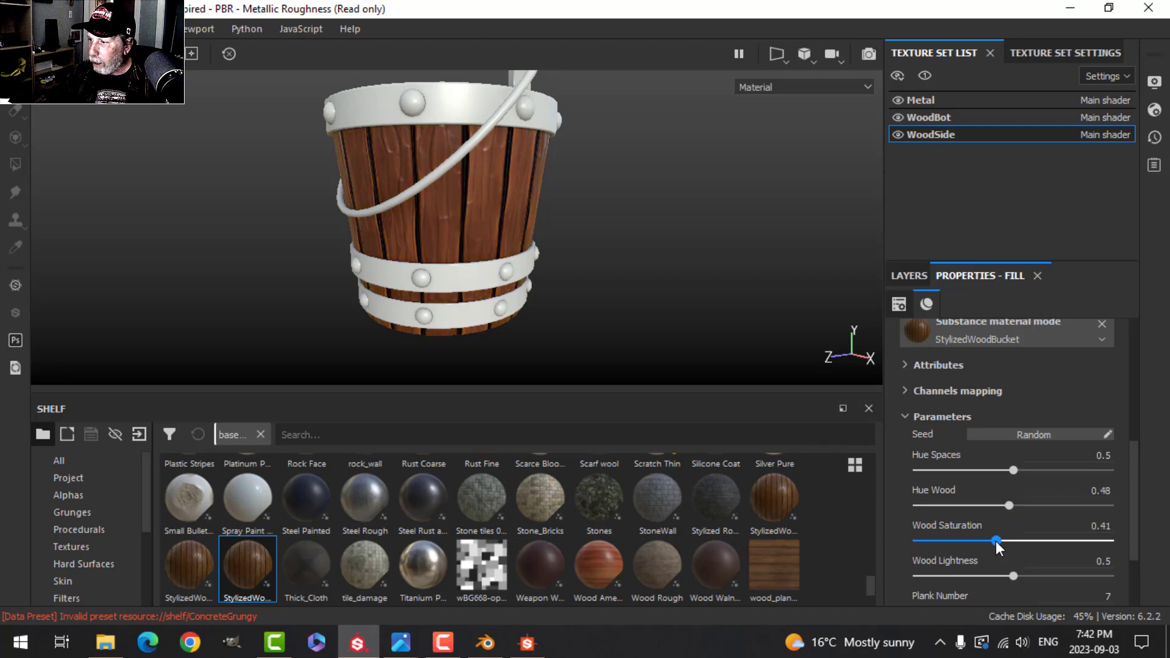
Set the material's Plank Number to 6 and raise its Roughness to about 0.4267
scroll(982, 576, "down", 3)
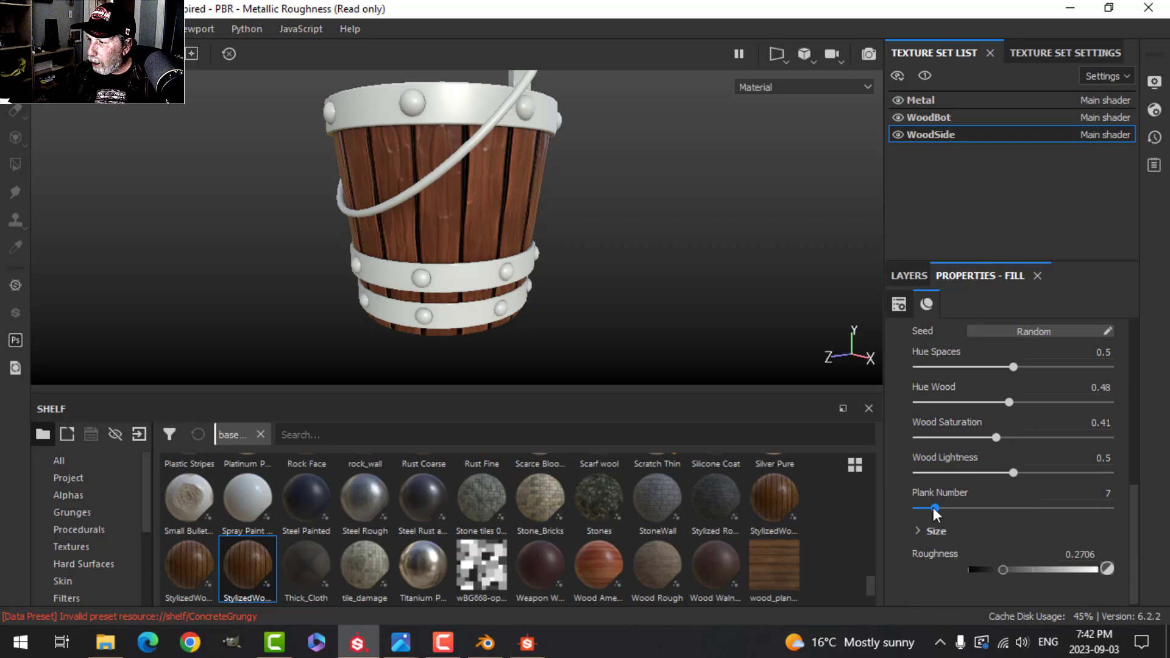
left_click_drag(933, 507, 932, 507)
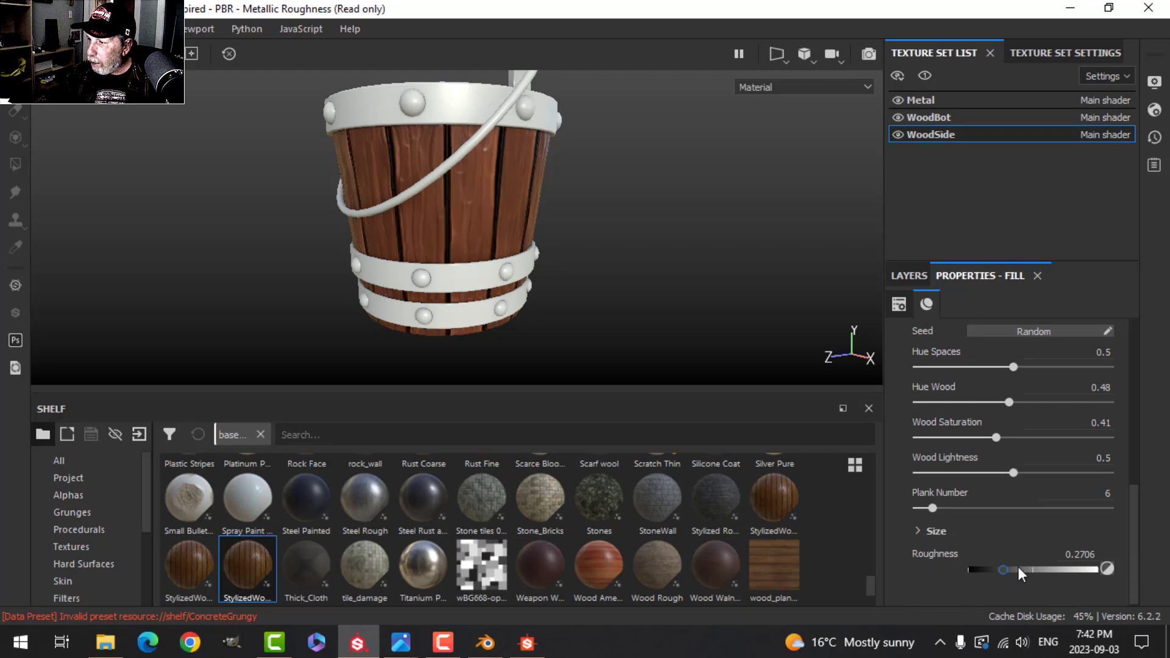
scroll(972, 556, "down", 1)
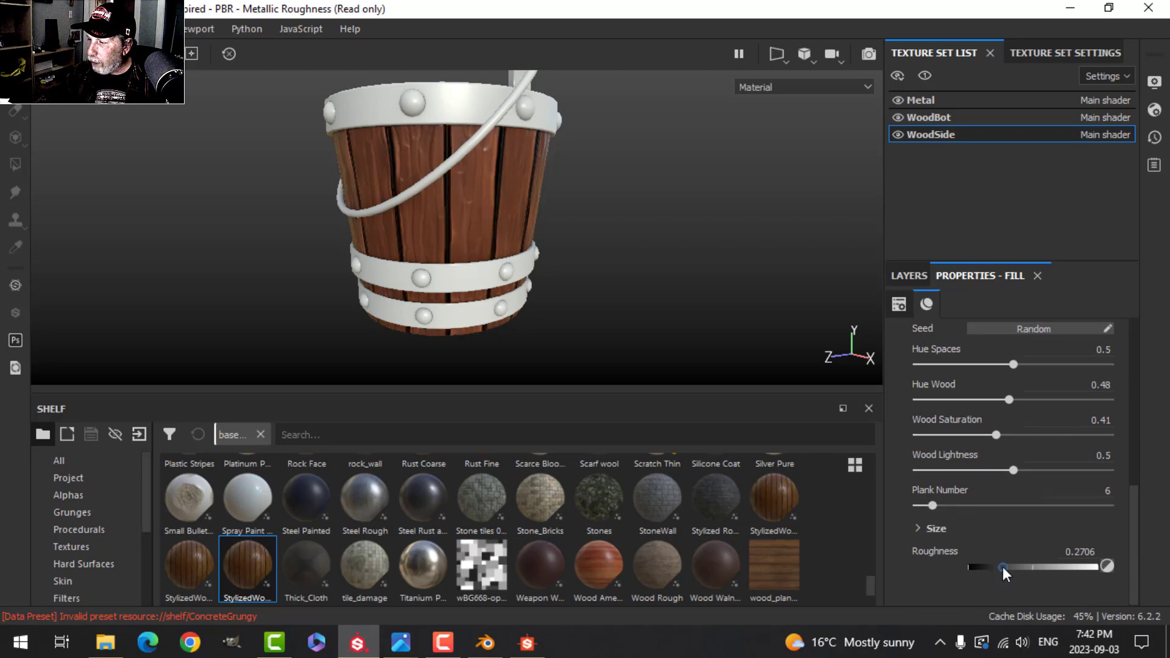
mouse_move(1003, 567)
left_mouse_down()
mouse_move(1036, 569)
mouse_move(1022, 566)
left_mouse_up()
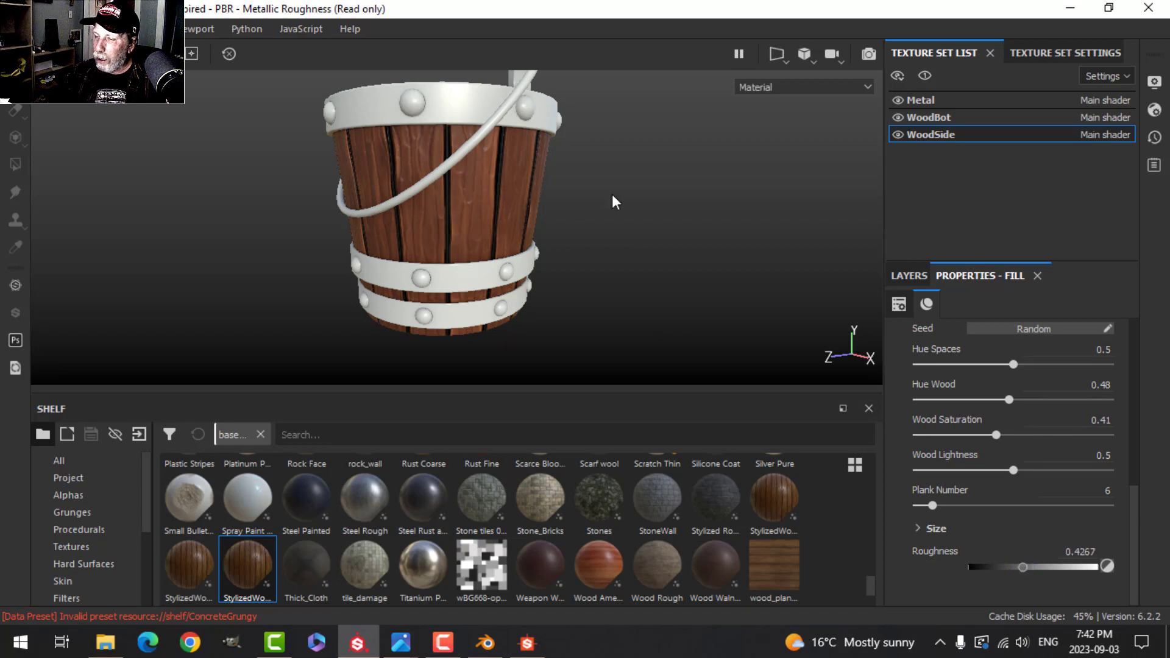
left_click_drag(613, 202, 554, 236, "alt")
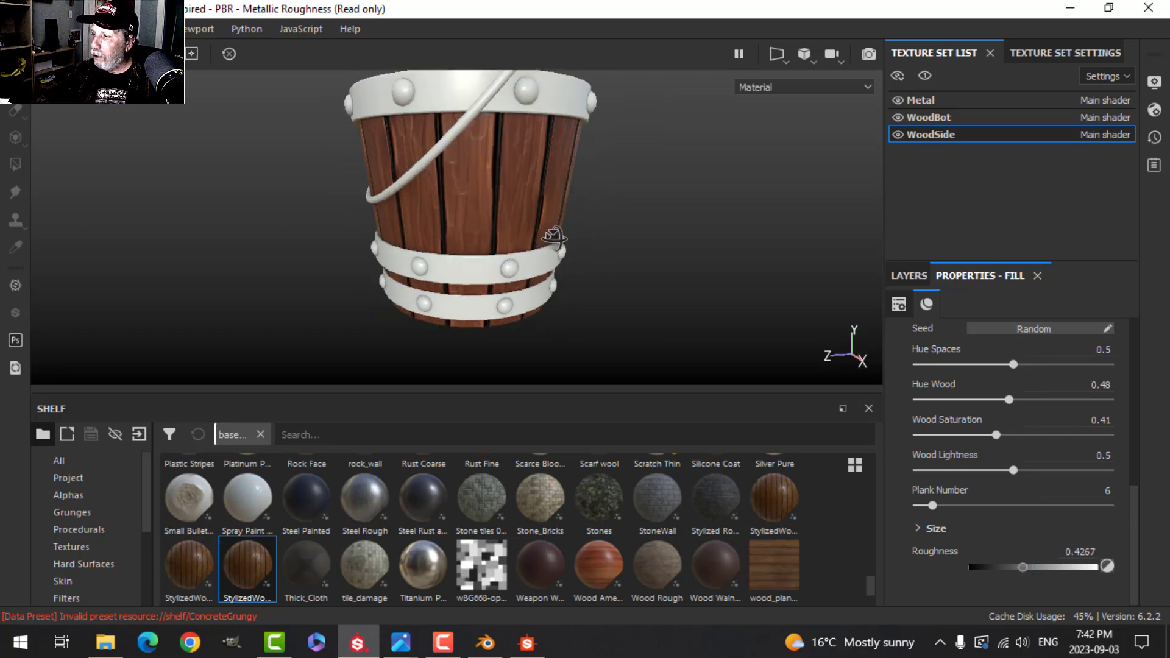
Expand the material's Size parameters and set Plank Space to 0.95
scroll(967, 459, "up", 4)
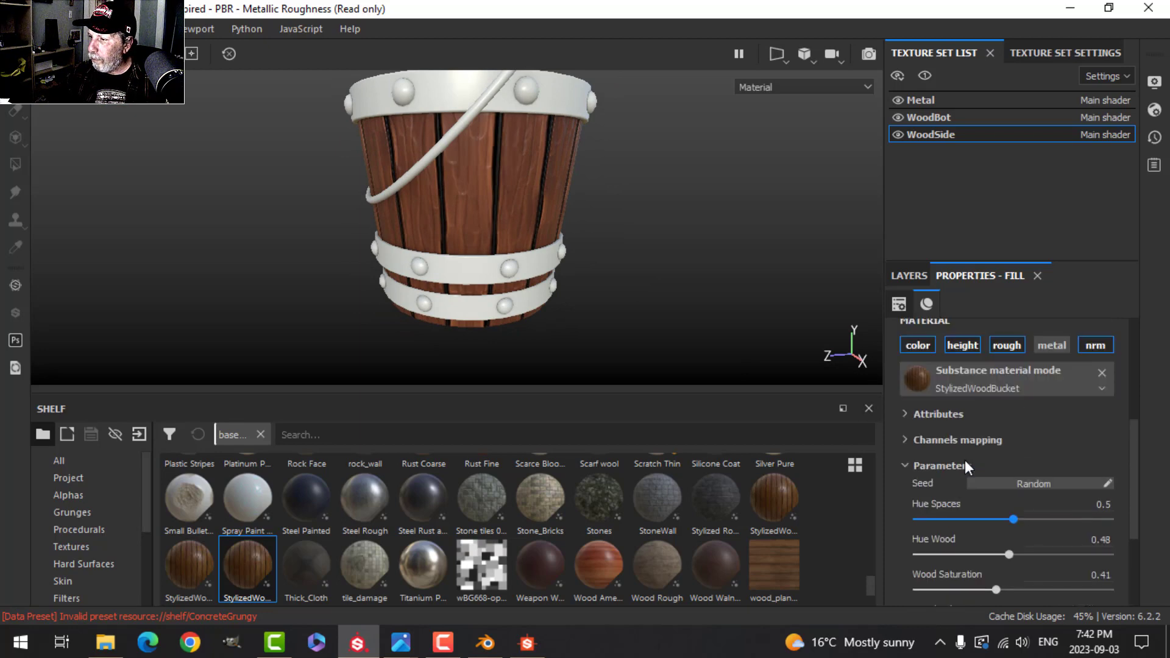
scroll(964, 459, "down", 1)
scroll(964, 468, "down", 3)
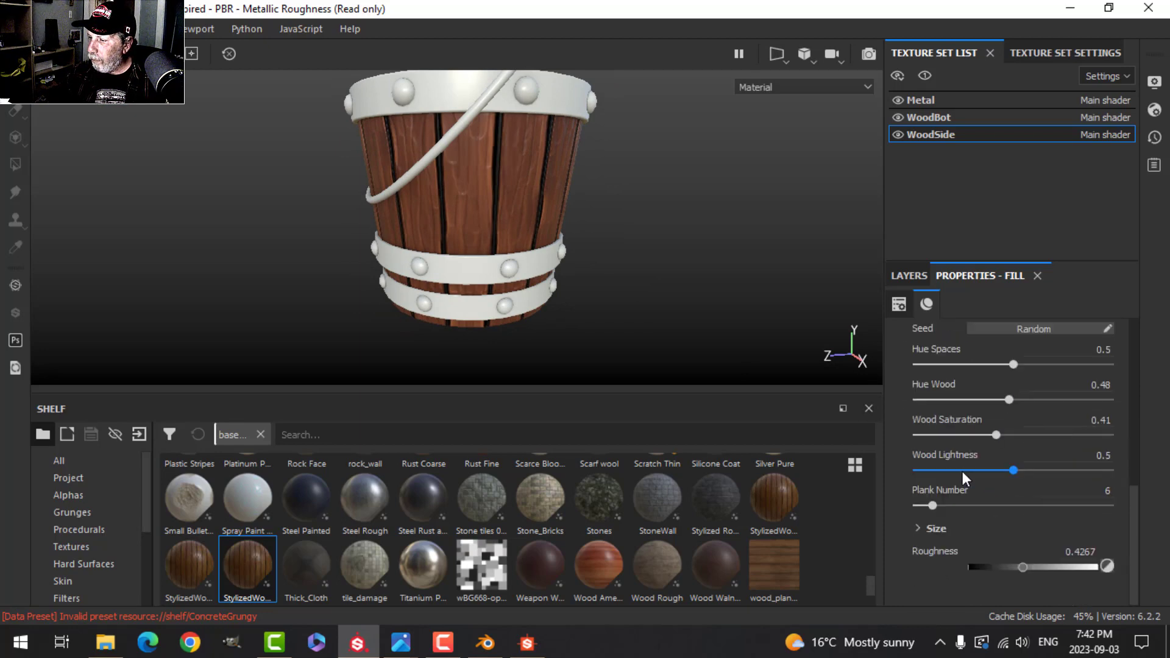
left_click(915, 528)
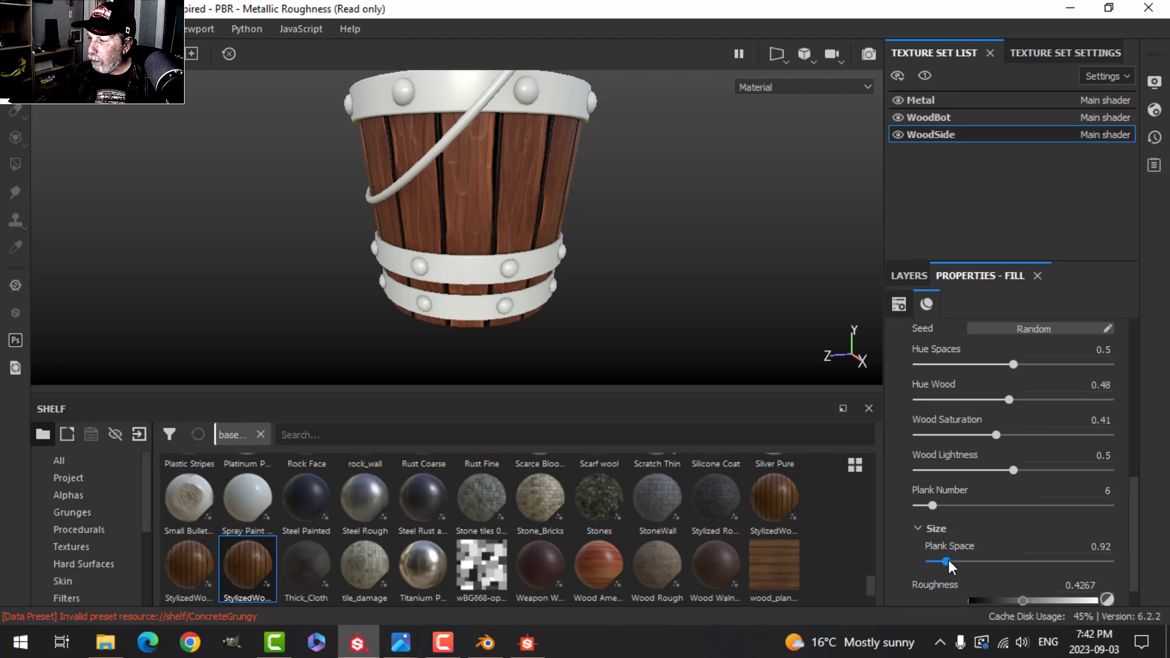
left_click(1111, 546)
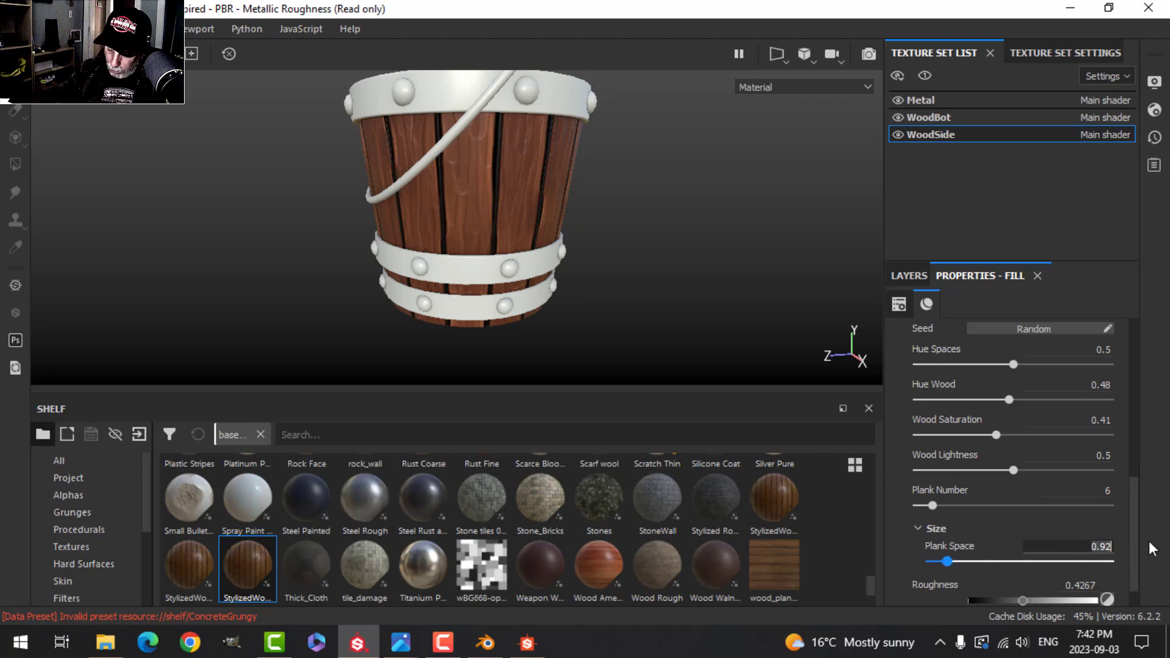
key("BackSpace")
type("5")
key("Return")
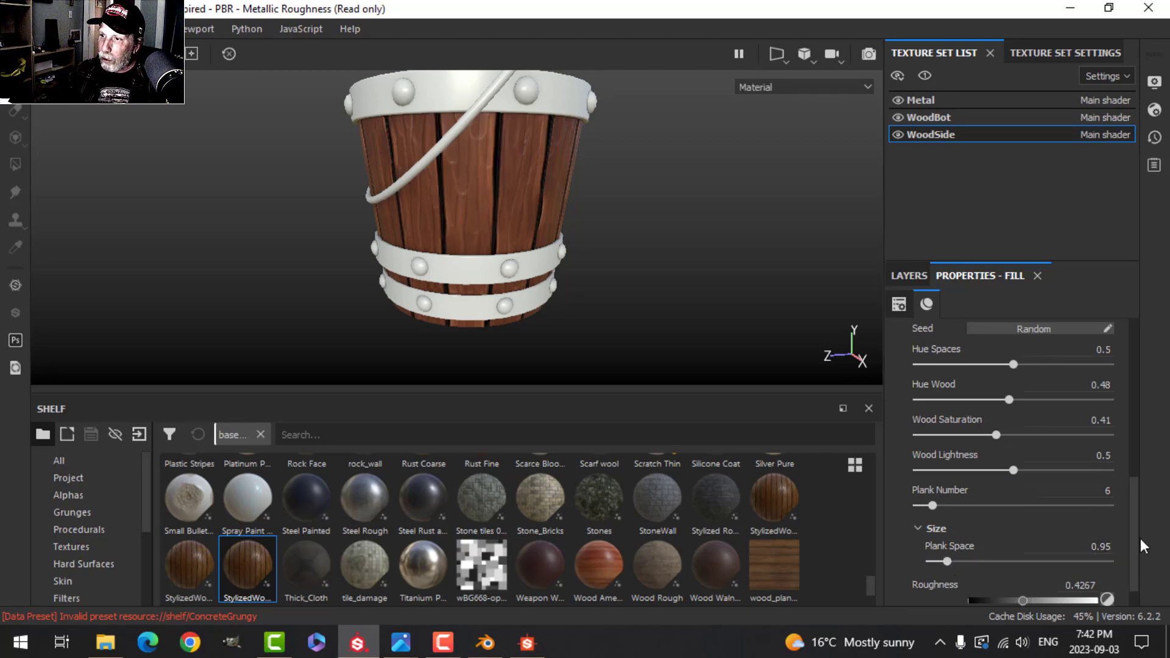
Examine the wood planks on the bucket from above and return to the WoodSide layer stack
left_click_drag(630, 149, 588, 221, "alt")
scroll(597, 215, "up", 3)
scroll(594, 230, "down", 1)
scroll(583, 227, "down", 1)
scroll(590, 218, "down", 3)
left_click(908, 275)
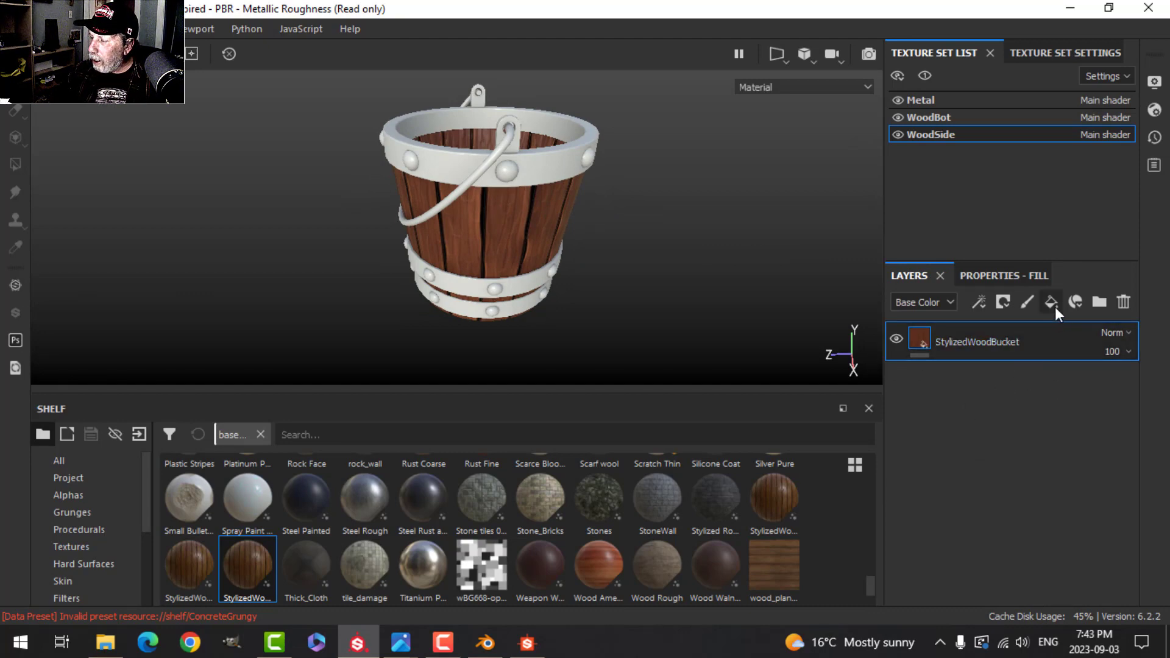
Add a fill layer above StylizedWoodBucket in WoodSide and keep only its color and rough channels enabled
left_click(992, 276)
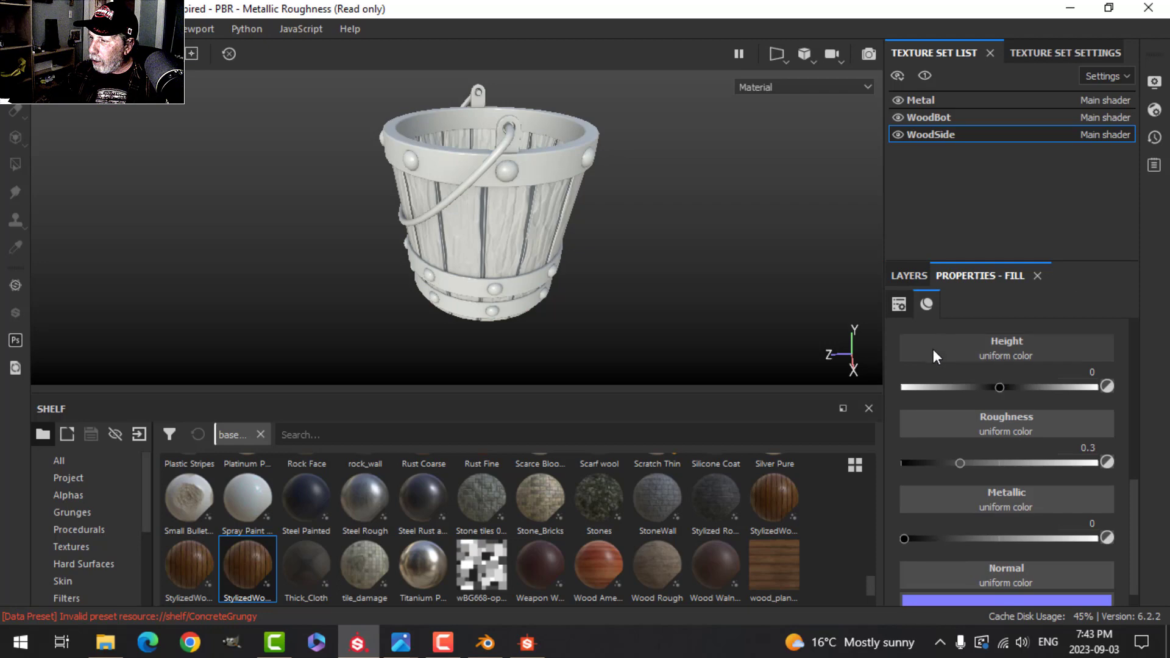
scroll(935, 390, "up", 3)
left_click(917, 397)
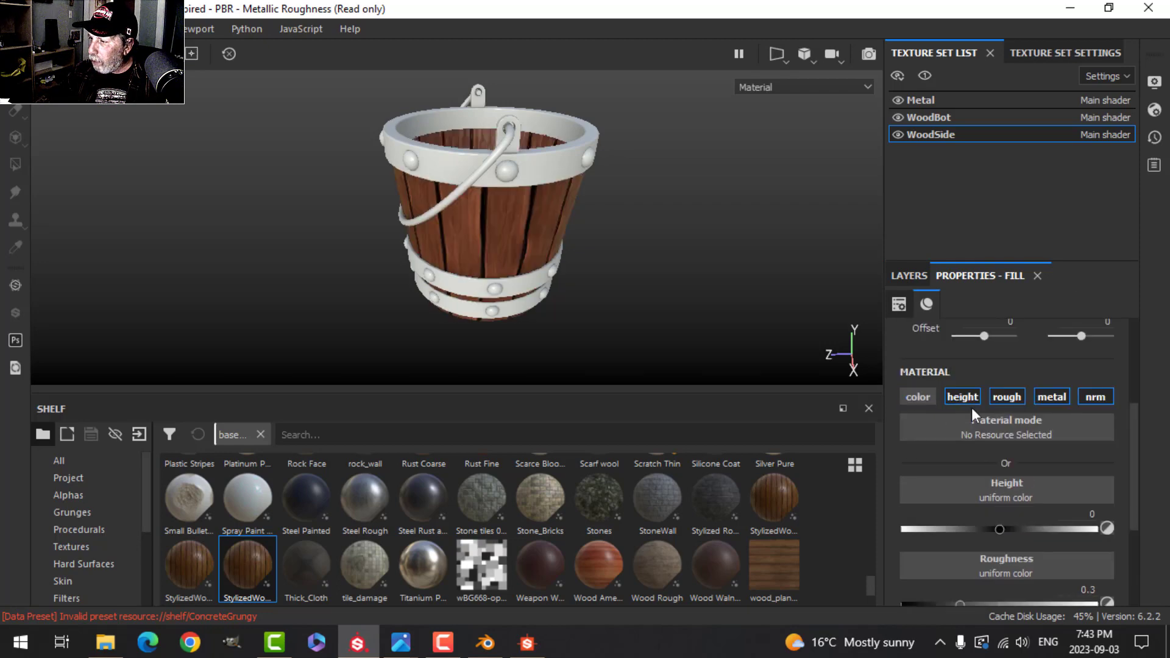
left_click(905, 400)
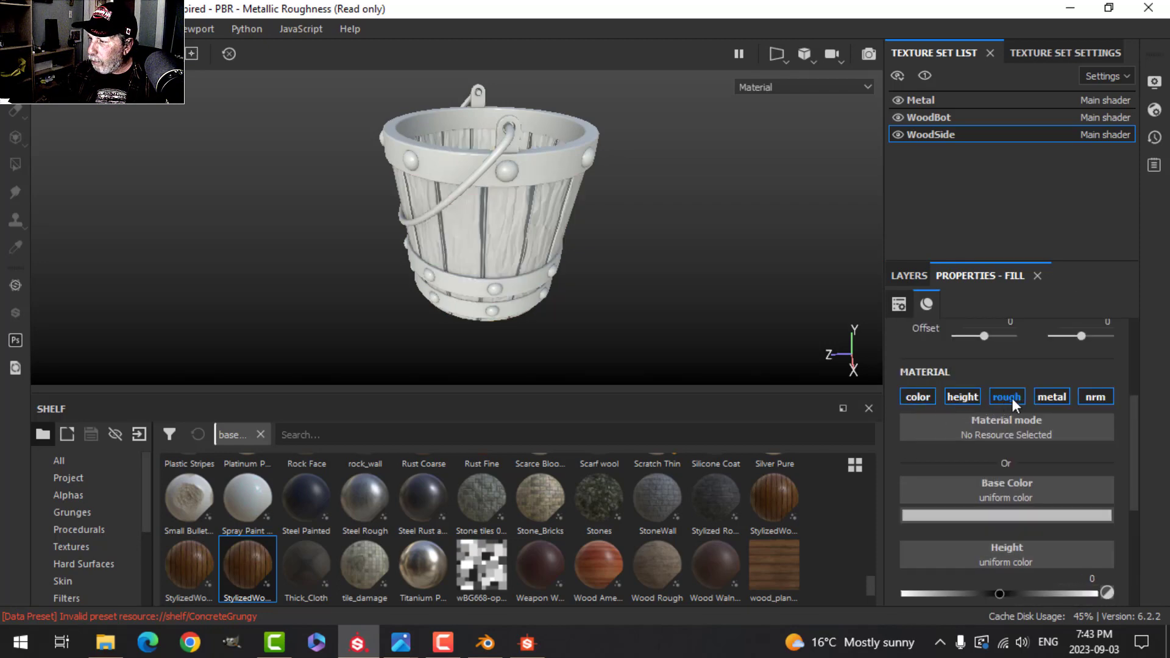
left_click(1010, 398)
left_click(919, 399)
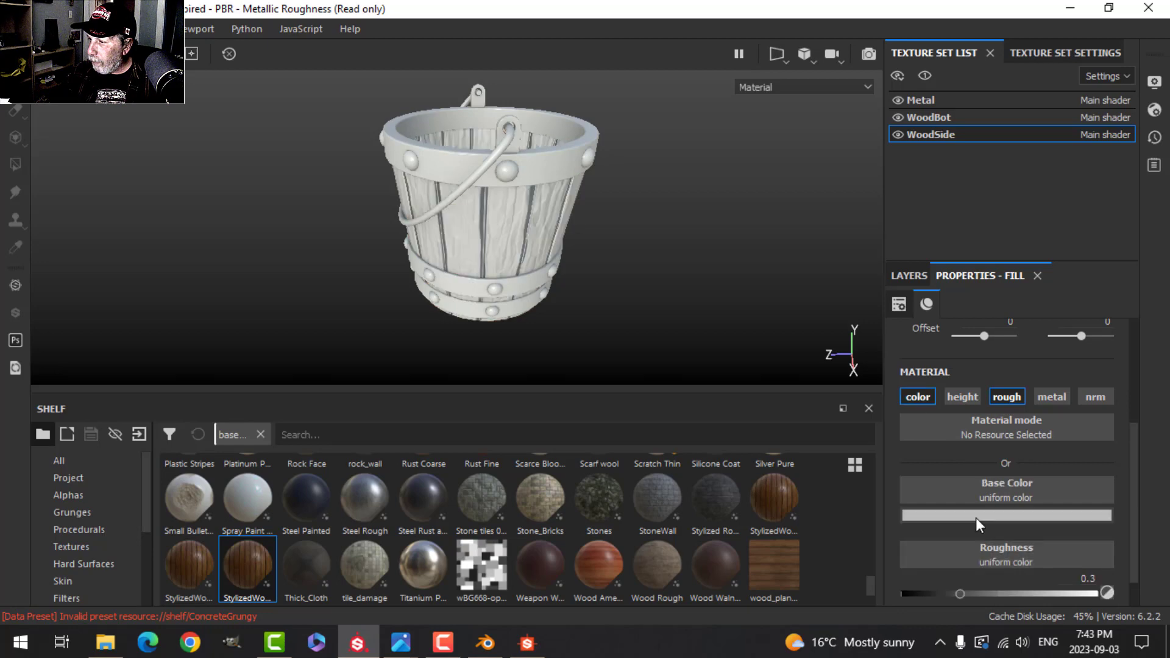
Set the fill layer's Roughness to 1 and its Base Color to a near-black gray with value 0.016
scroll(975, 521, "down", 1)
left_click_drag(978, 554, 1097, 553)
left_click(1048, 517)
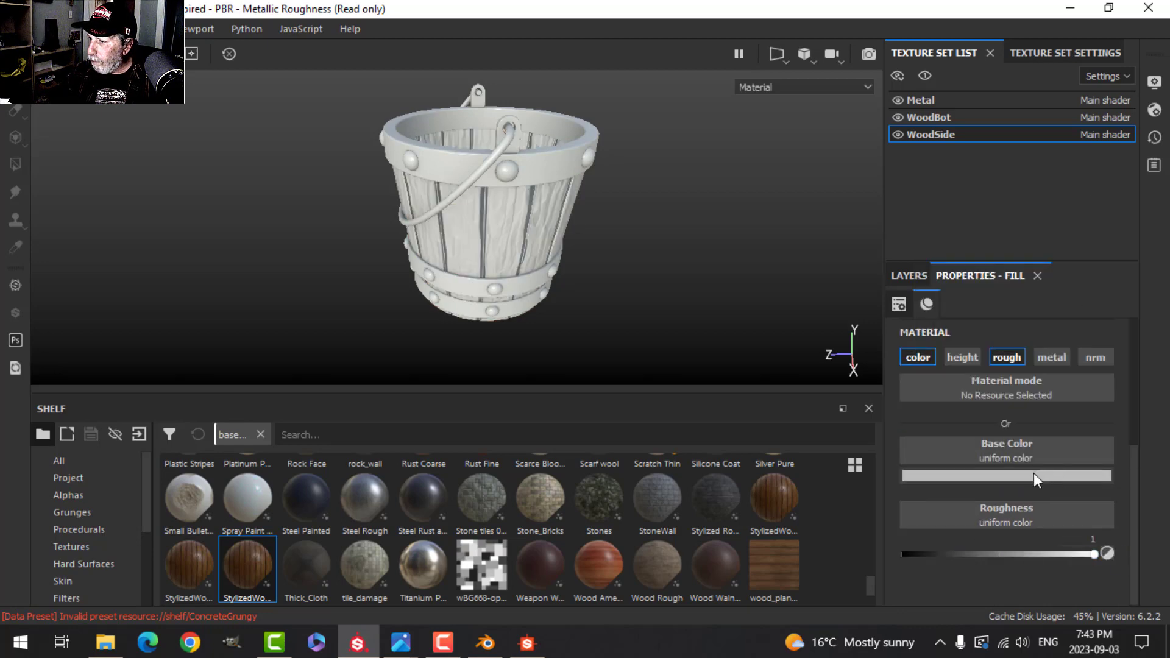
left_click(1033, 476)
left_click(934, 420)
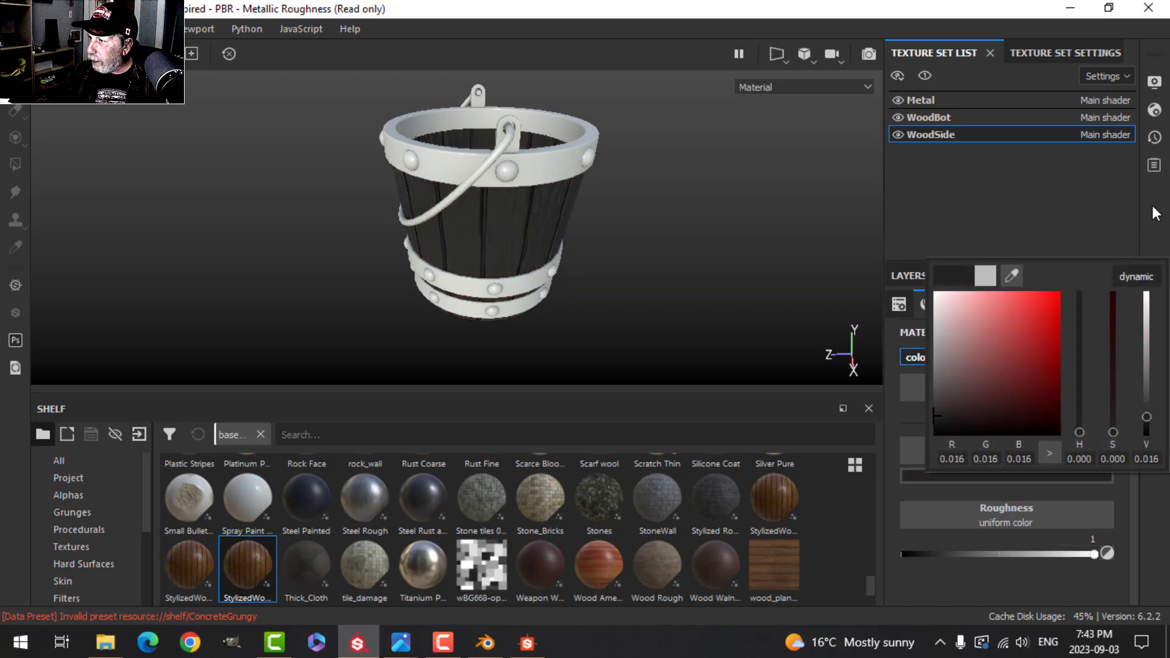
Add a black mask to the dark fill layer and drive it with a Dirt generator
left_click(911, 278)
left_click(1002, 302)
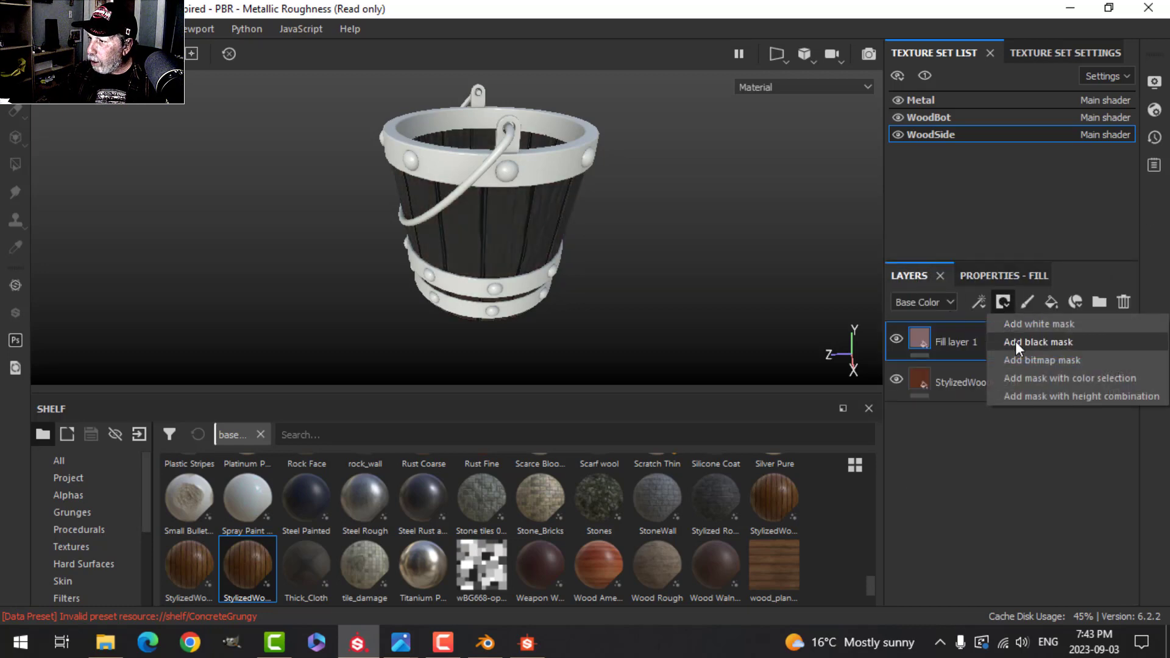
left_click(1015, 342)
left_click(978, 299)
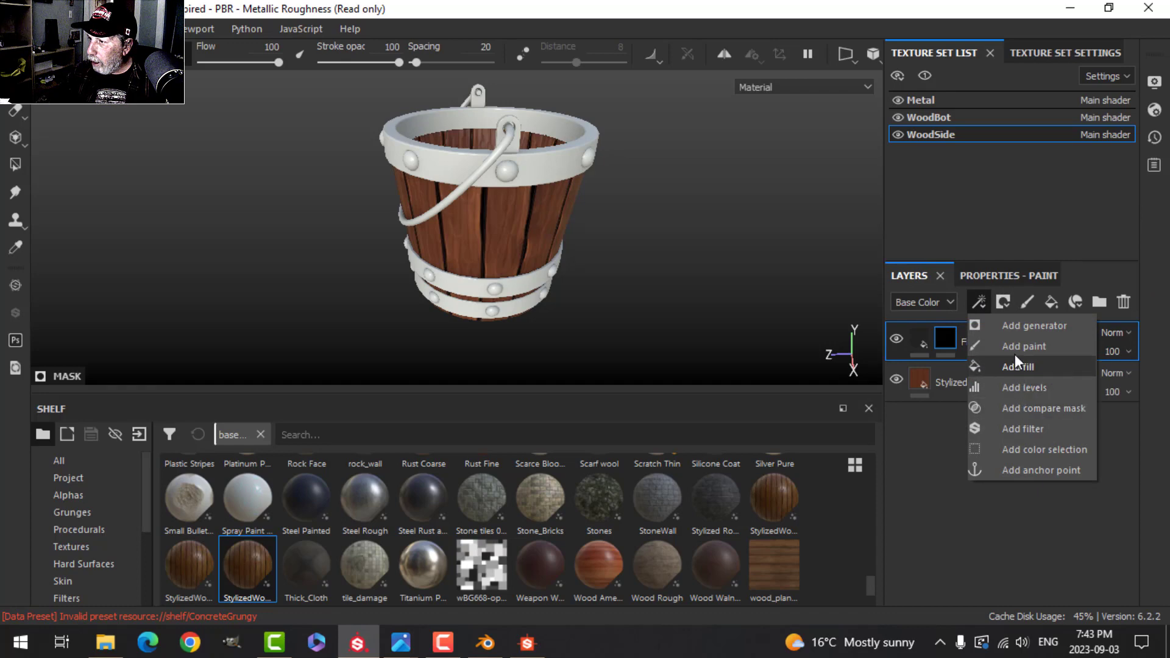
left_click(1018, 326)
left_click(996, 276)
left_click(992, 329)
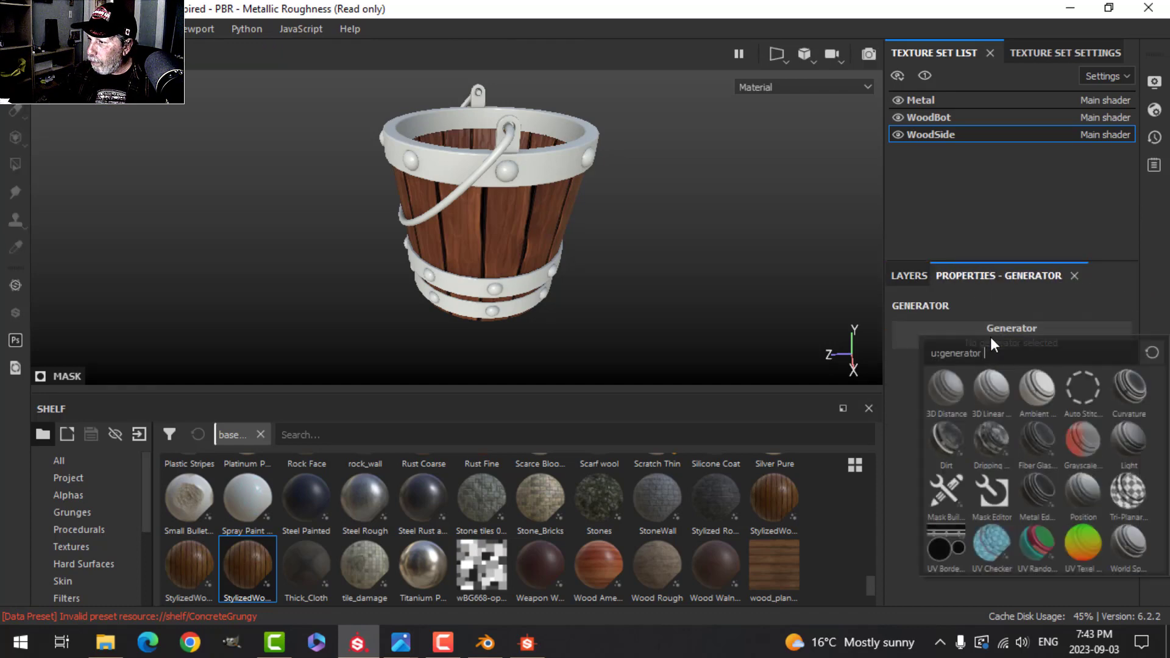
left_click(946, 439)
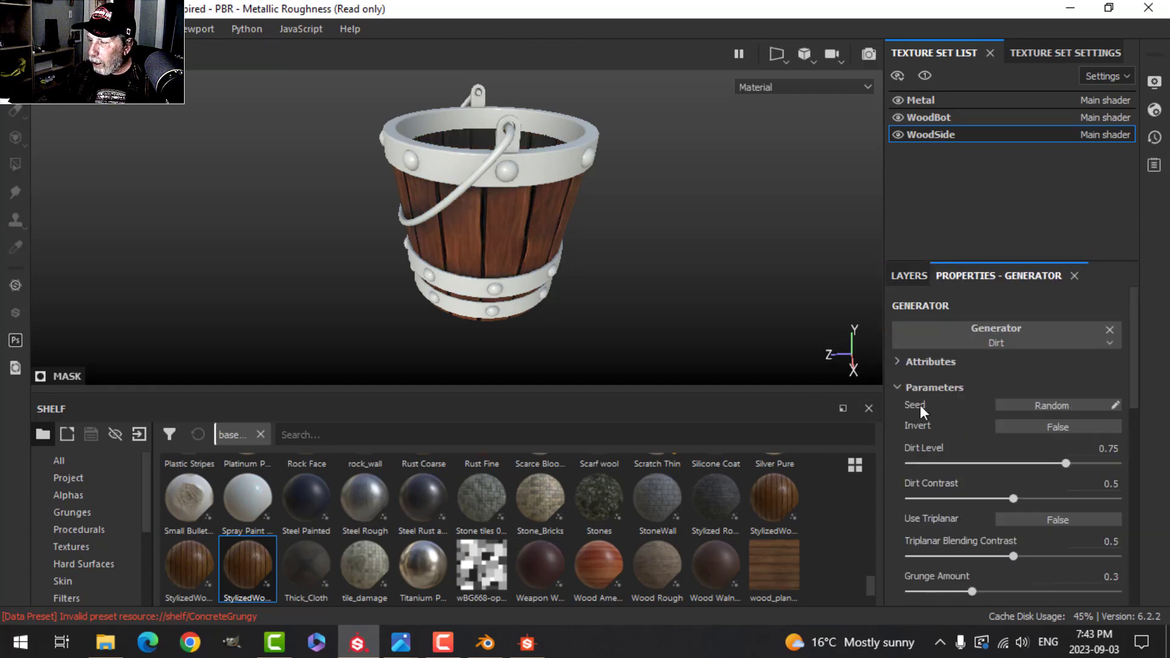
Set the generator's Dirt Level to 0.65 and check the dirt inside and outside the bucket
left_click_drag(579, 271, 630, 249, "alt")
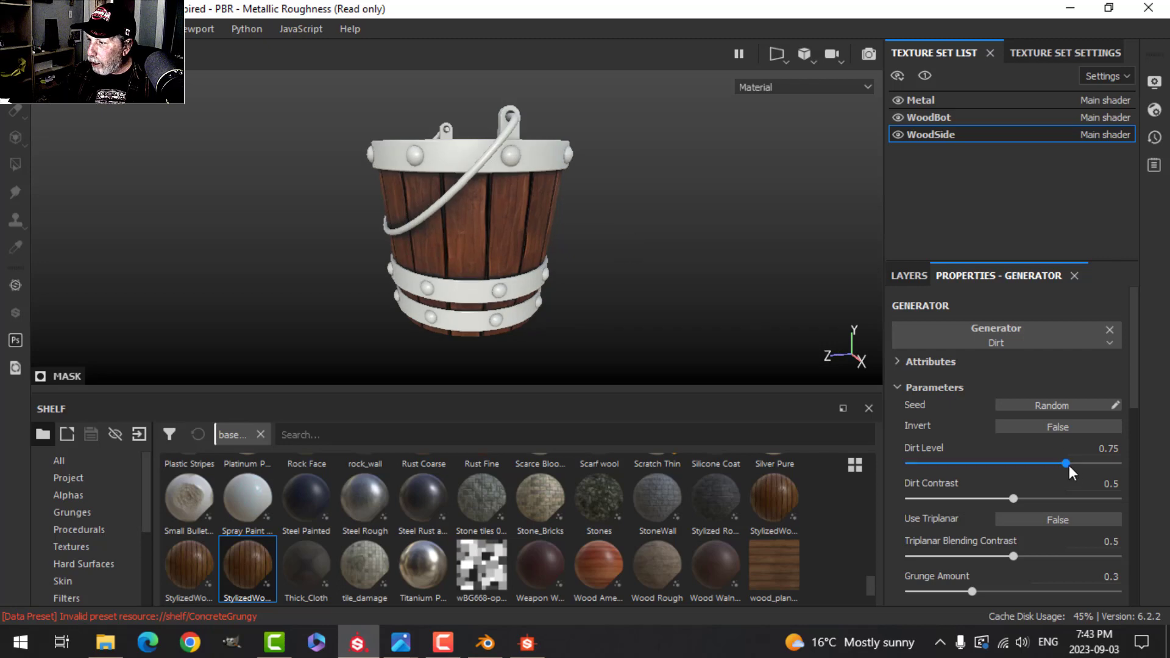
left_click_drag(1066, 464, 1042, 462)
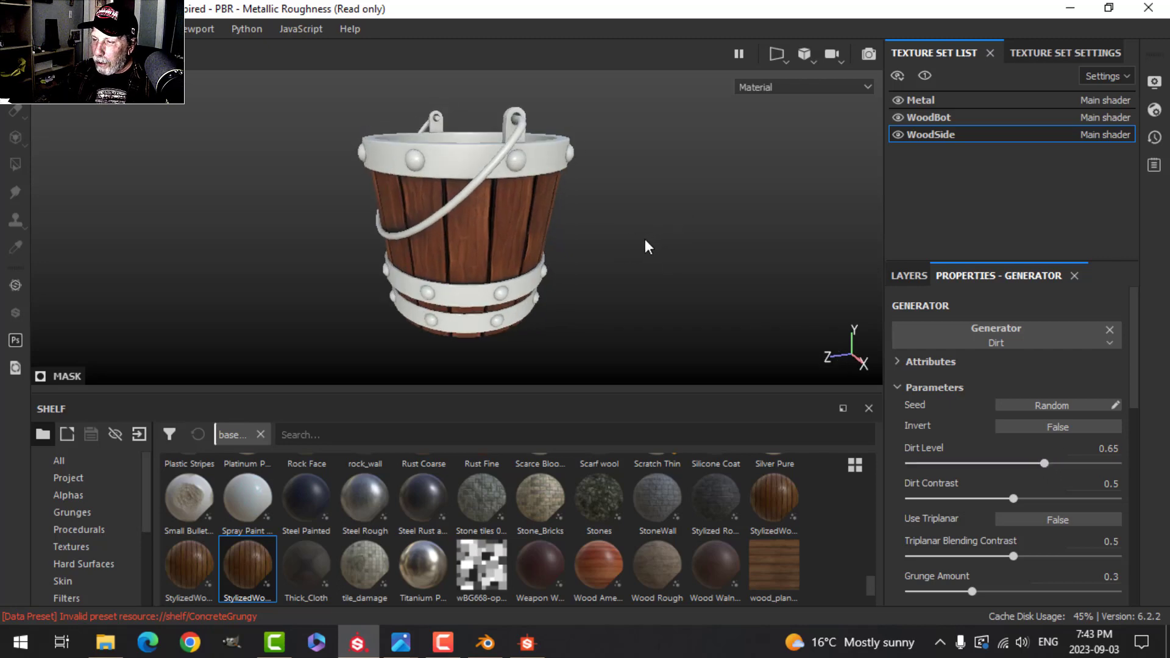
mouse_move(642, 253)
left_mouse_down("alt")
mouse_move(609, 214)
mouse_move(652, 221)
mouse_move(648, 264)
mouse_move(634, 258)
left_mouse_up("alt")
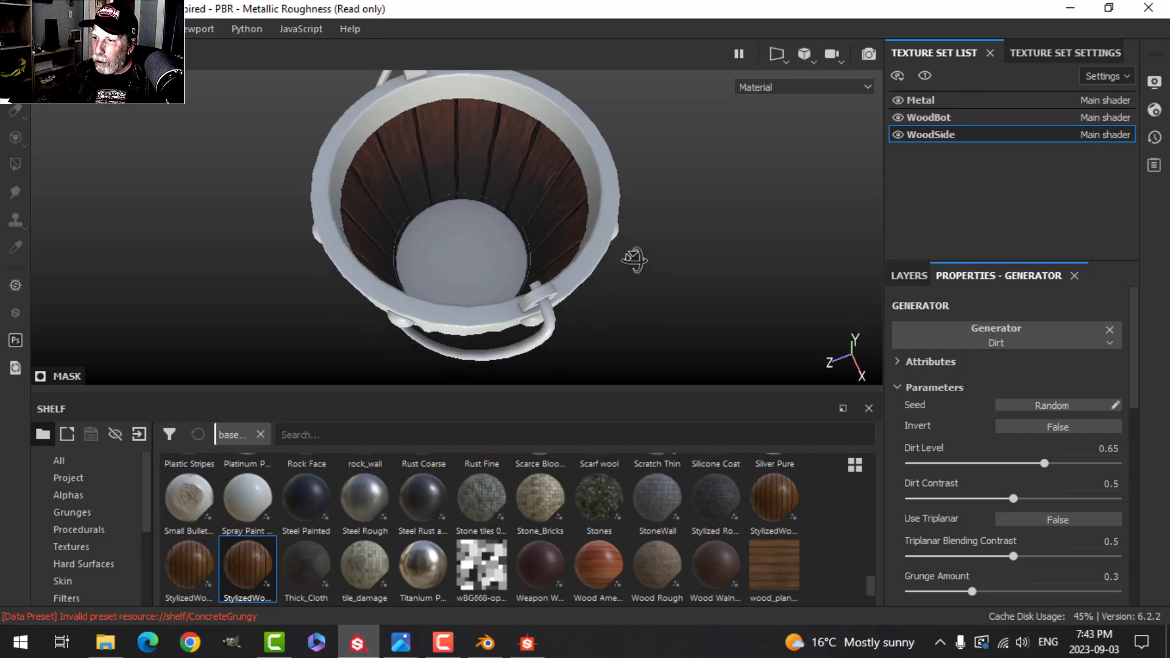
left_click_drag(759, 267, 741, 237, "alt")
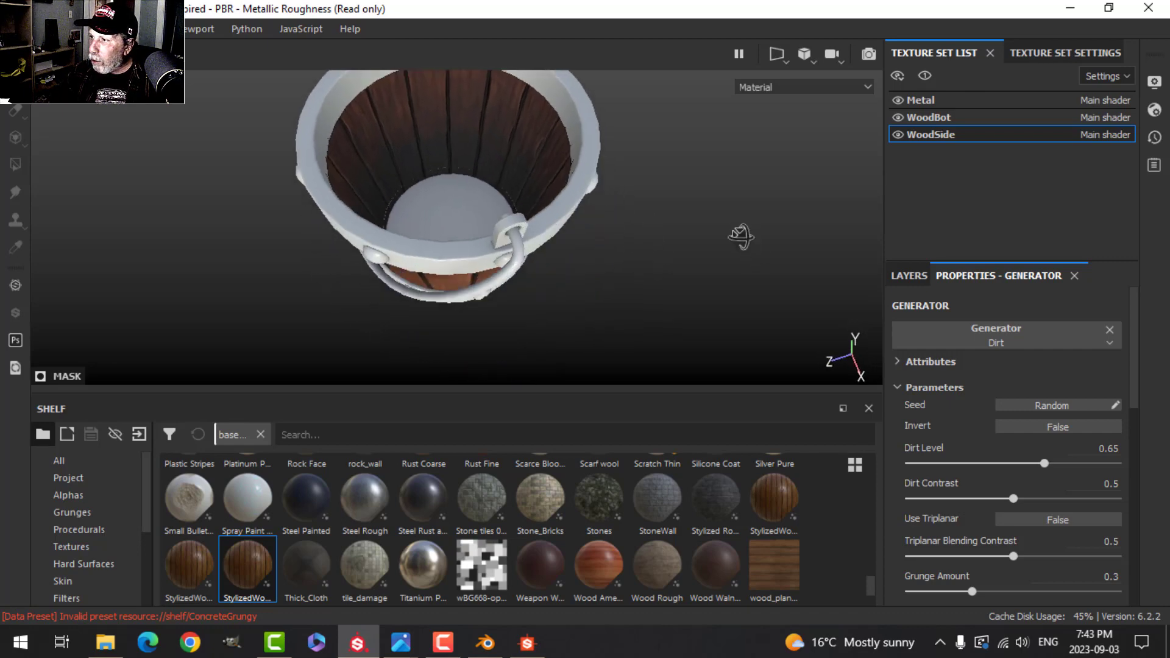
Rename the masked fill layer as dirt
left_click(914, 281)
double_click(988, 341)
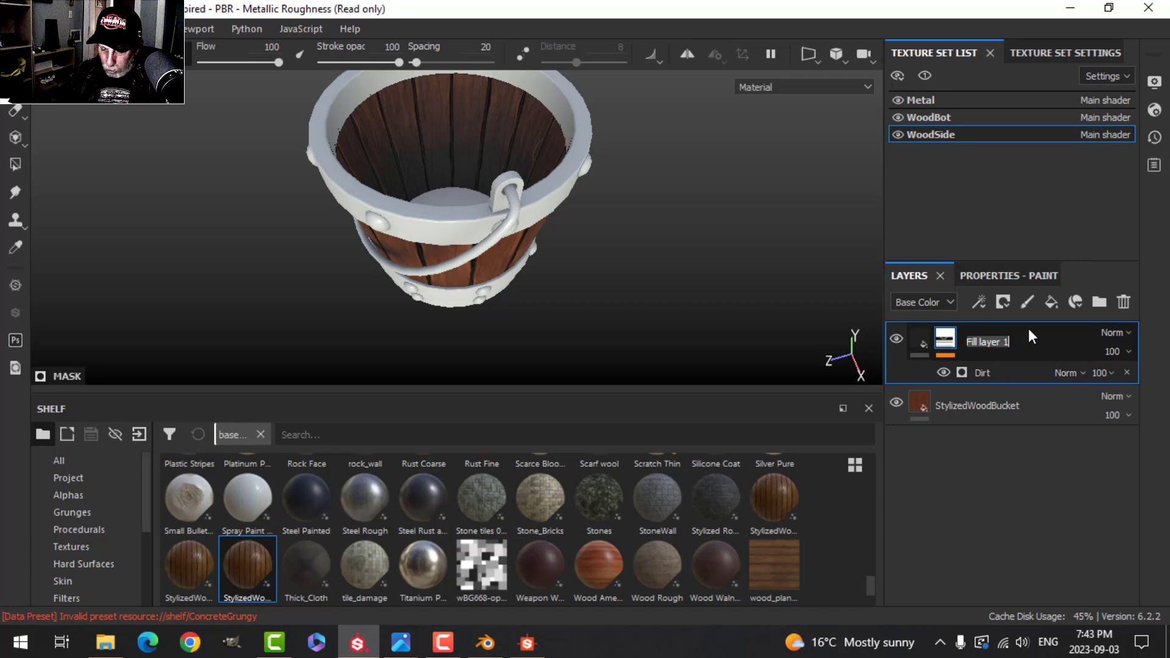
type("dirt")
key("Return")
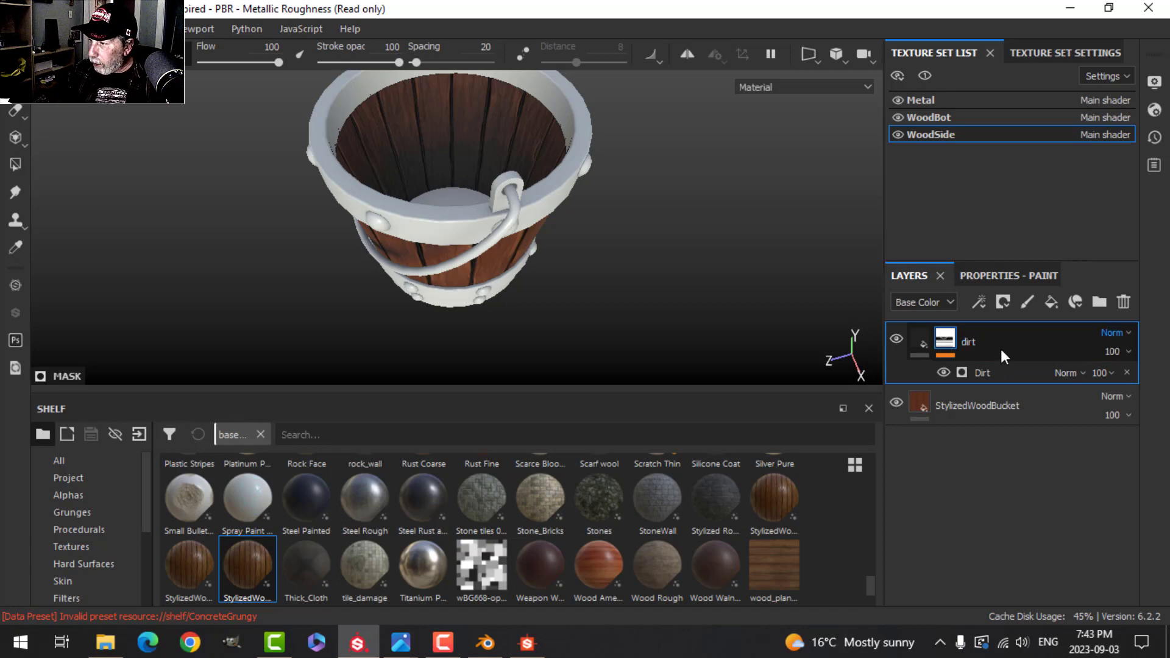
Copy the dirt and StylizedWoodBucket layers from WoodSide into the WoodBot texture set, replacing its existing layer
left_click(985, 395, "ctrl")
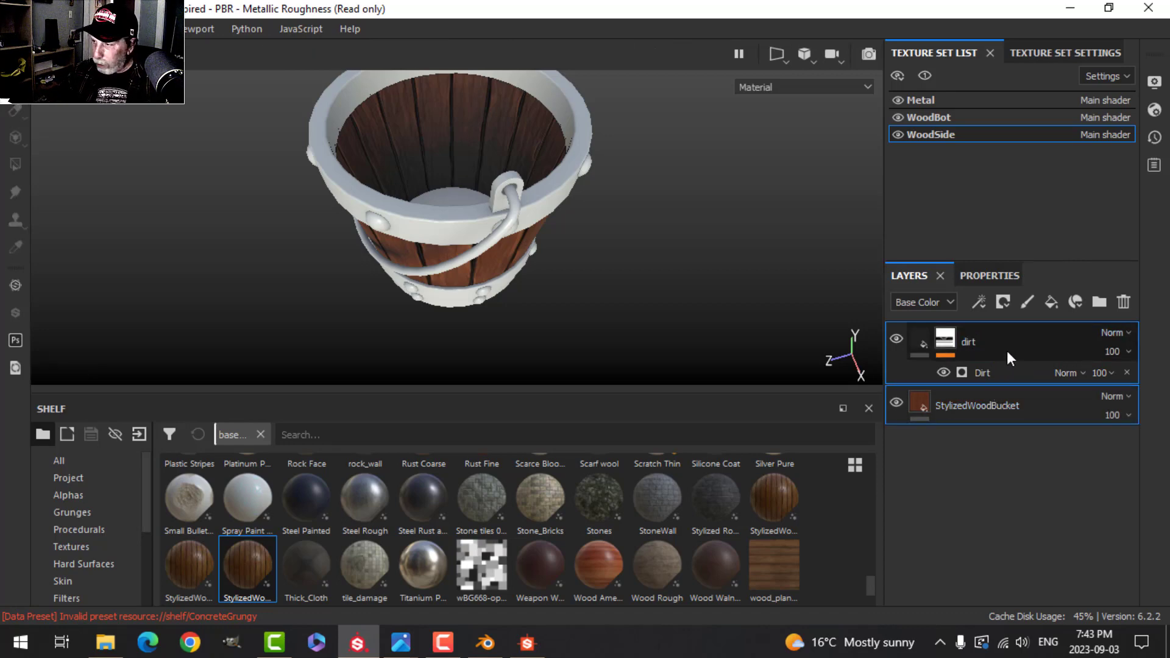
right_click(990, 339)
left_click(984, 367)
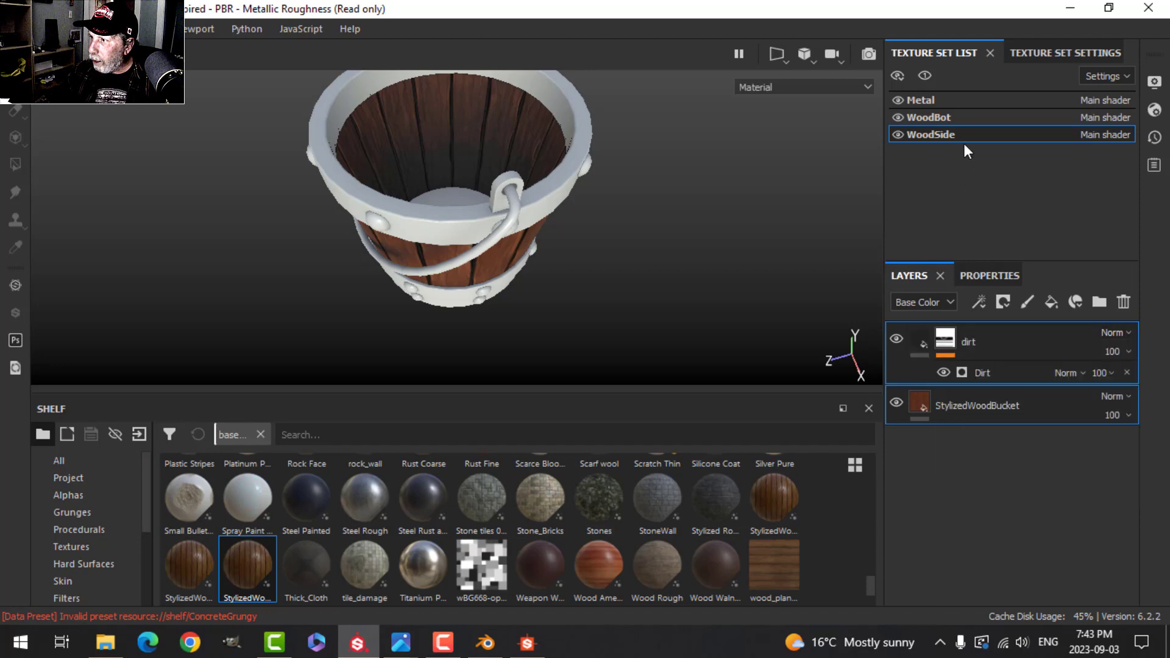
left_click(975, 117)
left_click(1124, 302)
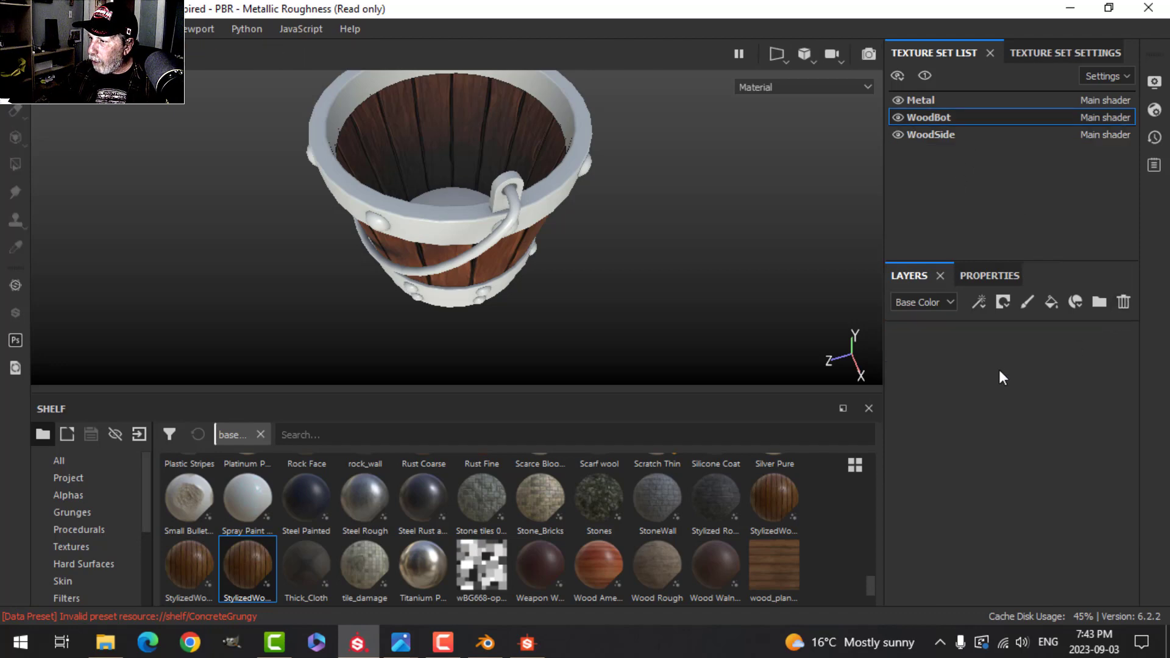
right_click(983, 368)
left_click(1016, 412)
Hide the dirt layer in WoodBot to expose the planks on the bucket's inner bottom
left_click_drag(551, 197, 550, 241, "alt")
scroll(555, 207, "up", 2)
middle_click_drag(557, 199, 573, 276, "alt")
left_click_drag(574, 276, 550, 255, "alt")
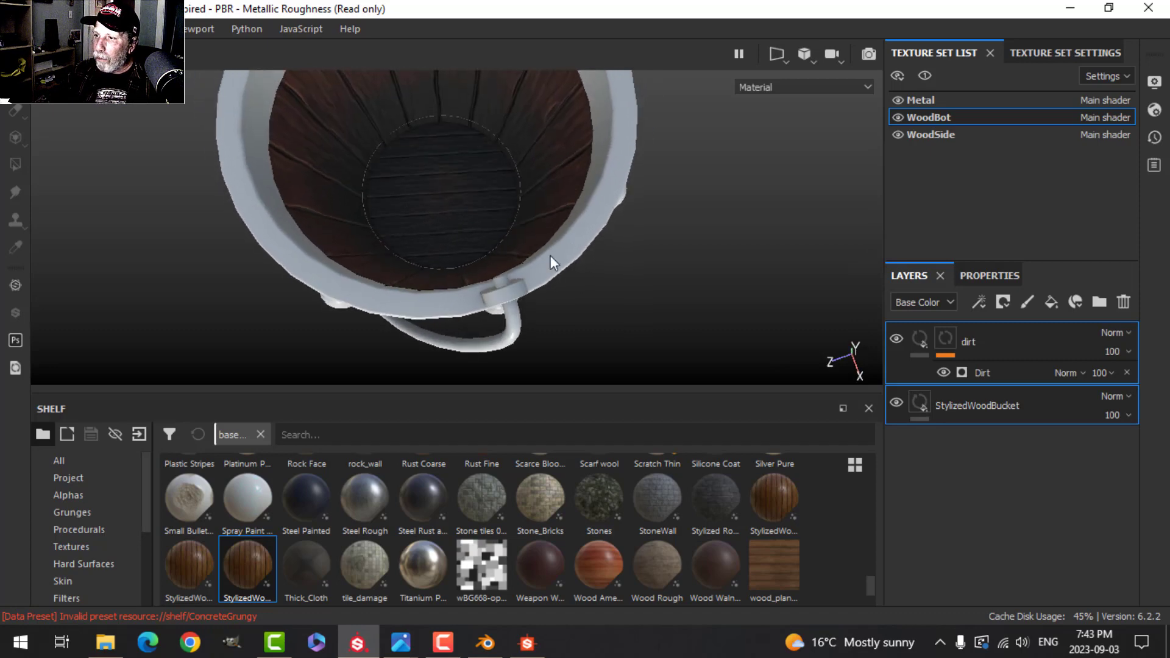
left_click(895, 338)
middle_click_drag(448, 210, 466, 210, "alt")
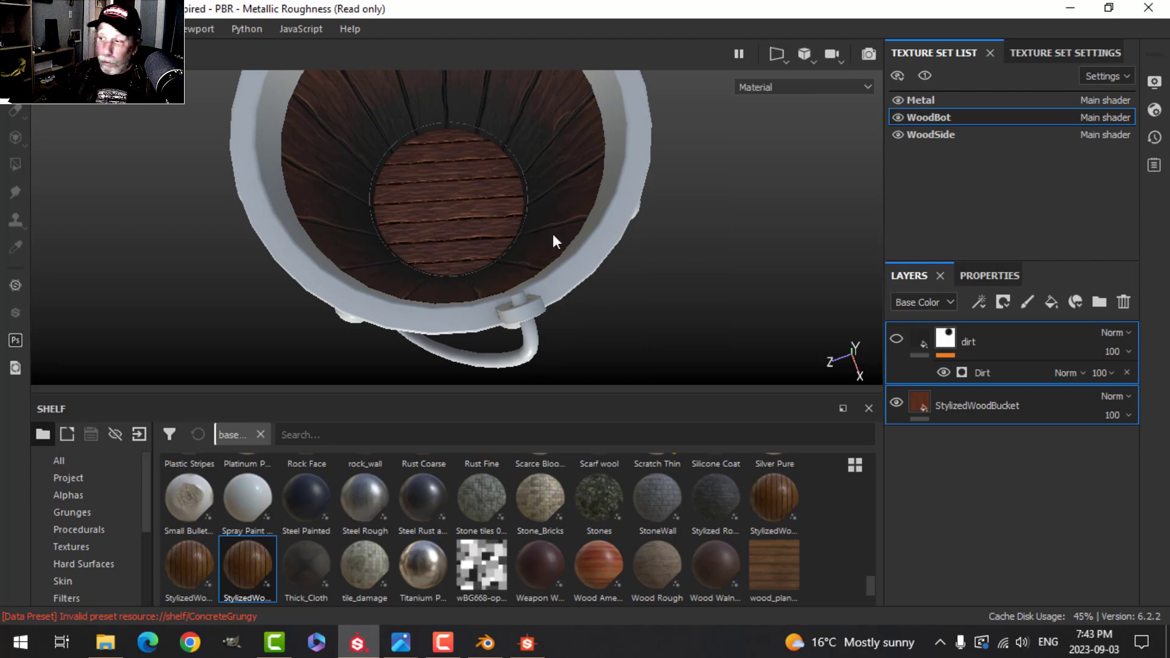
Set the Plank Number of WoodBot's StylizedWoodBucket material to 4
left_click(991, 277)
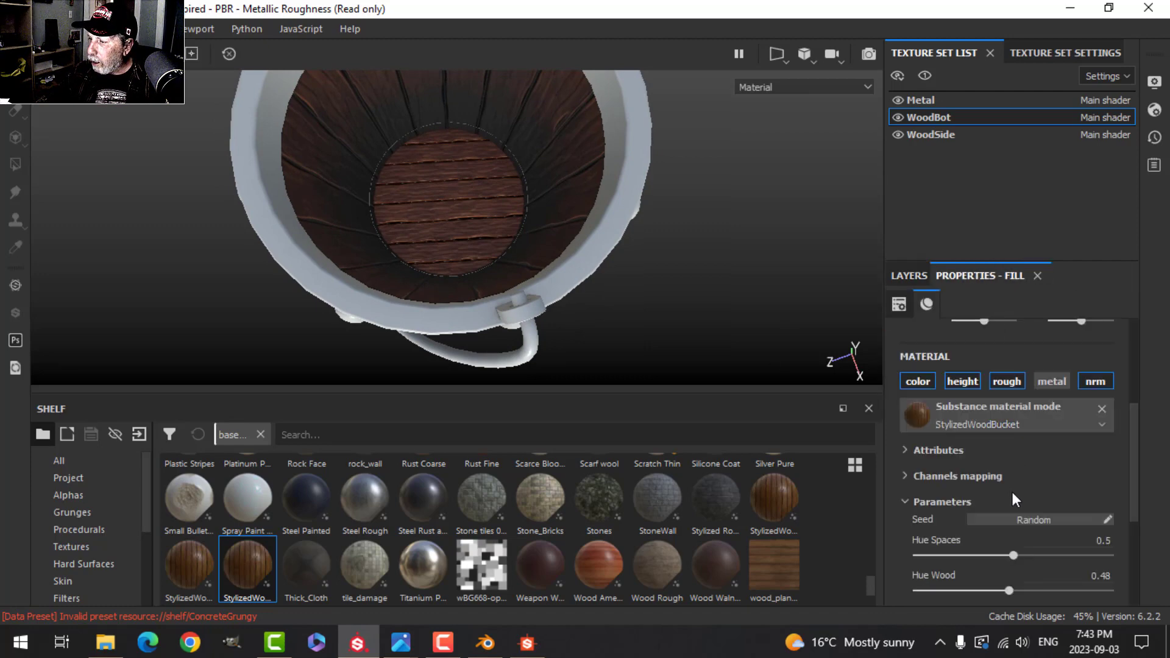
scroll(1012, 493, "down", 3)
scroll(995, 508, "down", 1)
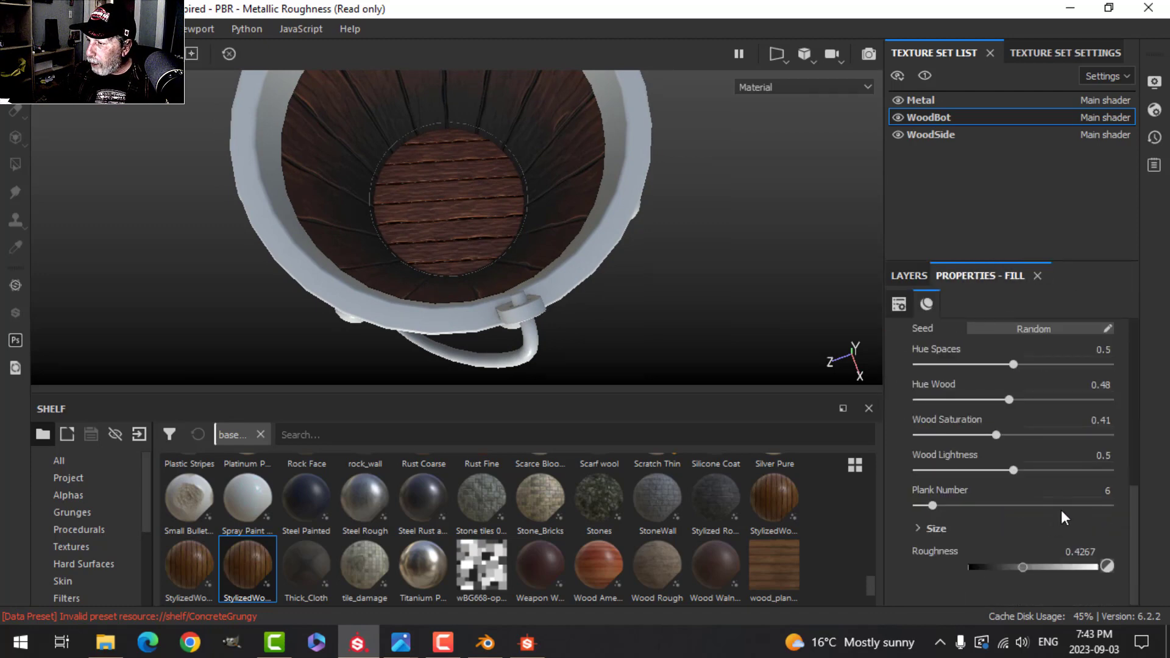
left_click(1094, 493)
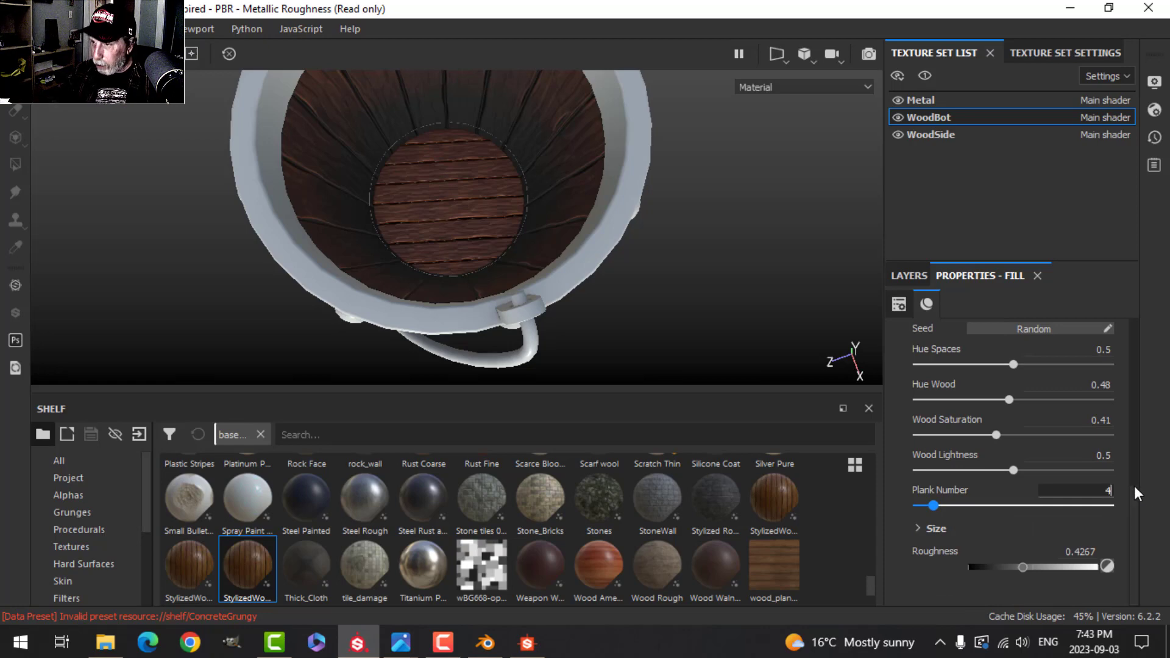
key("BackSpace")
type("4")
key("Return")
Set the UV scale of WoodBot's wood fill to 2, checking the bucket's underside and interior
left_click_drag(622, 269, 521, 208, "alt")
scroll(978, 375, "up", 10)
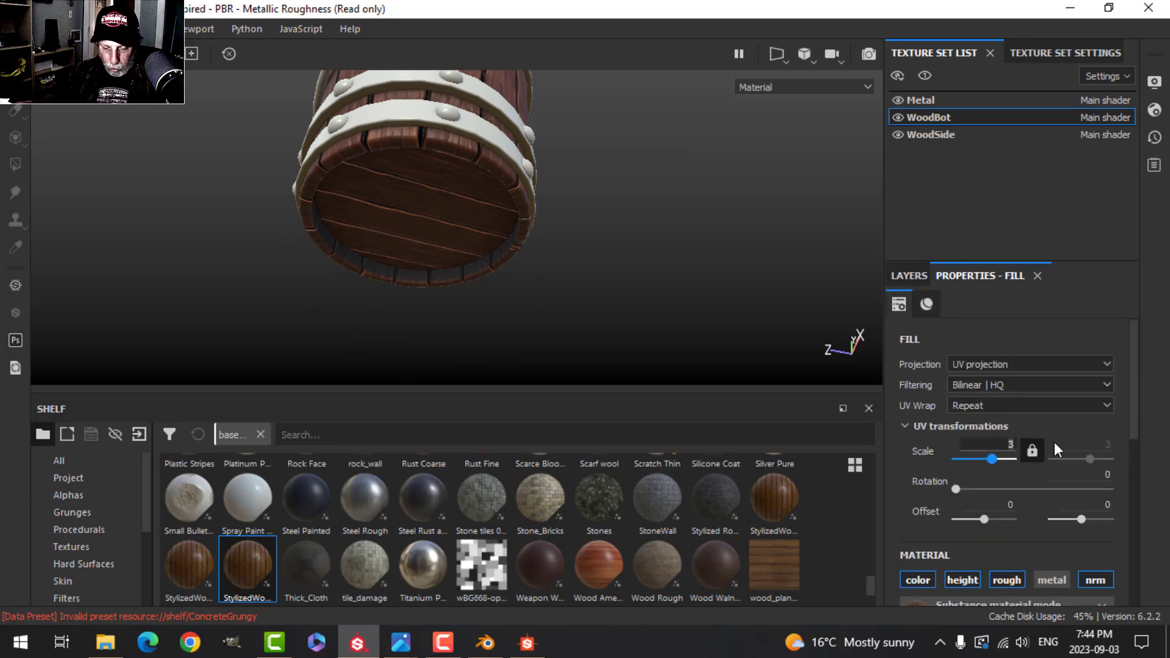
key("BackSpace")
type("2")
key("Return")
mouse_move(473, 194)
left_mouse_down("alt")
mouse_move(504, 83)
mouse_move(536, 163)
mouse_move(532, 248)
mouse_move(477, 213)
mouse_move(565, 273)
mouse_move(572, 308)
mouse_move(574, 272)
left_mouse_up("alt")
scroll(946, 529, "down", 10)
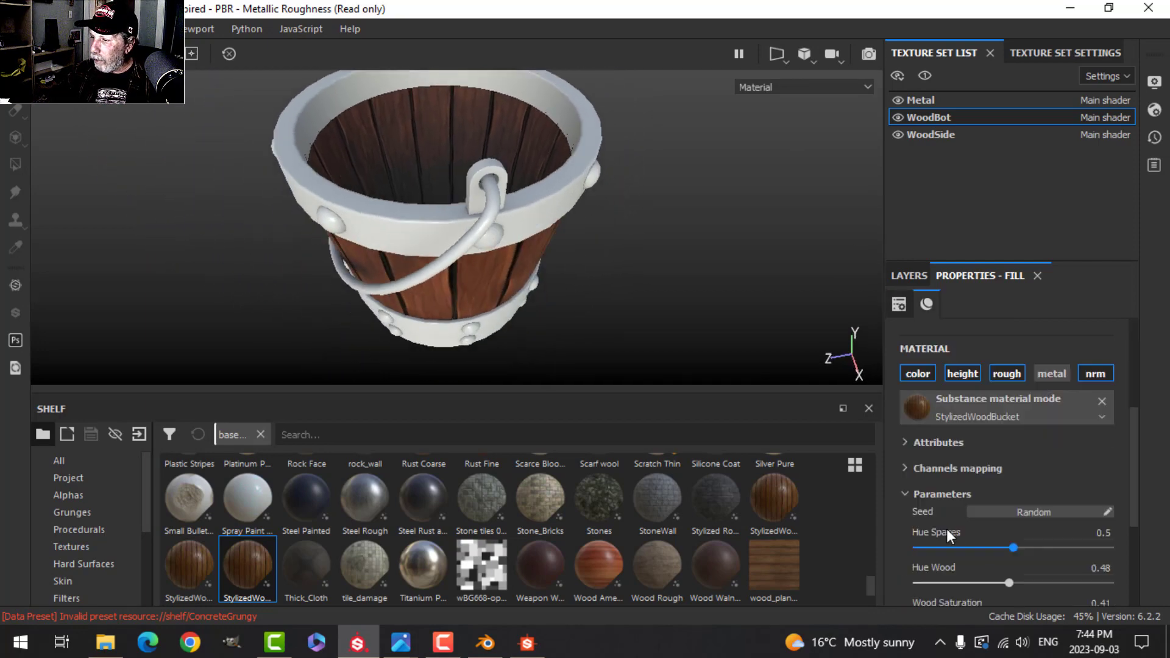
Delete the existing layer in the Metal texture set and add a fill layer there
left_click_drag(579, 359, 542, 276, "alt")
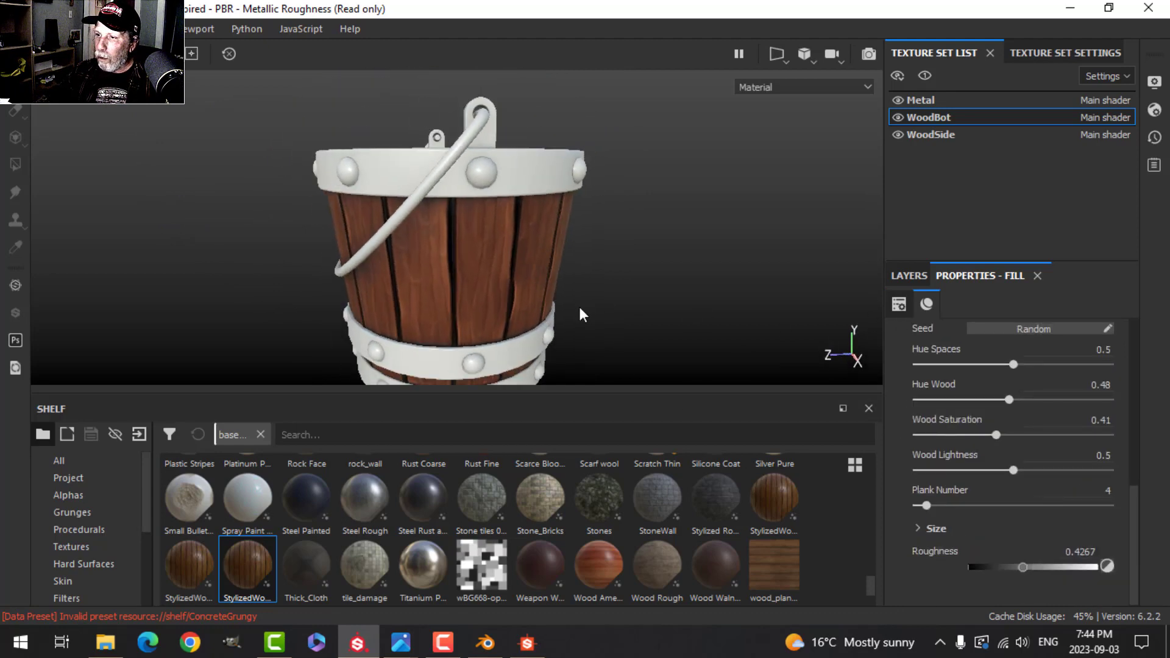
left_click_drag(579, 314, 602, 298, "alt")
left_click(920, 99)
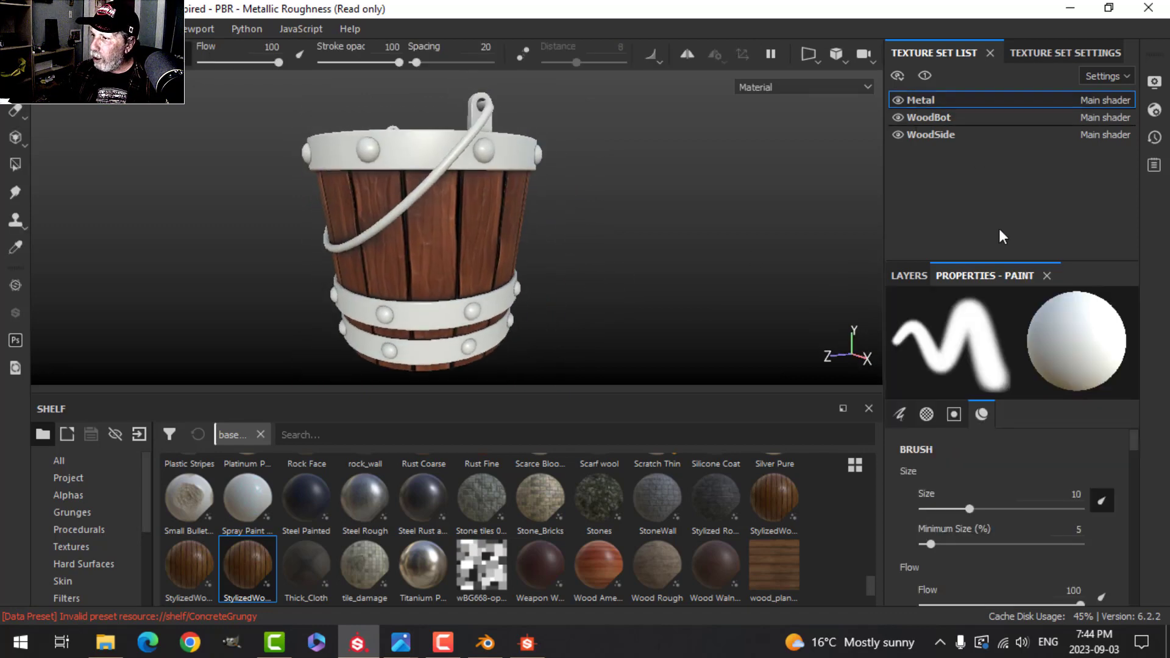
left_click(910, 275)
left_click(1122, 303)
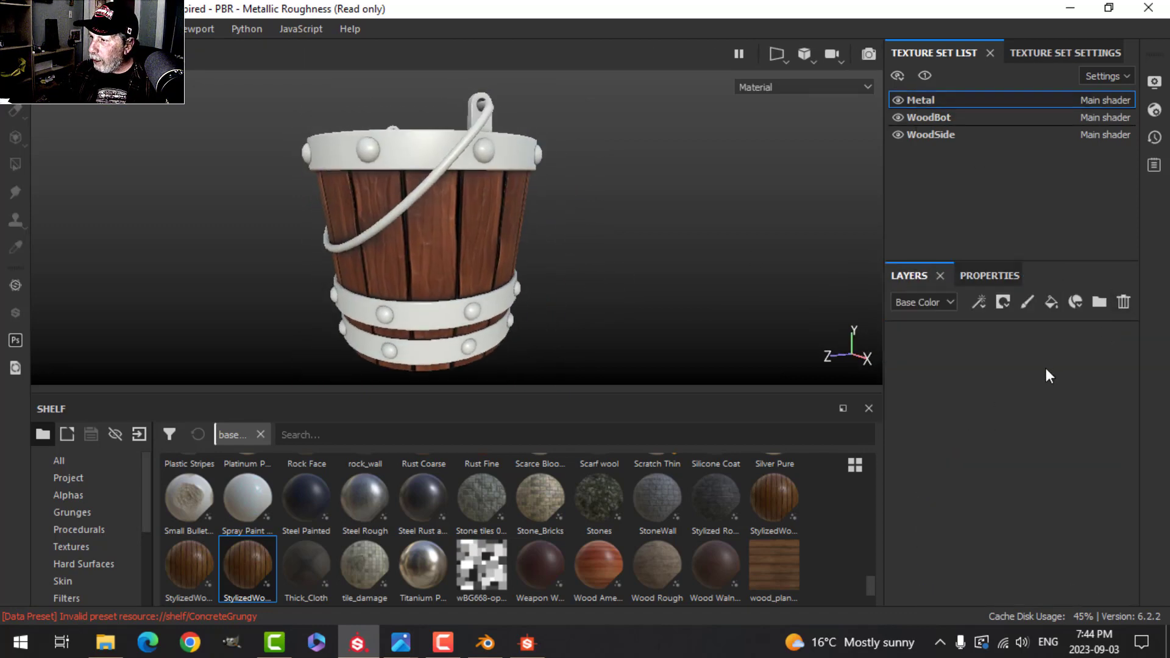
left_click(1049, 303)
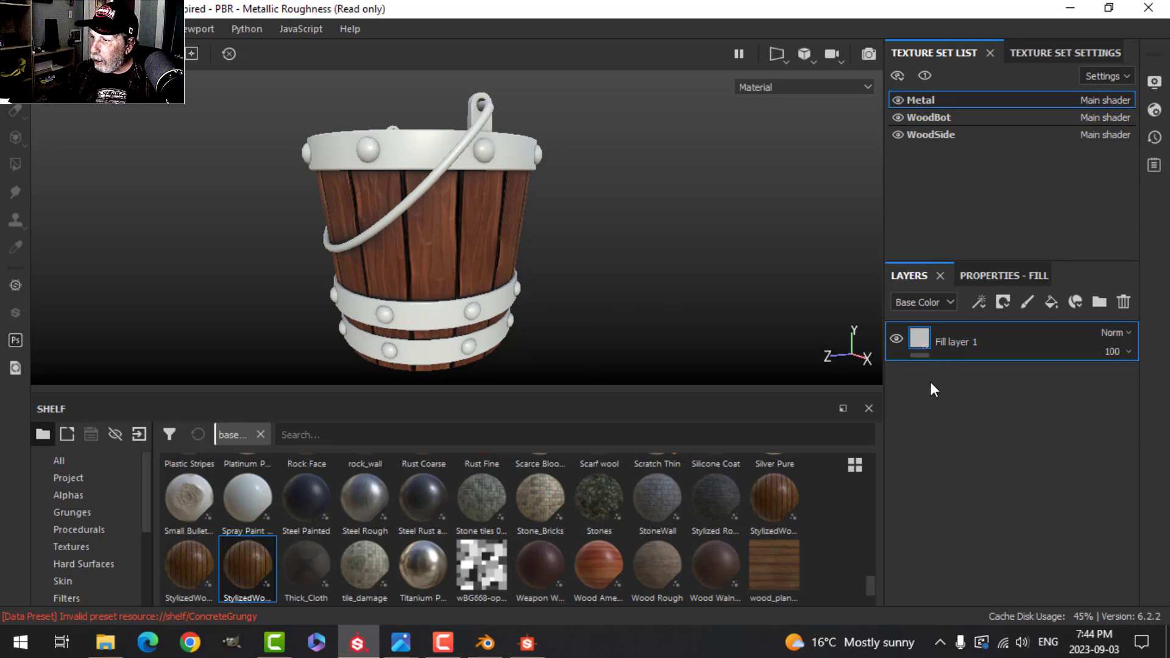
Set the Metal fill layer's Base Color to a medium gray with a value of about 0.156
left_click(977, 277)
scroll(1008, 491, "down", 1)
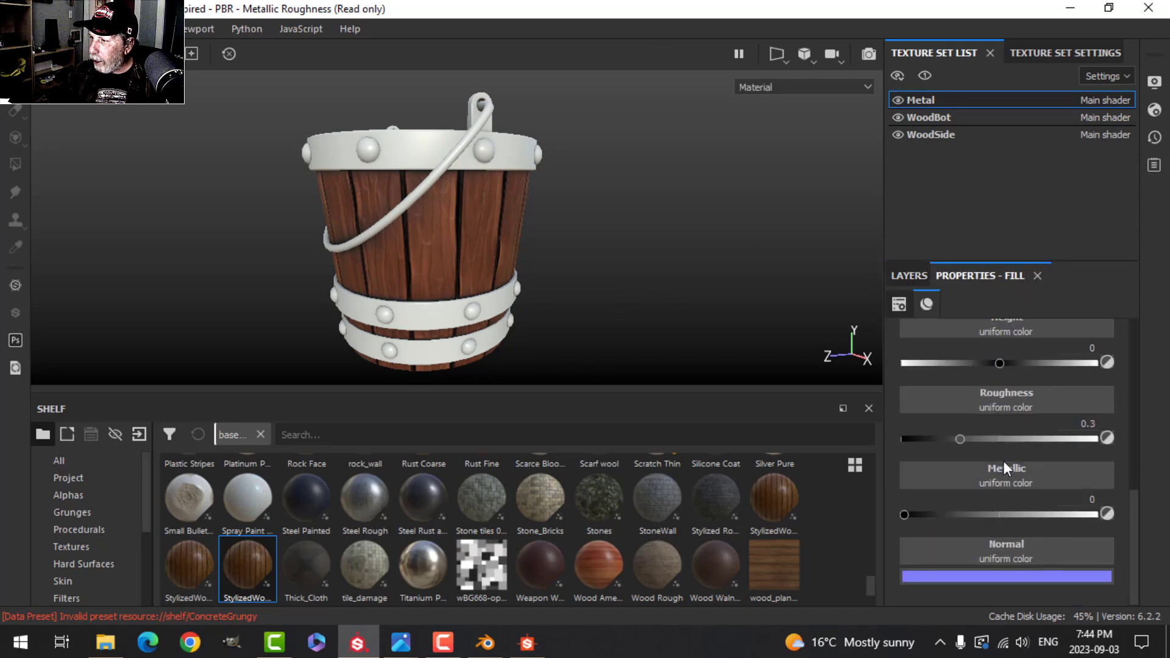
scroll(1003, 461, "up", 3)
left_click(959, 386)
left_click_drag(934, 474, 935, 503)
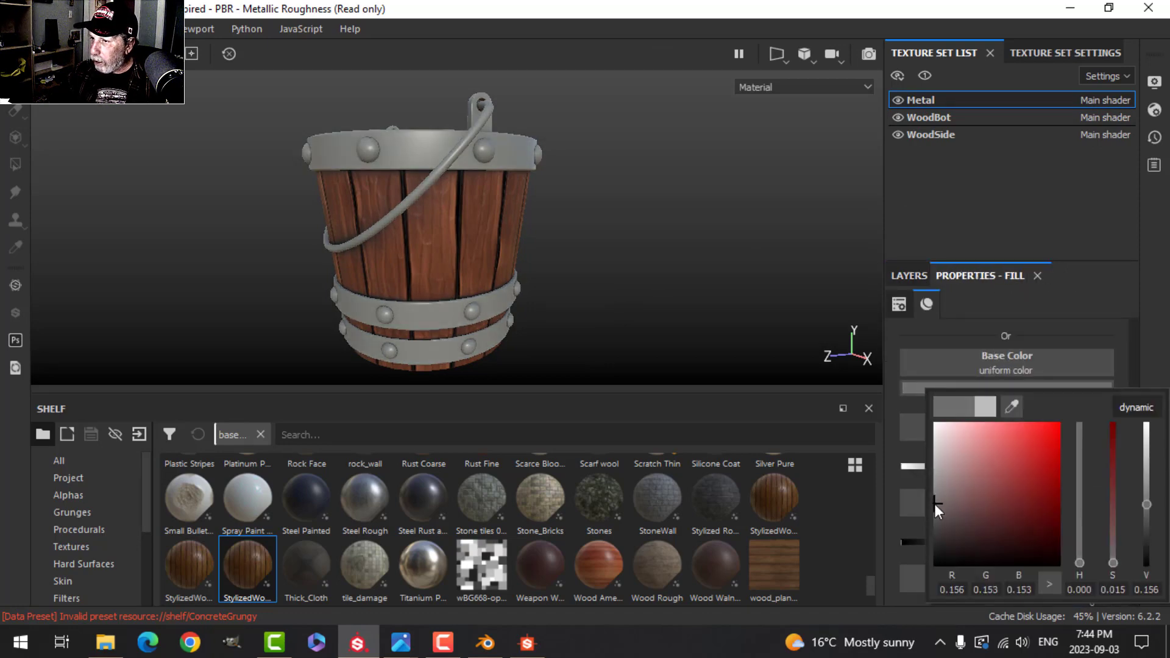
left_click(1124, 286)
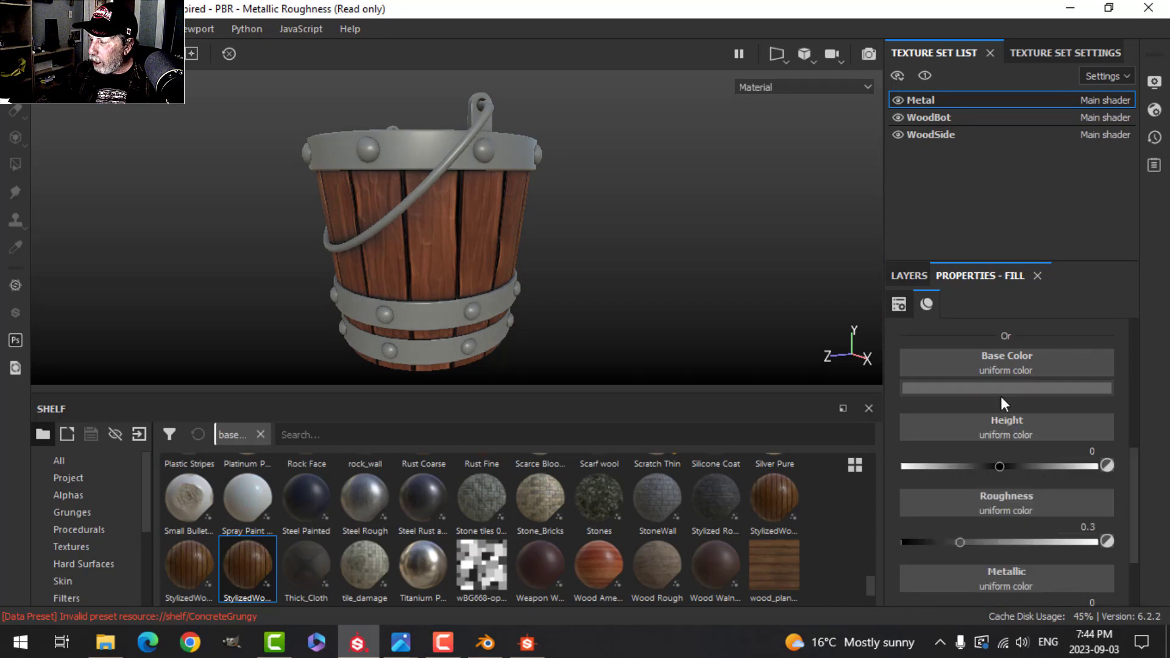
Set the Metal fill's Roughness to about 0.2149 and Metallic to 1, then return to its layer stack
left_click_drag(956, 542, 1122, 503)
scroll(975, 544, "down", 2)
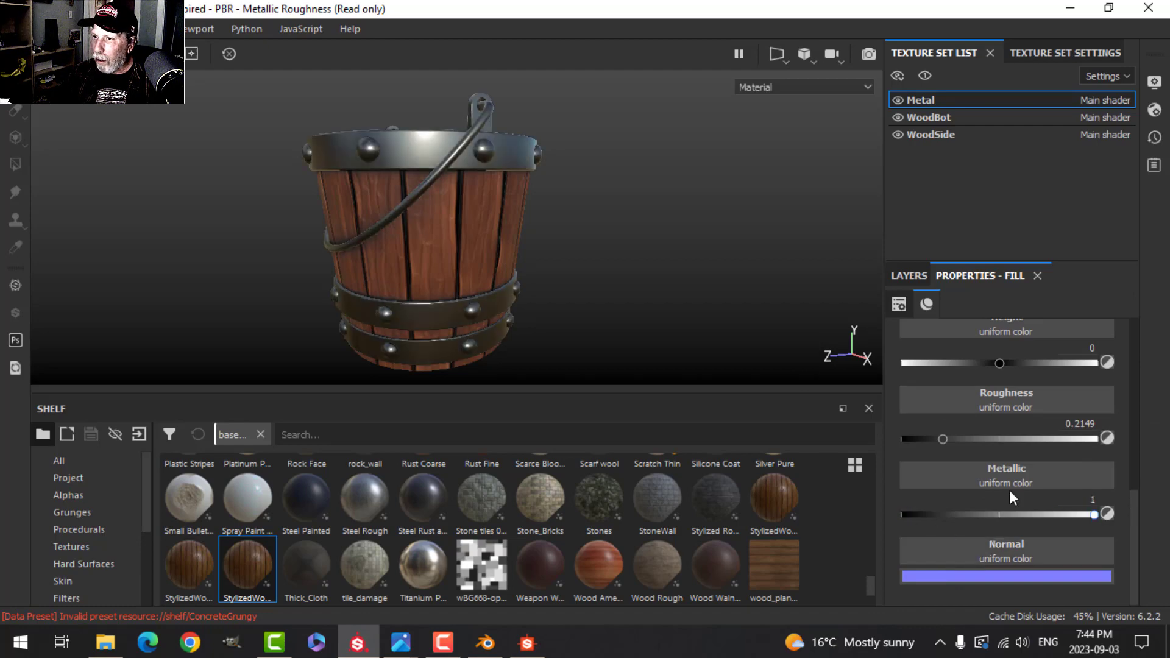
left_click_drag(670, 231, 779, 309, "alt")
left_click(905, 275)
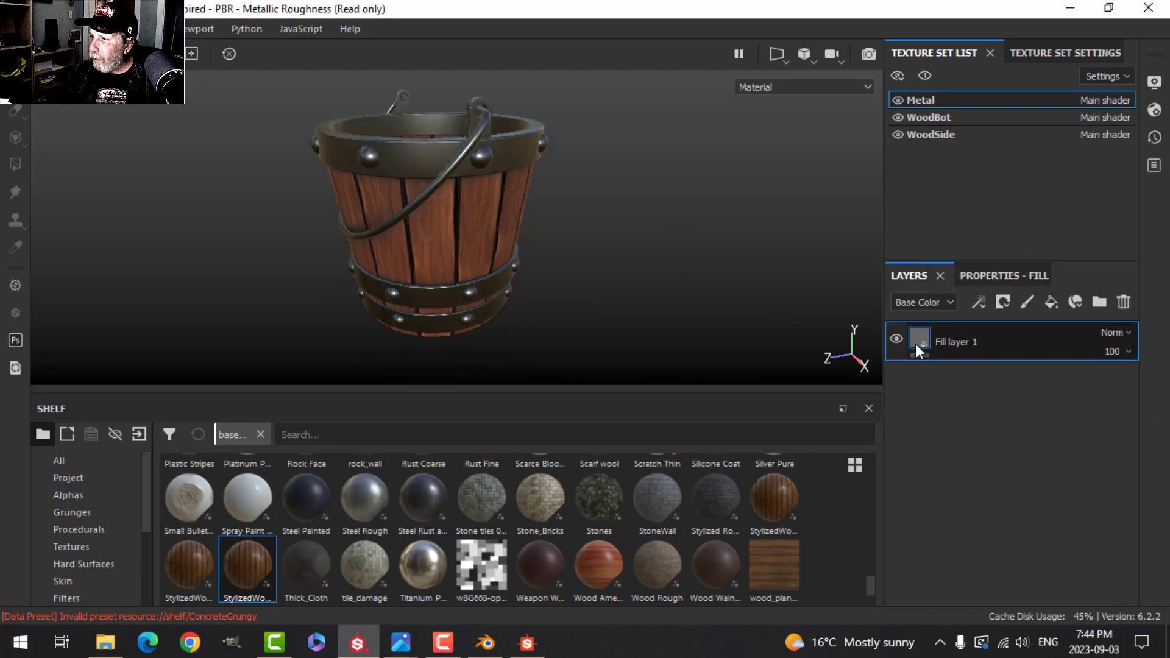
Add a MatFinish Rough filter to the Metal set's fill layer and inspect the finish on the bucket's bands
right_click(915, 340)
left_click(975, 459)
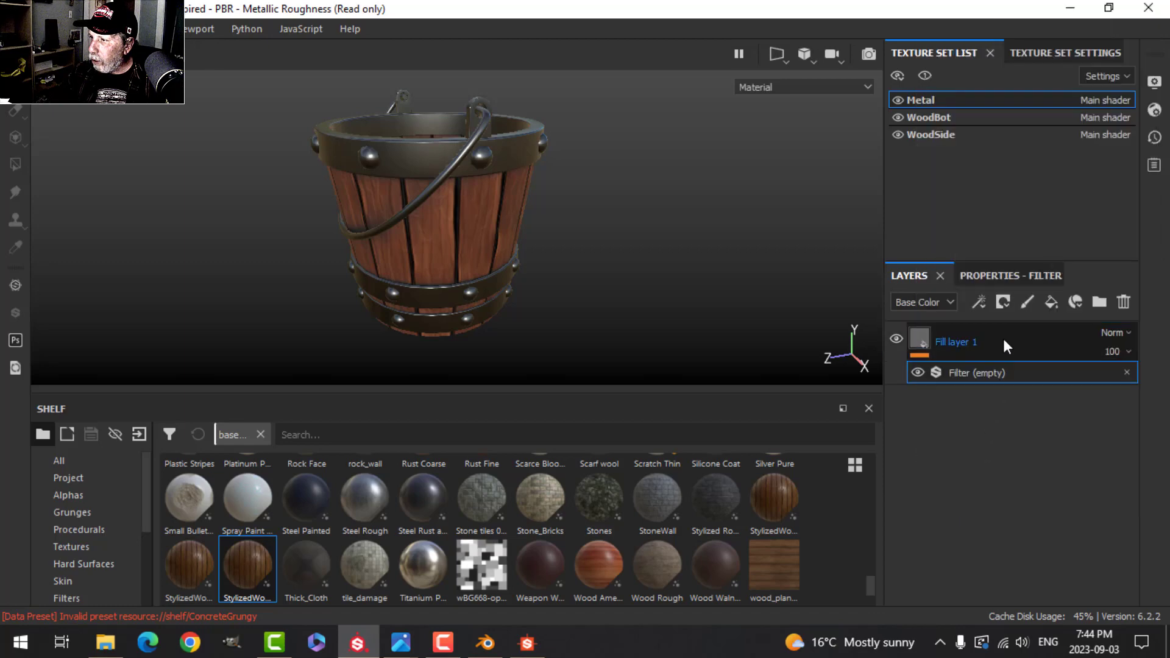
left_click(1006, 278)
left_click(1009, 356)
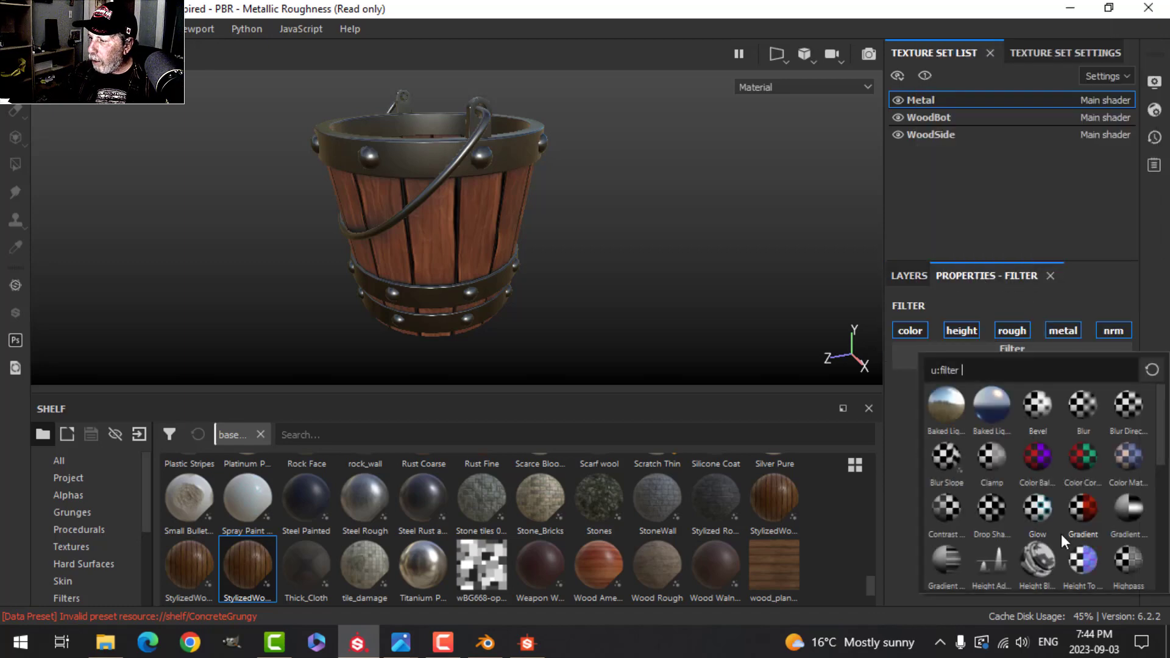
left_click(1021, 406)
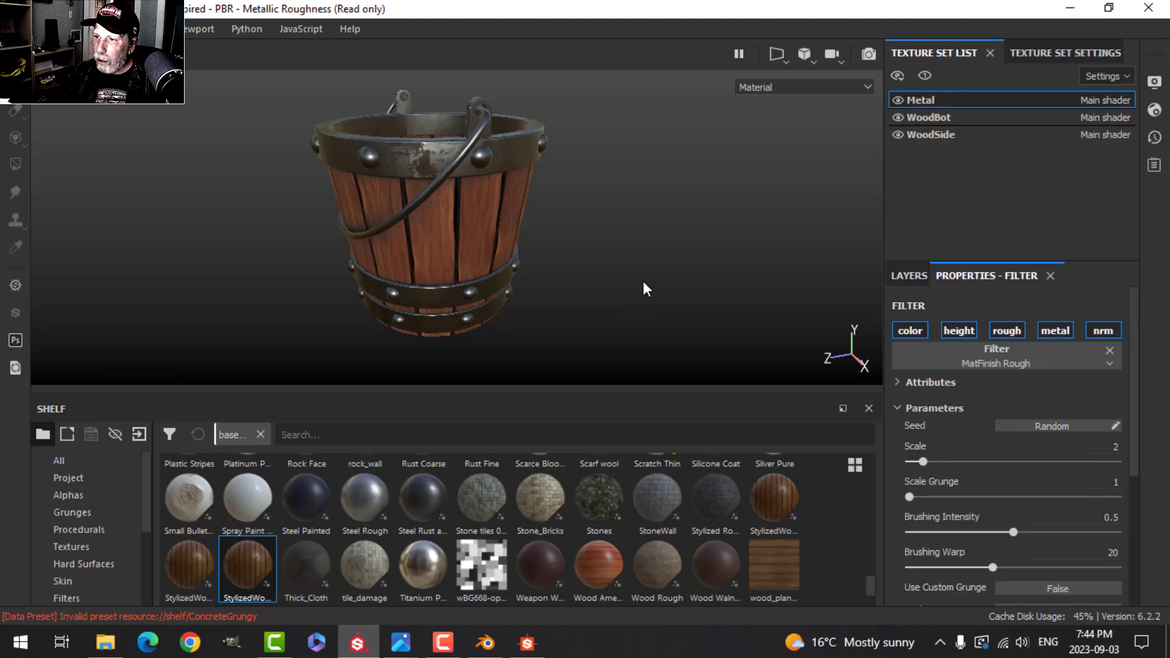
left_click_drag(645, 284, 524, 257, "alt")
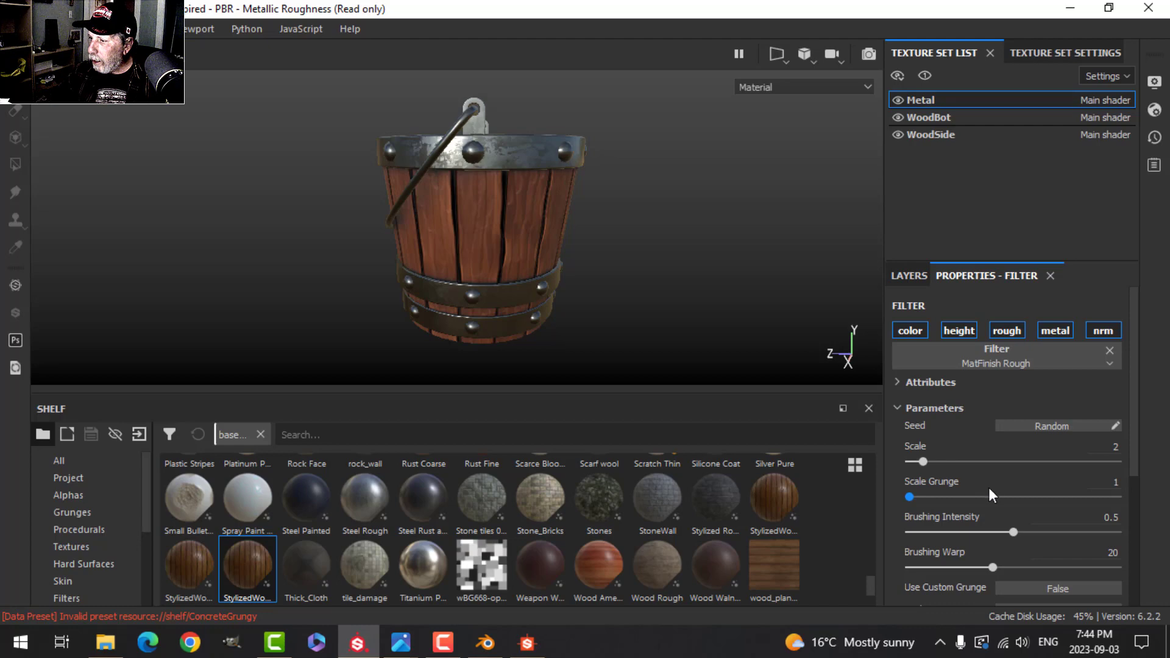
scroll(988, 488, "down", 3)
scroll(987, 492, "up", 3)
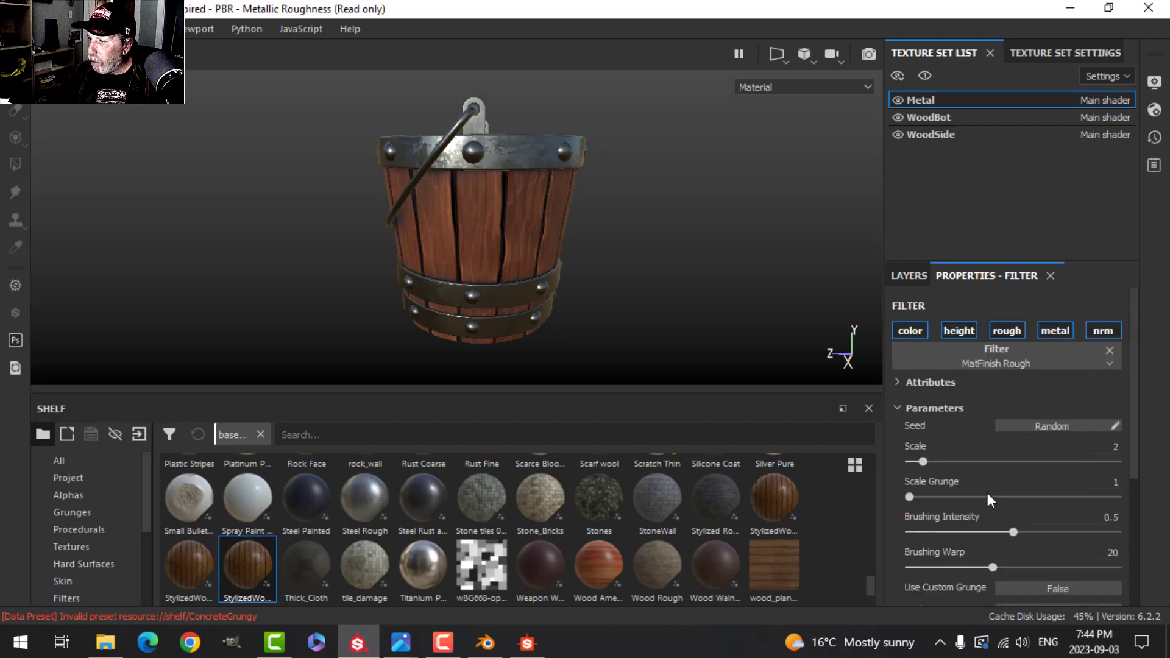
Darken the Metal fill's Base Color to a value of 0.073 and raise its Roughness slightly
left_click(910, 275)
left_click(916, 341)
left_click(991, 278)
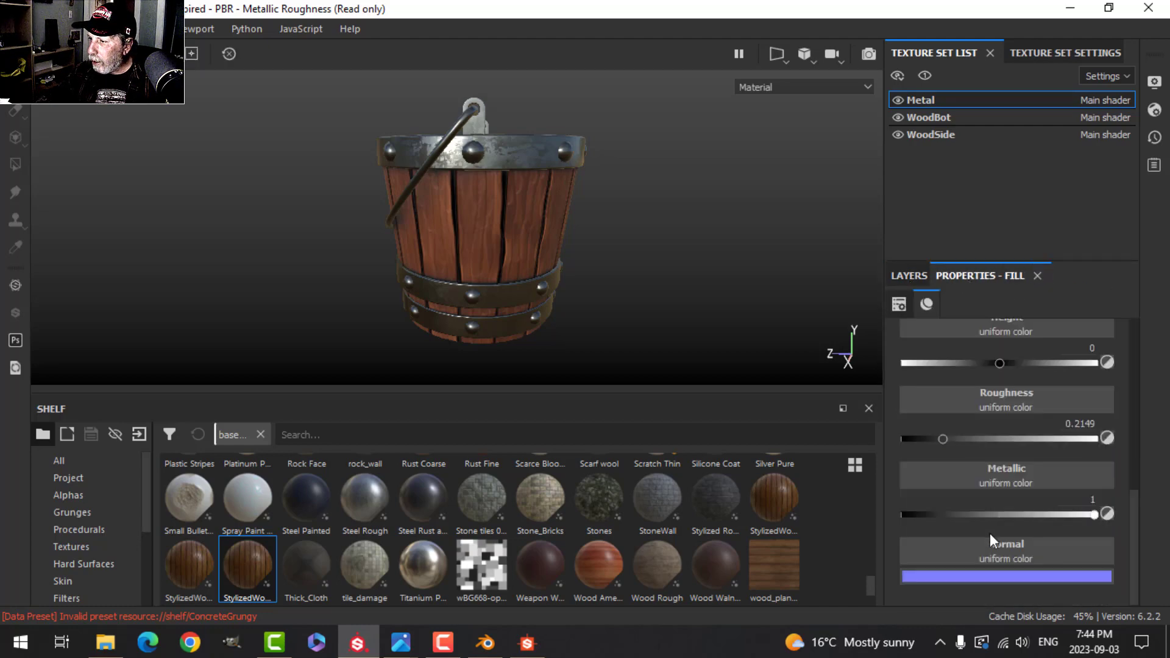
scroll(984, 430, "up", 5)
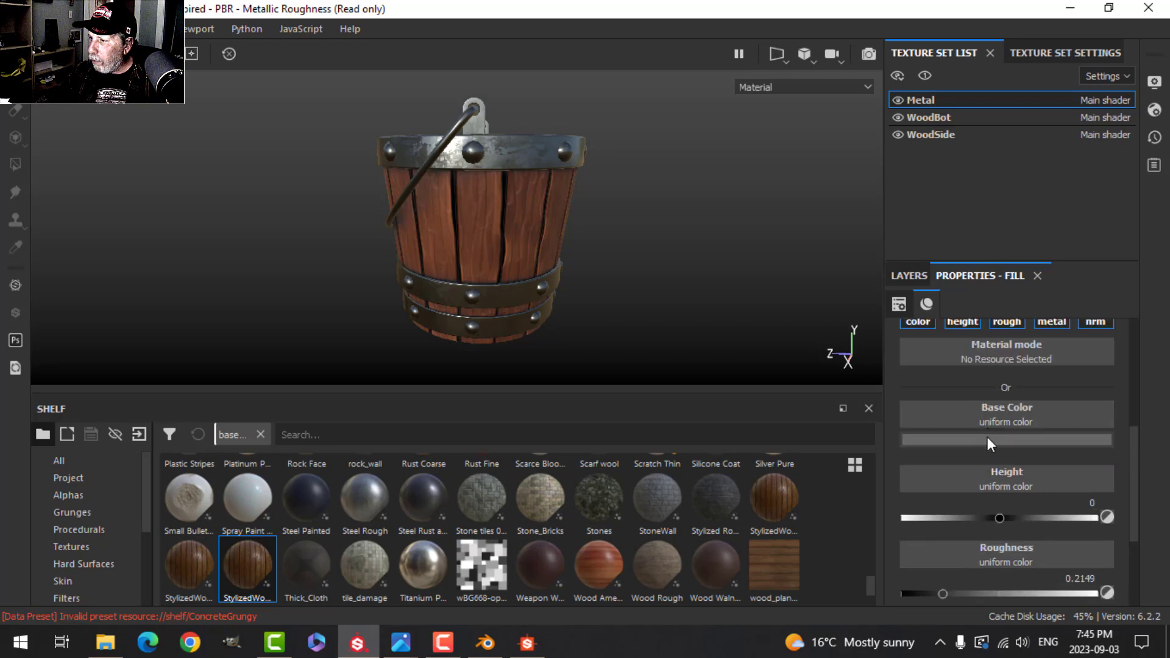
left_click(973, 437)
left_click_drag(935, 578, 931, 573)
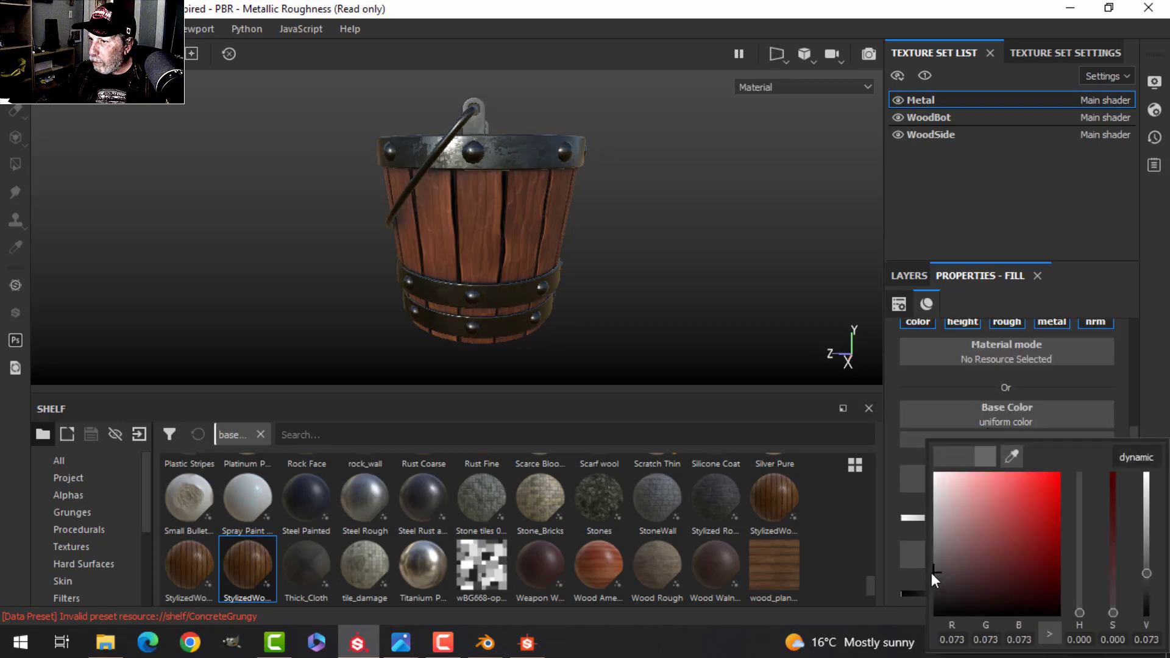
left_click_drag(501, 284, 583, 253, "alt")
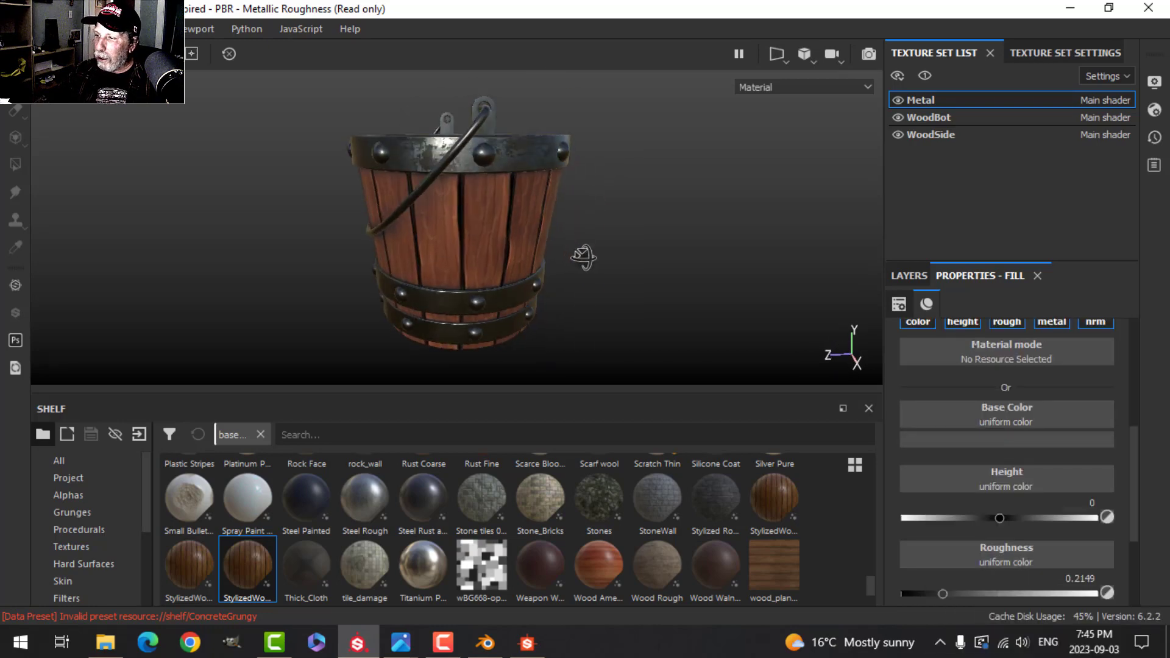
left_click_drag(944, 594, 964, 592)
left_click_drag(646, 232, 801, 285, "alt")
Set the MatFinish Rough filter's Scale to 4 and Brushing Intensity to 0.45
left_click(909, 275)
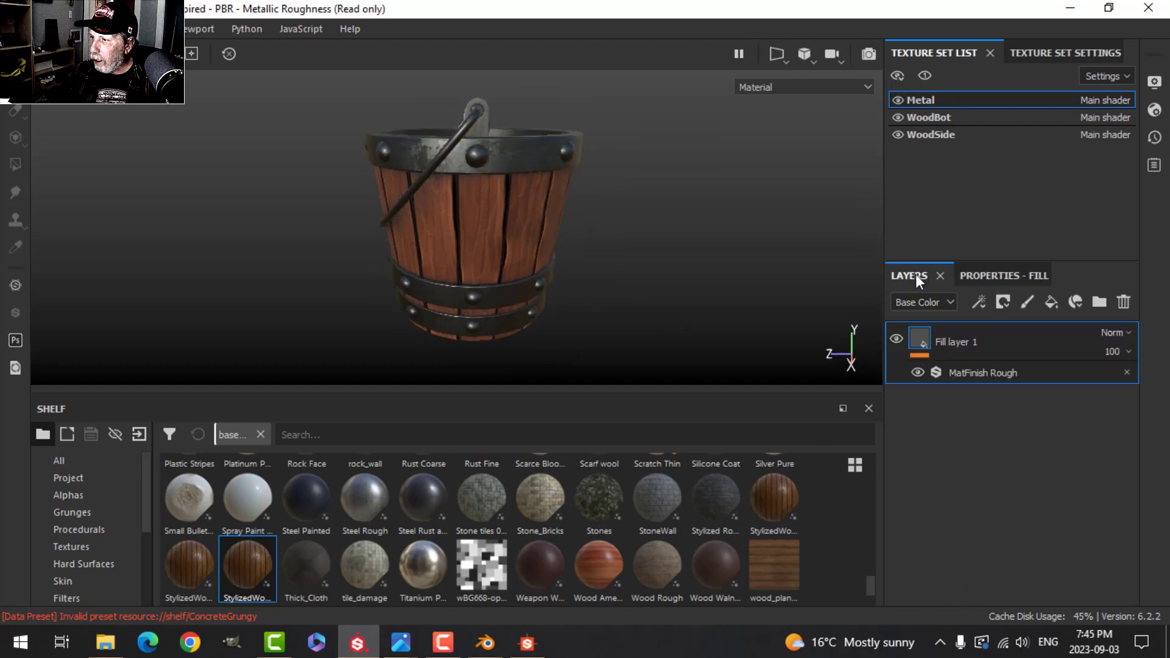
left_click(971, 375)
left_click(987, 275)
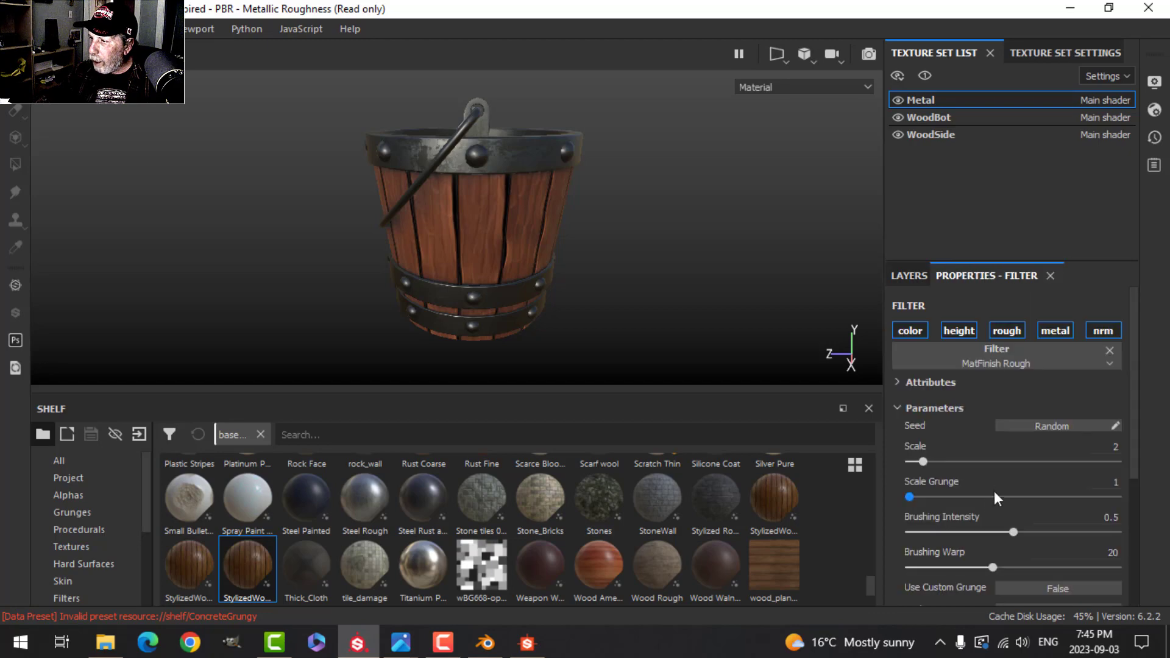
left_click_drag(922, 459, 950, 462)
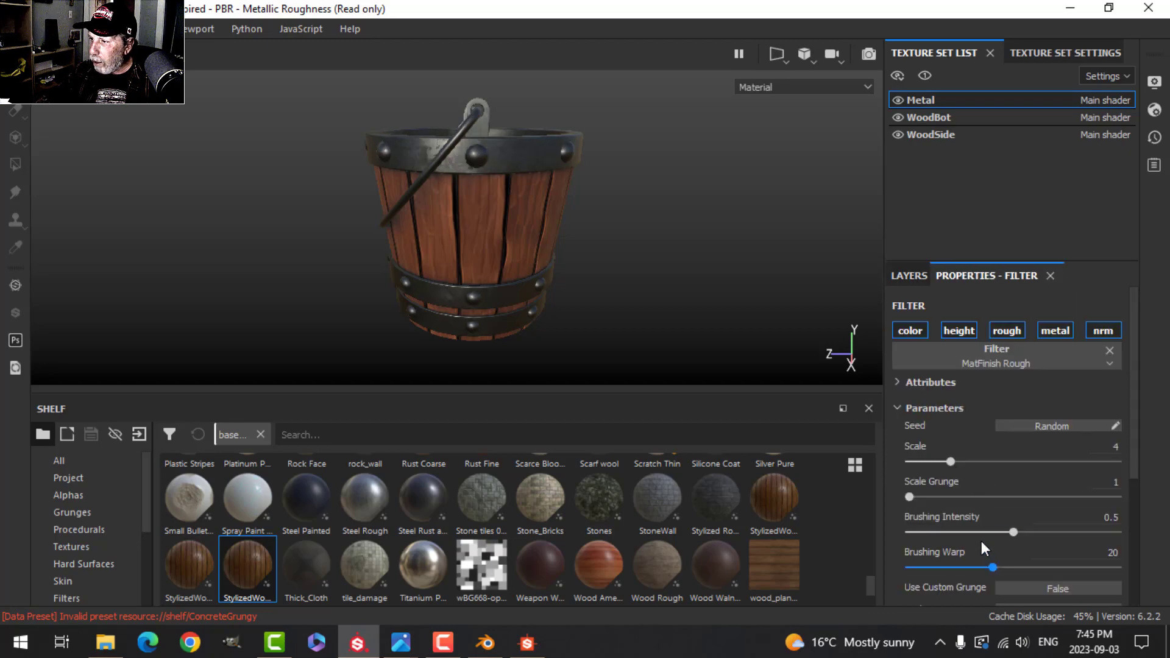
left_click_drag(1011, 529, 1002, 530)
mouse_move(624, 232)
left_mouse_down("alt")
mouse_move(605, 253)
mouse_move(561, 248)
mouse_move(632, 240)
mouse_move(563, 264)
mouse_move(590, 242)
mouse_move(587, 278)
left_mouse_up("alt")
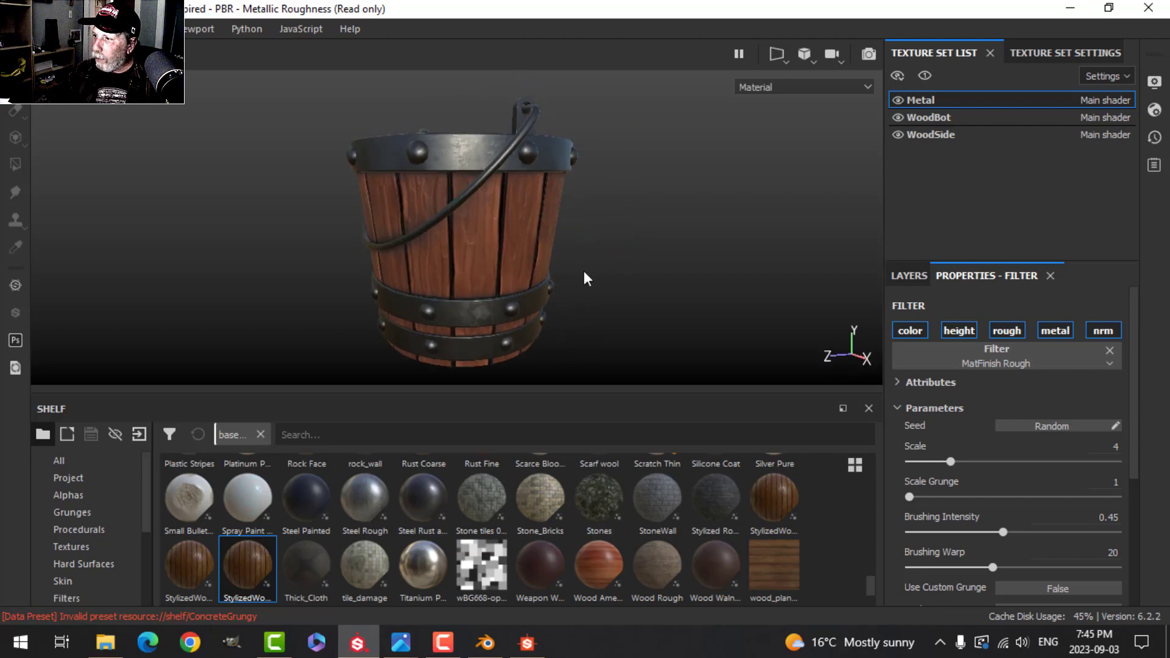
Rename the Metal texture set's fill layer as "metal"
left_click(896, 275)
left_click(922, 339)
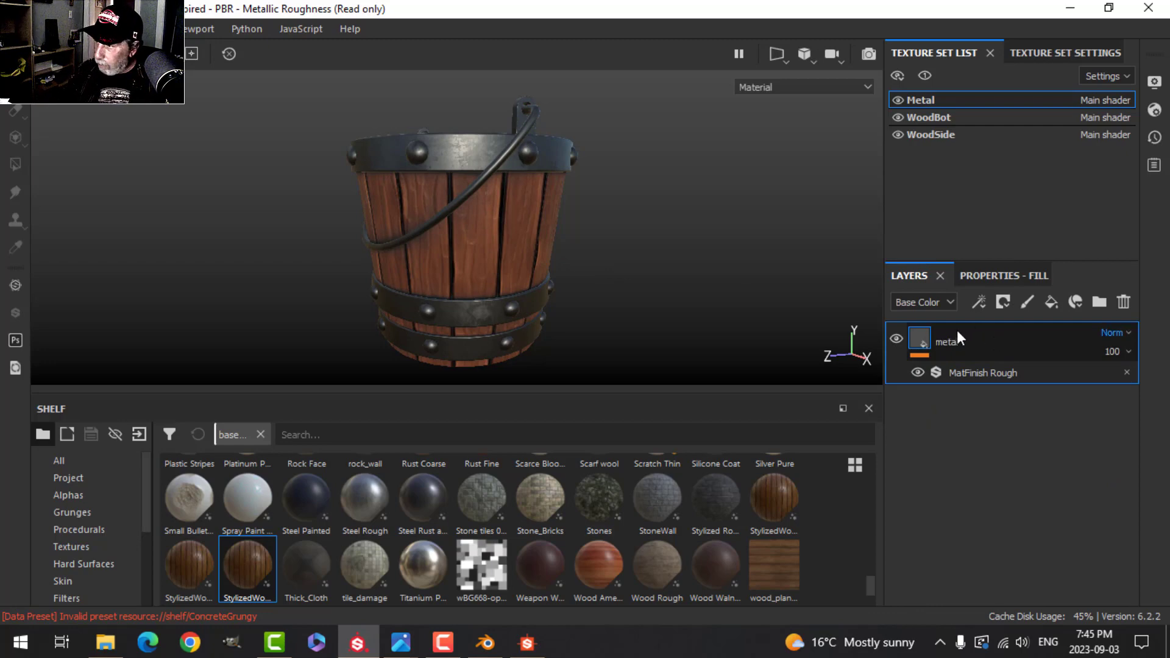
key("Return")
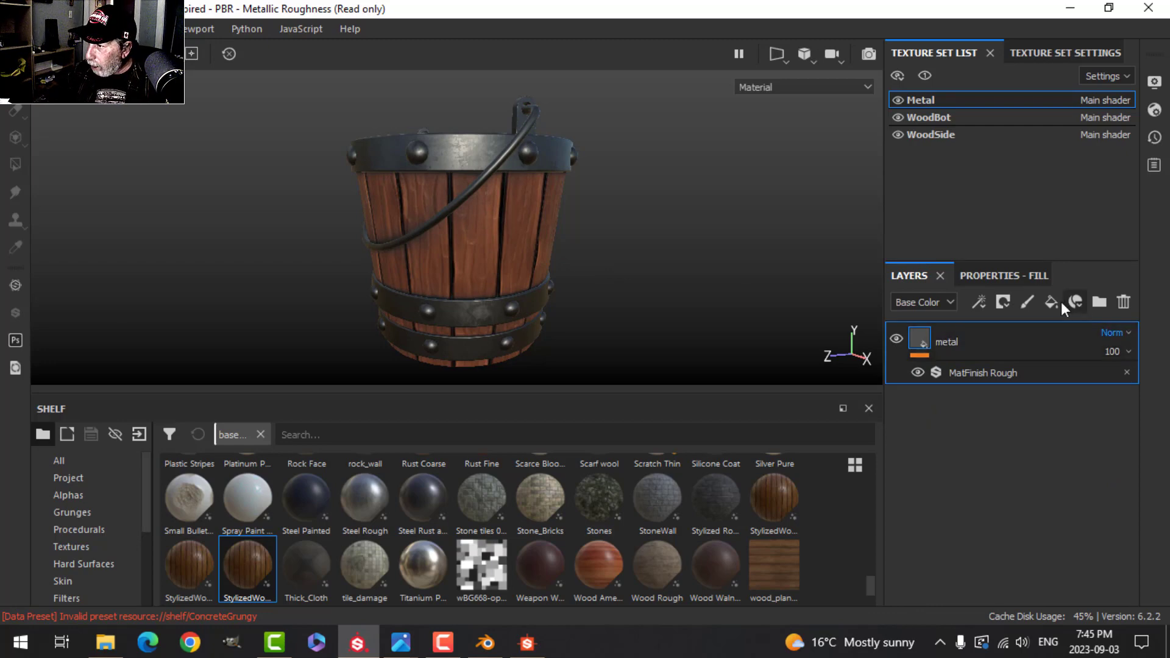
Copy the dirt layer from the WoodSide texture set and paste it above the metal layer in the Metal set
left_click(976, 143)
right_click(968, 333)
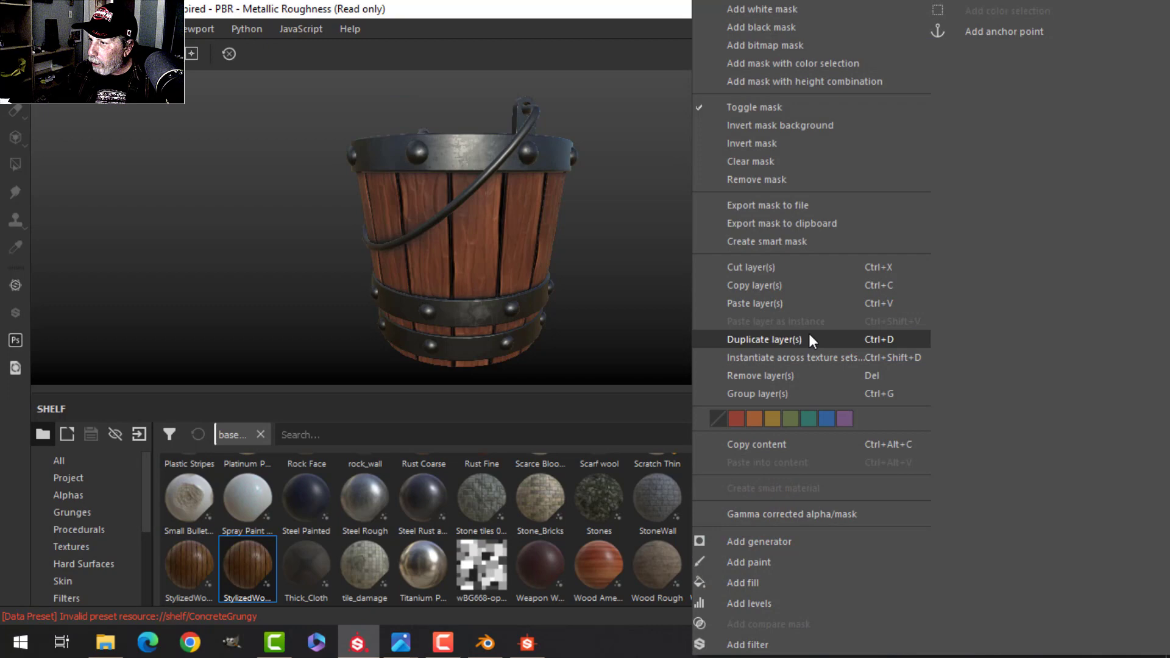
left_click(772, 303)
left_click(940, 101)
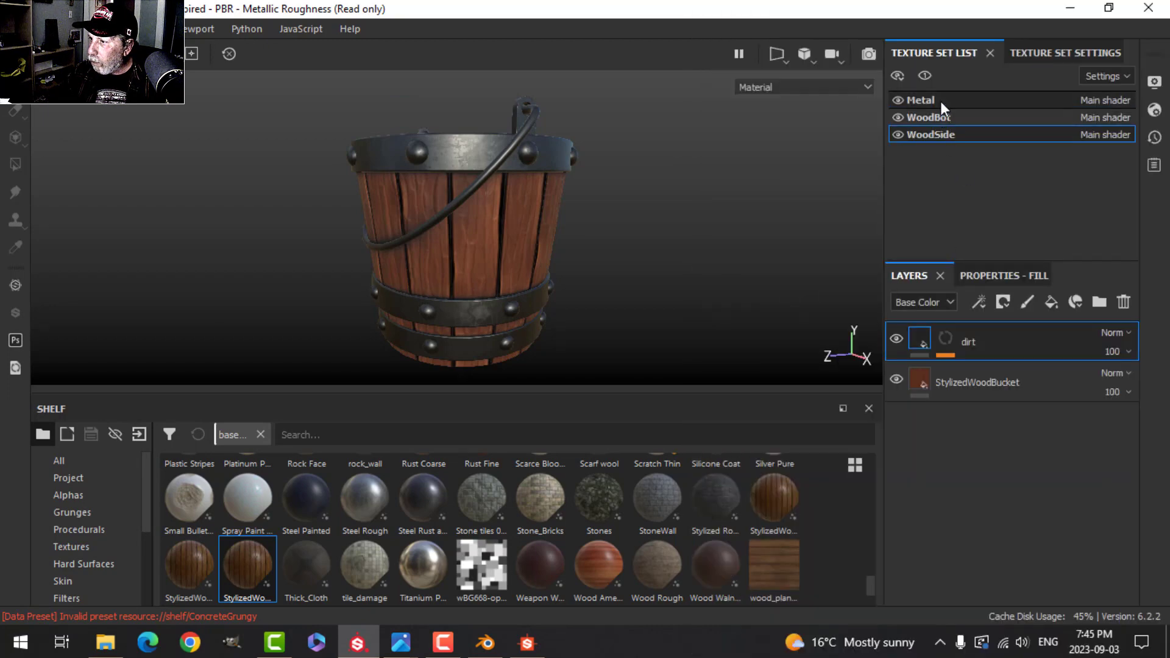
right_click(951, 458)
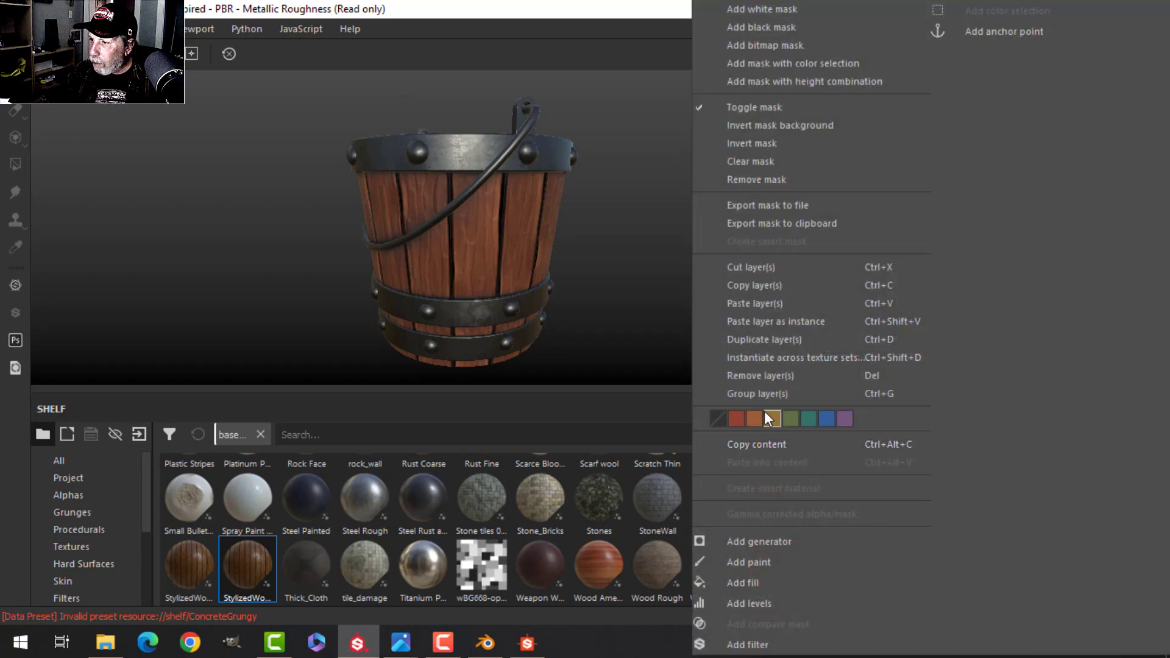
left_click(769, 303)
left_click_drag(594, 181, 589, 195, "alt")
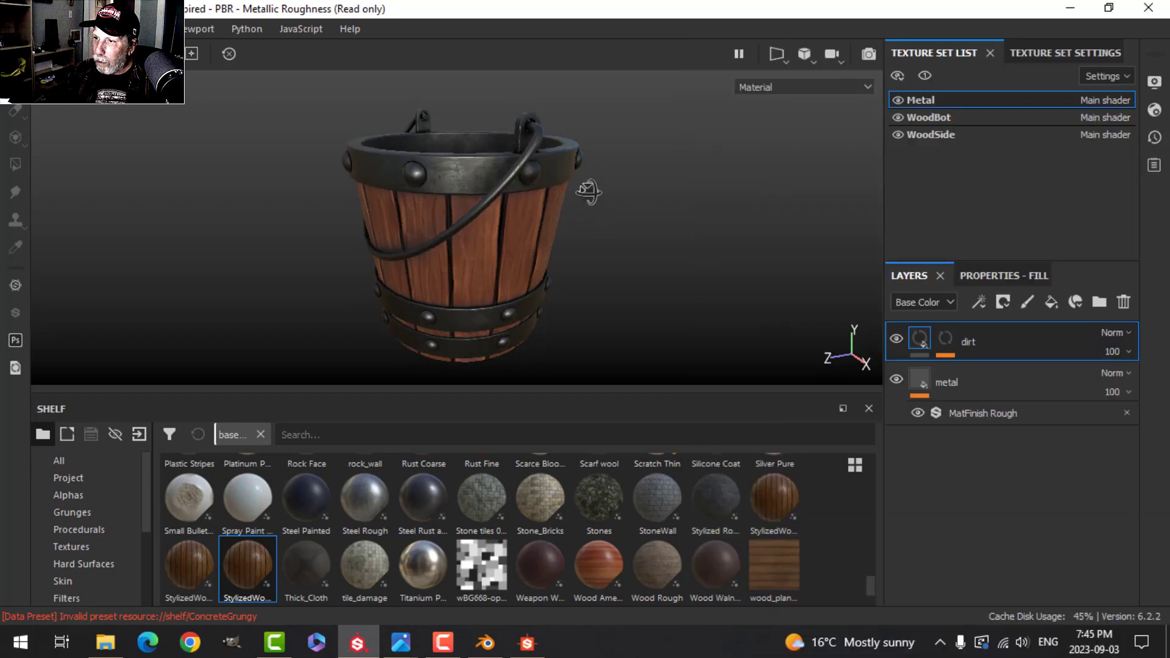
Set the Dirt Level of the pasted dirt layer's mask generator to 0.5
left_click(949, 334)
left_click(980, 373)
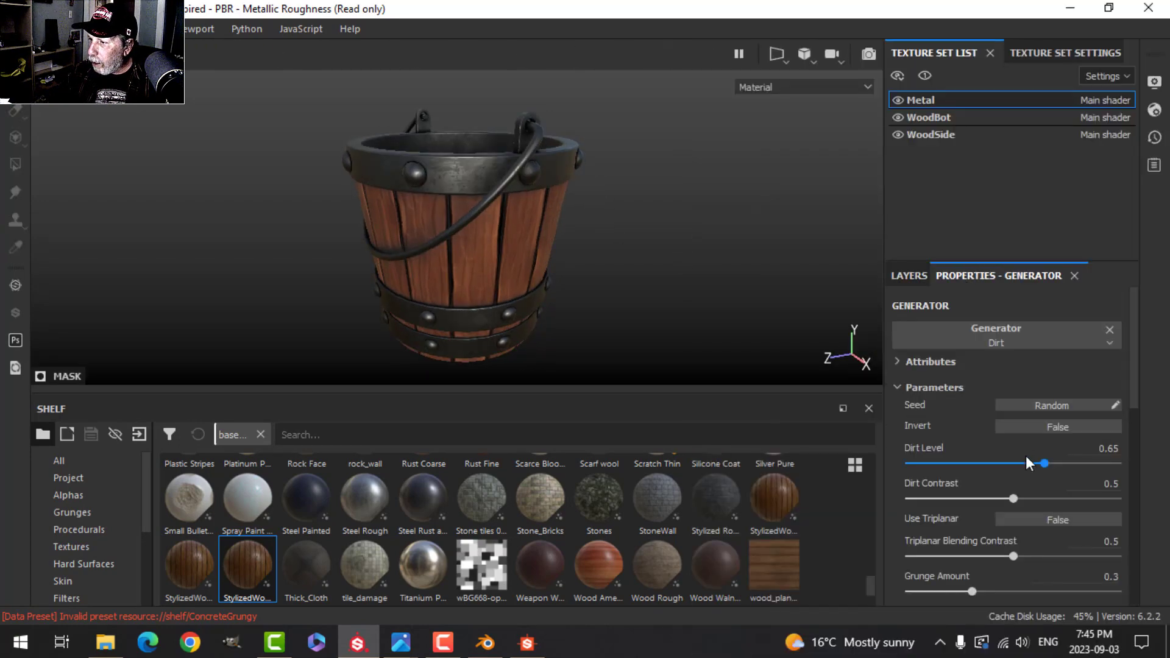
left_click_drag(1037, 462, 1015, 462)
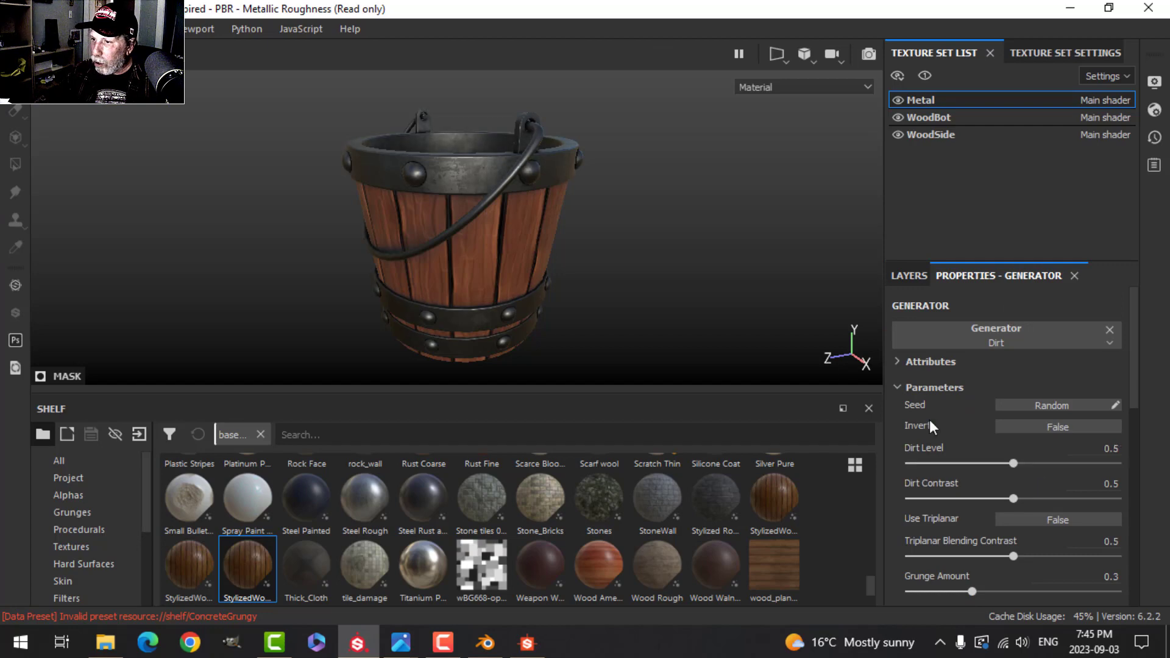
left_click_drag(719, 290, 689, 256, "alt")
left_click(906, 276)
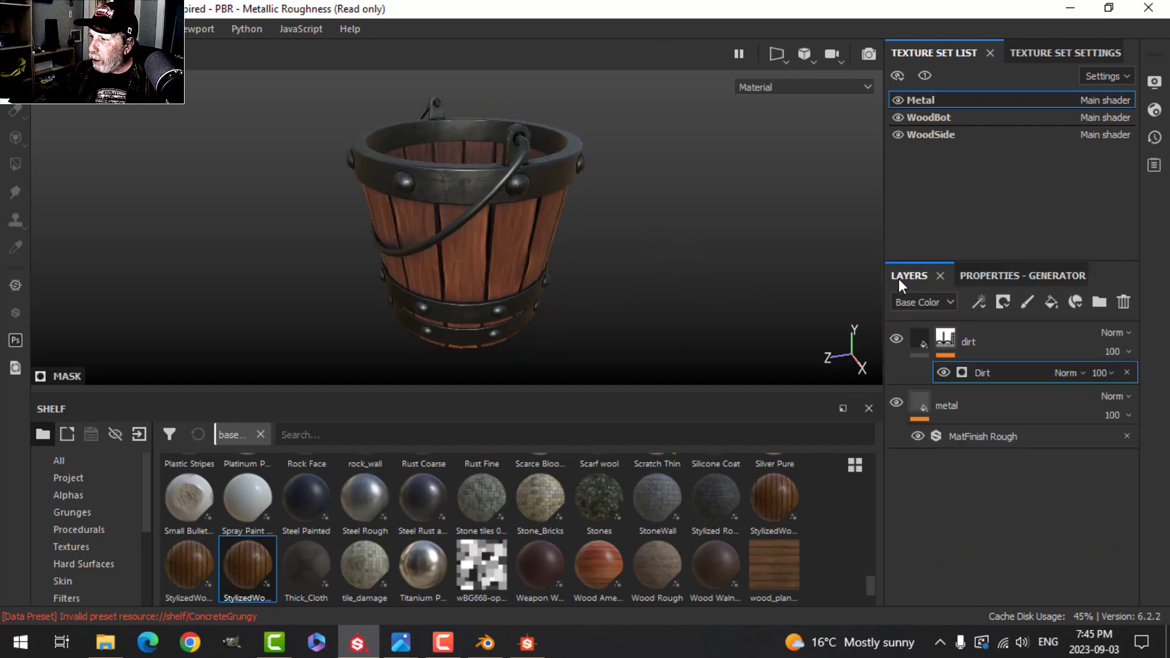
Add a fill layer above the Metal set's dirt layer and give it a bright metallic finish
left_click(927, 335)
left_click(1064, 300)
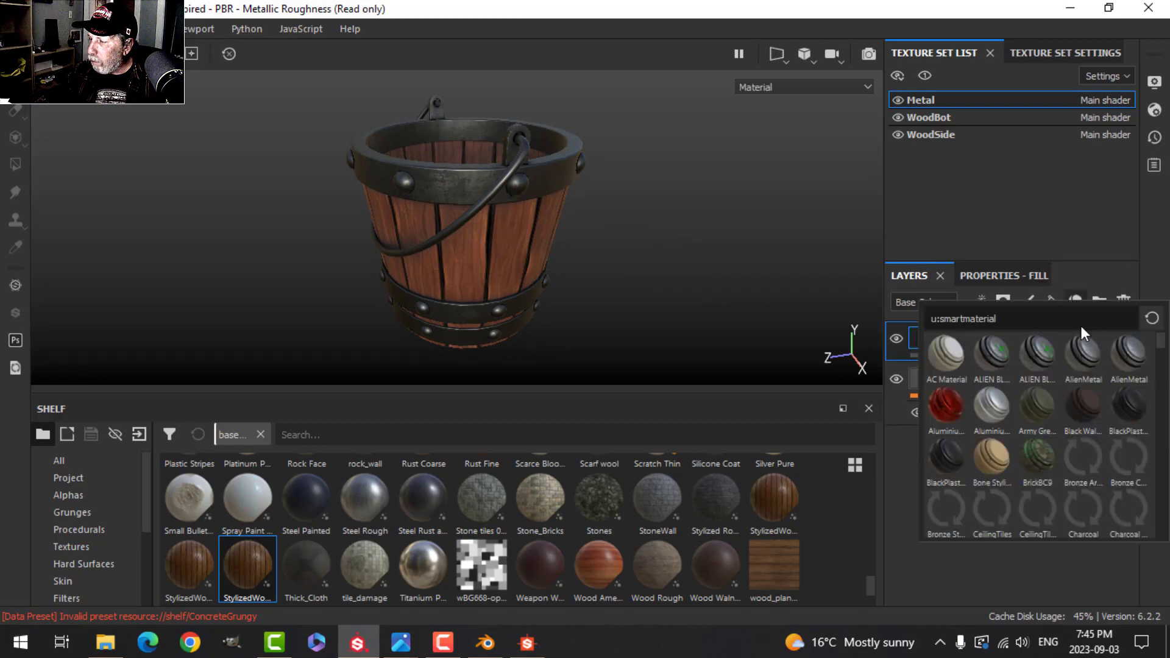
left_click(1049, 302)
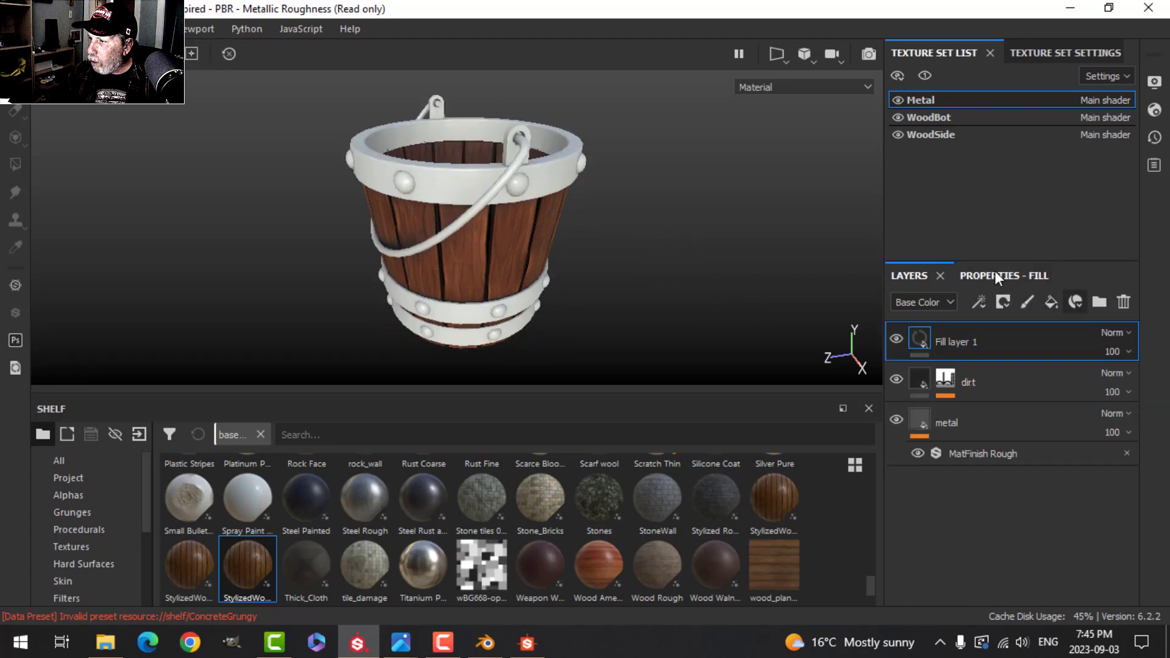
left_click(909, 275)
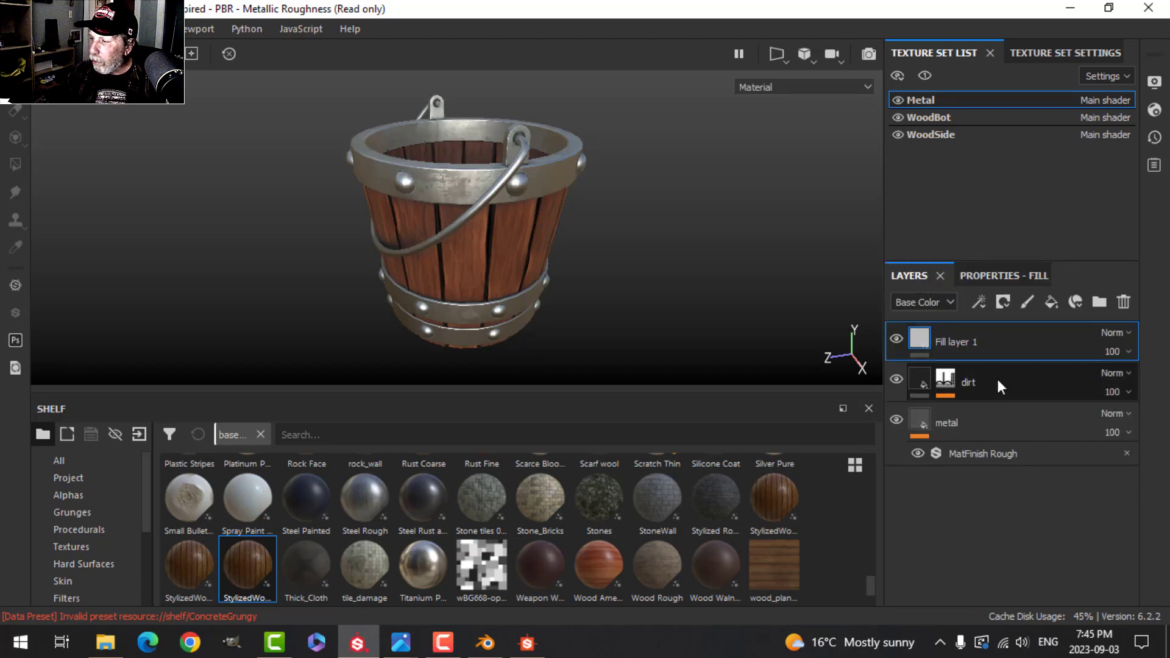
Add a black mask with a Metal Edge Wear generator to the new fill layer
left_click(1000, 302)
left_click(1022, 342)
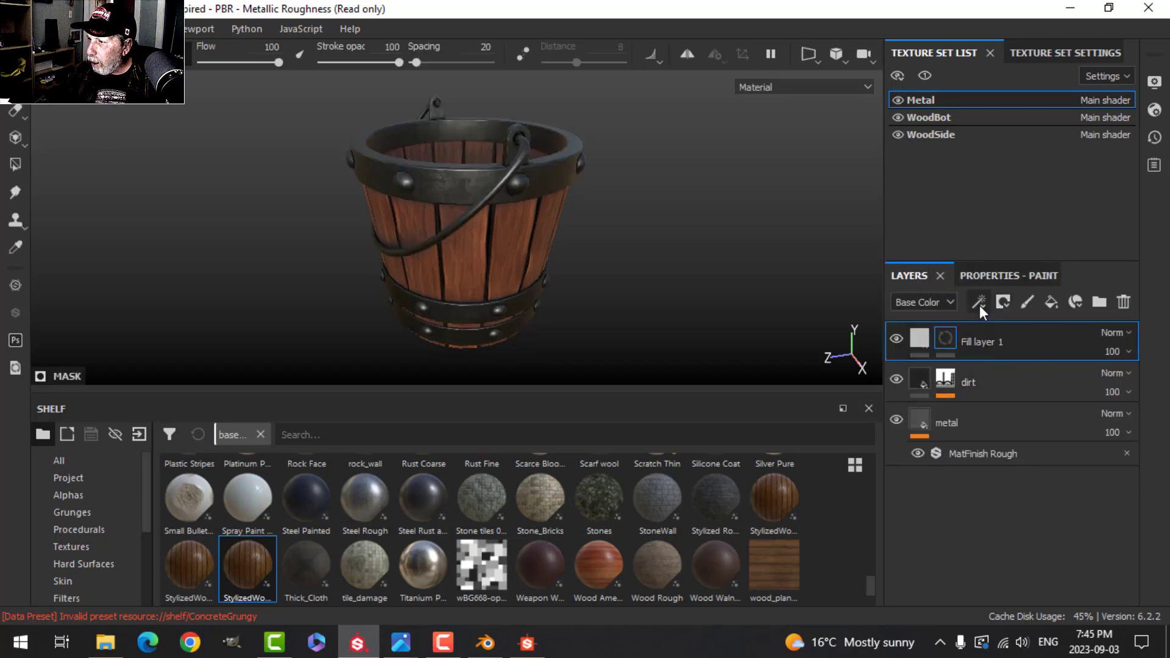
left_click(978, 301)
left_click(989, 323)
left_click(993, 274)
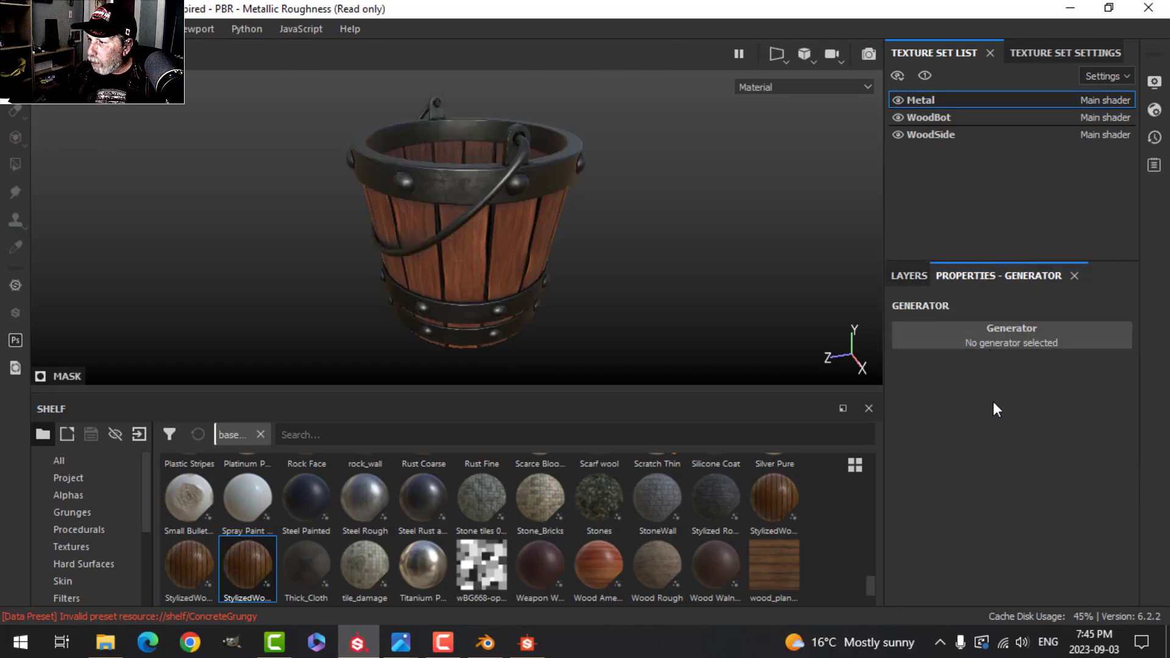
left_click(990, 335)
left_click(986, 345)
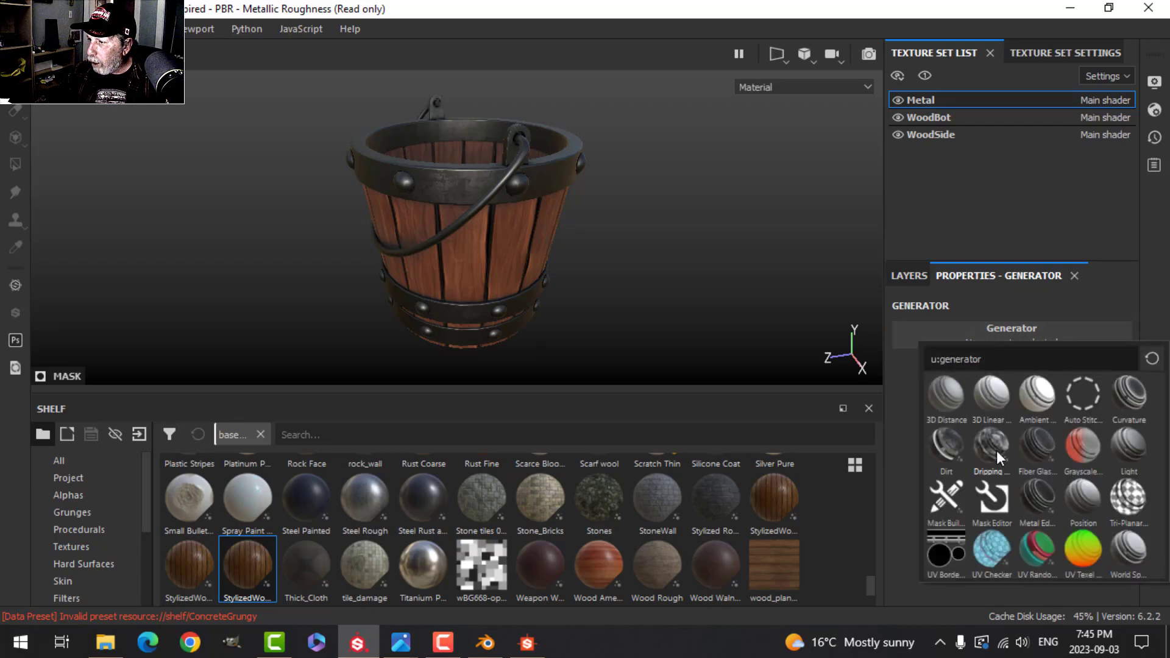
left_click(1042, 502)
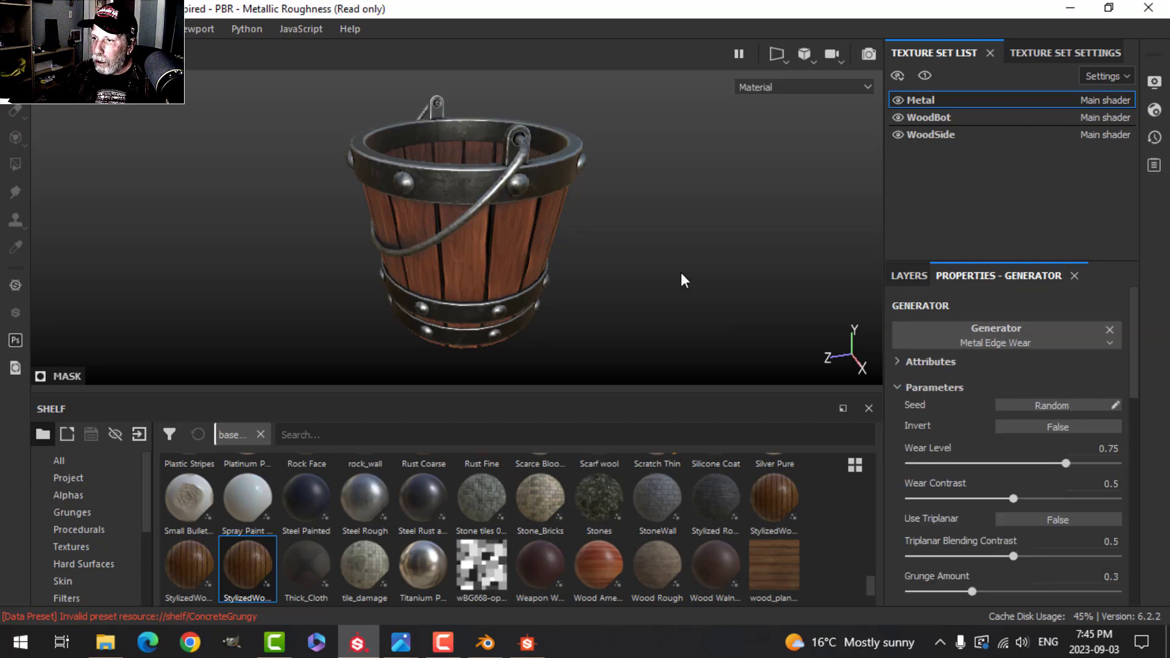
Set the Metal Edge Wear generator's Wear Level to 0.54, check the bucket's worn edges, and return to the layer stack
mouse_move(681, 272)
left_mouse_down("alt")
mouse_move(679, 262)
mouse_move(690, 268)
left_mouse_up("alt")
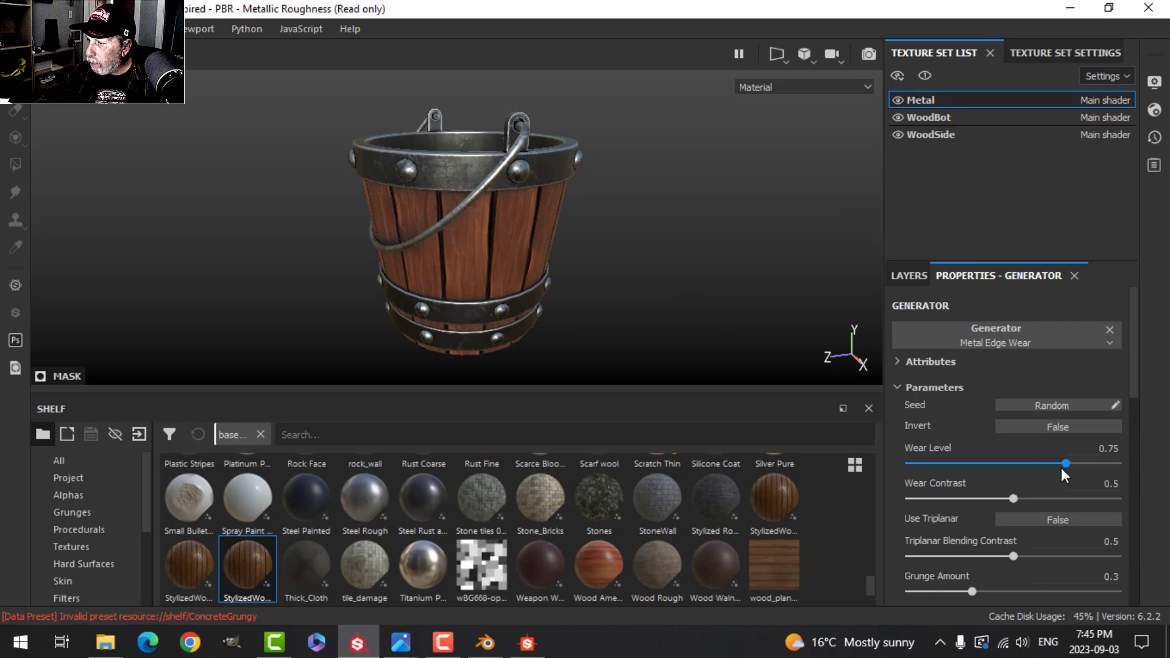
left_click_drag(1063, 463, 1019, 462)
mouse_move(647, 203)
left_mouse_down("alt")
mouse_move(629, 228)
mouse_move(640, 227)
mouse_move(631, 257)
mouse_move(619, 253)
mouse_move(640, 224)
left_mouse_up("alt")
scroll(630, 253, "up", 4)
middle_click_drag(638, 242, 634, 230, "alt")
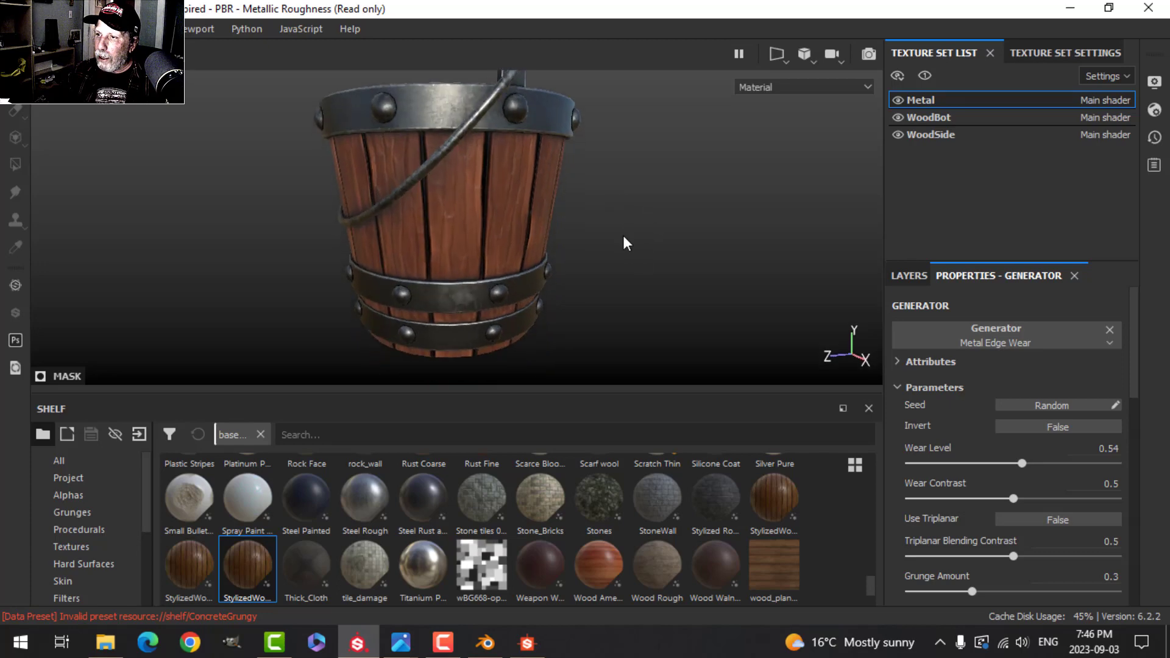
scroll(623, 236, "down", 3)
left_click_drag(621, 213, 655, 243, "alt")
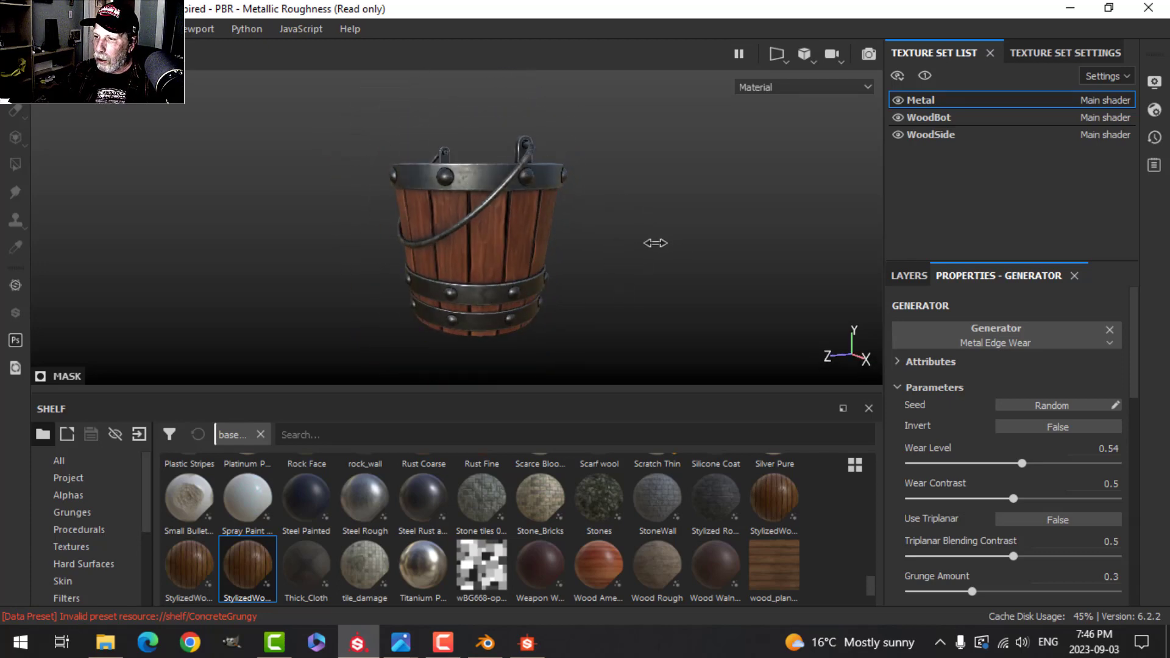
right_click_drag(655, 242, 686, 240, "shift")
scroll(682, 245, "up", 3)
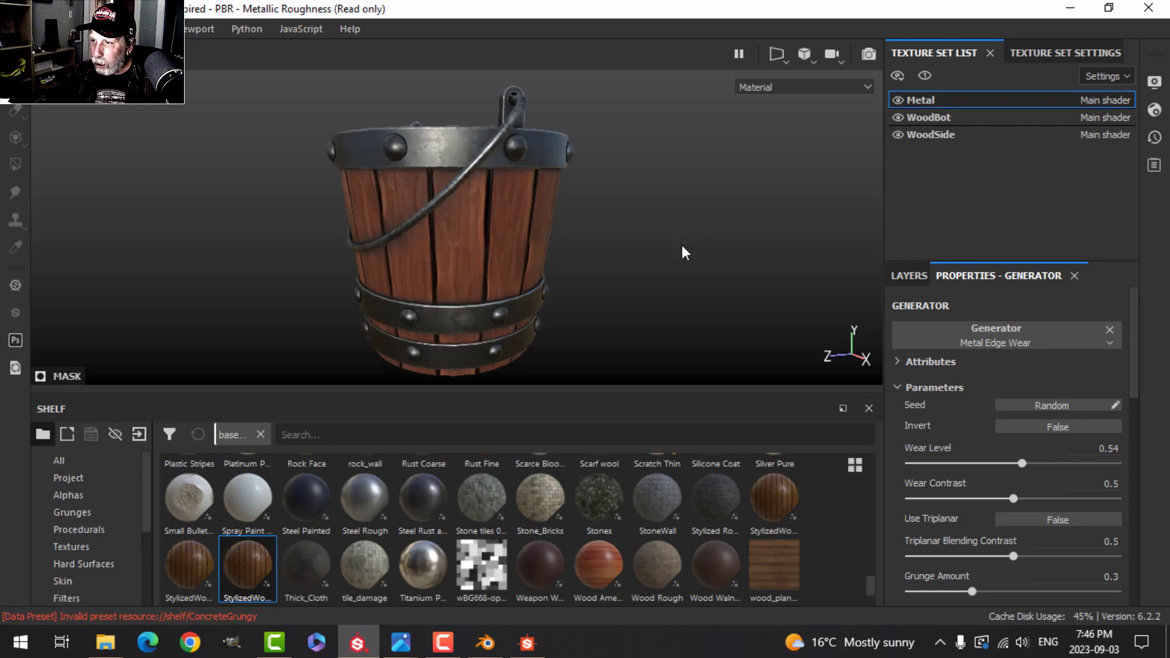
left_click_drag(681, 245, 709, 251, "alt")
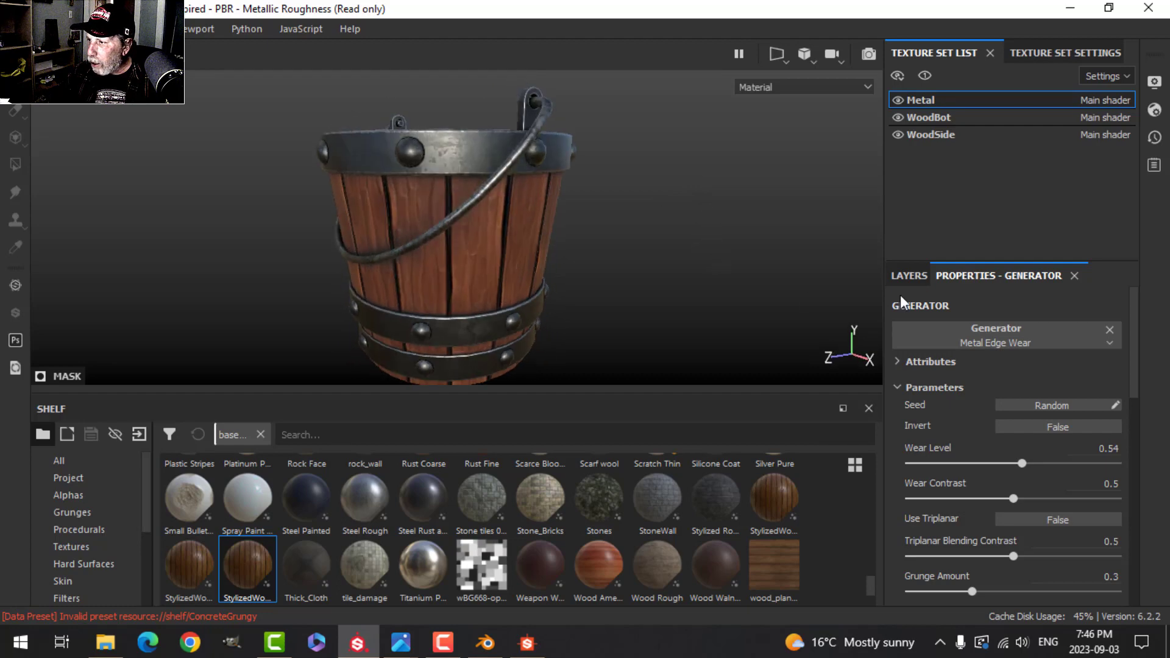
left_click(909, 275)
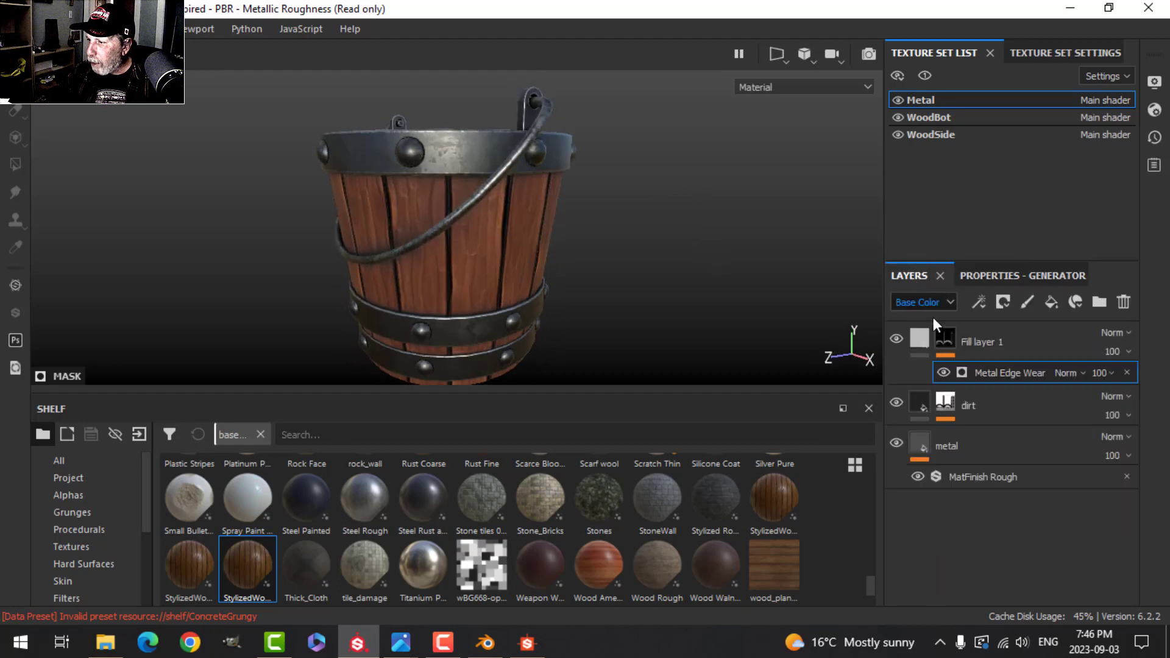
Lower the Roughness of the StylizedWoodBucket fill in the WoodSide texture set to 0.3933 and inspect the bucket's side planks
left_click(933, 133)
left_click(922, 383)
left_click(991, 277)
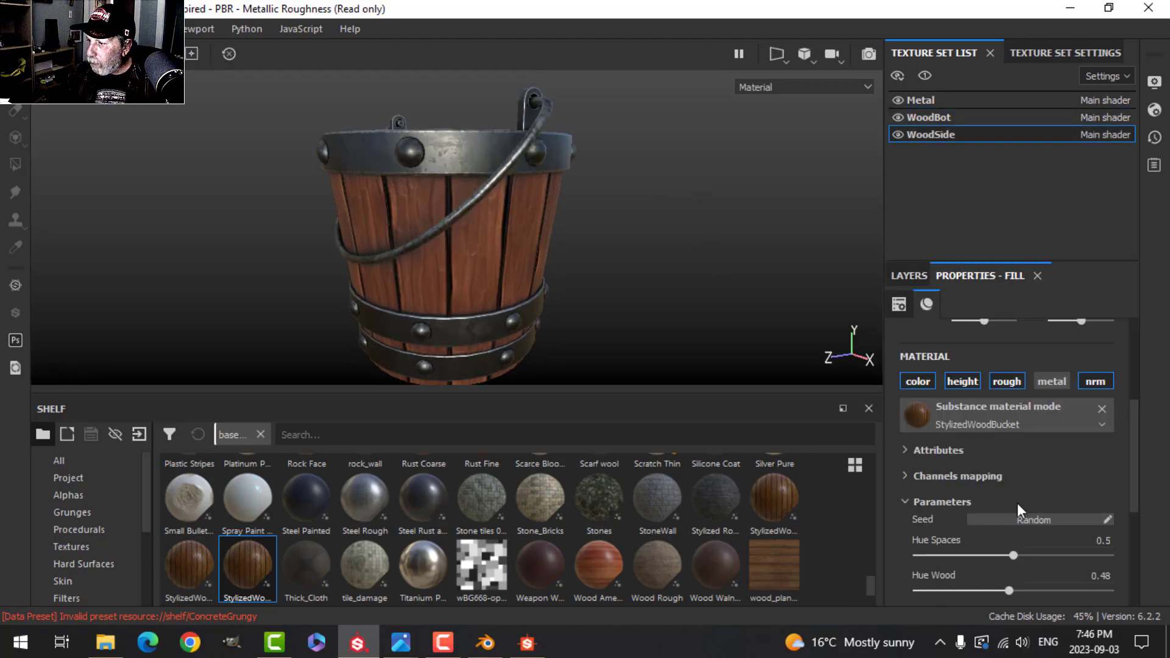
scroll(1007, 554, "down", 3)
scroll(994, 558, "down", 2)
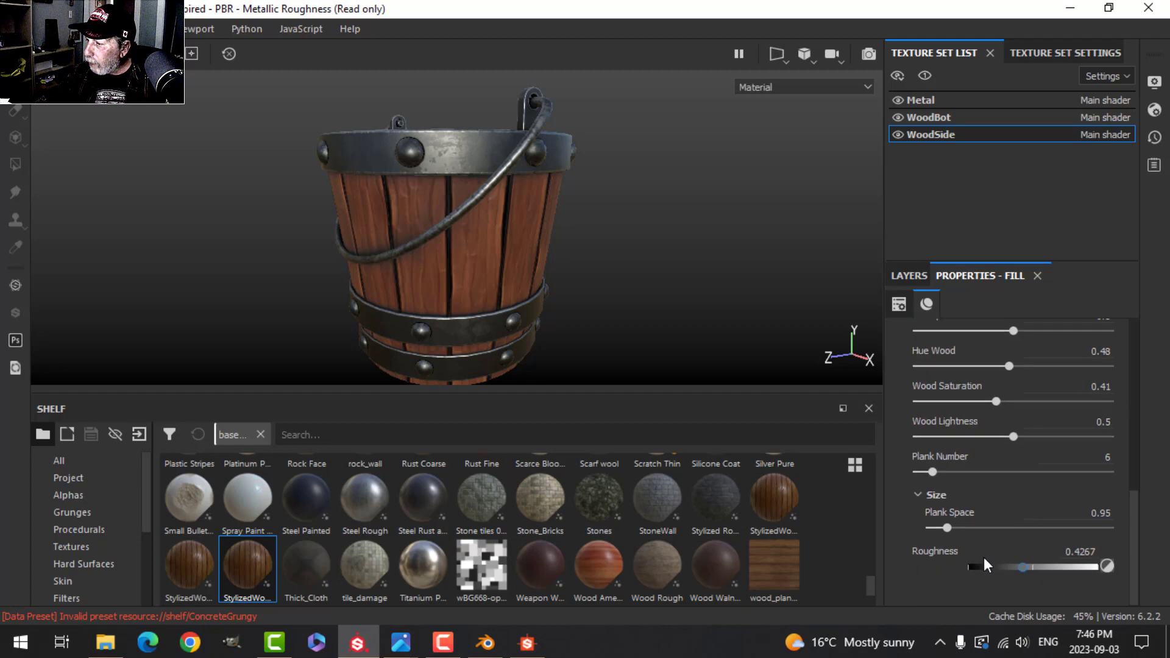
left_click(1019, 569)
left_click_drag(636, 274, 477, 204, "alt")
scroll(619, 239, "up", 3)
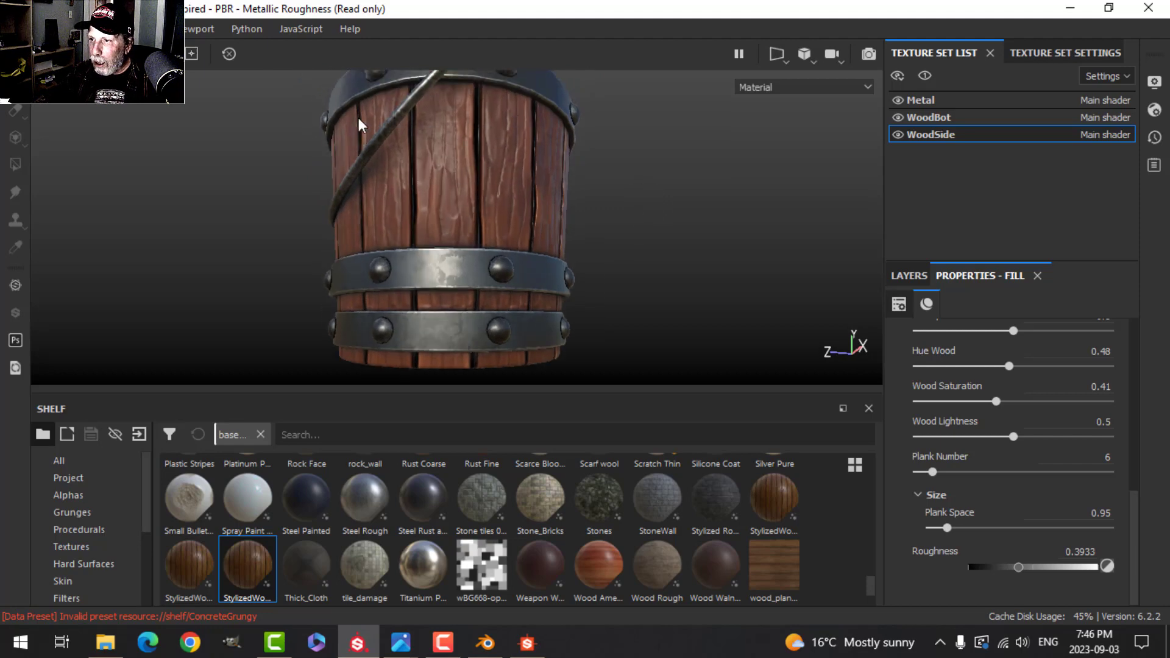
Try vertical UV offsets of 0.2 and 0.11 on the WoodSide set's StylizedWoodBucket fill
left_click(908, 276)
left_click(990, 277)
scroll(971, 425, "up", 4)
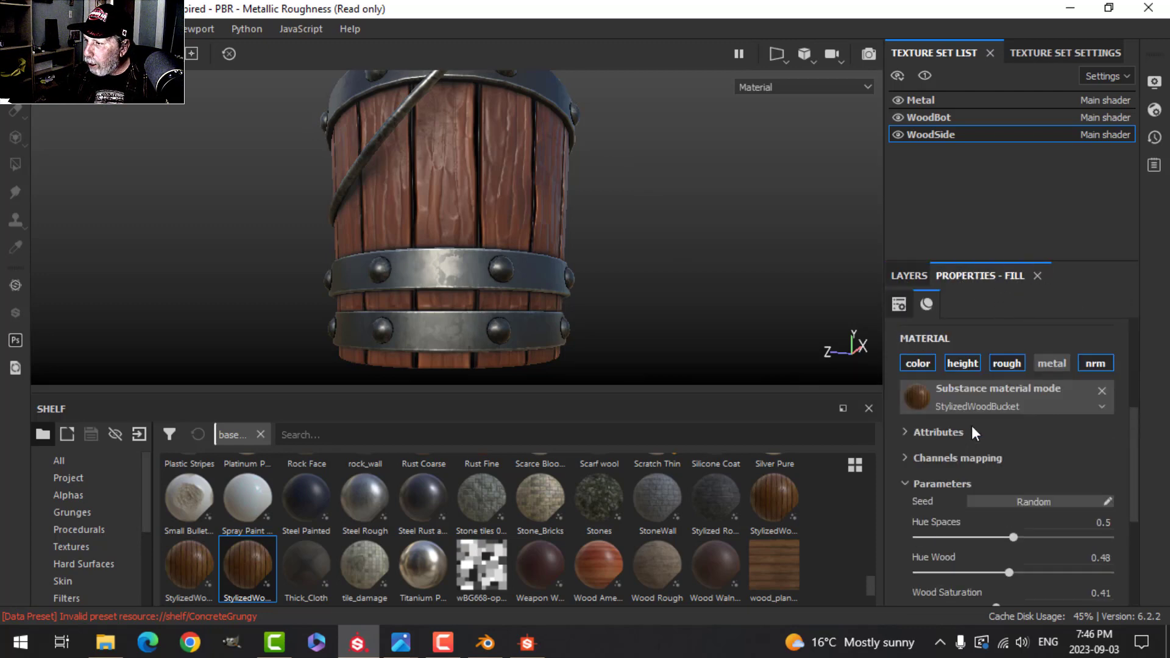
scroll(975, 455, "up", 3)
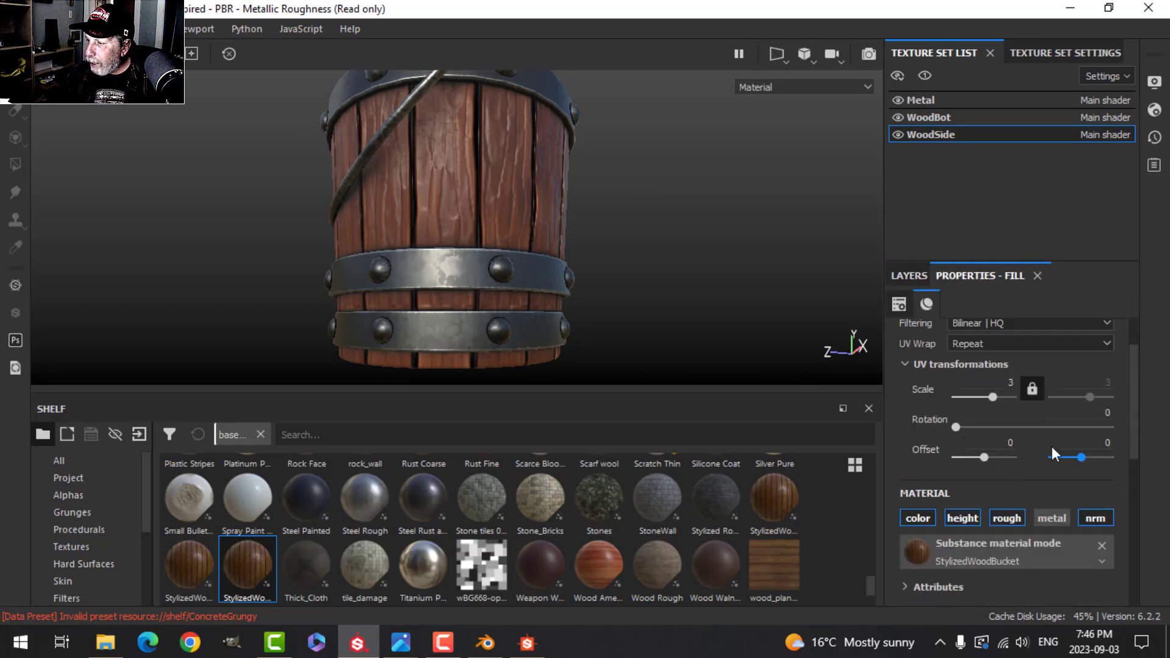
left_click(1088, 443)
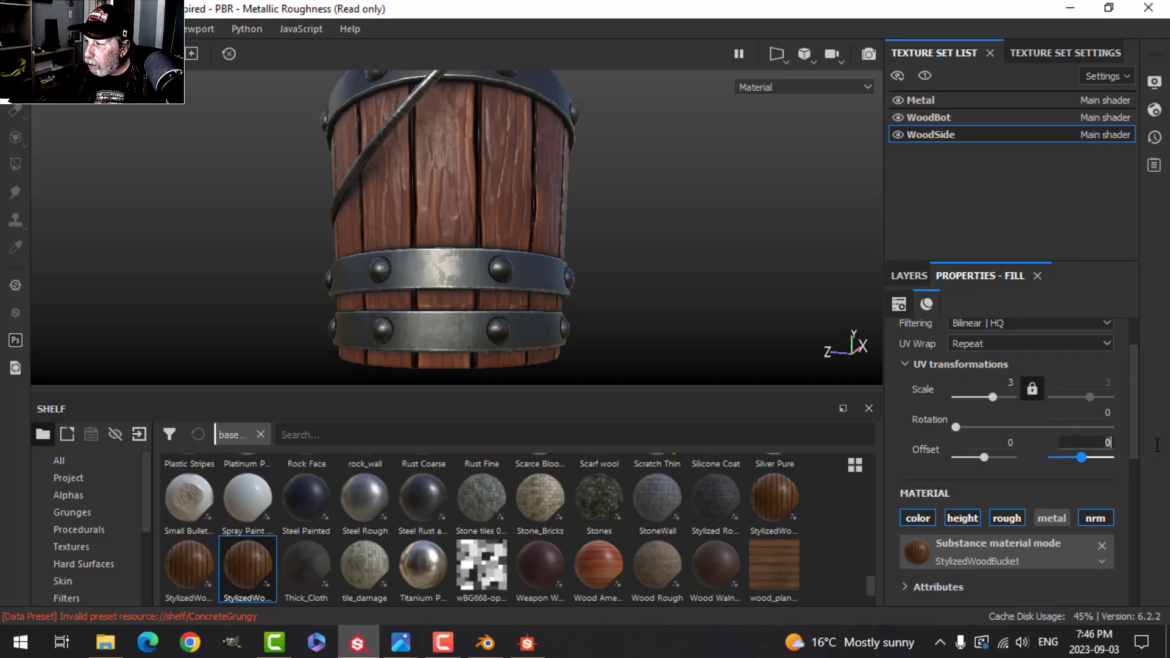
type("0.2")
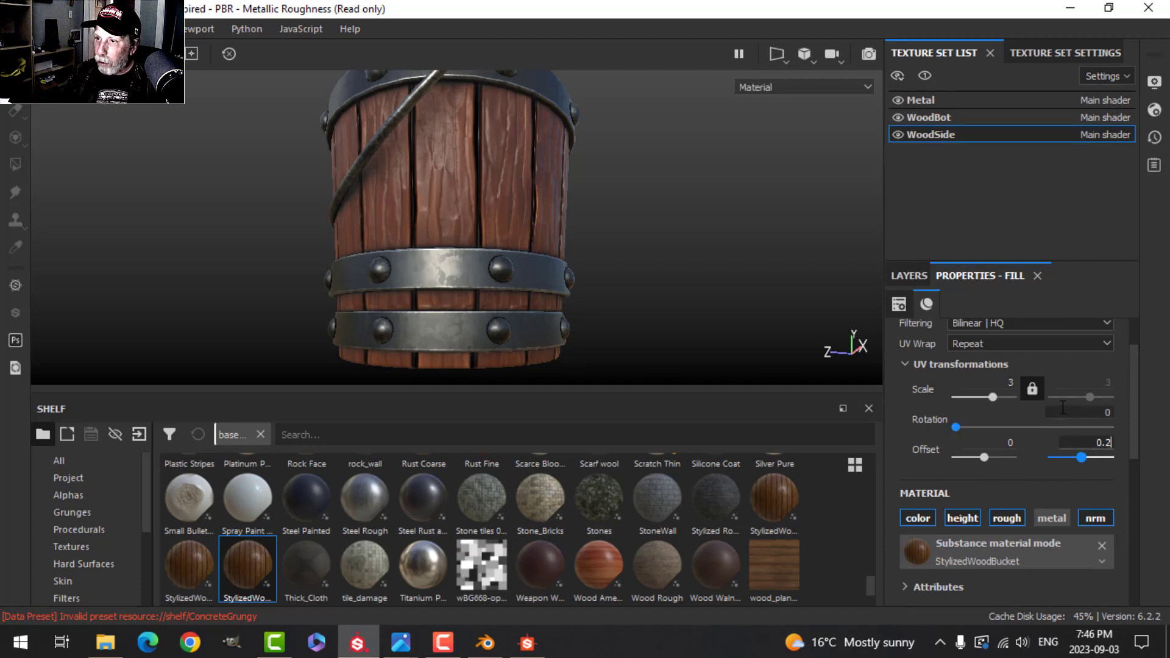
key("Return")
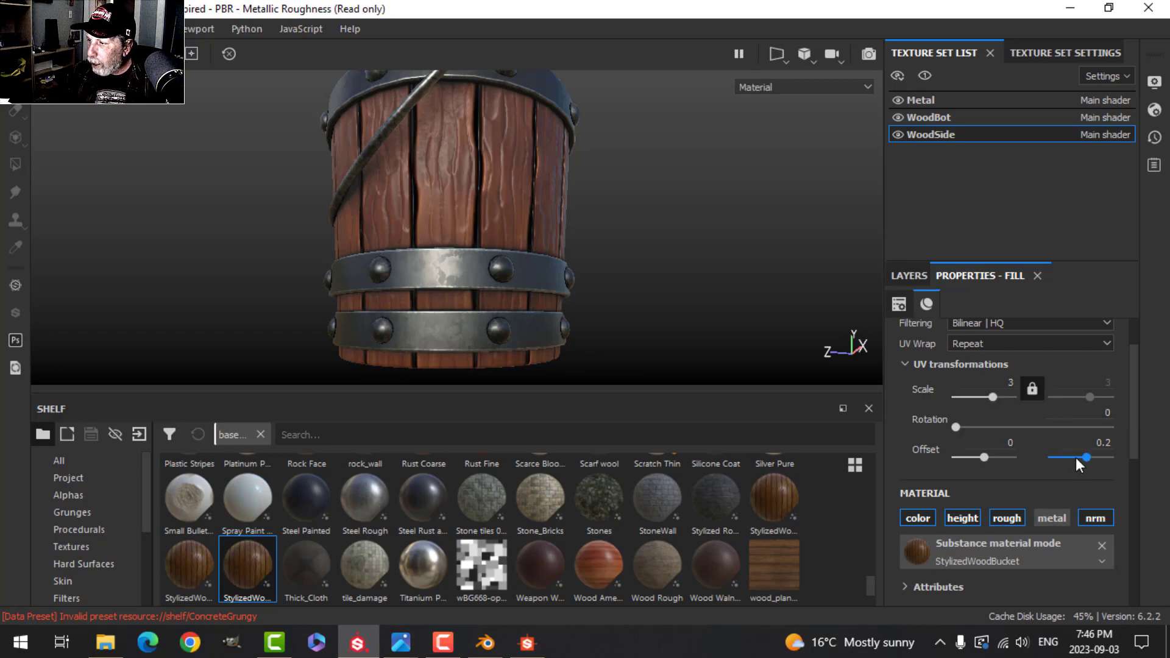
left_click_drag(1088, 455, 1084, 456)
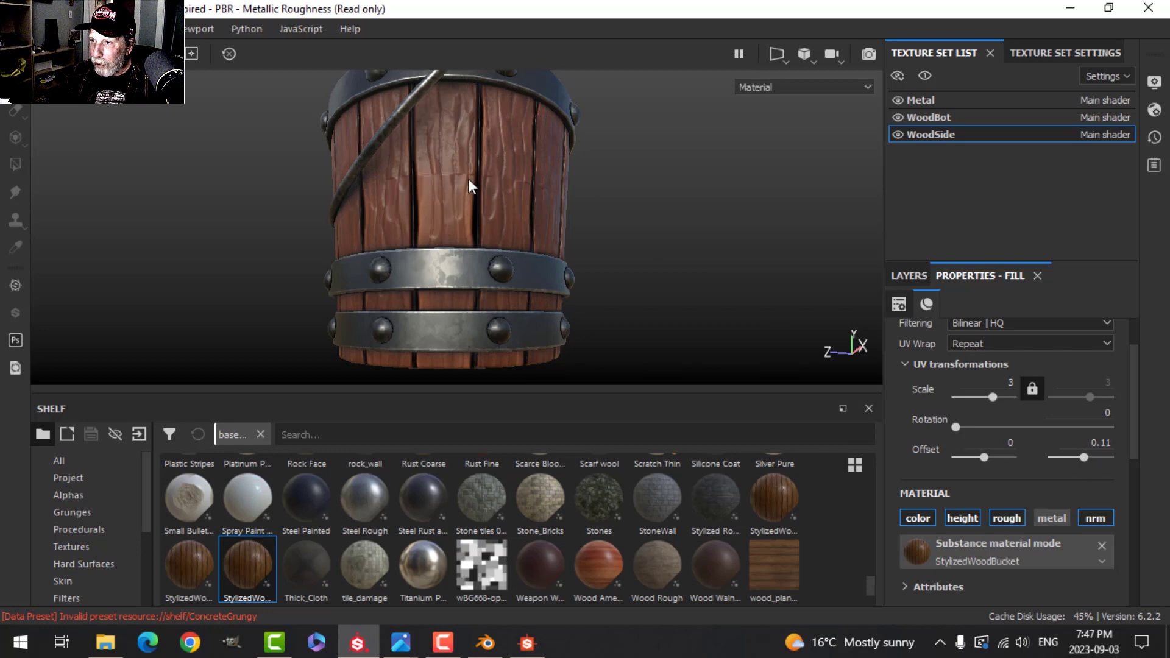
Inspect the wood grain on the side planks and set the wood fill's vertical UV offset to 0.01
left_click_drag(552, 234, 627, 251, "alt")
scroll(635, 251, "down", 2)
scroll(635, 251, "up", 3)
left_click(1080, 457)
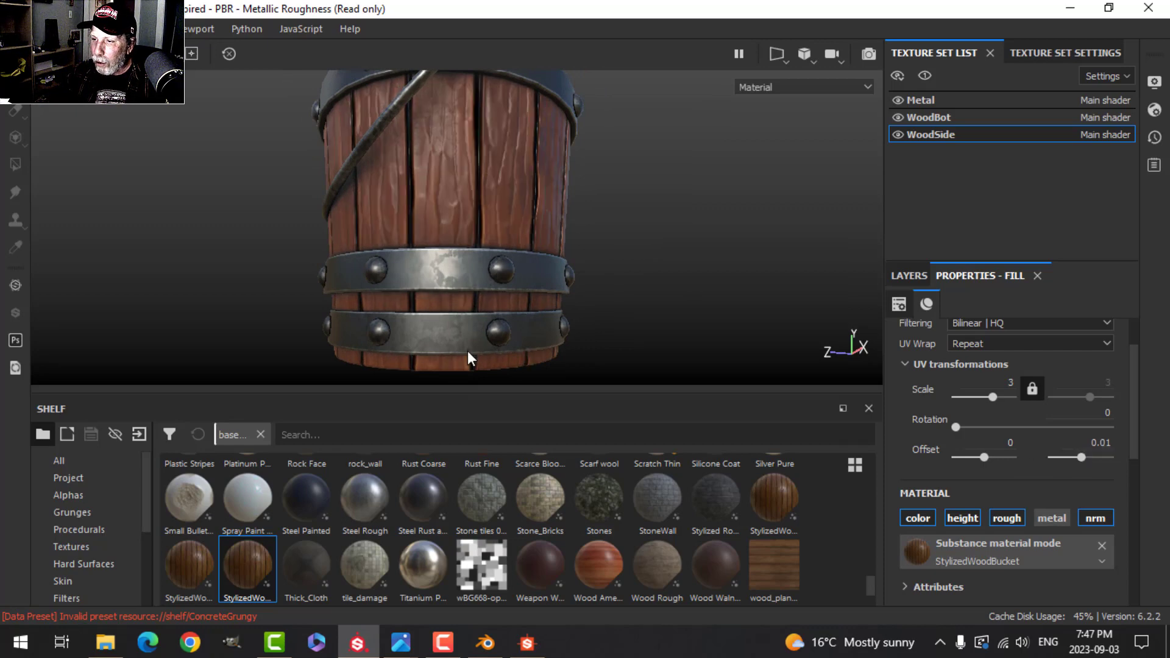
Examine the finished bucket's planks, bands and handle from several angles and preview the StylizedWoodBucket material in the shelf
mouse_move(725, 280)
left_mouse_down("alt")
mouse_move(431, 274)
mouse_move(704, 279)
left_mouse_up("alt")
scroll(604, 305, "down", 3)
middle_click_drag(609, 305, 629, 266, "alt")
scroll(602, 268, "up", 2)
left_click_drag(628, 265, 687, 265, "alt")
scroll(1022, 365, "down", 5)
scroll(1022, 366, "up", 4)
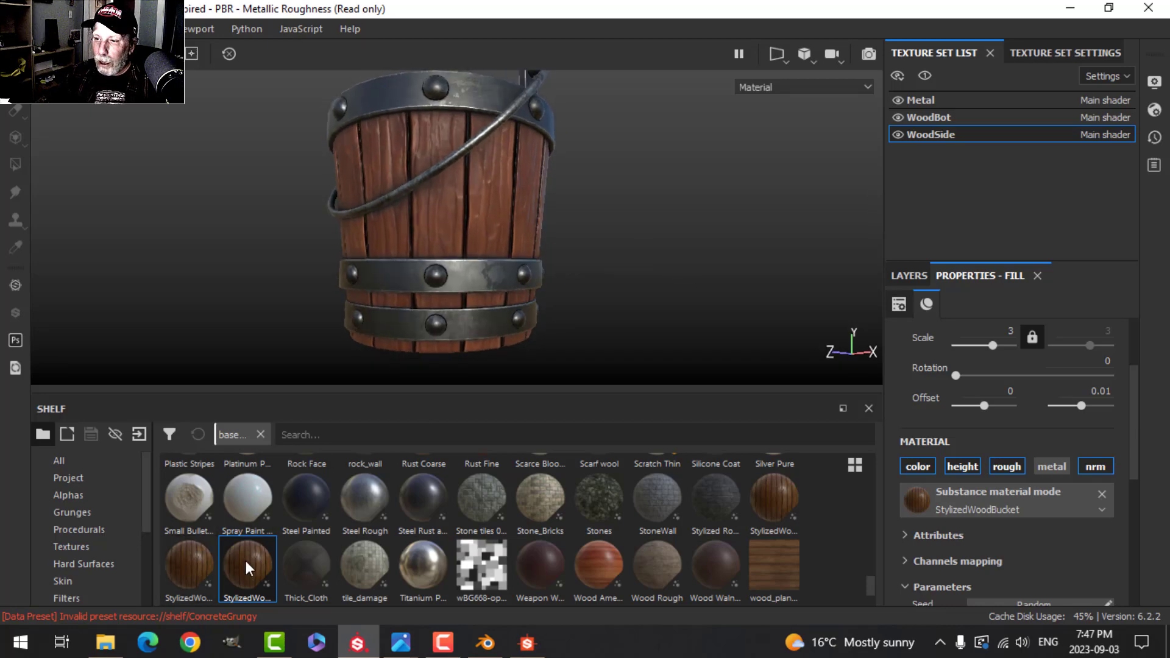
mouse_move(244, 567)
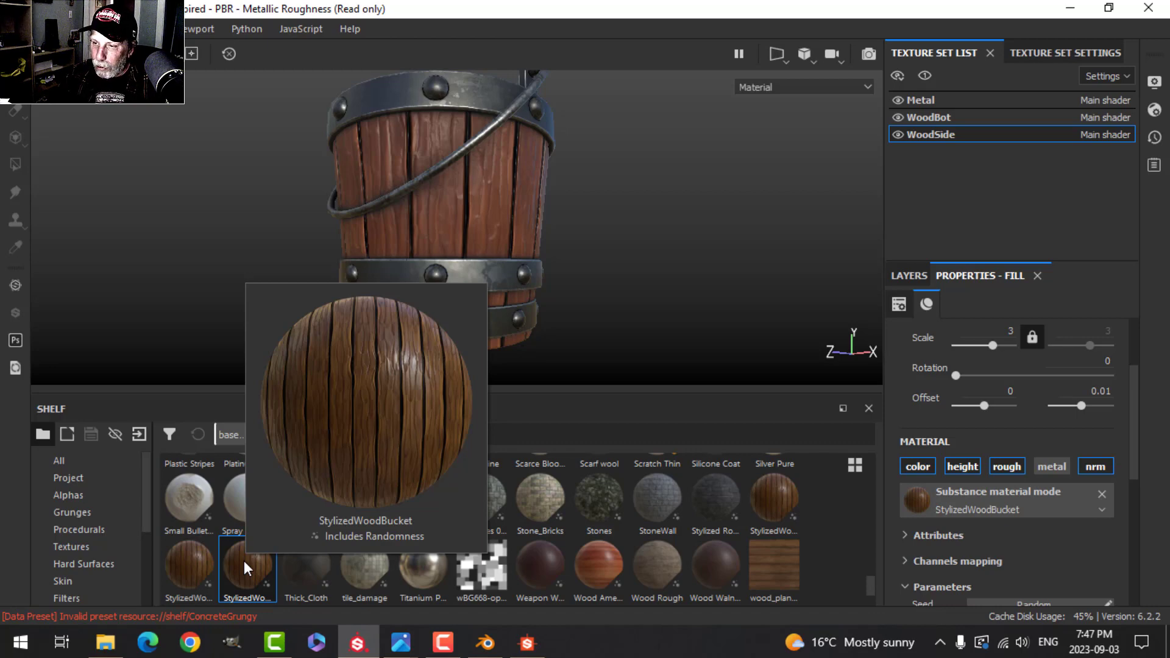
left_click_drag(638, 249, 607, 265, "alt")
scroll(599, 265, "down", 1)
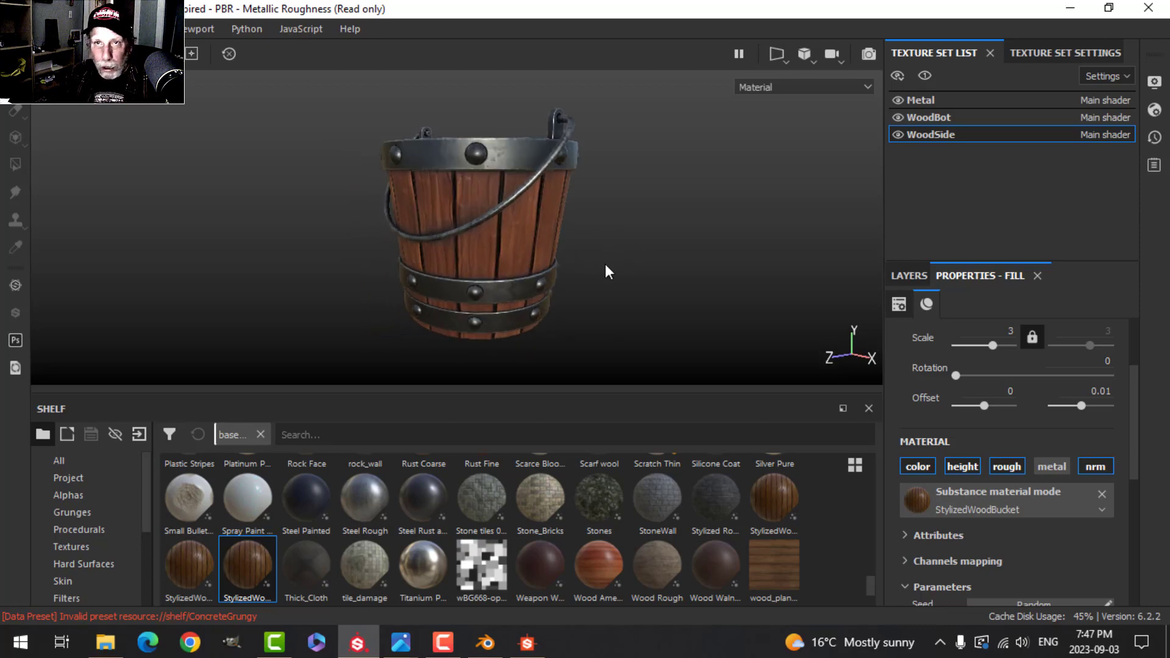